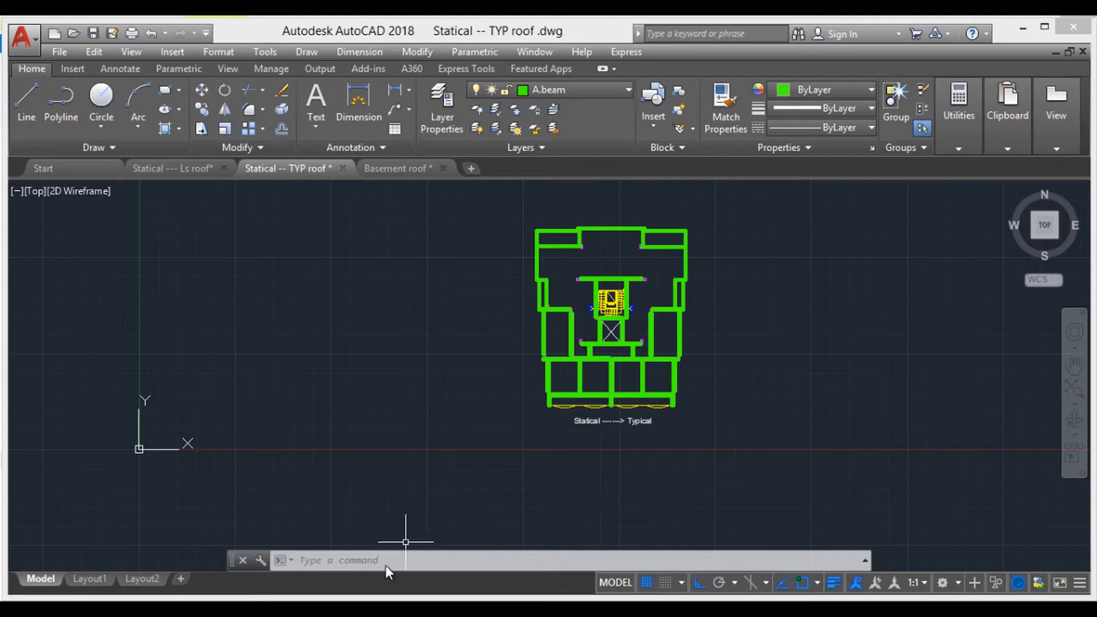
- Check the statical system notes in Windows Journal, return to AutoCAD and view the last roof, typical roof and basement roof drawings
left_click(214, 609)
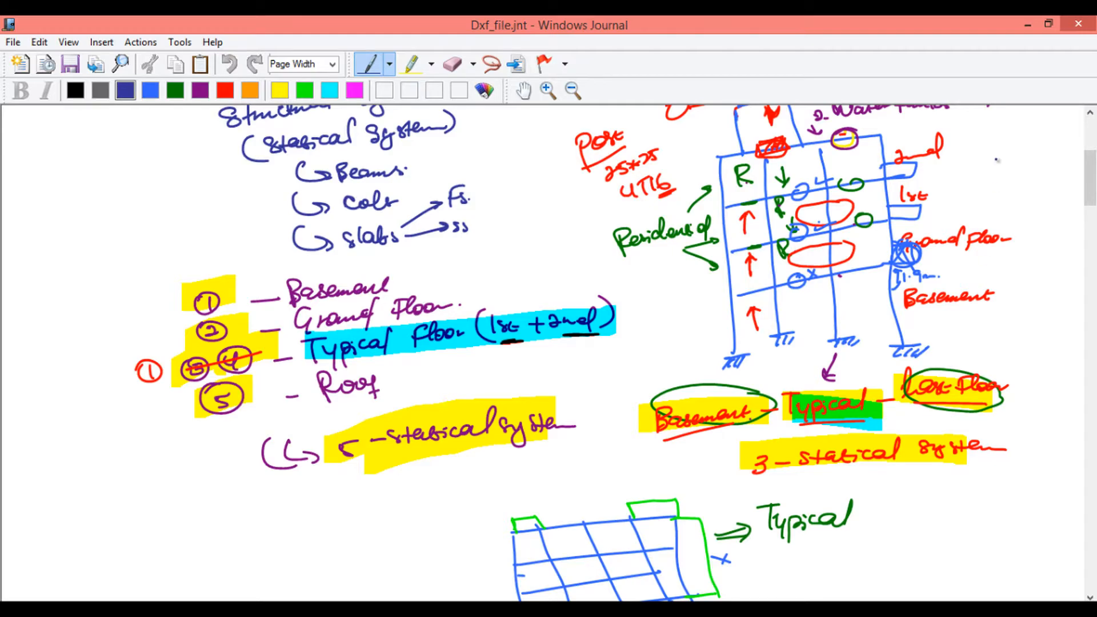
left_click(1027, 25)
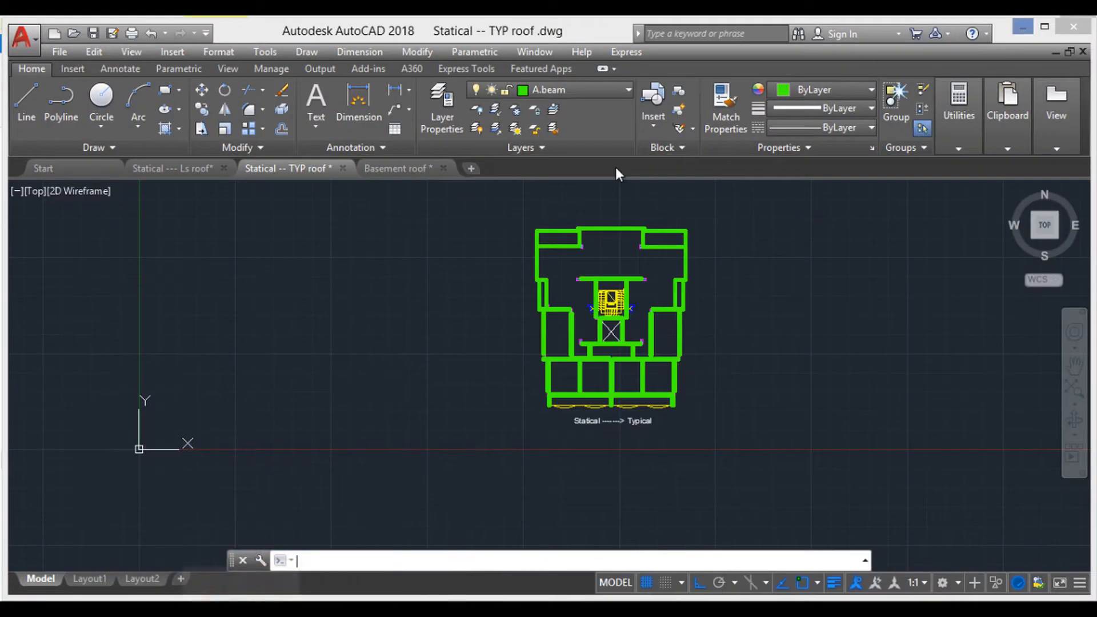
left_click(180, 167)
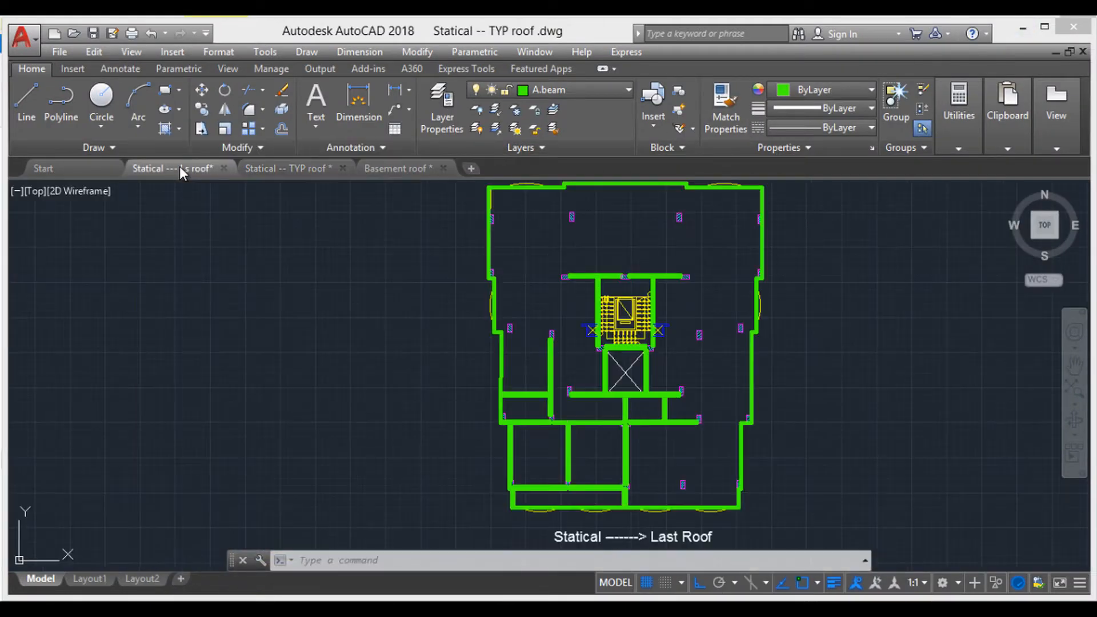
left_click(312, 170)
left_click(406, 165)
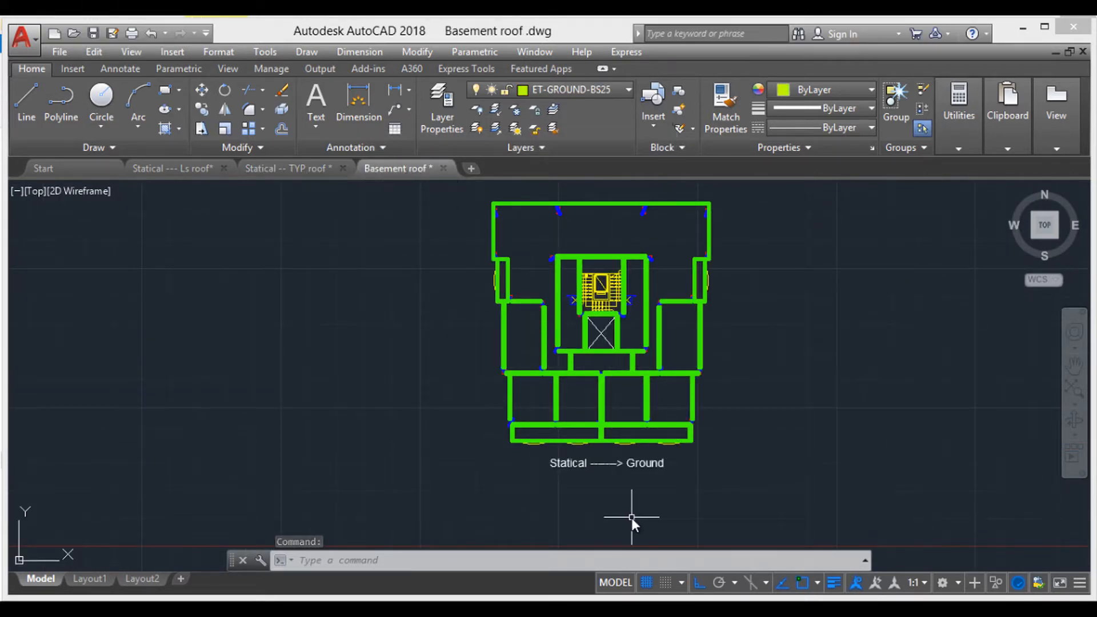
- Examine the beam, column and stair core layout of the typical floor plan in the Statical -- TYP roof drawing
left_click(303, 169)
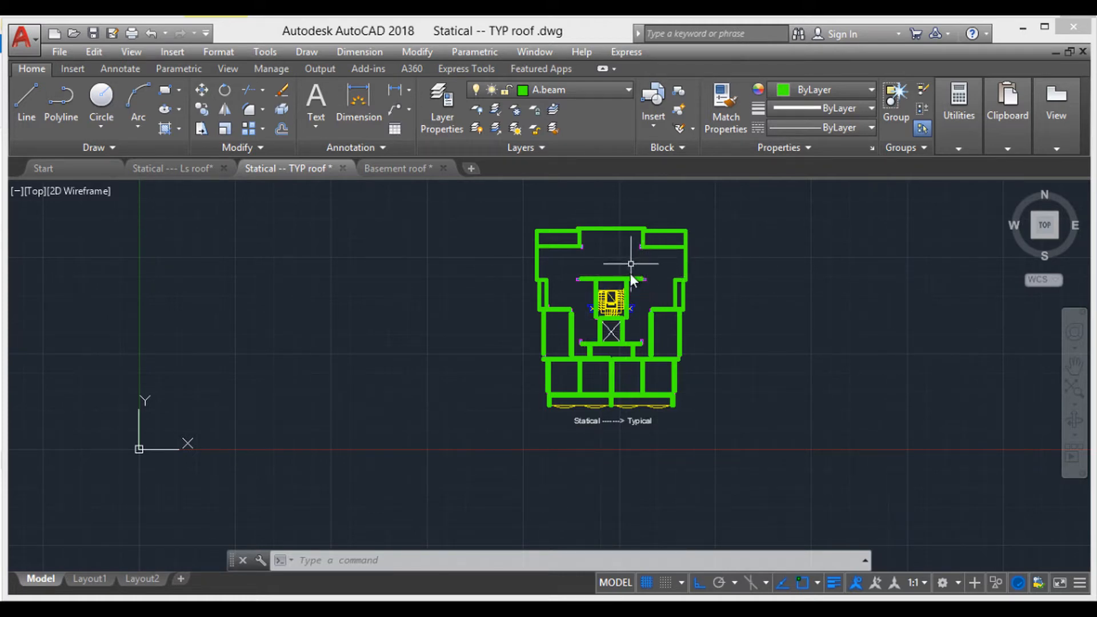
mouse_move(638, 276)
scroll(611, 313, "up", 3)
scroll(634, 323, "down", 3)
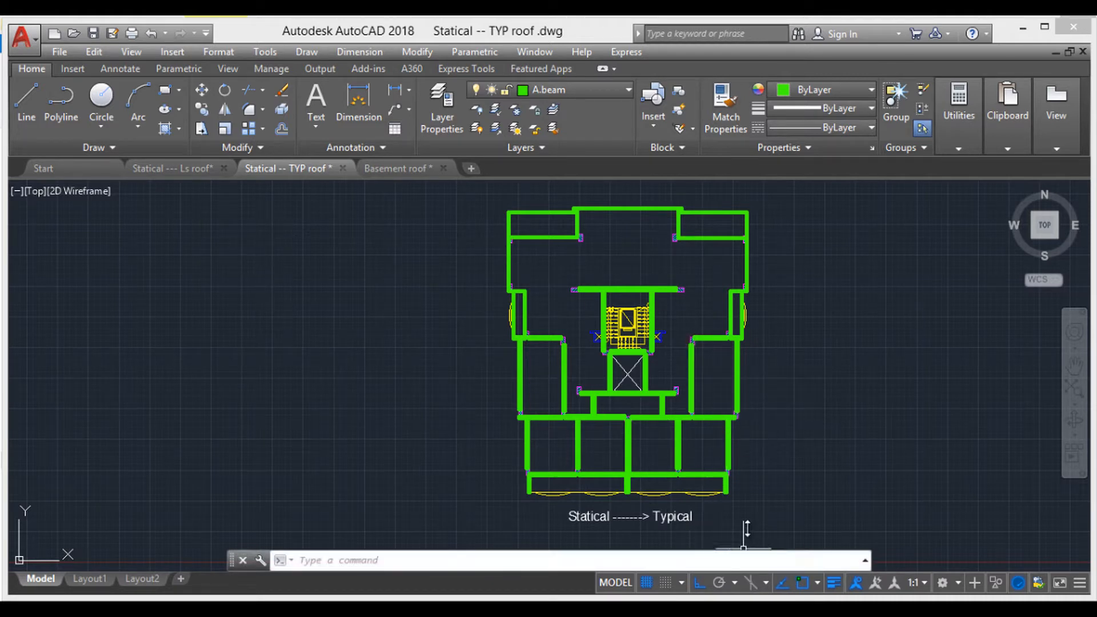
scroll(730, 318, "up", 2)
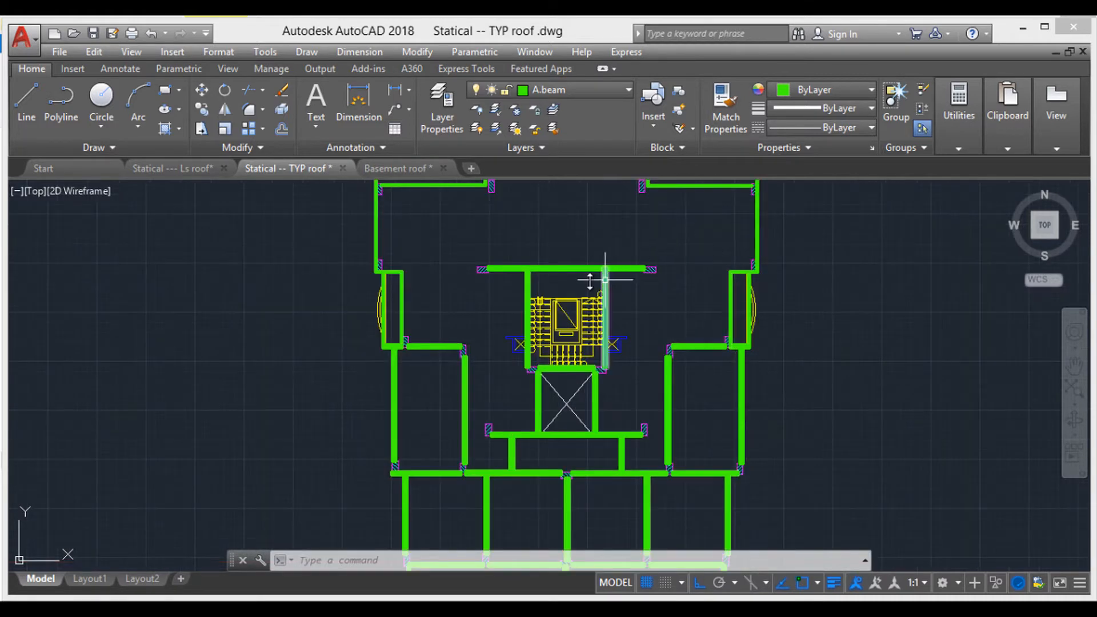
scroll(456, 315, "down", 2)
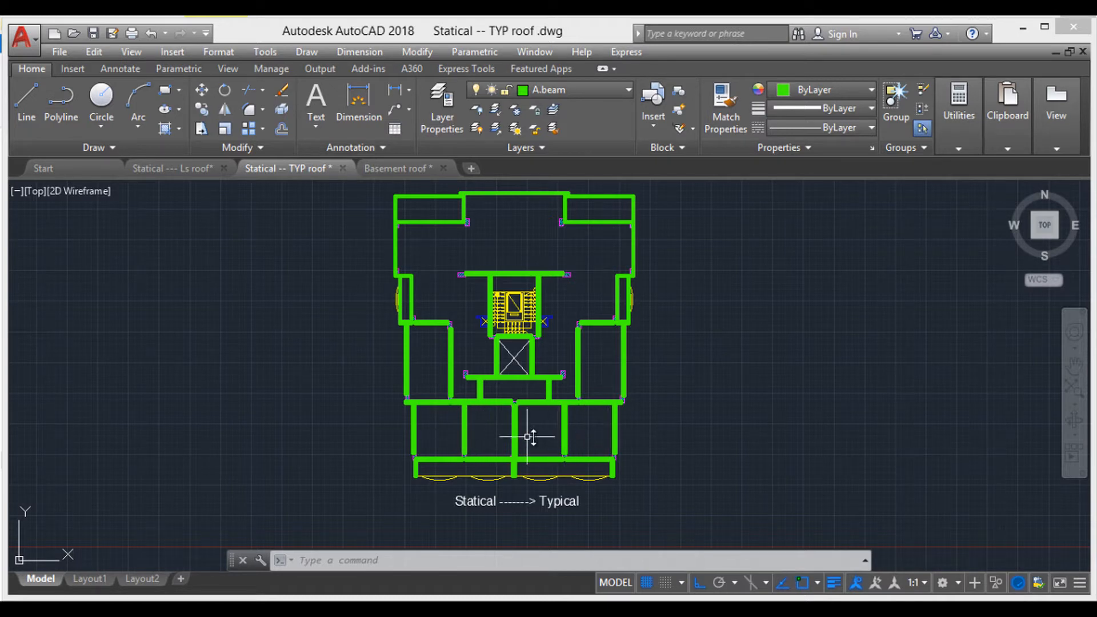
scroll(594, 299, "up", 1)
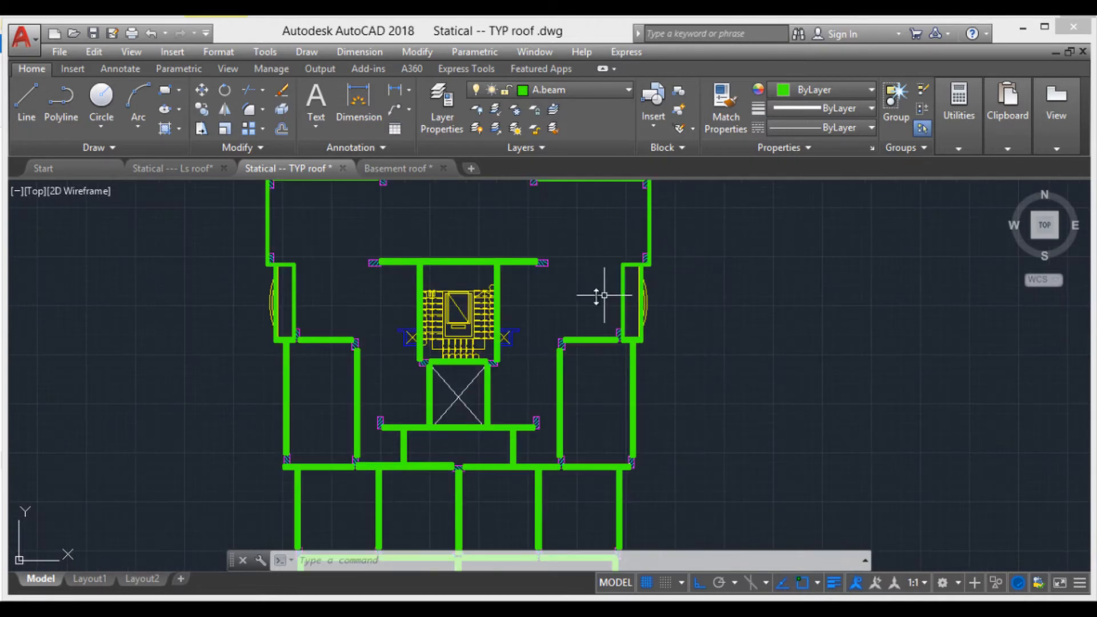
scroll(566, 341, "up", 1)
middle_click_drag(567, 340, 569, 346)
middle_click_drag(495, 254, 518, 274)
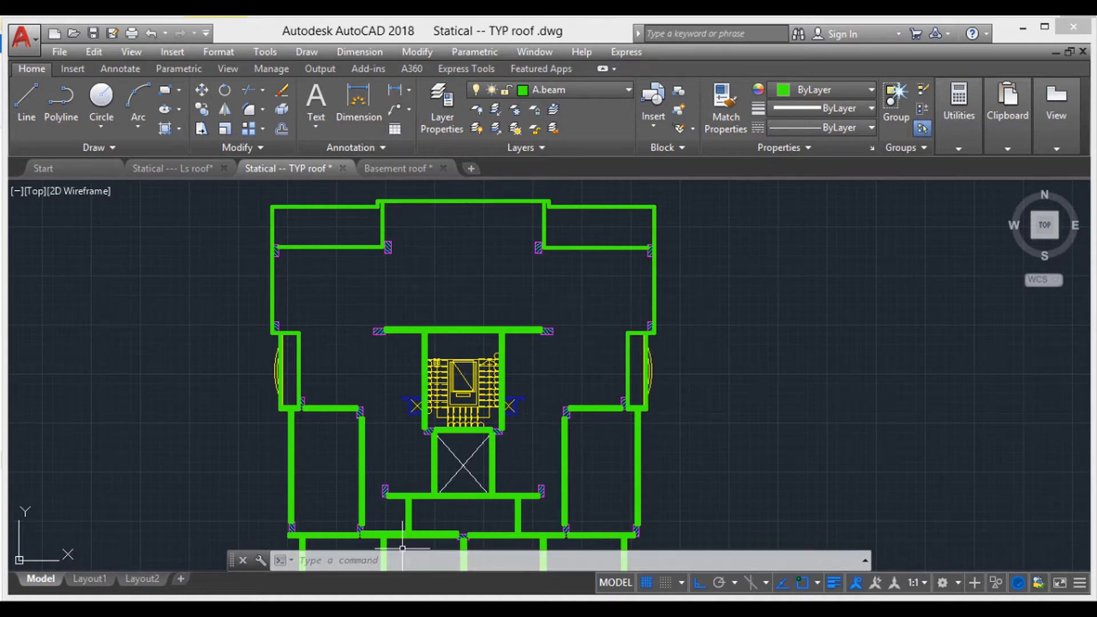
- Switch to Foxit Reader and find Table 1, Minimum imposed floor loads, in the BS 6399 Part 1 PDF
left_click(529, 608)
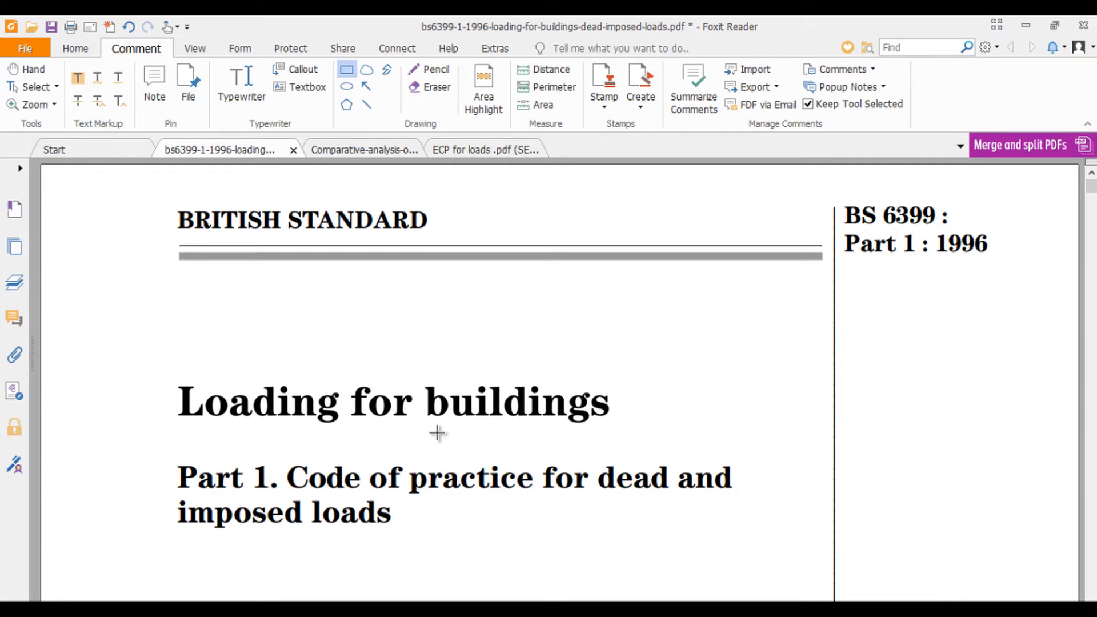
scroll(437, 439, "down", 1)
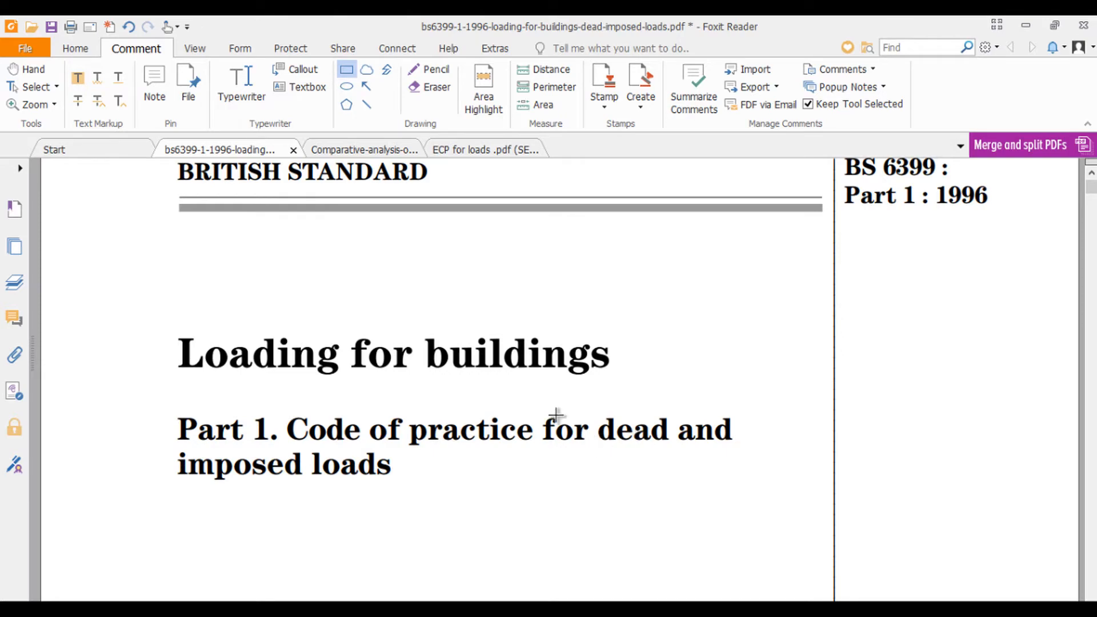
scroll(548, 474, "down", 10)
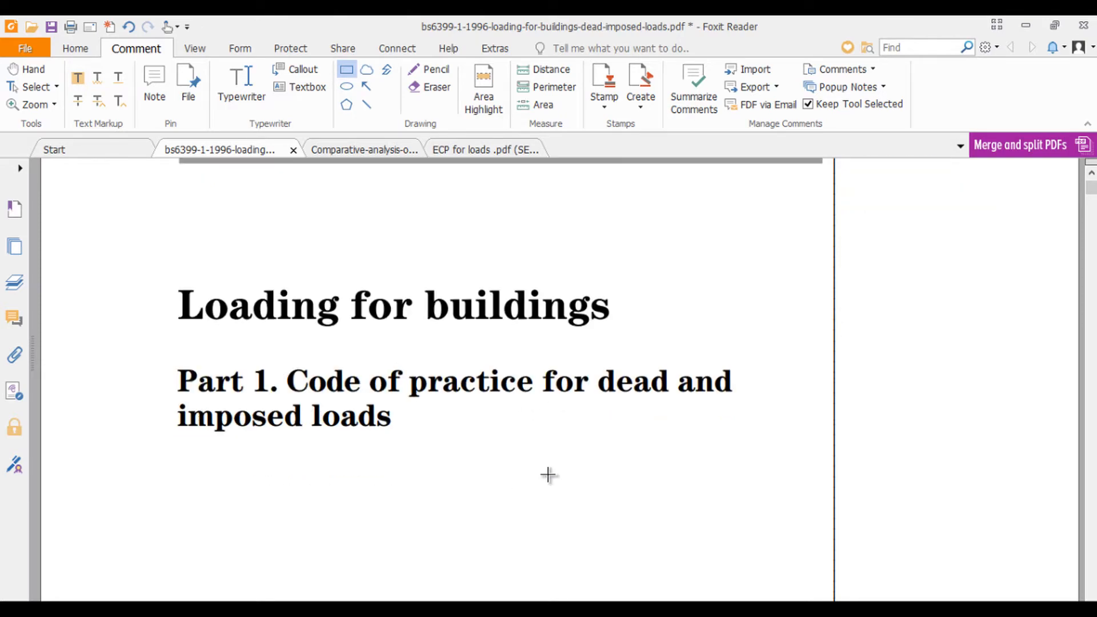
scroll(622, 450, "down", 15)
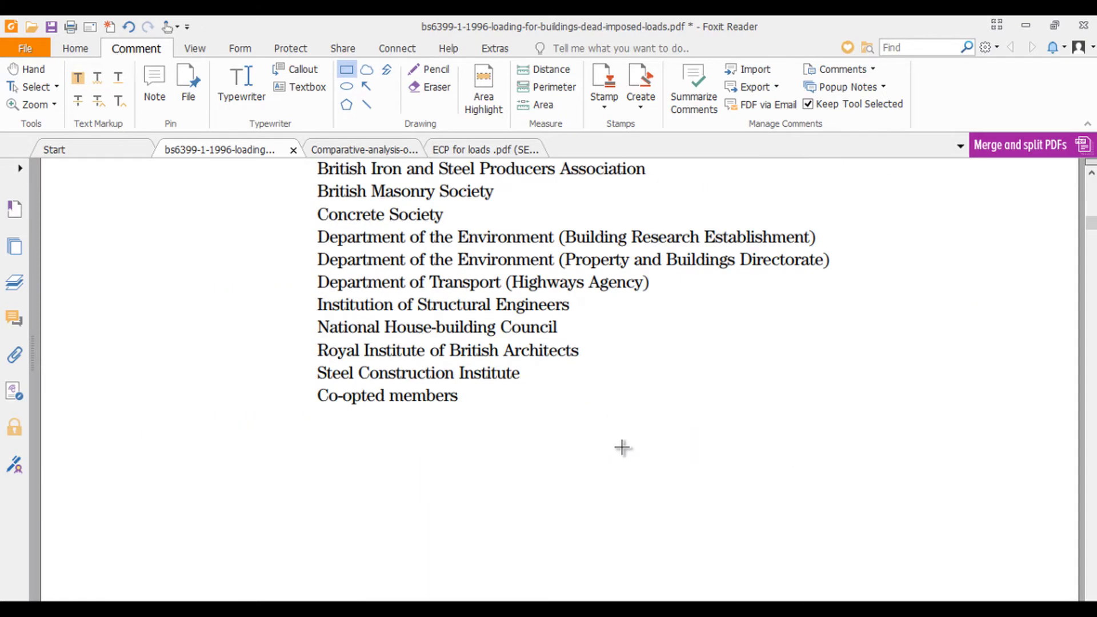
middle_click(623, 420)
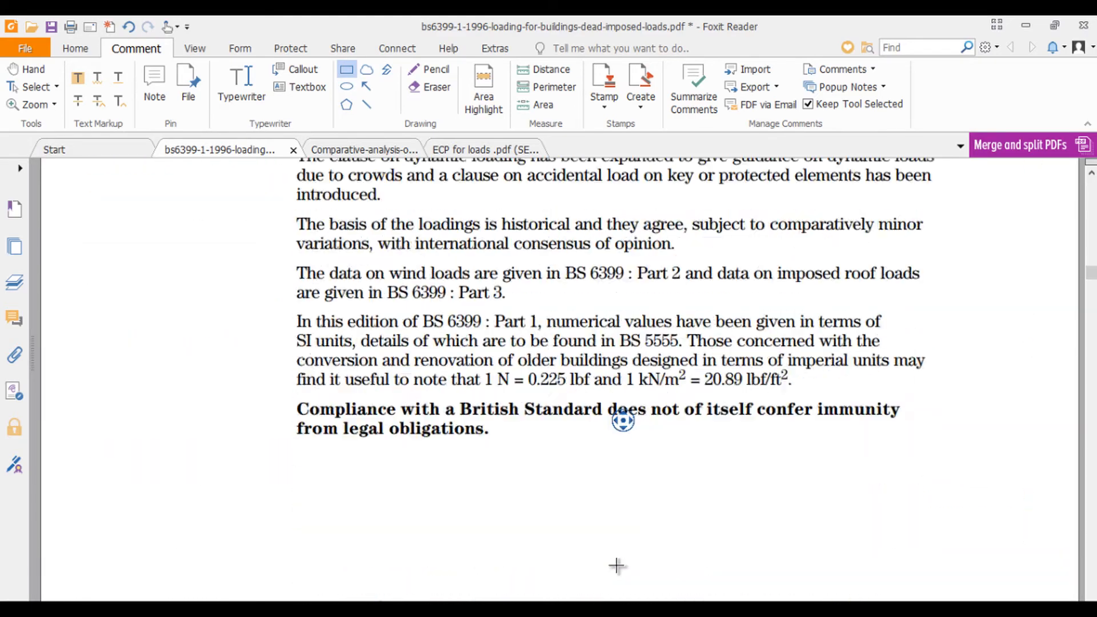
scroll(582, 445, "up", 8)
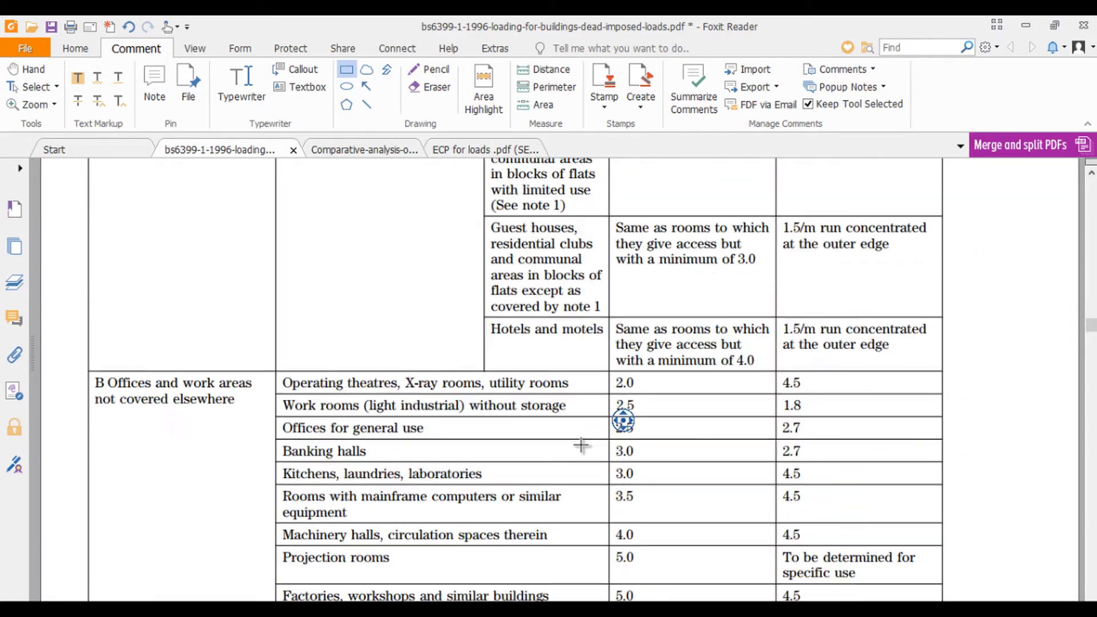
middle_click(581, 445)
scroll(581, 445, "up", 1)
scroll(581, 445, "up", 13)
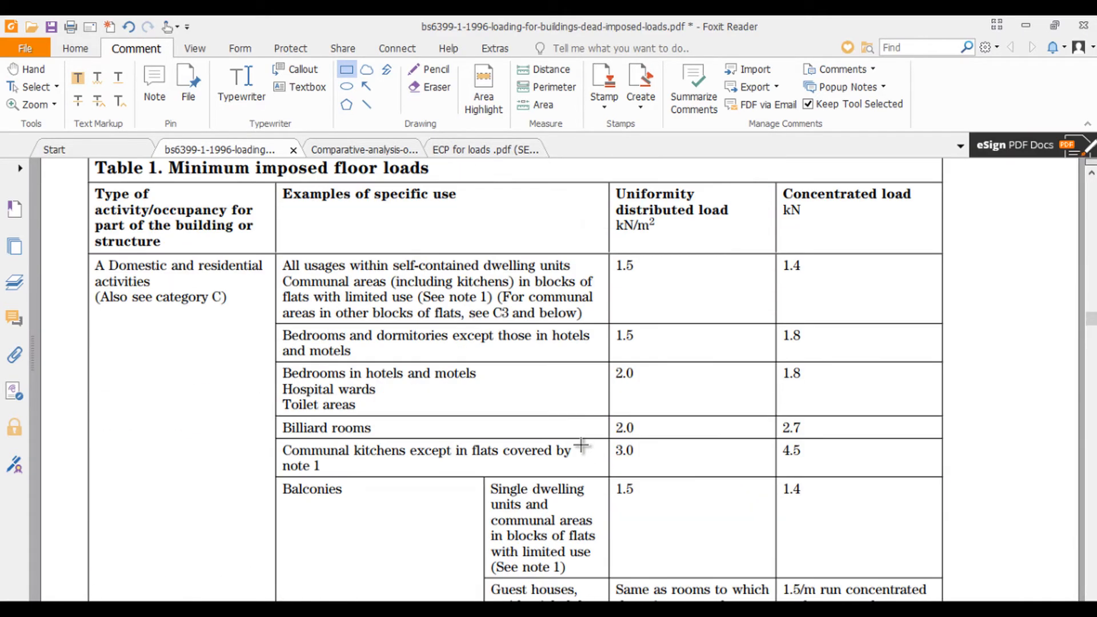
scroll(274, 371, "down", 3)
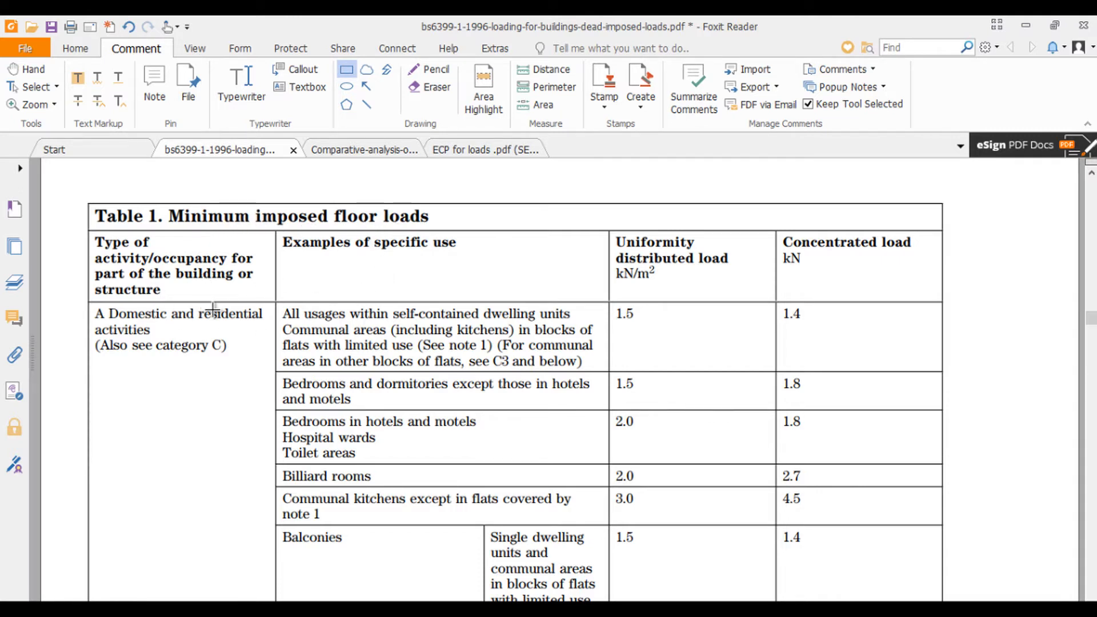
- Mark the category "A Domestic and residential activities" in Table 1 with a rectangle annotation
left_click(346, 69)
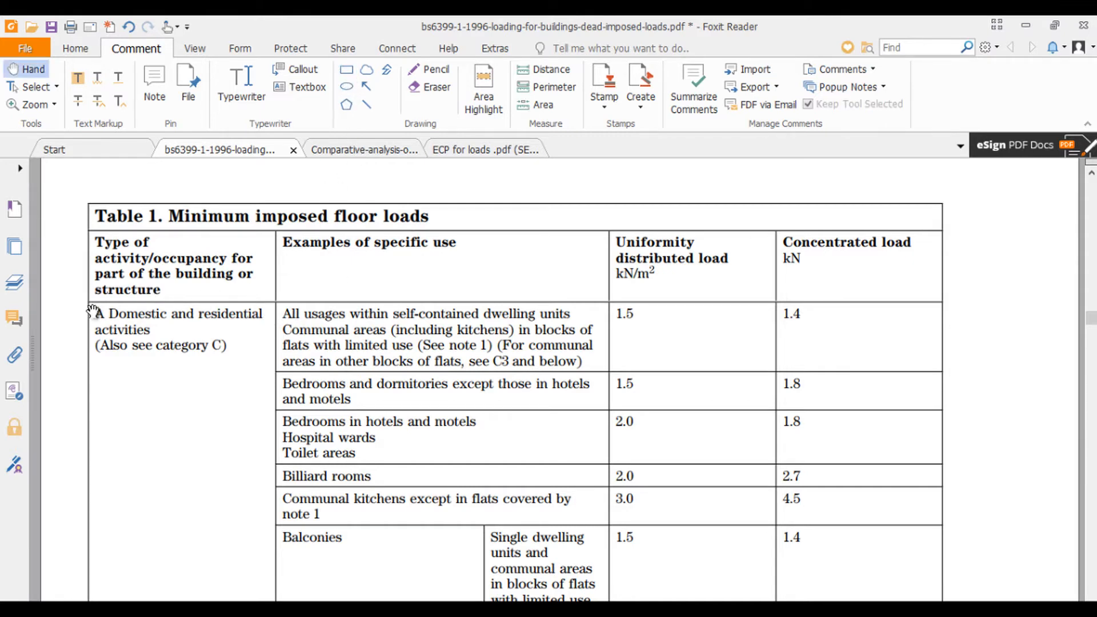
left_click(348, 71)
left_click(347, 71)
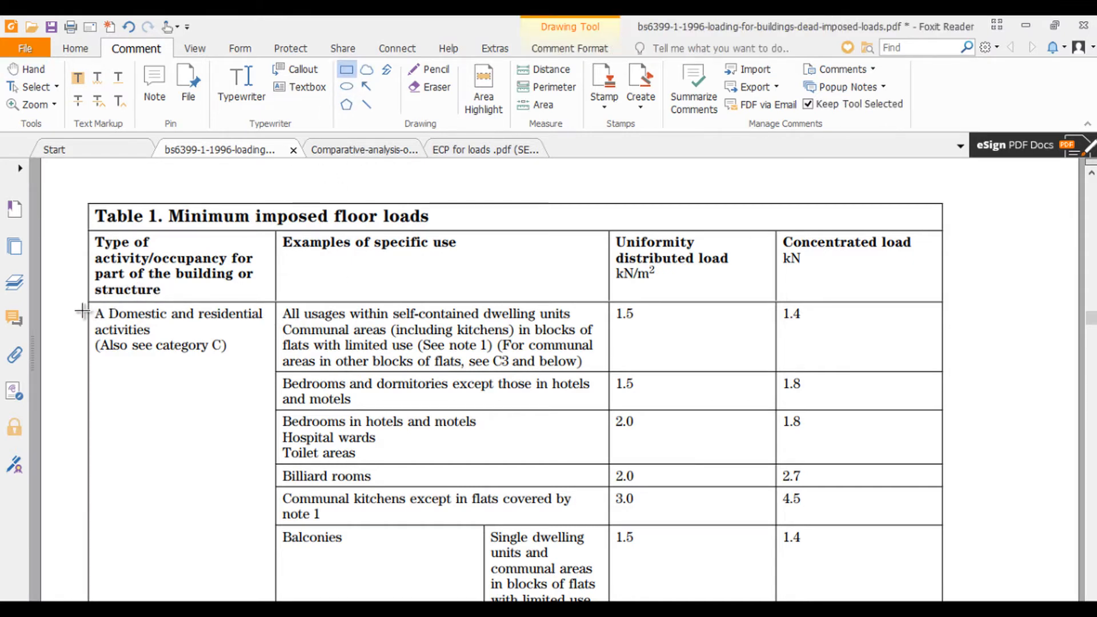
mouse_move(83, 309)
left_mouse_down()
mouse_move(275, 340)
mouse_move(266, 339)
left_mouse_up()
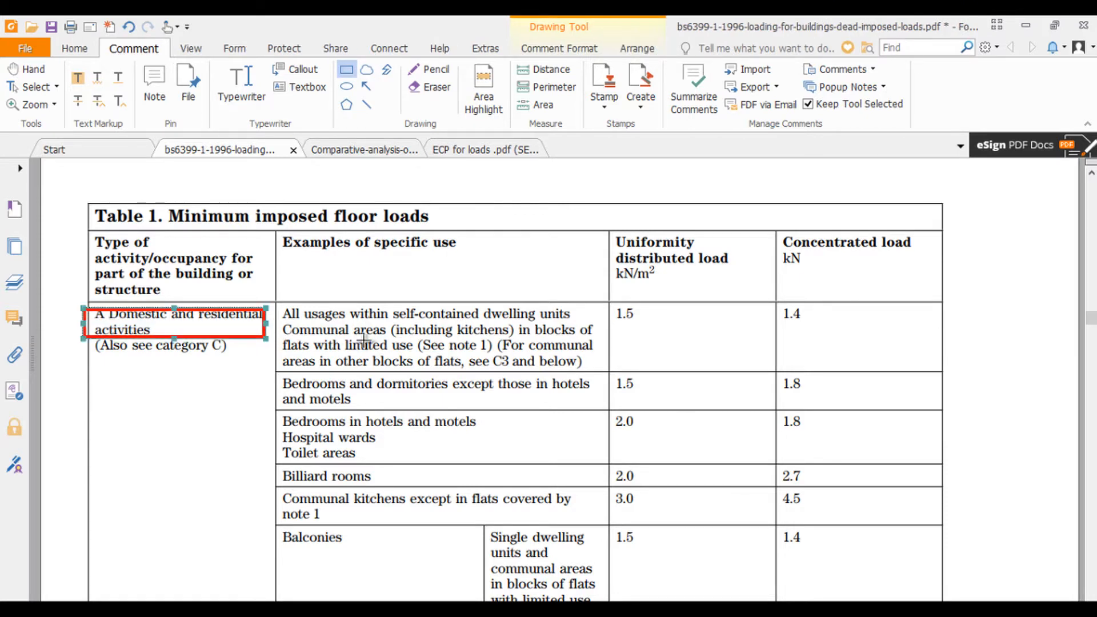
- Review the distributed and concentrated loads for residential rooms, kitchens and balconies in Table 1 of BS 6399
scroll(359, 326, "down", 1)
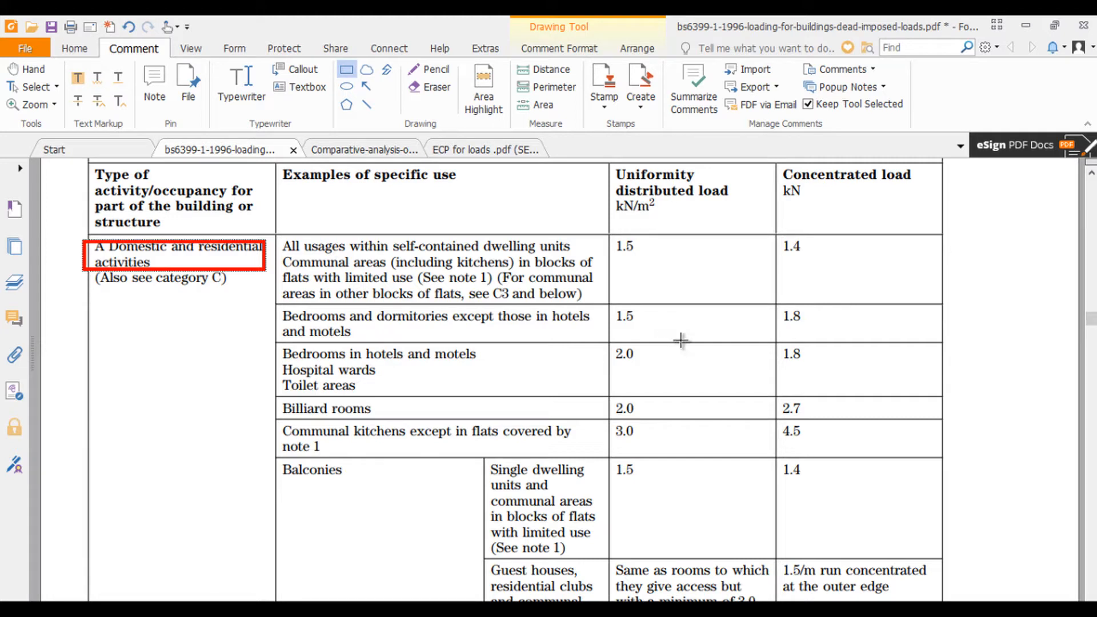
scroll(740, 374, "down", 3)
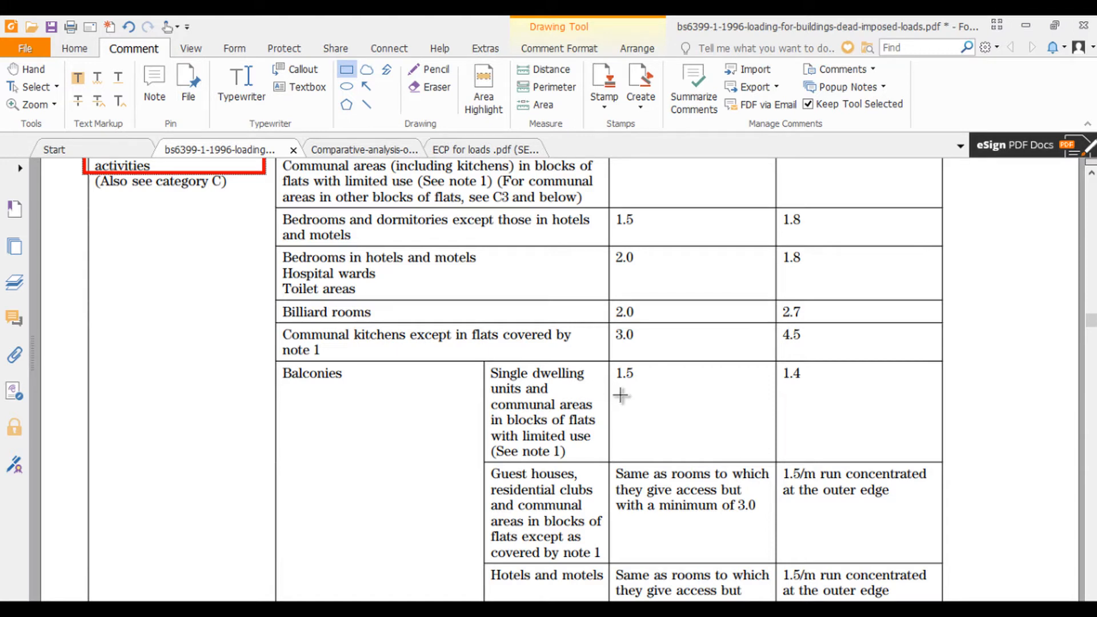
scroll(632, 406, "up", 3)
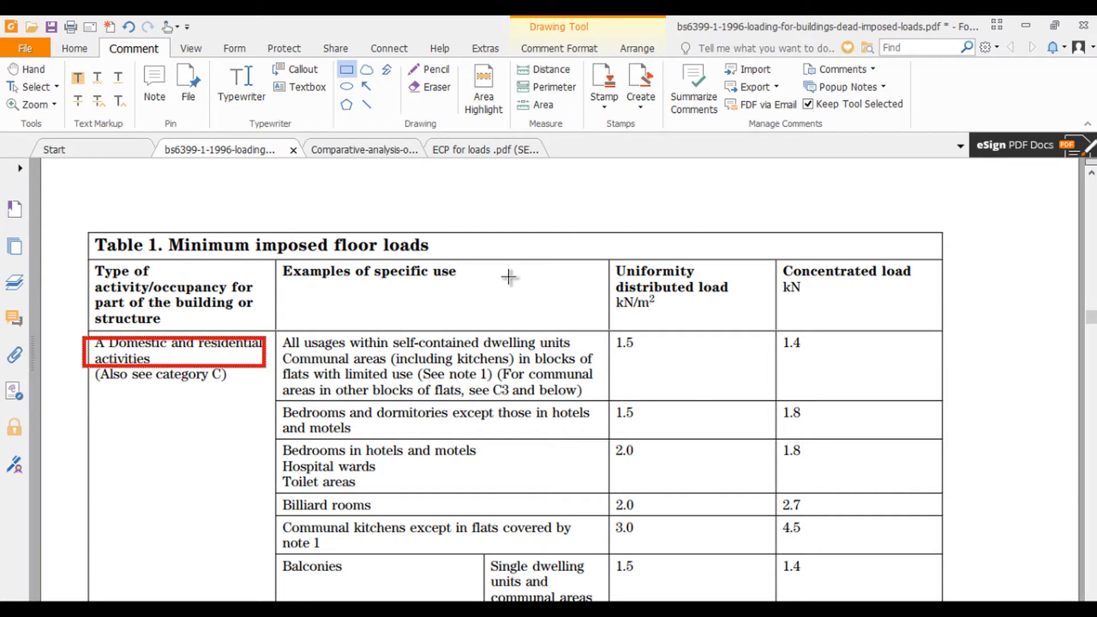
- Compare the residential live loads in the ECP for loads PDF with those in Table 1 of the BS 6399 PDF
left_click(468, 153)
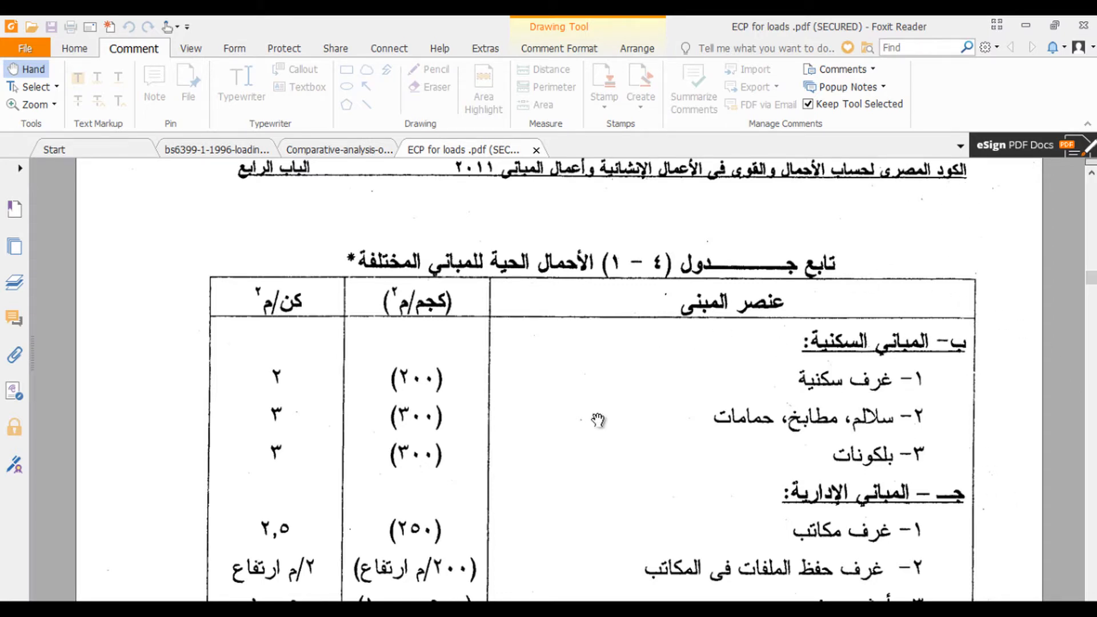
scroll(597, 419, "down", 3)
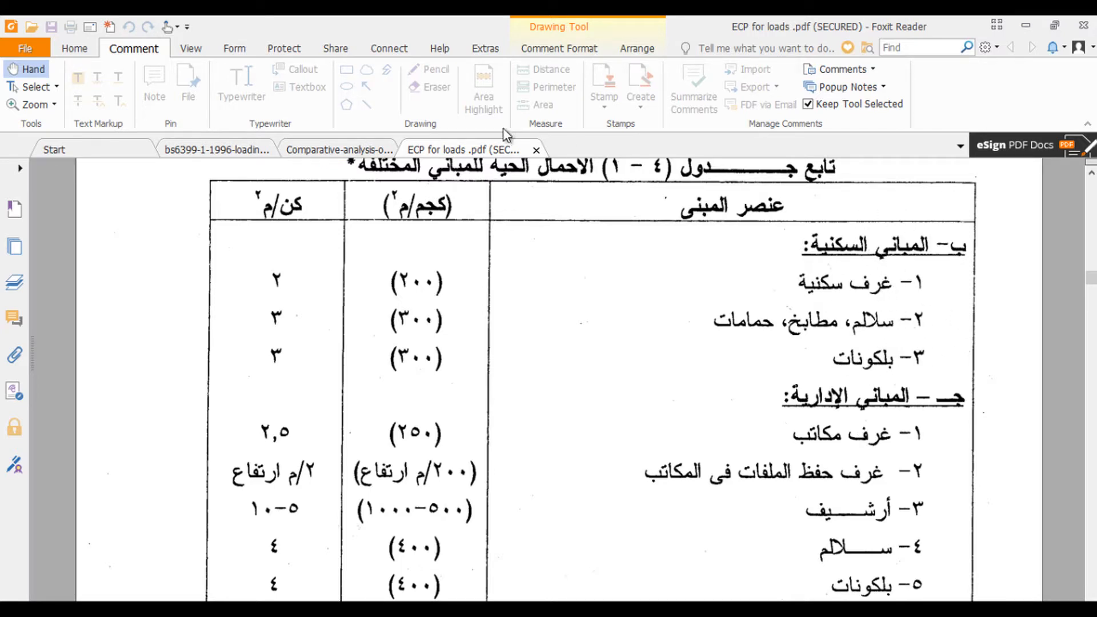
left_click(230, 151)
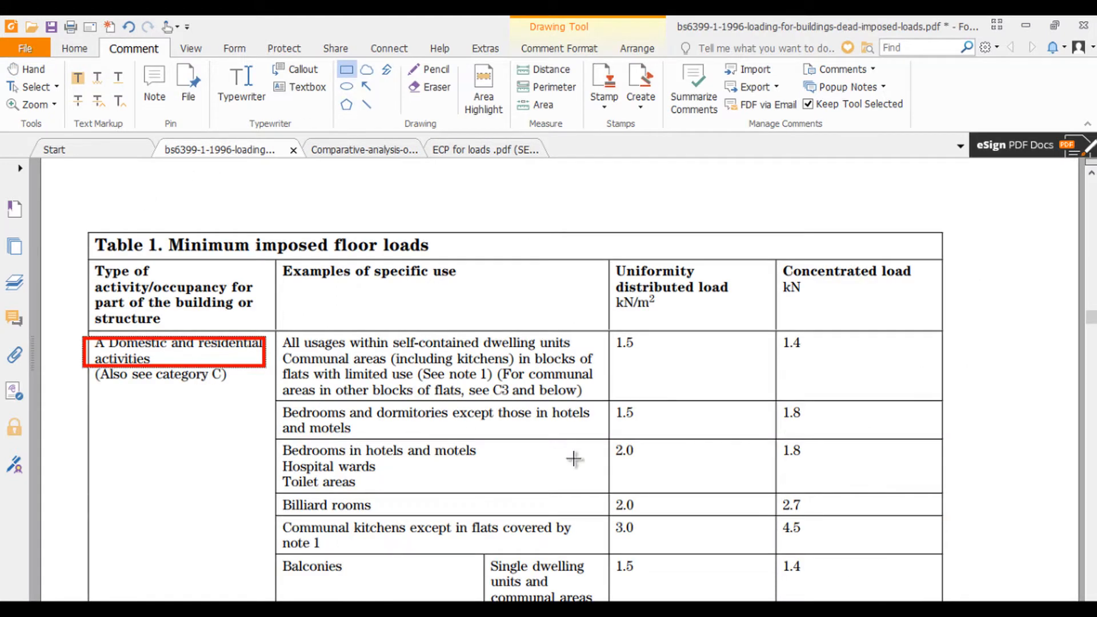
scroll(597, 458, "down", 3)
scroll(238, 204, "up", 3)
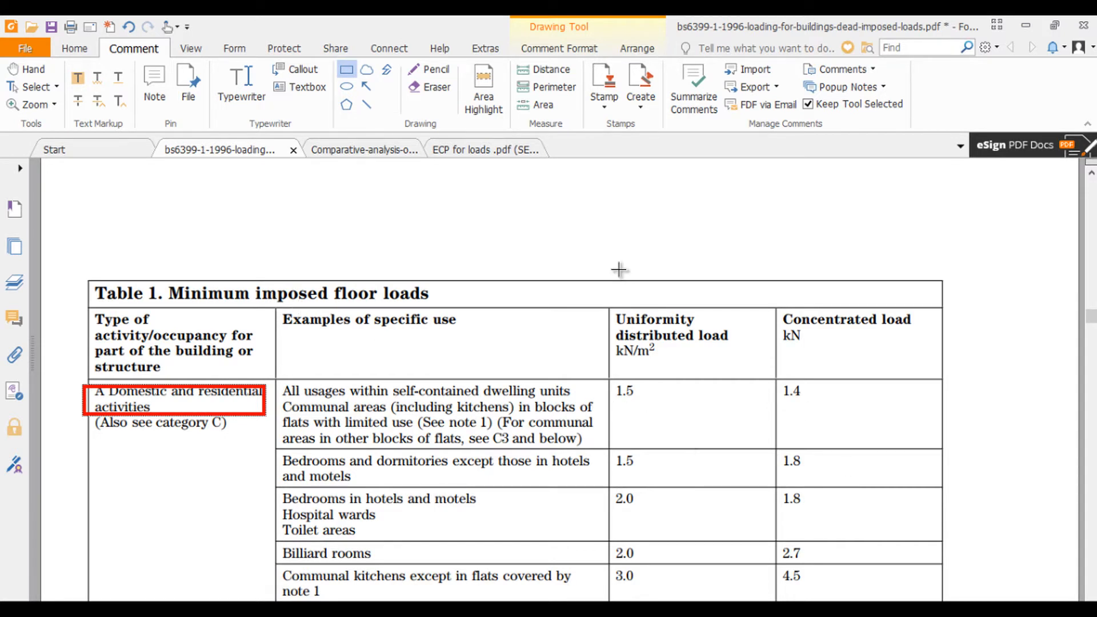
left_click(479, 150)
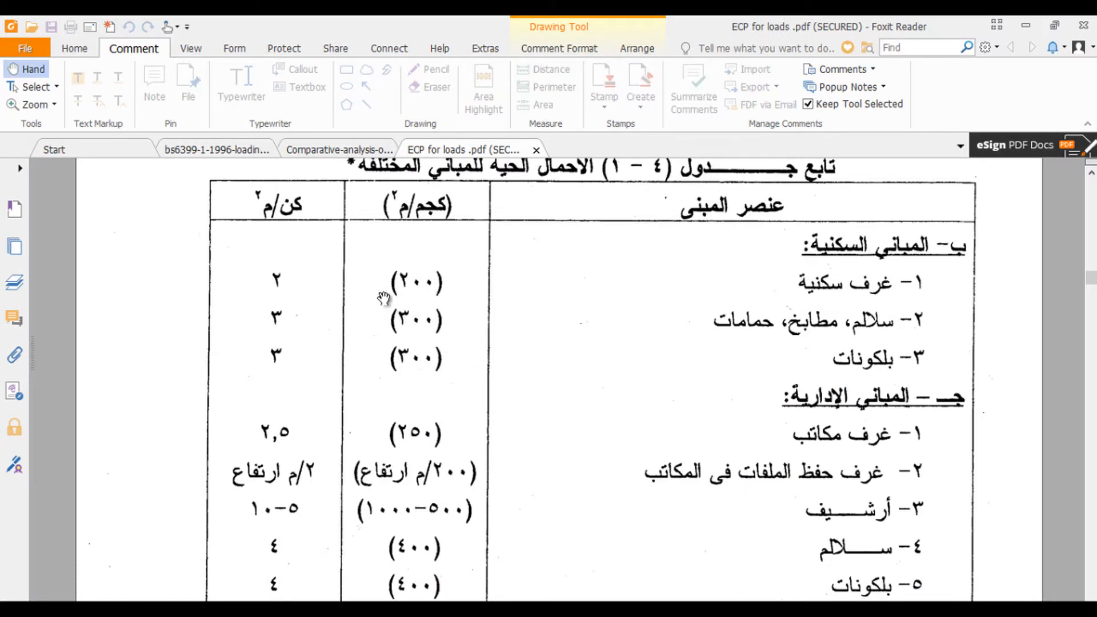
left_click(194, 151)
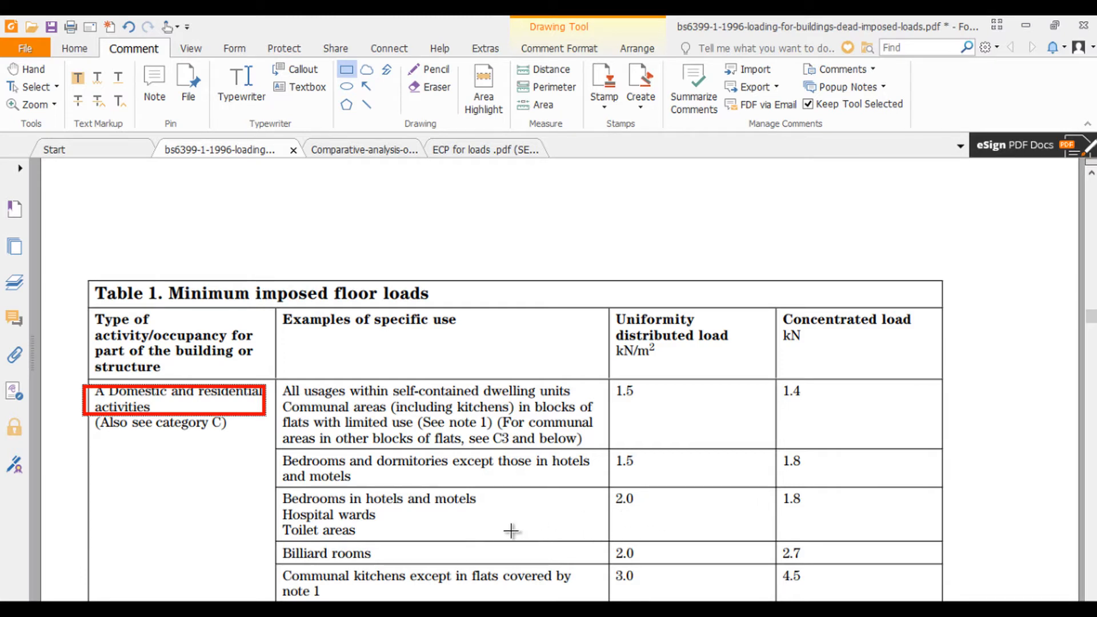
scroll(637, 532, "down", 1)
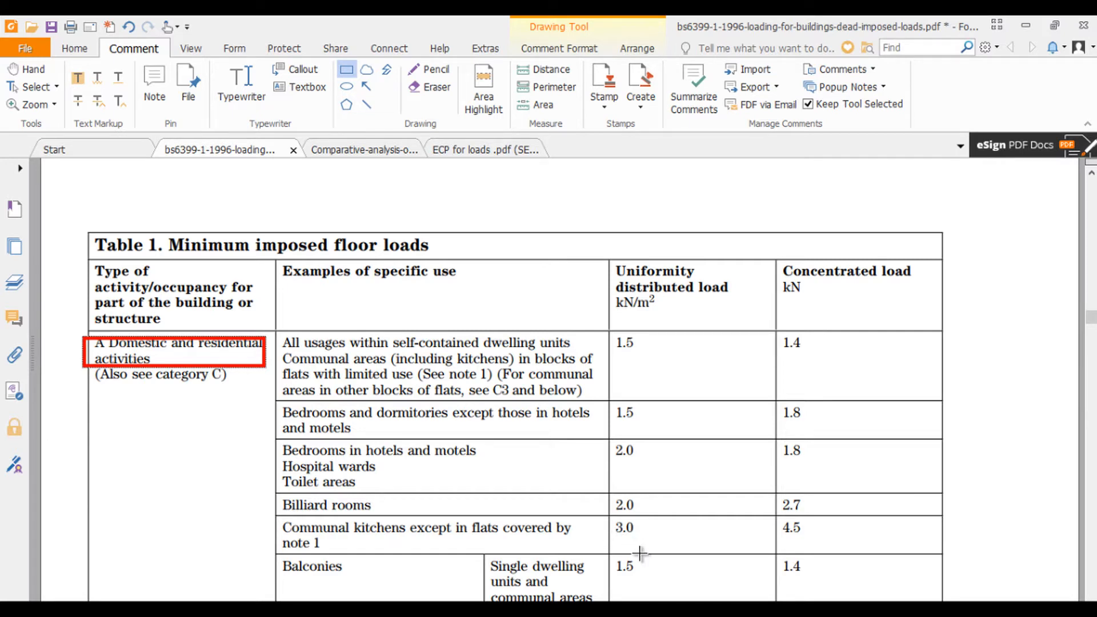
- Check the title pages of the comparative seismic behaviour paper and return to its Table 1.0 Live Load Magnitudes
left_click(355, 157)
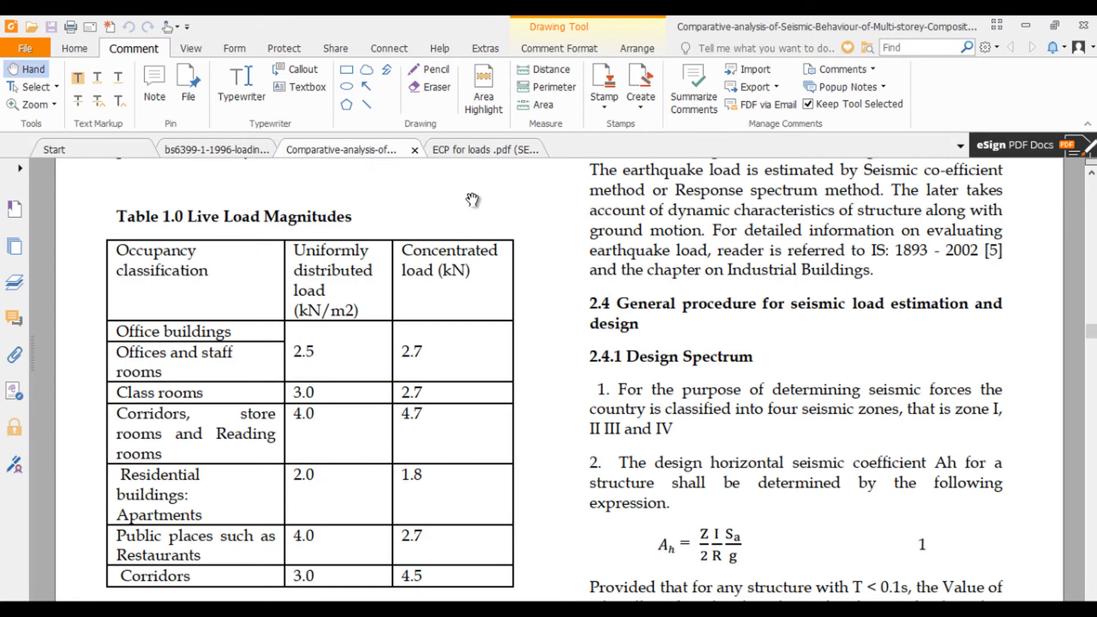
scroll(530, 320, "up", 7)
scroll(559, 343, "up", 15)
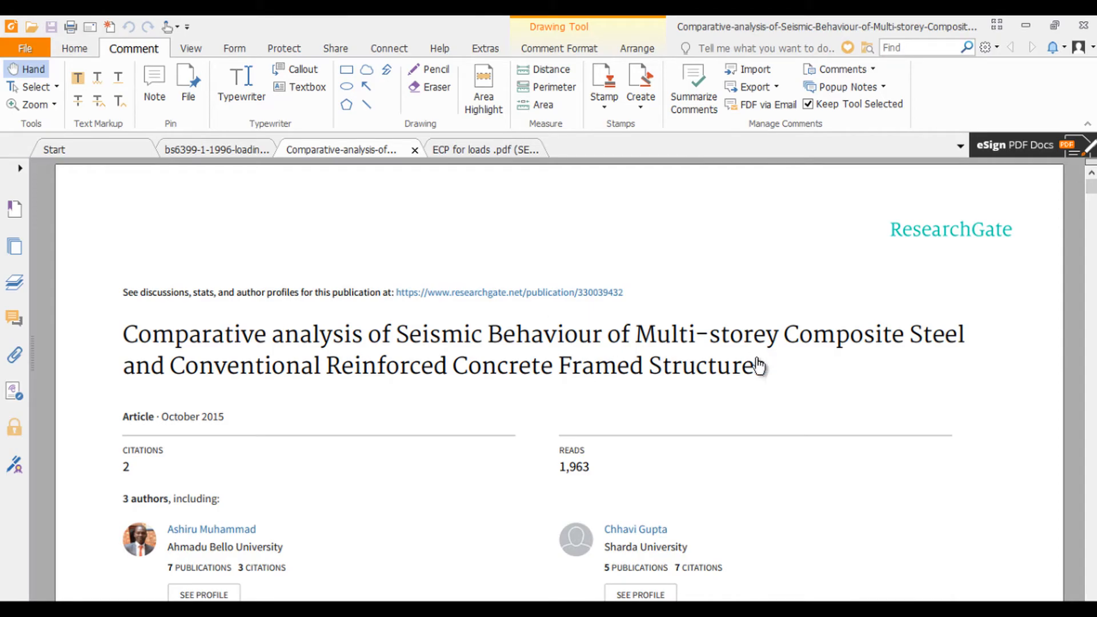
scroll(759, 365, "down", 5)
scroll(560, 378, "down", 20)
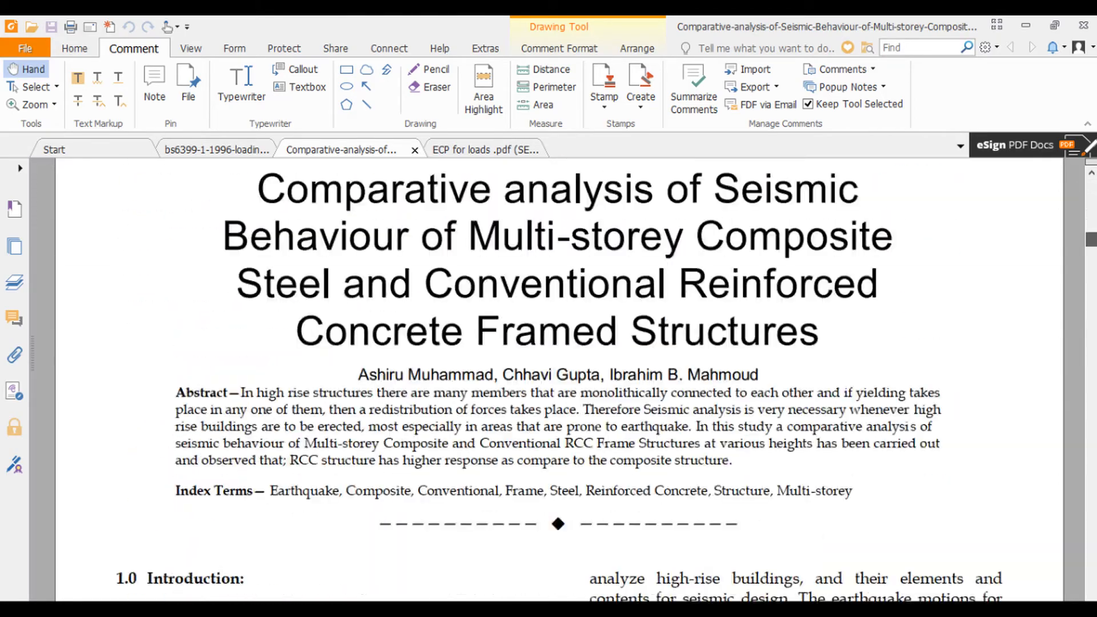
scroll(560, 377, "down", 15)
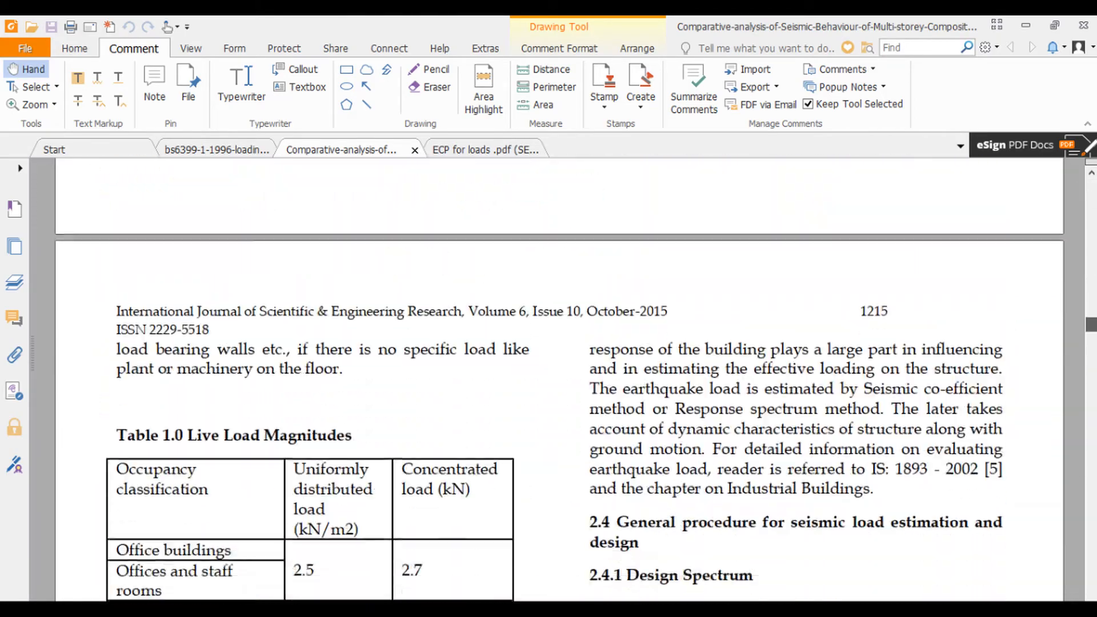
- Review the apartment live loads in Table 1.0 and compare them with the residential building loads in the ECP for loads PDF
scroll(819, 331, "up", 1)
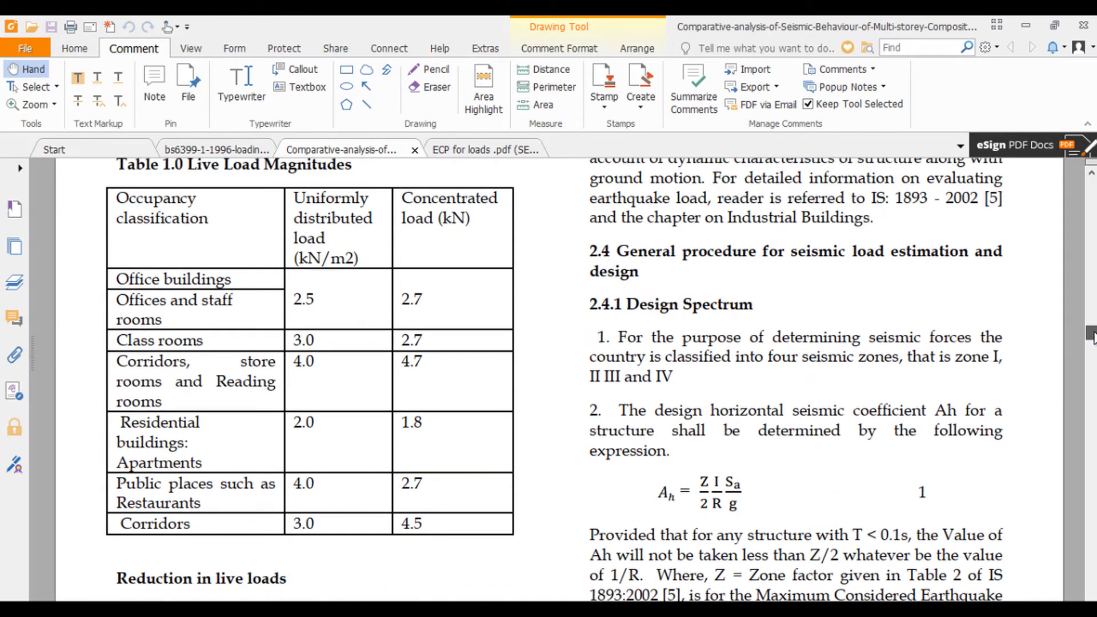
scroll(796, 354, "up", 1)
scroll(797, 354, "down", 1)
left_click(468, 150)
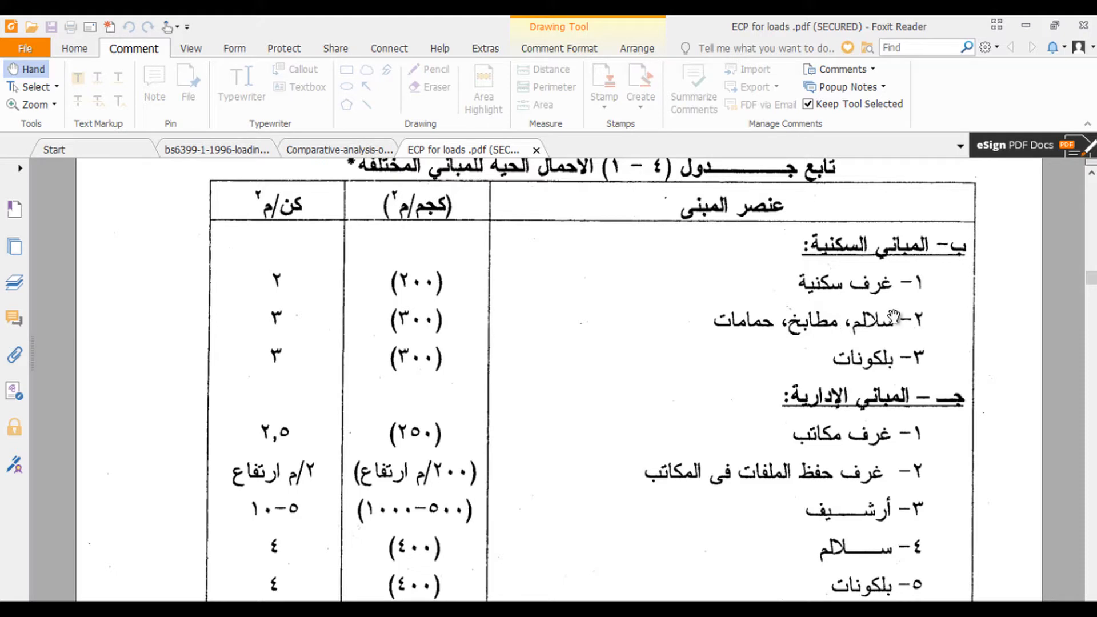
- Switch to AutoCAD and delete the staircase linework inside the central core of the typical roof plan
left_click(1025, 25)
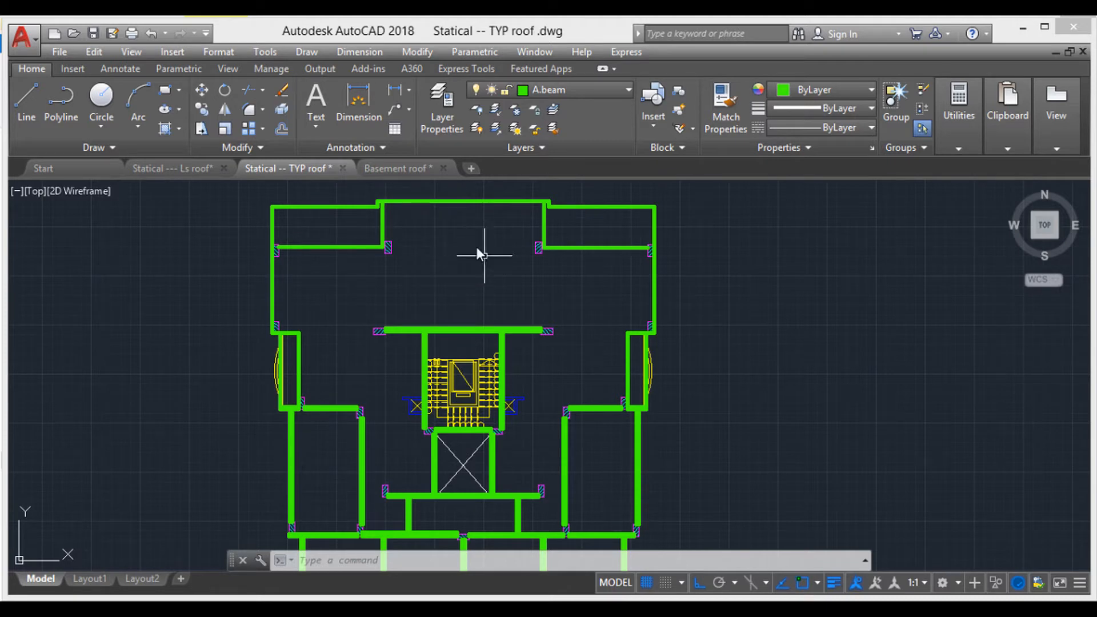
scroll(538, 355, "down", 2)
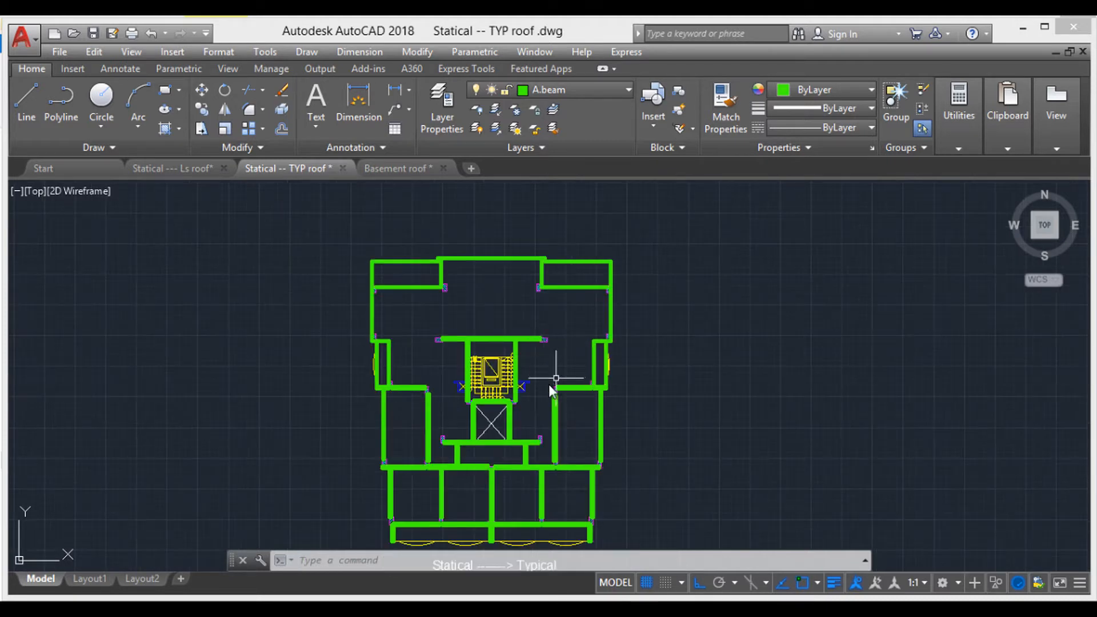
middle_click_drag(504, 423, 509, 385)
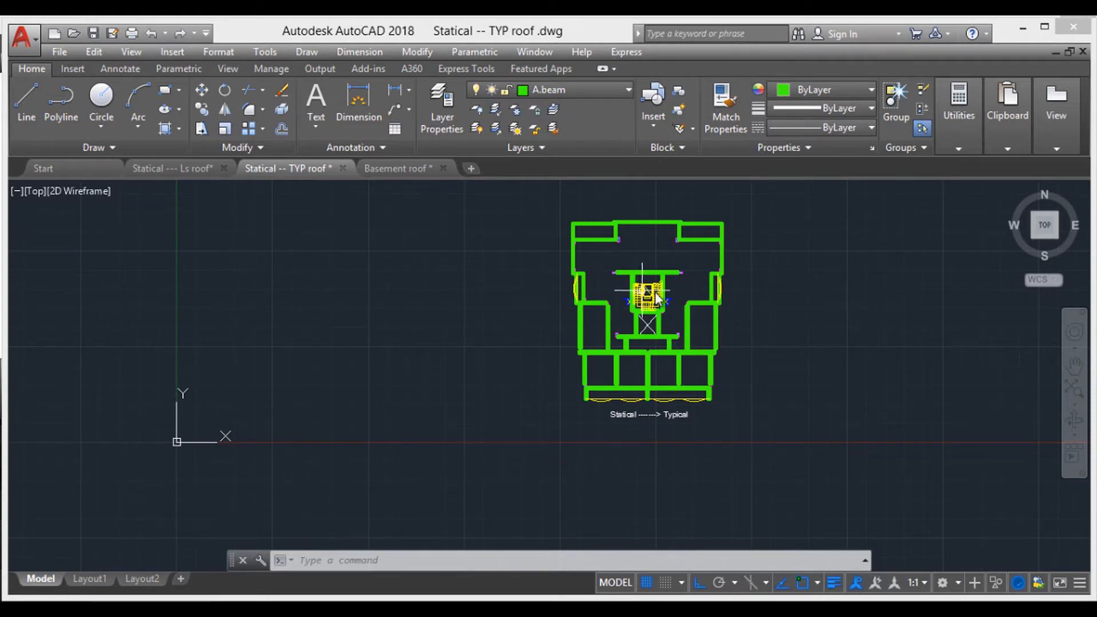
scroll(662, 303, "up", 4)
scroll(665, 303, "down", 3)
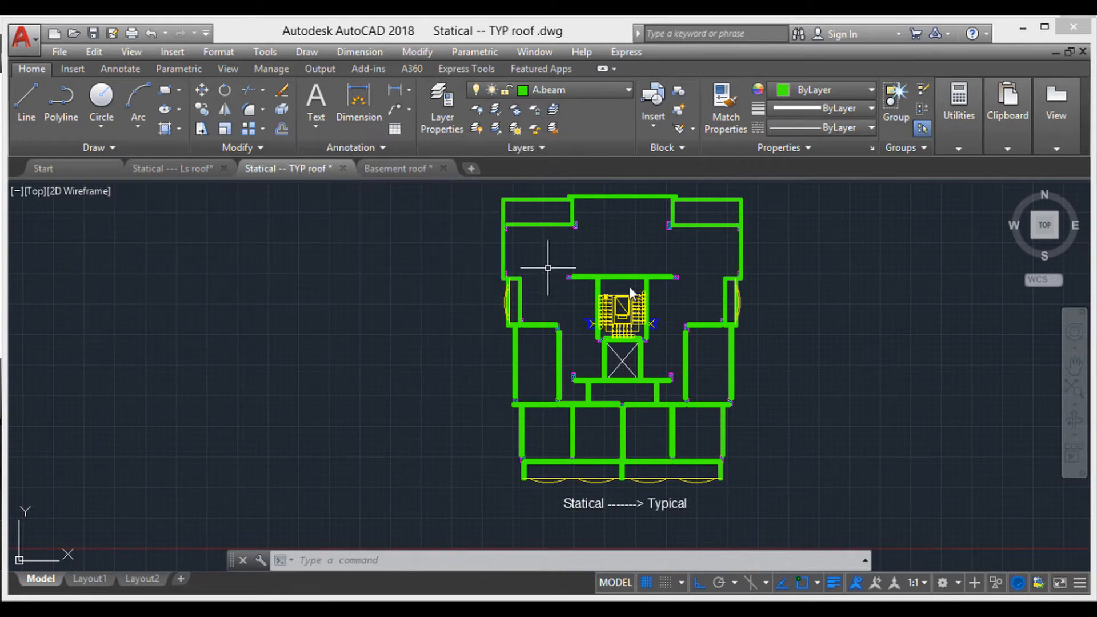
middle_click_drag(652, 280, 616, 290)
scroll(616, 295, "up", 4)
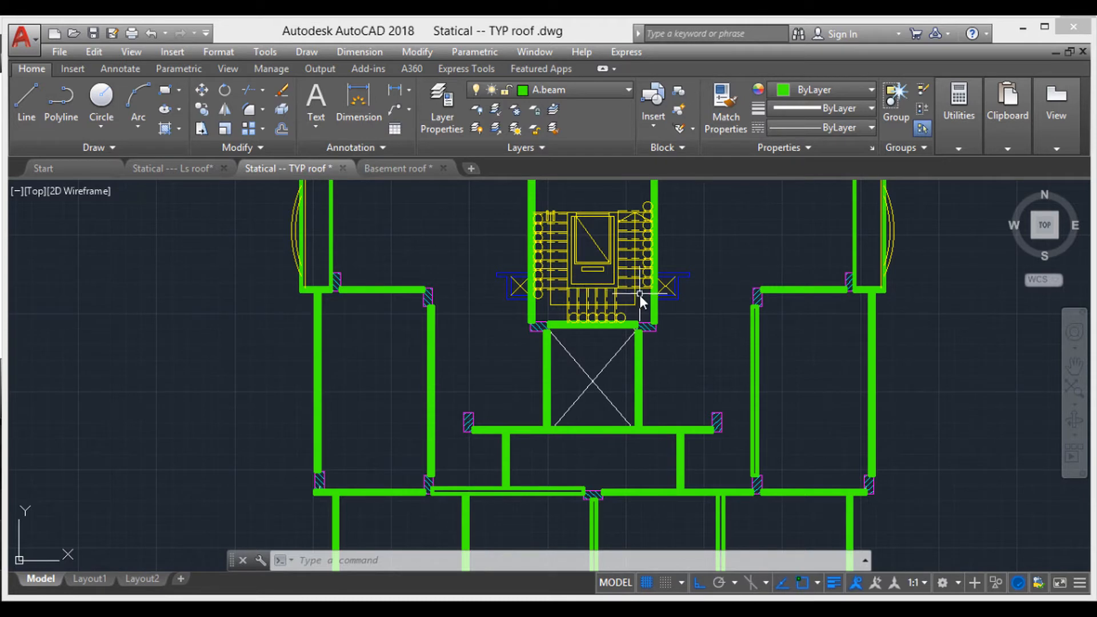
left_click(645, 309)
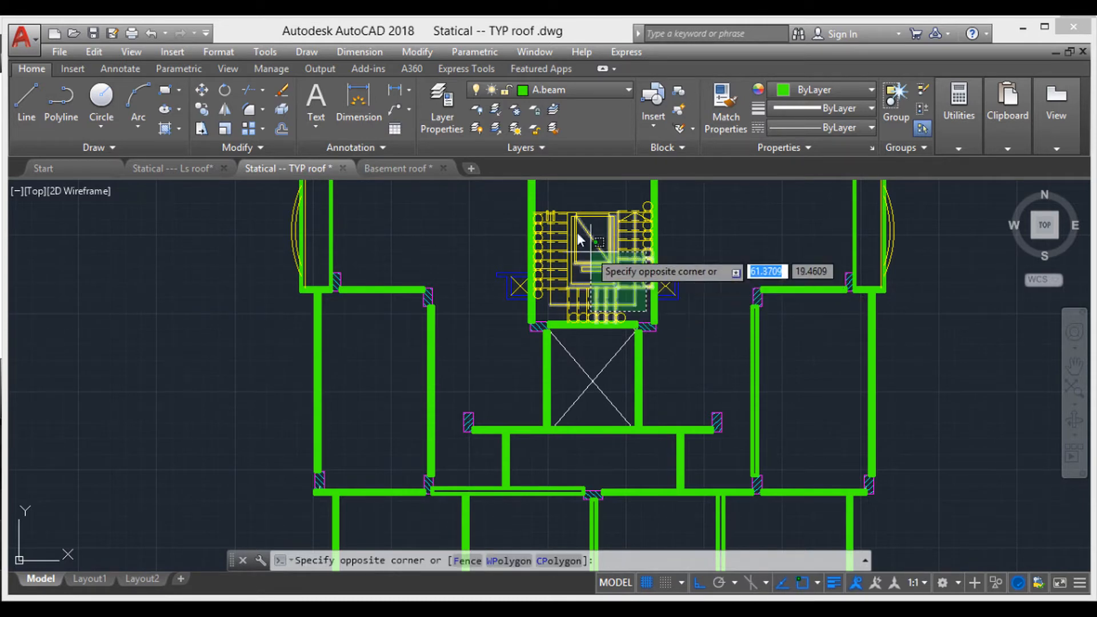
left_click(546, 197)
key("Delete")
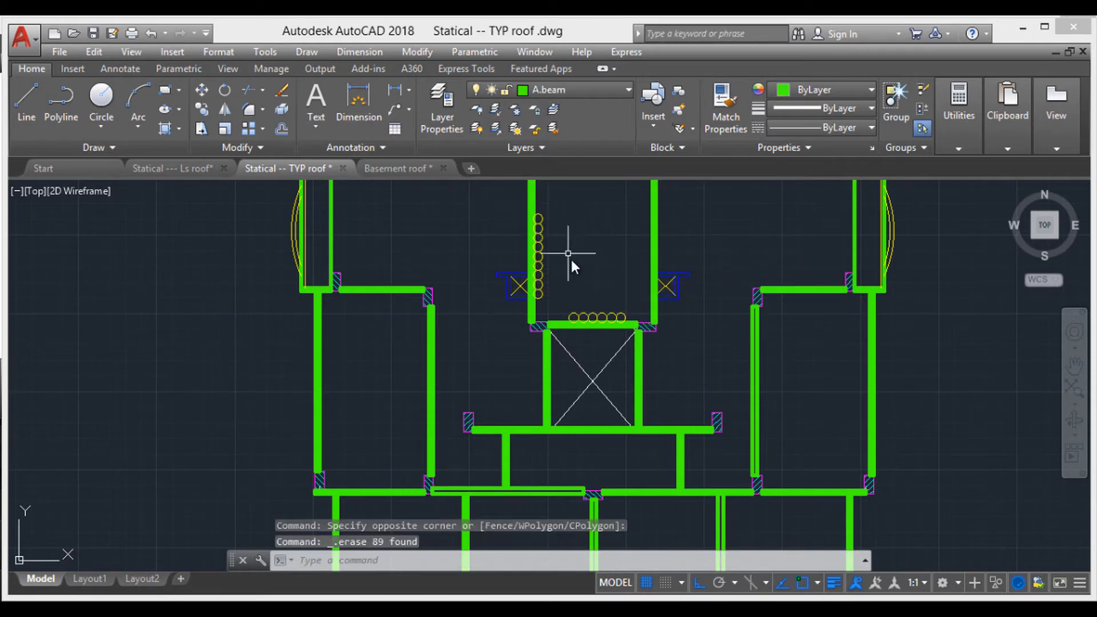
- Delete the remaining rows of yellow circles along the west and south beams of the stairwell
left_click(562, 297)
left_click(533, 215)
key("Delete")
scroll(624, 290, "up", 2)
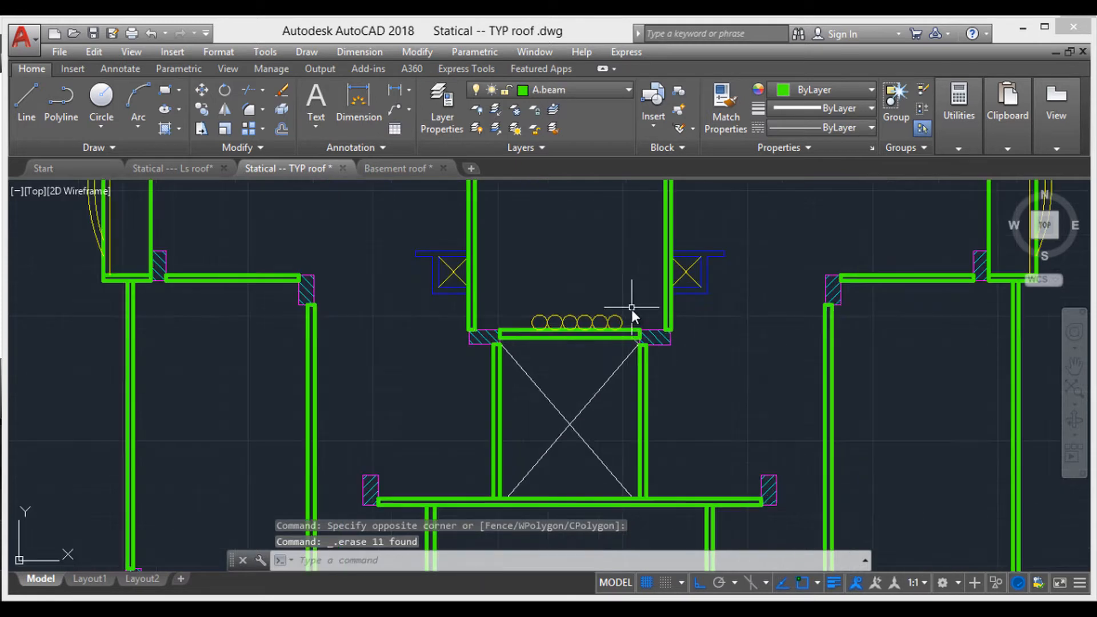
left_click(630, 320)
left_click(528, 286)
key("Delete")
- Delete the yellow balcony edge lines and arcs along the south side of the plan, above the Statical Typical title
scroll(563, 263, "down", 4)
middle_click_drag(561, 262, 562, 305)
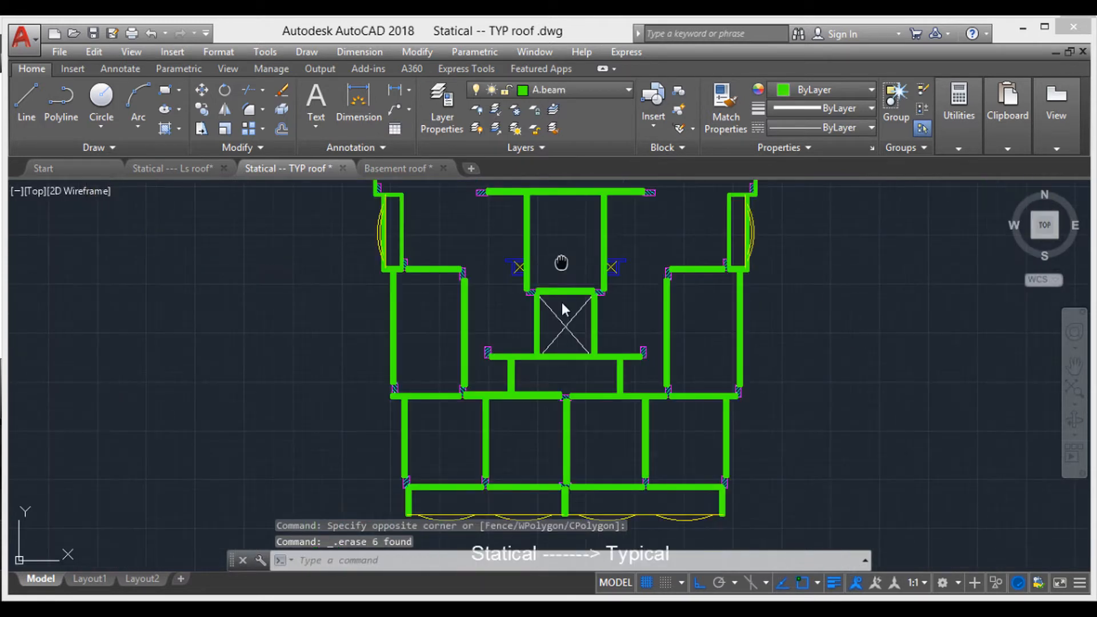
scroll(578, 297, "down", 2)
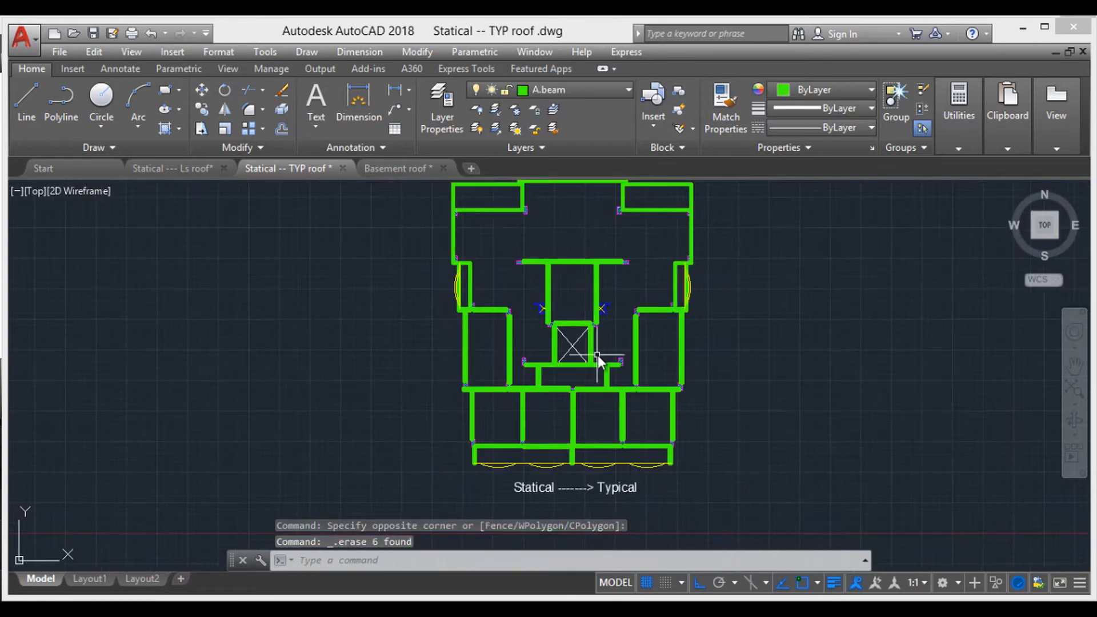
middle_click_drag(606, 401, 585, 321)
scroll(606, 385, "up", 6)
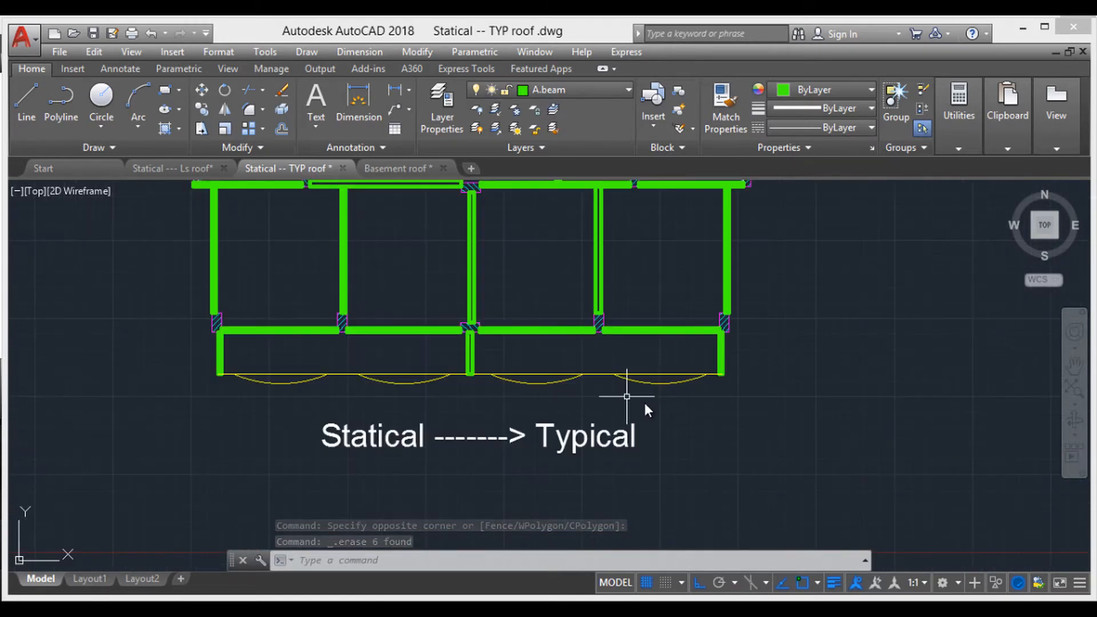
left_click(628, 381)
left_click(492, 353)
key("Delete")
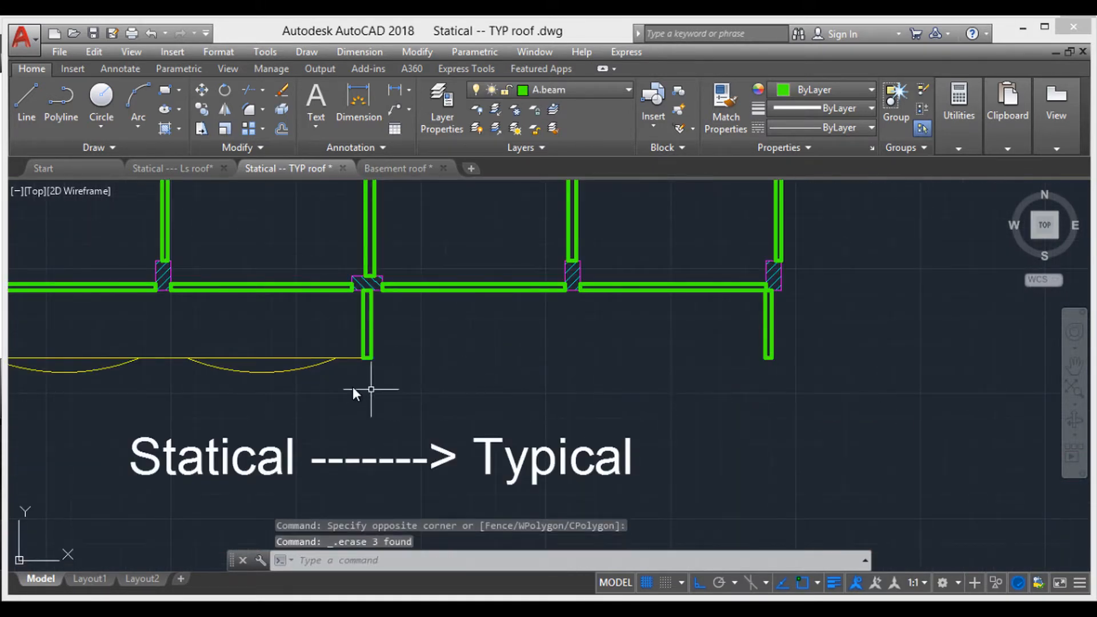
left_click(314, 387)
left_click(120, 328)
key("Delete")
- Delete the two yellow arcs and the yellow edge line at the small balcony on the plan's east side
scroll(320, 340, "down", 6)
middle_click_drag(419, 314, 476, 397)
middle_click_drag(494, 261, 495, 315)
scroll(534, 301, "up", 8)
scroll(529, 302, "down", 2)
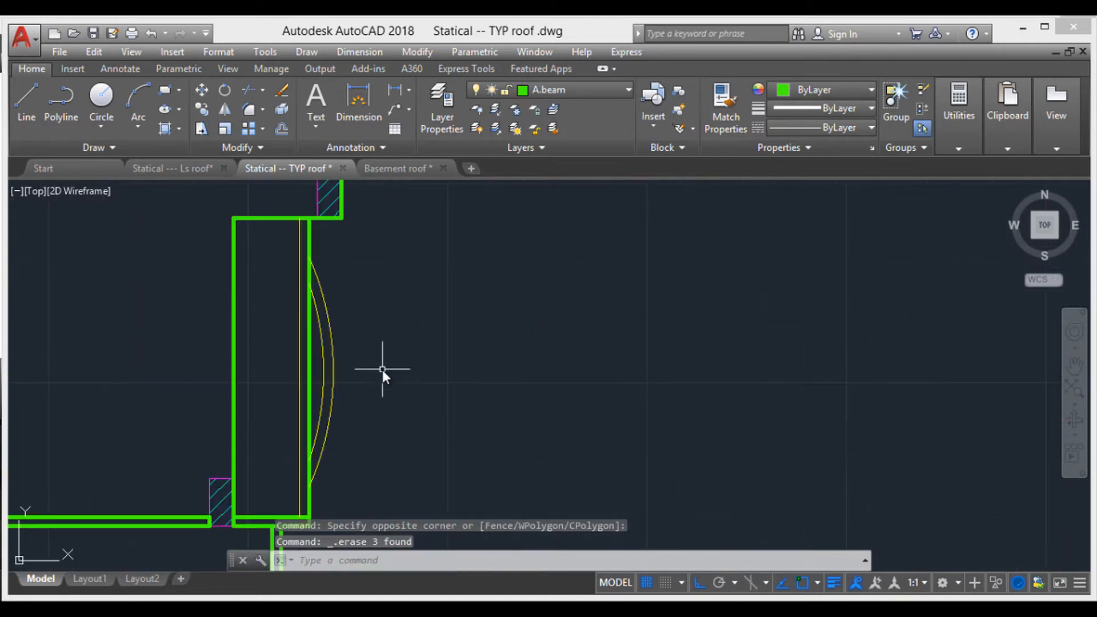
middle_click_drag(379, 367, 538, 363)
left_click(541, 409)
left_click(475, 335)
key("Delete")
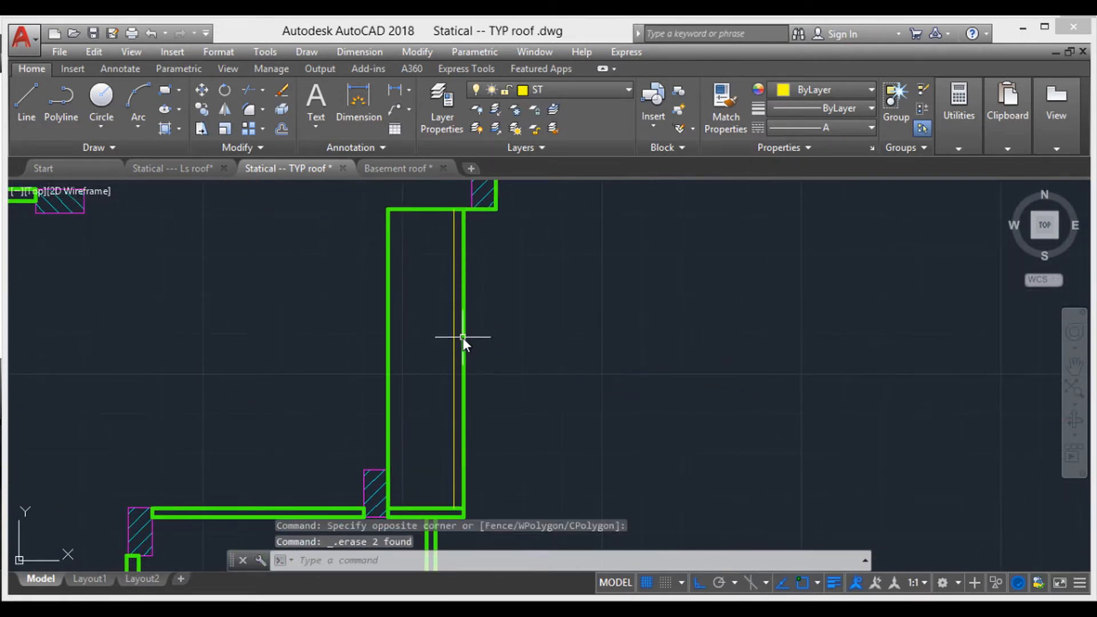
- Delete the yellow arcs and the yellow edge line at the small balcony on the plan's west side
scroll(469, 335, "down", 5)
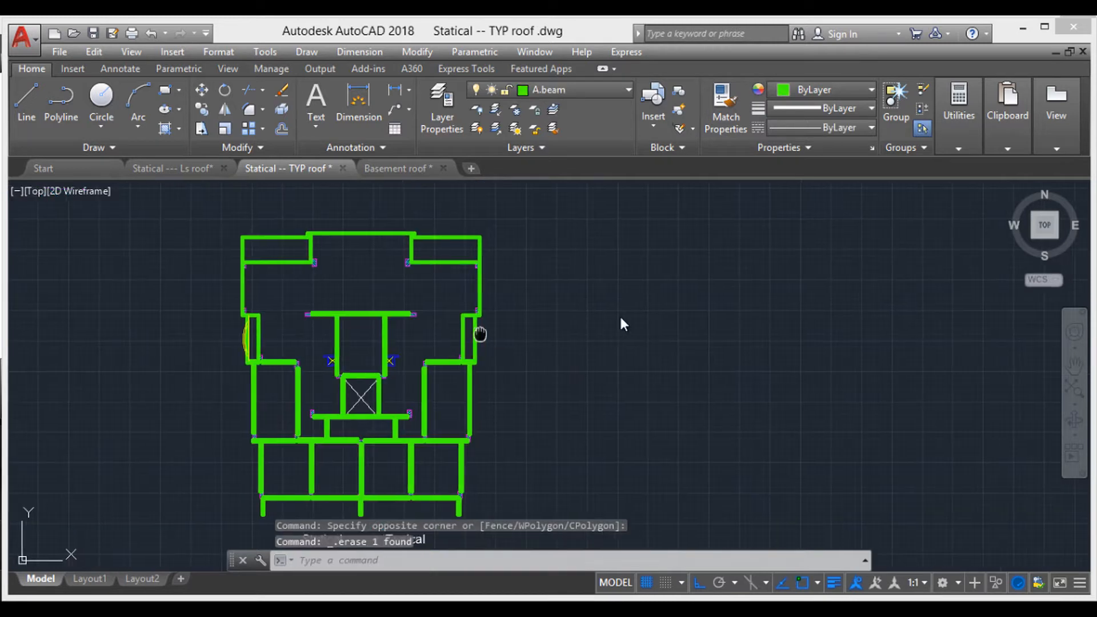
middle_click_drag(240, 342, 385, 343)
scroll(384, 342, "up", 7)
left_click(406, 268)
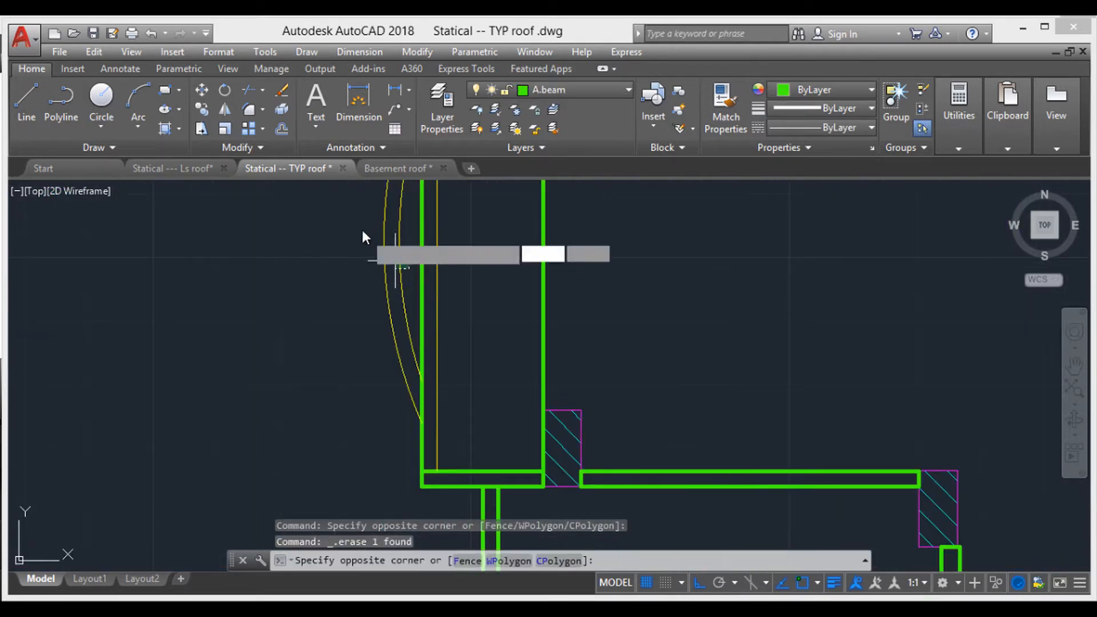
left_click(361, 227)
key("Delete")
left_click(438, 256)
key("Delete")
- Draw a horizontal line on the A.beam layer closing the south balconies, from the westernmost to the easternmost cantilever beam end
scroll(566, 315, "down", 5)
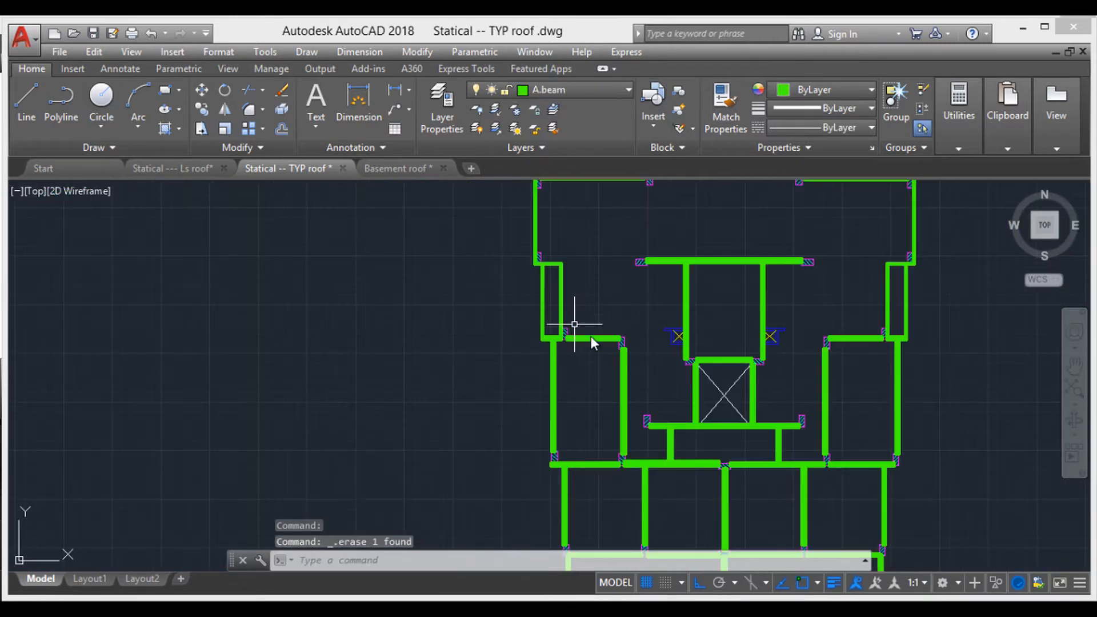
type("l")
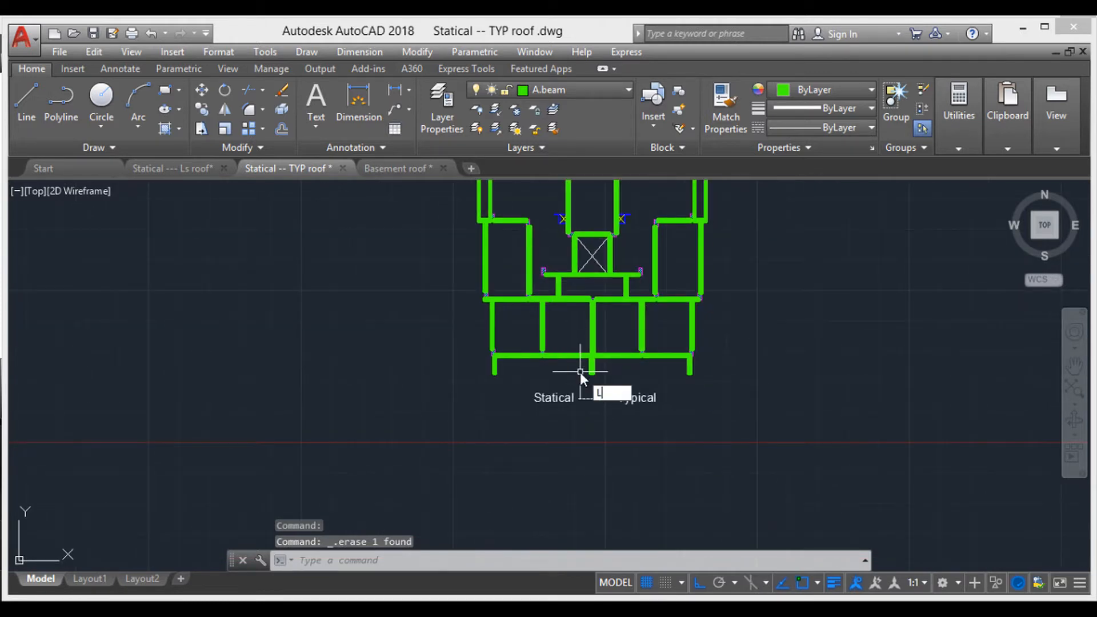
key("Return")
scroll(533, 414, "up", 4)
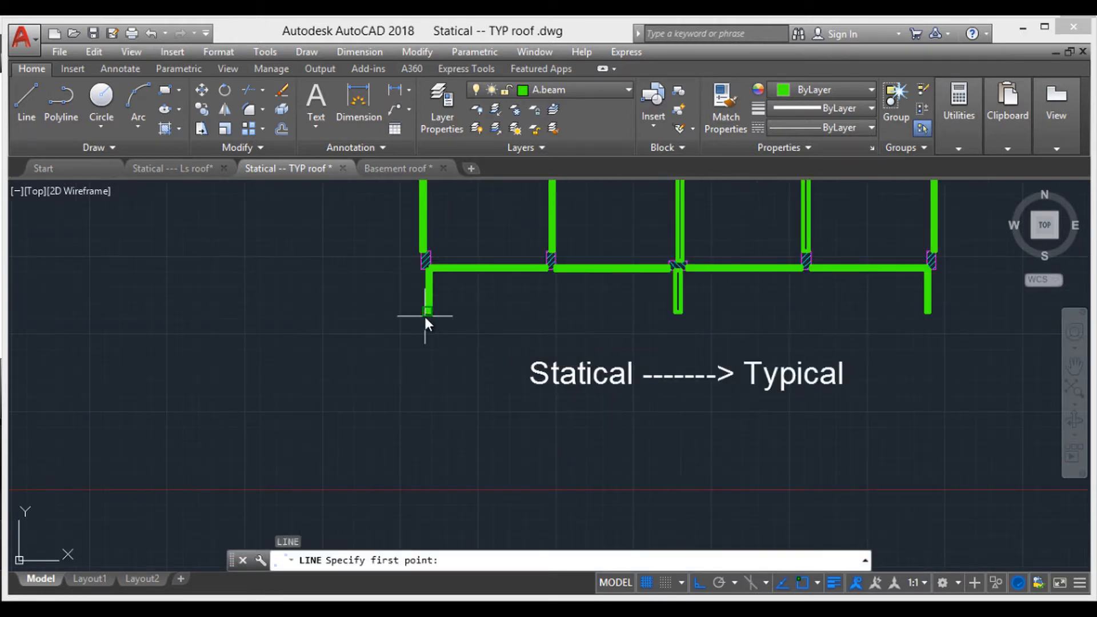
left_click(425, 315)
middle_click_drag(765, 318, 641, 314)
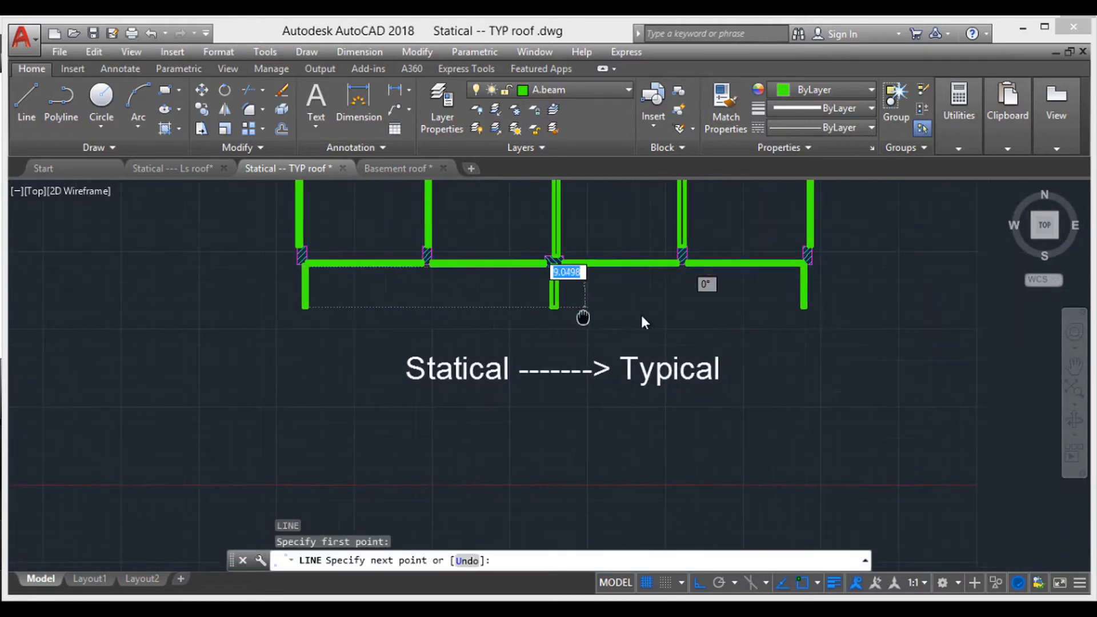
left_click(806, 308)
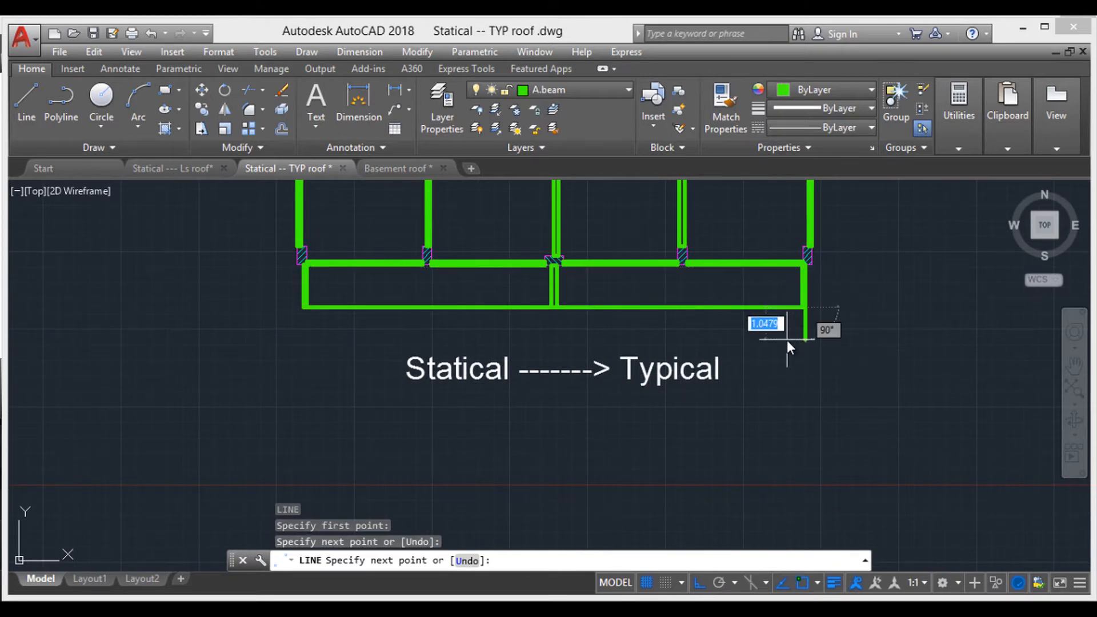
key("Escape")
key("Escape")
key("Escape")
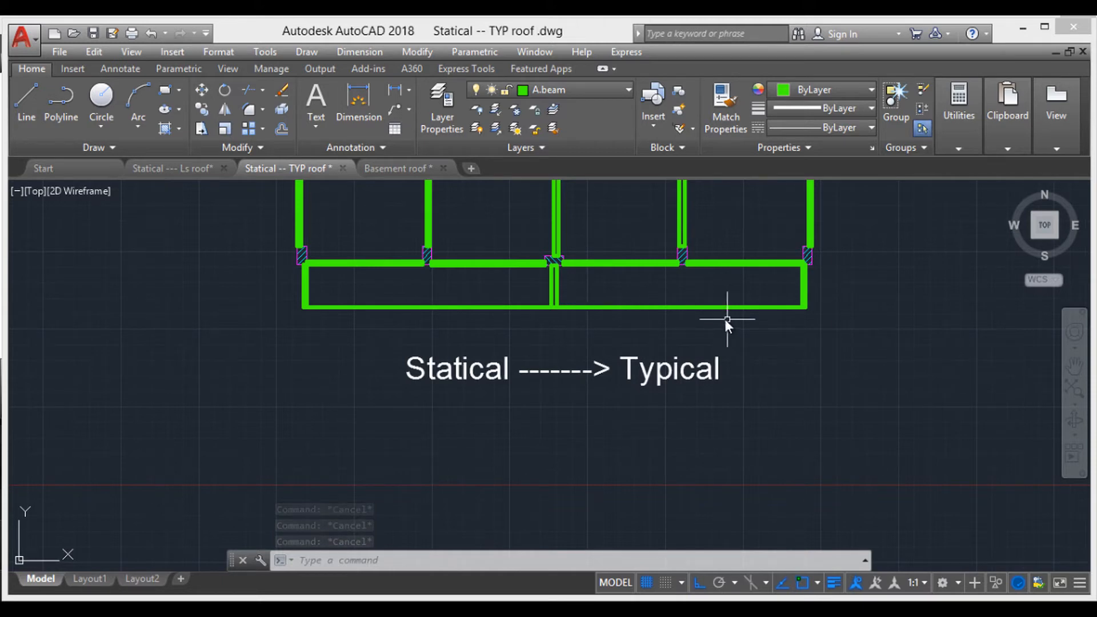
- Inspect the south edge line at the middle cantilever beam, the whole cleaned typical plan and the drawing's layer list
scroll(647, 306, "up", 2)
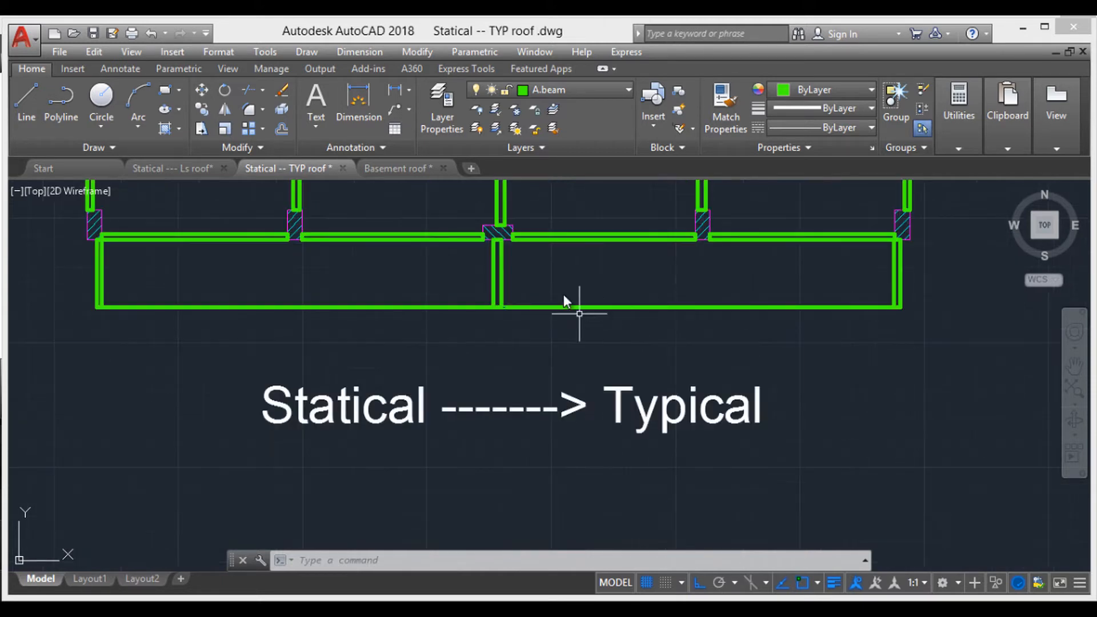
scroll(446, 289, "up", 8)
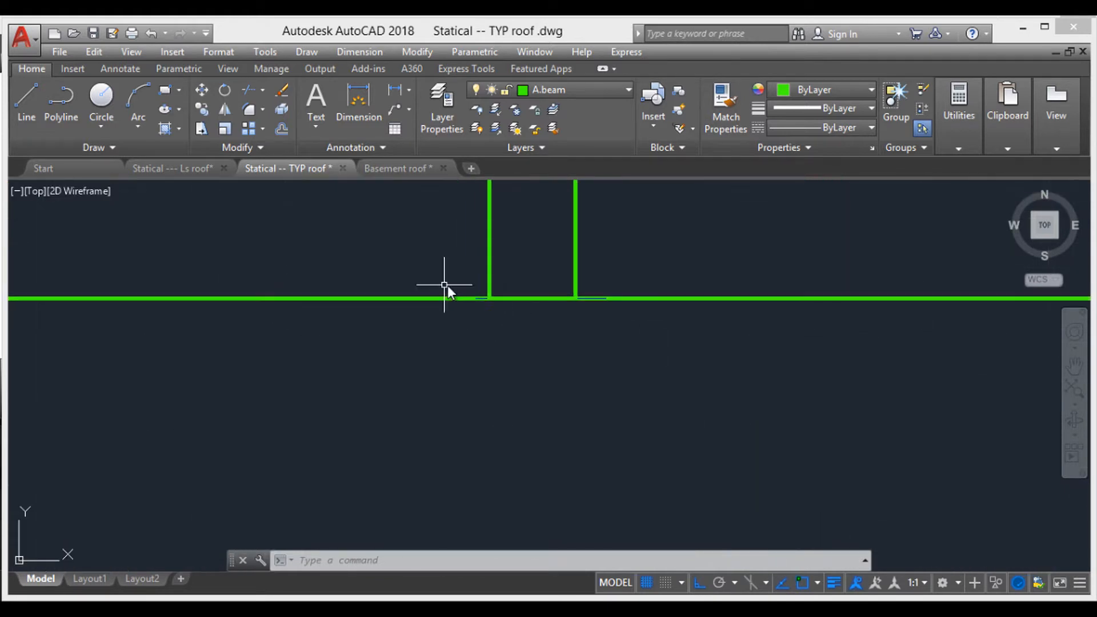
scroll(447, 286, "down", 8)
middle_click_drag(632, 216, 426, 332)
middle_click_drag(498, 247, 537, 372)
middle_click_drag(558, 289, 560, 355)
mouse_move(493, 267)
middle_mouse_down()
mouse_move(480, 384)
mouse_move(470, 272)
middle_mouse_up()
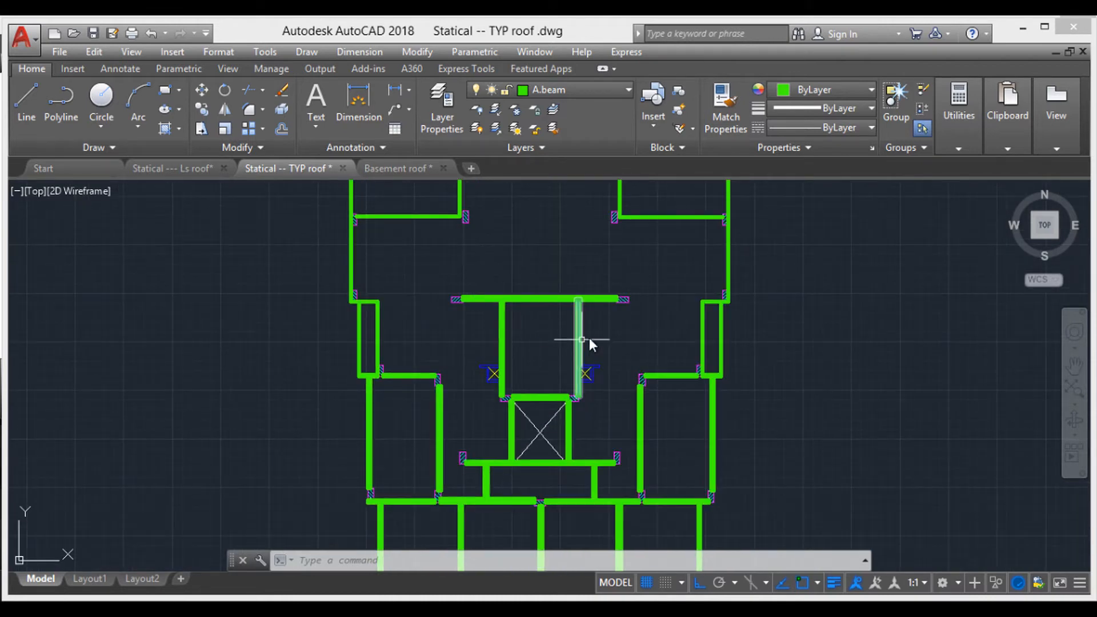
scroll(523, 291, "down", 2)
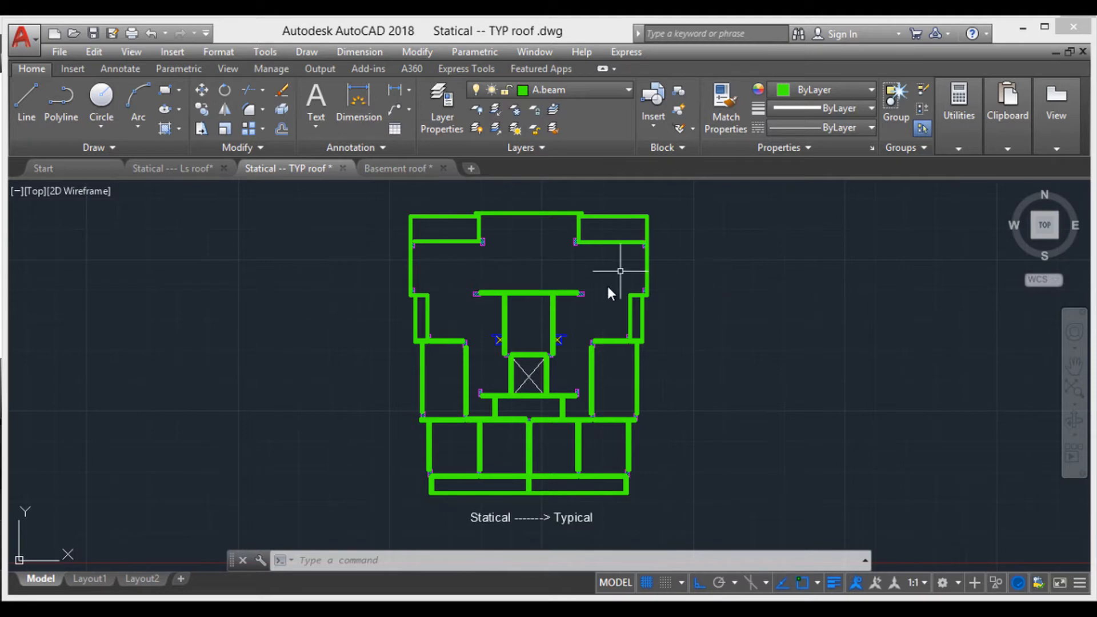
left_click(586, 92)
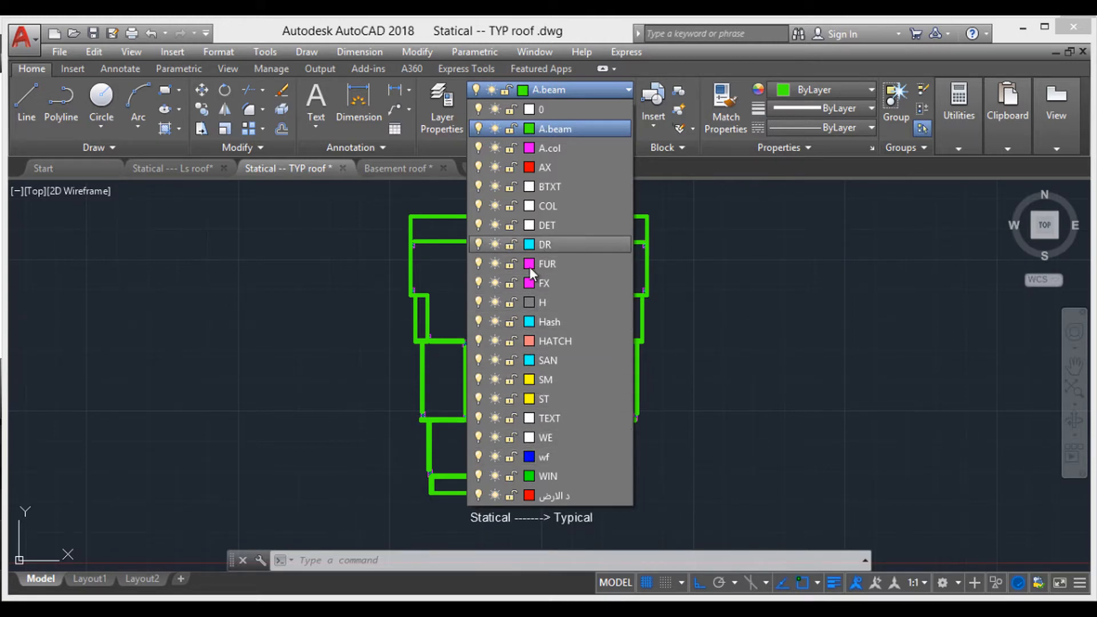
left_click(559, 90)
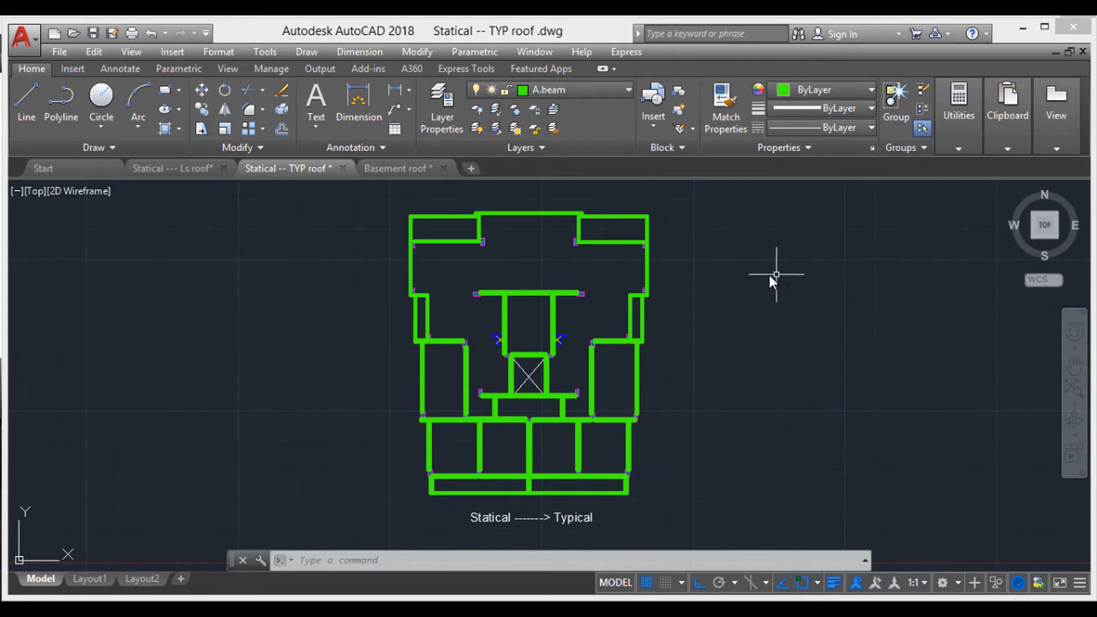
- Run Purge on the TYP roof drawing and purge all unused items
type("PUR")
key("Return")
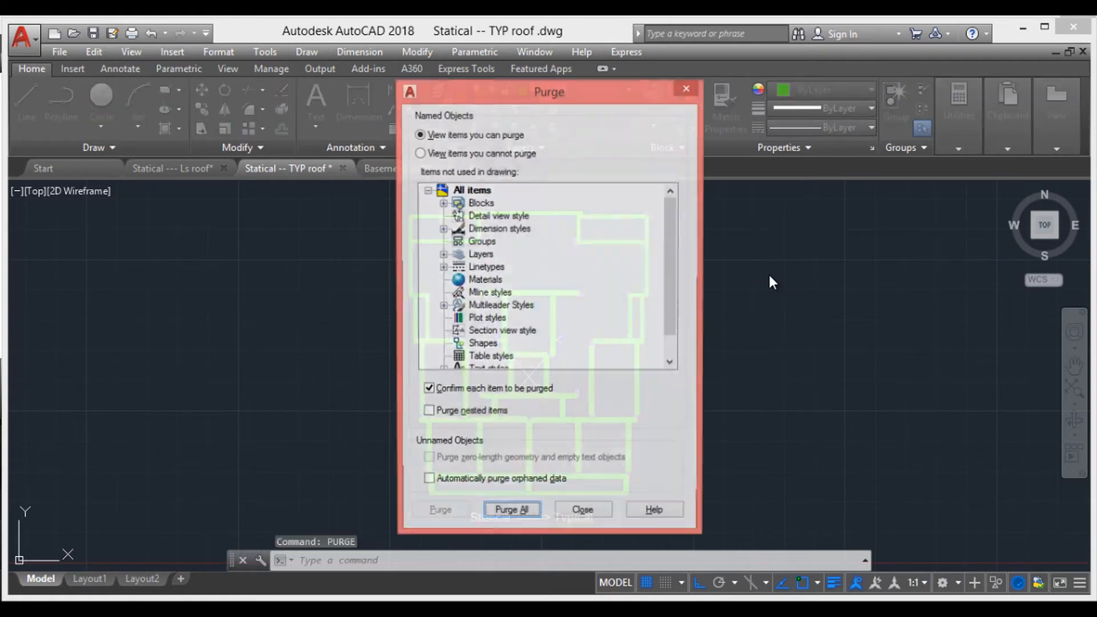
left_click_drag(571, 94, 713, 77)
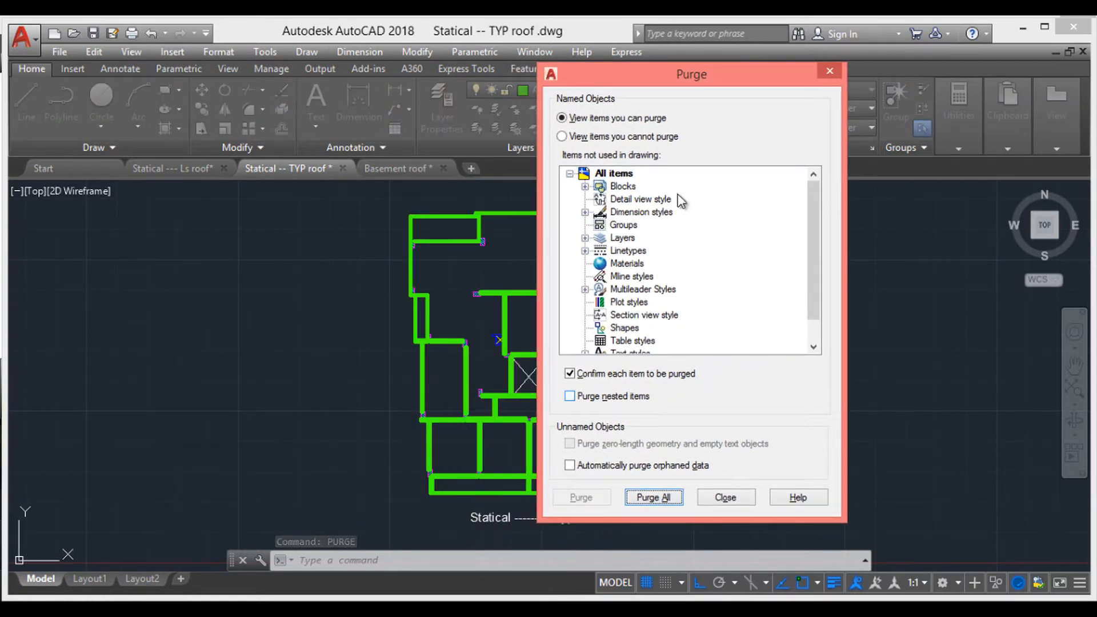
mouse_move(678, 84)
left_mouse_down()
mouse_move(863, 90)
mouse_move(841, 94)
left_mouse_up()
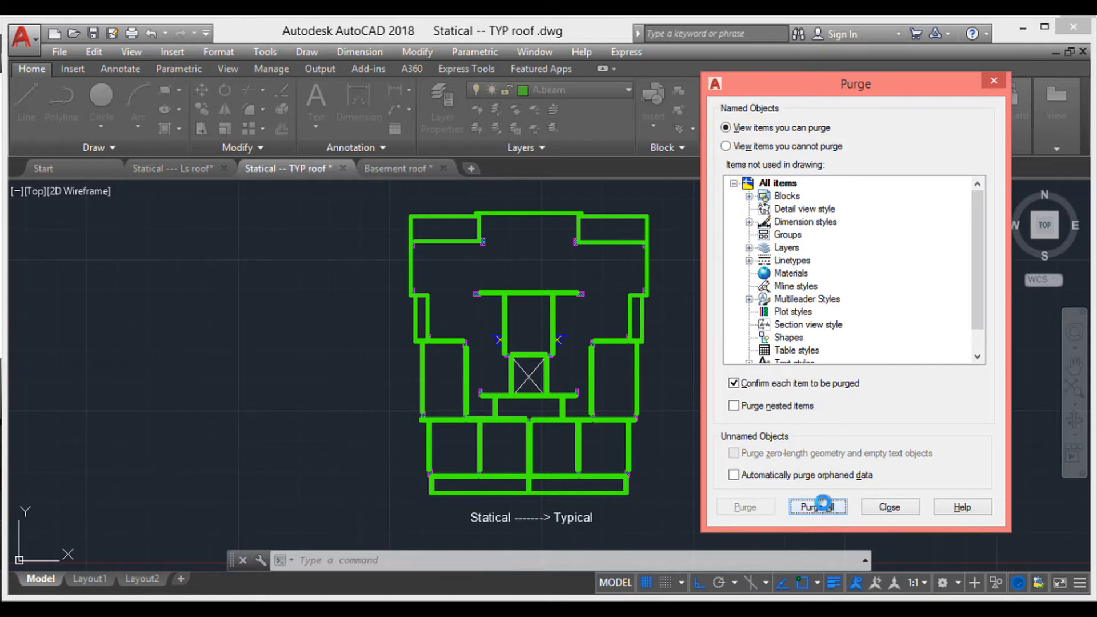
left_click(822, 507)
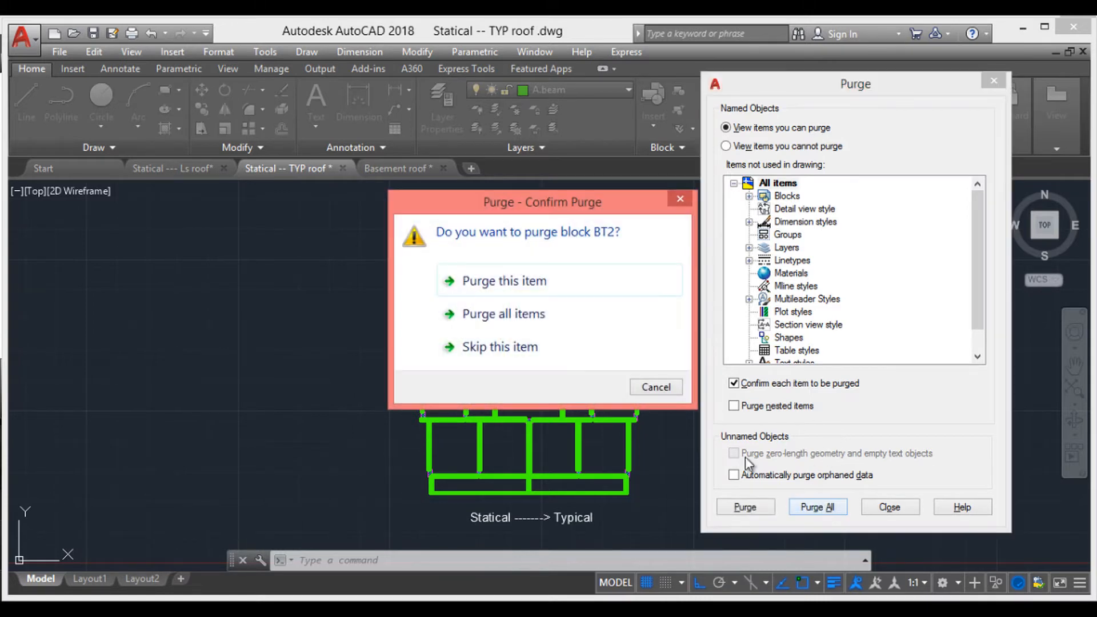
left_click(546, 316)
- Repeat purging all items until nothing purgeable is left in the drawing, and check the remaining layers in the layer list
left_click(825, 506)
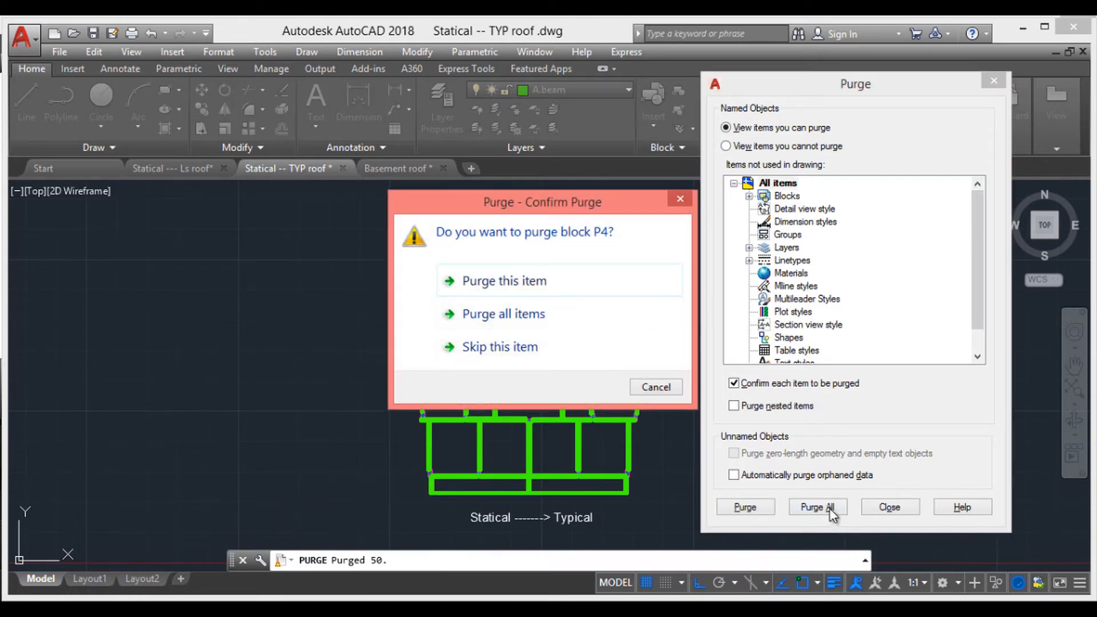
left_click(511, 315)
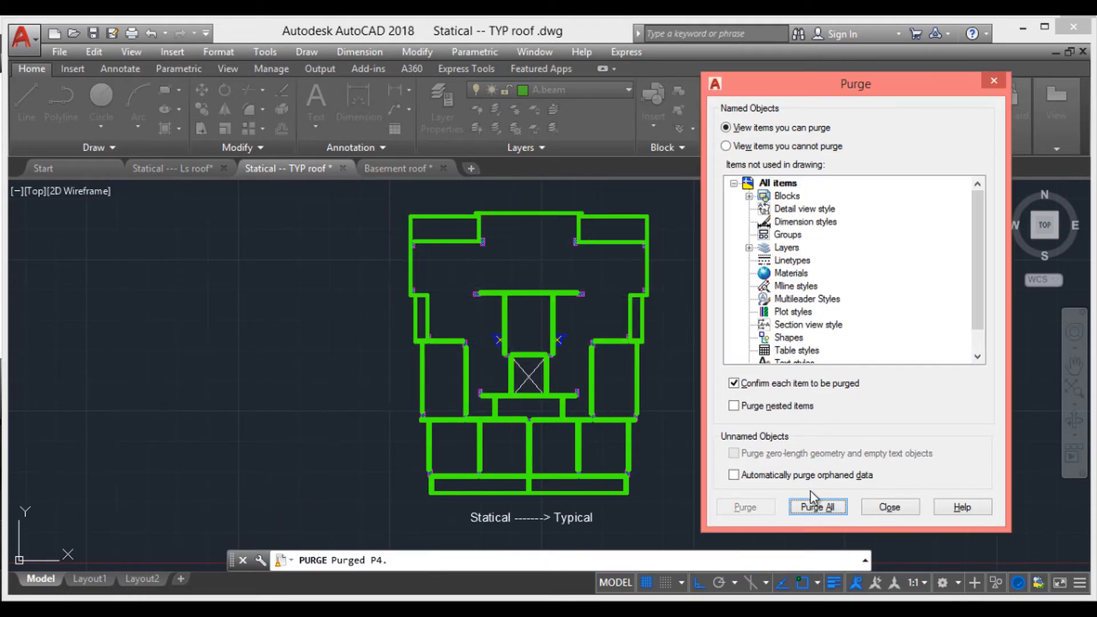
left_click(817, 507)
left_click(530, 317)
left_click(817, 506)
left_click(532, 315)
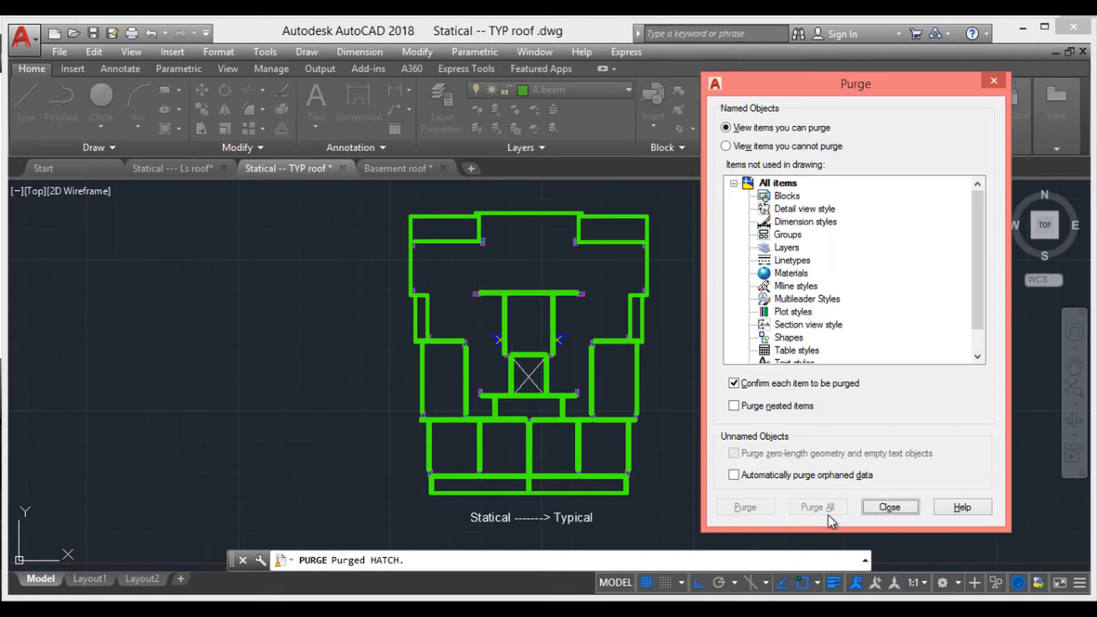
left_click(884, 508)
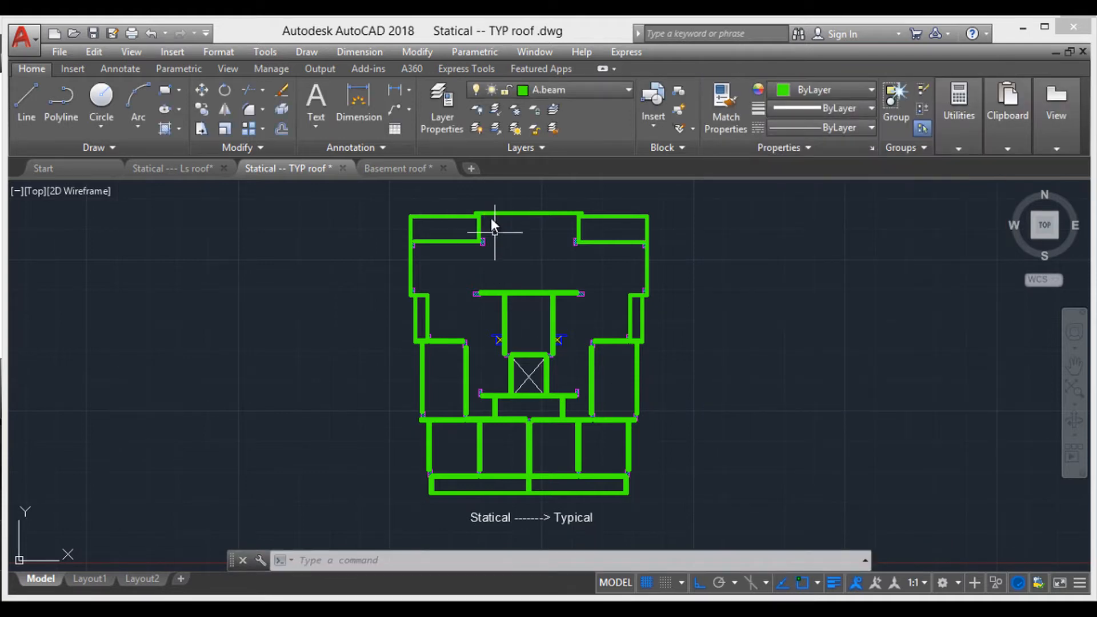
left_click(585, 92)
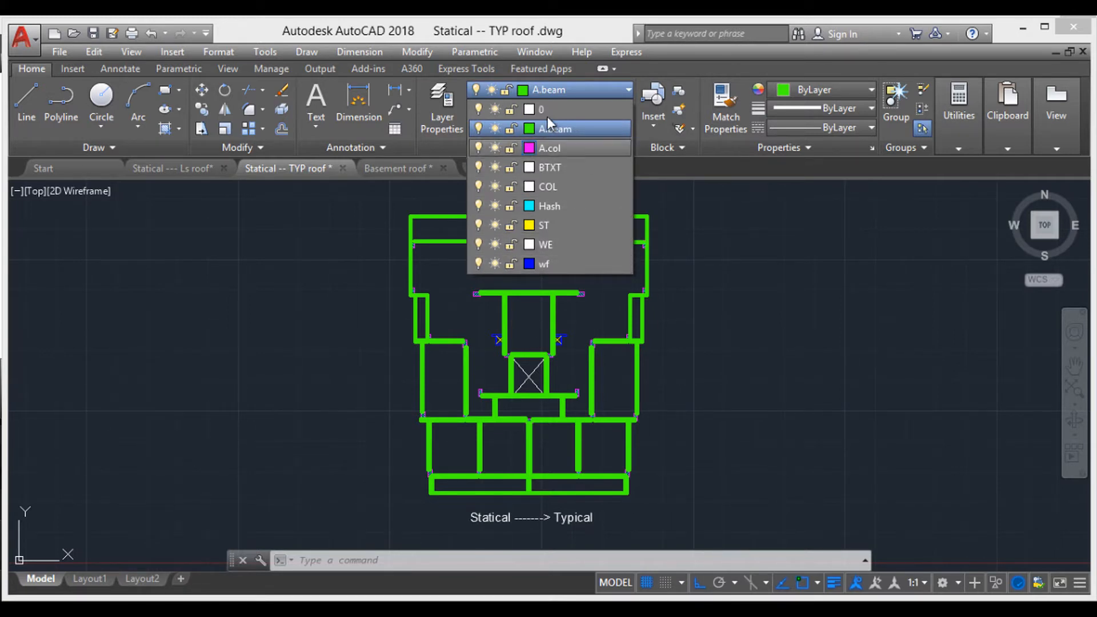
left_click(558, 91)
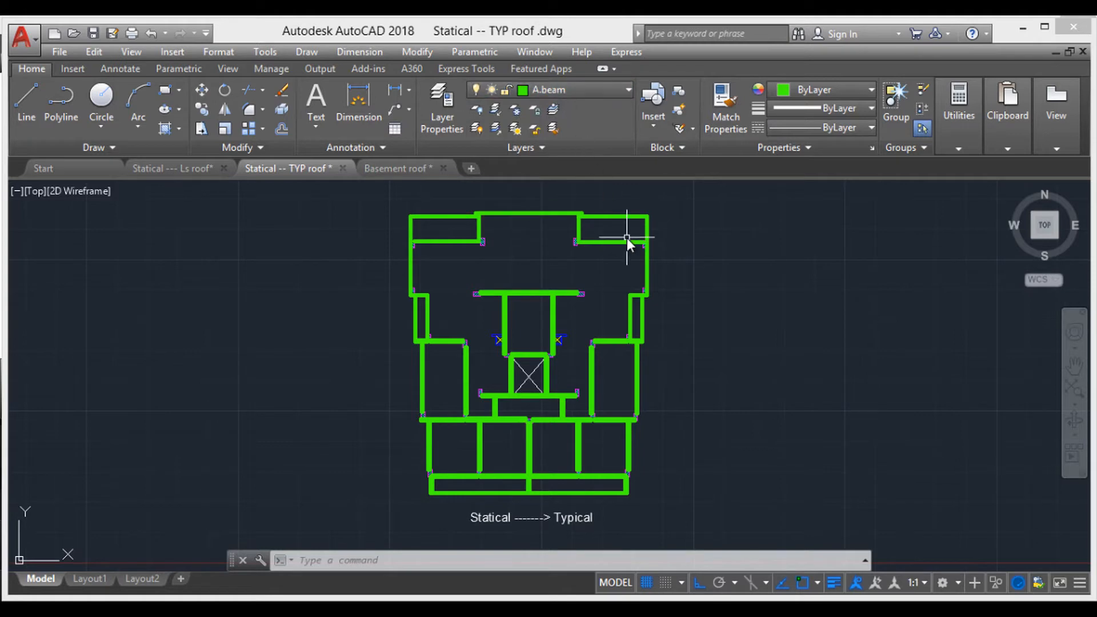
- Copy the whole typical plan without its title text and paste it into a new blank drawing
left_click(353, 200)
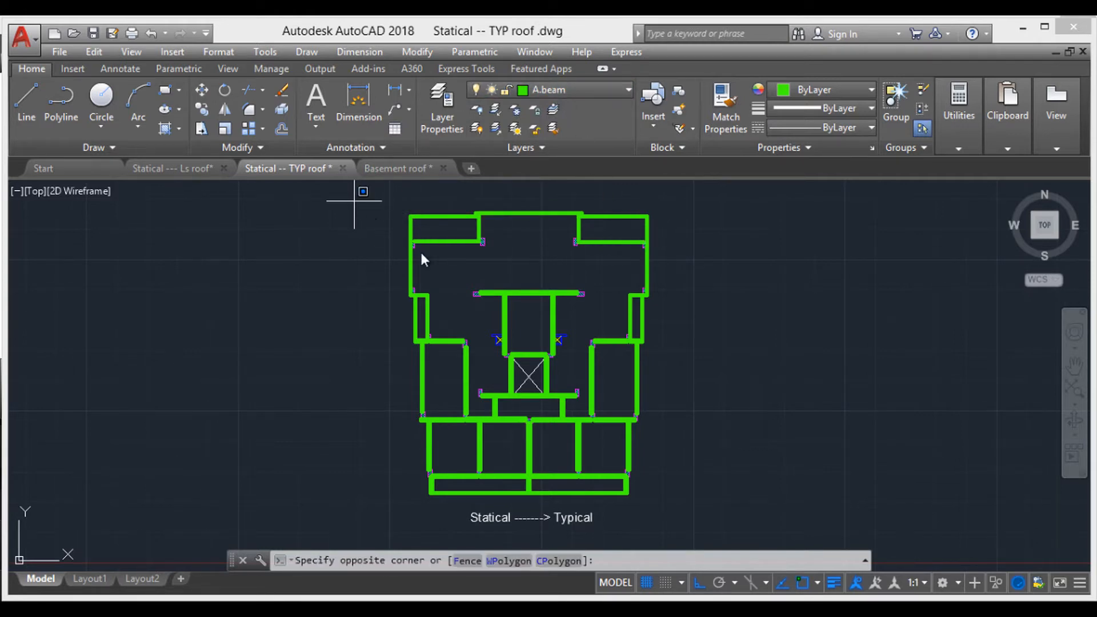
left_click(705, 503)
key("ctrl+c")
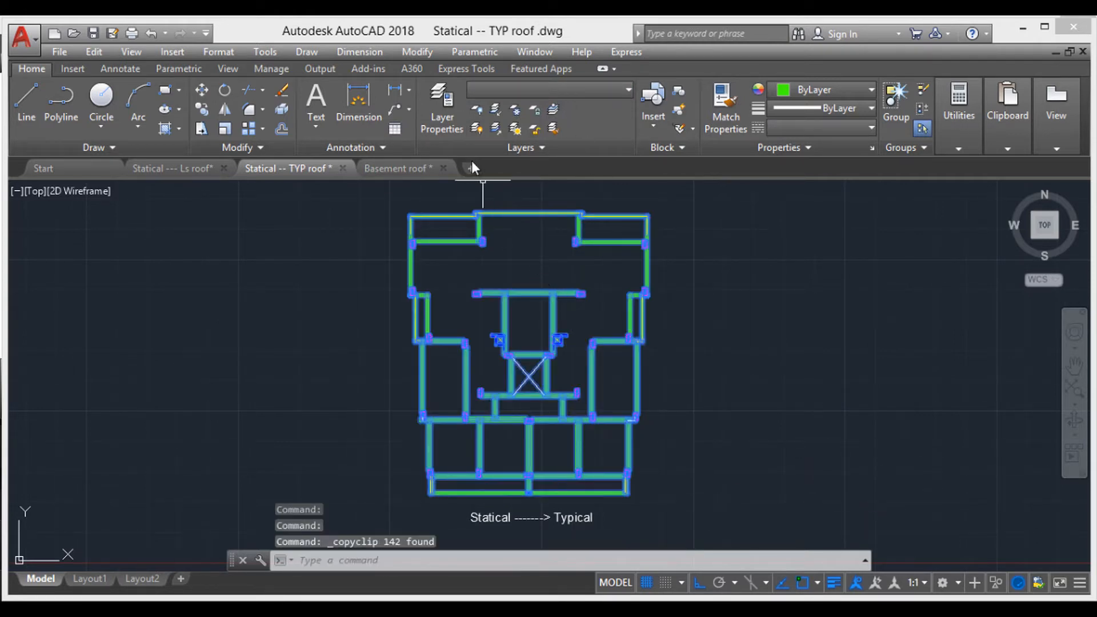
left_click(472, 169)
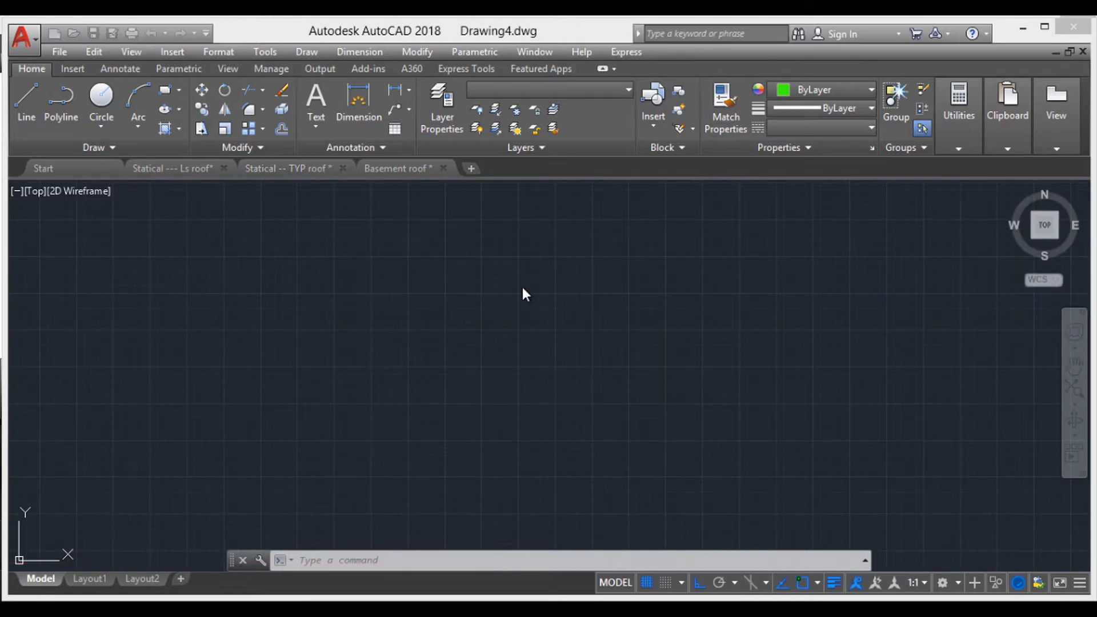
key("ctrl+v")
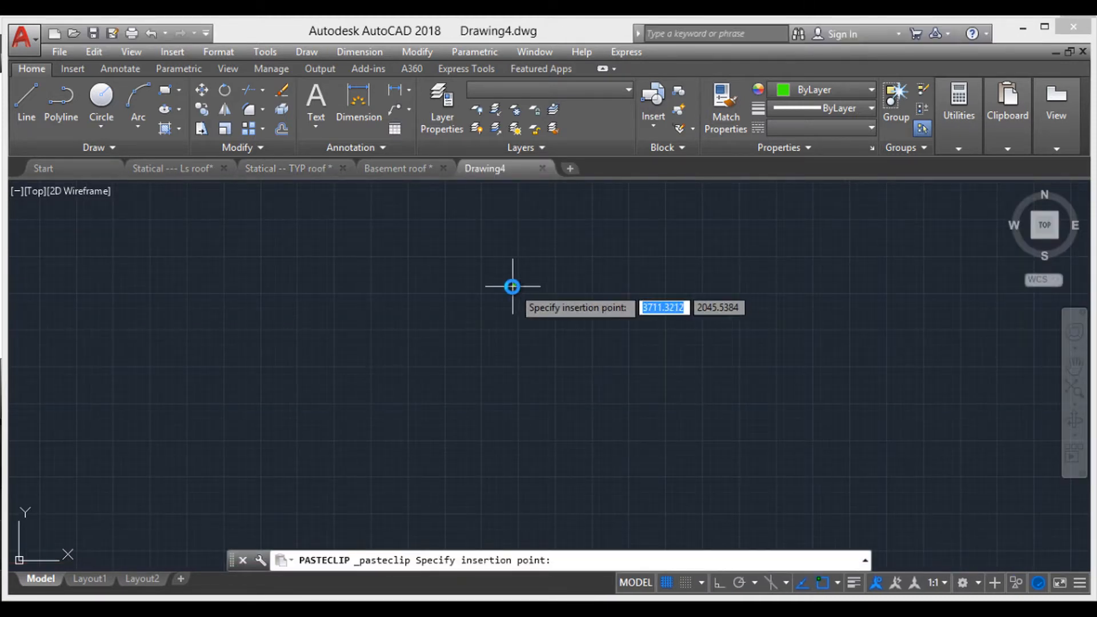
left_click(522, 286)
middle_click(512, 286)
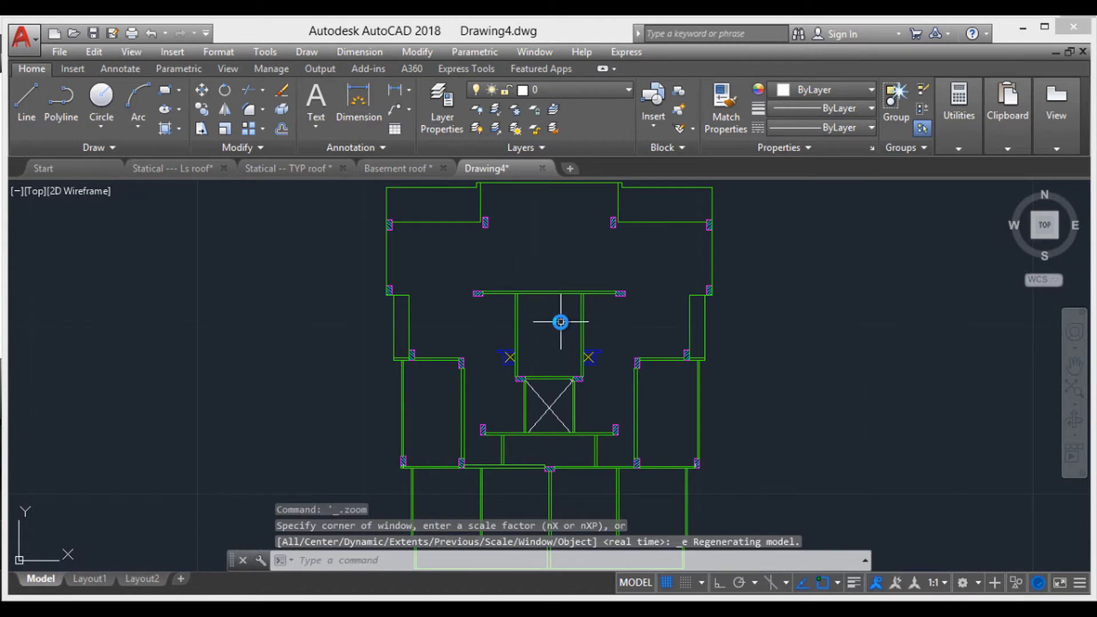
scroll(517, 273, "down", 2)
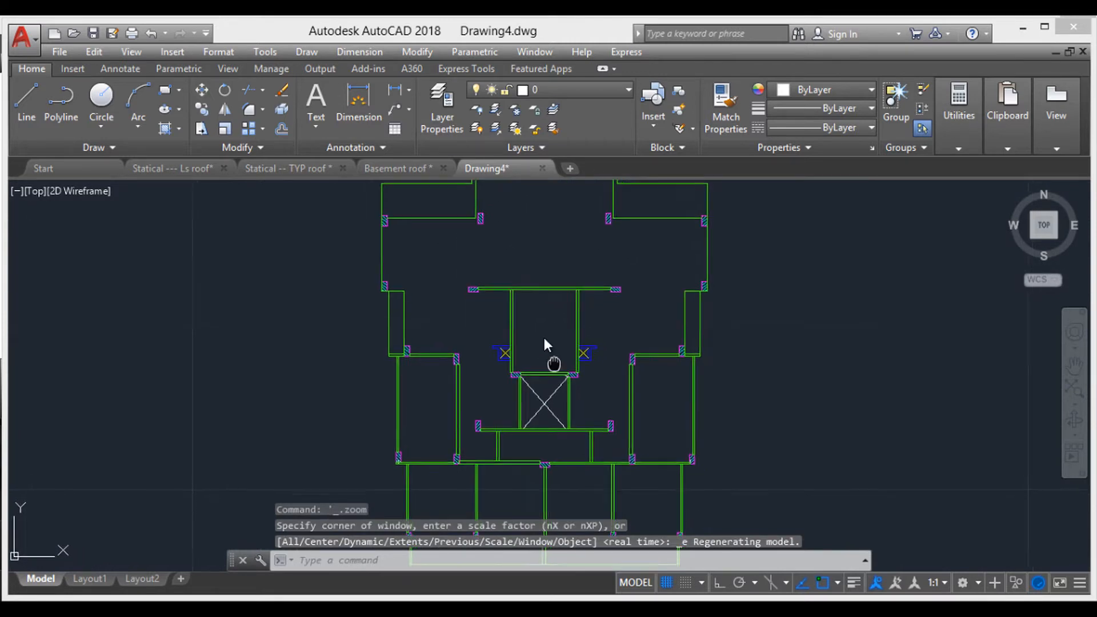
scroll(579, 311, "down", 2)
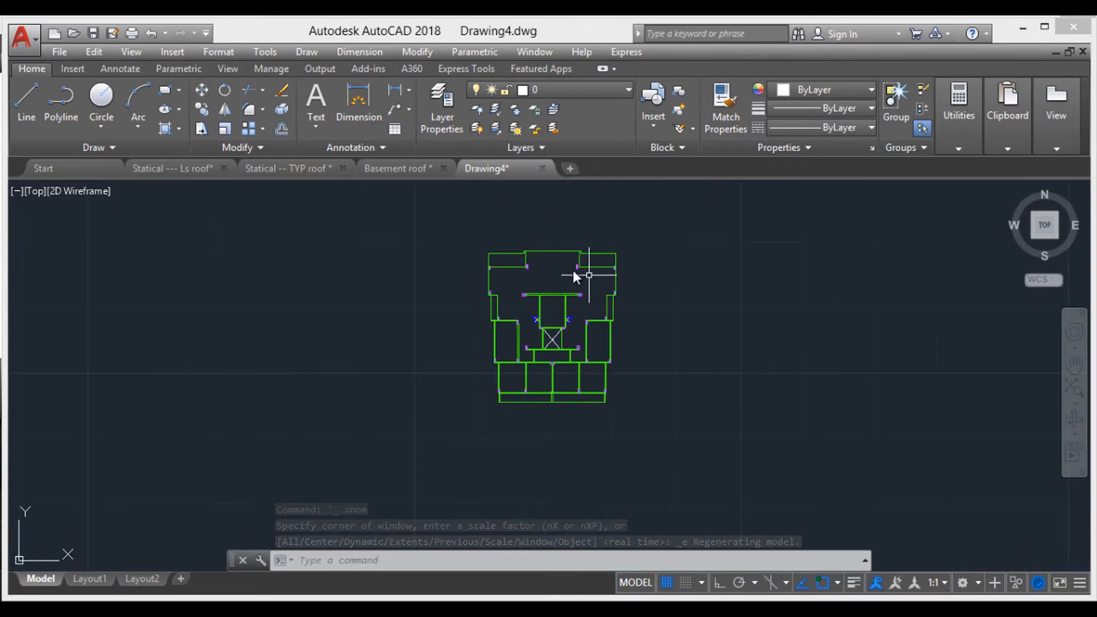
scroll(574, 334, "up", 1)
scroll(574, 344, "down", 1)
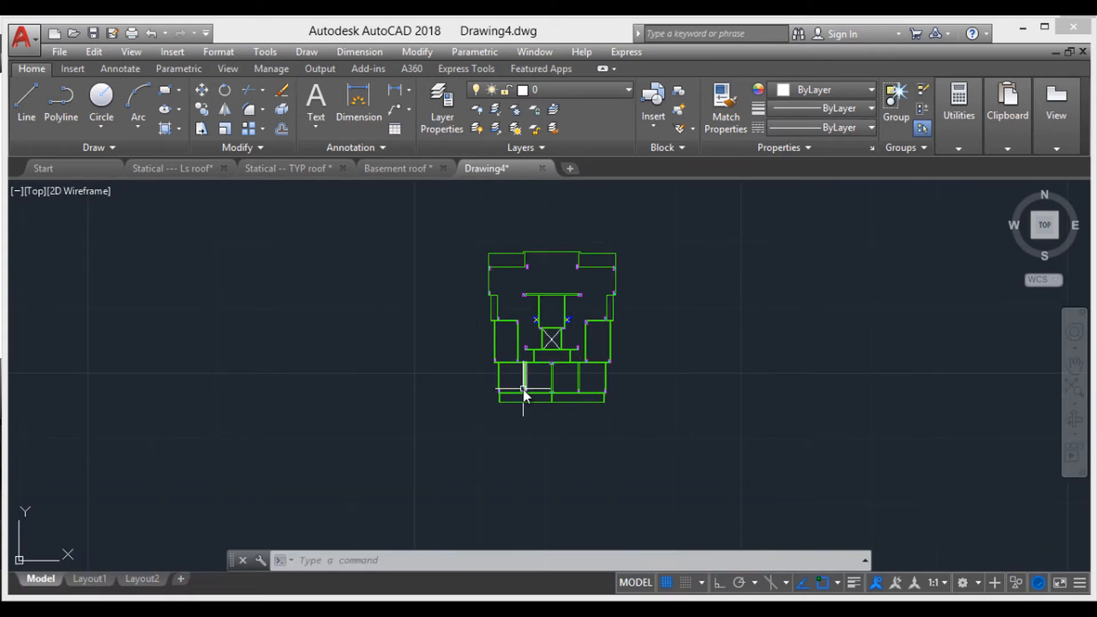
- Switch to the Windows Journal notes, read the list of required ET layer names, and return to the AutoCAD drawing
key("alt+Tab")
scroll(755, 412, "down", 3)
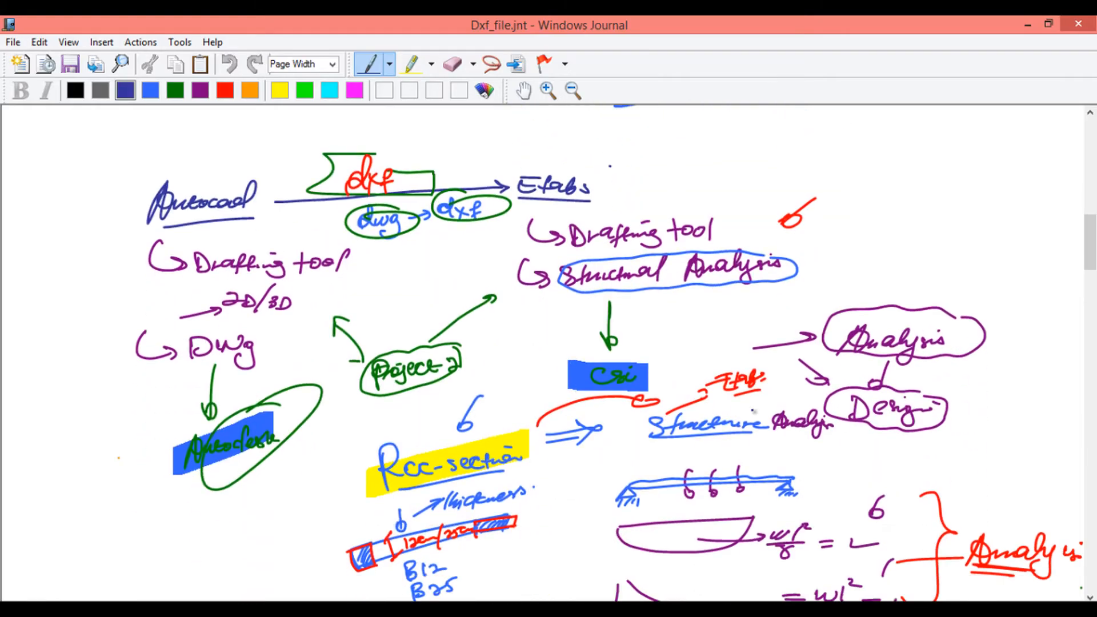
mouse_move(1082, 244)
left_mouse_down()
mouse_move(1092, 574)
mouse_move(1093, 377)
left_mouse_up()
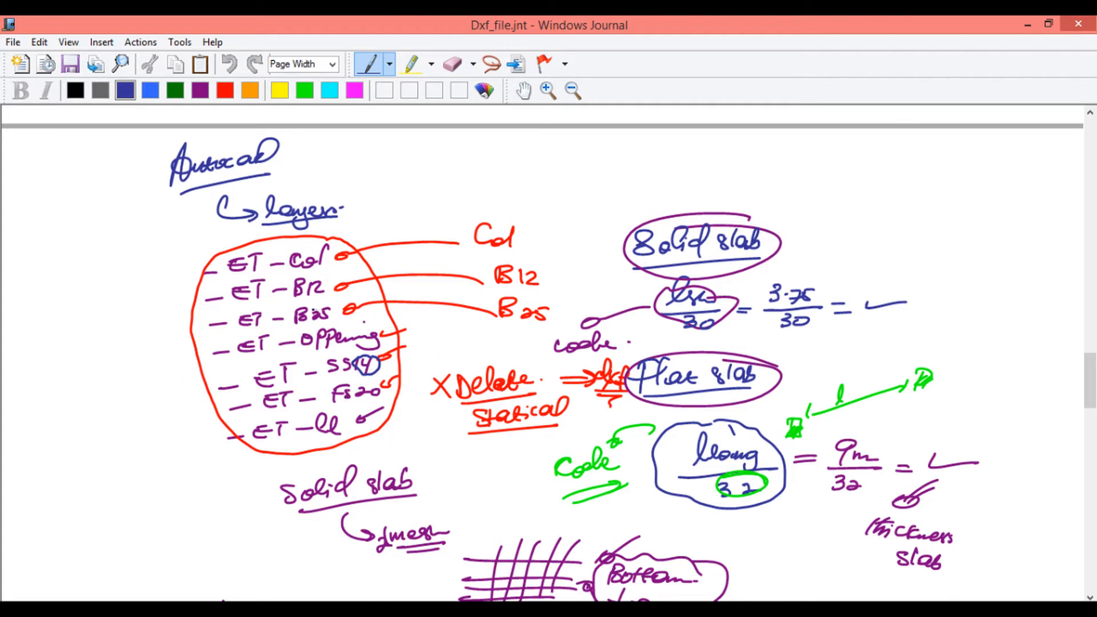
left_click(1027, 23)
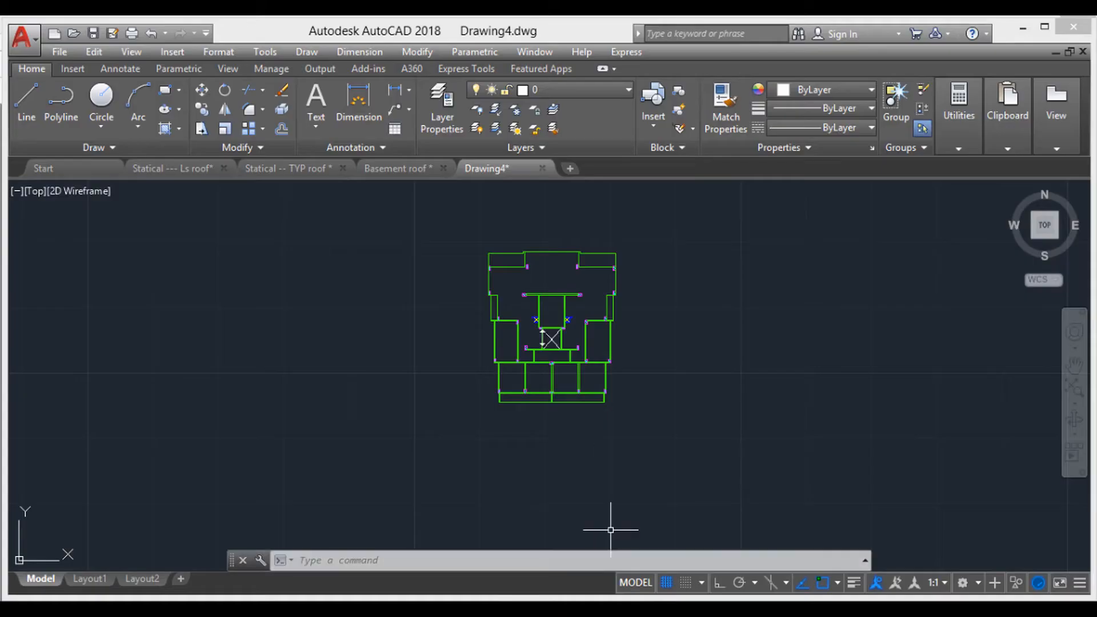
- Create a new layer named ET-COL and set its color to blue
left_click(565, 90)
left_click(563, 91)
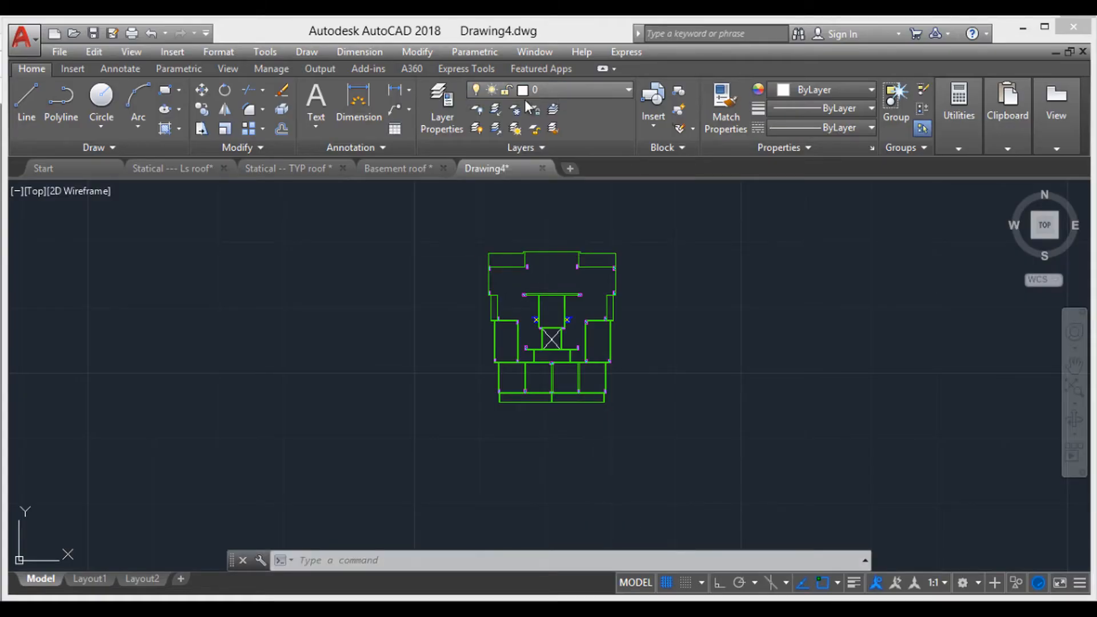
left_click(449, 121)
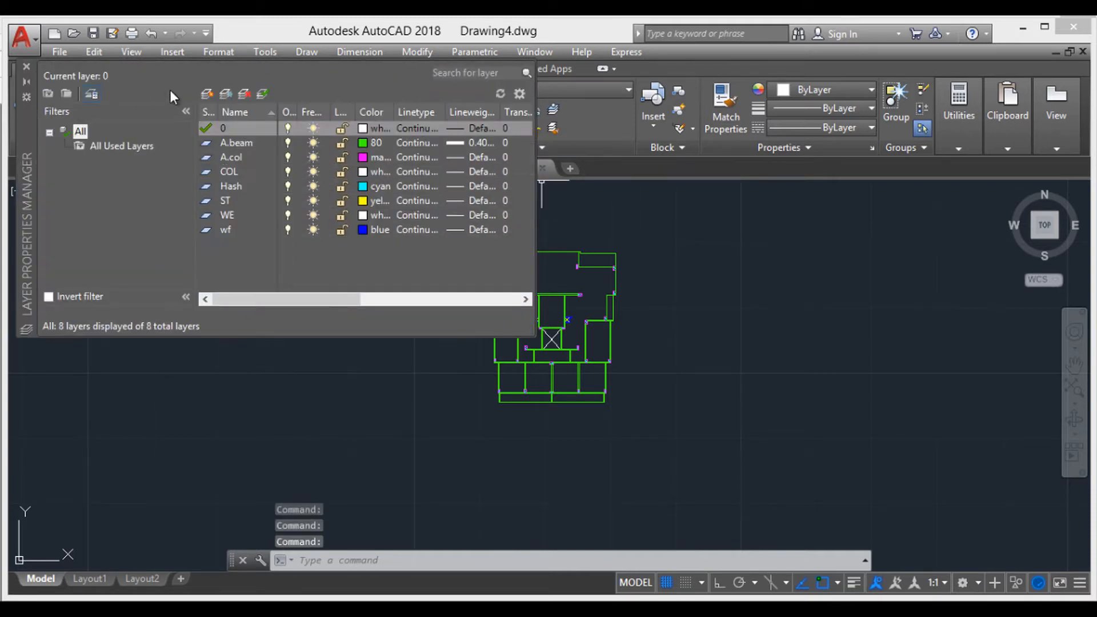
left_click(207, 94)
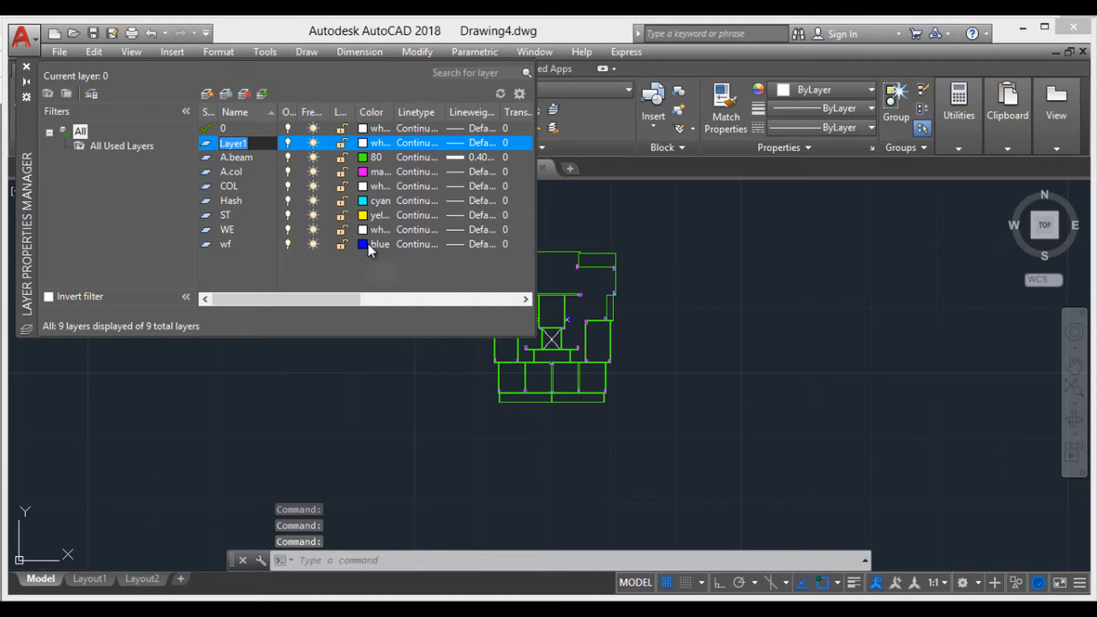
type("ET-COL")
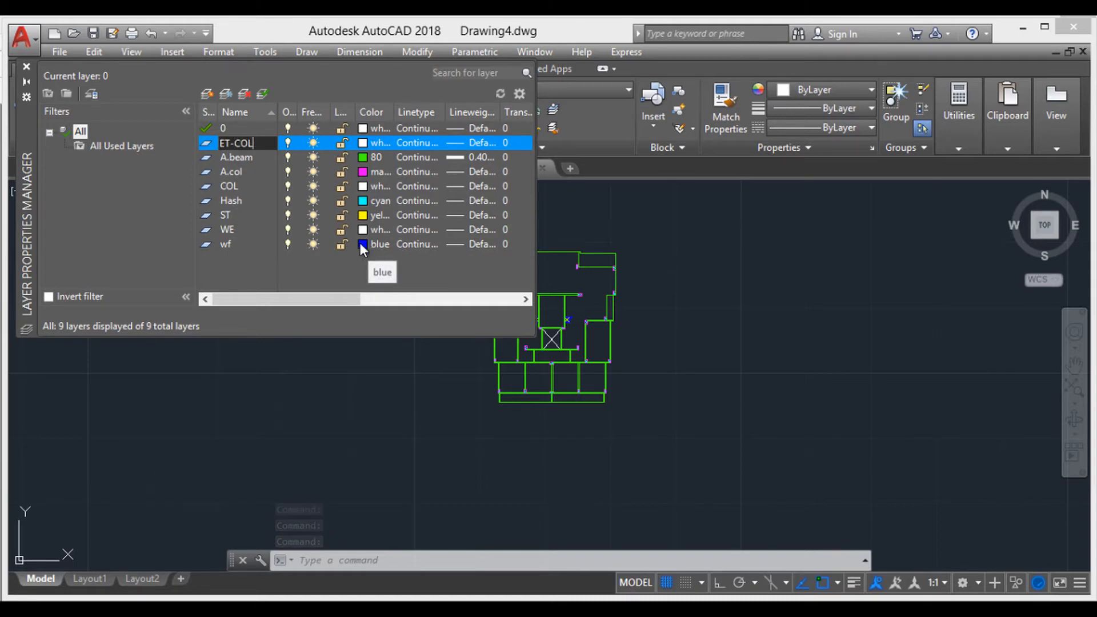
key("Return")
left_click(361, 143)
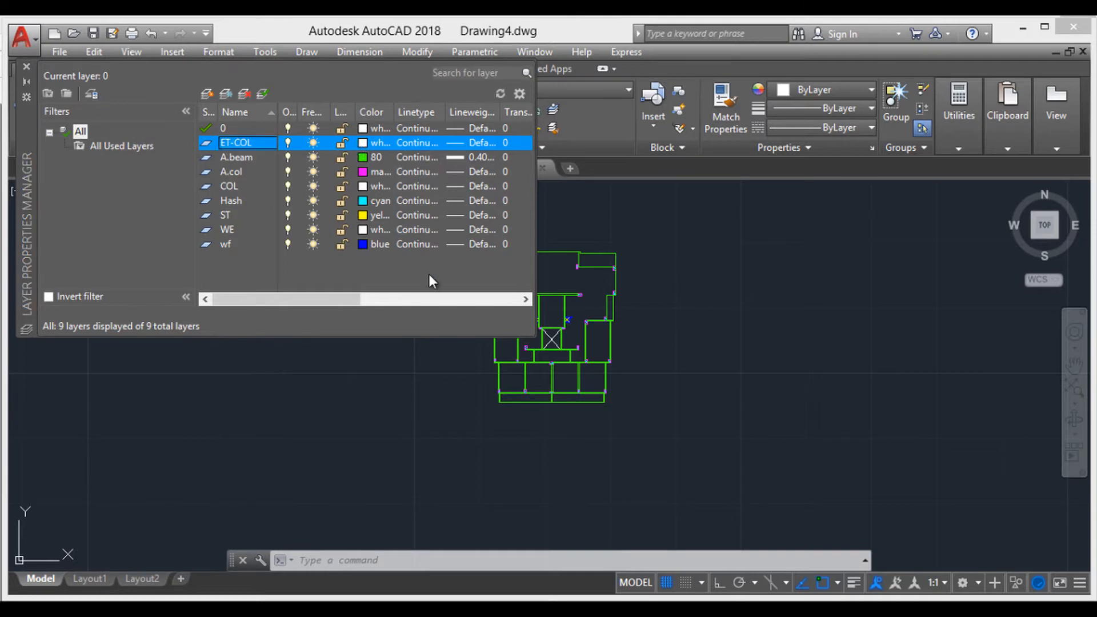
left_click(480, 353)
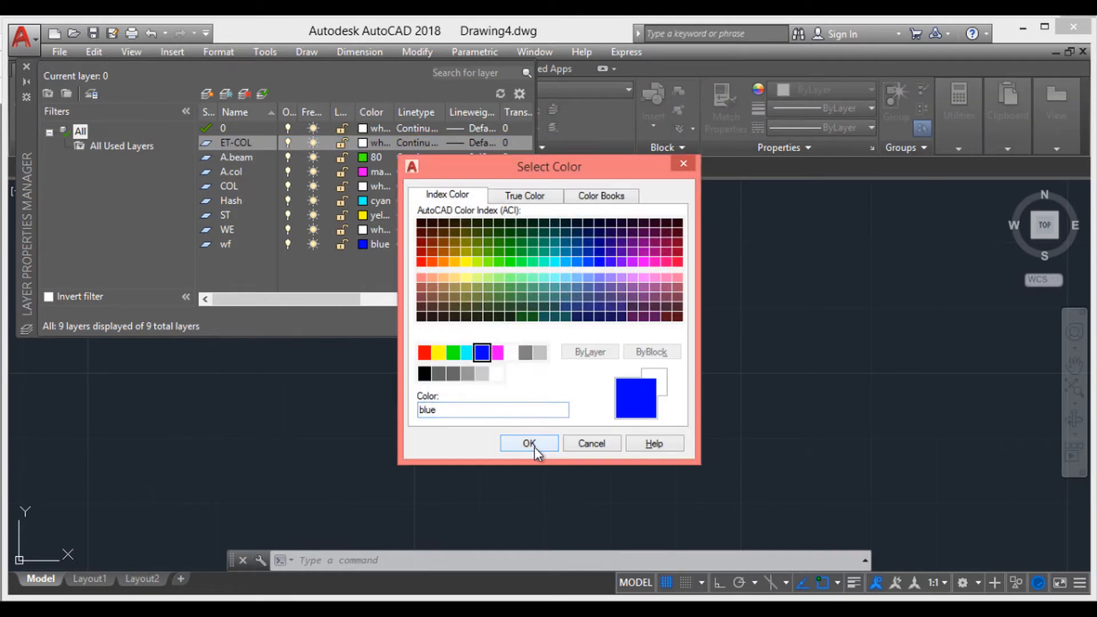
left_click(533, 445)
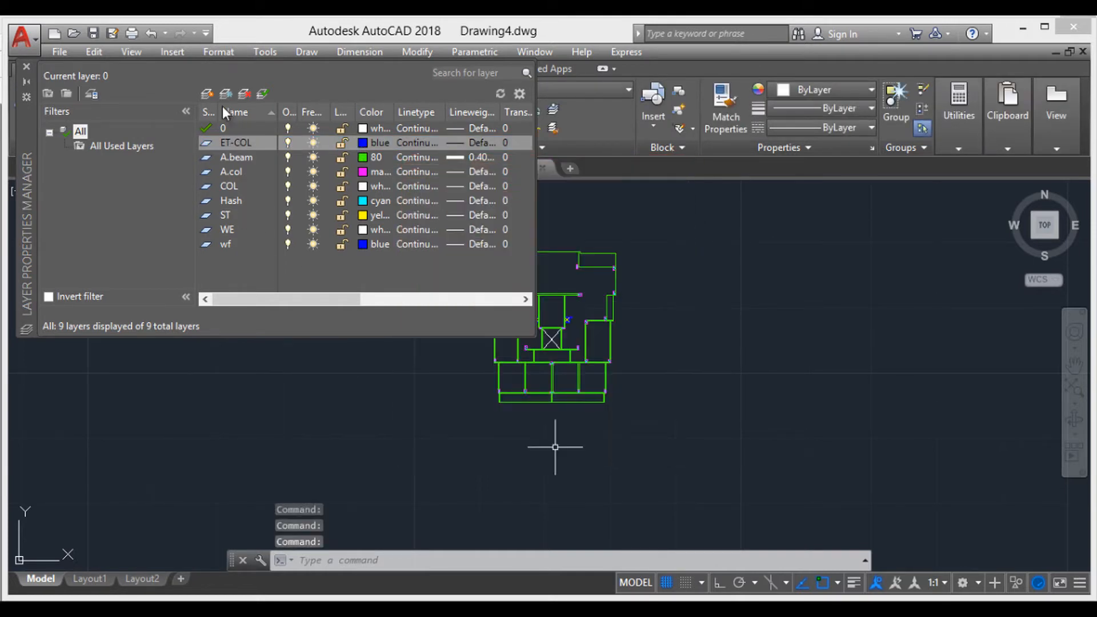
- Create a new layer named ET-B12 and set its color to green
left_click(208, 93)
type("ET-")
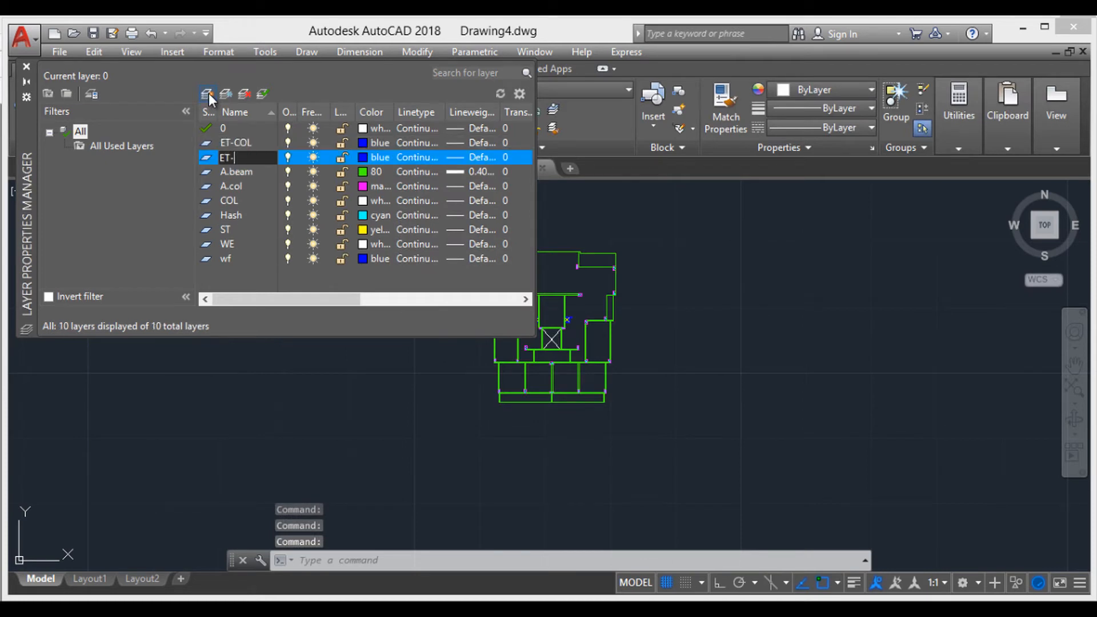
type("B12")
left_click(365, 162)
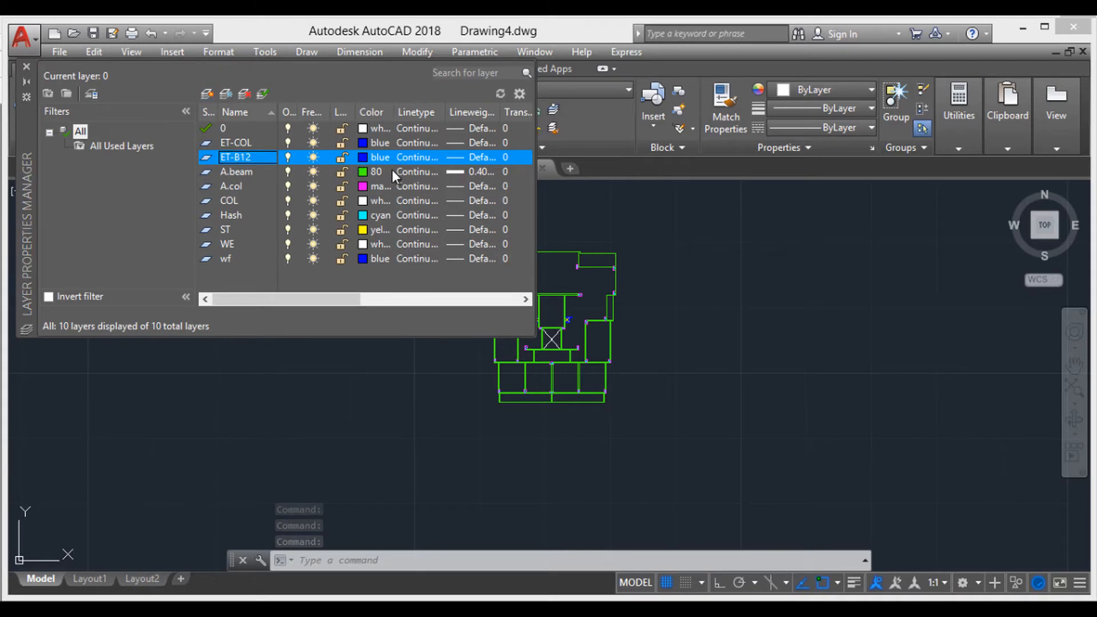
left_click(376, 157)
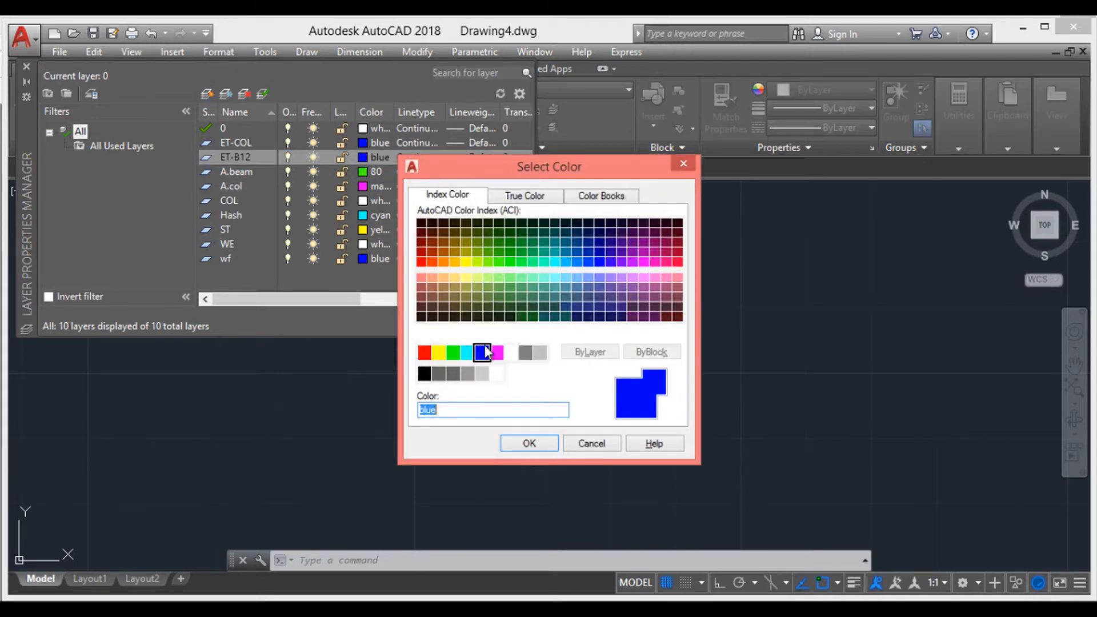
left_click(454, 354)
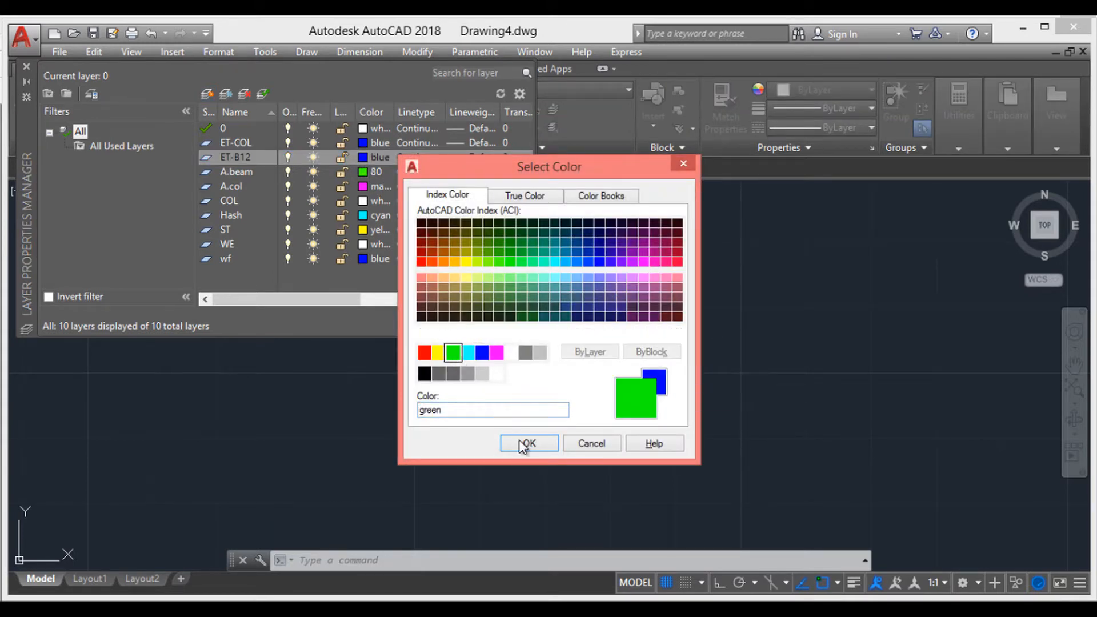
left_click(529, 444)
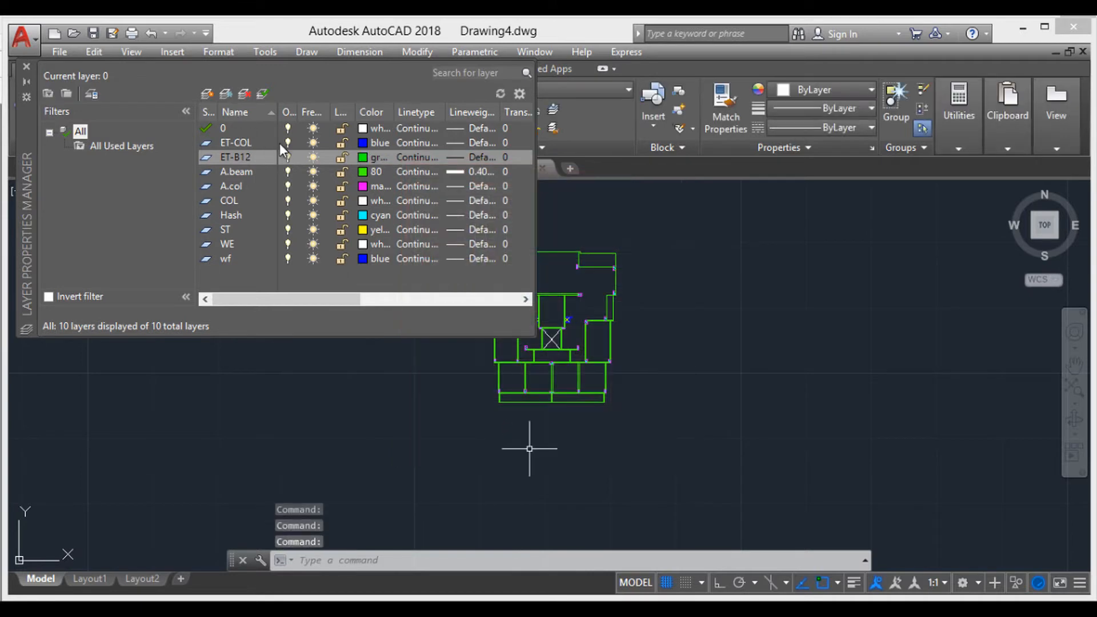
- Create a new layer named ET-B25 and set its color to cyan
left_click(210, 96)
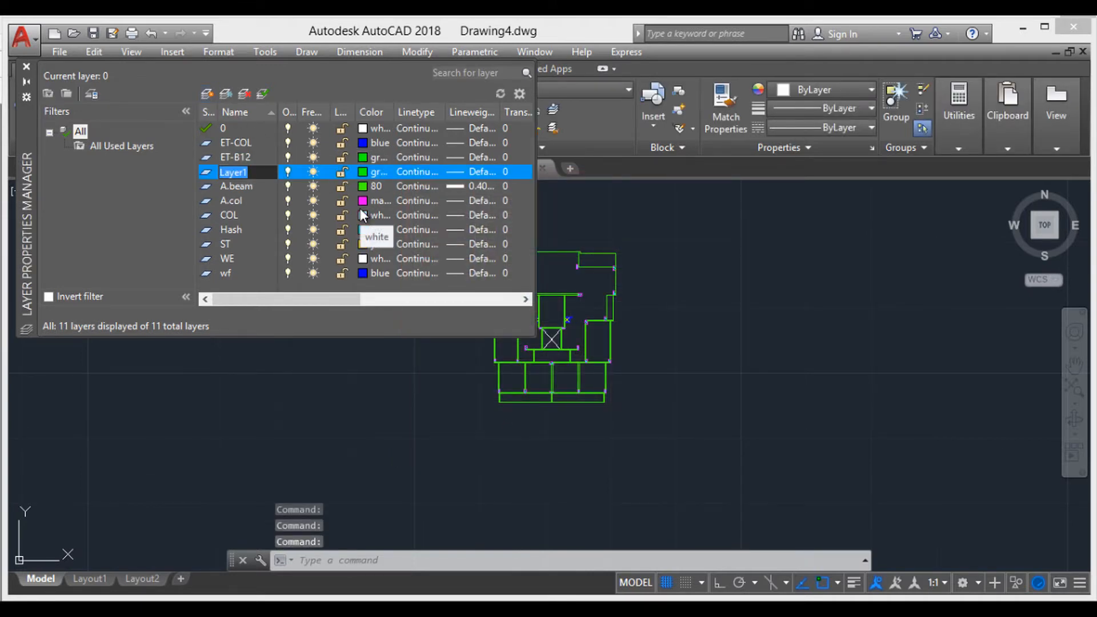
type("ET-B25")
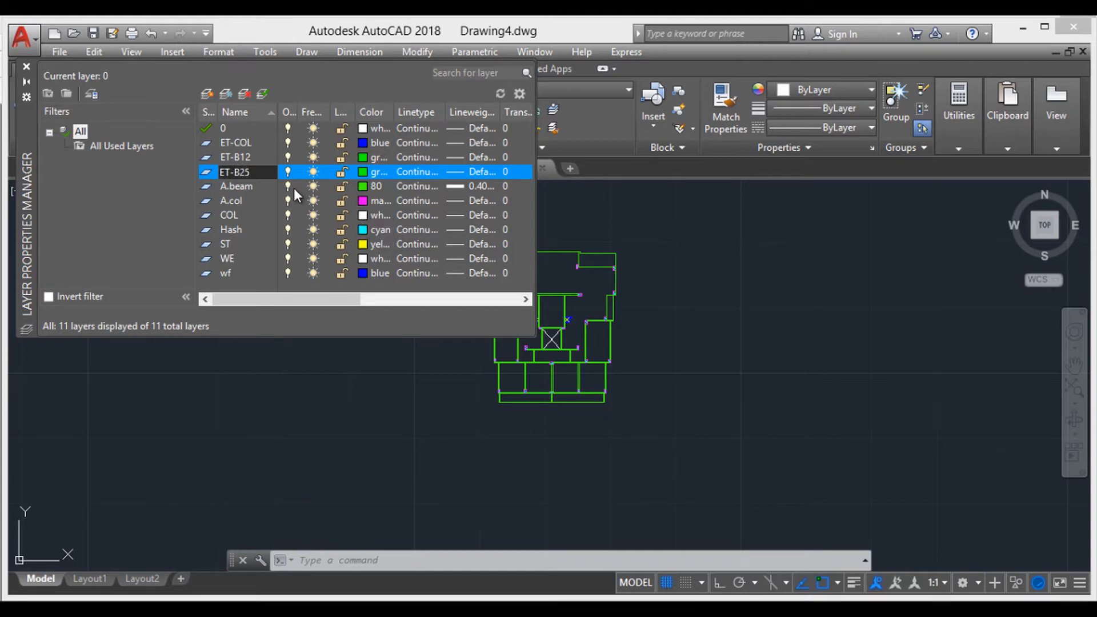
left_click(361, 171)
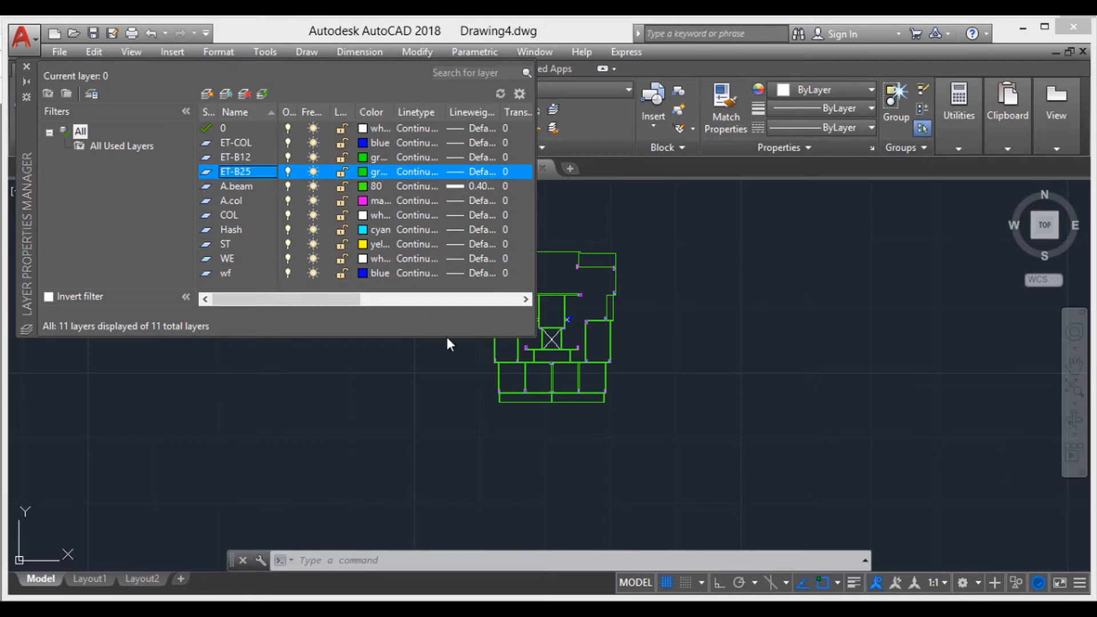
left_click(437, 352)
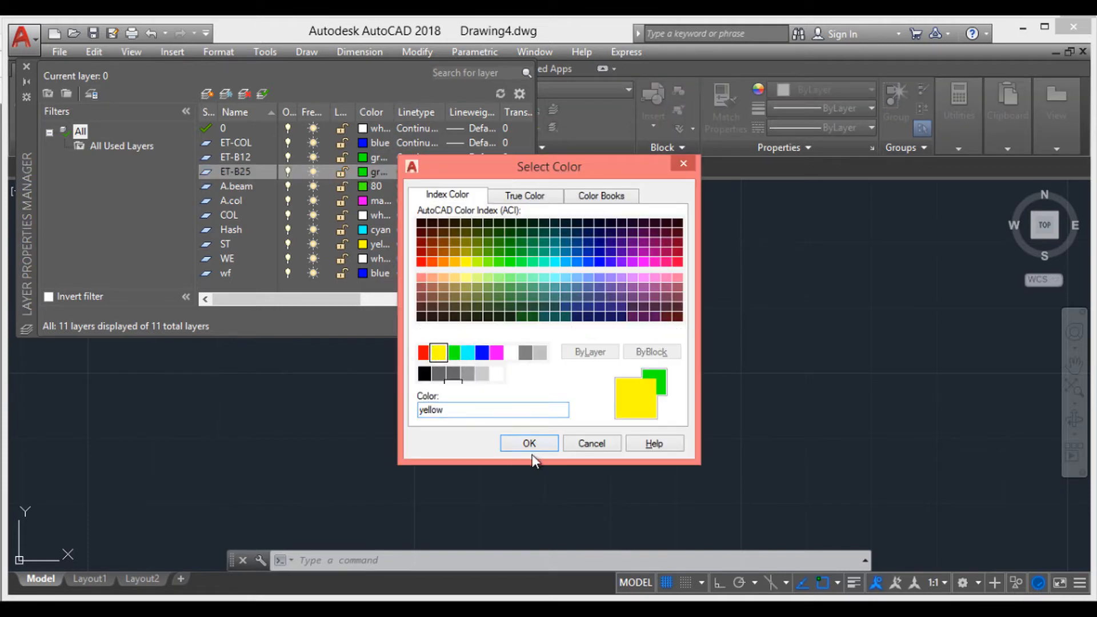
left_click(467, 353)
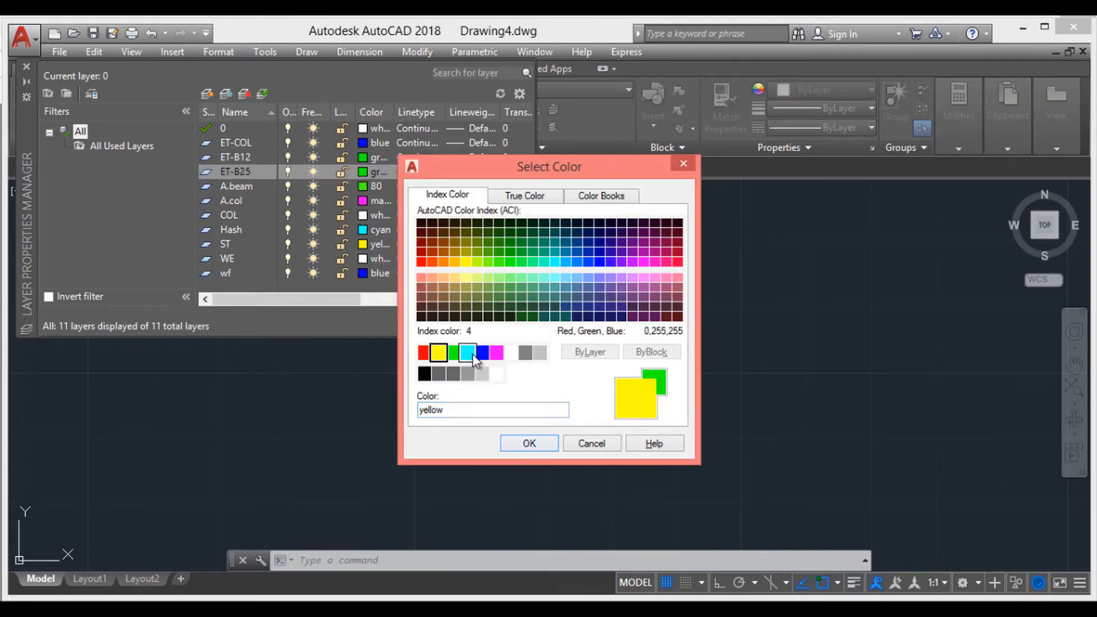
left_click(525, 441)
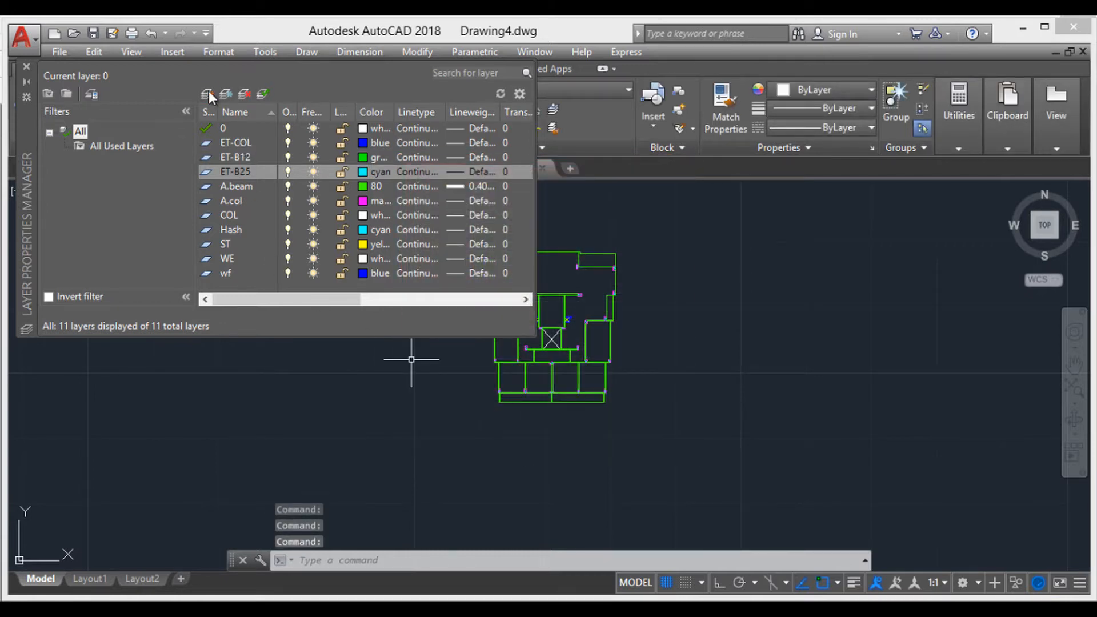
- Create a new layer named ET-RG and set its color to red
left_click(207, 94)
type("ET")
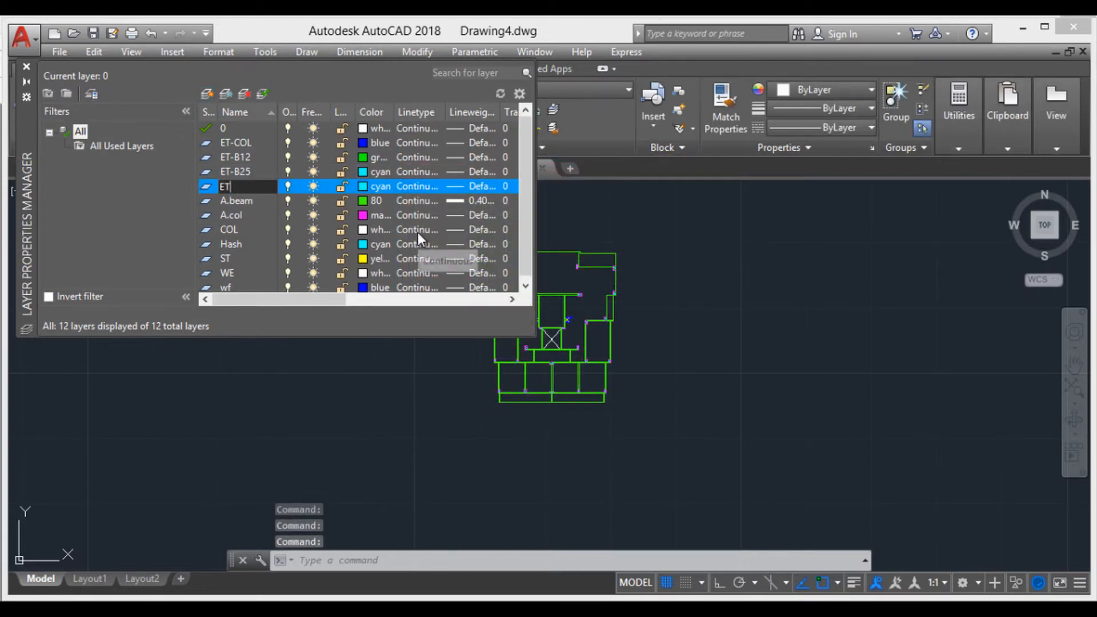
type("-RG")
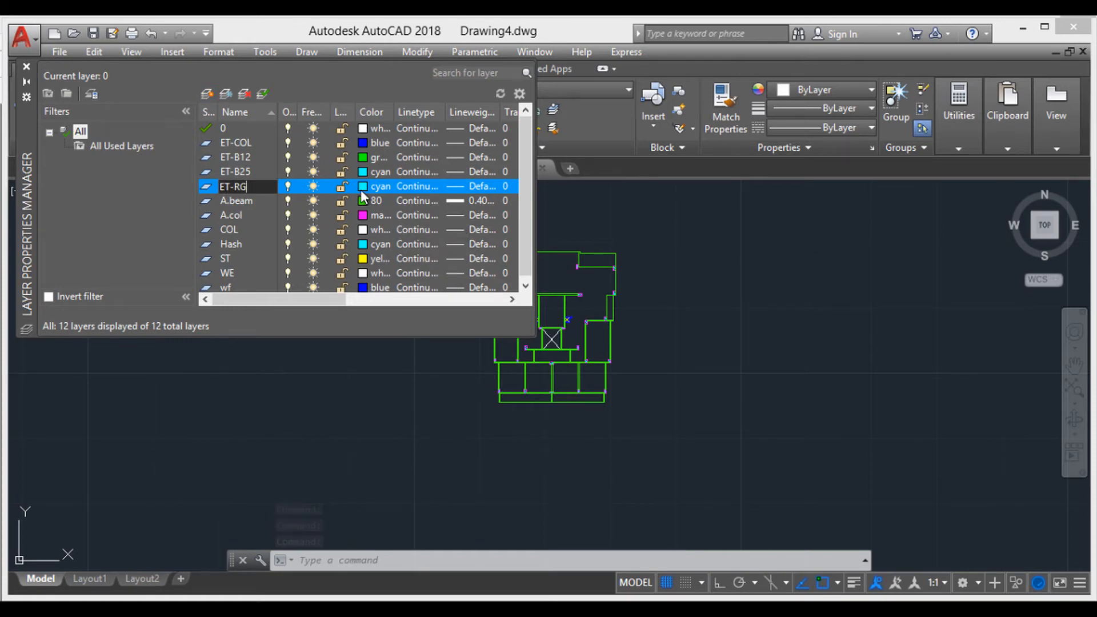
key("Return")
left_click(375, 185)
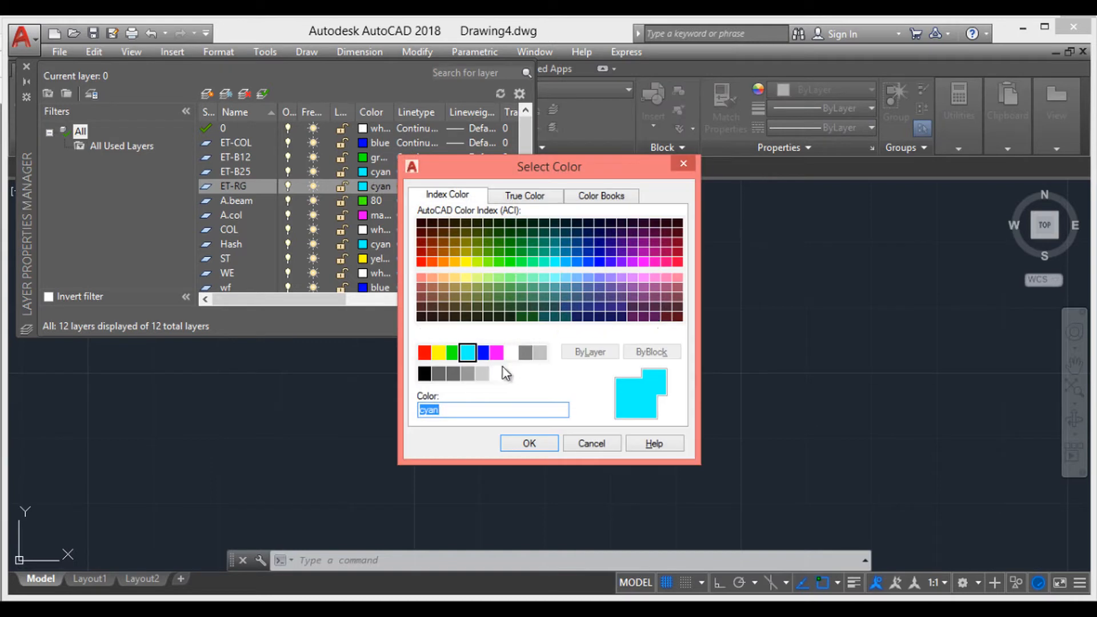
left_click(424, 352)
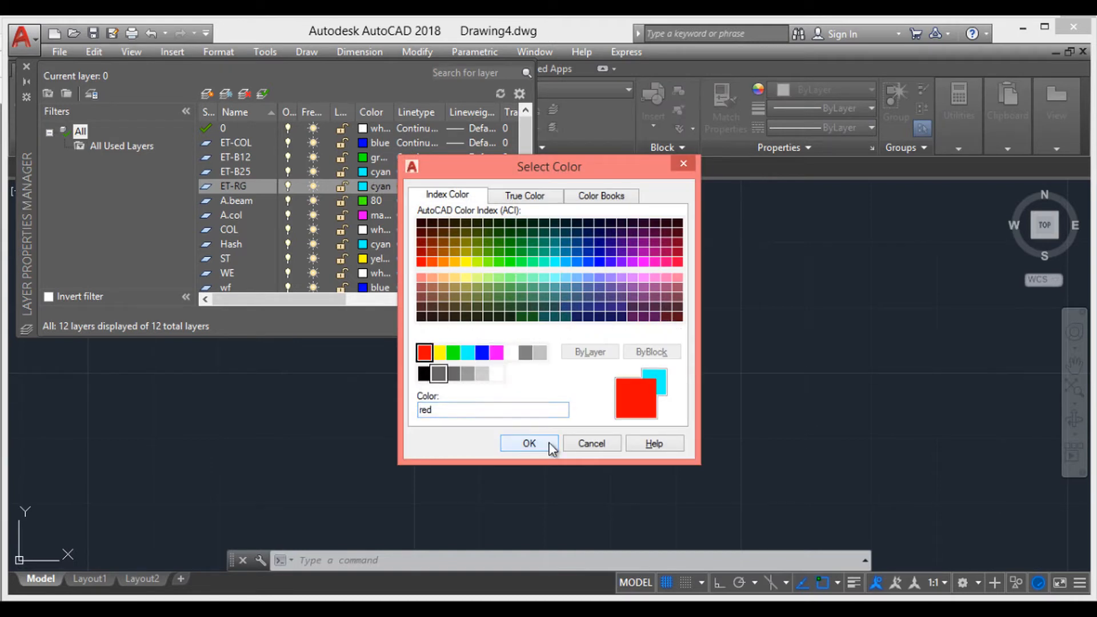
left_click(550, 444)
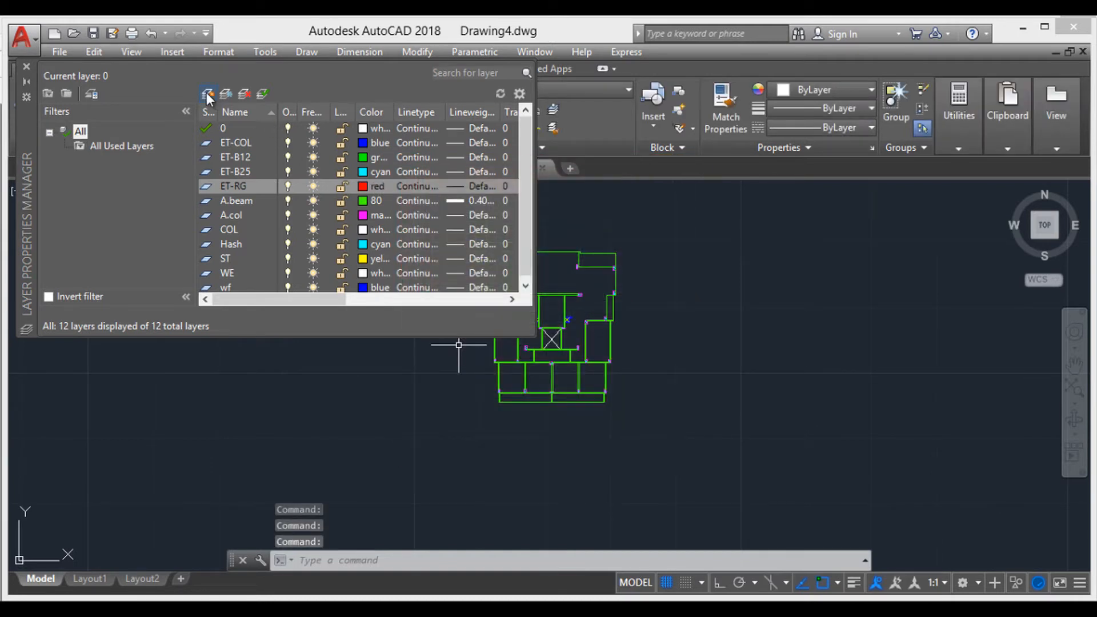
- Create a new layer named ET-OPENNING and set its color to magenta
left_click(207, 93)
type("ET-")
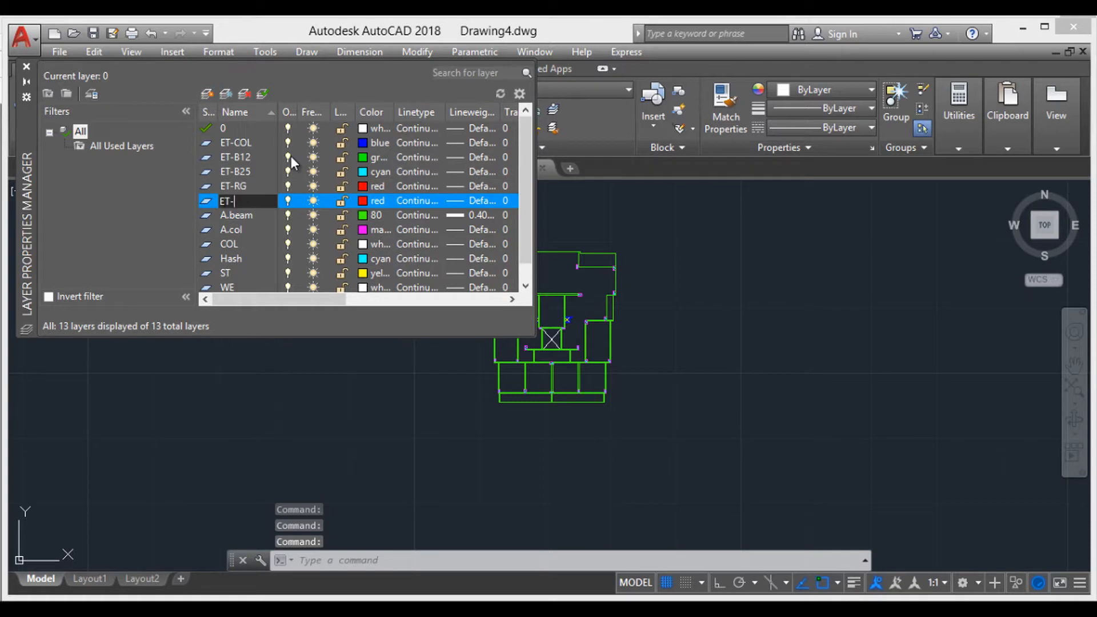
type("OPENNI")
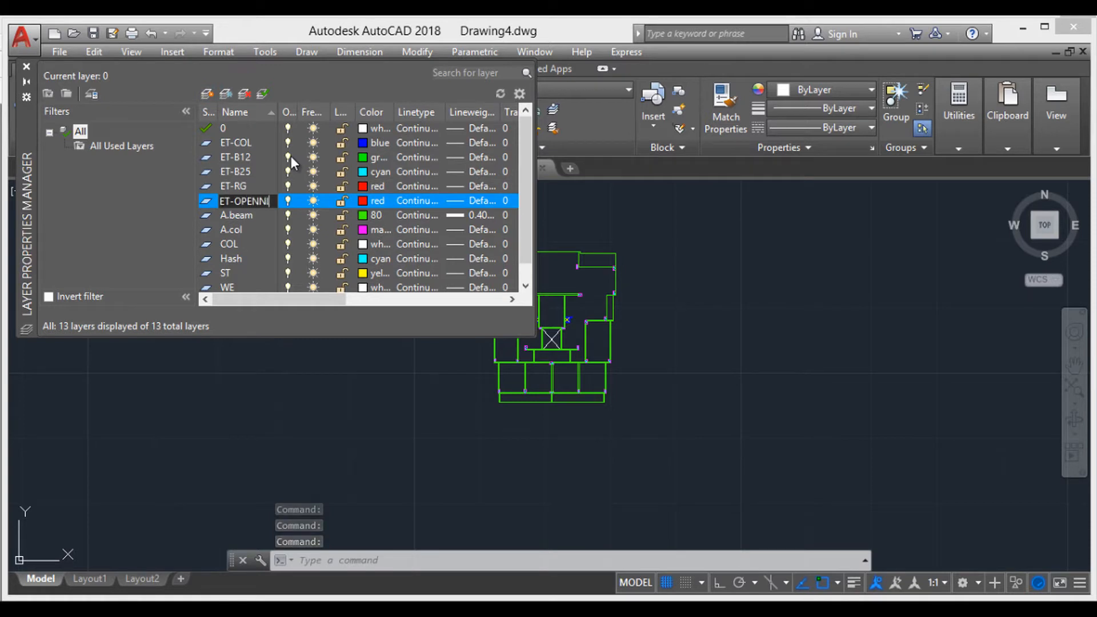
type("NG")
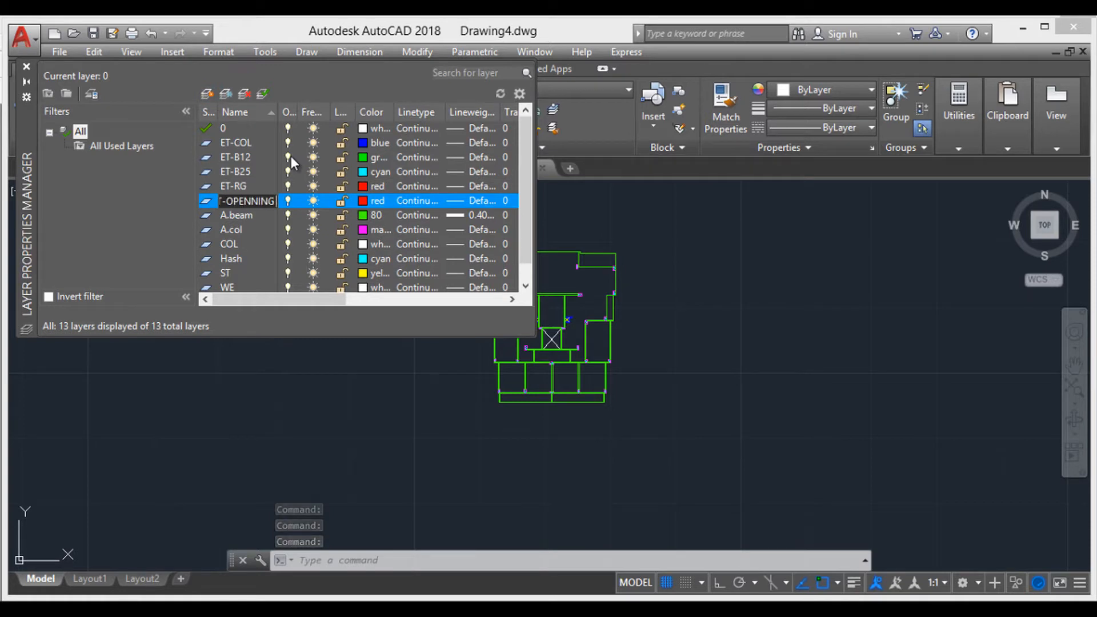
left_click(367, 198)
left_click(380, 200)
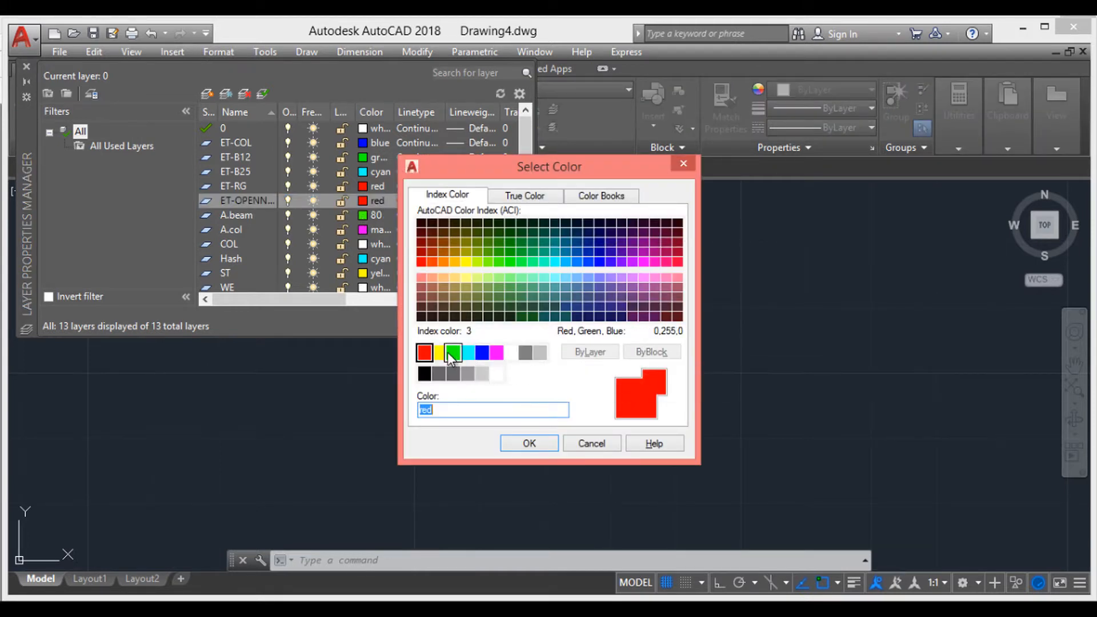
left_click(481, 353)
left_click(496, 352)
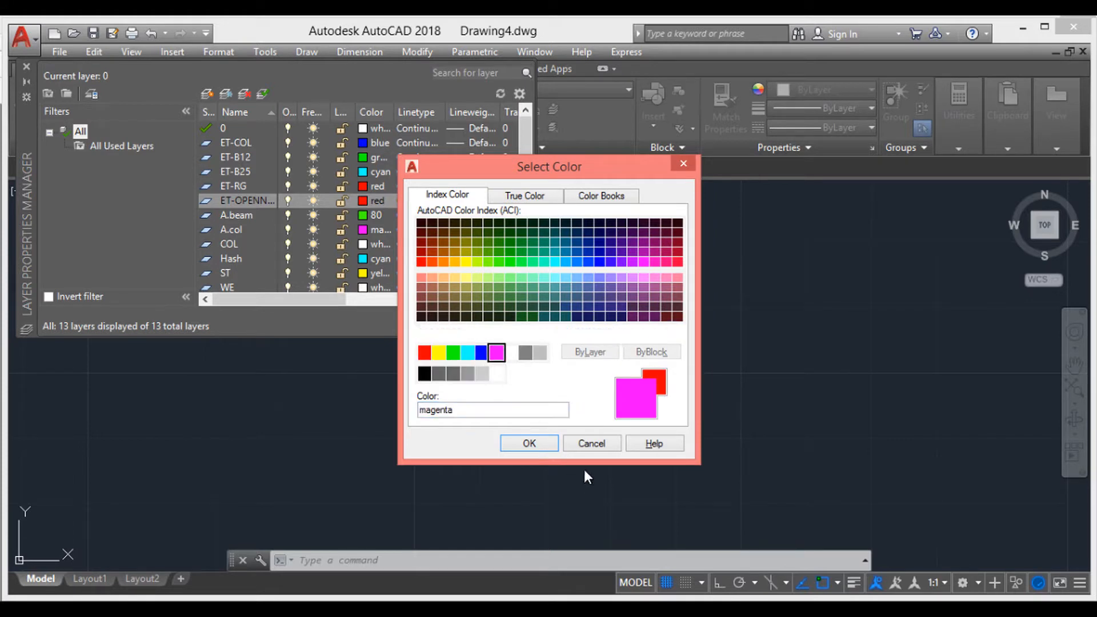
left_click(530, 444)
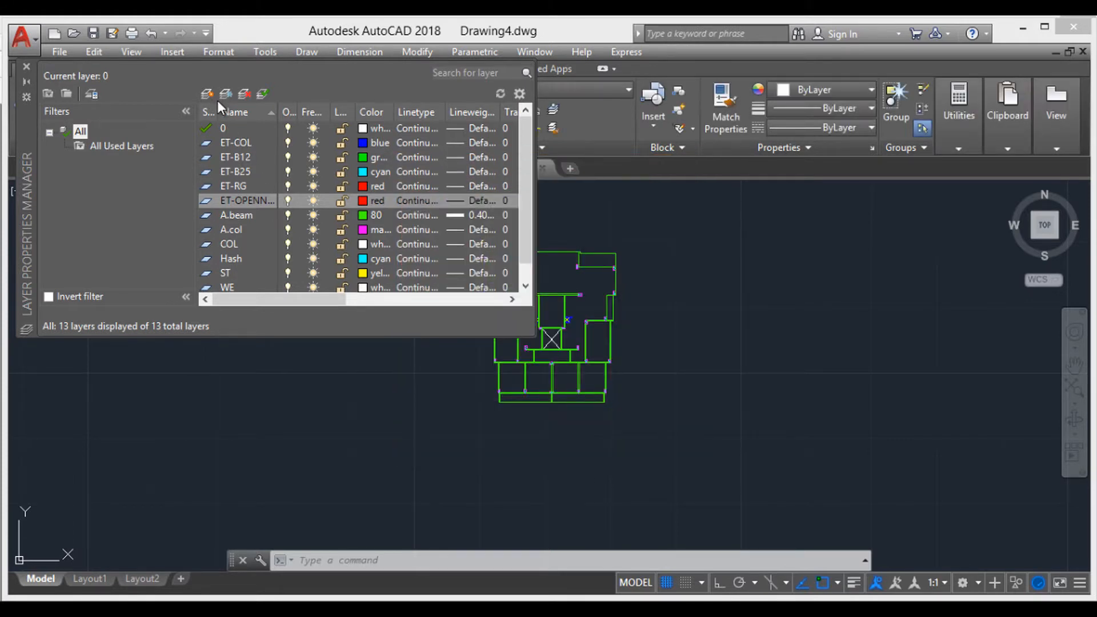
- Create a new layer named ET-LL and set its color to white
left_click(208, 95)
type("ET")
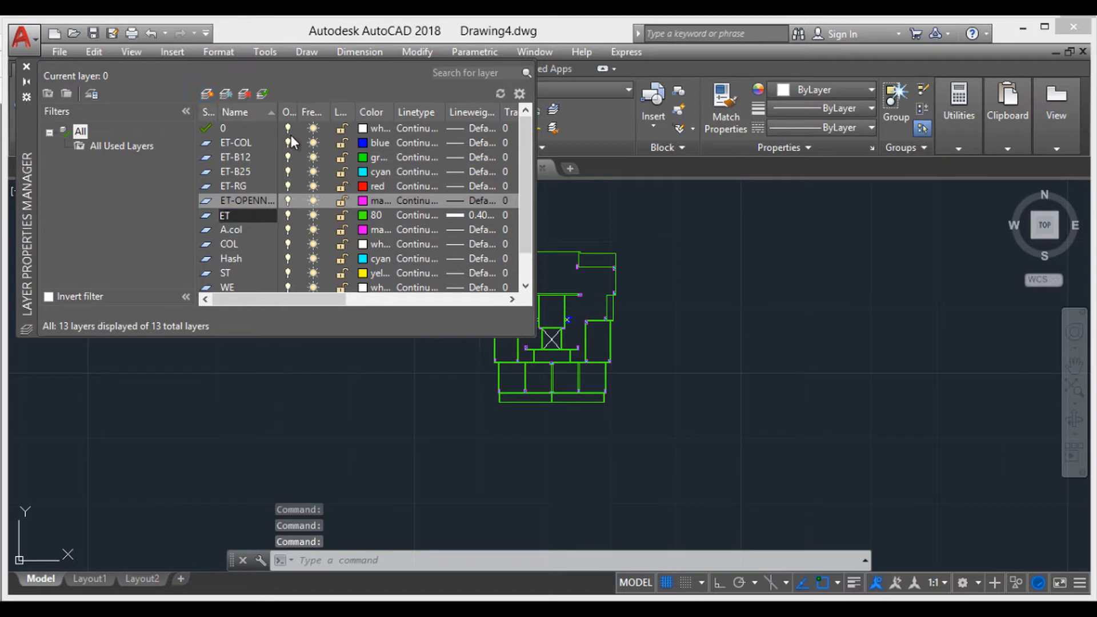
type("-LL")
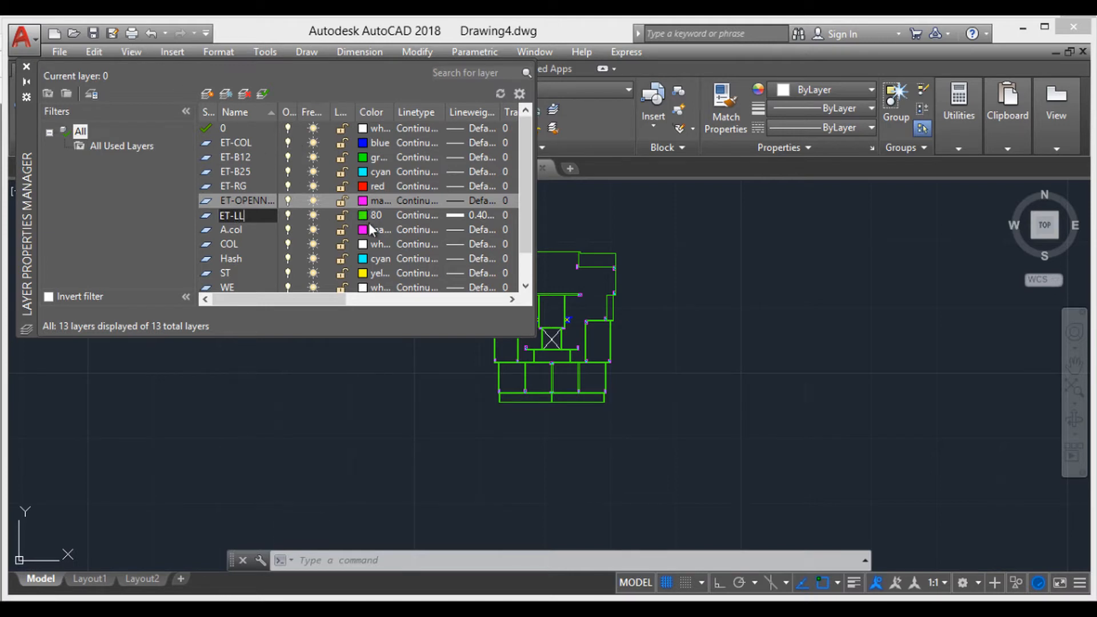
key("Return")
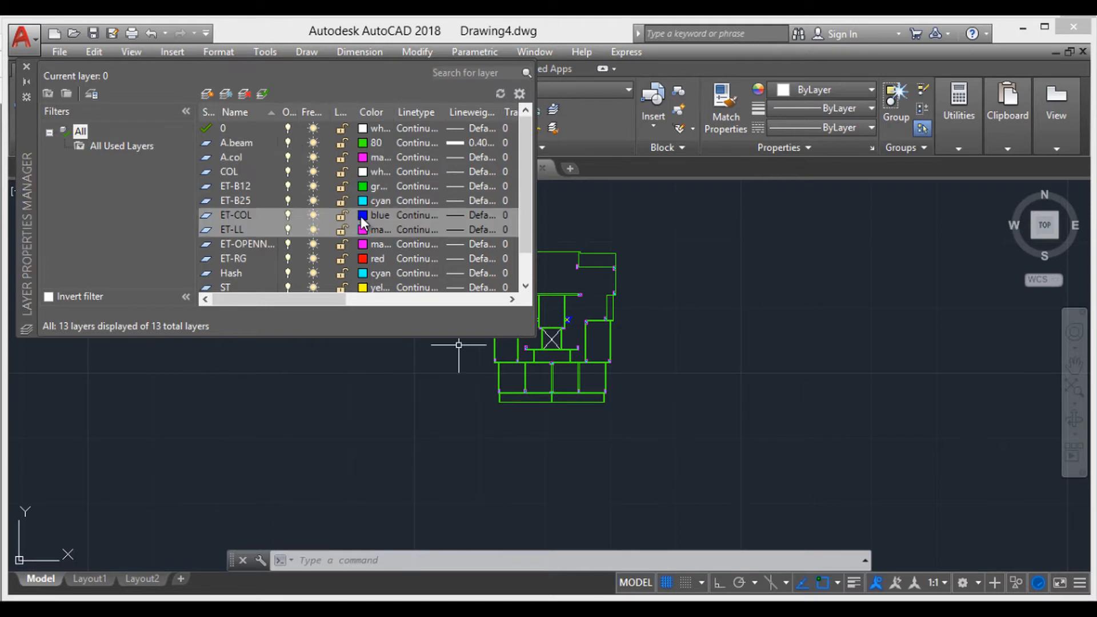
left_click(362, 227)
left_click(682, 167)
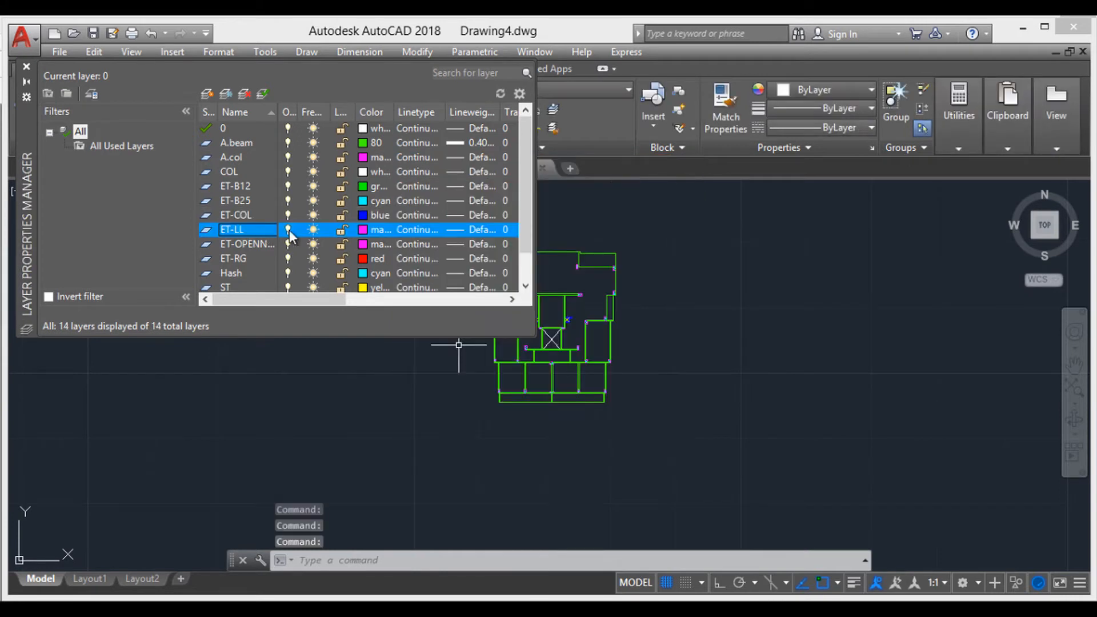
left_click(362, 231)
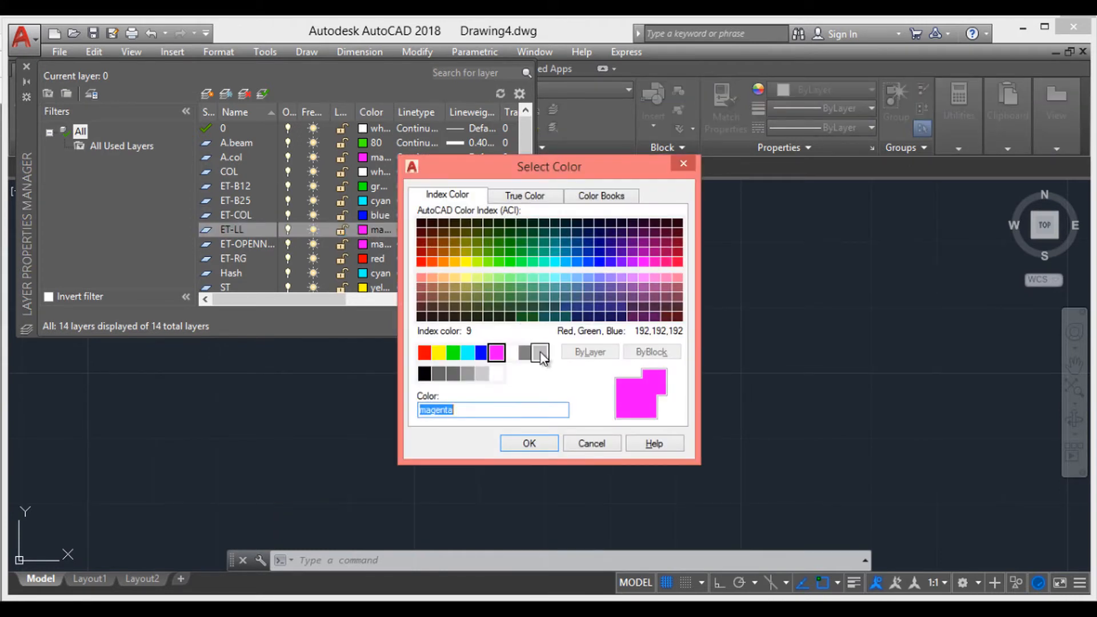
left_click(510, 353)
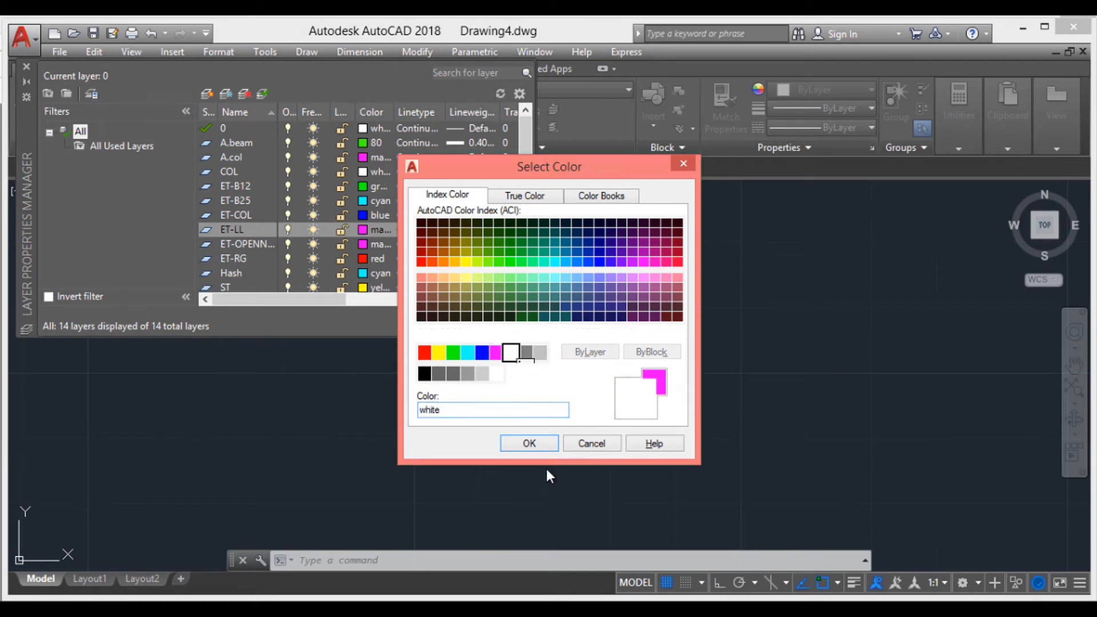
left_click(539, 448)
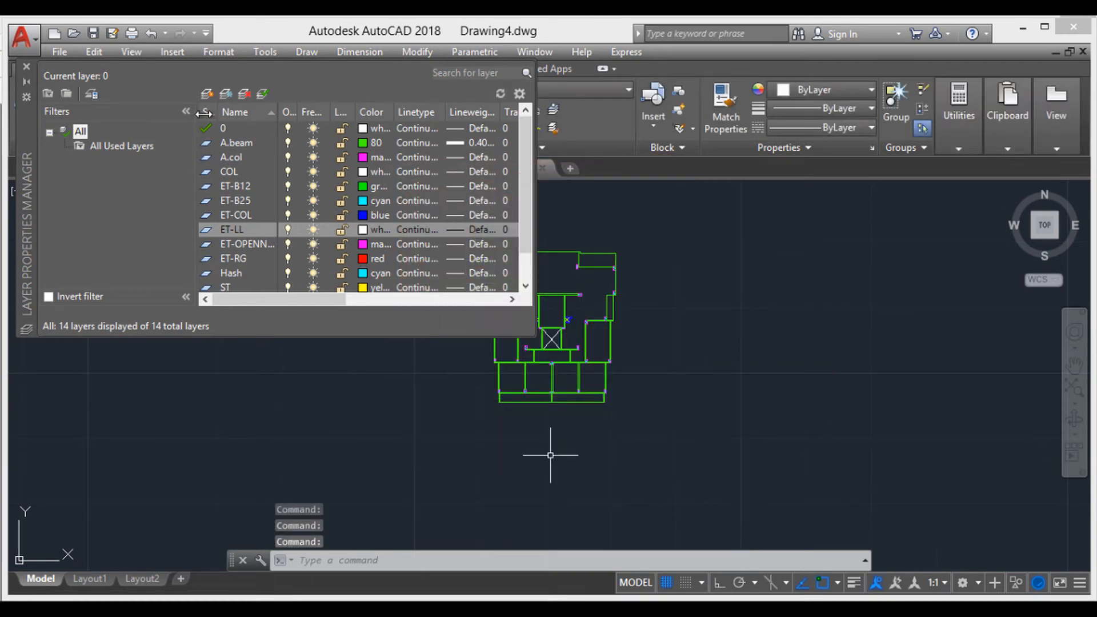
- Create a new layer named ET-FS20 and set its color to green
left_click(208, 94)
type("ET")
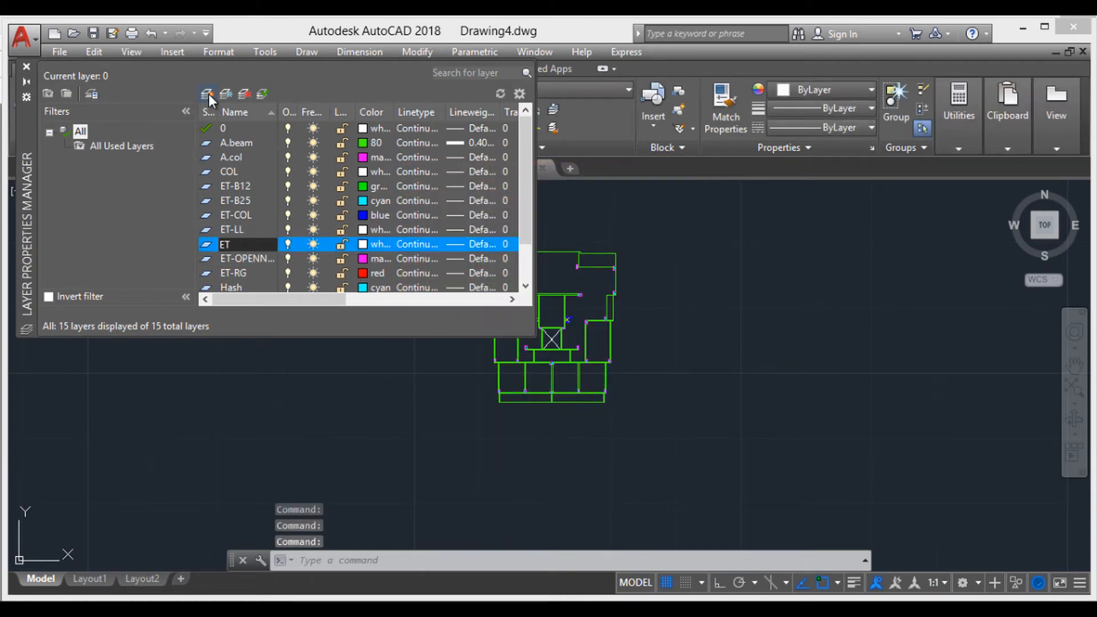
type("-FS")
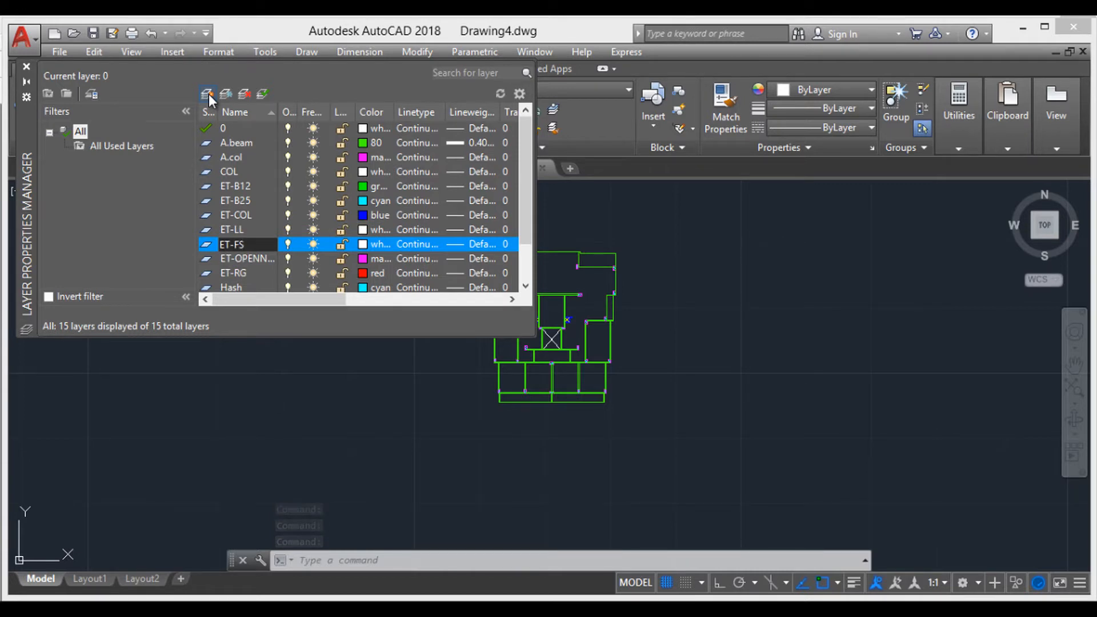
type("20")
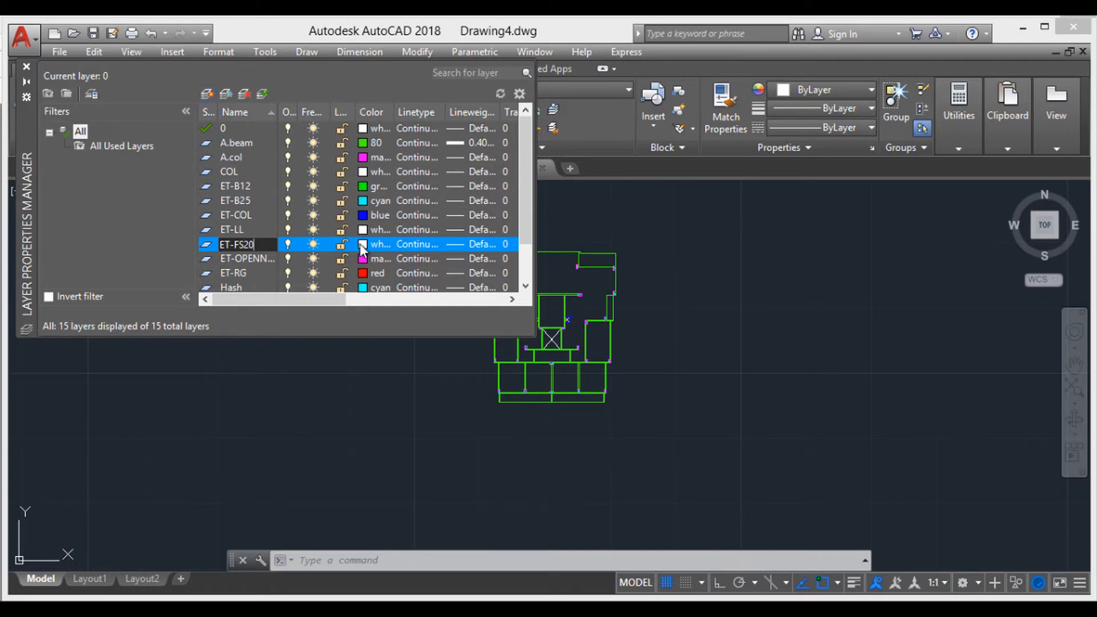
left_click(374, 246)
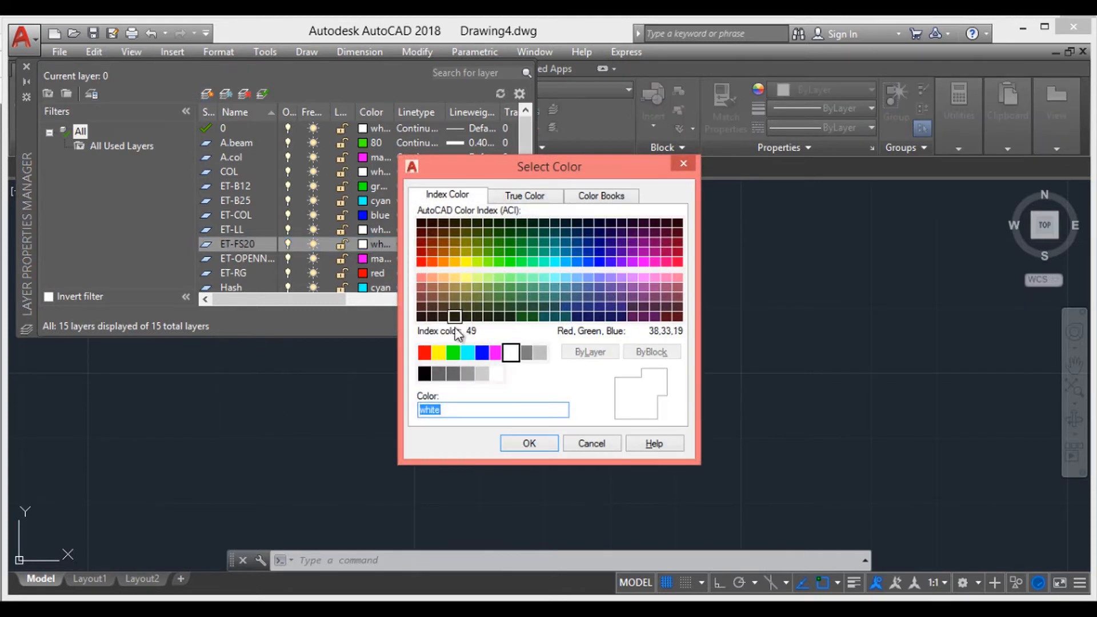
left_click(455, 349)
left_click(529, 444)
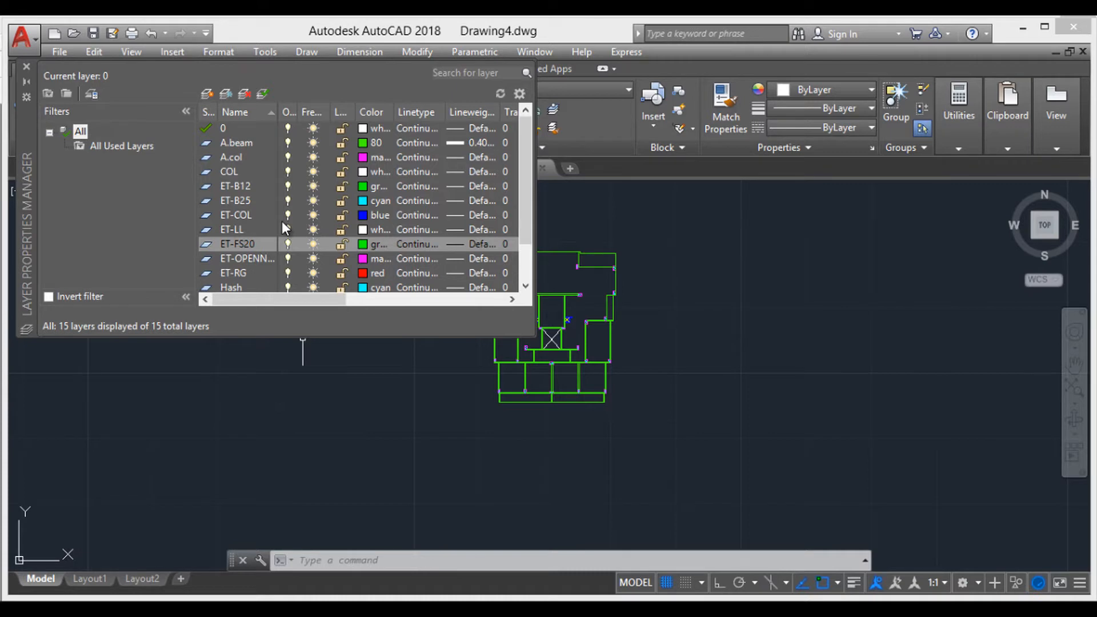
- Create a new layer named ET-SS14 and set its color to magenta
left_click(206, 93)
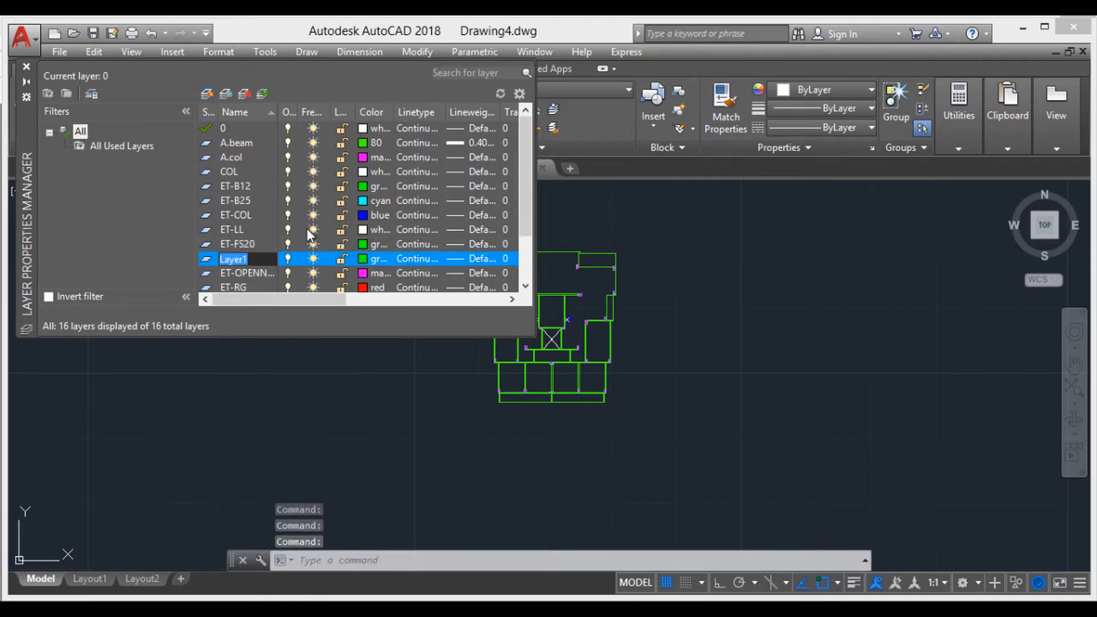
type("ET-")
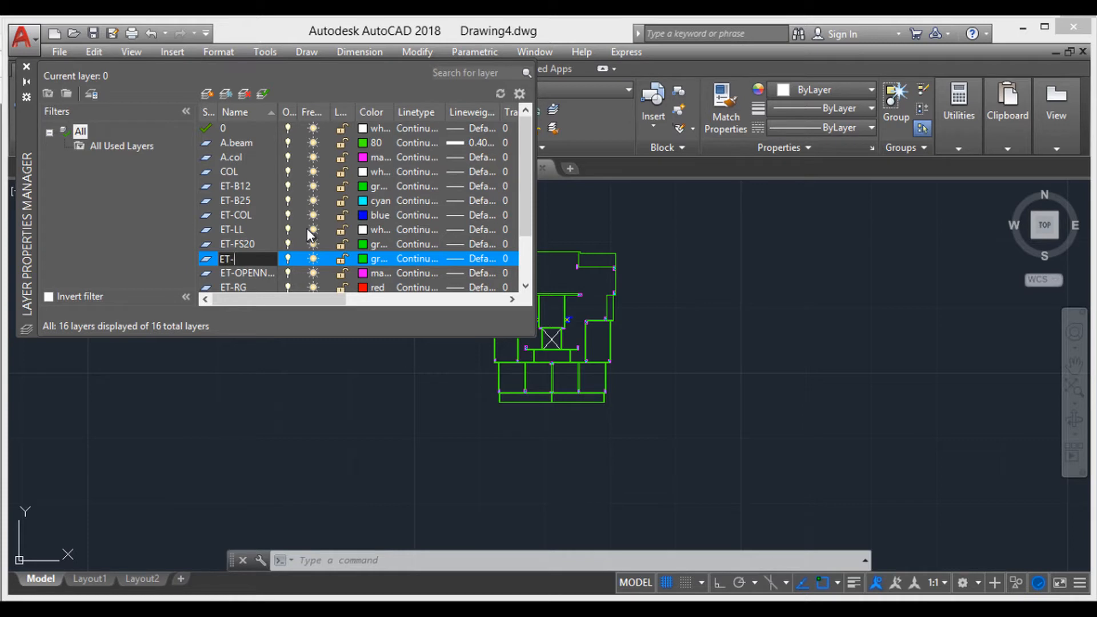
type("SS14")
left_click(365, 259)
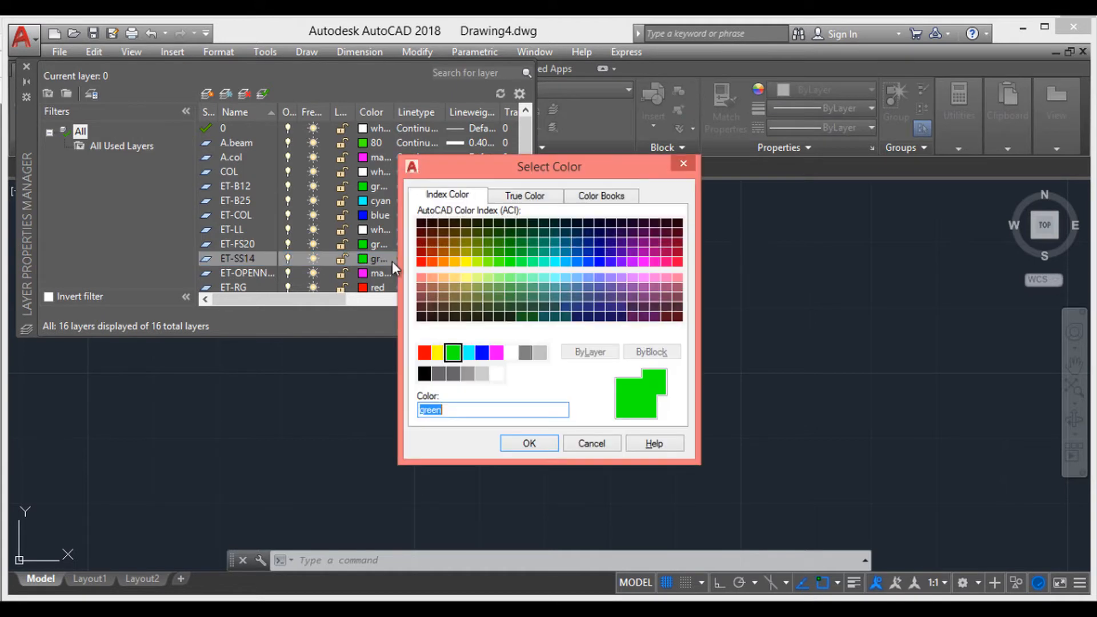
left_click(496, 352)
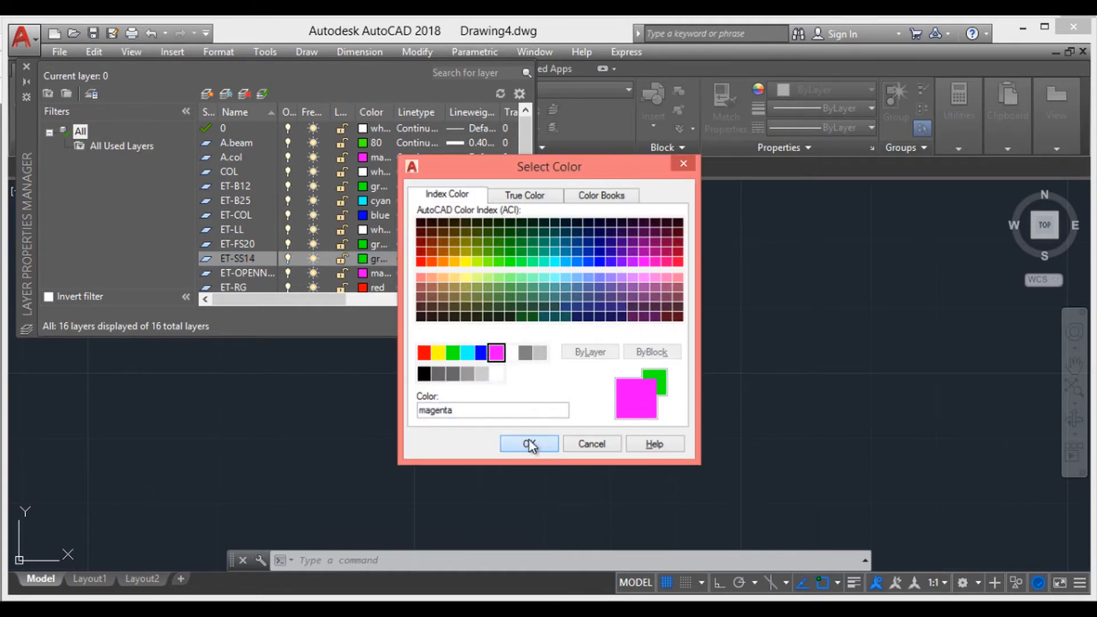
left_click(541, 444)
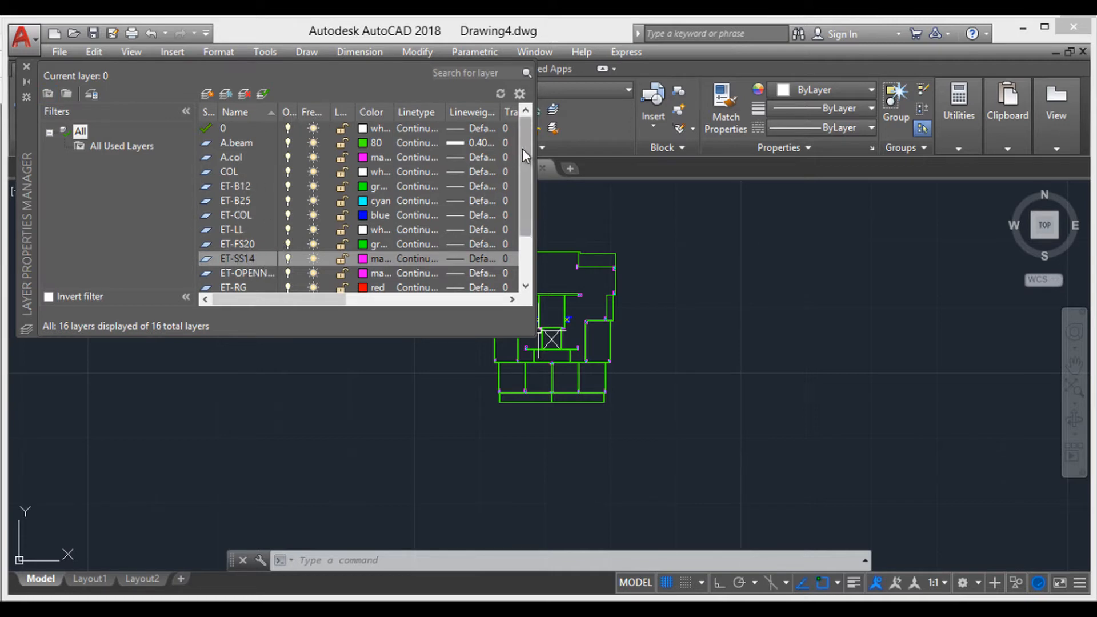
mouse_move(522, 148)
left_mouse_down()
mouse_move(523, 176)
mouse_move(523, 163)
left_mouse_up()
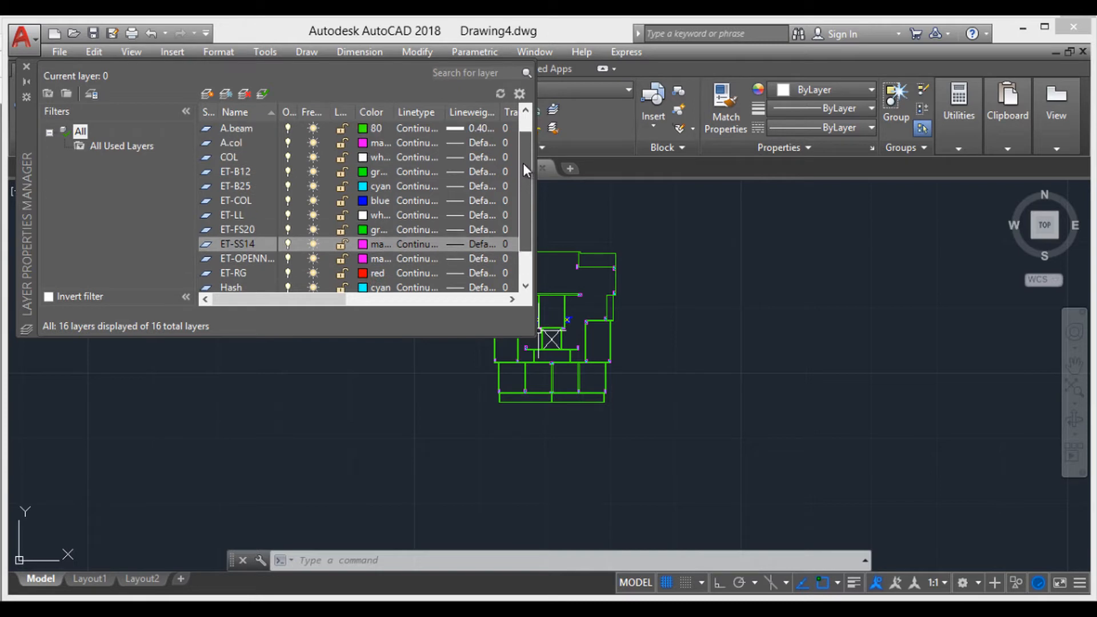
- Close the layer manager and check the ET layers in the layer list against the beams around the core
left_click(25, 66)
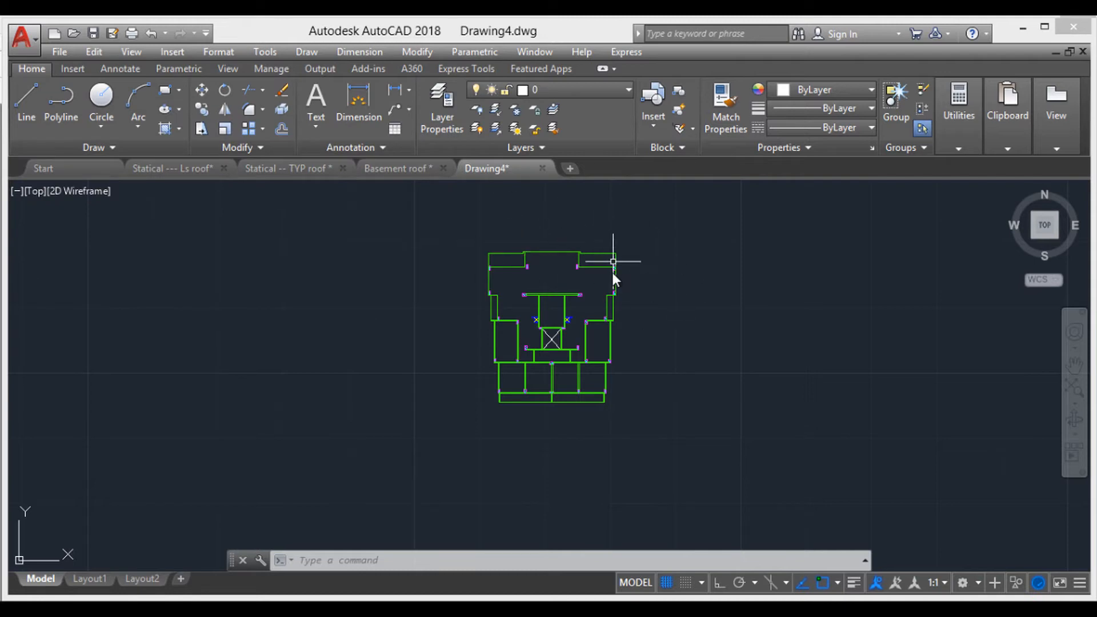
scroll(557, 339, "up", 2)
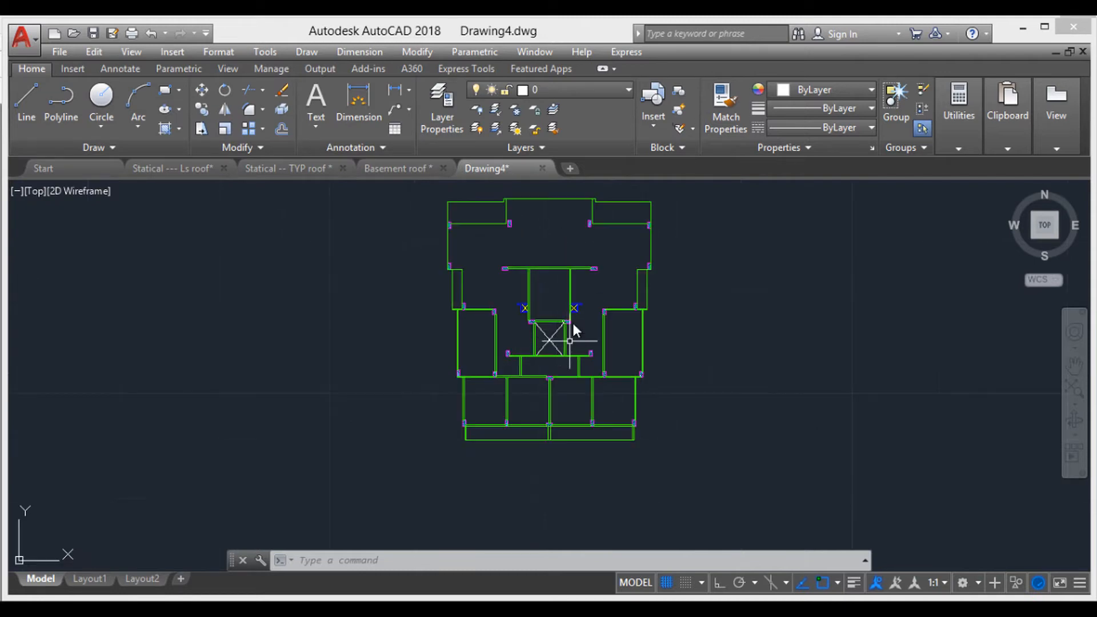
scroll(578, 309, "up", 2)
middle_click_drag(580, 309, 584, 353)
scroll(585, 355, "down", 2)
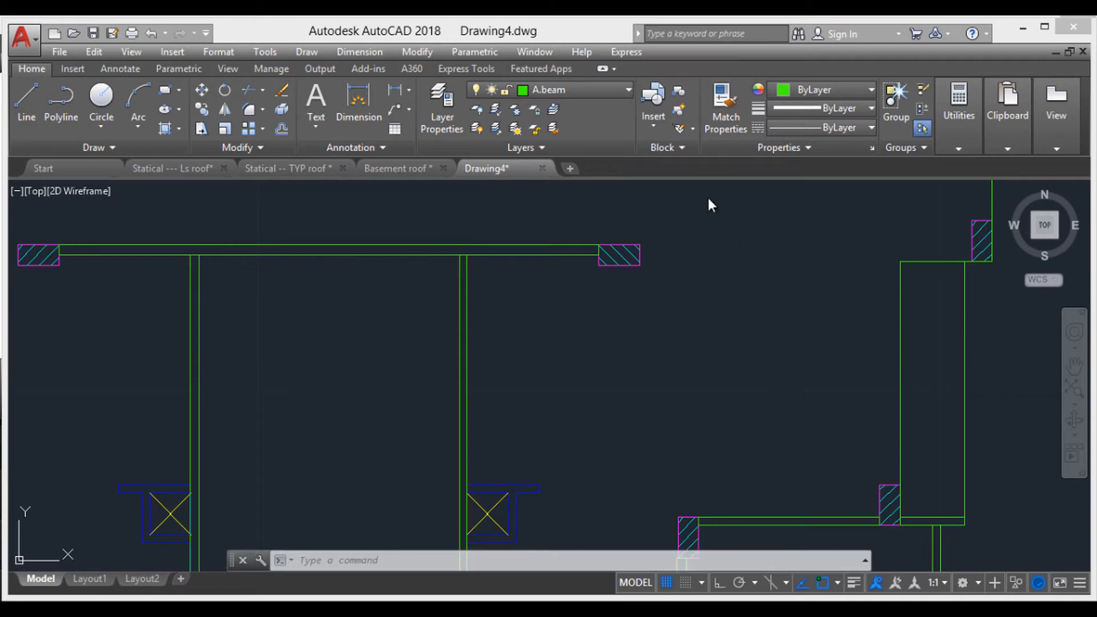
left_click(579, 89)
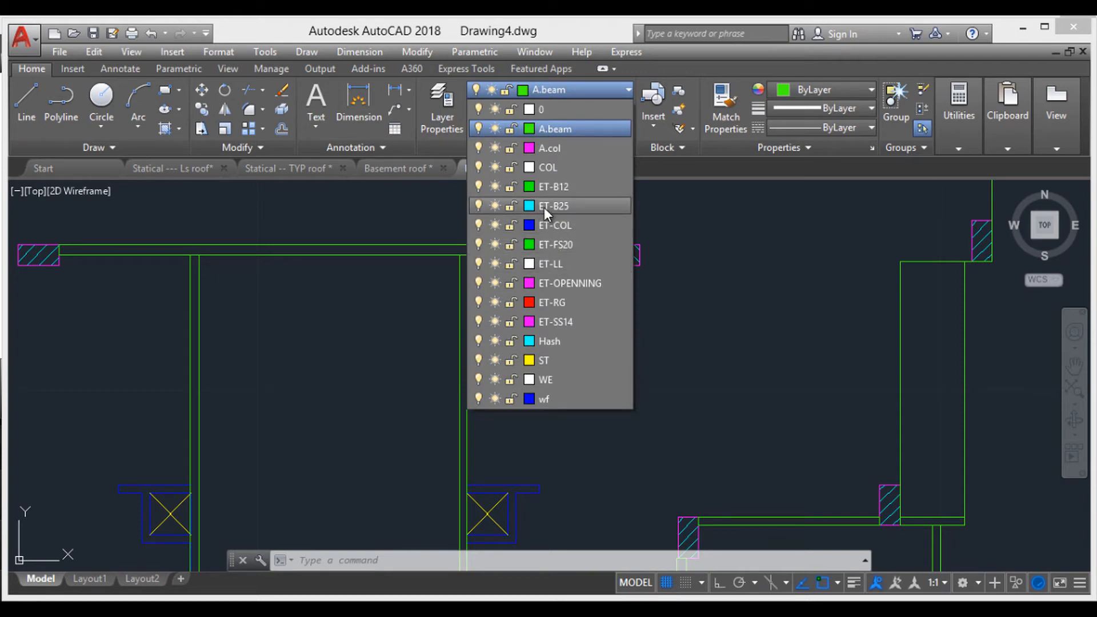
left_click(601, 89)
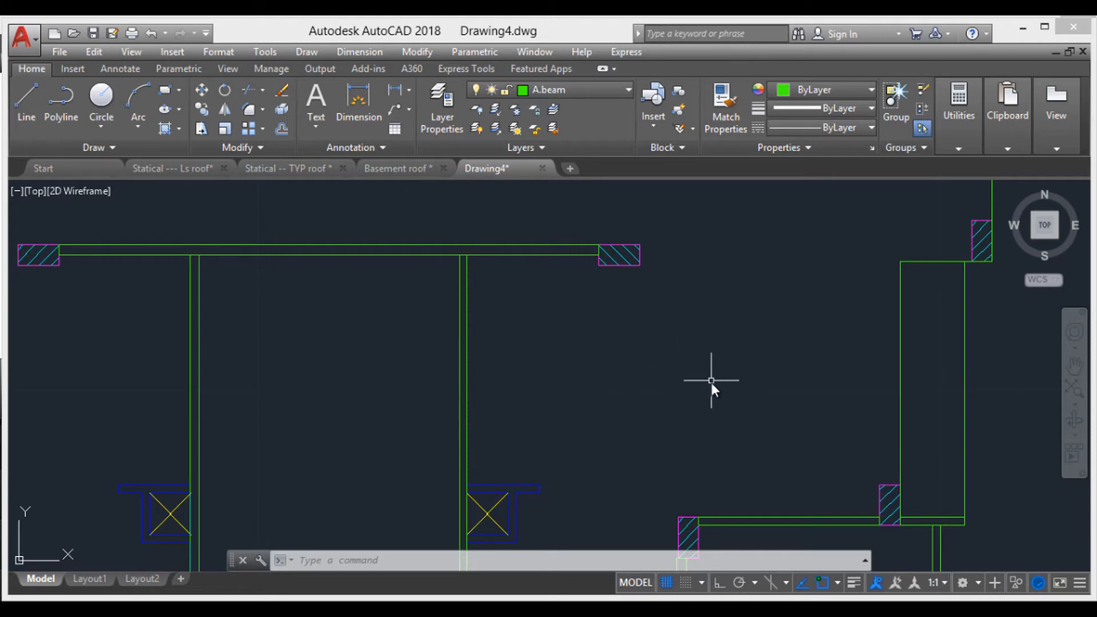
- Examine the hatched column blocks across the plan, the layer they are on, and the available layers
scroll(597, 368, "down", 4)
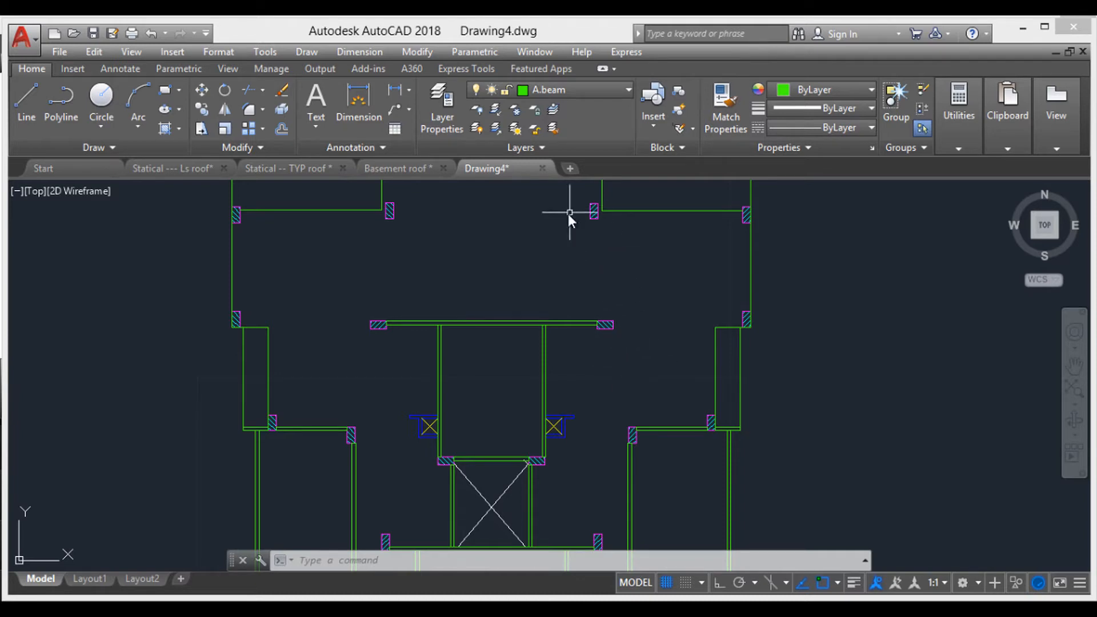
scroll(594, 212, "up", 3)
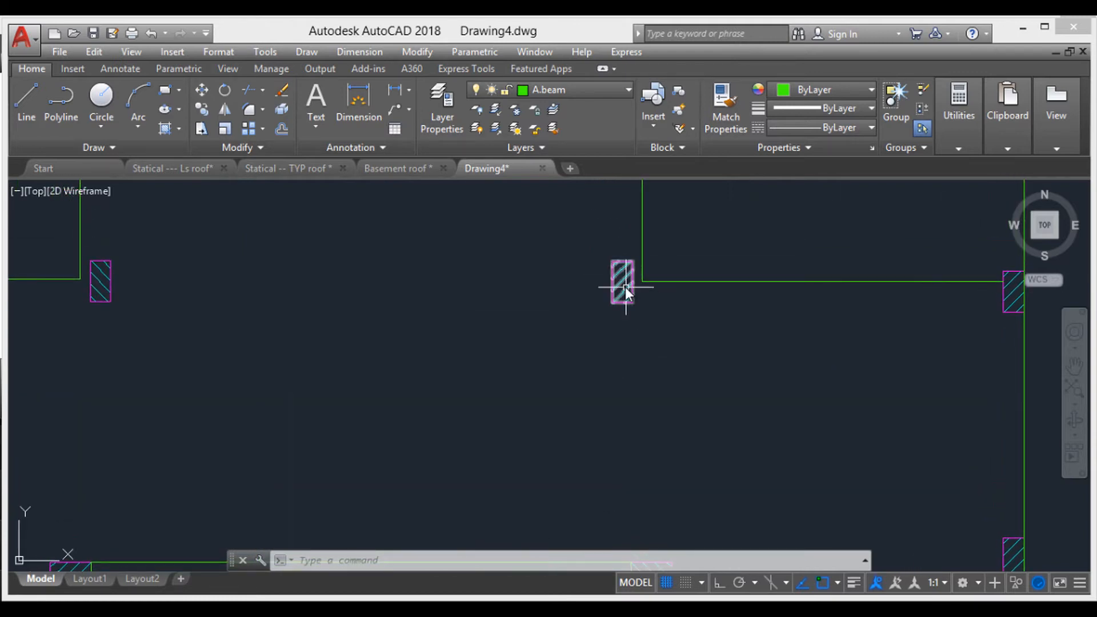
mouse_move(622, 279)
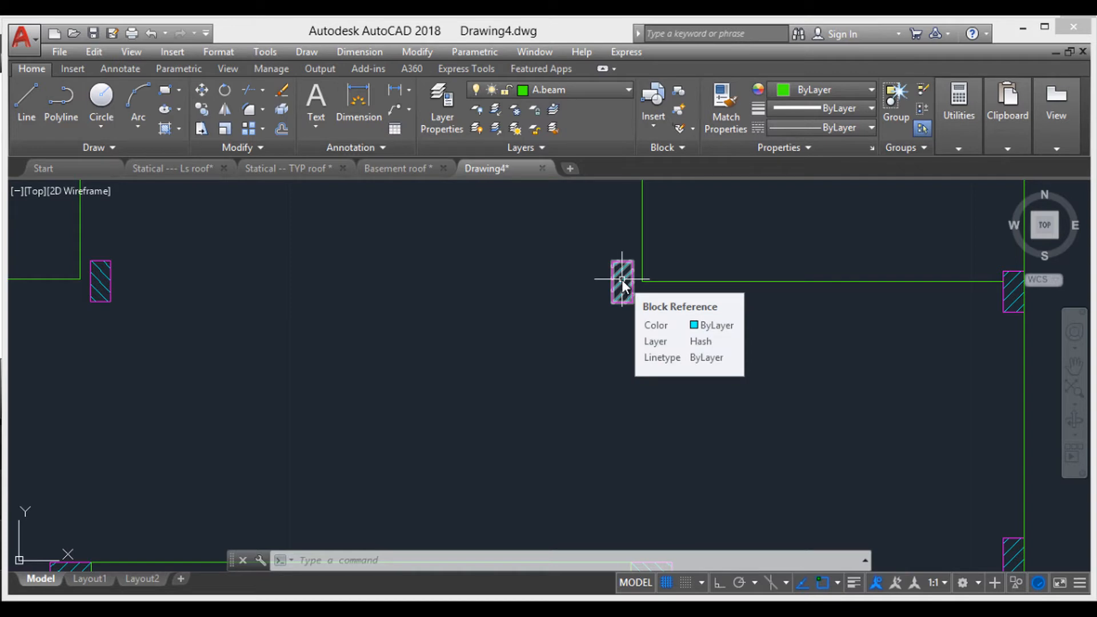
scroll(632, 289, "up", 4)
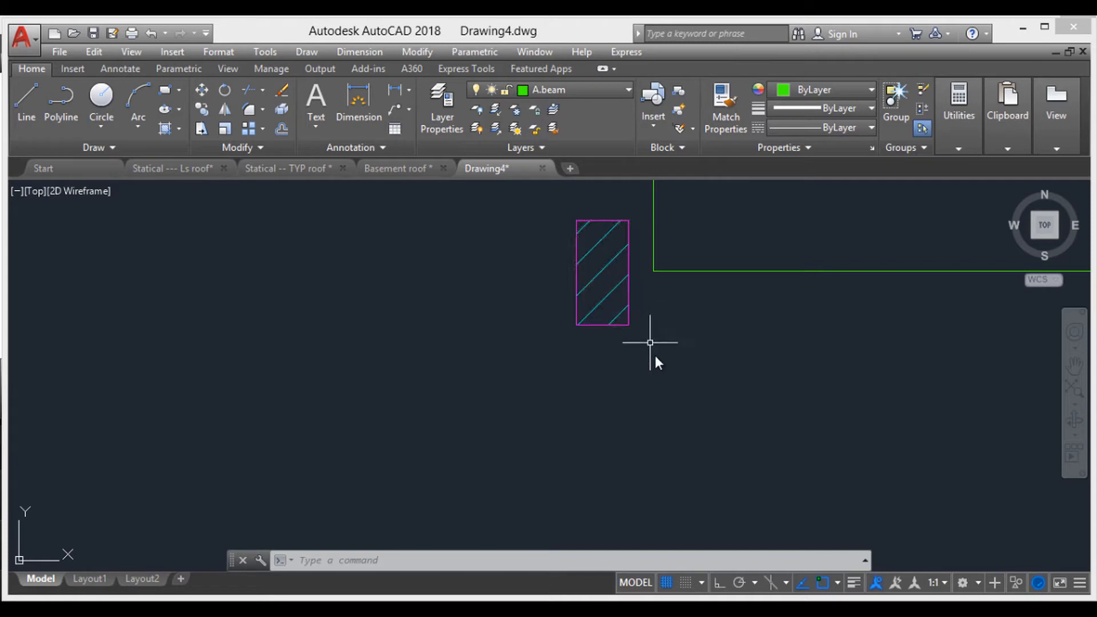
scroll(687, 379, "down", 6)
scroll(750, 431, "down", 3)
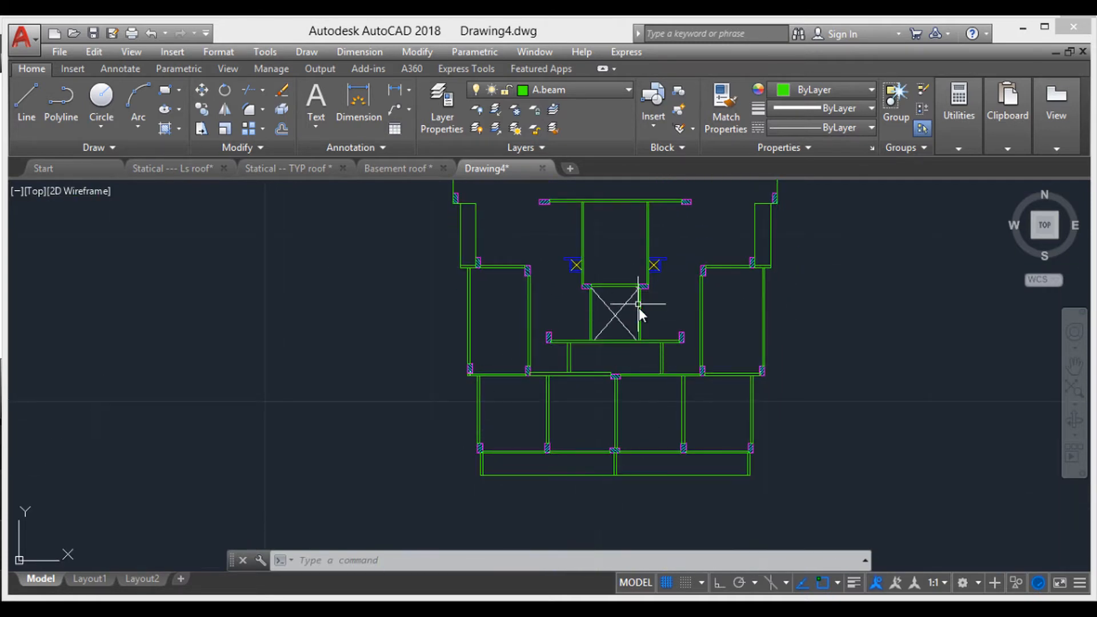
middle_click_drag(638, 307, 652, 427)
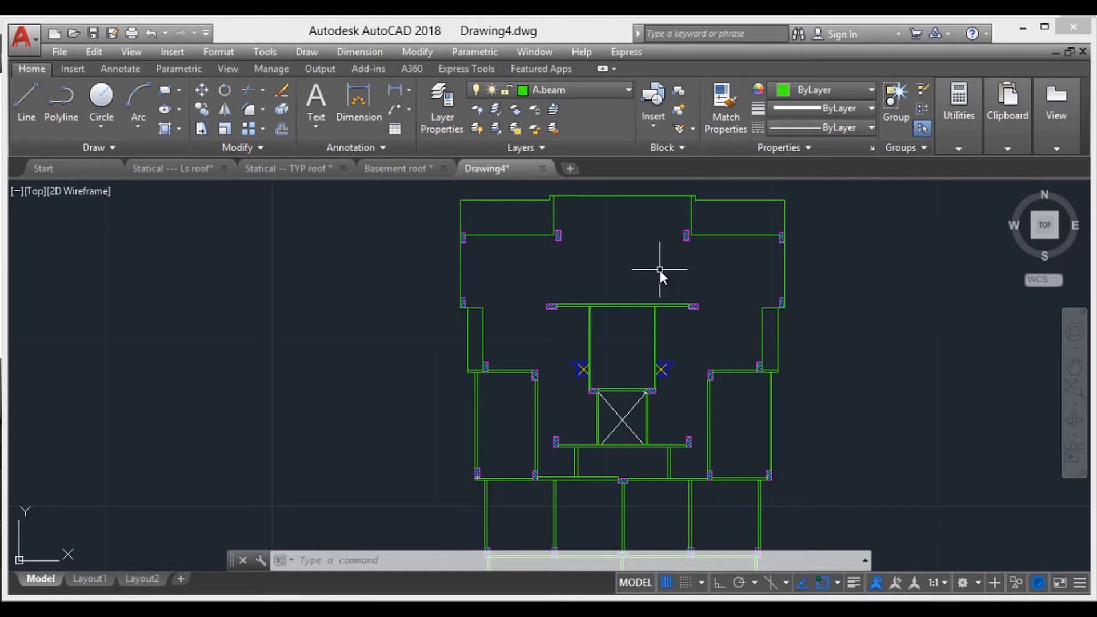
scroll(682, 259, "up", 2)
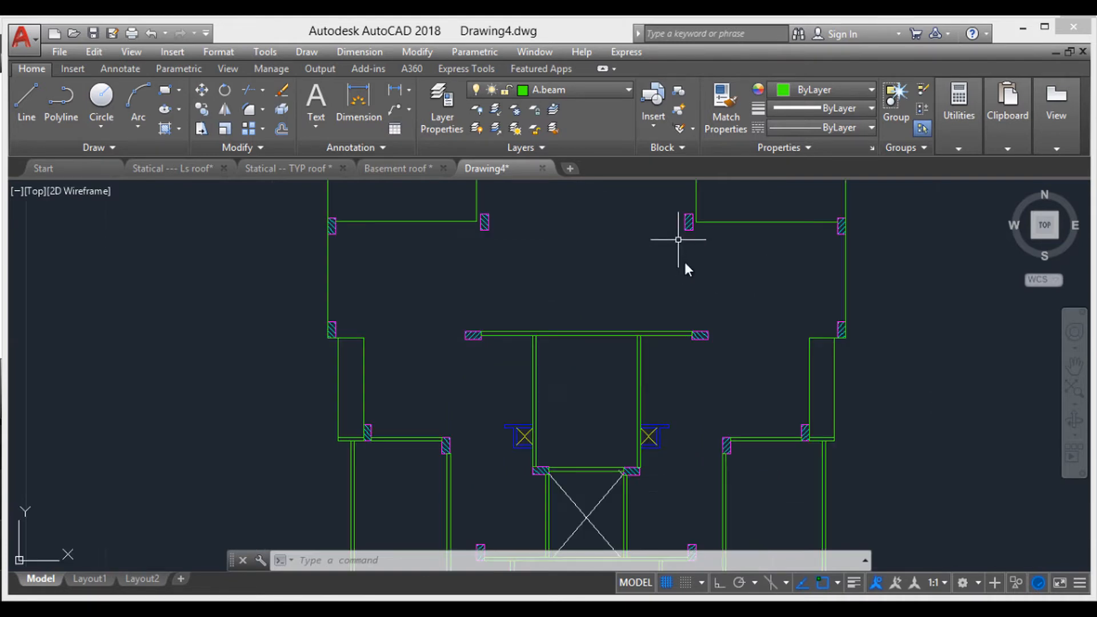
middle_click_drag(686, 257, 691, 293)
scroll(665, 251, "up", 2)
left_click(601, 89)
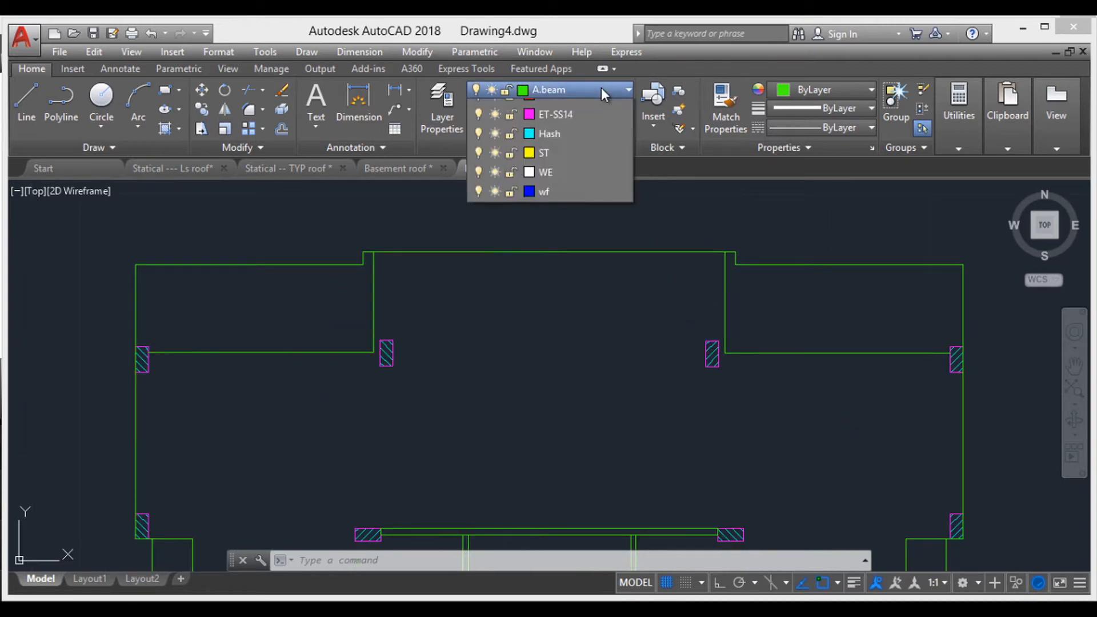
left_click(599, 89)
scroll(724, 366, "up", 2)
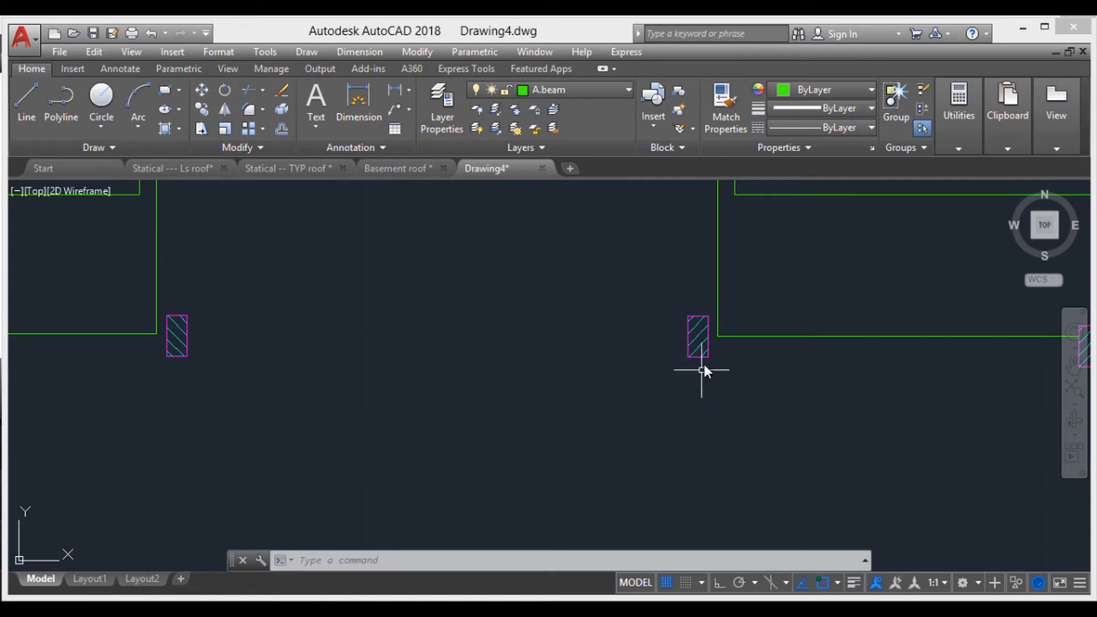
- Open the hatched column block col beside the upper-right recess of the plan for in-place editing
left_click(696, 347)
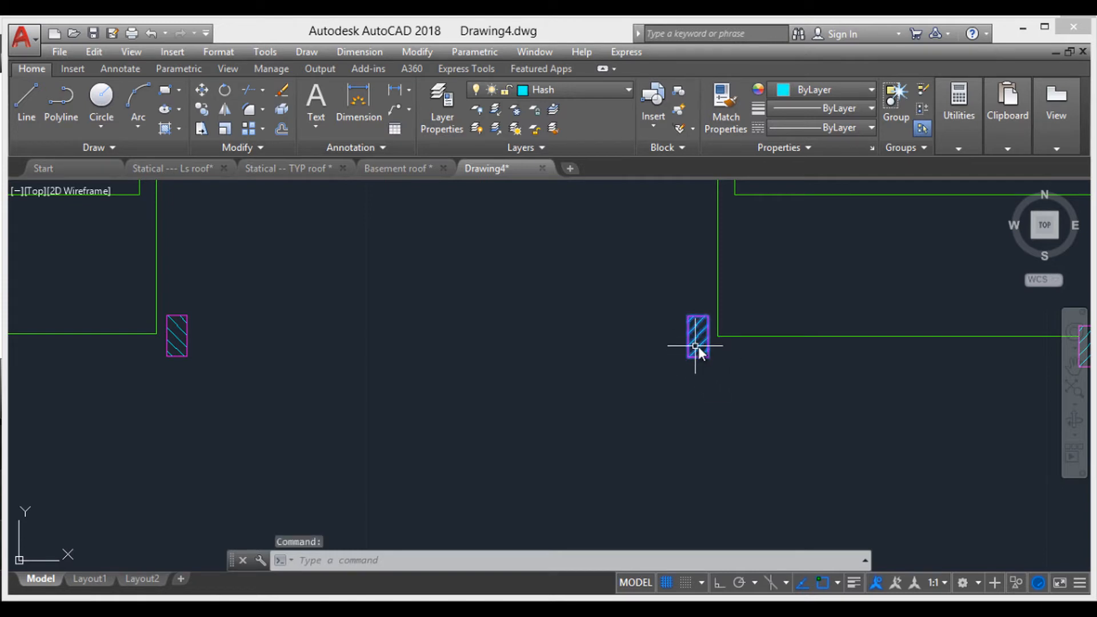
scroll(707, 355, "up", 2)
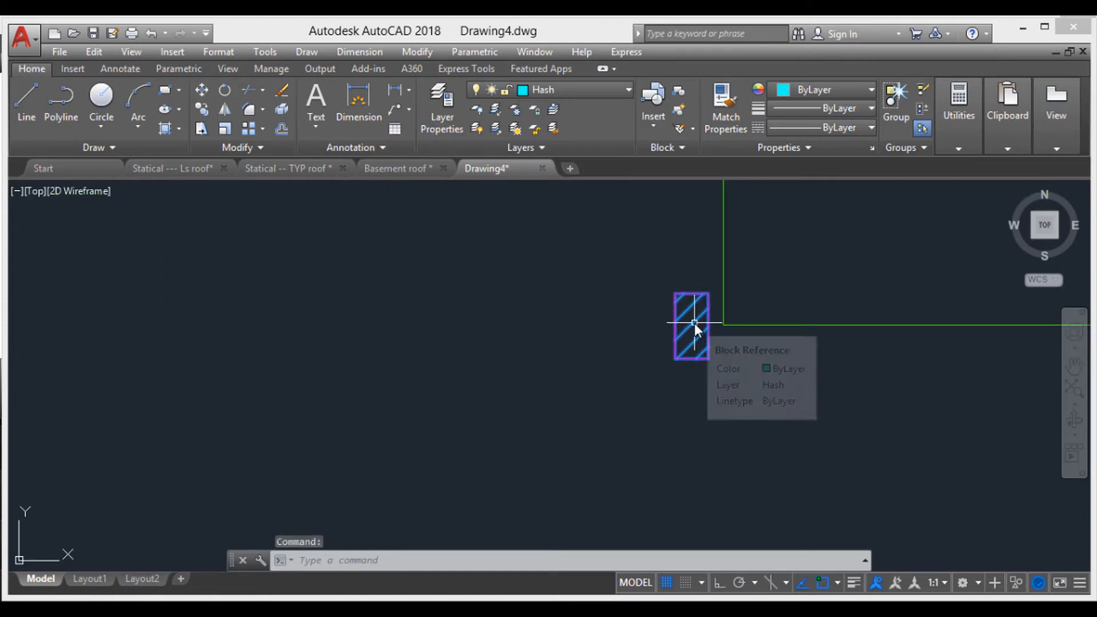
right_click(694, 324)
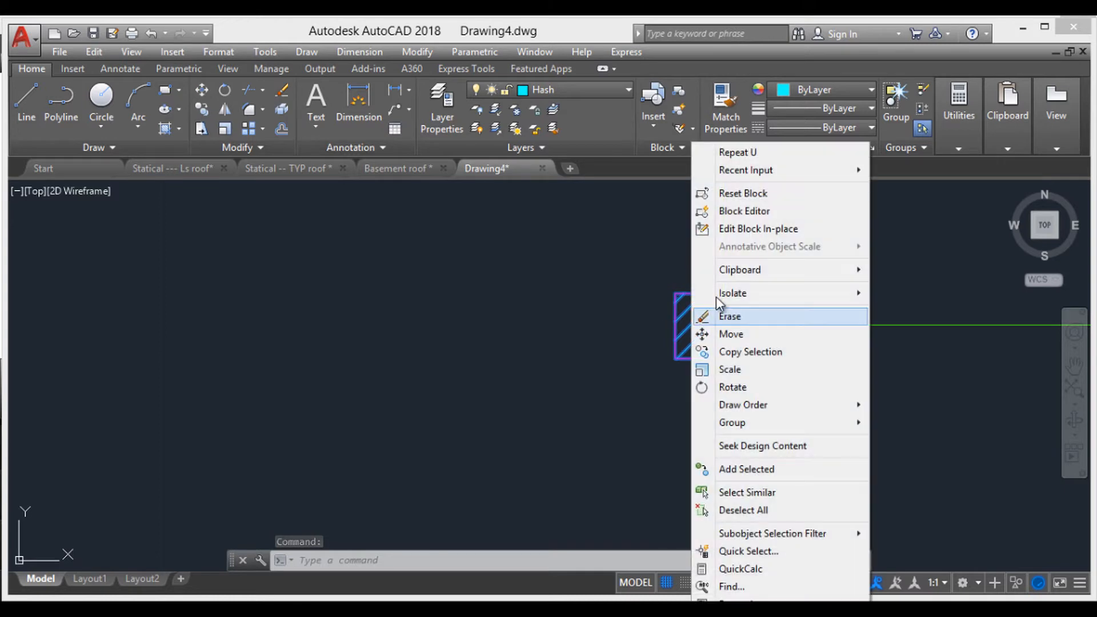
left_click(772, 229)
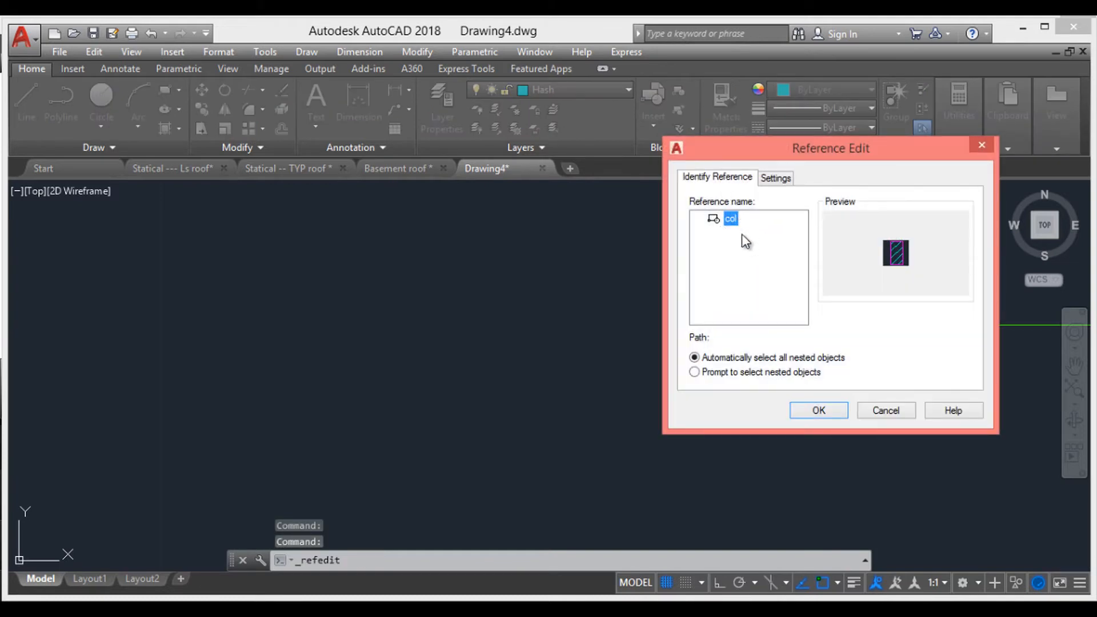
left_click(816, 408)
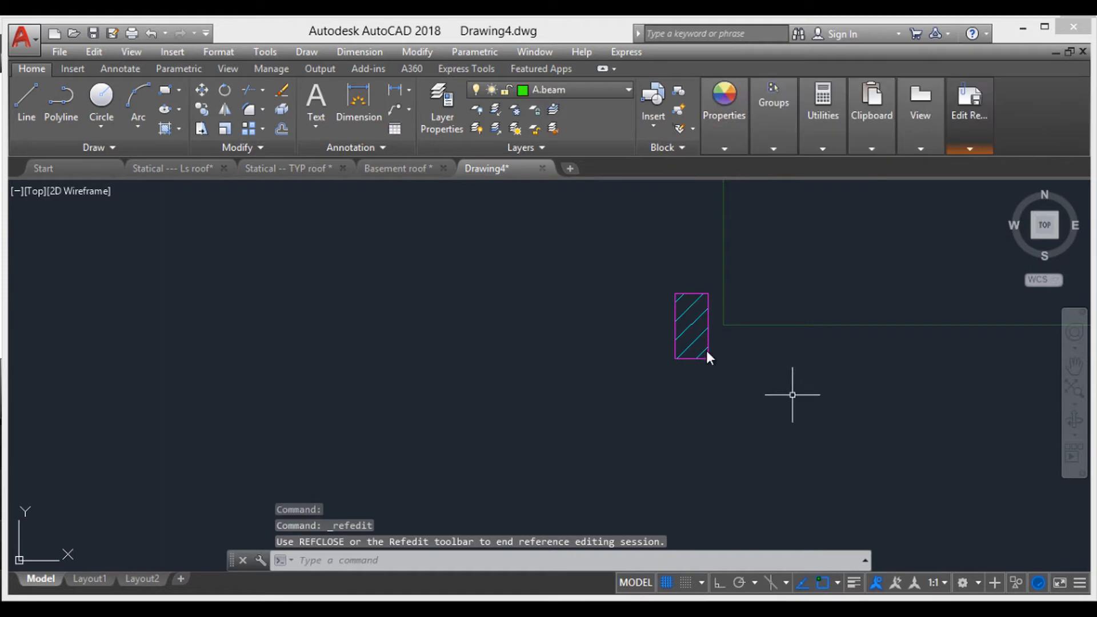
- Delete the hatch inside the col block, keeping only its rectangular outline
scroll(709, 360, "down", 8)
middle_click_drag(747, 429, 742, 376)
middle_click_drag(713, 451, 712, 424)
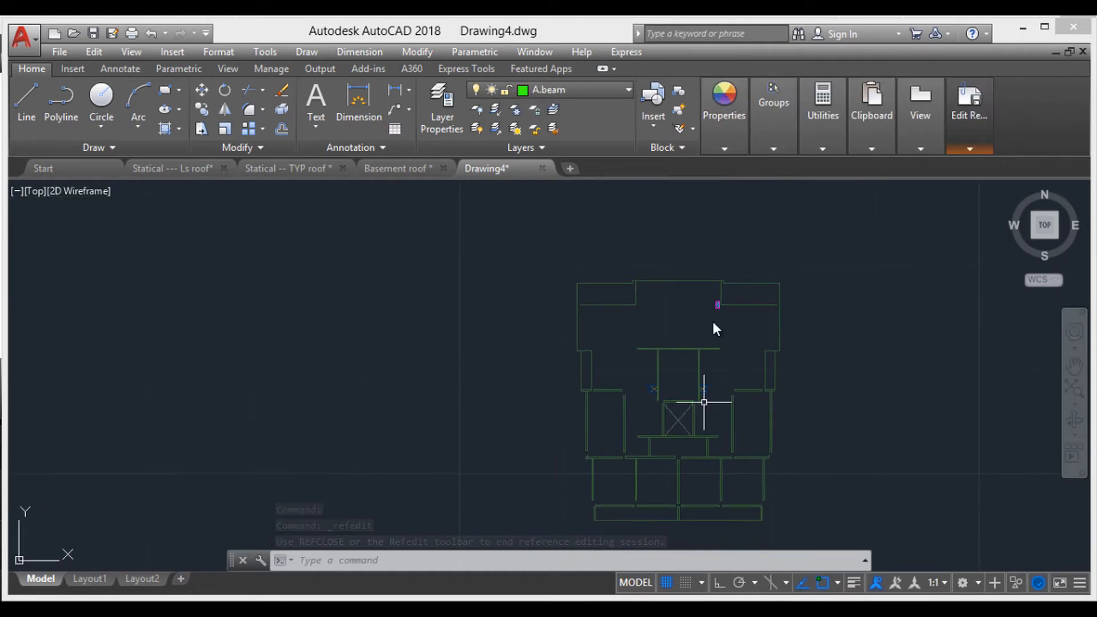
scroll(714, 324, "up", 10)
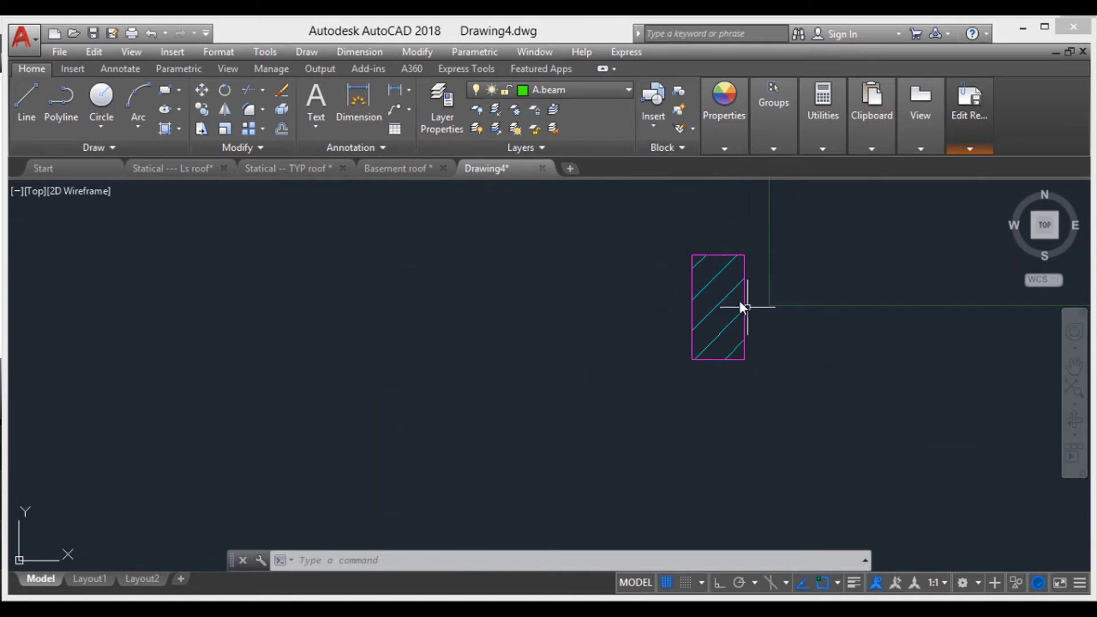
left_click(731, 292)
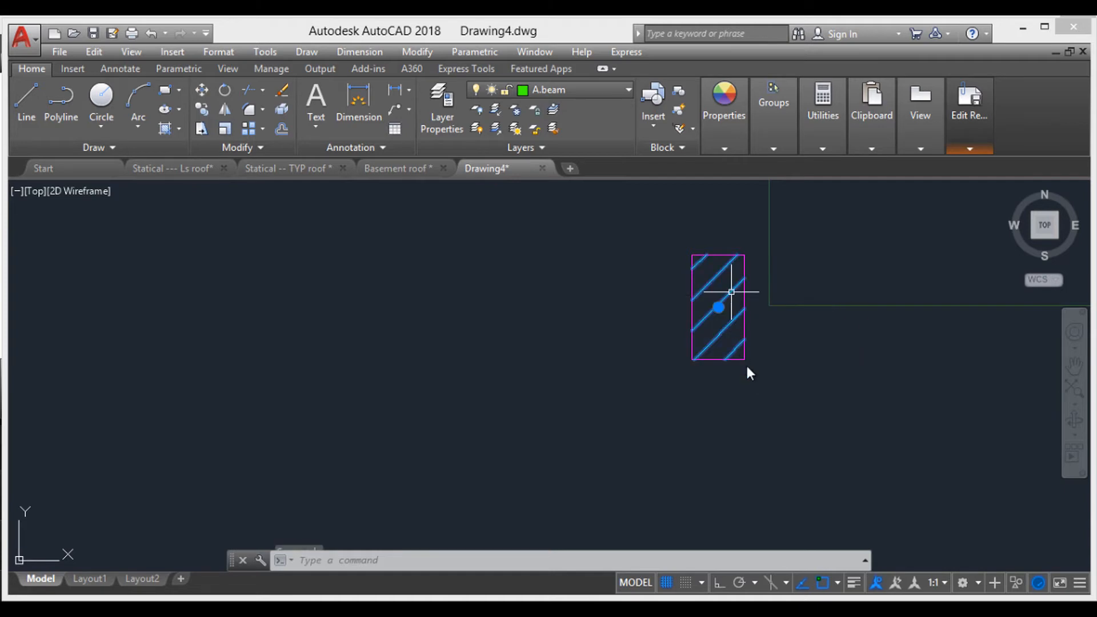
key("Delete")
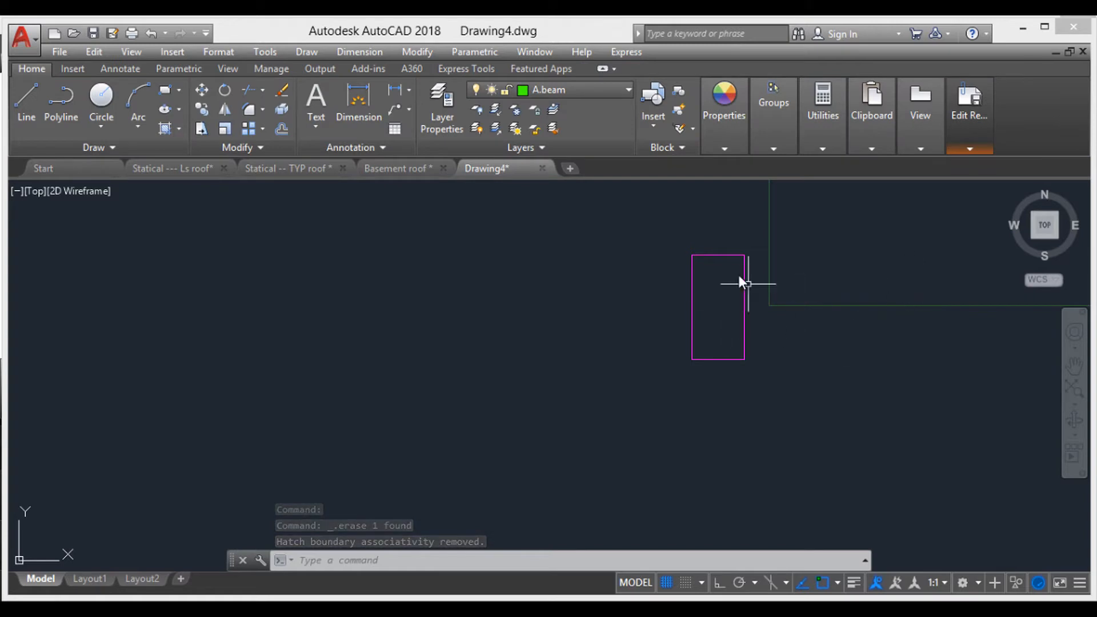
- Save the reference edits back to the col block definition and close the in-place editing session
scroll(594, 257, "down", 2)
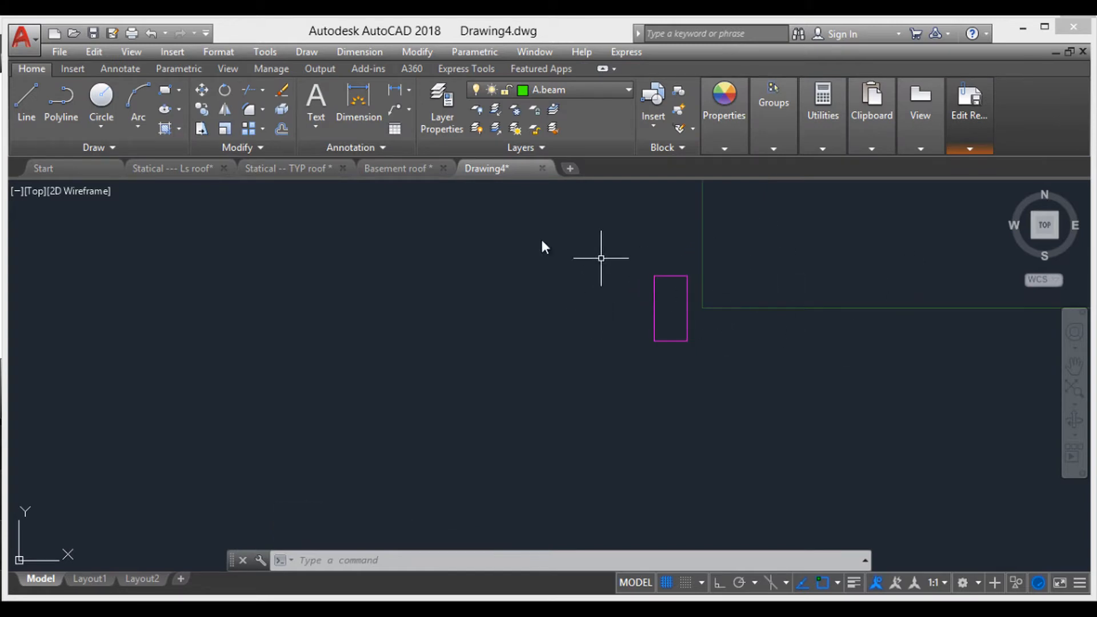
left_click(958, 132)
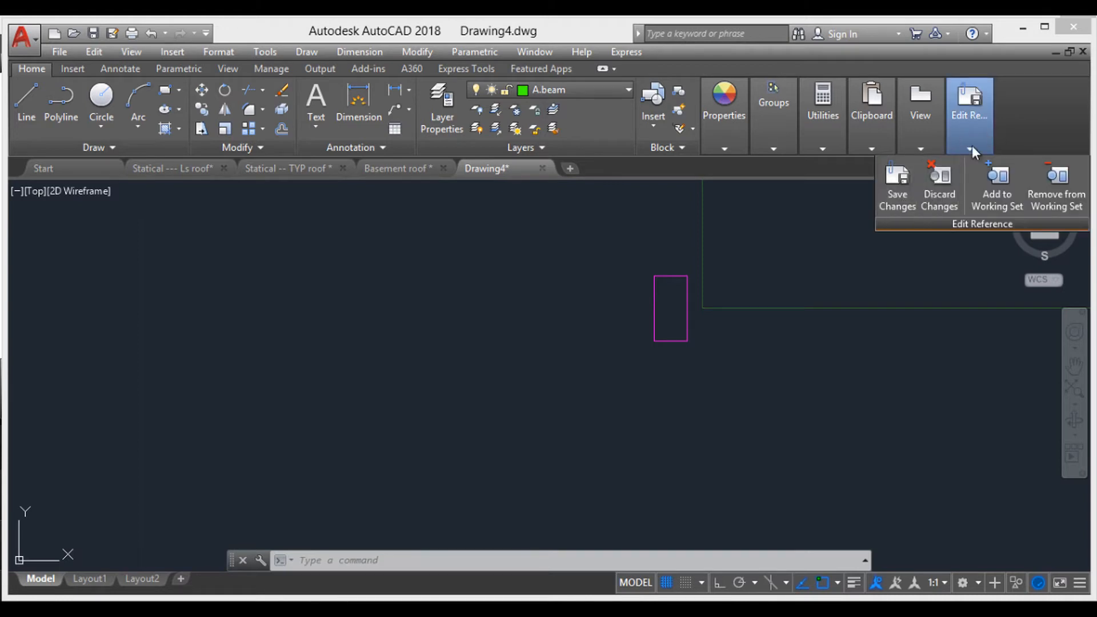
left_click(906, 193)
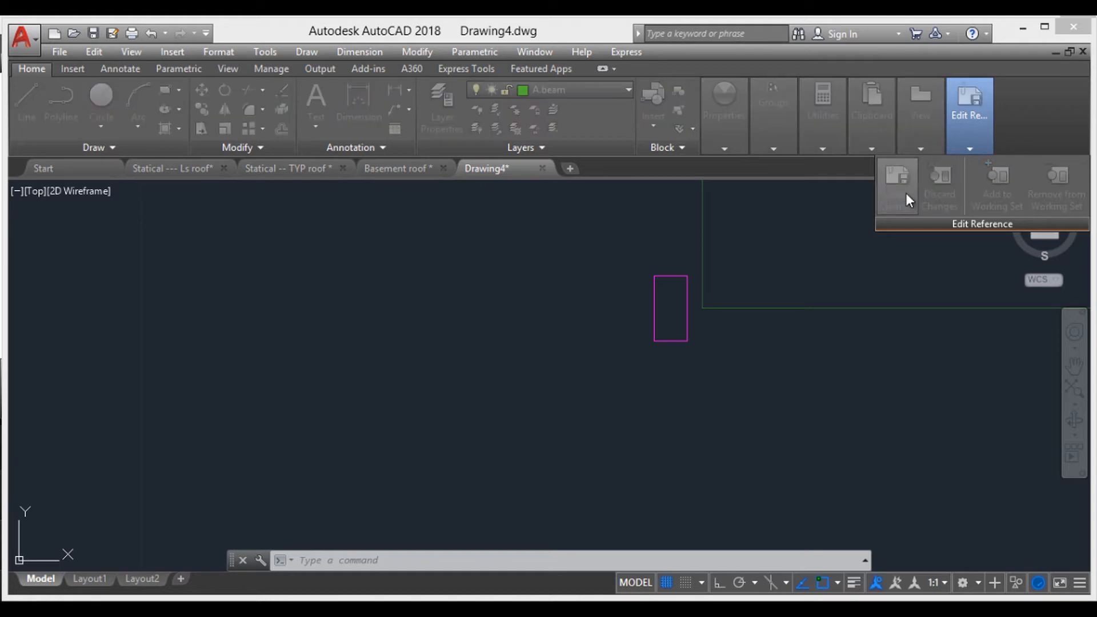
left_click(555, 365)
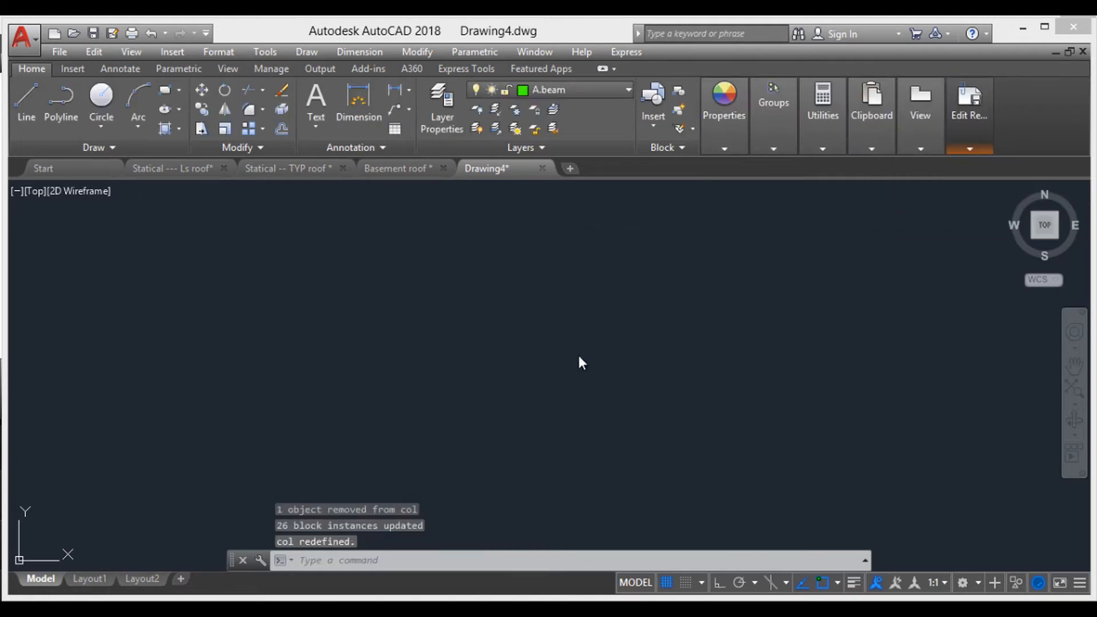
- Reopen the col block at the upper-right inner column for in-place editing, with all nested objects selected automatically
middle_click_drag(548, 394, 580, 325)
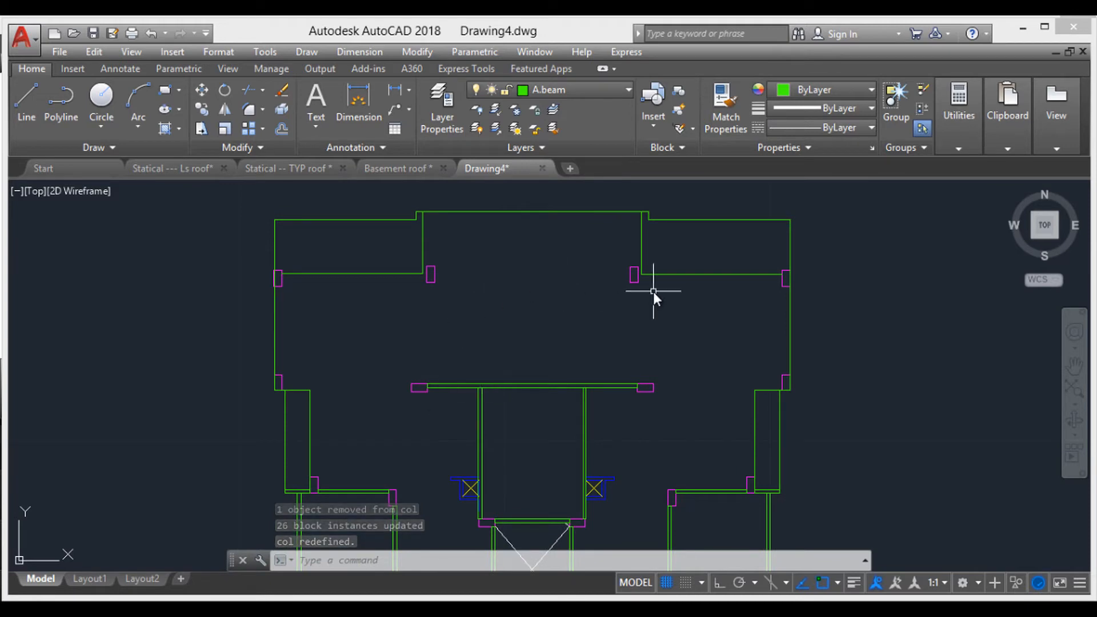
scroll(639, 276, "up", 9)
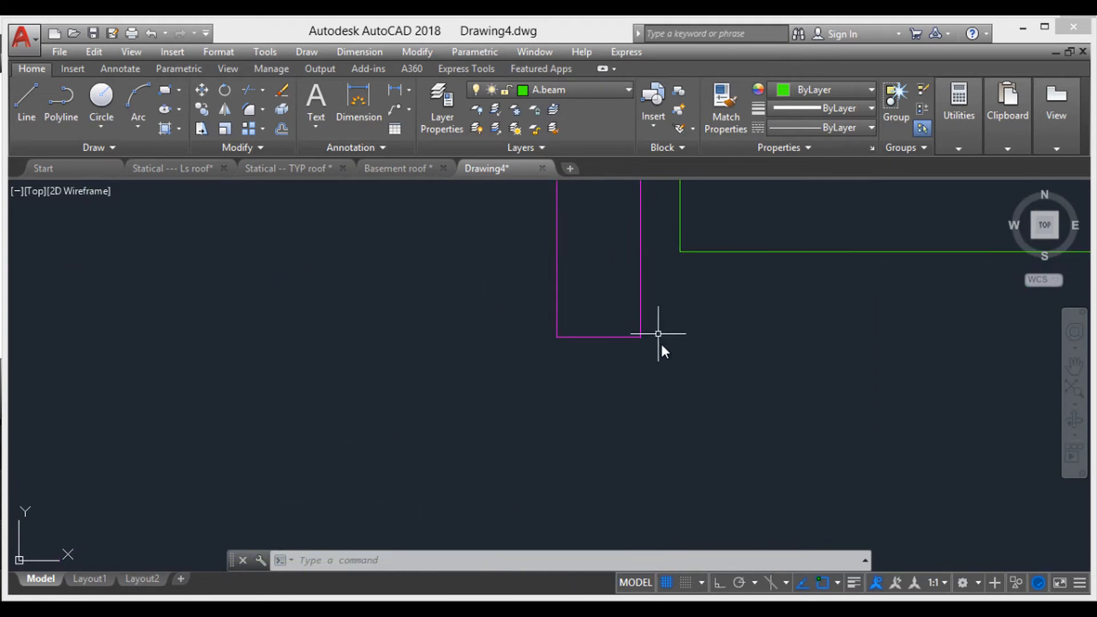
left_click(666, 374)
left_click(608, 300)
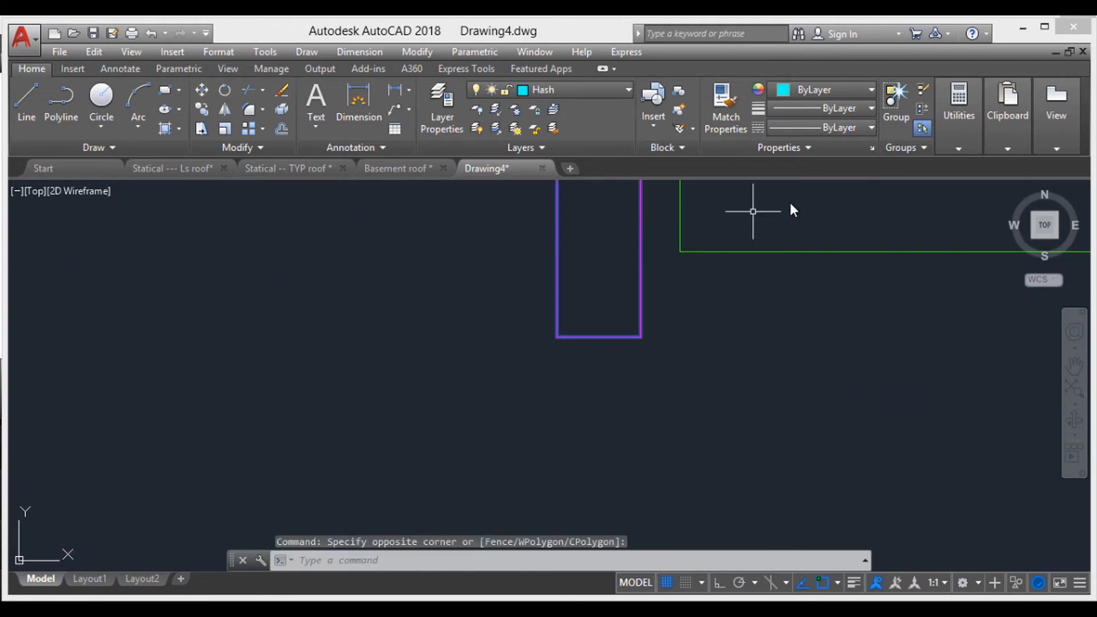
right_click(614, 244)
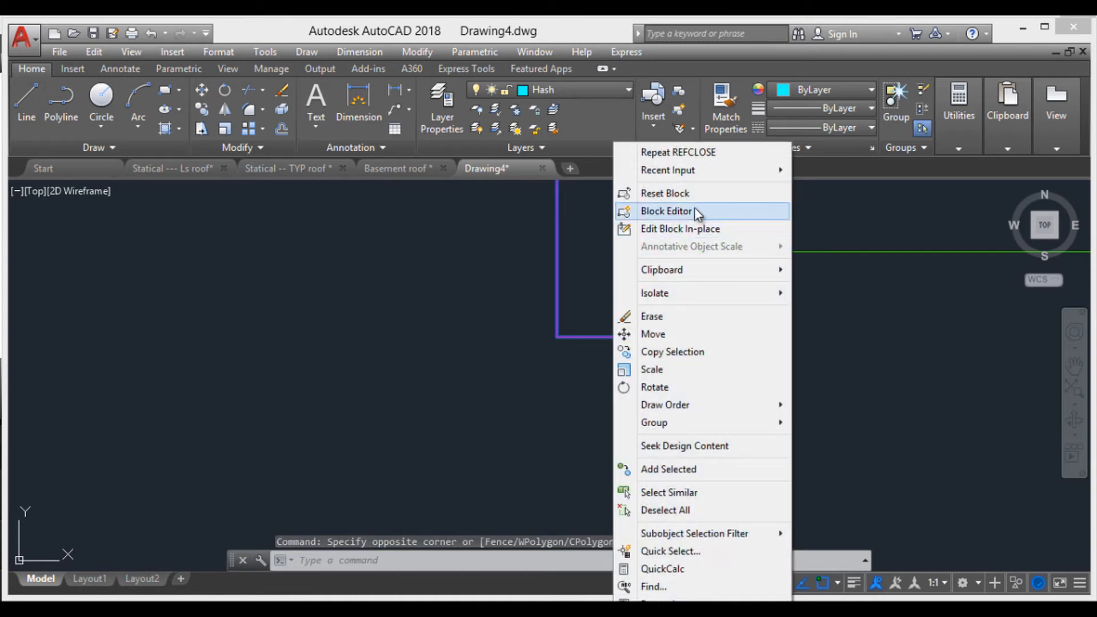
mouse_move(704, 301)
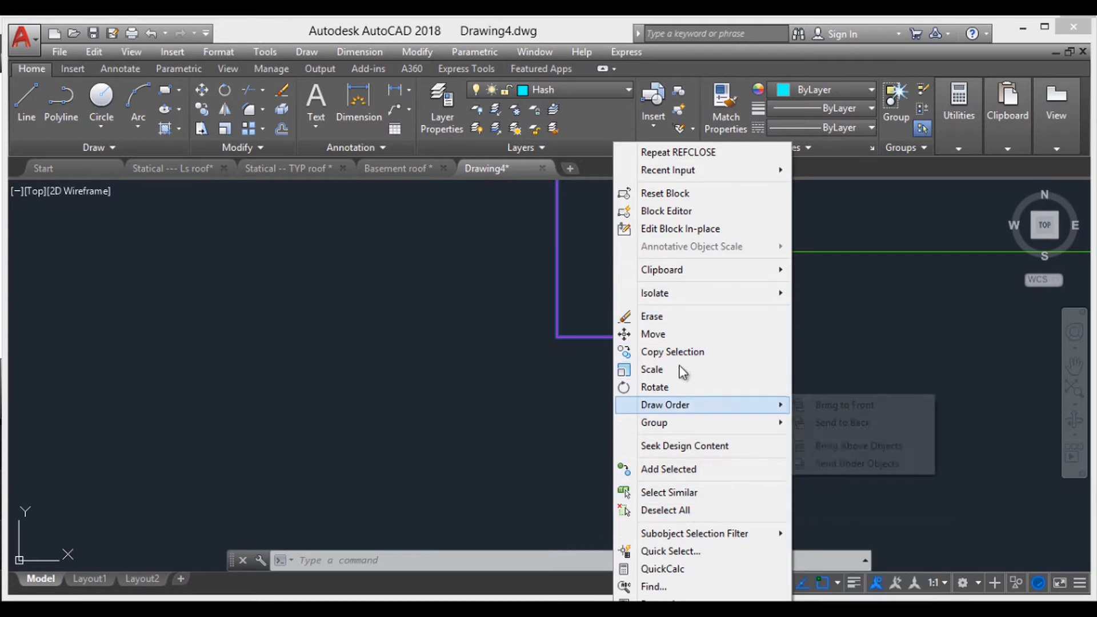
left_click(696, 230)
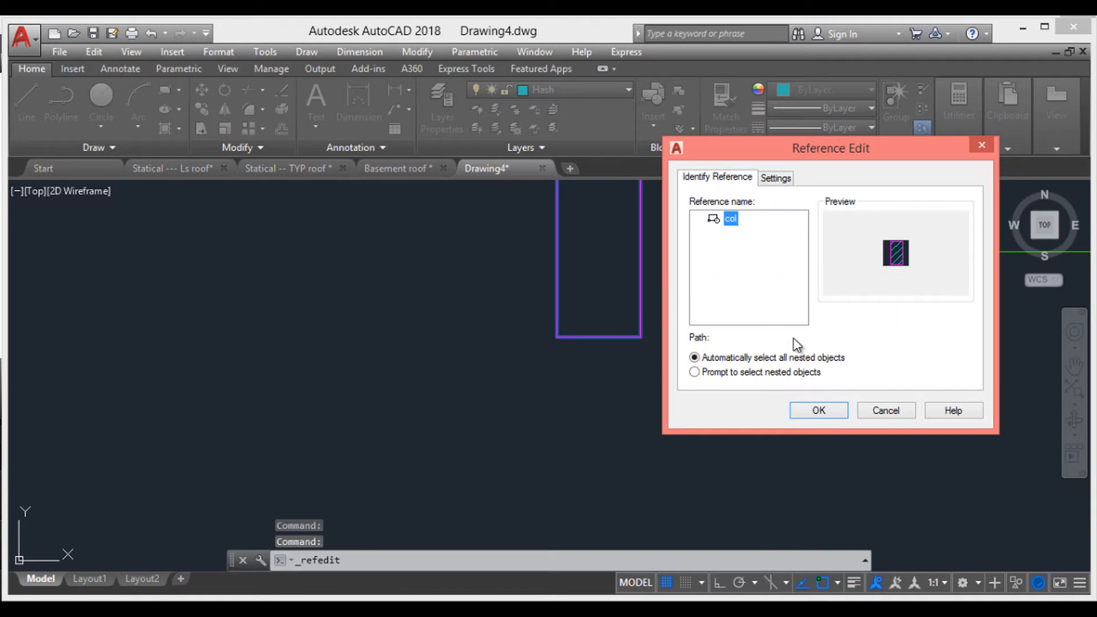
left_click(825, 413)
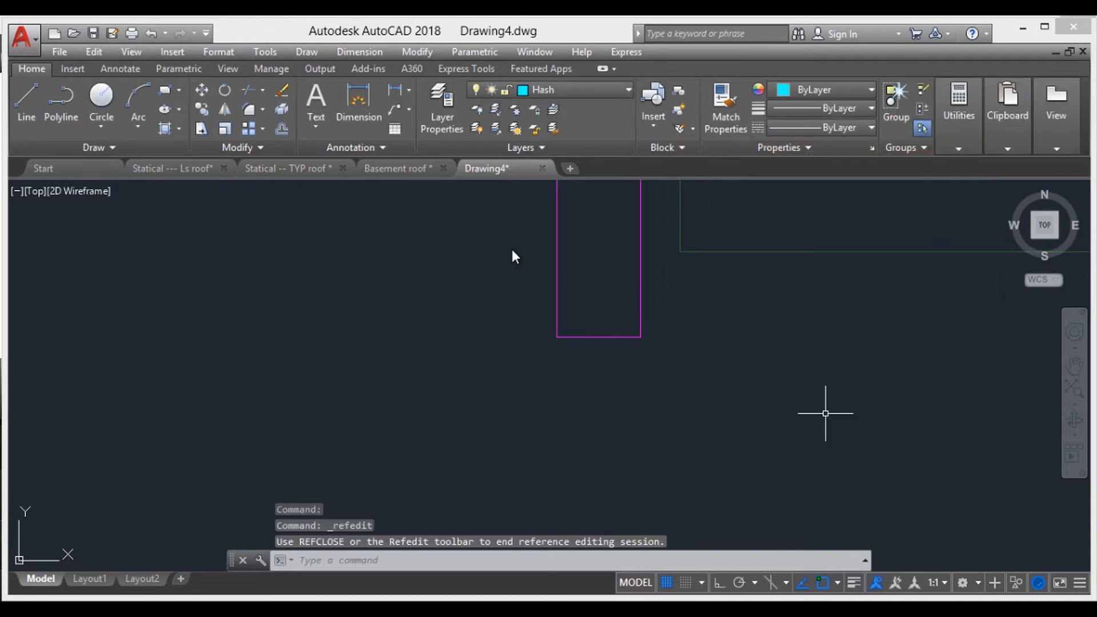
middle_click_drag(617, 307, 689, 377)
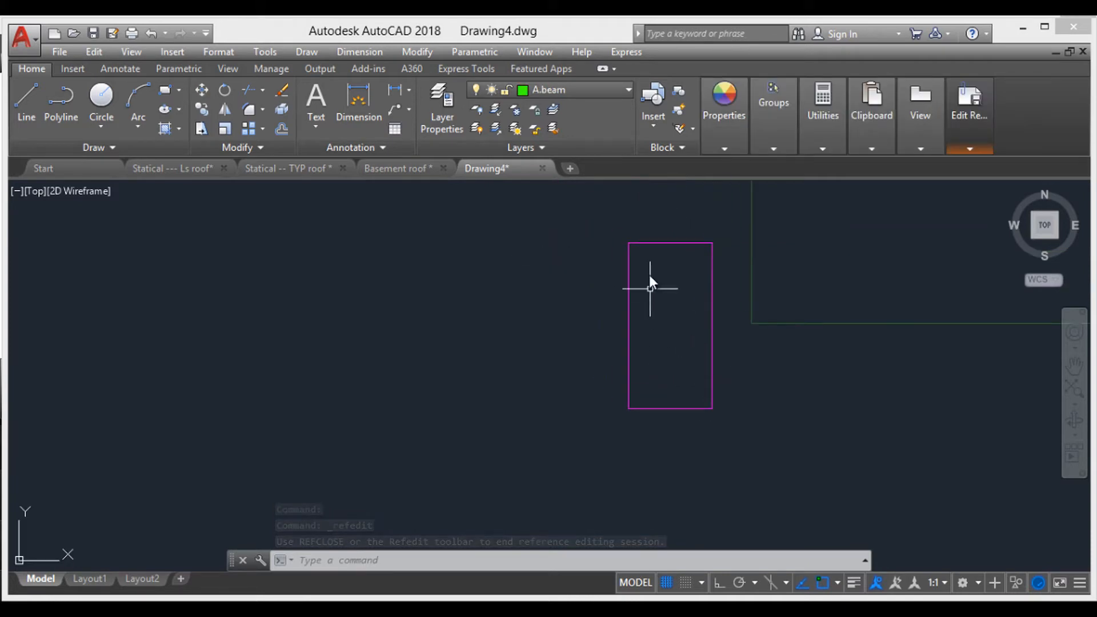
- Move the rectangular outline inside the col block from layer A.col to layer ET-COL and clear the selection
left_click(649, 244)
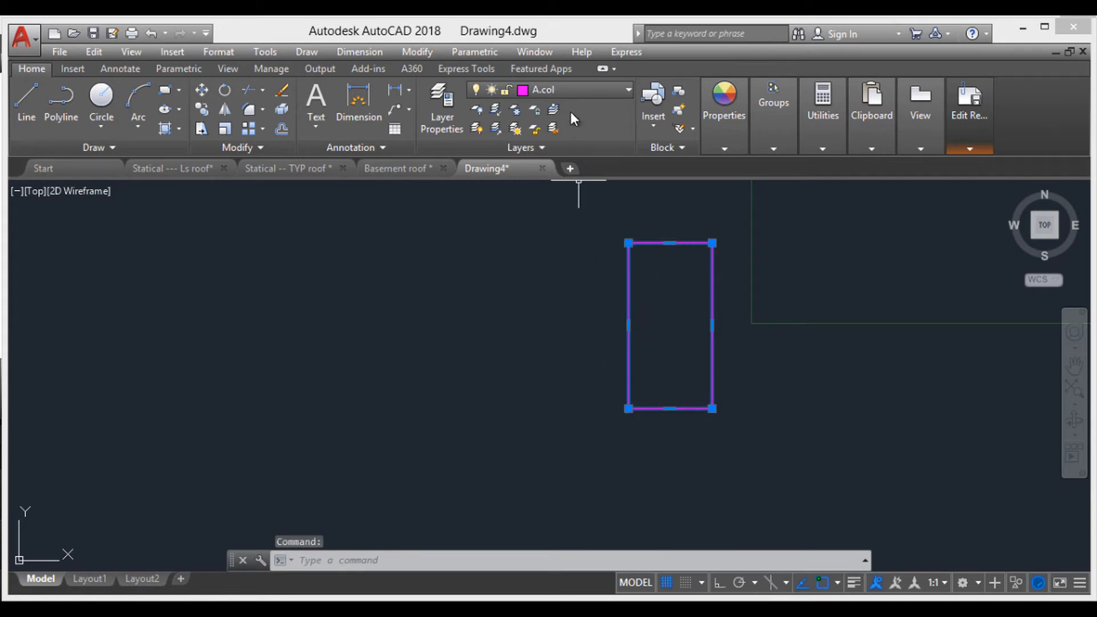
left_click(571, 94)
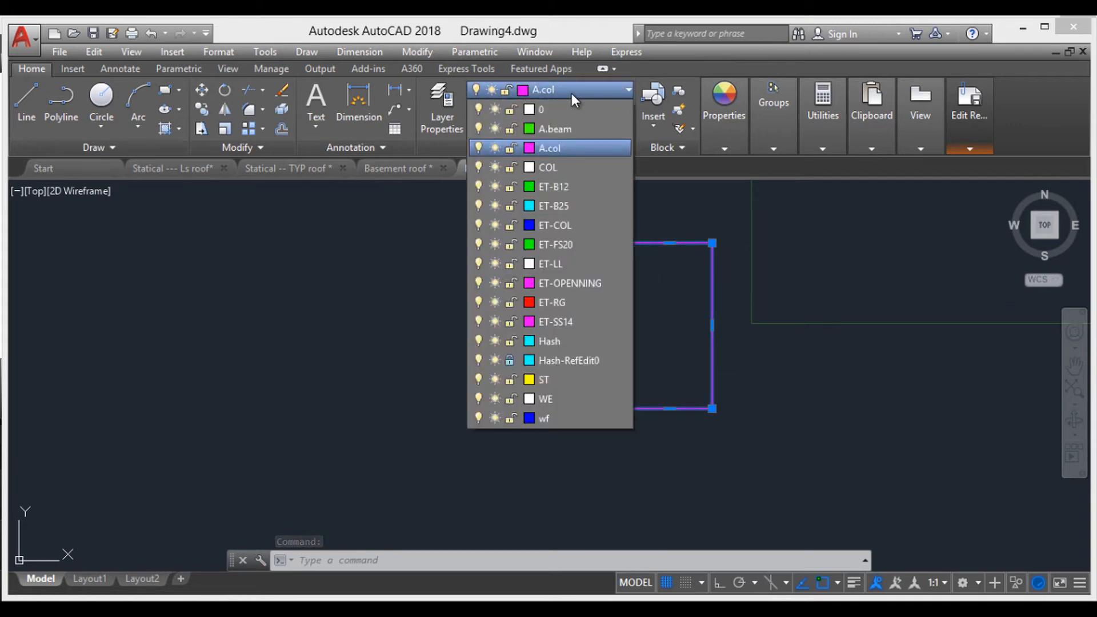
left_click(568, 146)
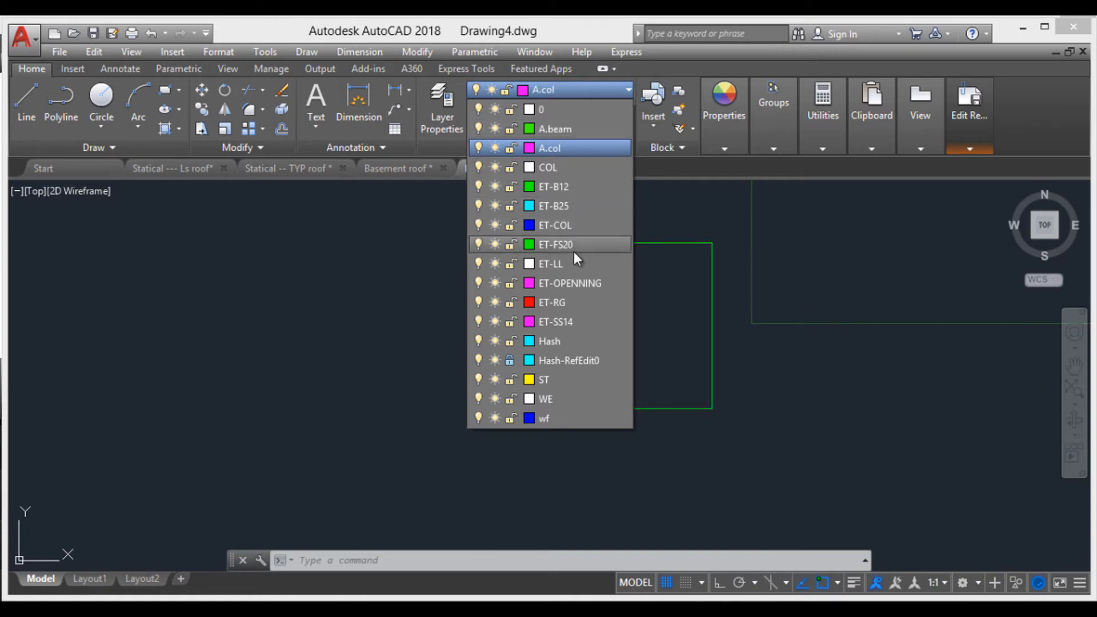
left_click(576, 226)
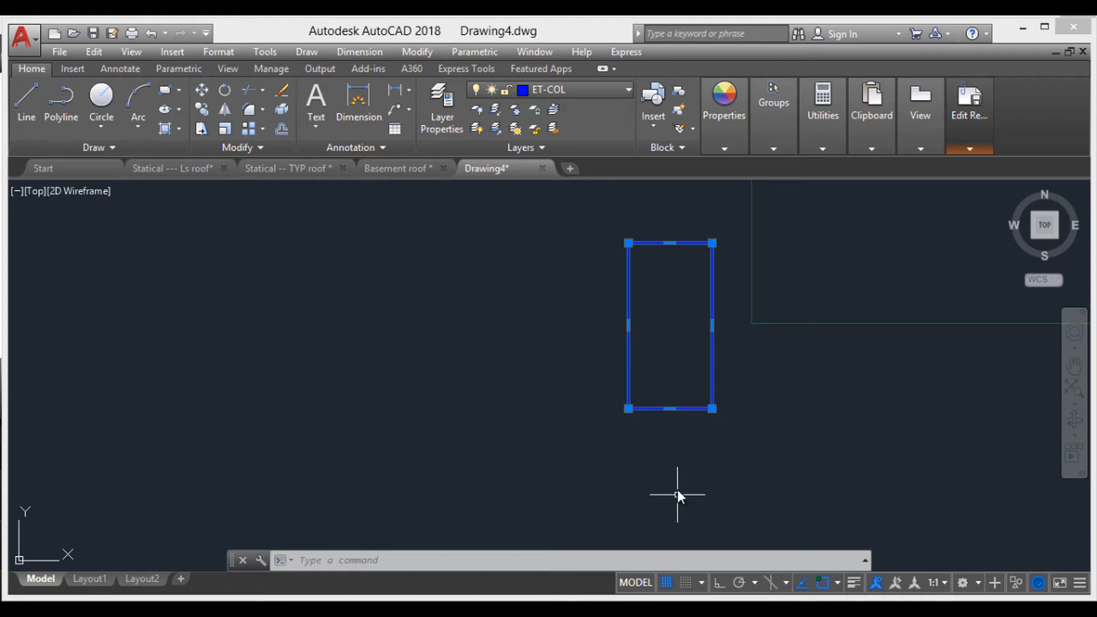
left_click(573, 88)
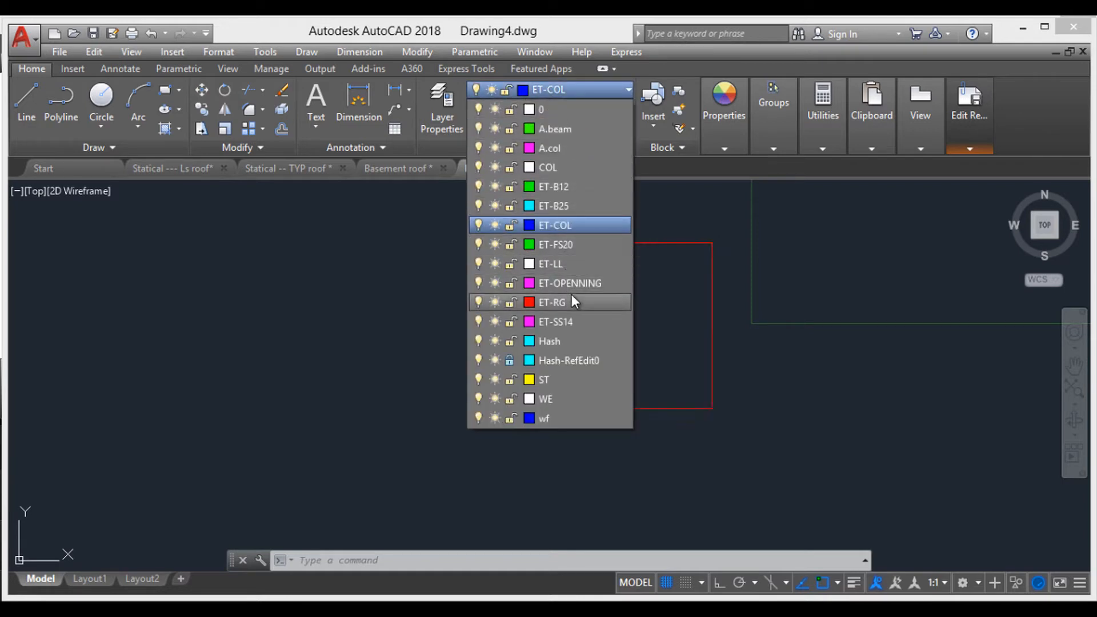
left_click(411, 290)
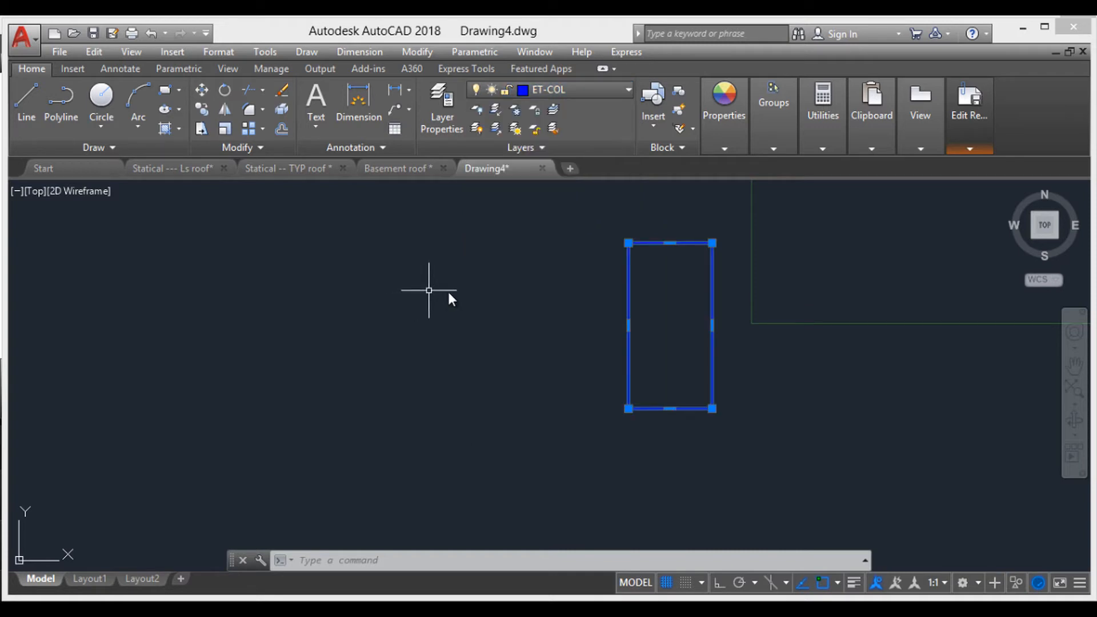
key("Escape")
key("Escape")
key("Escape")
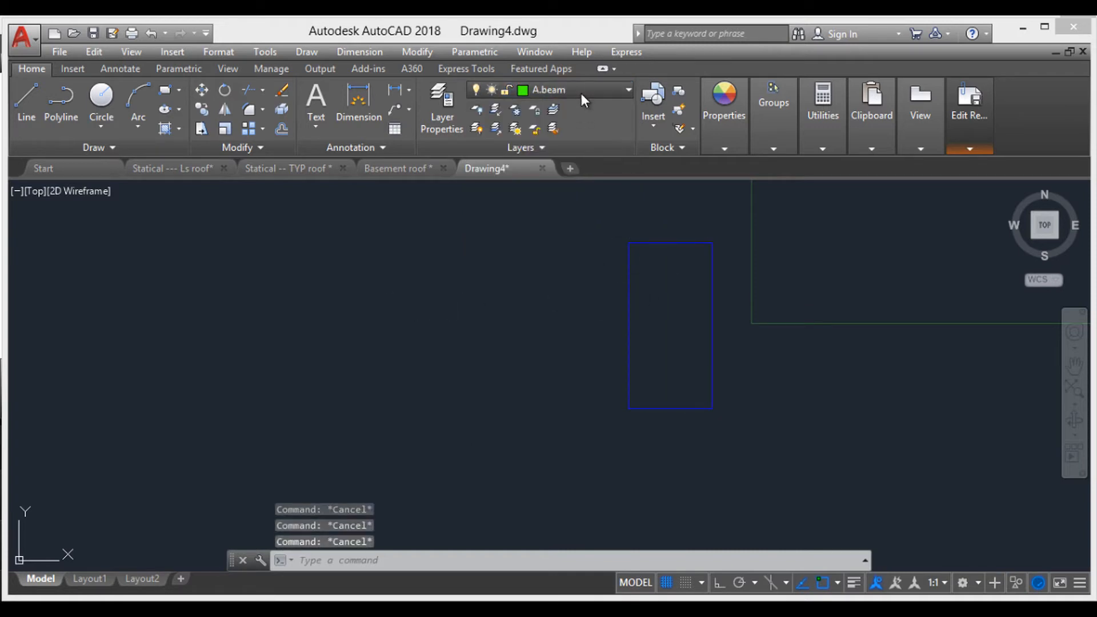
- Make ET-RG the current layer and draw a diagonal line from the column rectangle's upper-right corner to its lower-left corner
left_click(581, 92)
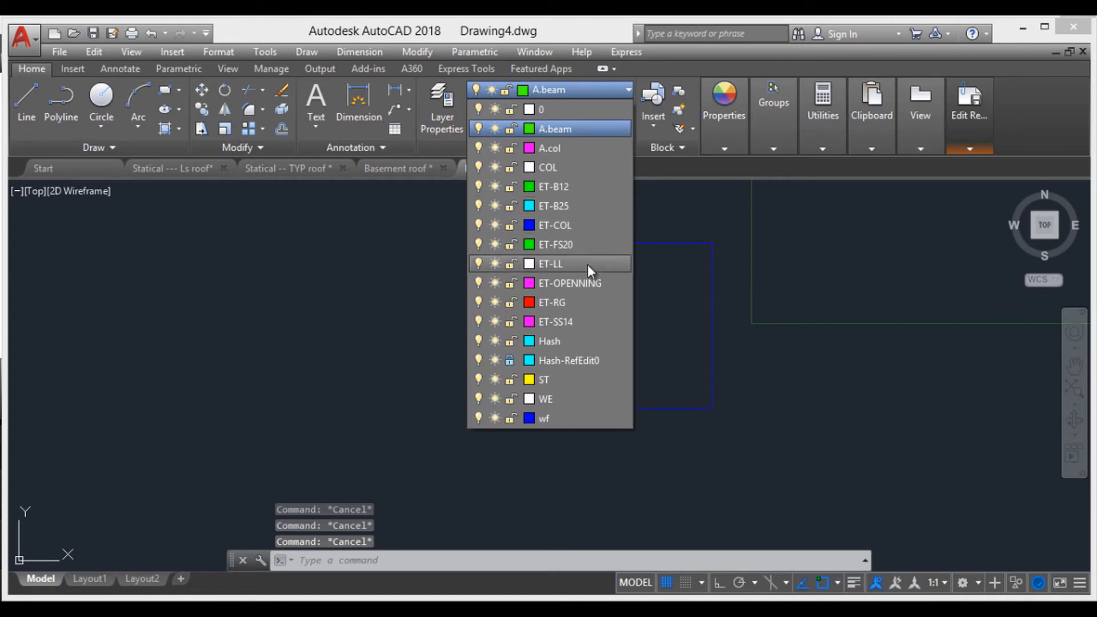
left_click(563, 304)
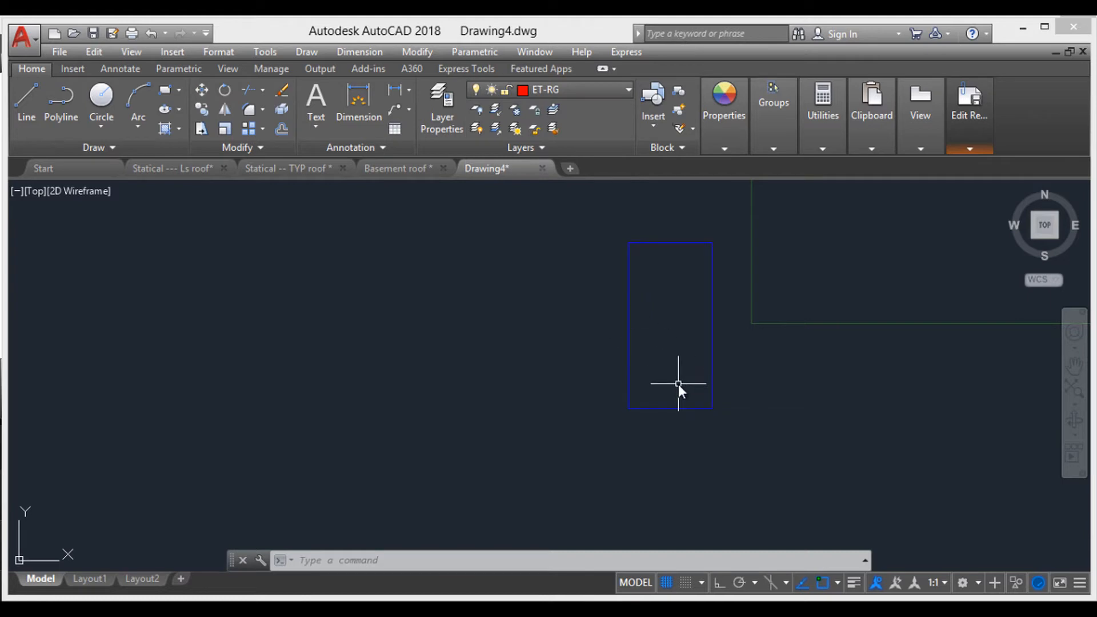
type("l")
key("Return")
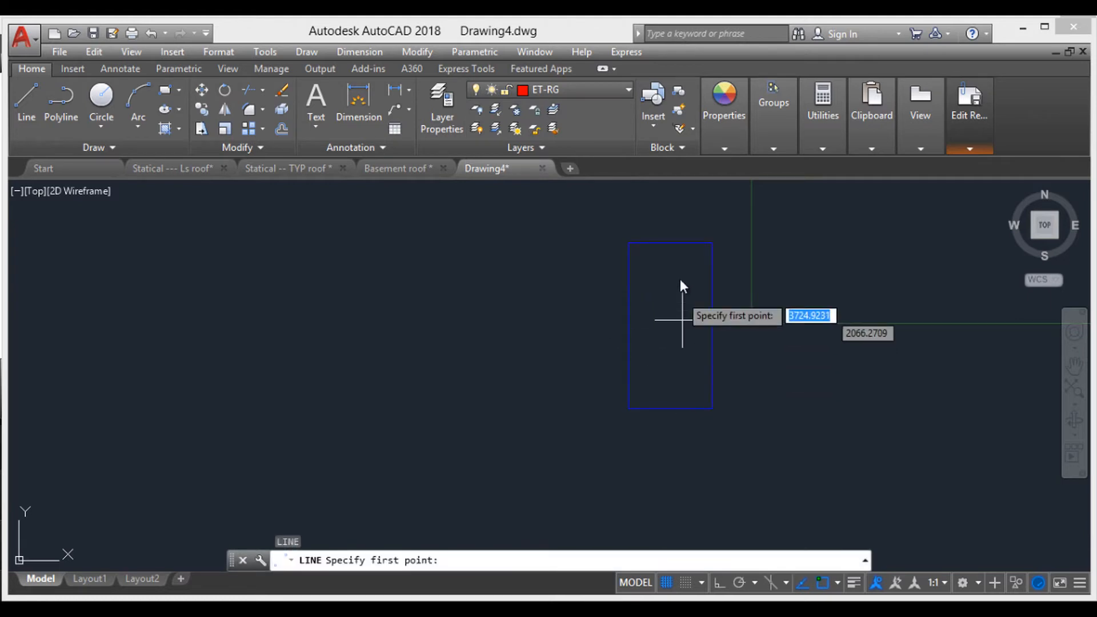
left_click(709, 243)
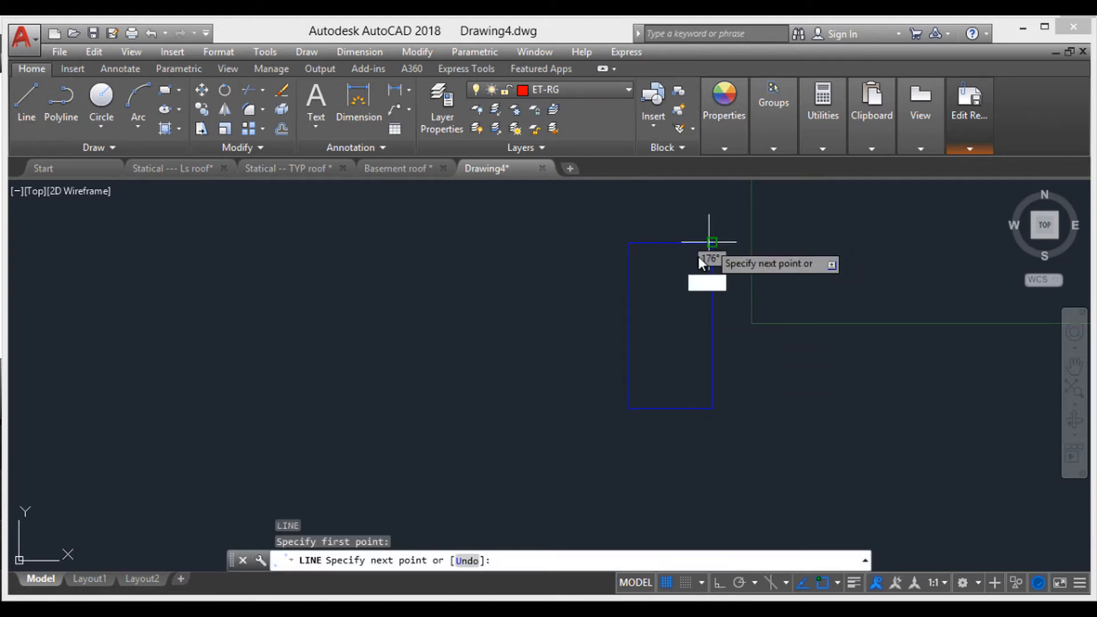
left_click(629, 408)
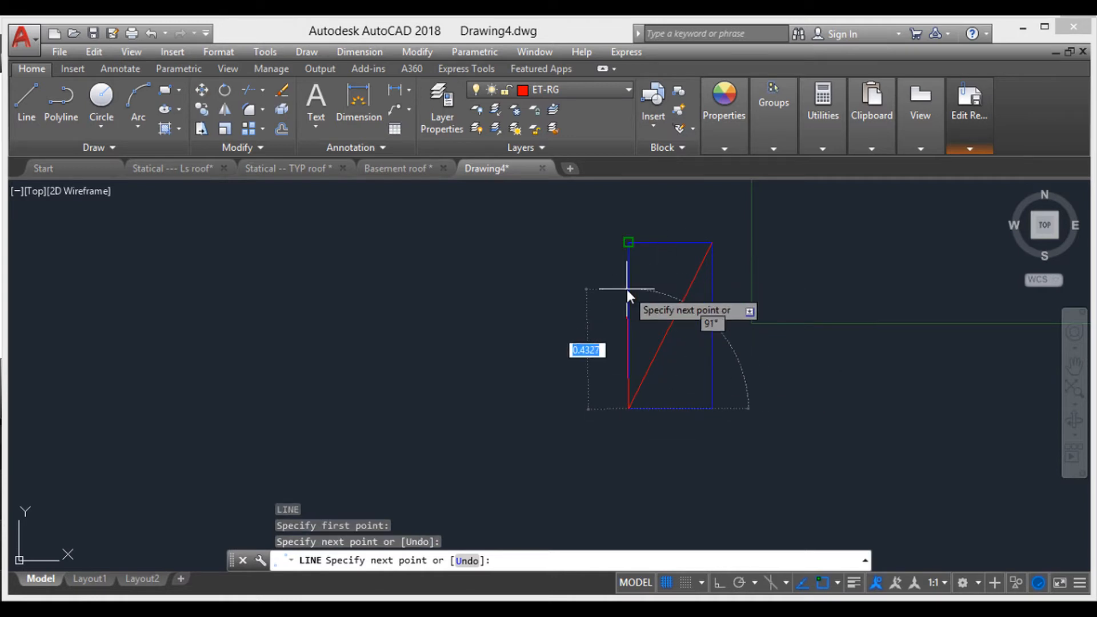
key("Escape")
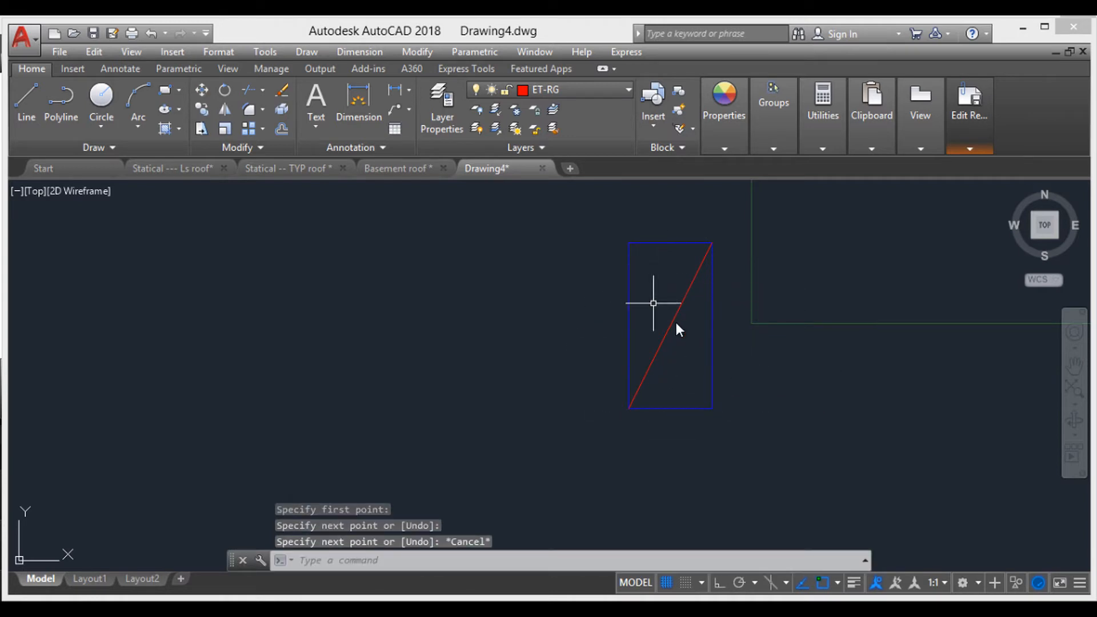
- Save the reference edits back to the col block definition and close the in-place editing session
scroll(737, 372, "down", 8)
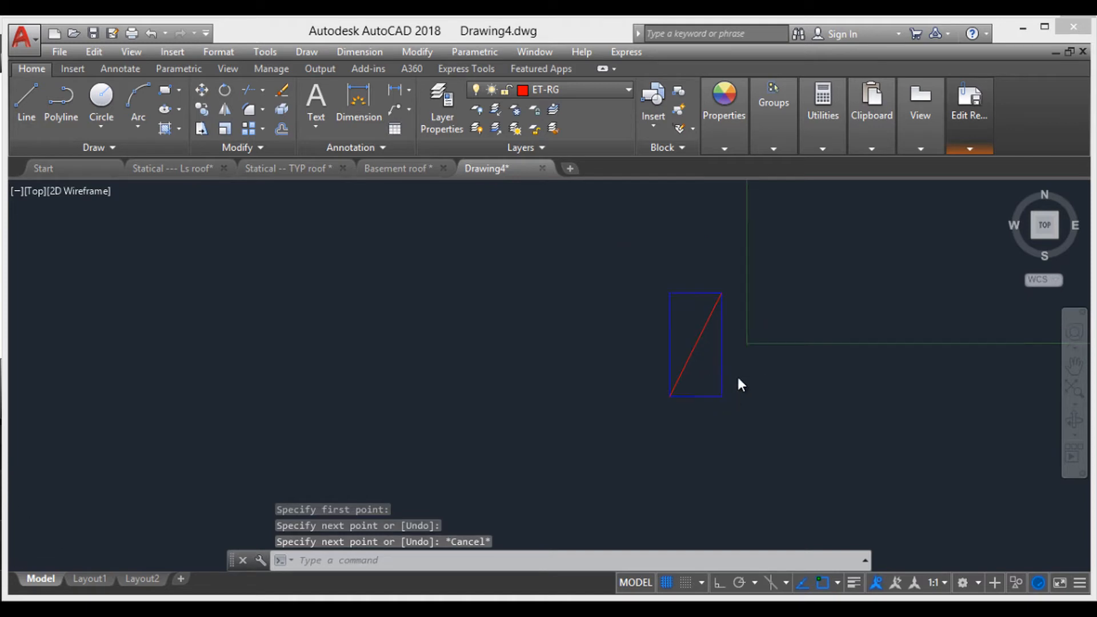
middle_click_drag(733, 377, 657, 332)
scroll(659, 313, "up", 2)
scroll(705, 394, "down", 3)
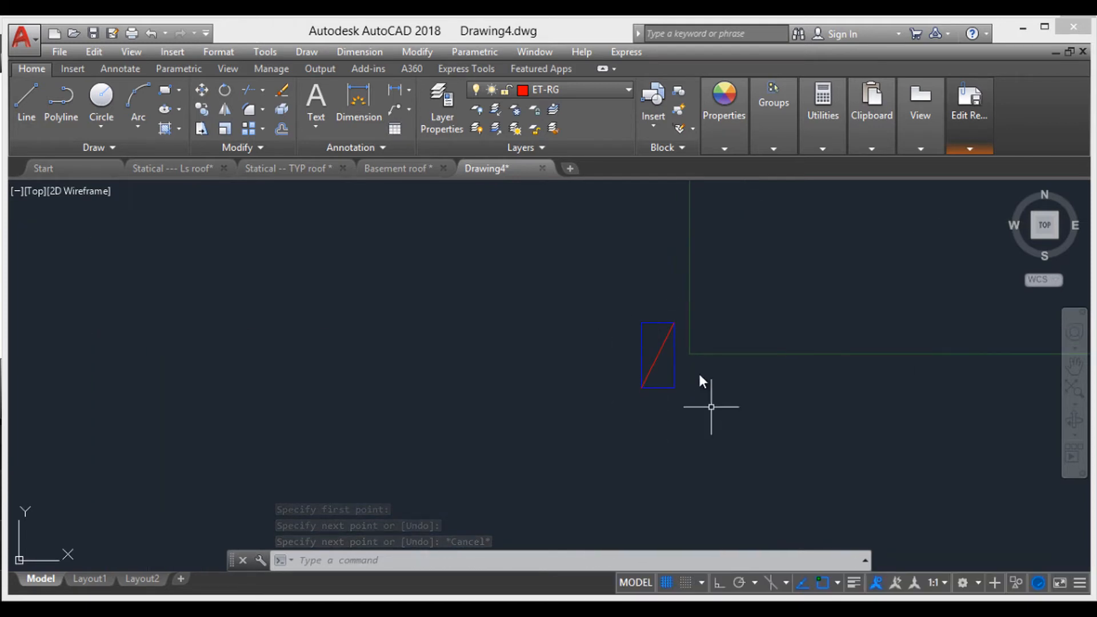
scroll(697, 389, "up", 4)
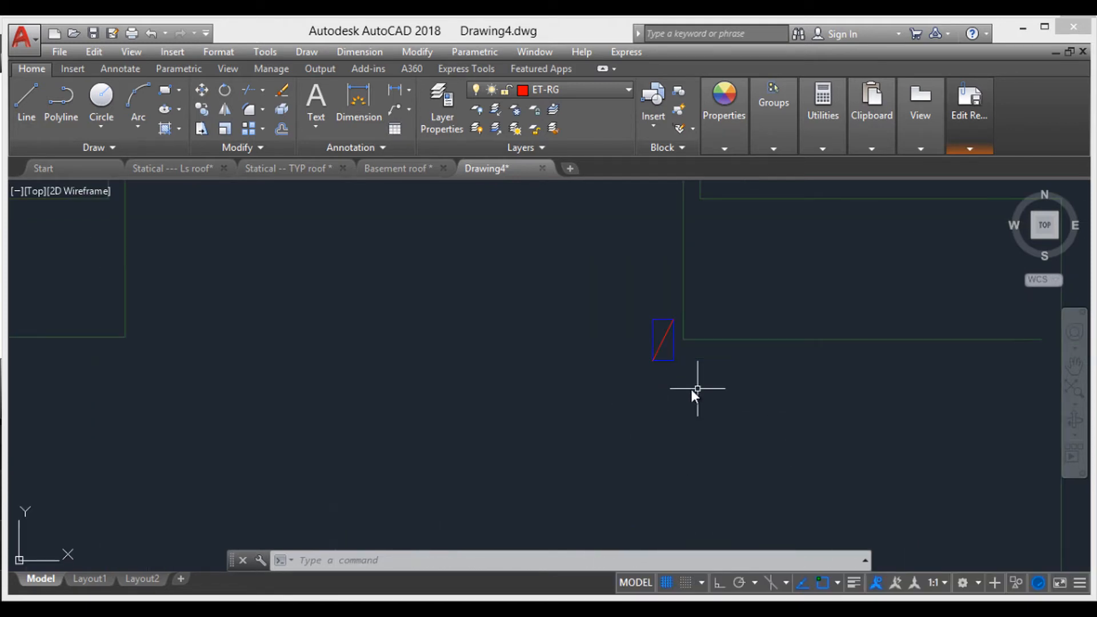
mouse_move(950, 143)
left_click(673, 345)
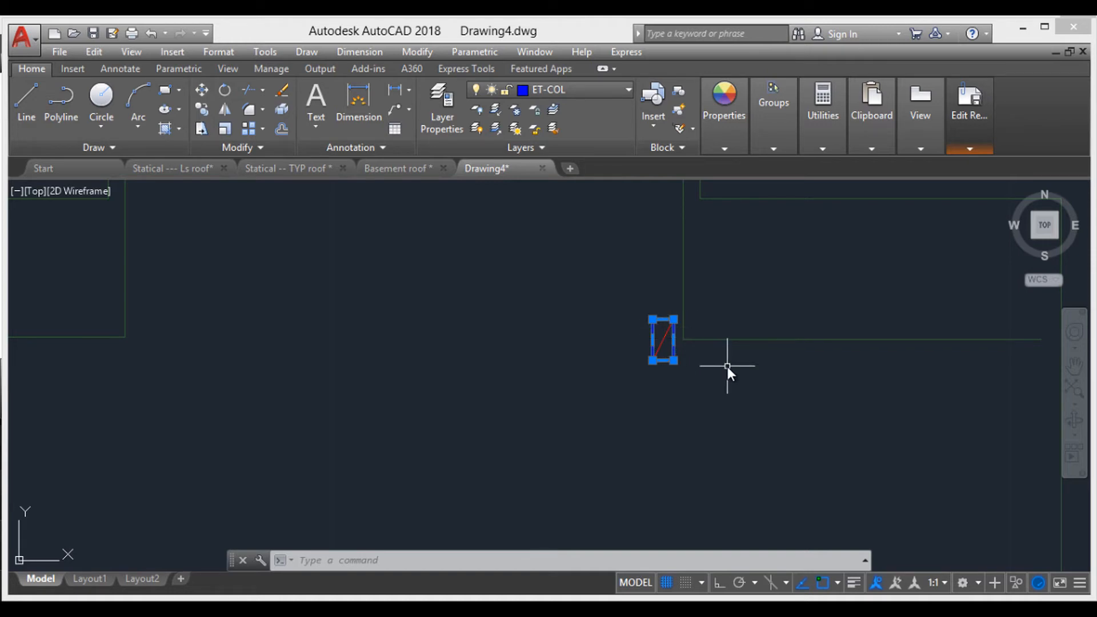
key("Escape")
left_click(971, 146)
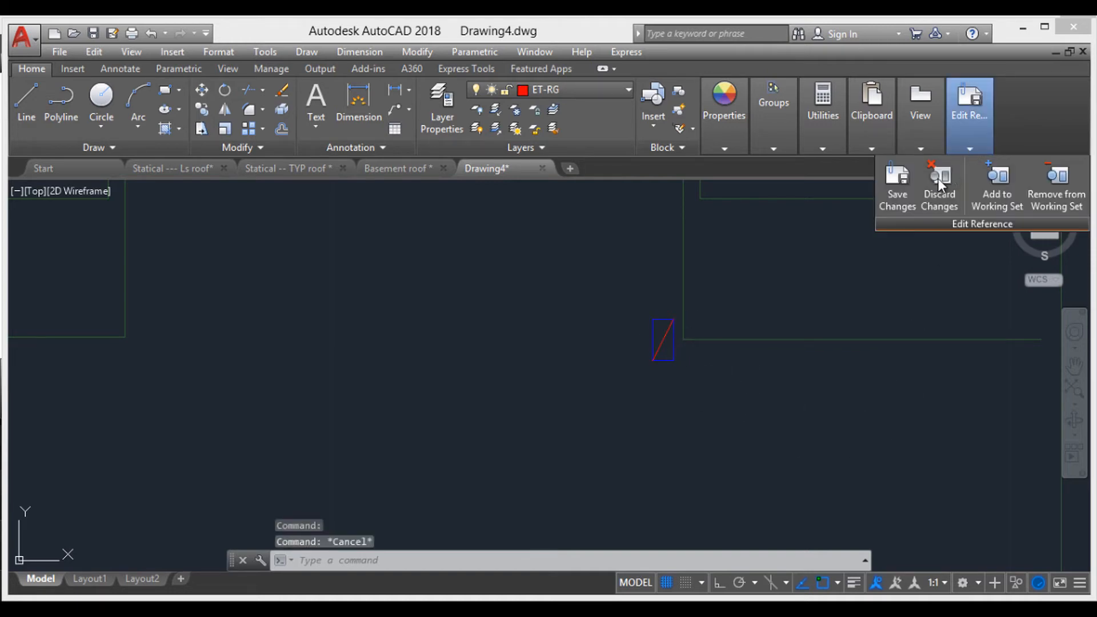
left_click(891, 185)
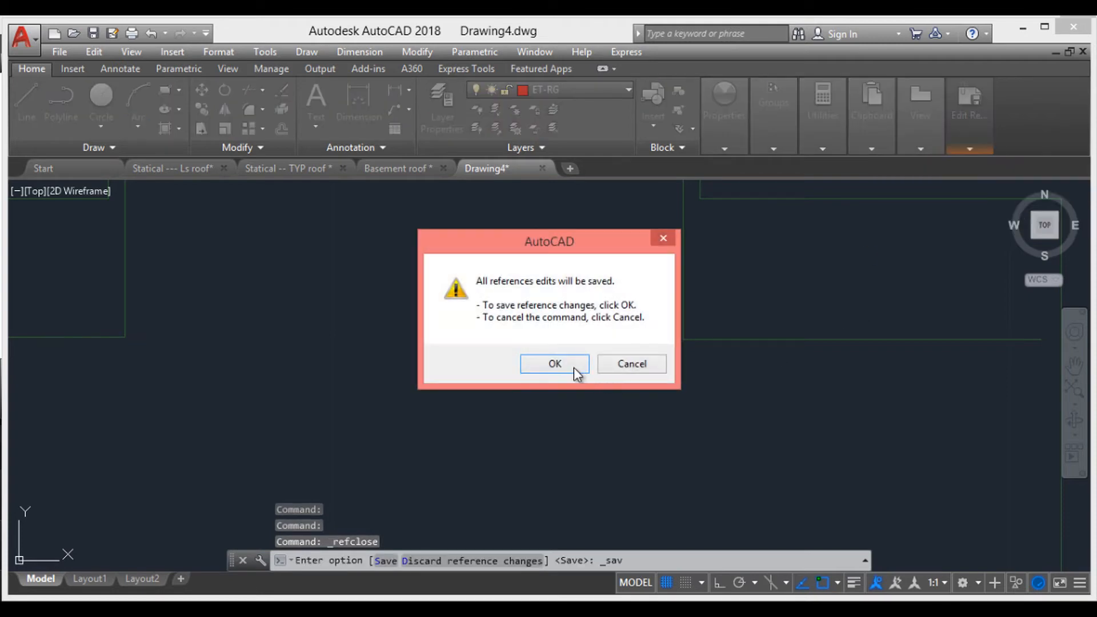
left_click(573, 367)
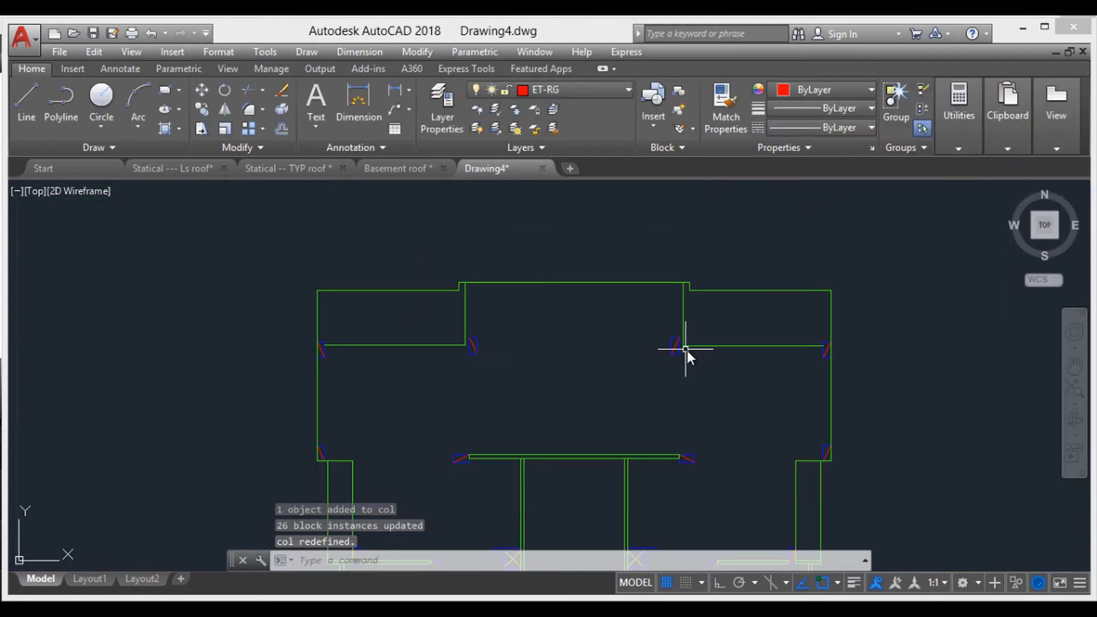
- Draw the opposite diagonal on layer ET-RG across the column at the right end of the upper horizontal beam, outside the block
middle_click_drag(734, 298, 733, 299)
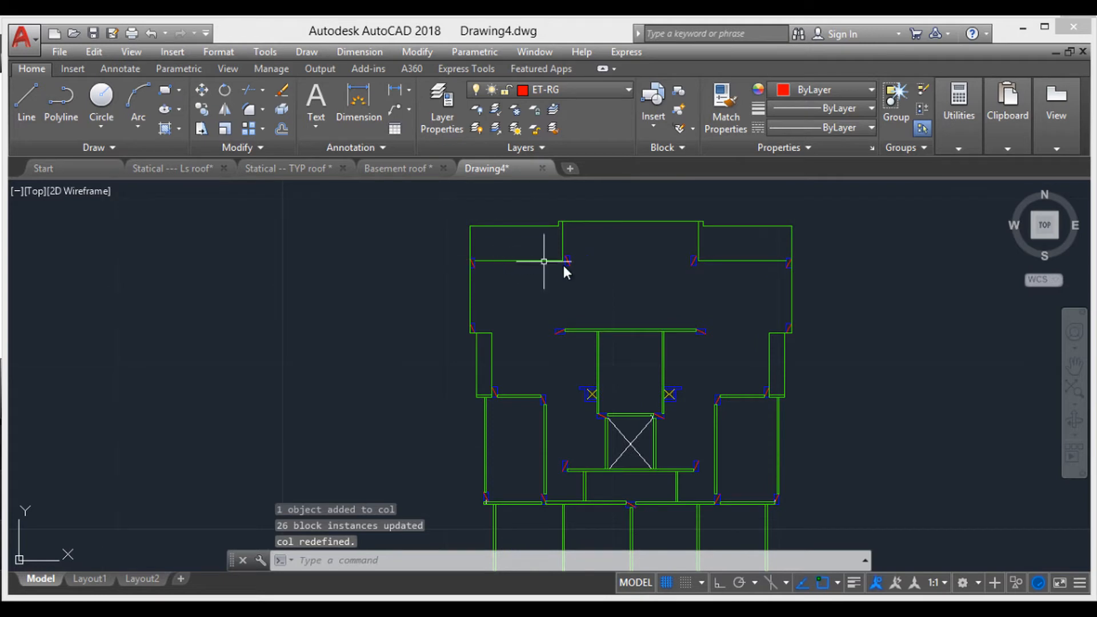
scroll(563, 263, "up", 2)
scroll(565, 266, "up", 5)
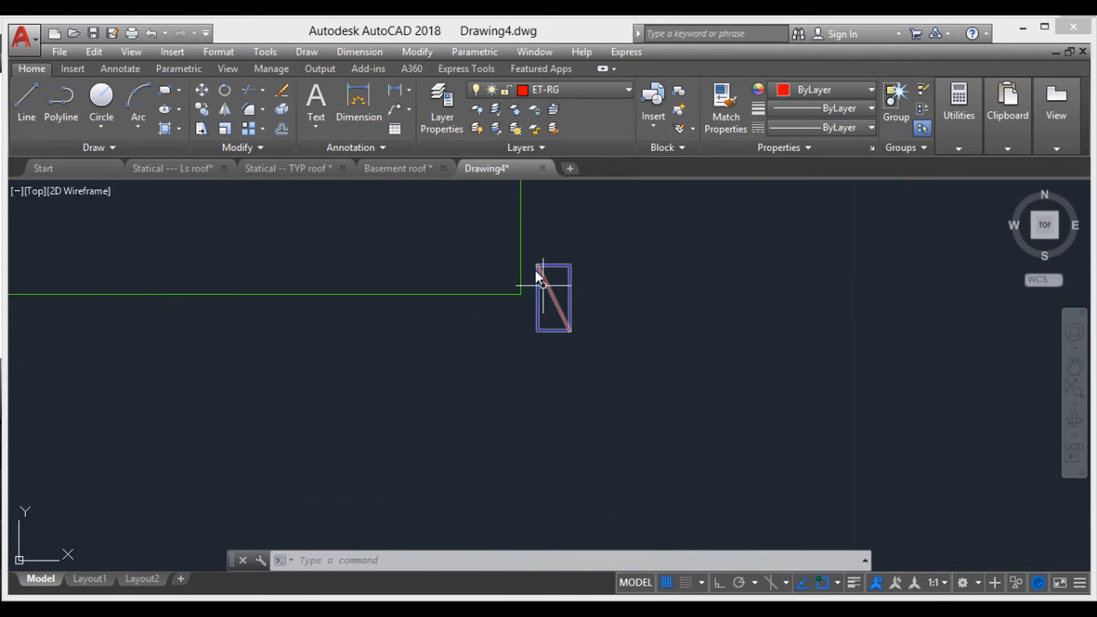
scroll(685, 360, "down", 8)
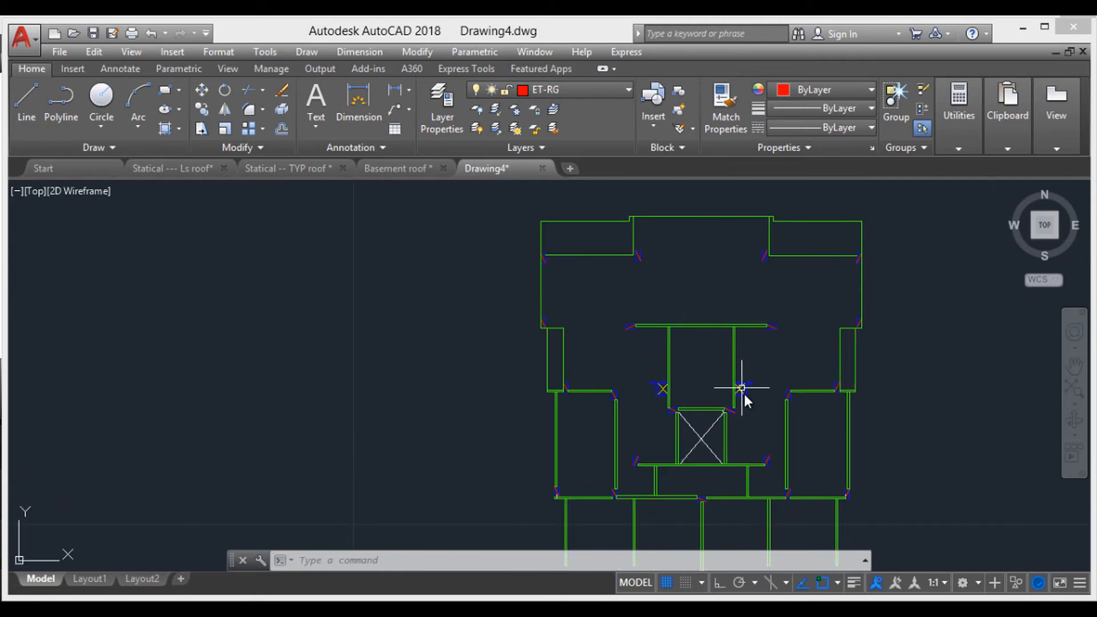
scroll(743, 392, "up", 8)
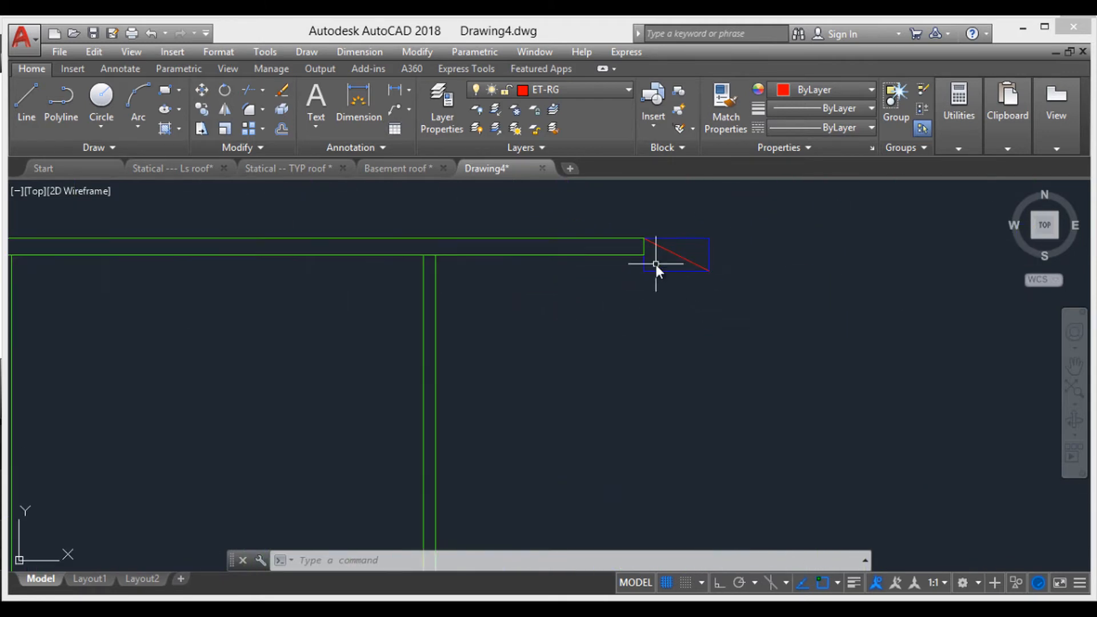
scroll(694, 364, "up", 2)
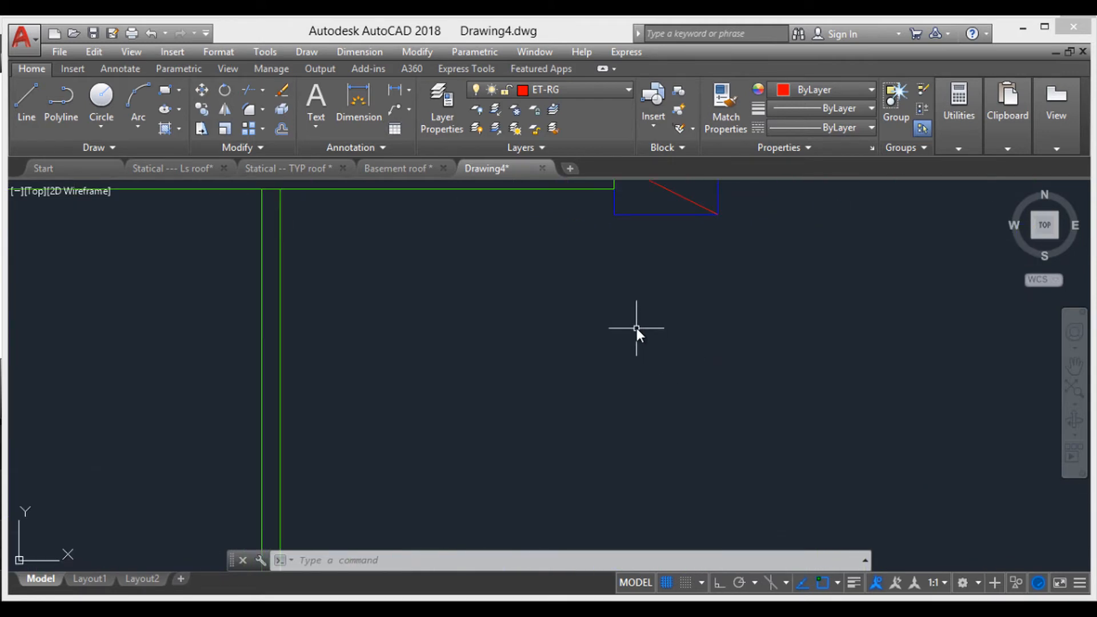
middle_click_drag(632, 273, 662, 350)
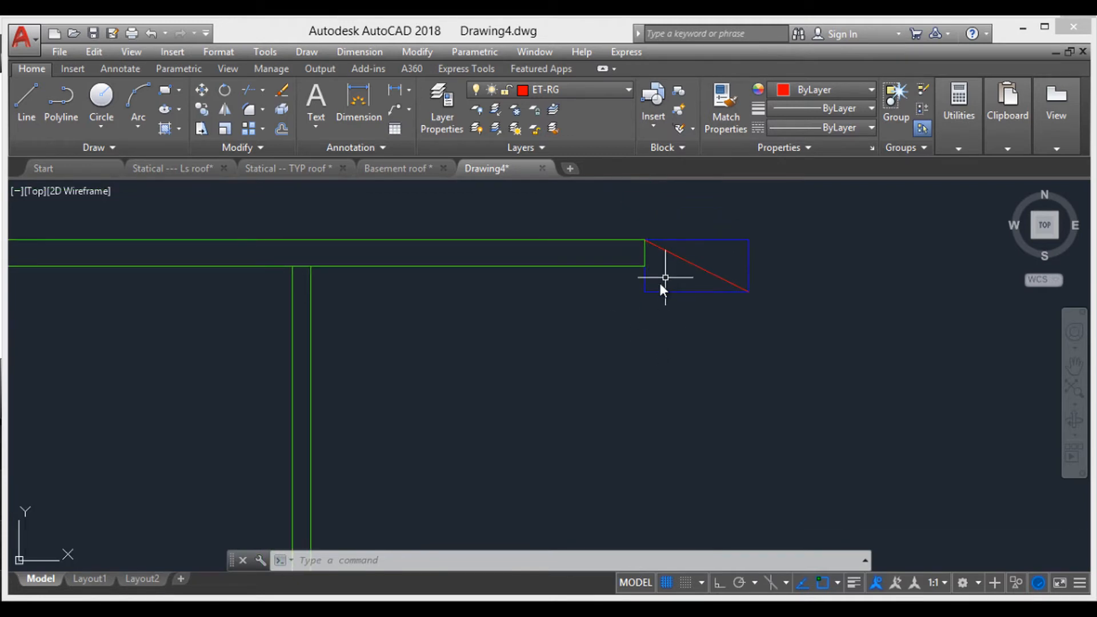
type("l")
key("Return")
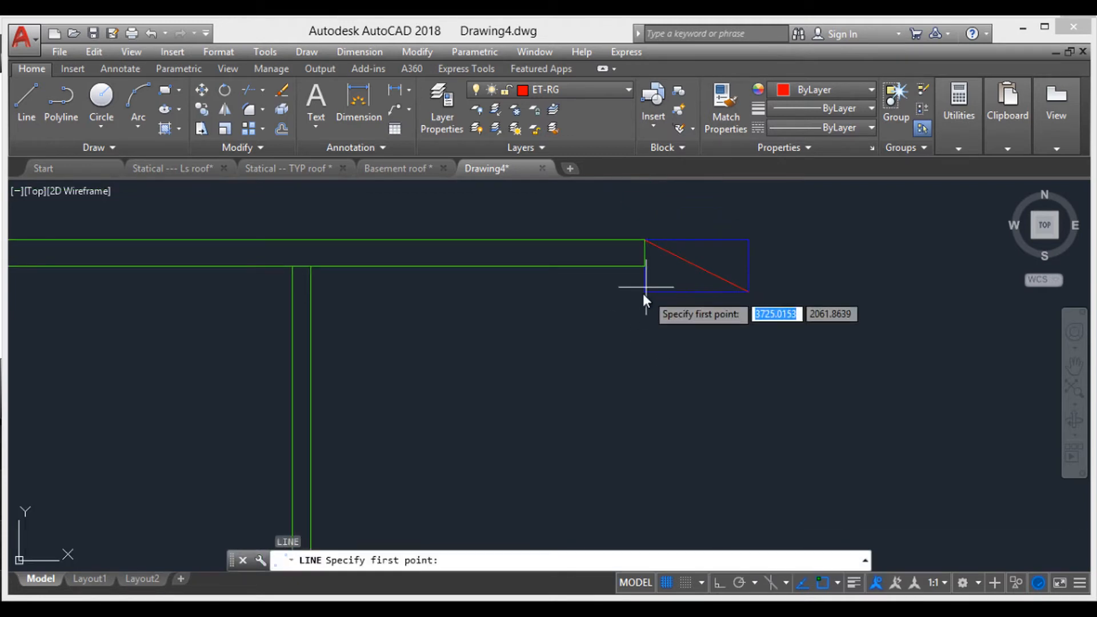
left_click(644, 291)
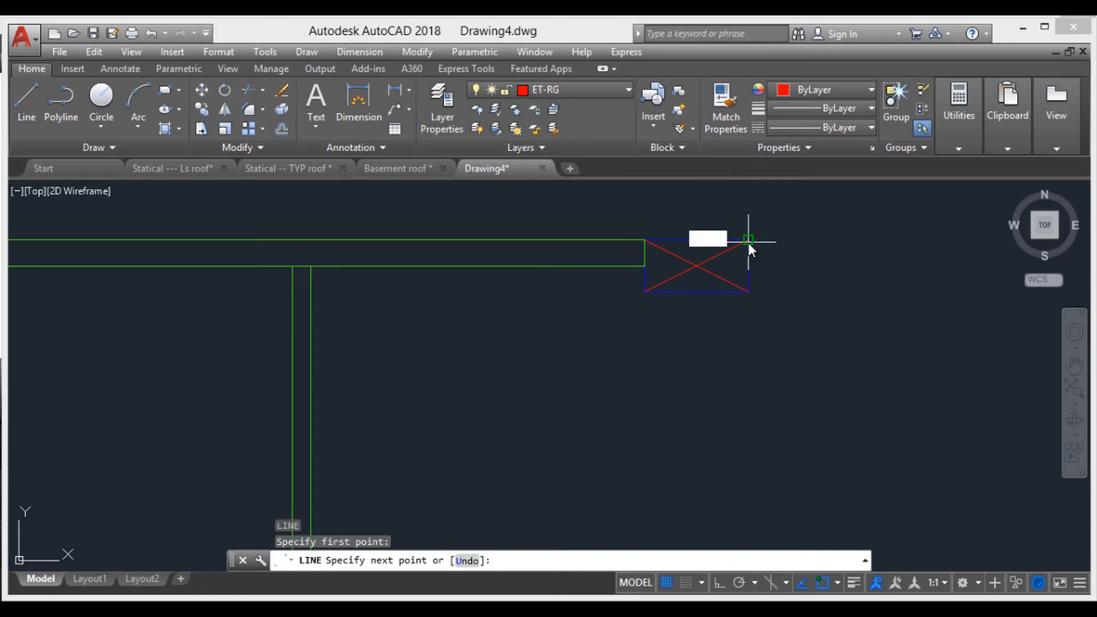
key("Escape")
key("Escape")
key("Escape")
- Delete the separate diagonal line drawn over that column, keeping only the block's own diagonal
scroll(701, 265, "up", 2)
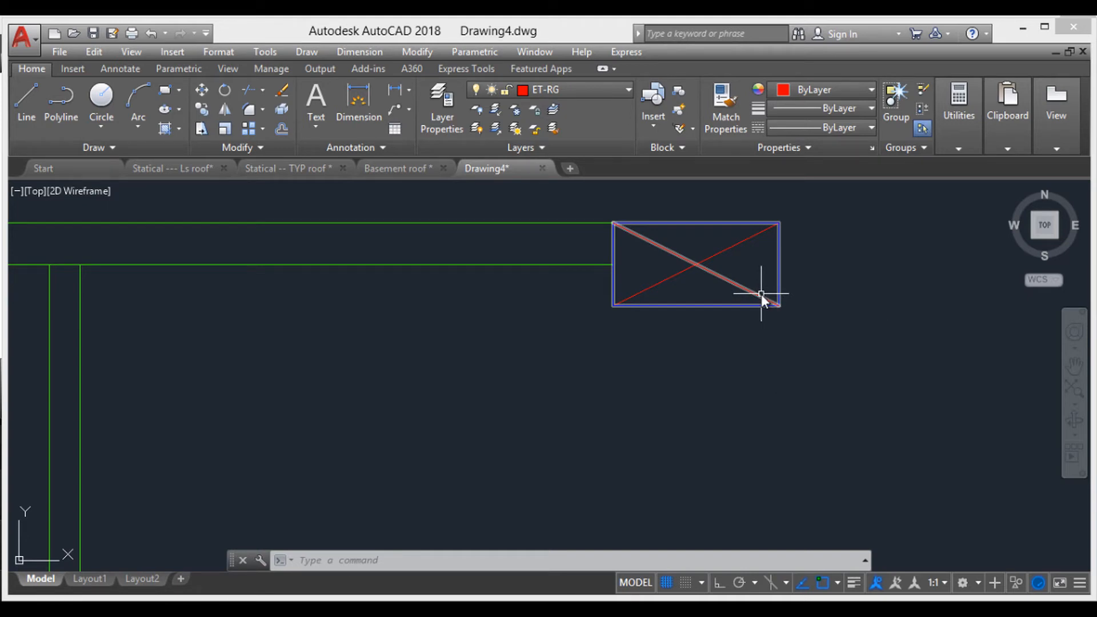
mouse_move(761, 295)
left_click(716, 255)
key("Delete")
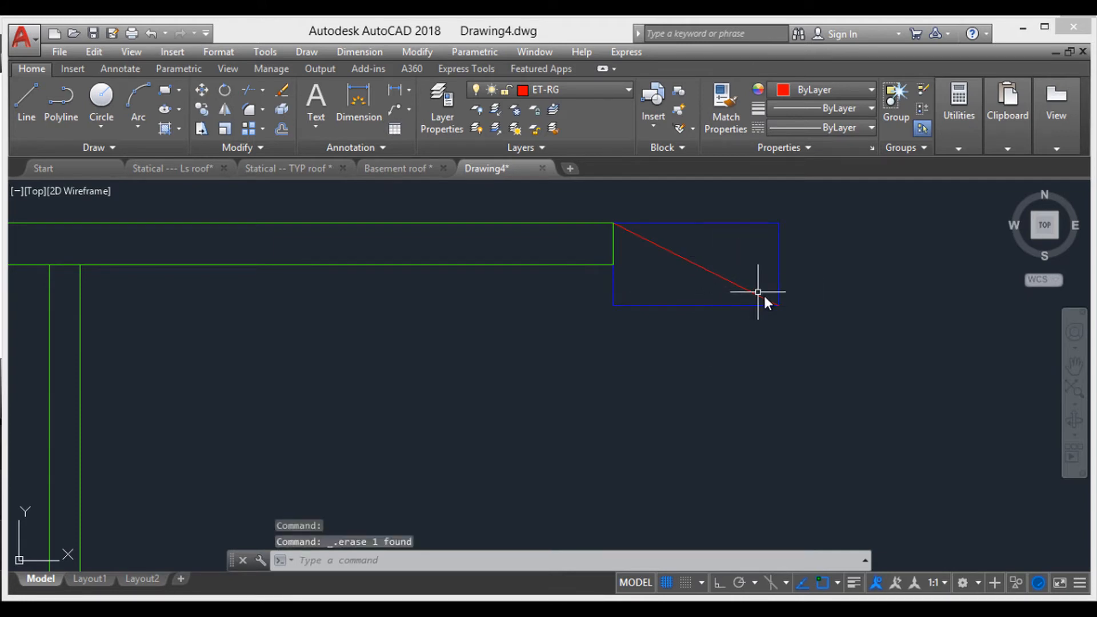
- Examine the diagonals of the redefined column blocks in the upper part of the plan, including the column beside the upper-right recess
scroll(765, 297, "down", 10)
scroll(765, 297, "down", 1)
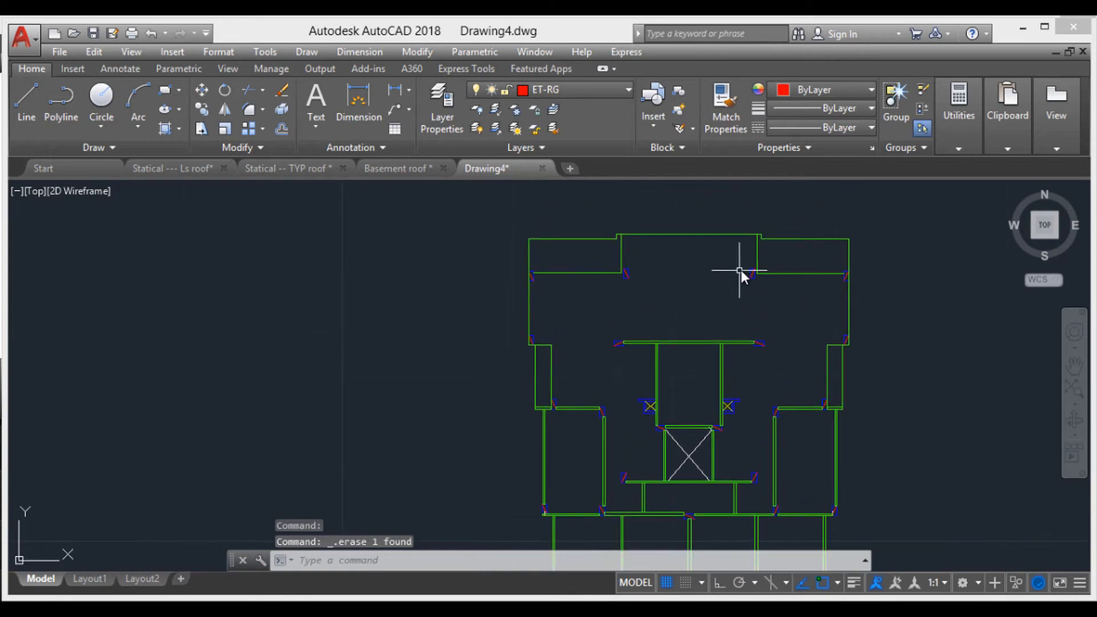
scroll(752, 272, "up", 6)
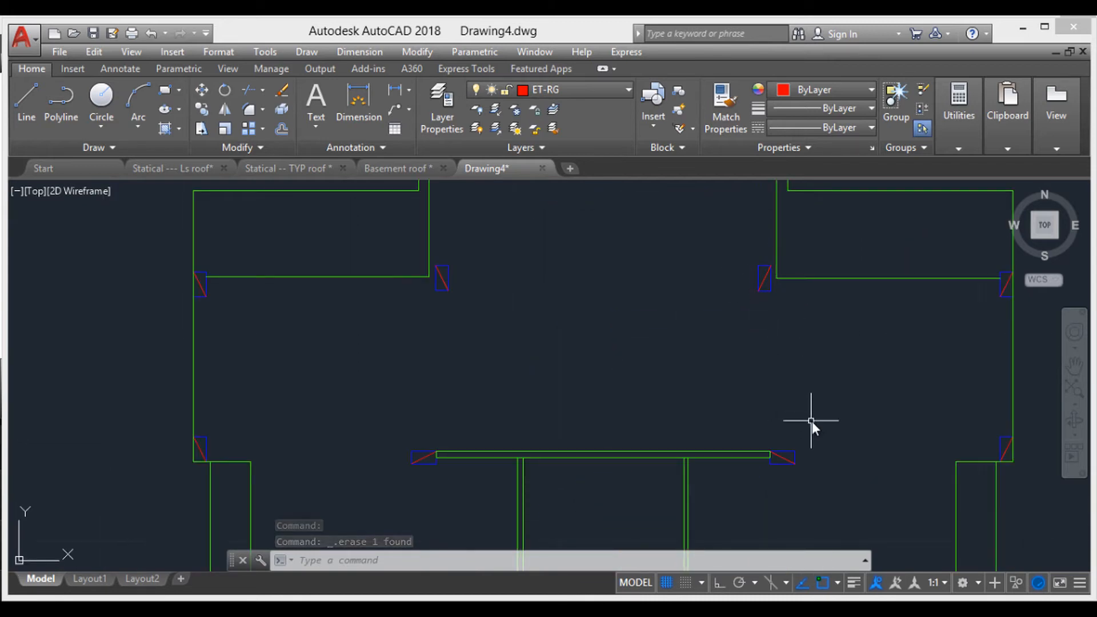
scroll(803, 409, "up", 2)
scroll(794, 388, "down", 2)
scroll(779, 388, "up", 3)
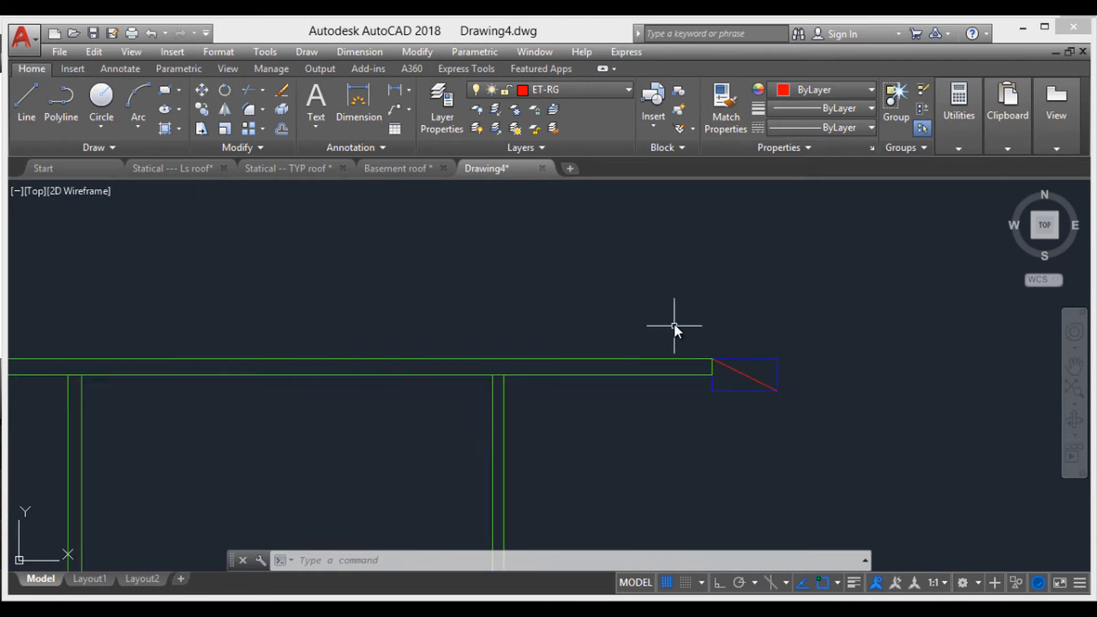
scroll(674, 323, "down", 2)
middle_click_drag(675, 323, 723, 445)
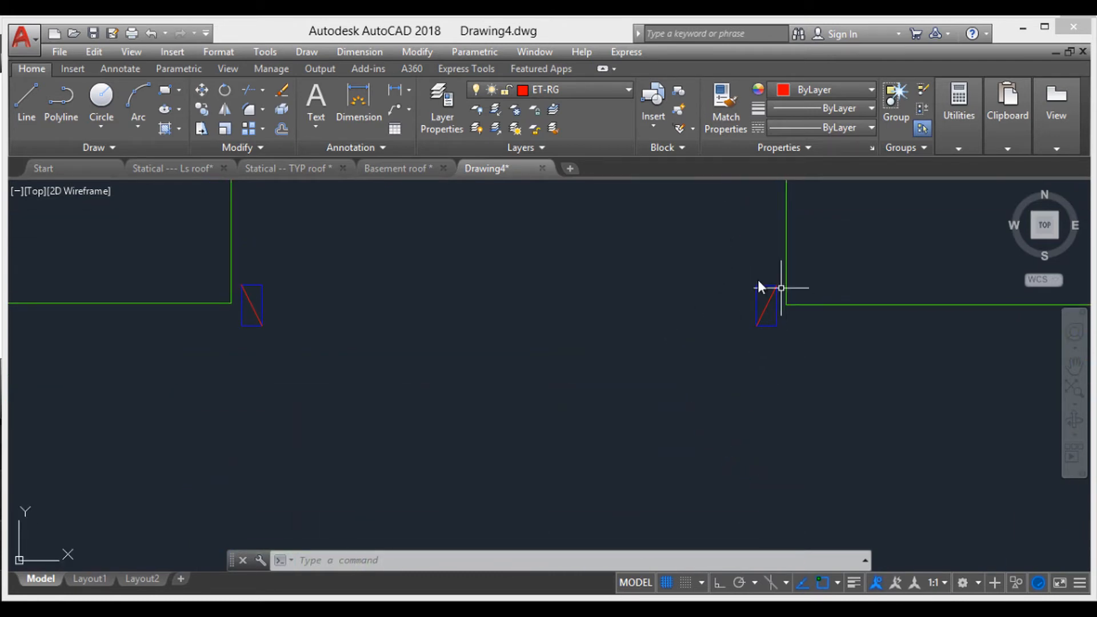
scroll(768, 310, "up", 2)
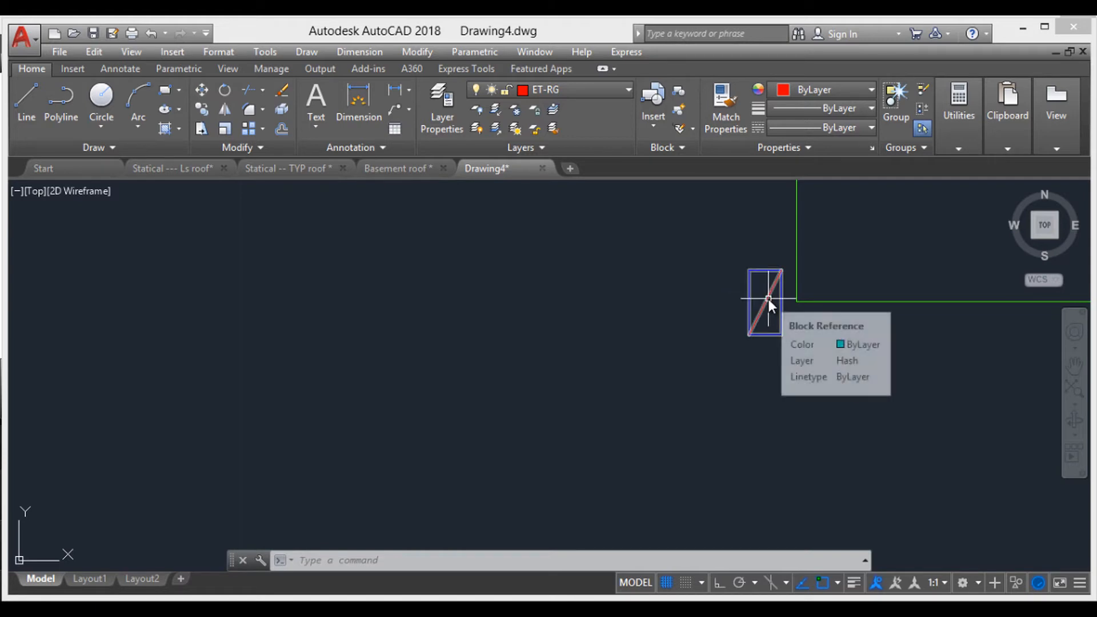
- Examine the diagonals of the column blocks across the plan, from the upper recess columns down to the lower beams
scroll(797, 406, "down", 5)
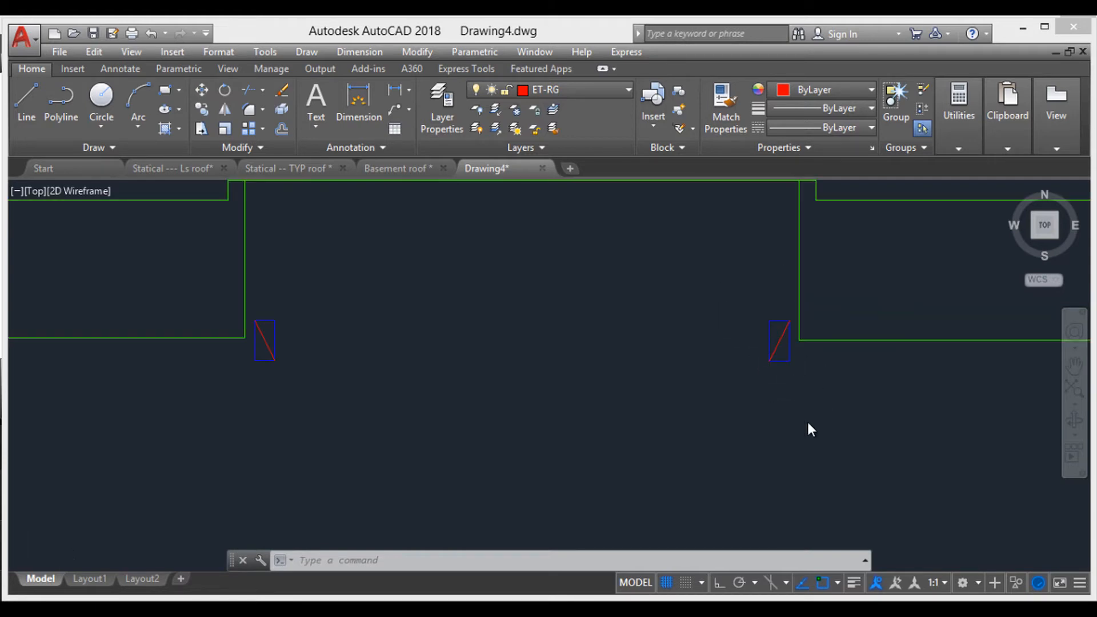
scroll(791, 394, "up", 5)
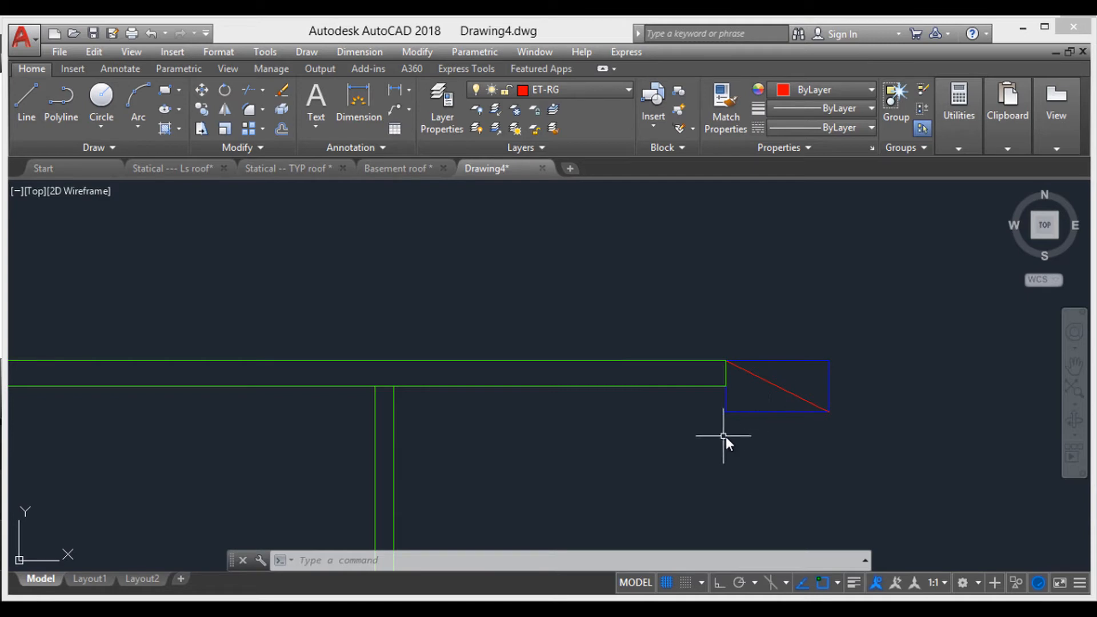
scroll(708, 356, "down", 5)
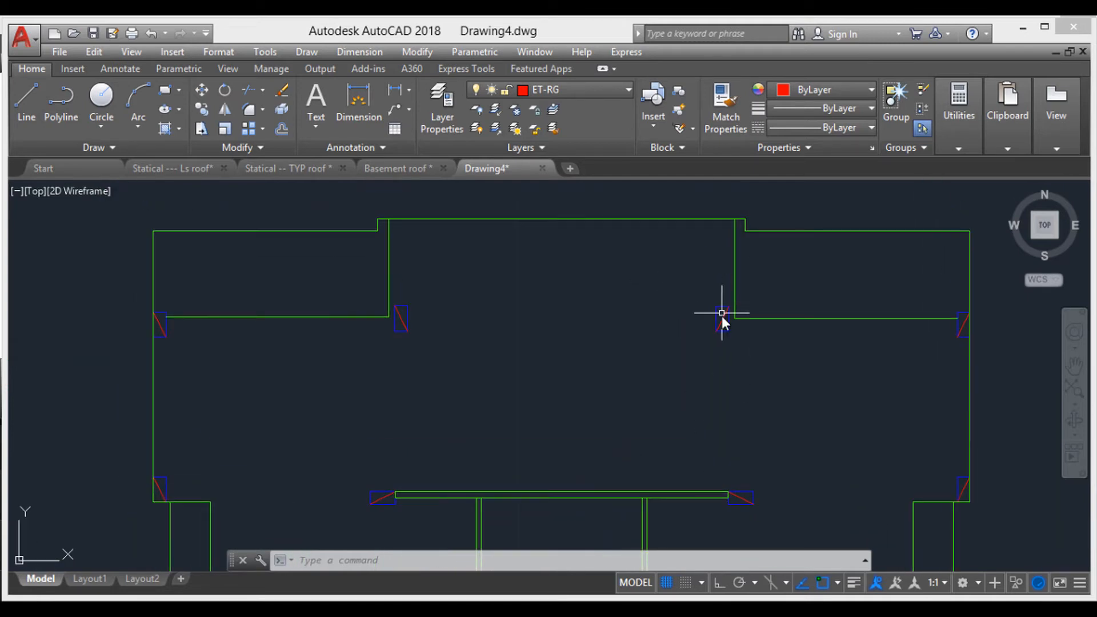
scroll(722, 316, "up", 8)
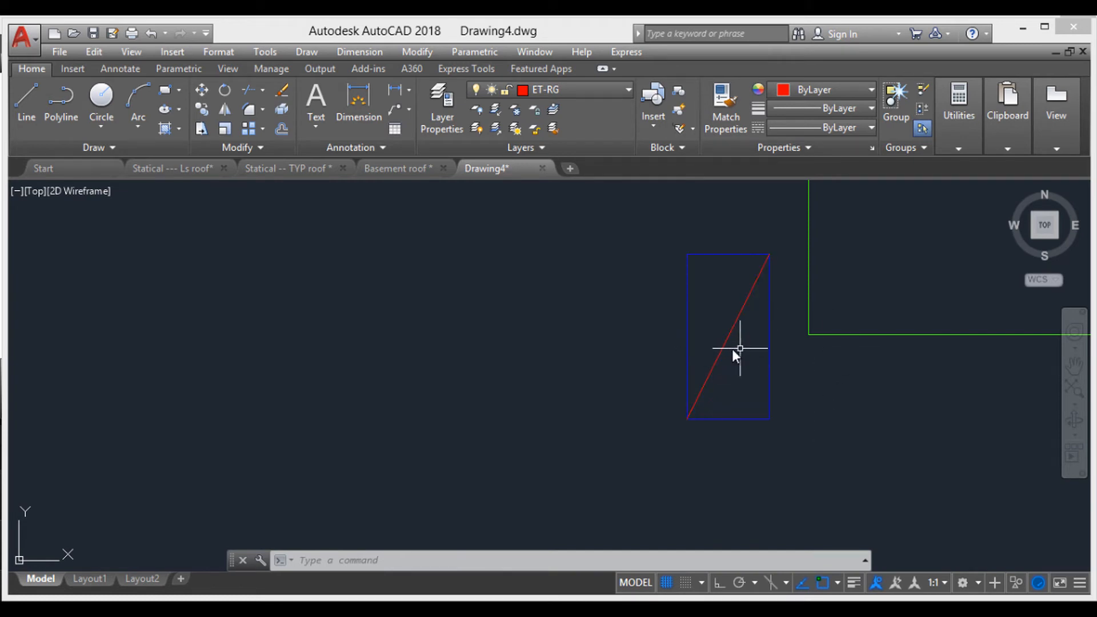
scroll(714, 349, "down", 3)
scroll(709, 348, "down", 5)
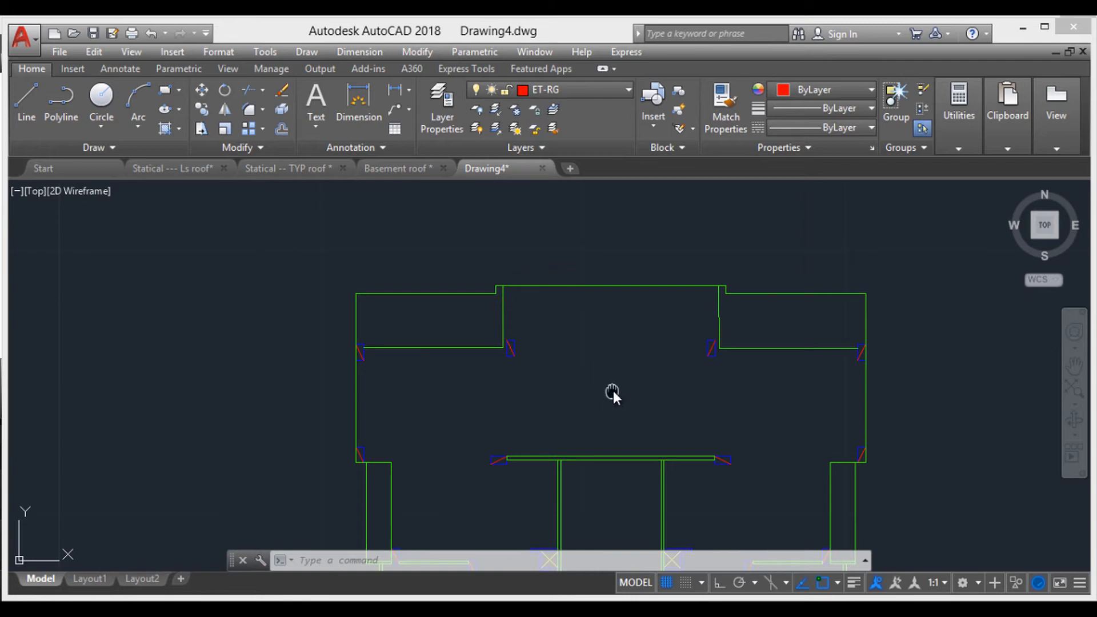
middle_click_drag(612, 391, 625, 314)
middle_click_drag(674, 393, 672, 318)
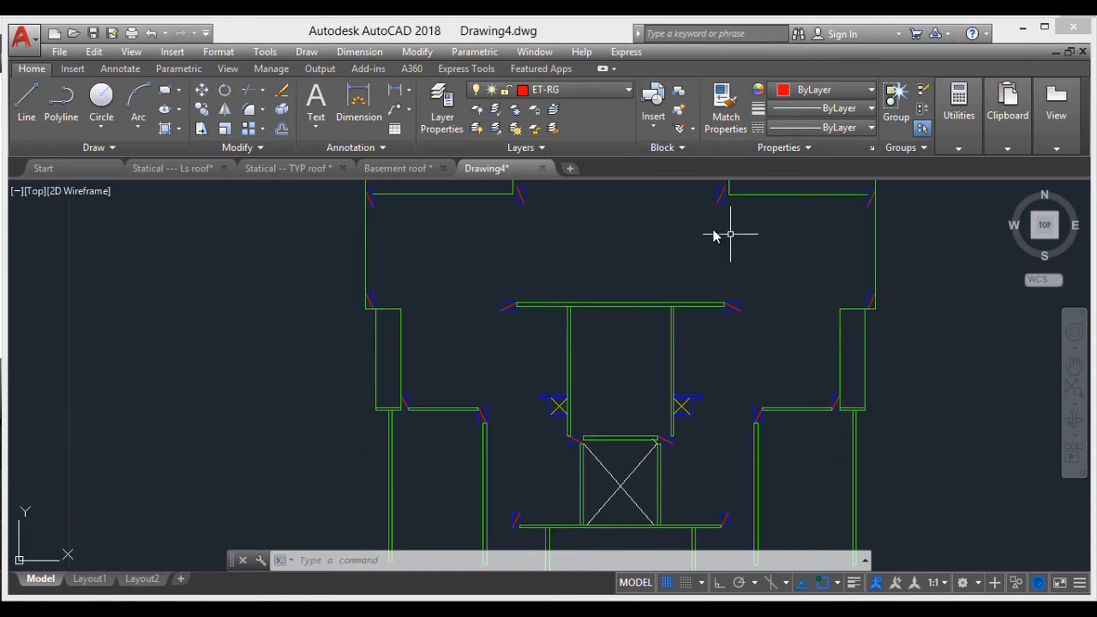
scroll(688, 404, "down", 2)
middle_click_drag(670, 378, 602, 250)
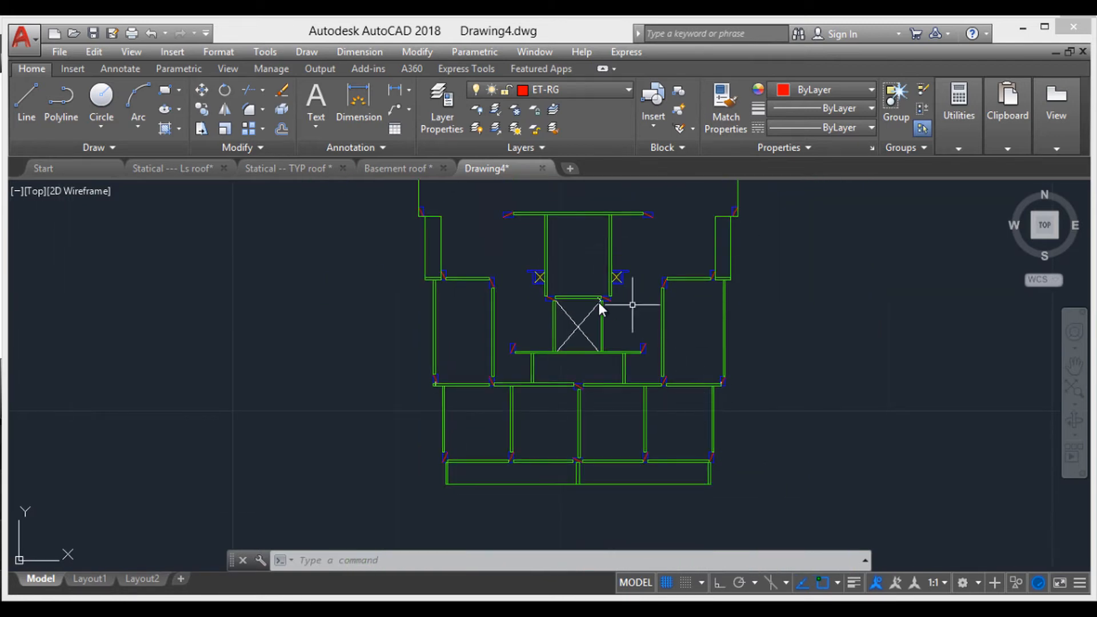
middle_click_drag(575, 291, 619, 388)
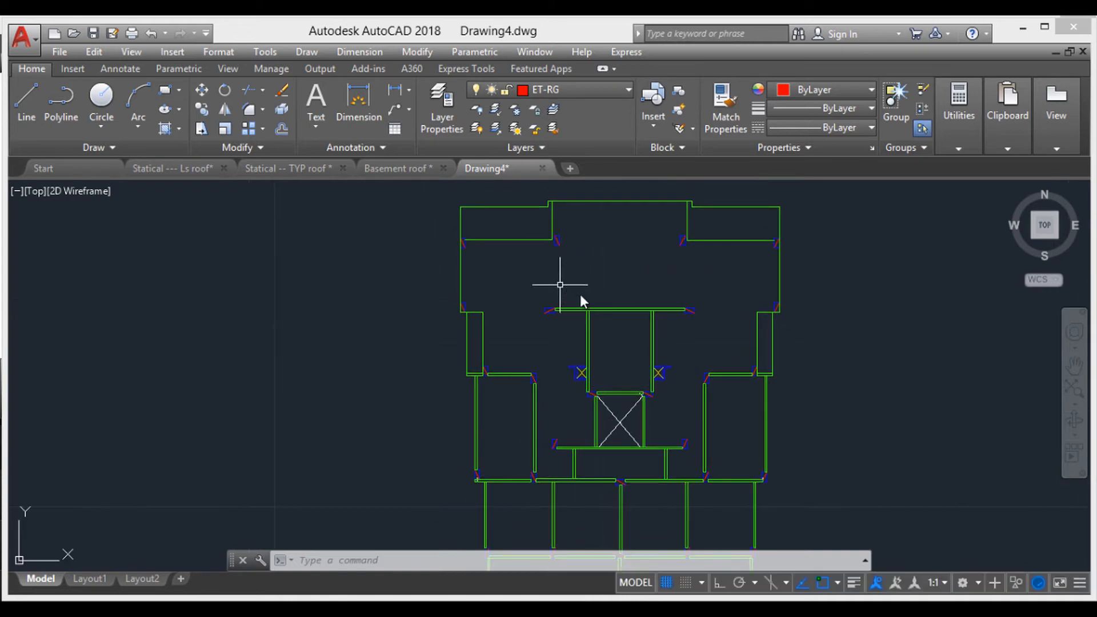
scroll(657, 320, "up", 2)
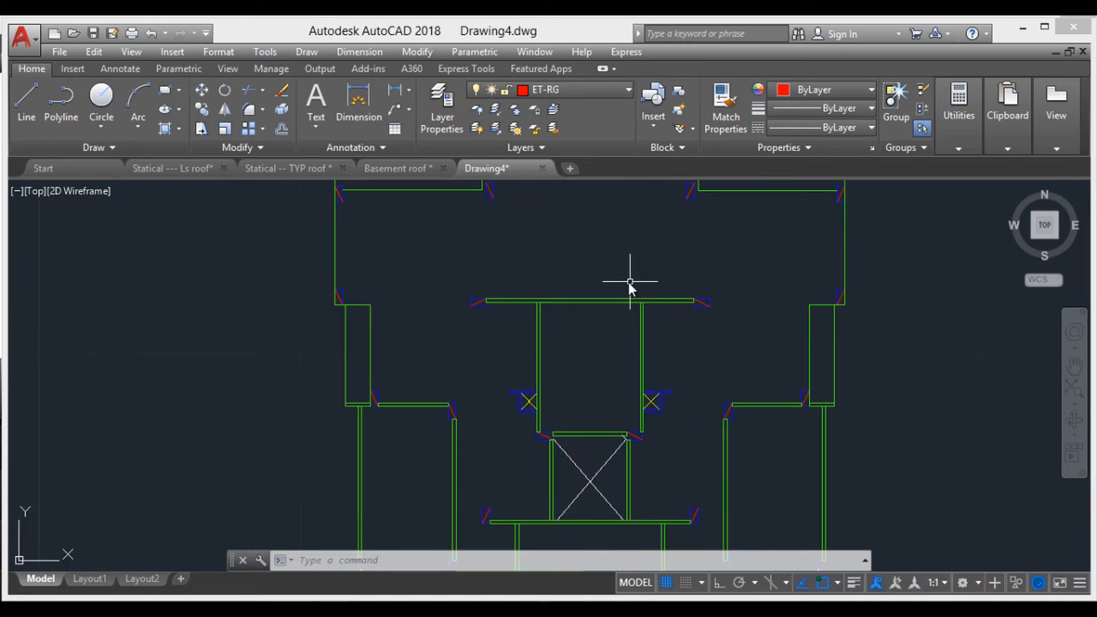
- Review the drawing's layer list and the beams between the columns in the middle and lower plan
middle_click_drag(628, 282, 671, 362)
left_click(603, 92)
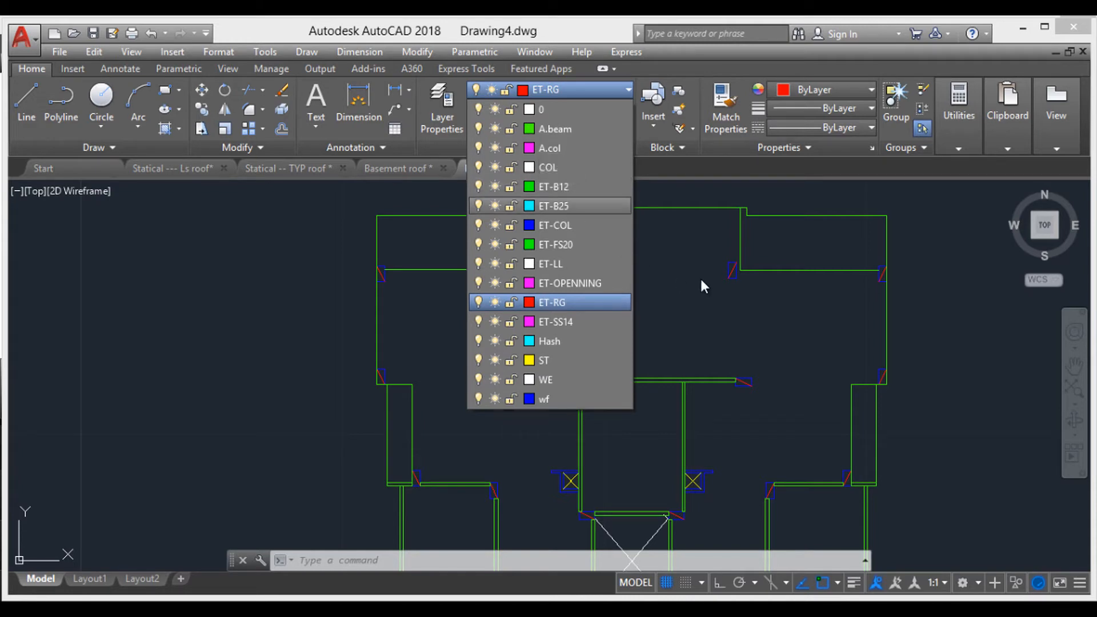
left_click(672, 277)
middle_click_drag(670, 386, 664, 249)
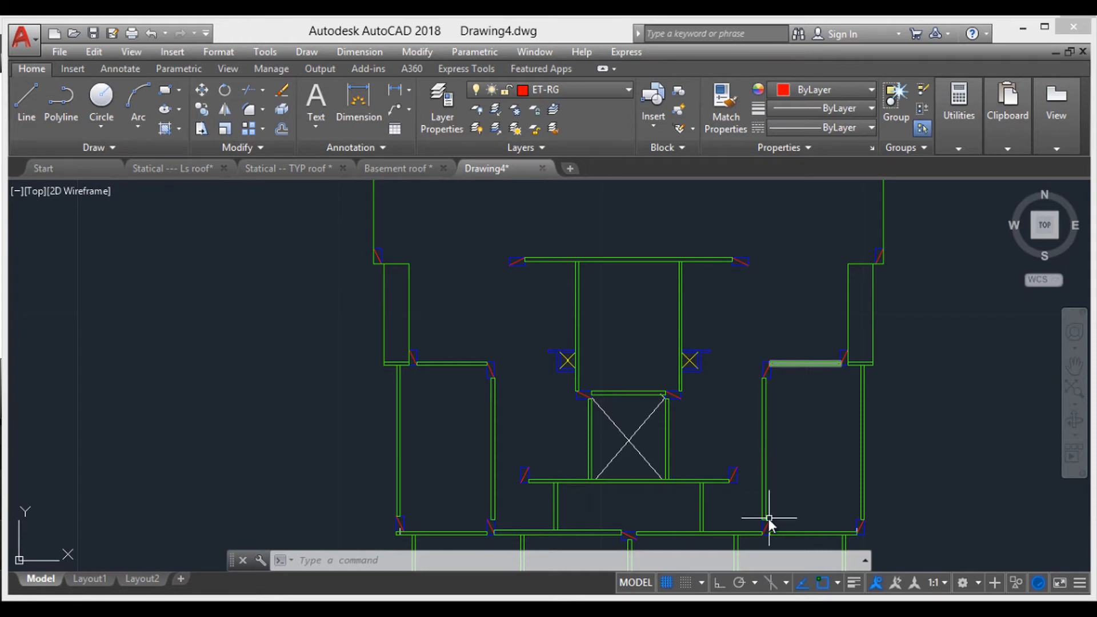
middle_click_drag(688, 469, 577, 348)
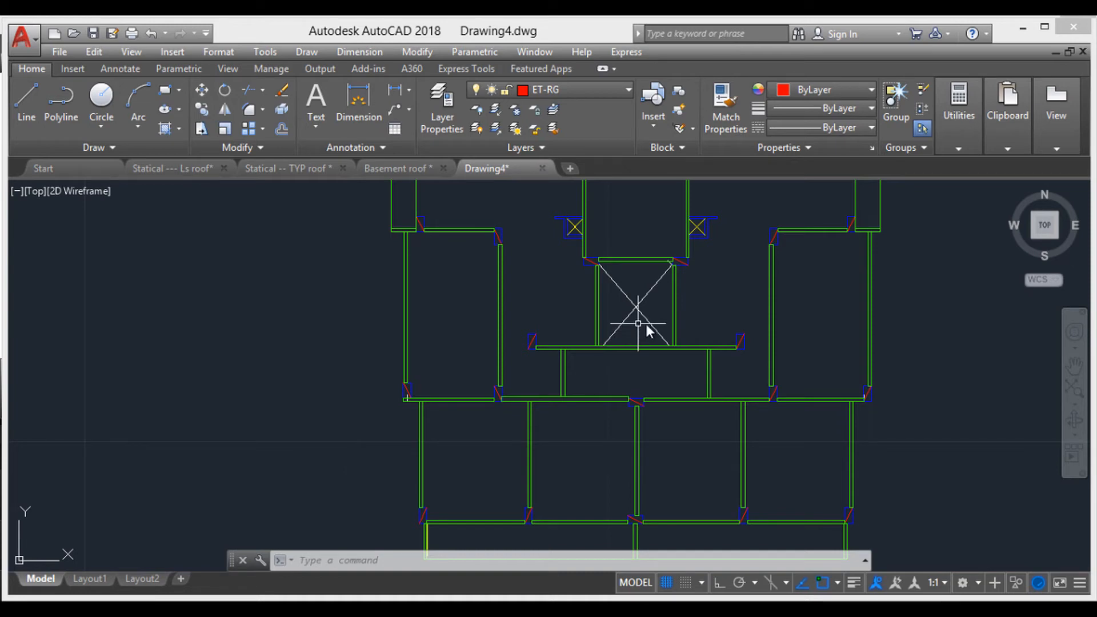
middle_click_drag(670, 297, 681, 365)
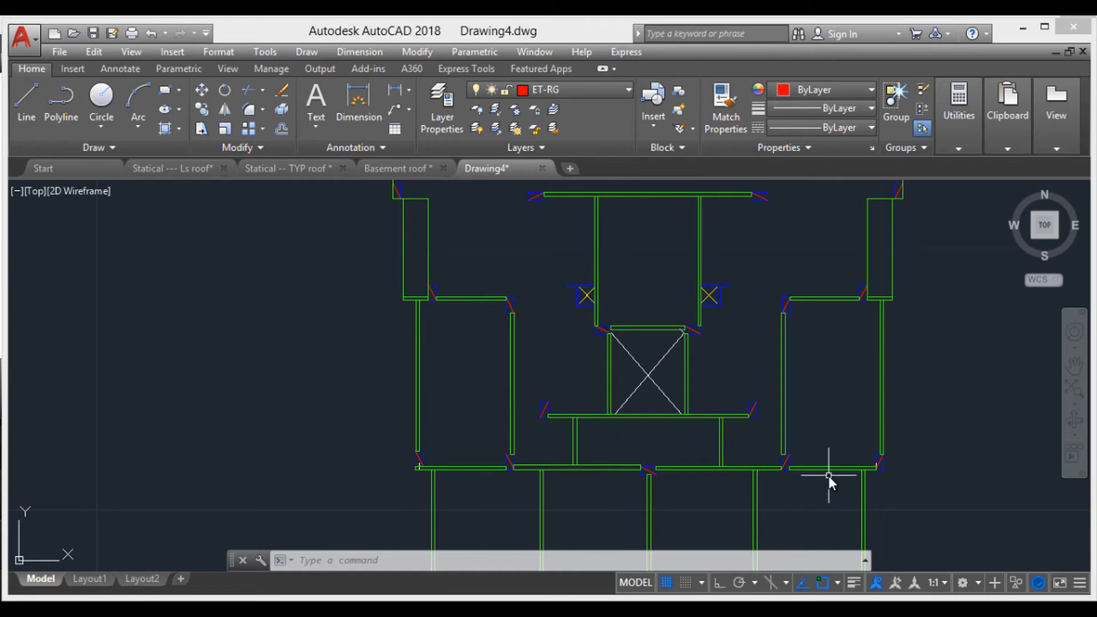
- Make ET-B25 the current layer for the upper horizontal beam
left_click(582, 93)
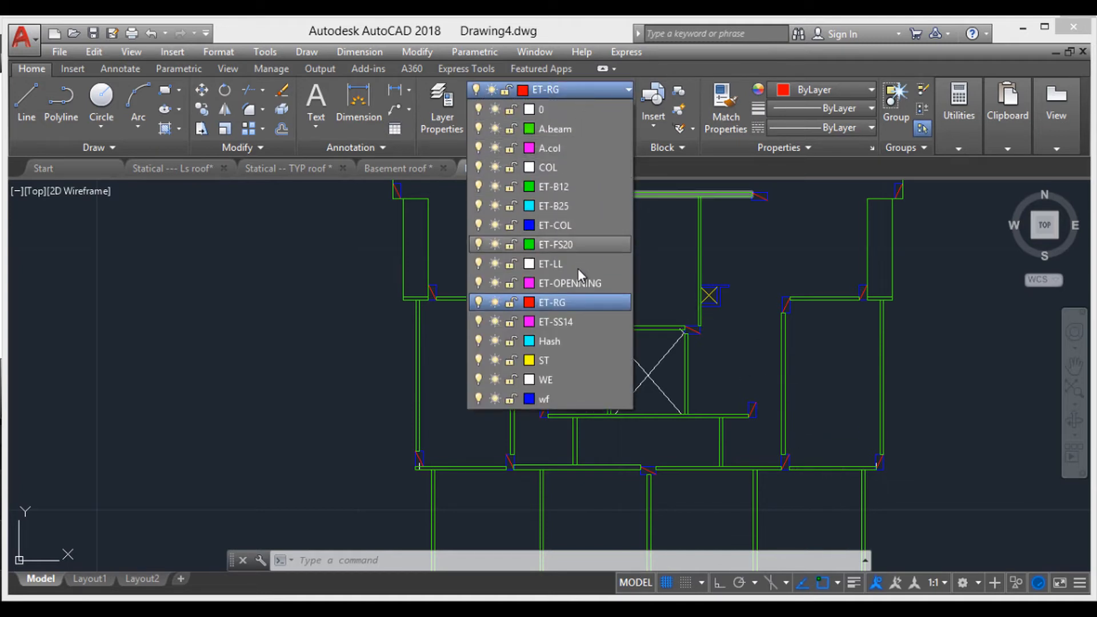
left_click(562, 207)
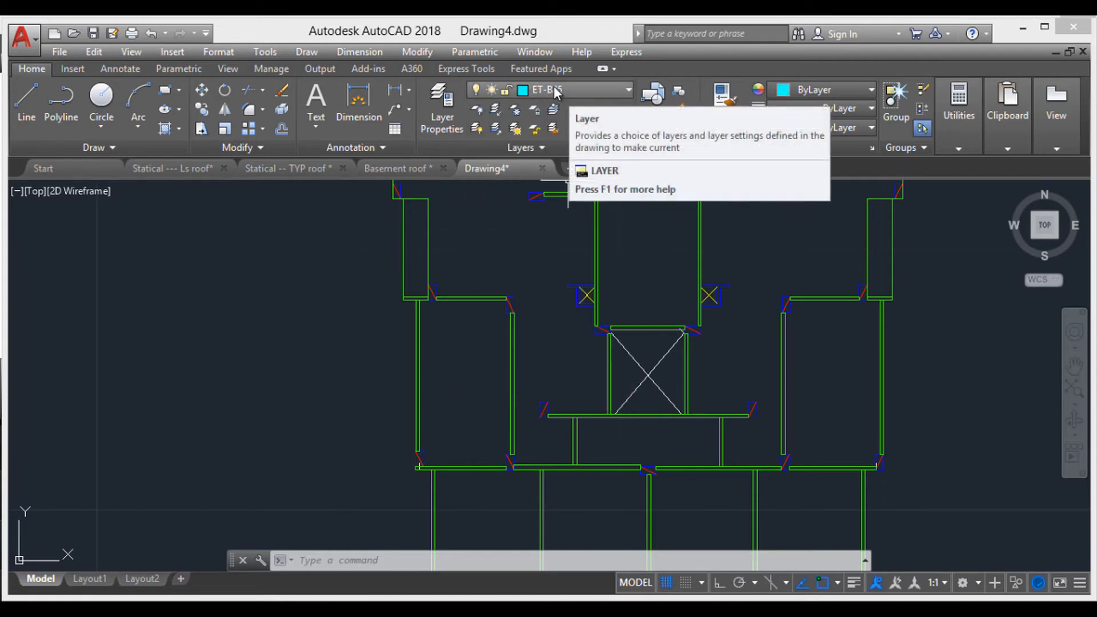
scroll(593, 311, "up", 2)
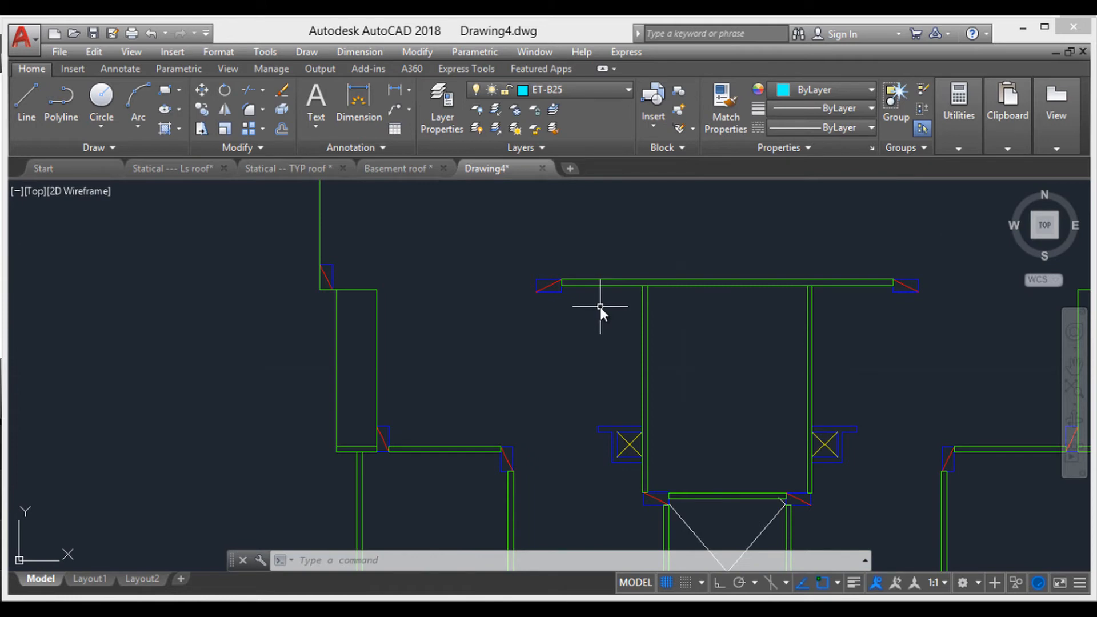
scroll(590, 286, "up", 3)
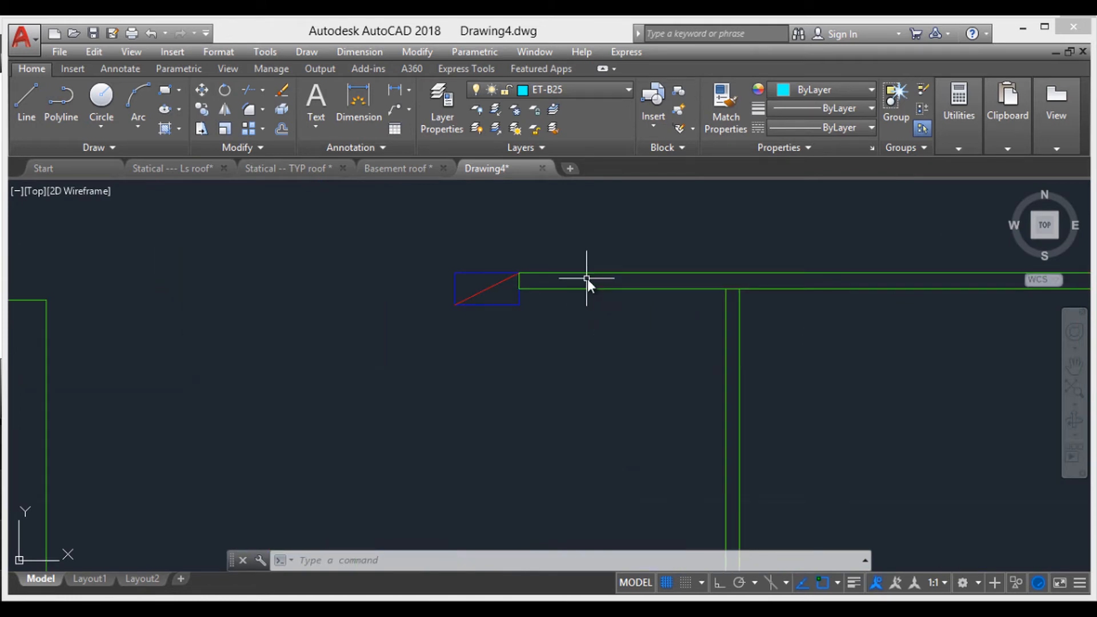
- Consult the Dxf_file.jnt notes in Windows Journal on how beams are represented in AutoCAD and ETABS, and return to the drawing
mouse_move(215, 608)
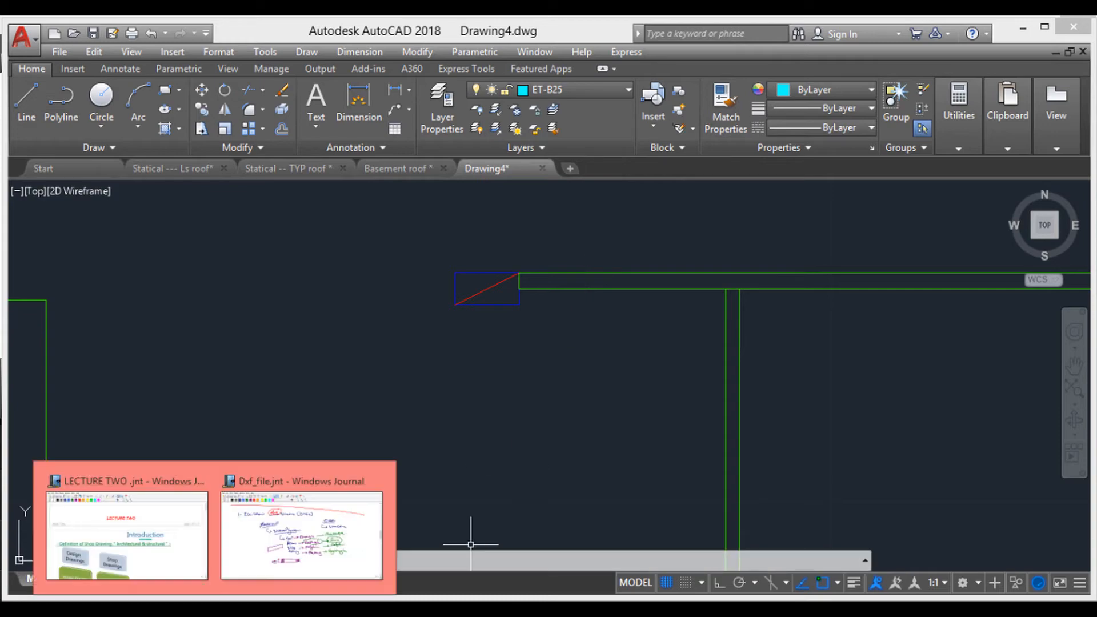
left_click(306, 537)
scroll(571, 490, "down", 8)
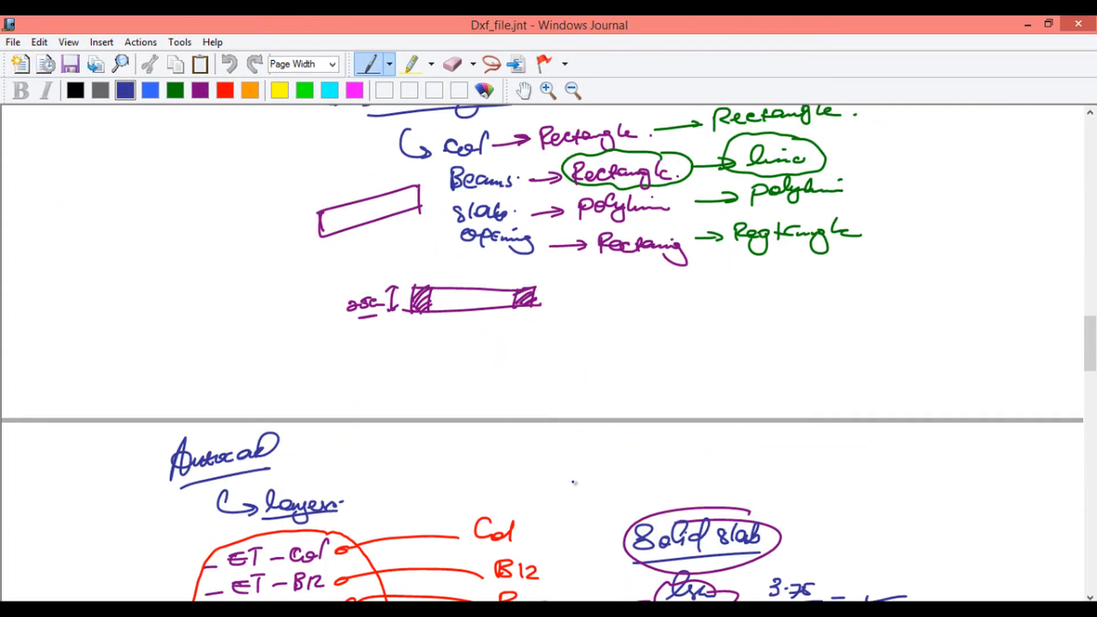
left_click_drag(1085, 382, 1091, 330)
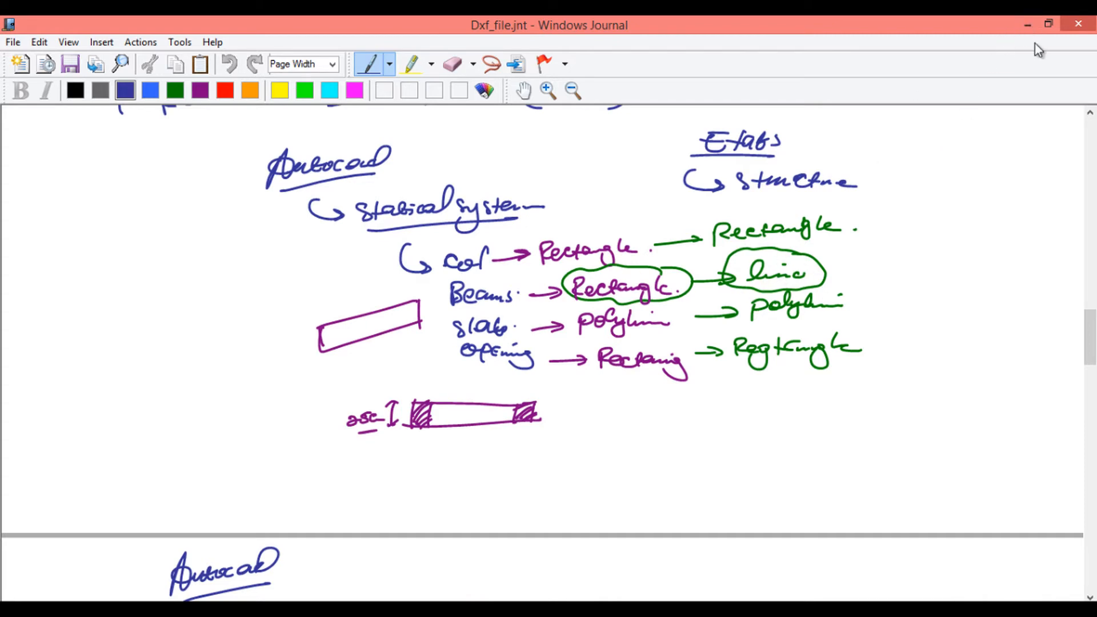
left_click(1027, 25)
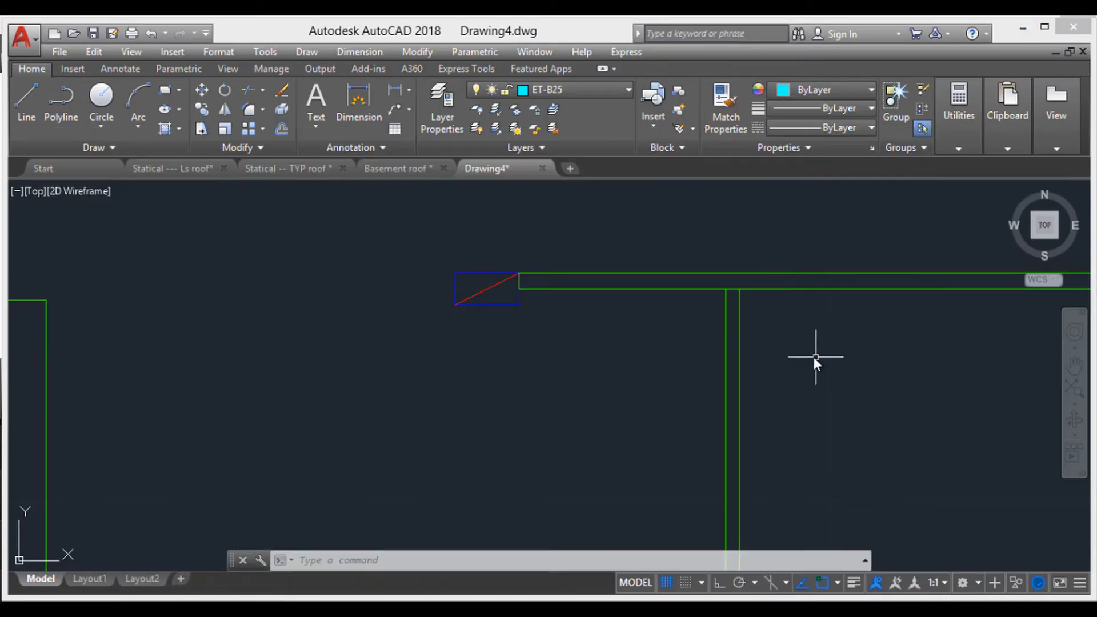
middle_click_drag(814, 358, 604, 457)
scroll(604, 457, "down", 2)
middle_click_drag(677, 441, 649, 444)
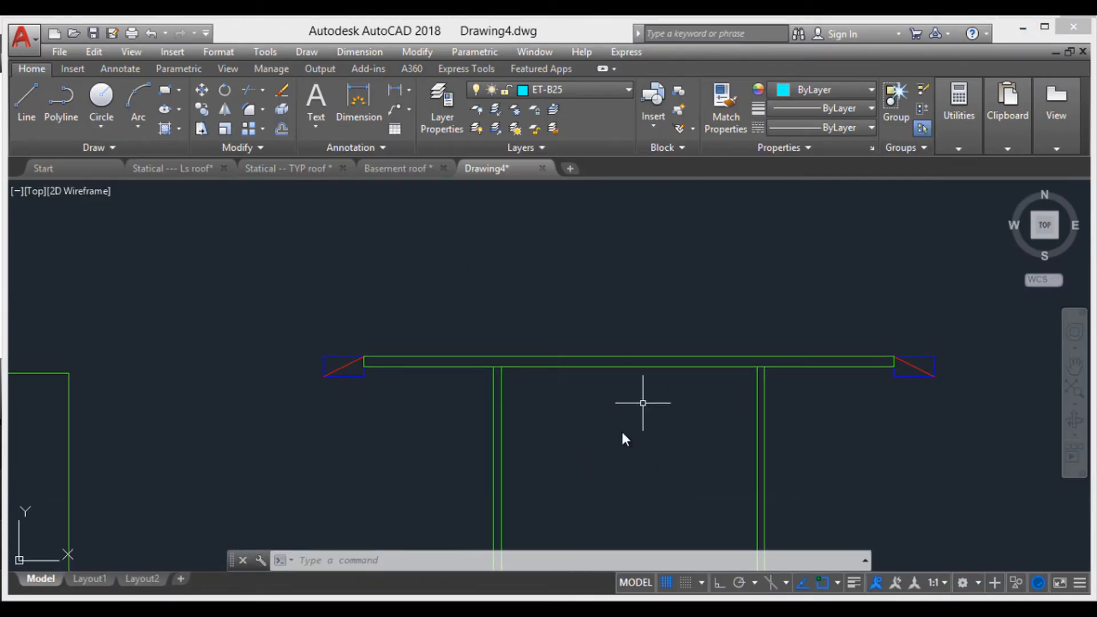
type("l")
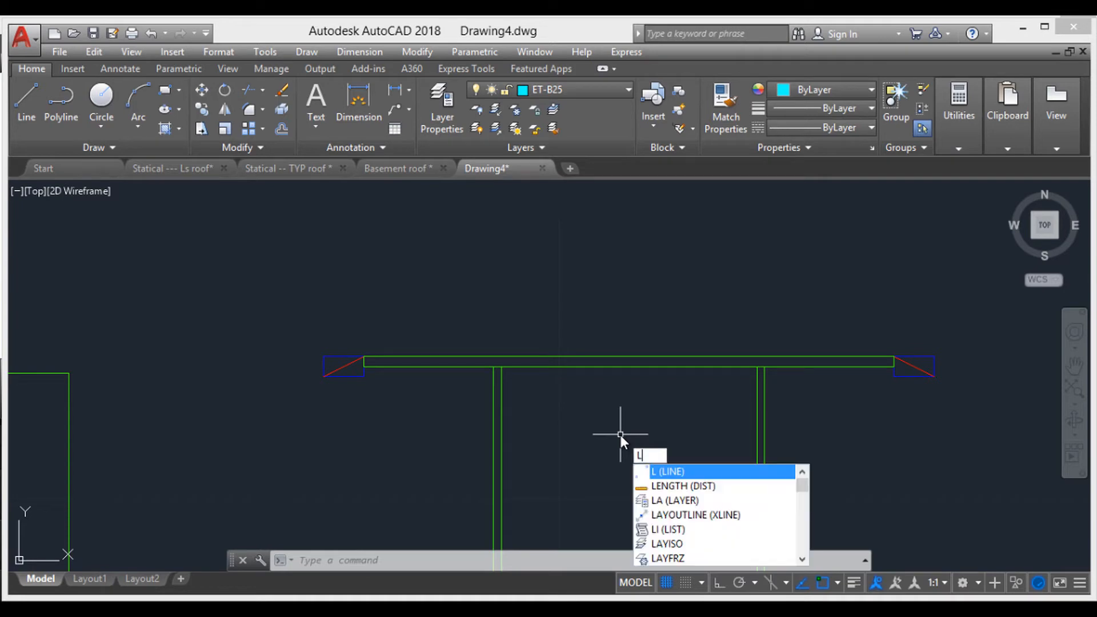
key("Return")
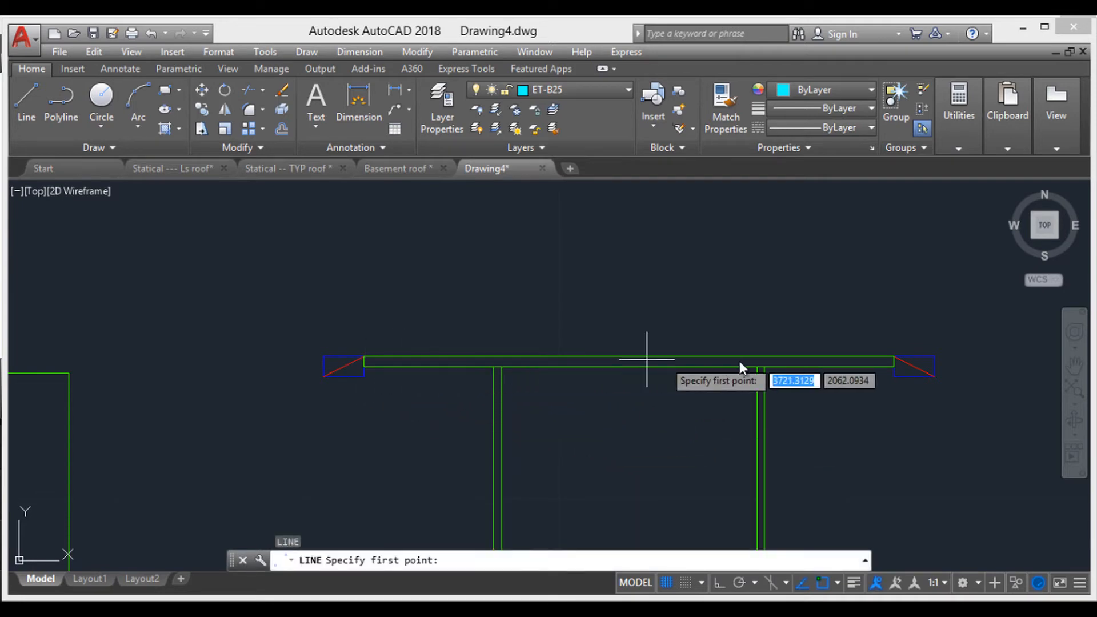
scroll(406, 372, "up", 5)
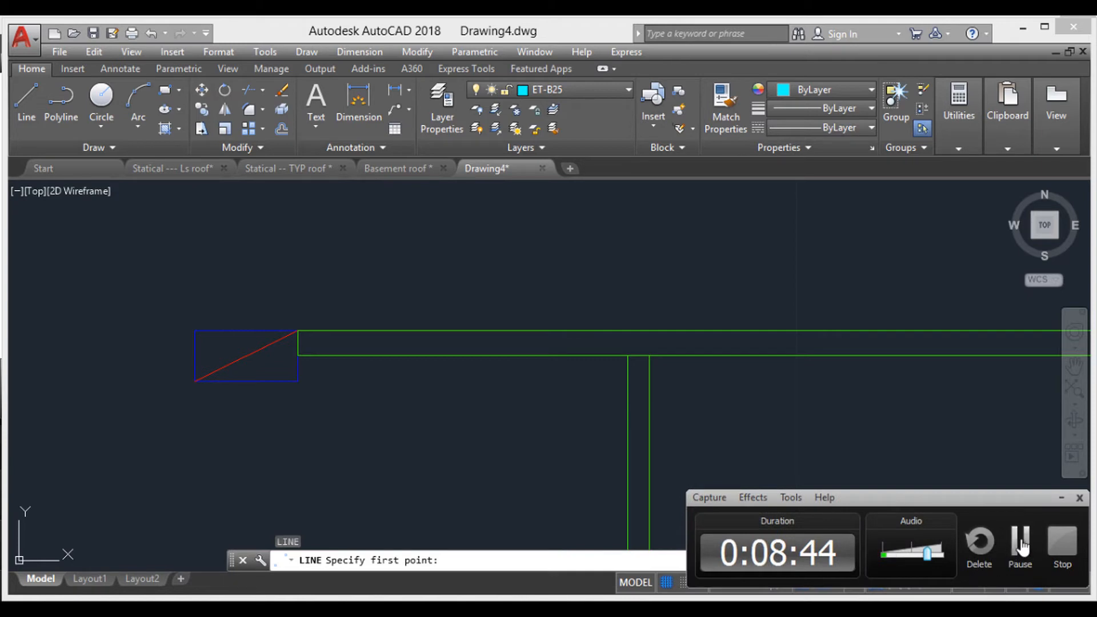
left_click(1022, 540)
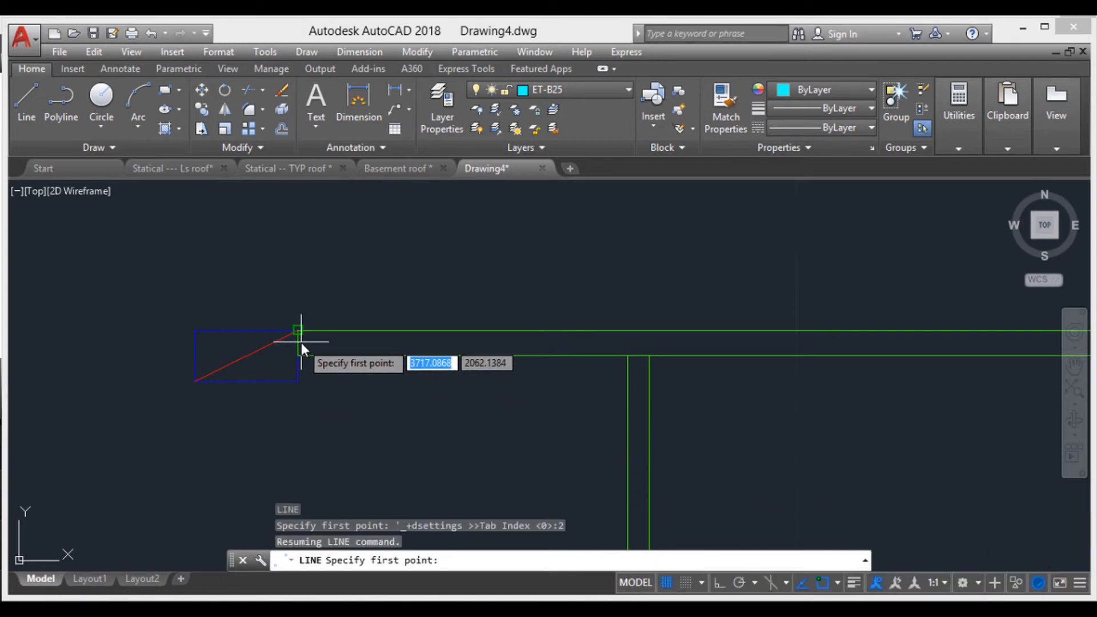
scroll(300, 343, "up", 3)
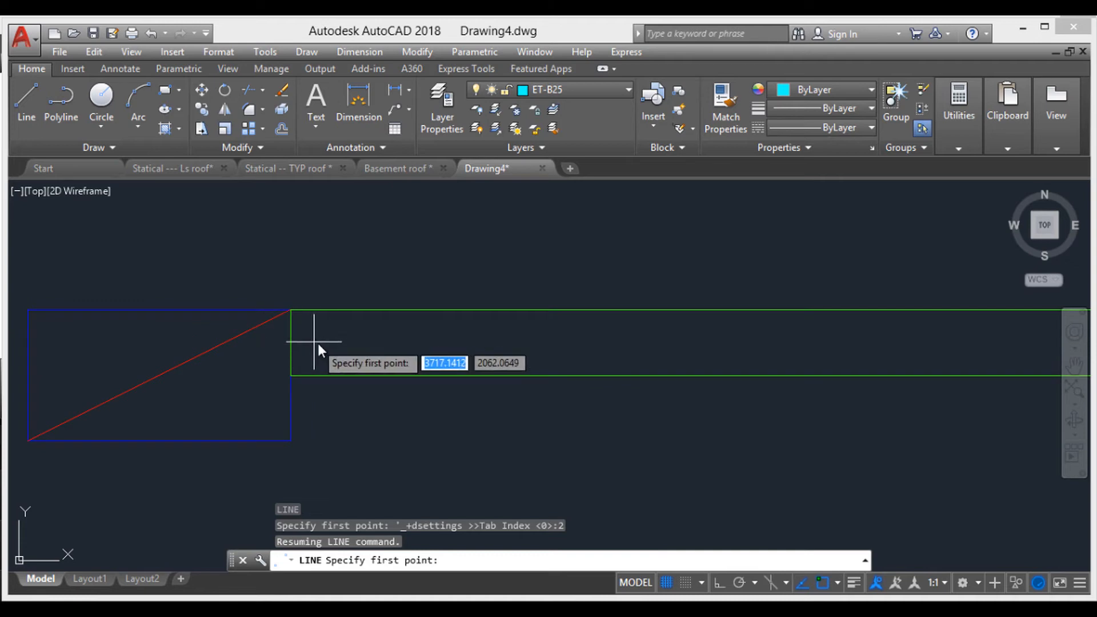
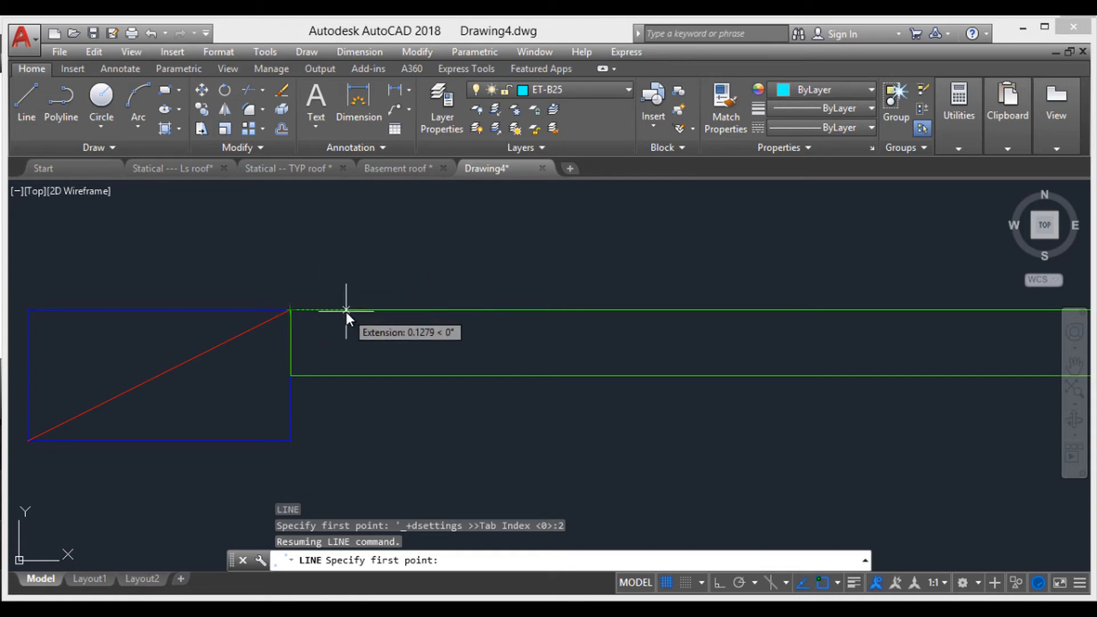
key("Escape")
key("Escape")
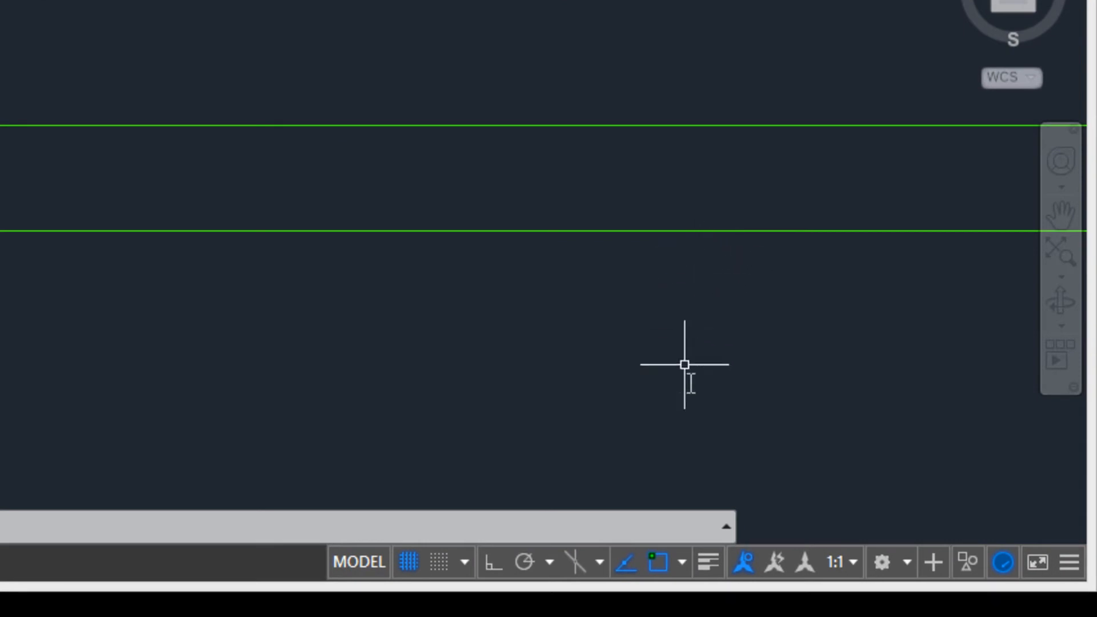
left_click(683, 561)
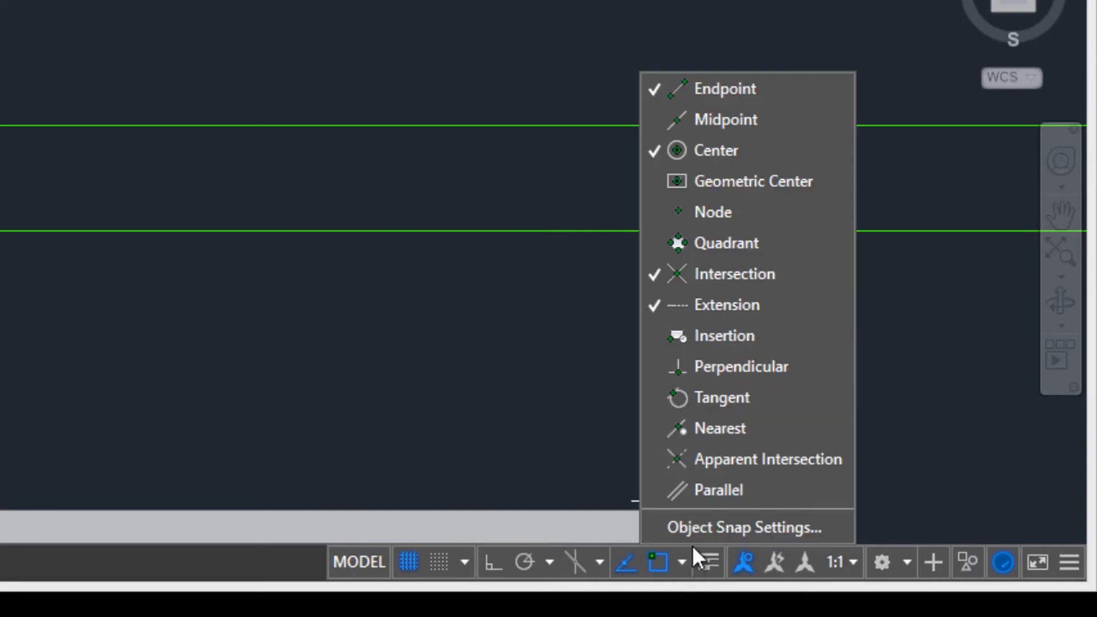
left_click(727, 532)
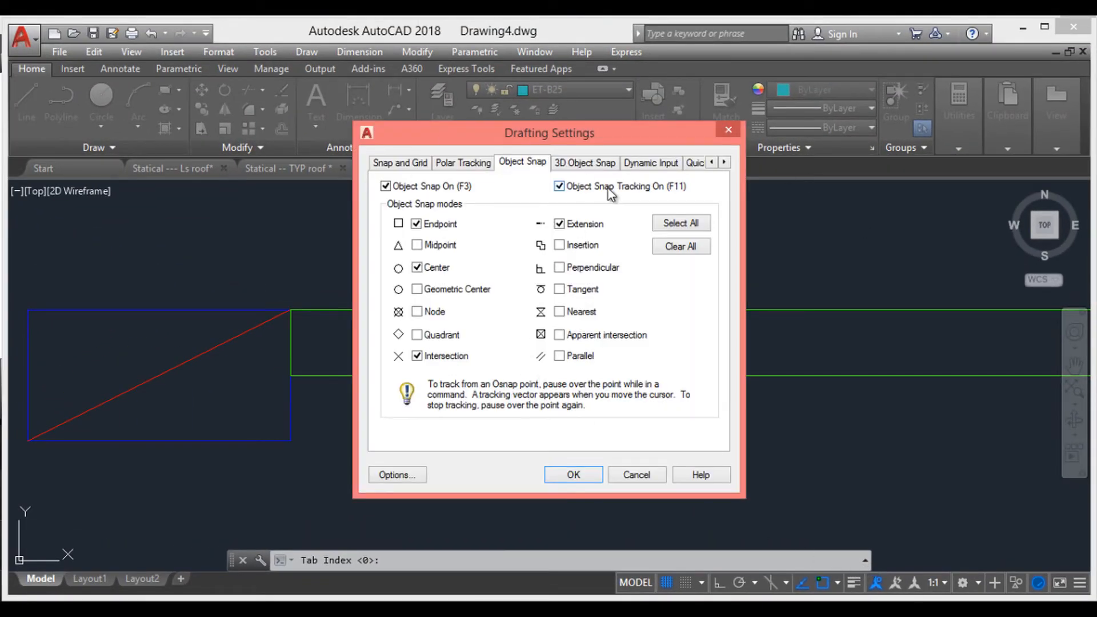
left_click(721, 135)
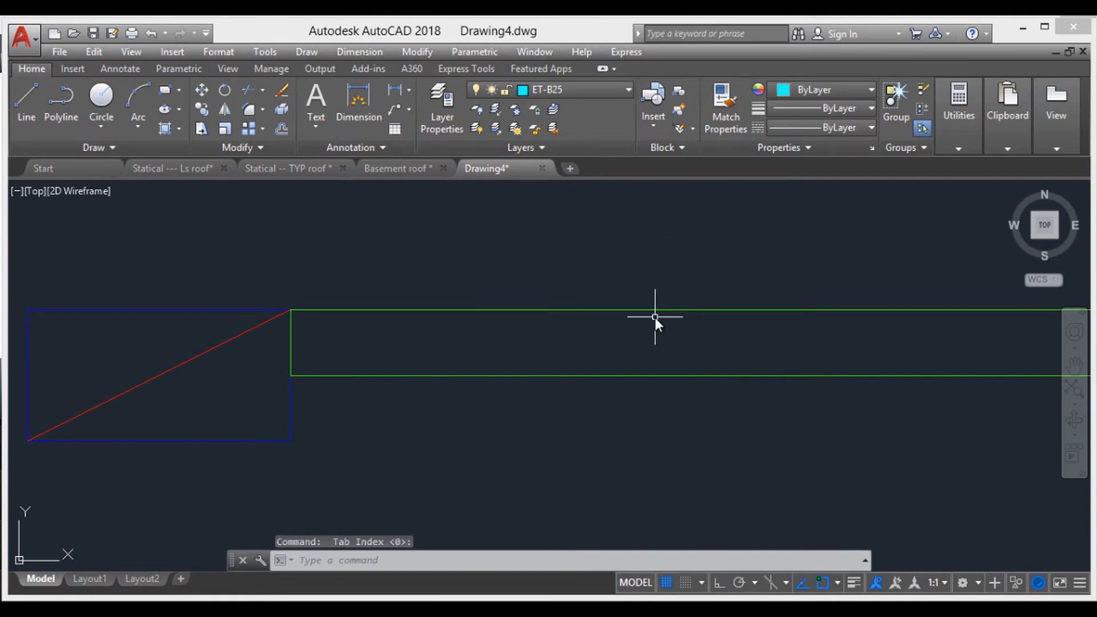
- Enable all object snap modes, including Midpoint, in the drafting settings
right_click(650, 277, "shift")
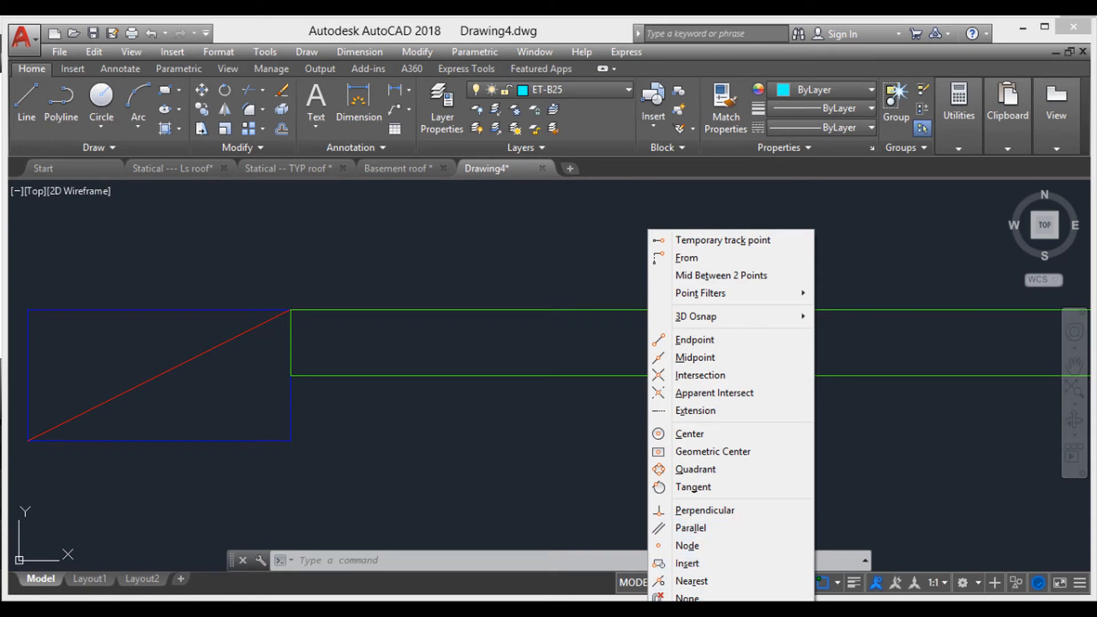
key("Escape")
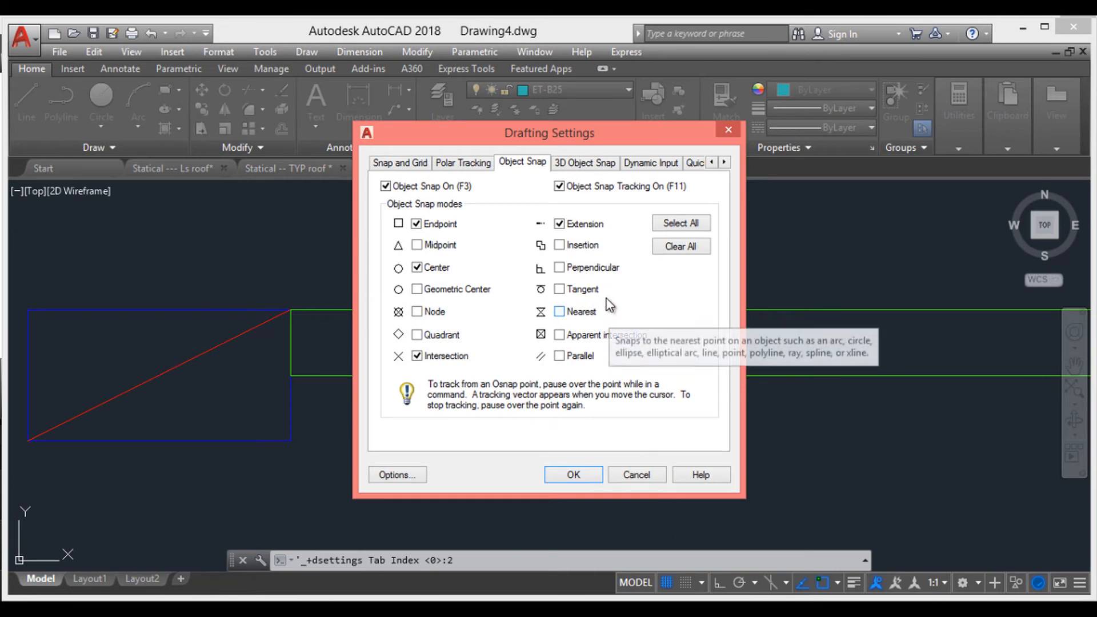
left_click(414, 247)
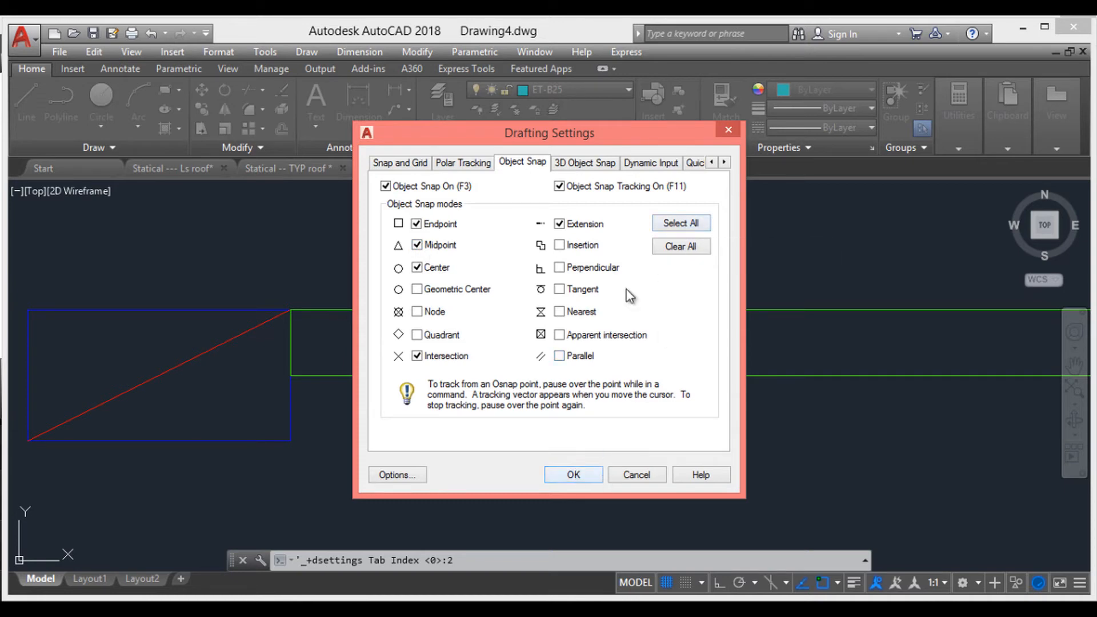
left_click(680, 223)
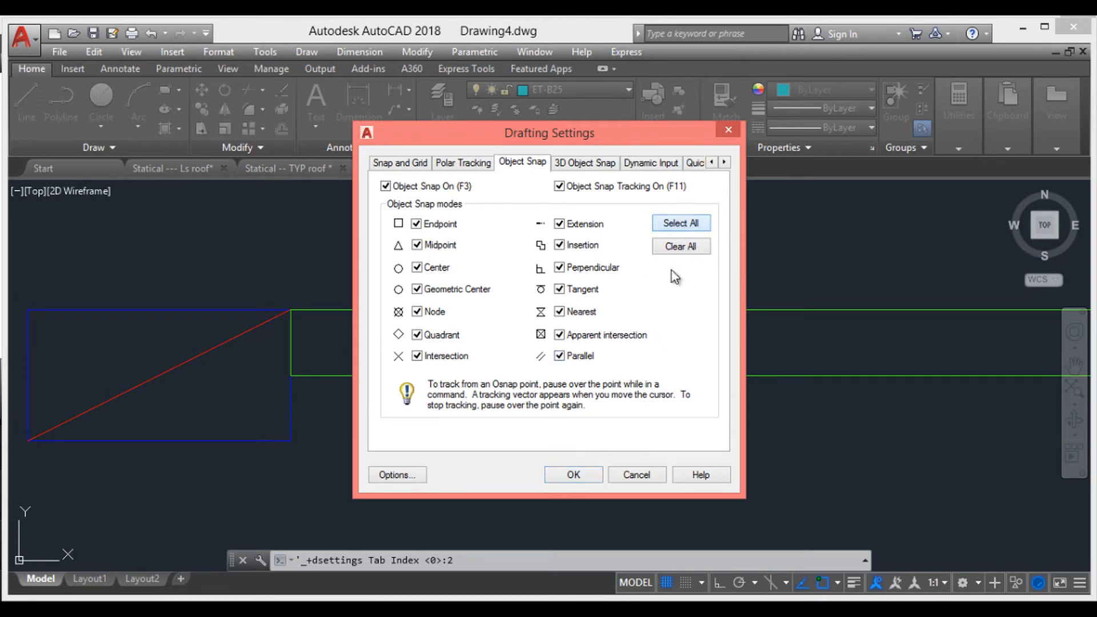
left_click(573, 475)
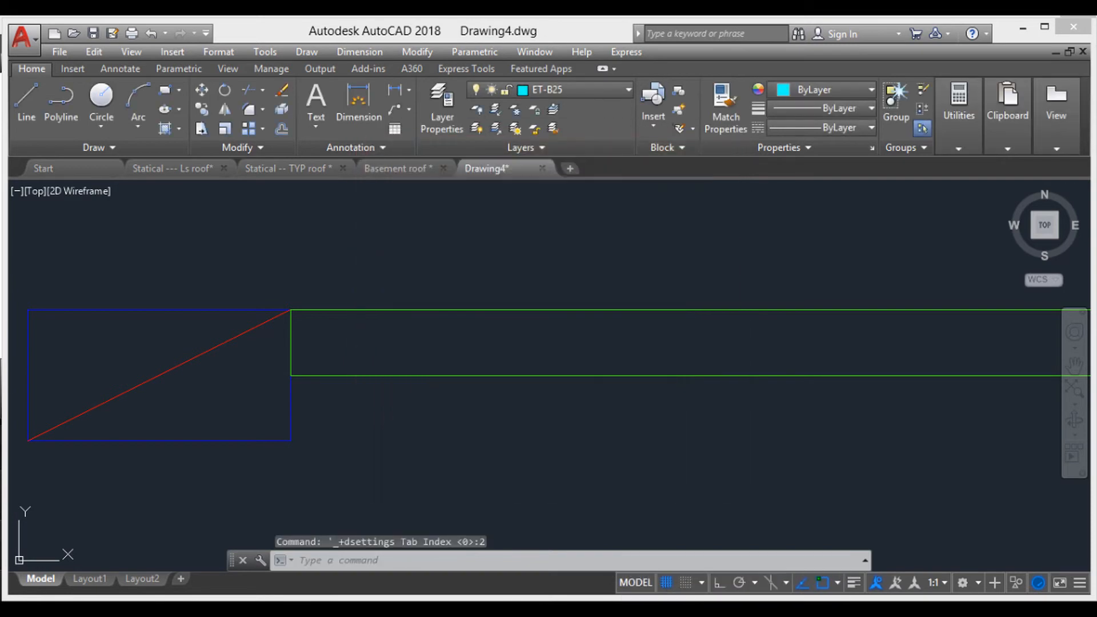
left_click(413, 605)
left_click(1020, 550)
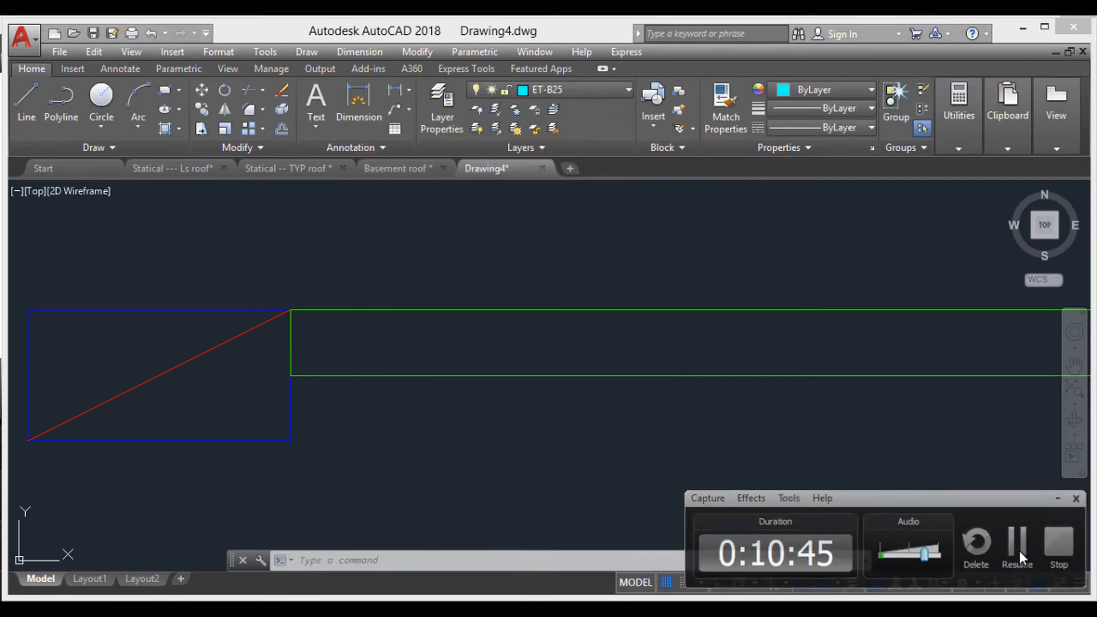
left_click(1019, 551)
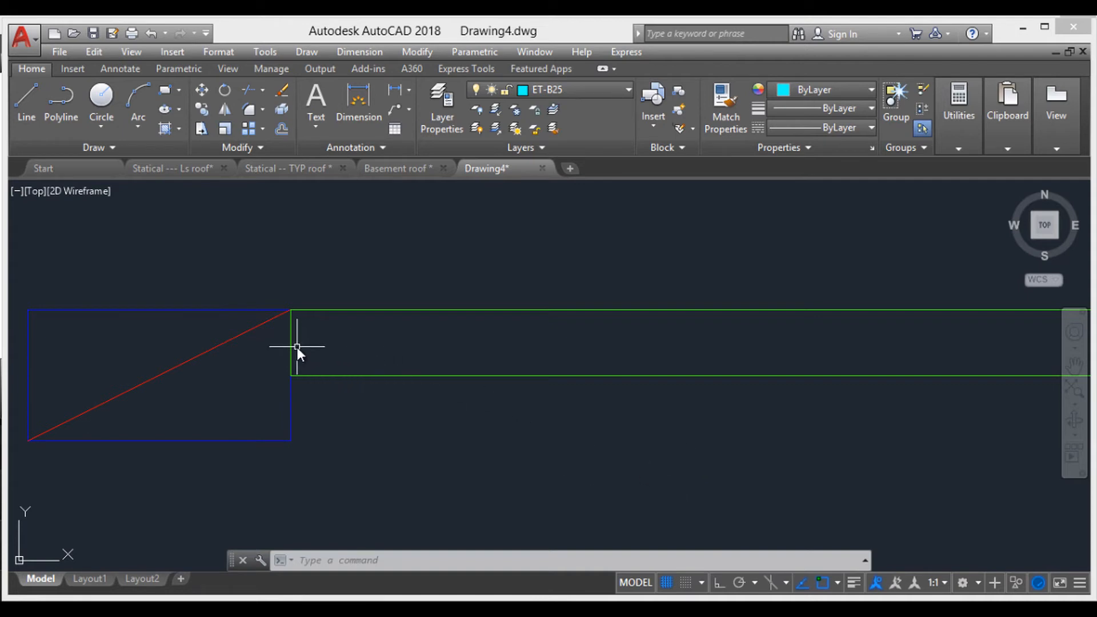
- Draw a centreline on ET-B25 through the upper horizontal beam, from the midpoint of its left end to the midpoint of its right end
type("L")
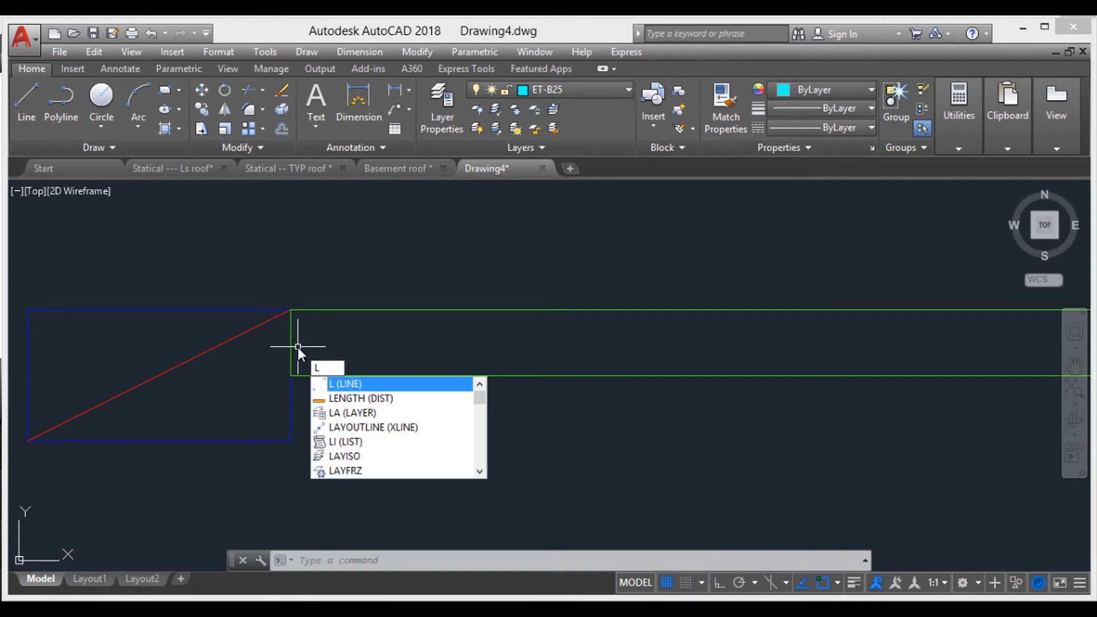
key("Return")
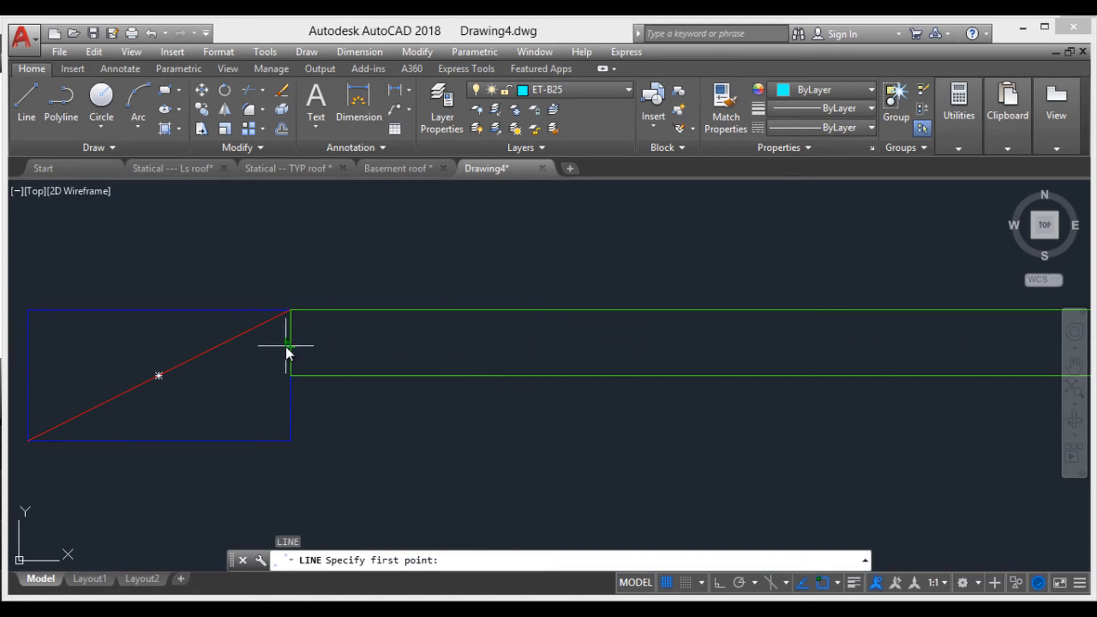
left_click(286, 346)
scroll(583, 363, "down", 2)
scroll(586, 362, "down", 2)
middle_click_drag(585, 363, 380, 368)
scroll(602, 366, "down", 2)
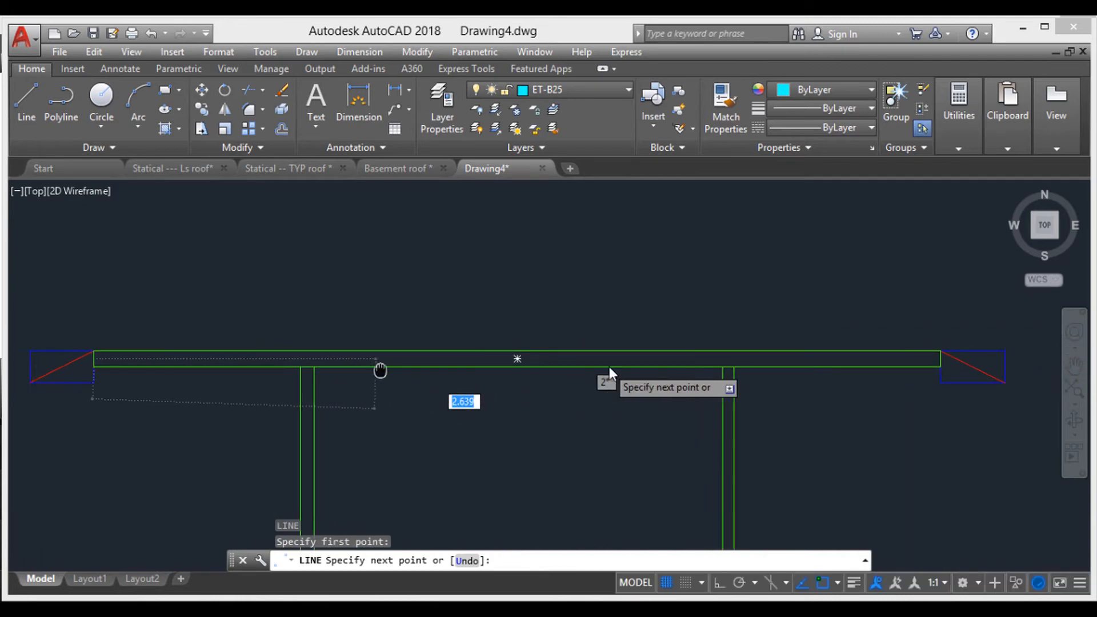
left_click(946, 359)
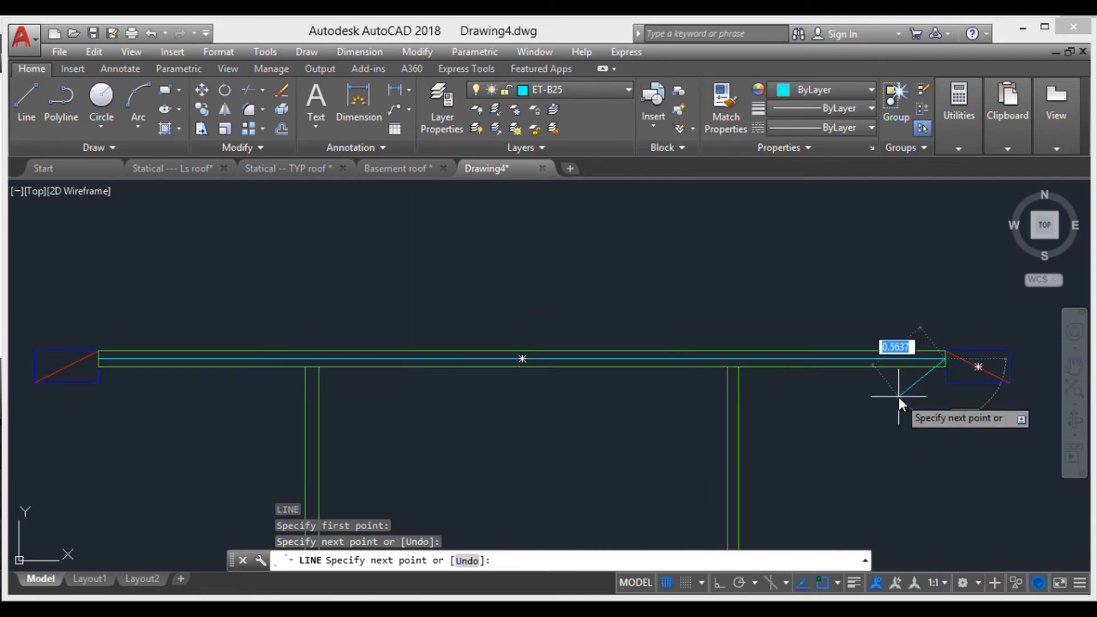
key("Escape")
key("Escape")
key("Escape")
key("Escape")
- Extend the right end of the upper beam's centreline to the diagonal of the adjoining right column block
middle_click_drag(914, 393, 850, 389)
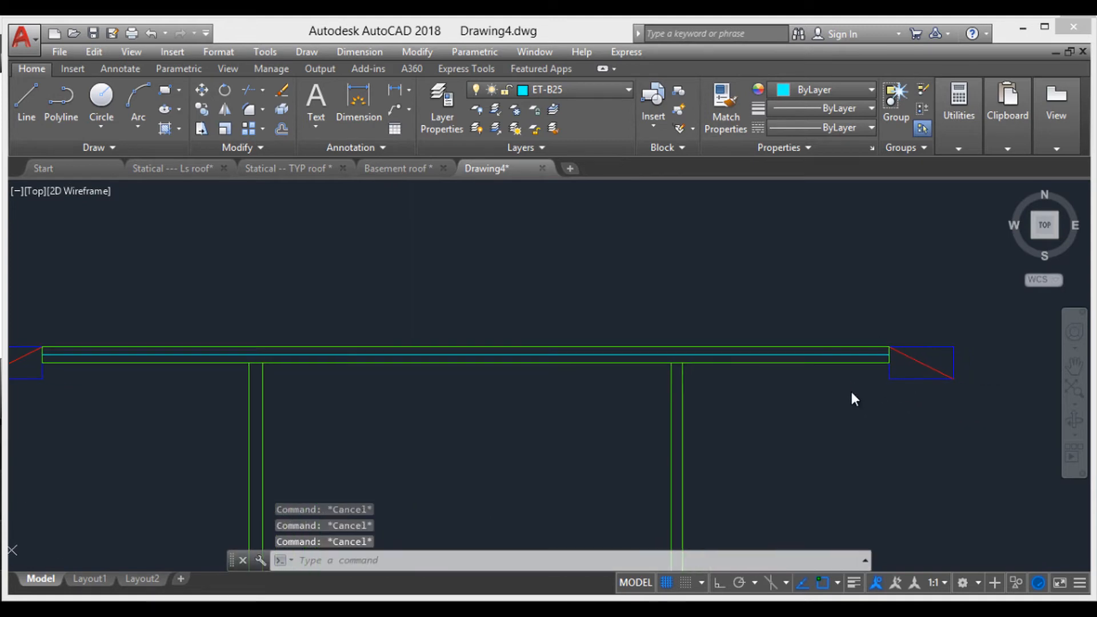
scroll(889, 368, "up", 2)
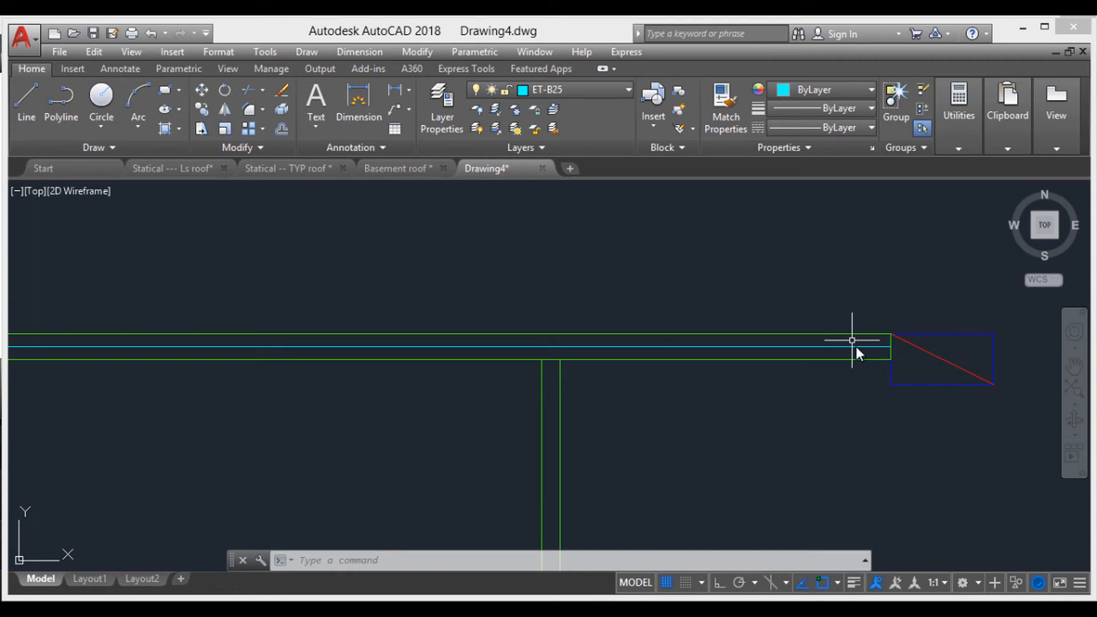
scroll(928, 363, "up", 2)
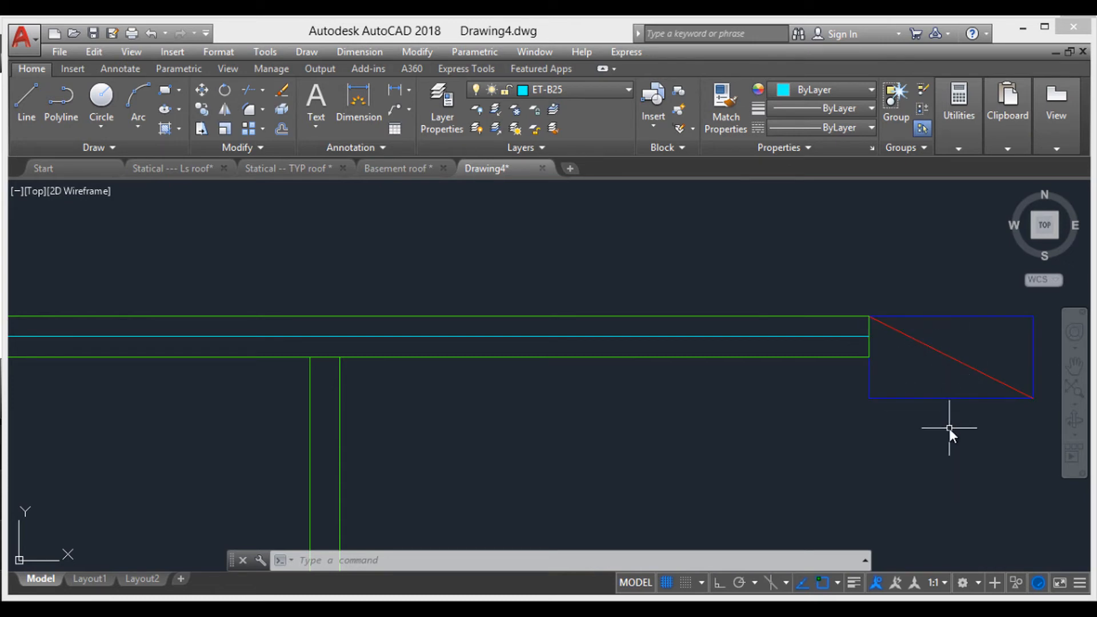
type("EX")
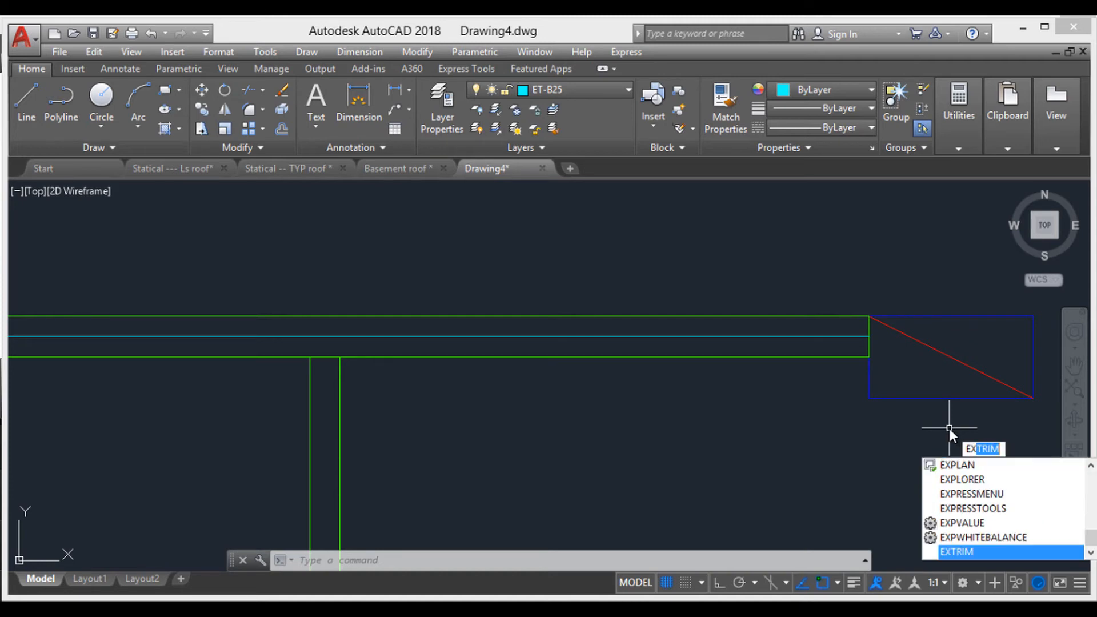
key("BackSpace")
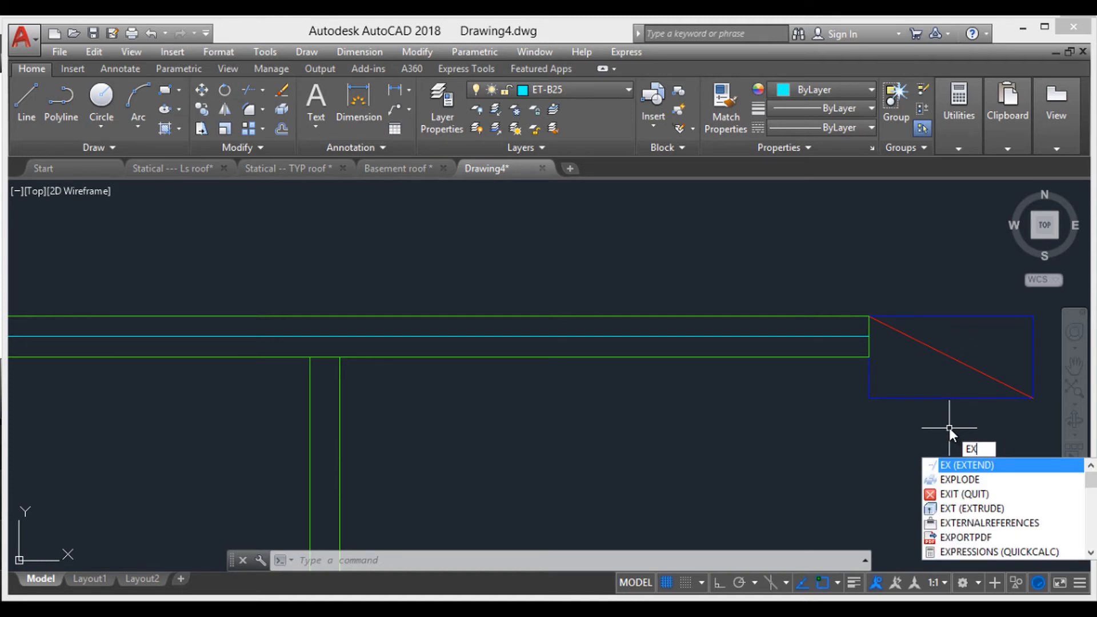
key("Return")
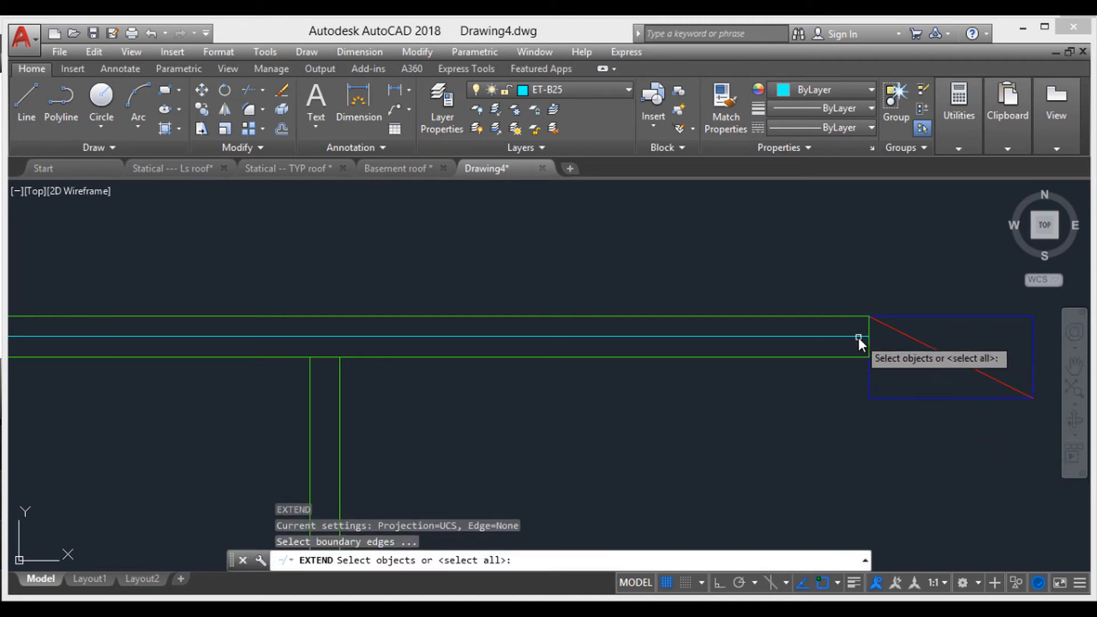
key("Return")
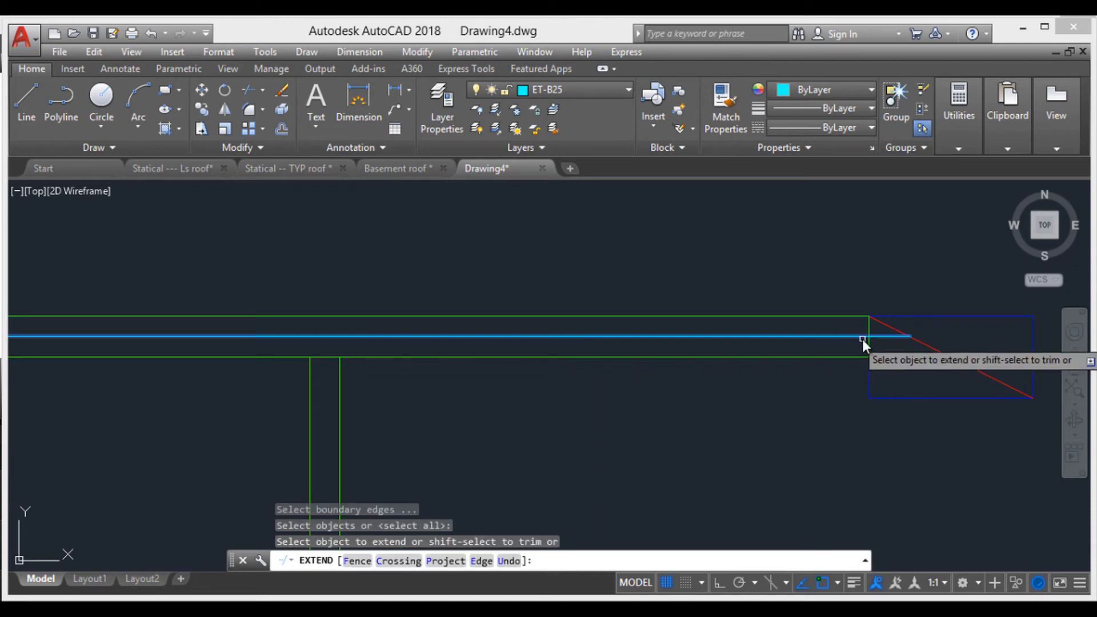
left_click(862, 339)
scroll(862, 334, "up", 5)
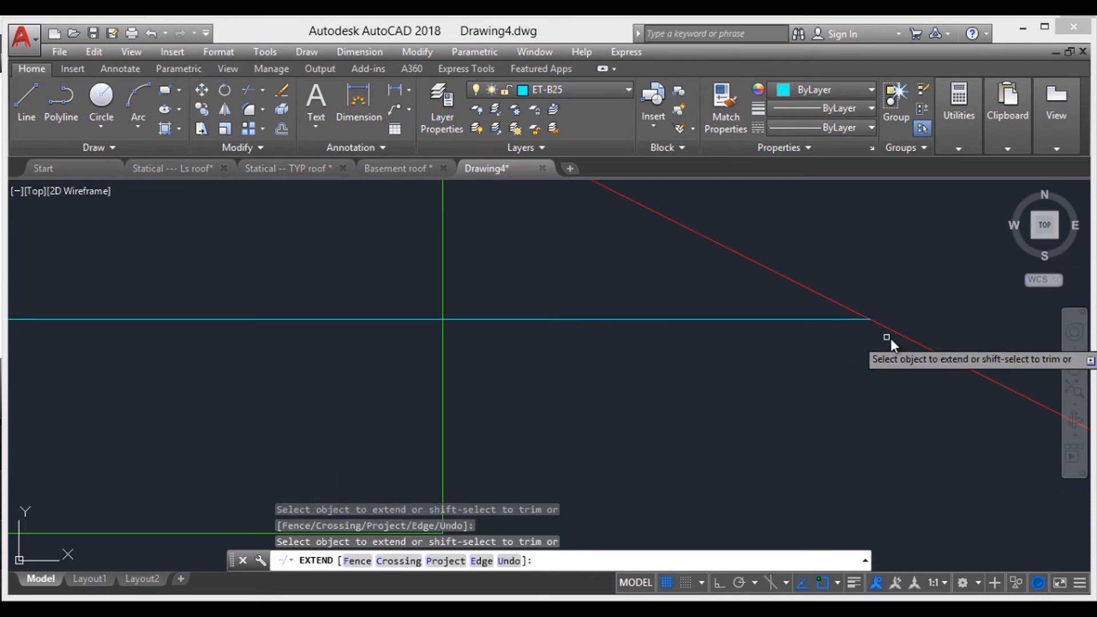
scroll(879, 334, "up", 2)
scroll(823, 312, "down", 4)
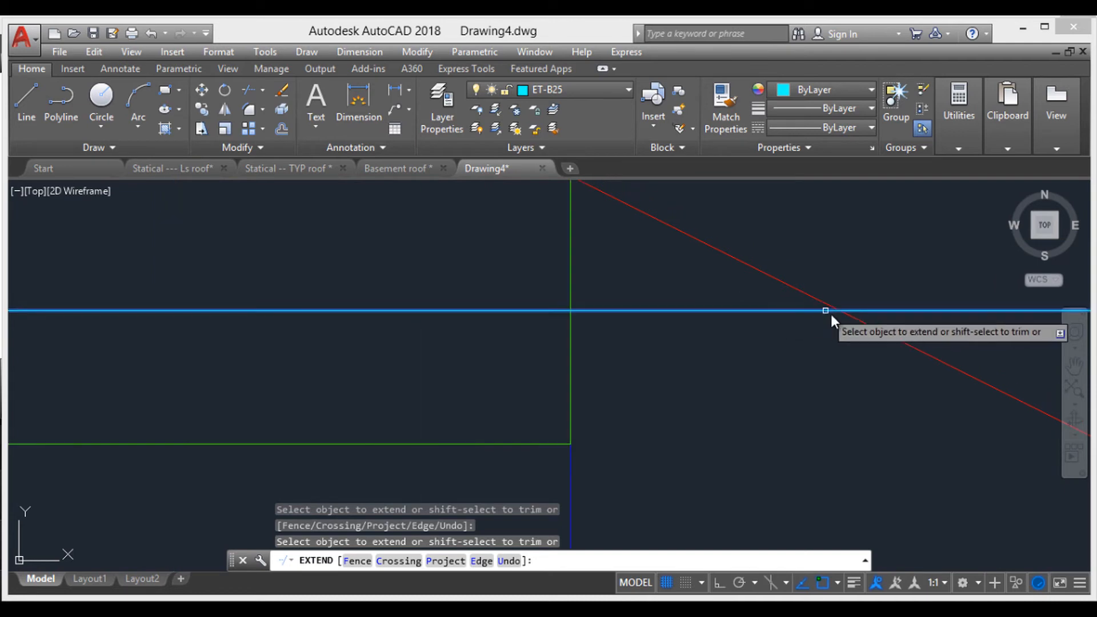
scroll(831, 315, "down", 4)
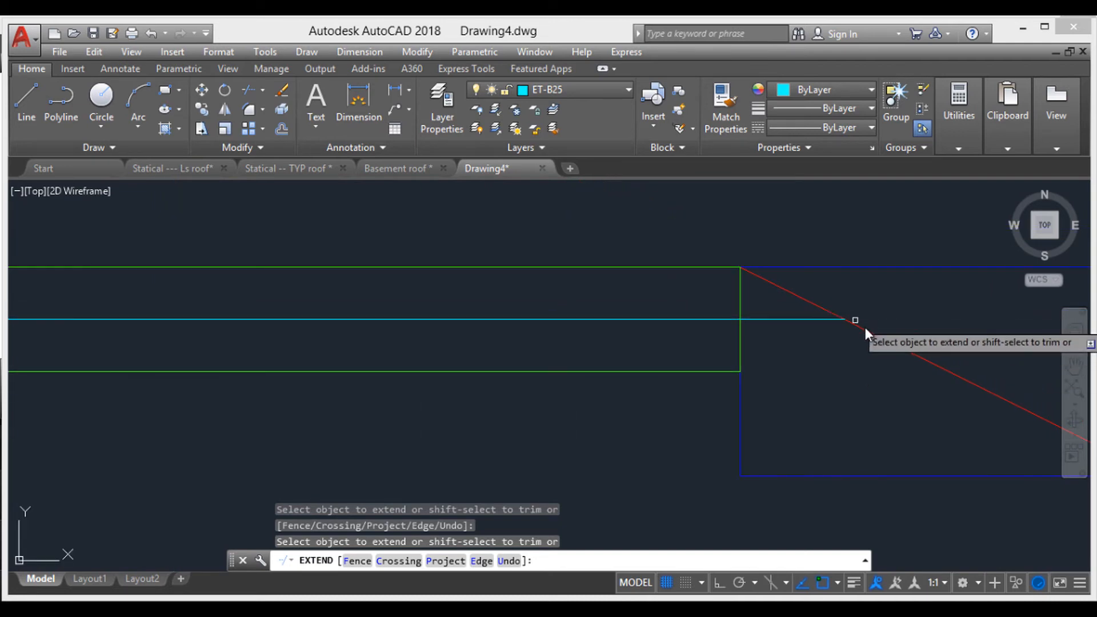
scroll(943, 377, "down", 2)
middle_click_drag(937, 383, 860, 324)
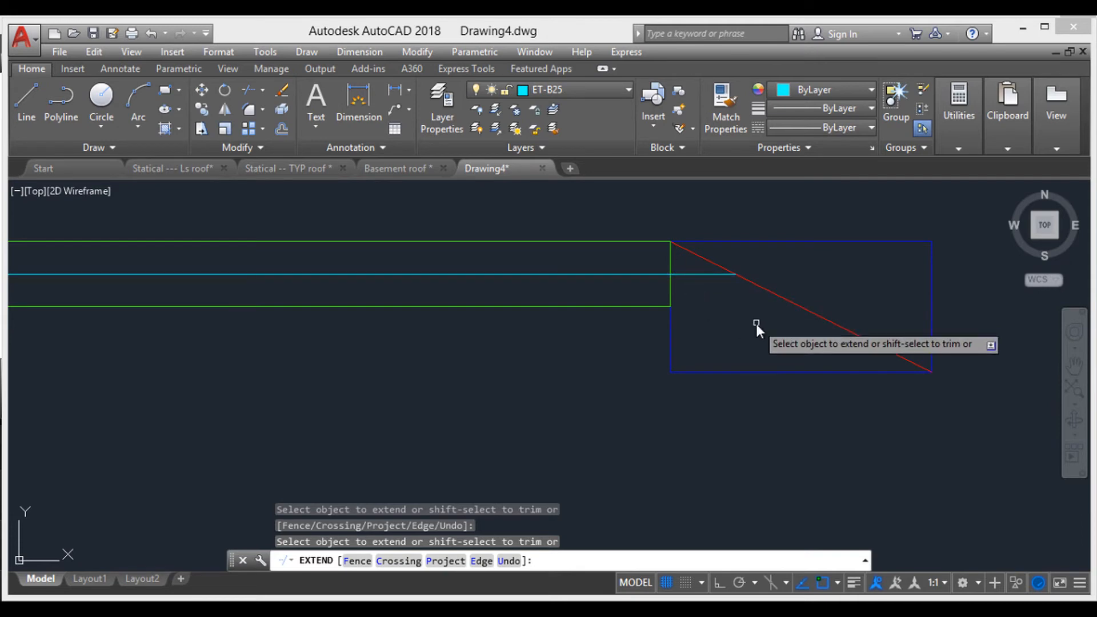
- Extend the left end of the upper beam's centreline to the diagonal of the left column block and finish the Extend command
scroll(756, 323, "down", 5)
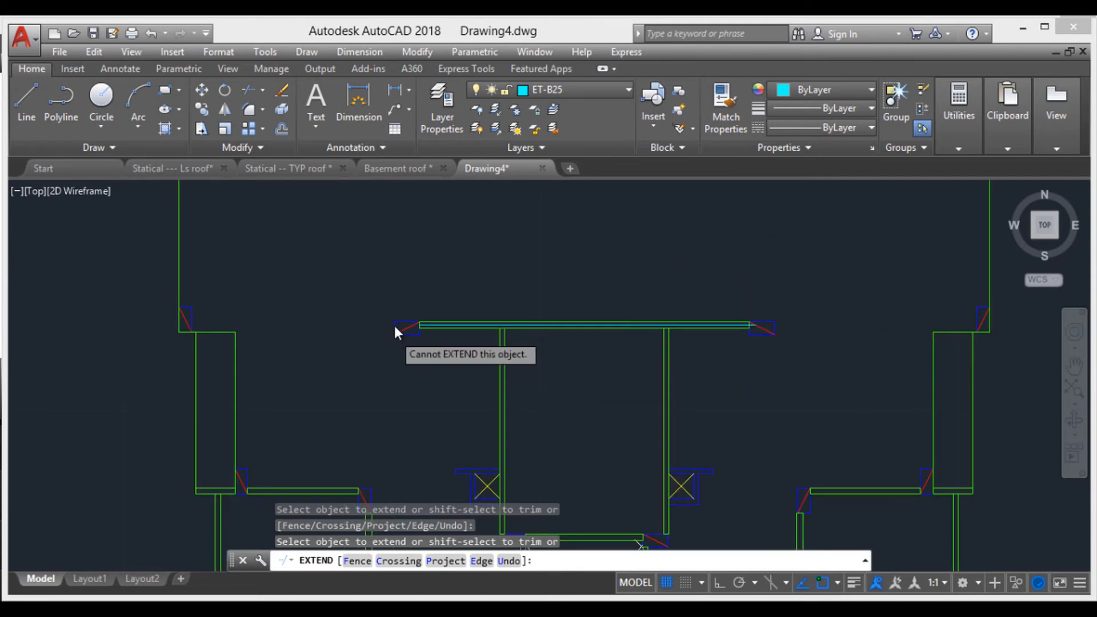
scroll(400, 330, "up", 5)
scroll(516, 304, "up", 3)
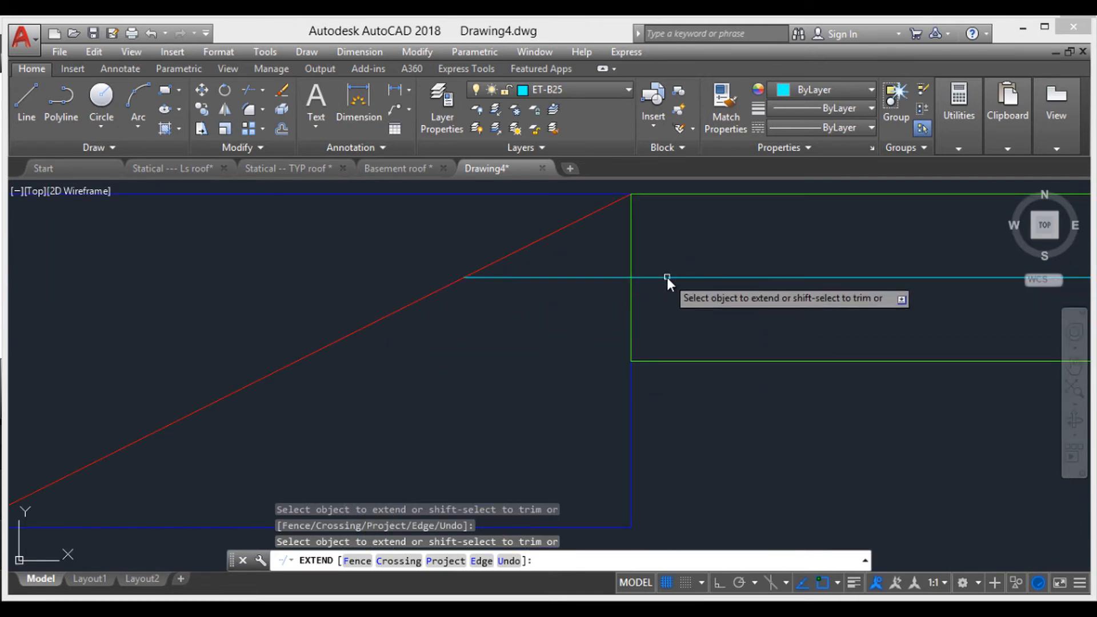
scroll(791, 442, "down", 4)
middle_click_drag(795, 450, 673, 411)
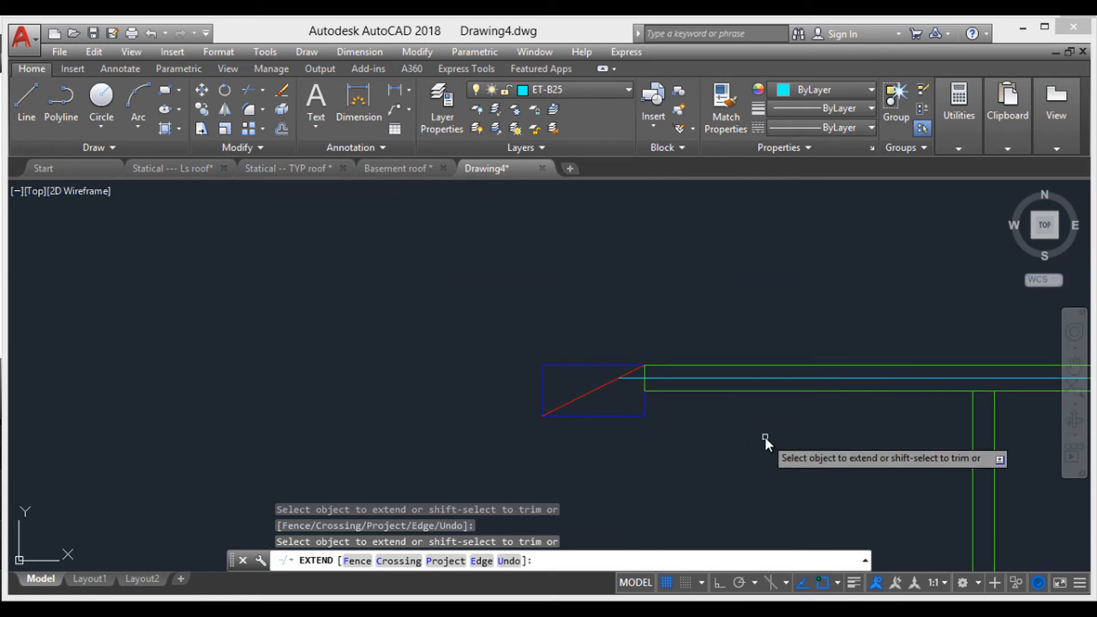
scroll(765, 440, "down", 10)
middle_click_drag(741, 448, 680, 404)
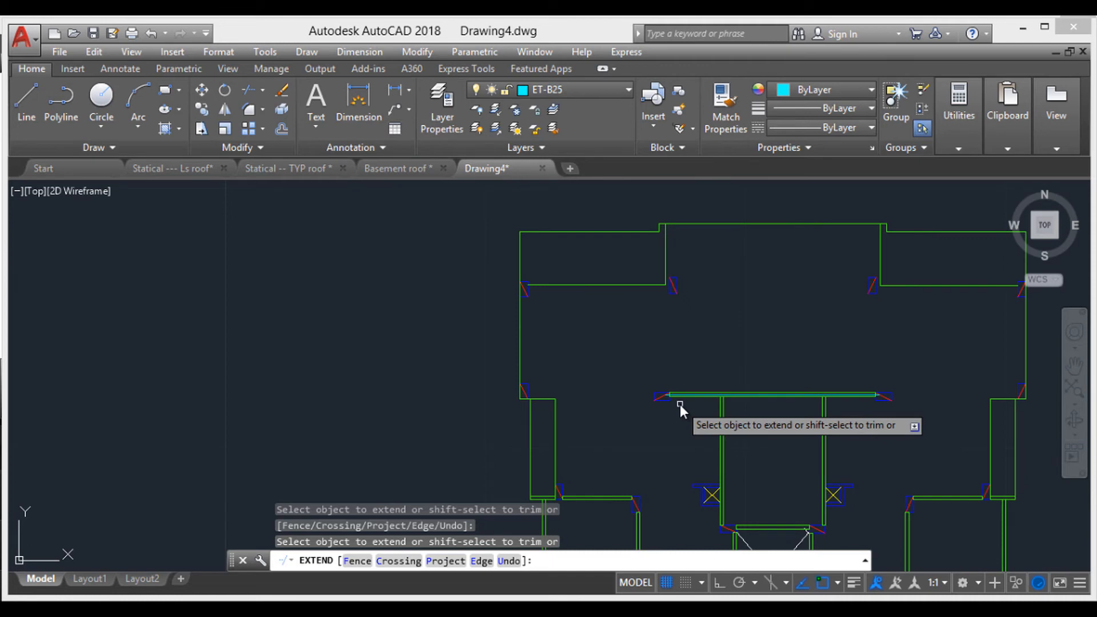
key("Escape")
key("Escape")
key("Escape")
- Draw a centreline through the right vertical beam below the upper beam, from its lower end's midpoint to its upper end's midpoint
middle_click_drag(797, 482, 721, 339)
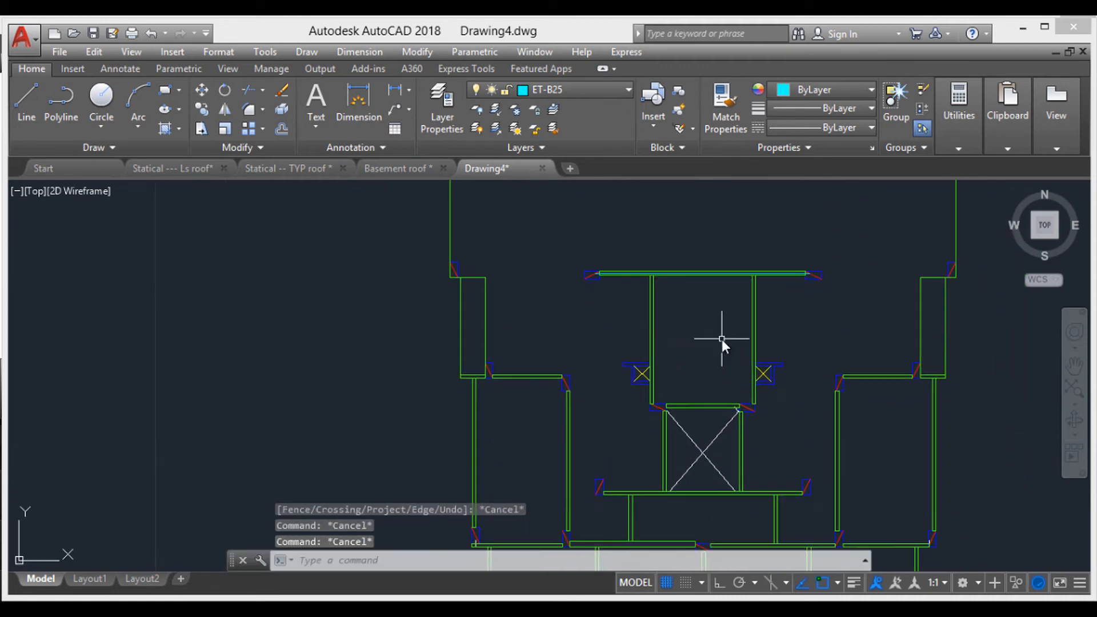
scroll(690, 392, "up", 4)
middle_click_drag(746, 385, 640, 398)
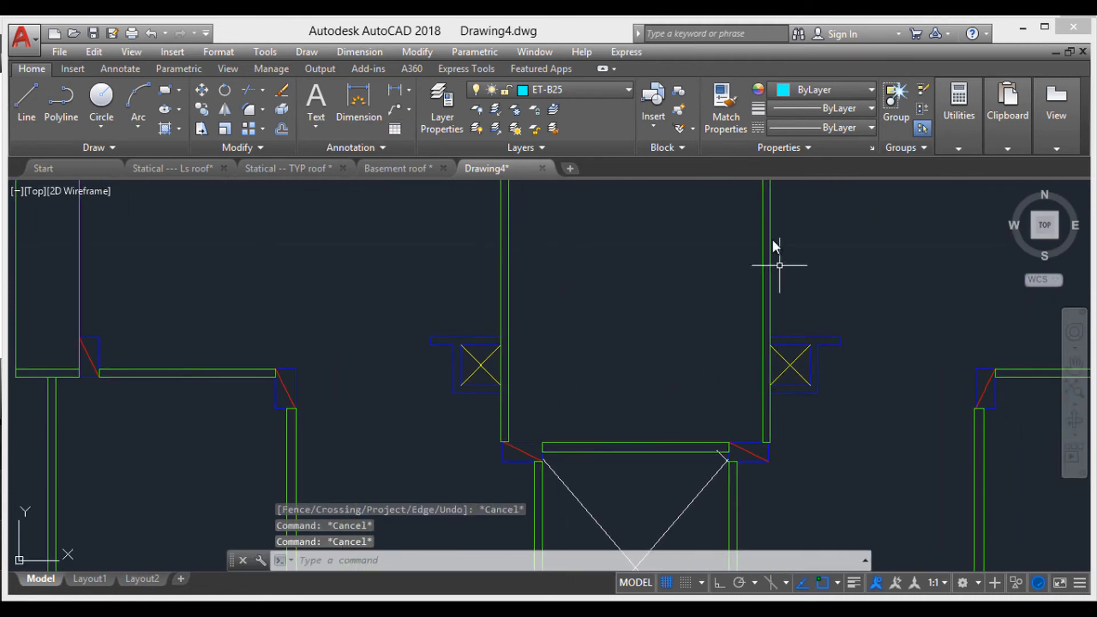
mouse_move(776, 252)
middle_mouse_down()
mouse_move(725, 409)
mouse_move(729, 383)
middle_mouse_up()
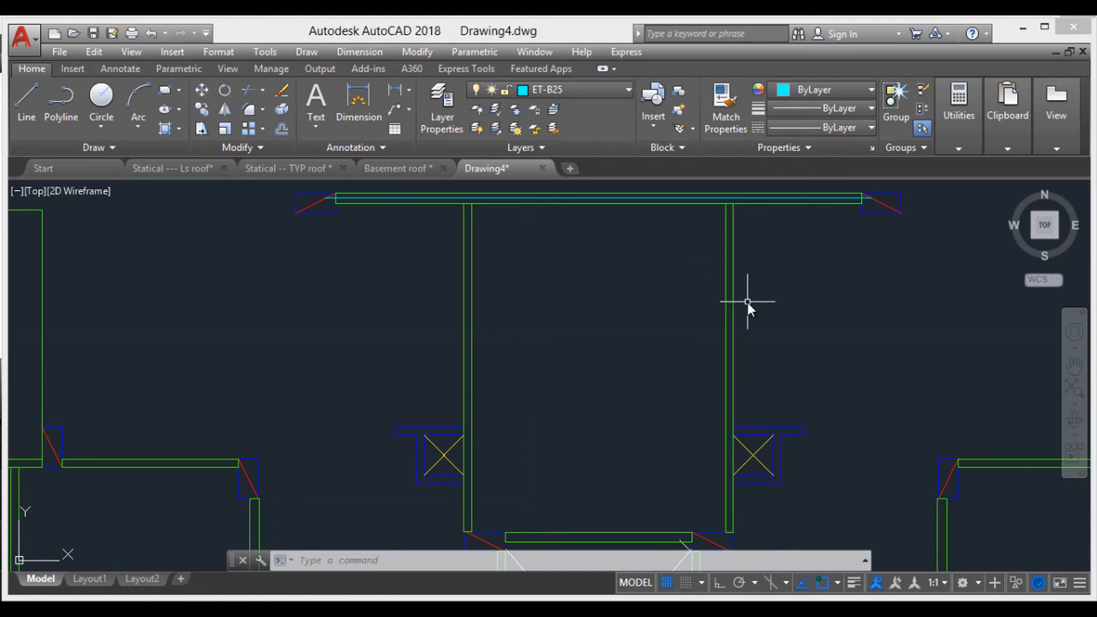
type("l")
key("Return")
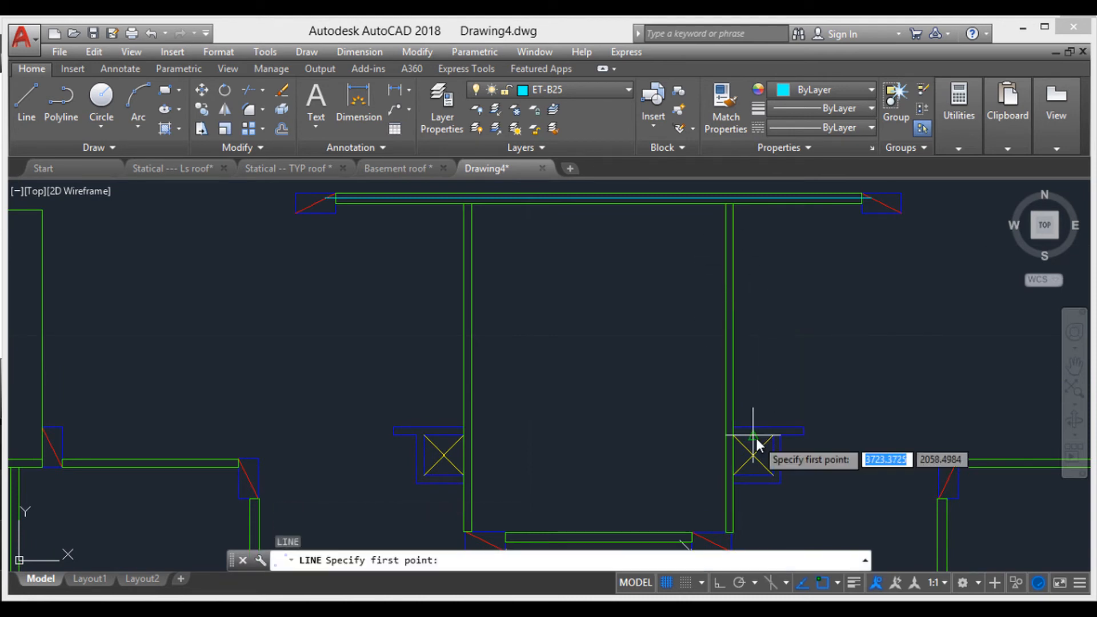
scroll(743, 423, "down", 1)
scroll(718, 440, "up", 5)
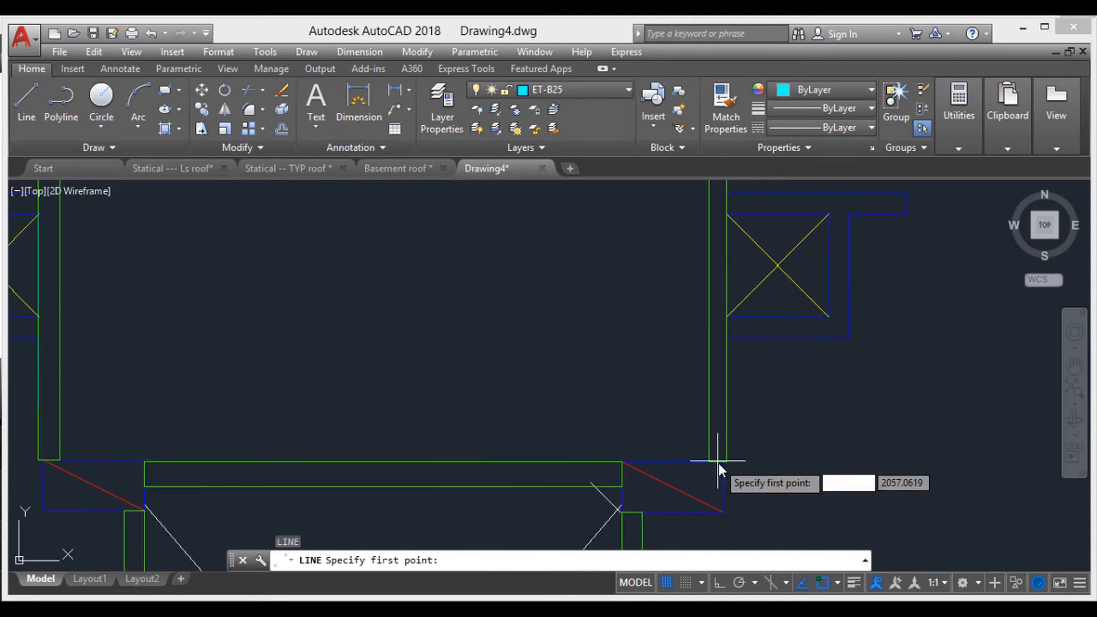
left_click(719, 462)
scroll(725, 361, "up", 1)
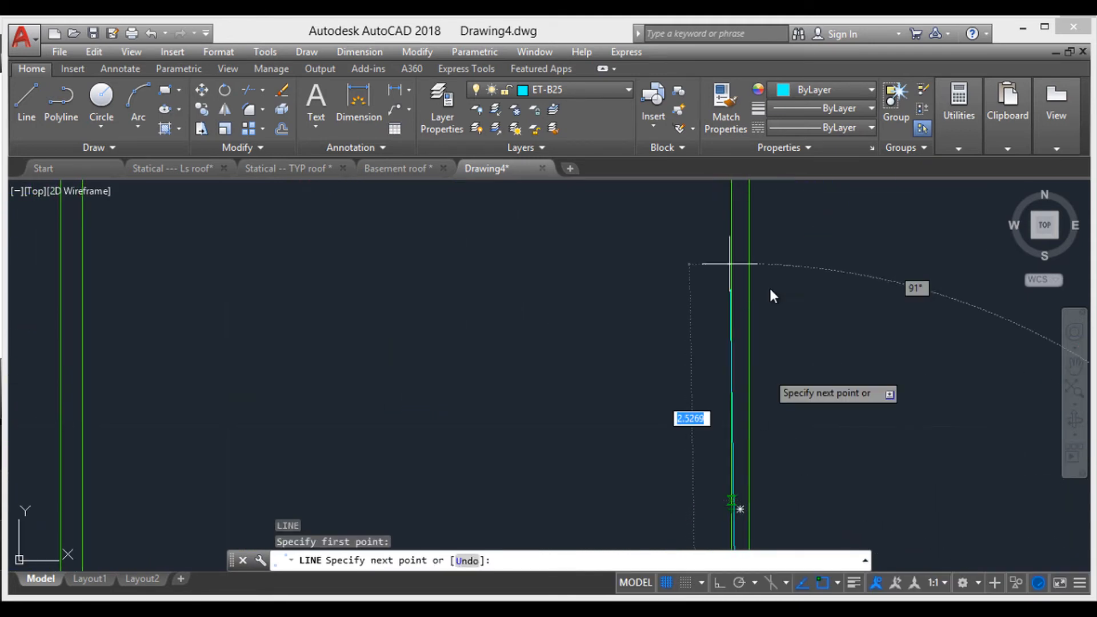
middle_click_drag(770, 293, 756, 387)
scroll(749, 366, "down", 2)
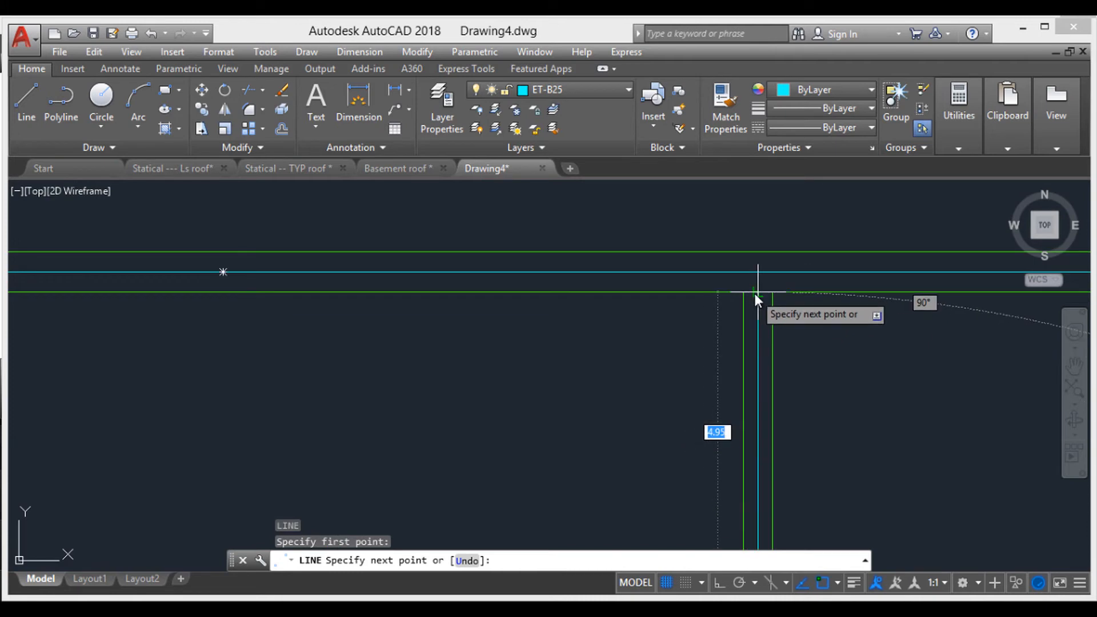
left_click(755, 294)
scroll(777, 393, "down", 3)
key("Escape")
key("Escape")
key("Escape")
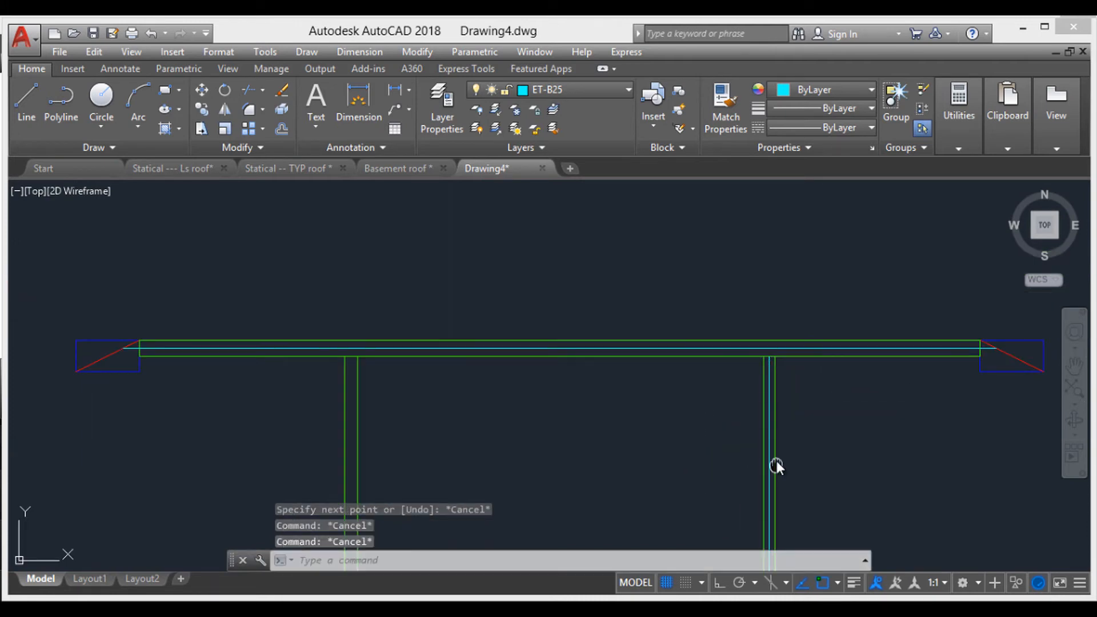
- Extend the lower end of the right vertical beam's centreline to the diagonal of the column block below it
middle_click_drag(776, 460, 743, 320)
scroll(748, 334, "up", 5)
scroll(732, 382, "up", 8)
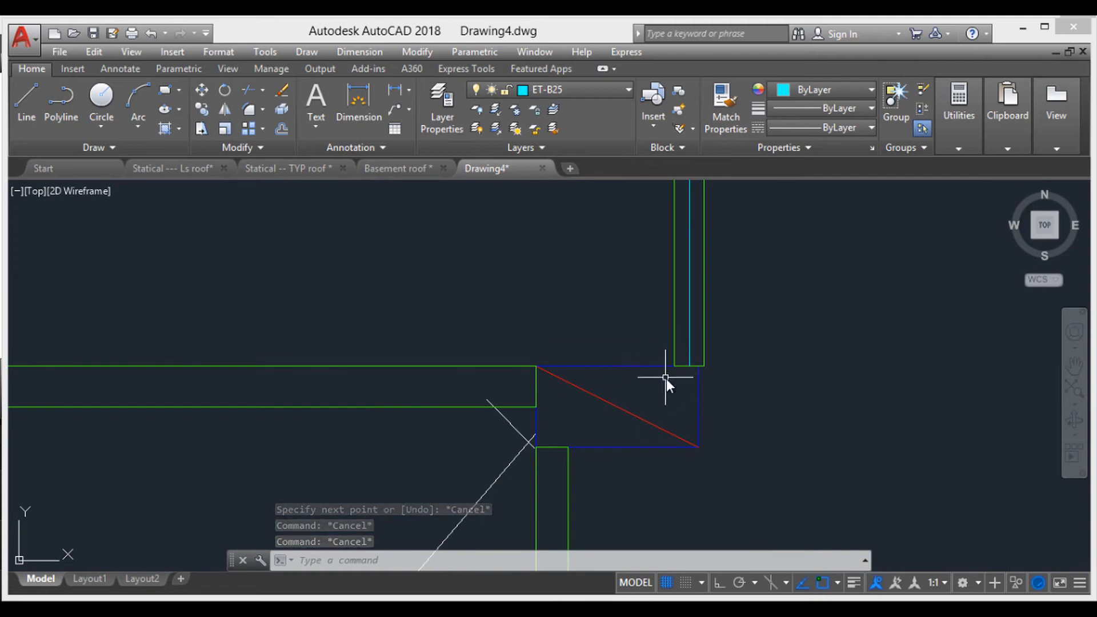
scroll(666, 379, "down", 6)
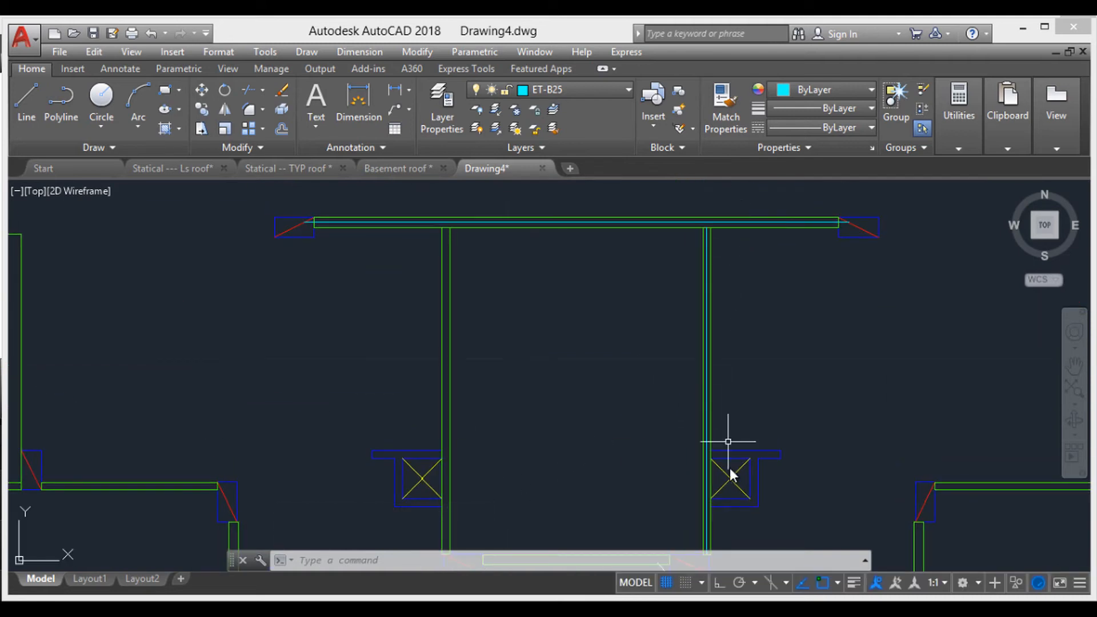
middle_click_drag(728, 467, 694, 273)
scroll(676, 372, "up", 5)
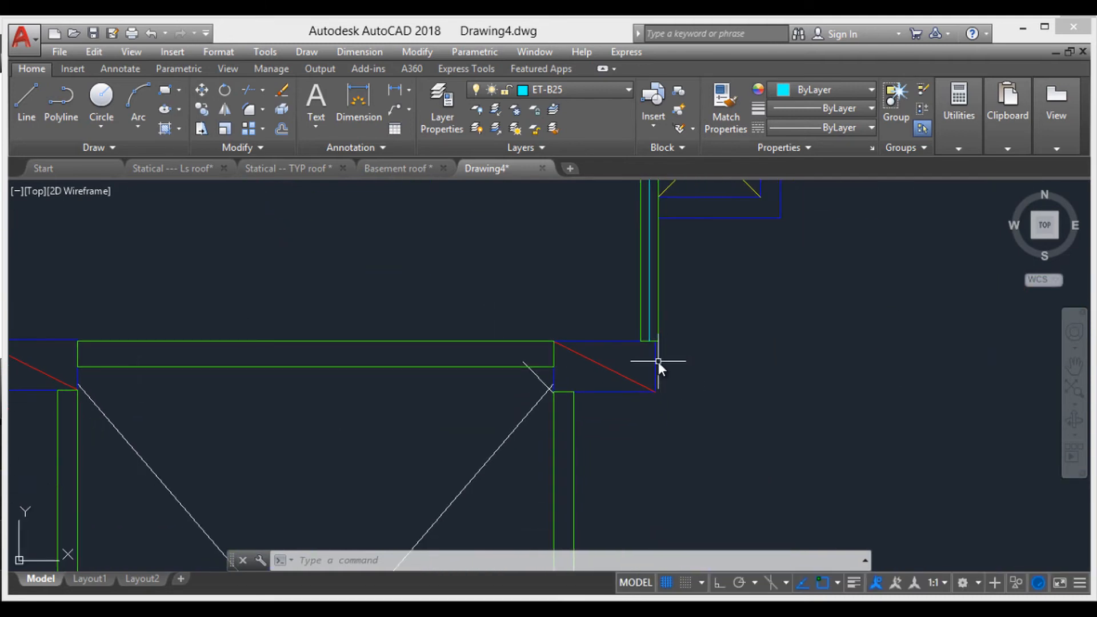
type("EX")
key("Return")
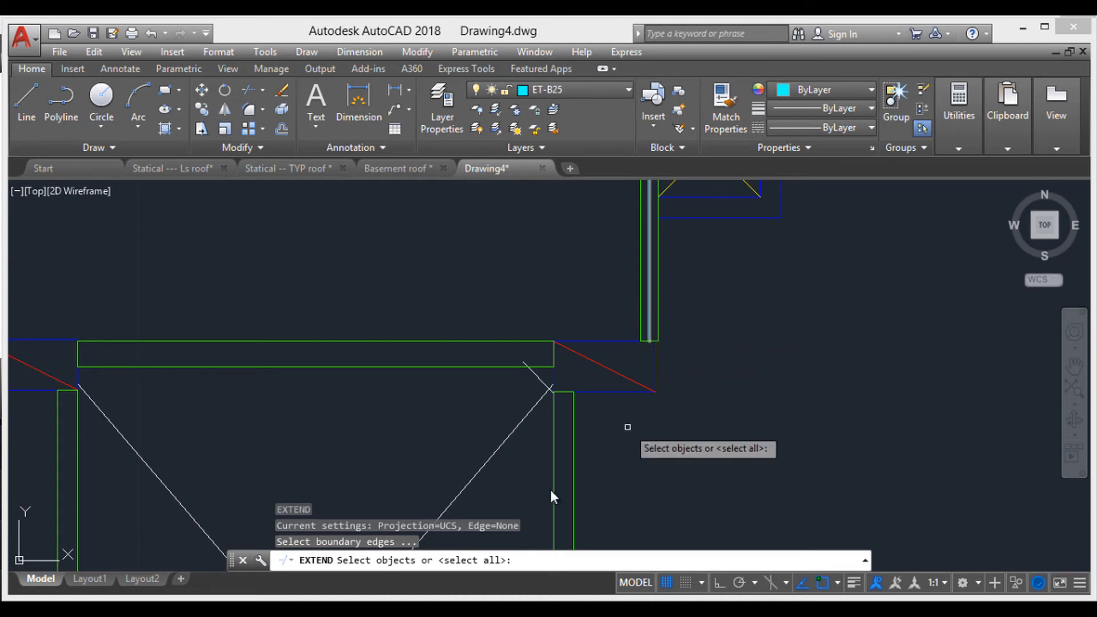
key("Return")
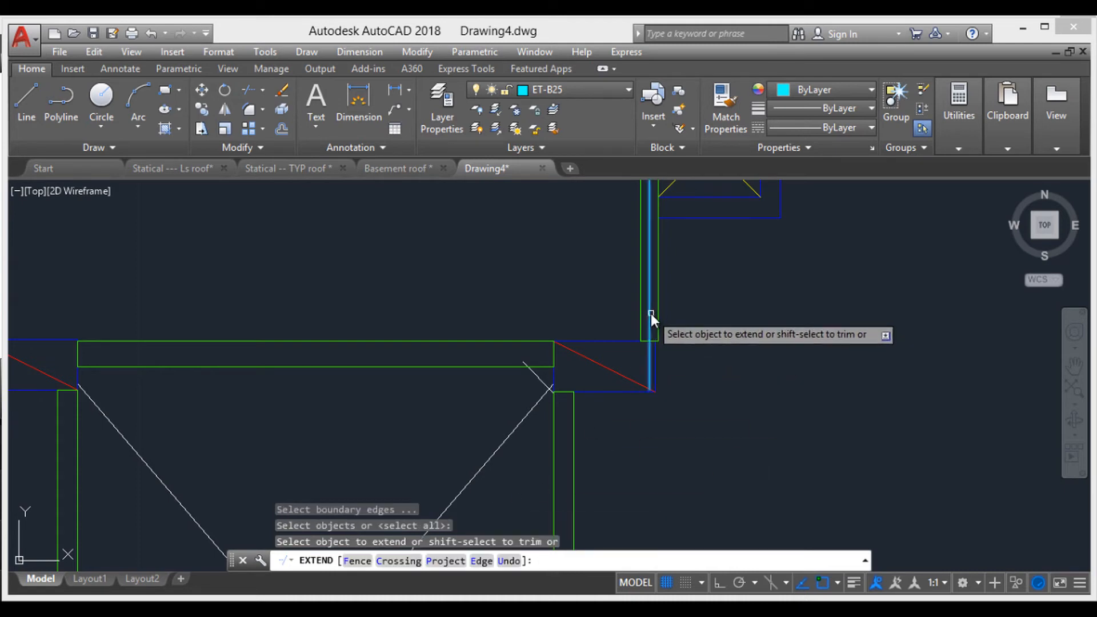
left_click(650, 313)
scroll(659, 375, "up", 5)
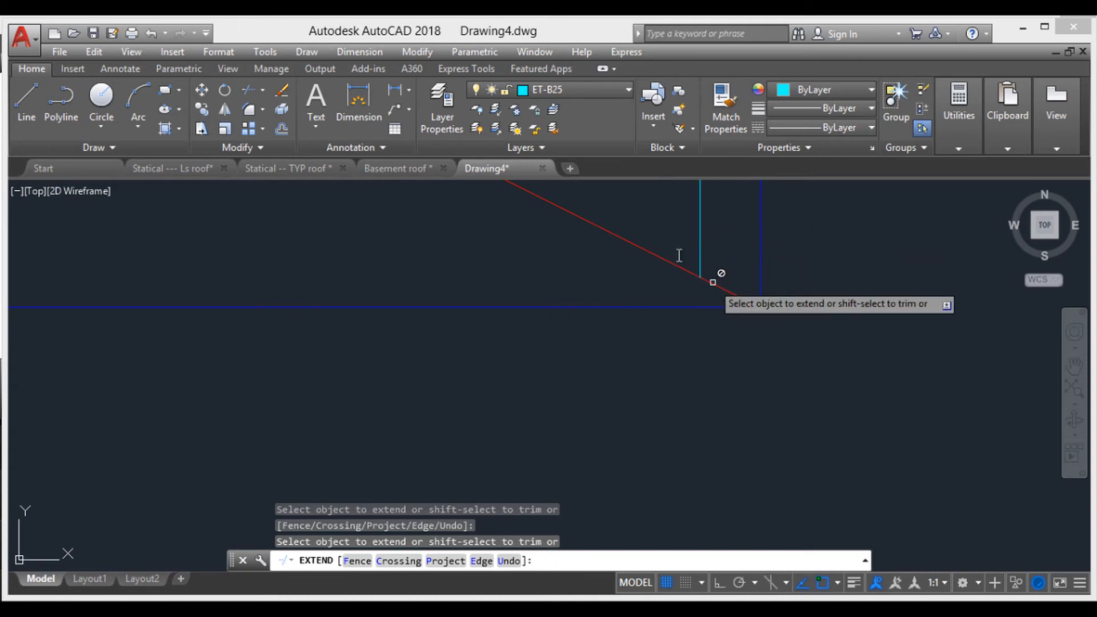
scroll(729, 304, "down", 3)
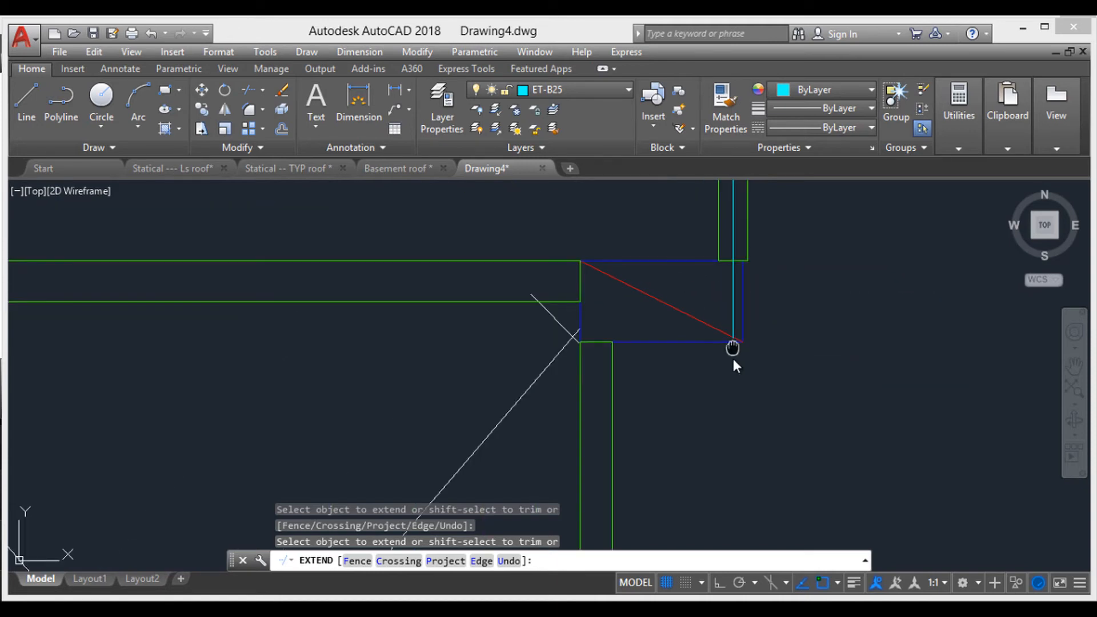
- Extend the upper end of the right vertical beam's centreline to the upper horizontal beam's centreline and finish the Extend command
scroll(742, 366, "down", 2)
scroll(782, 294, "down", 2)
scroll(775, 313, "up", 7)
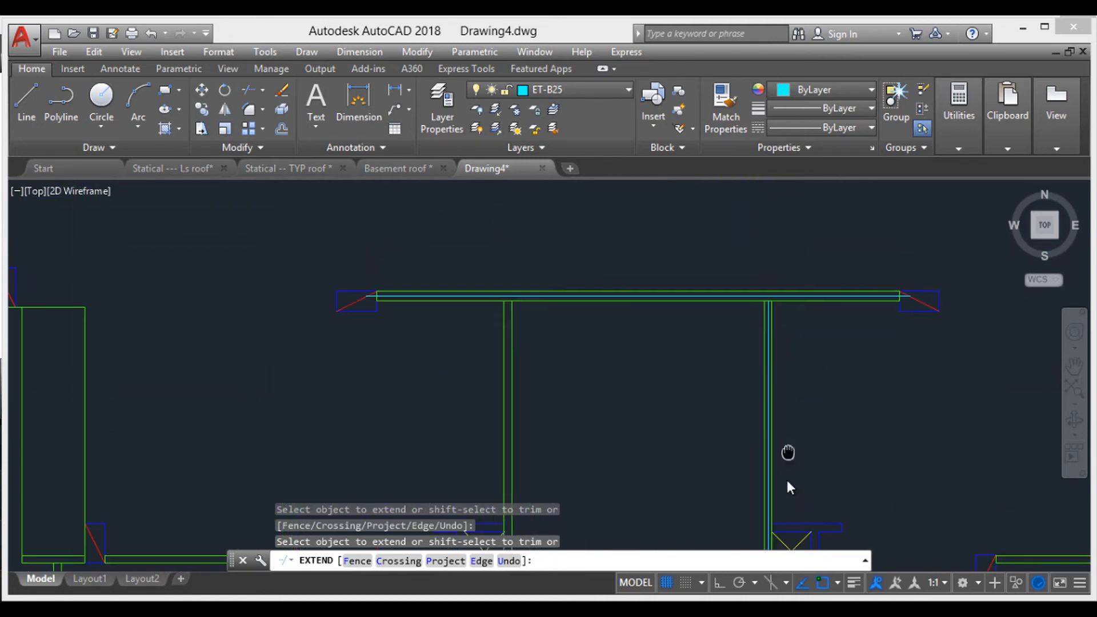
middle_click_drag(811, 351, 735, 413)
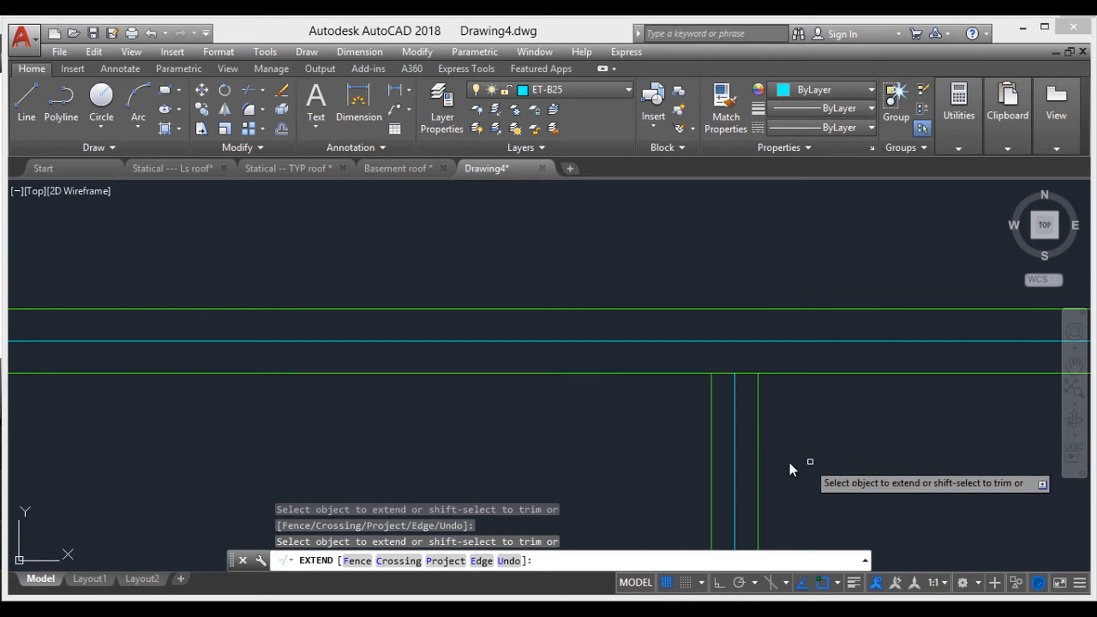
scroll(789, 469, "down", 4)
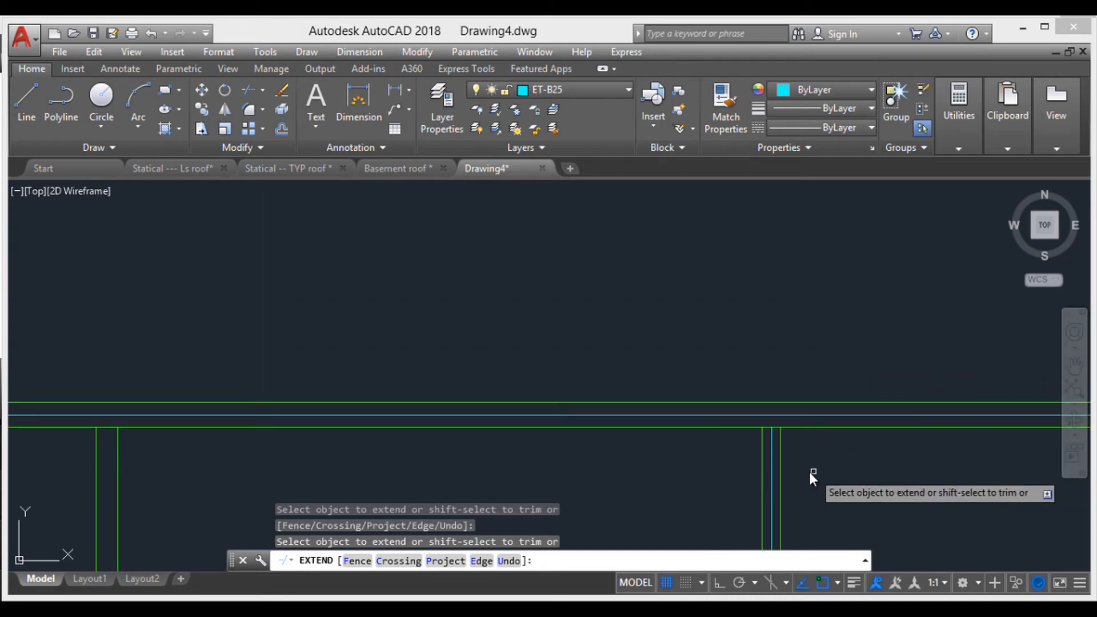
scroll(814, 472, "up", 4)
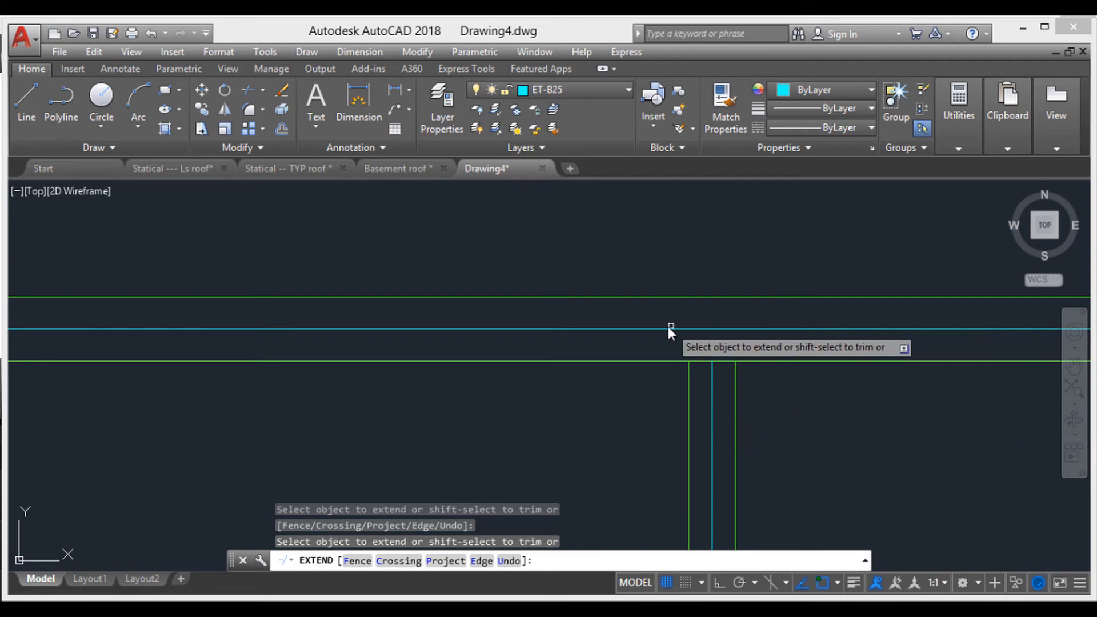
left_click(712, 382)
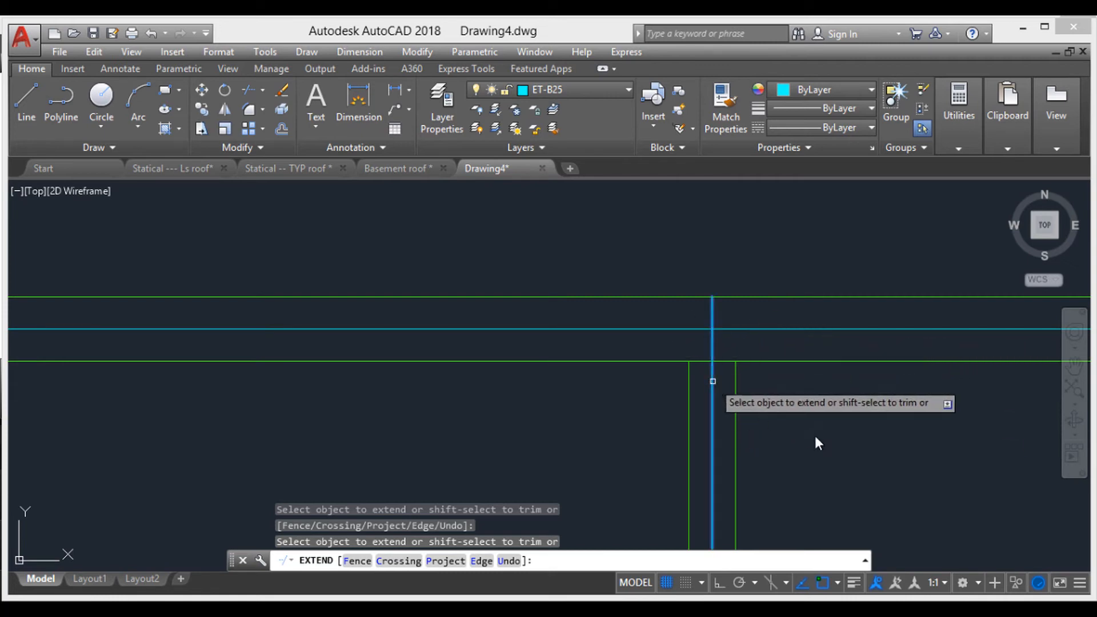
scroll(848, 444, "down", 4)
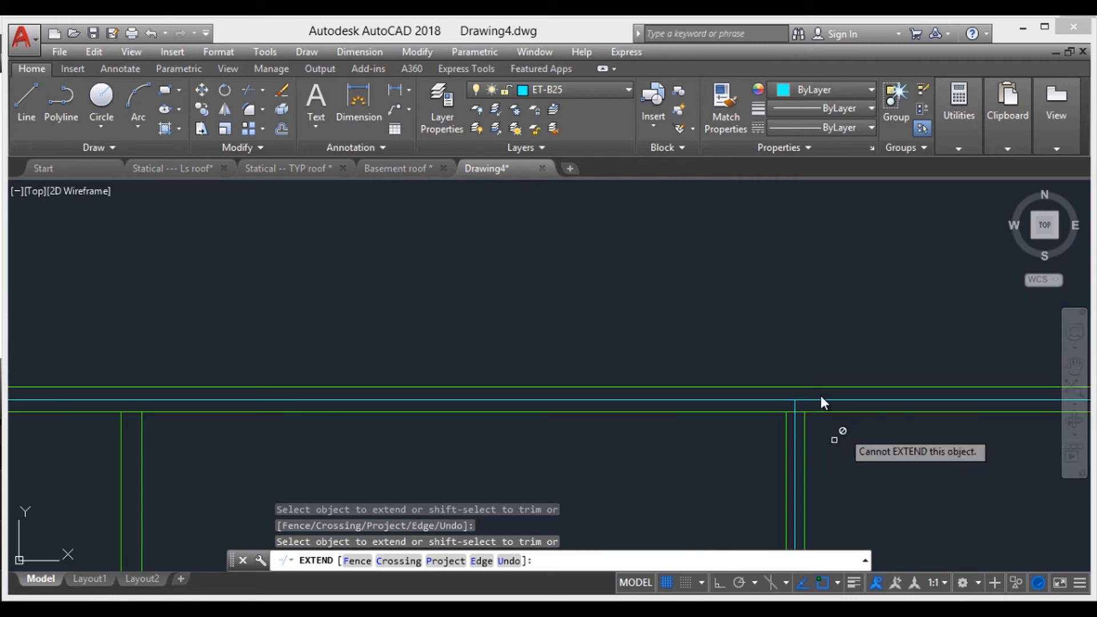
scroll(629, 400, "down", 3)
scroll(764, 350, "up", 4)
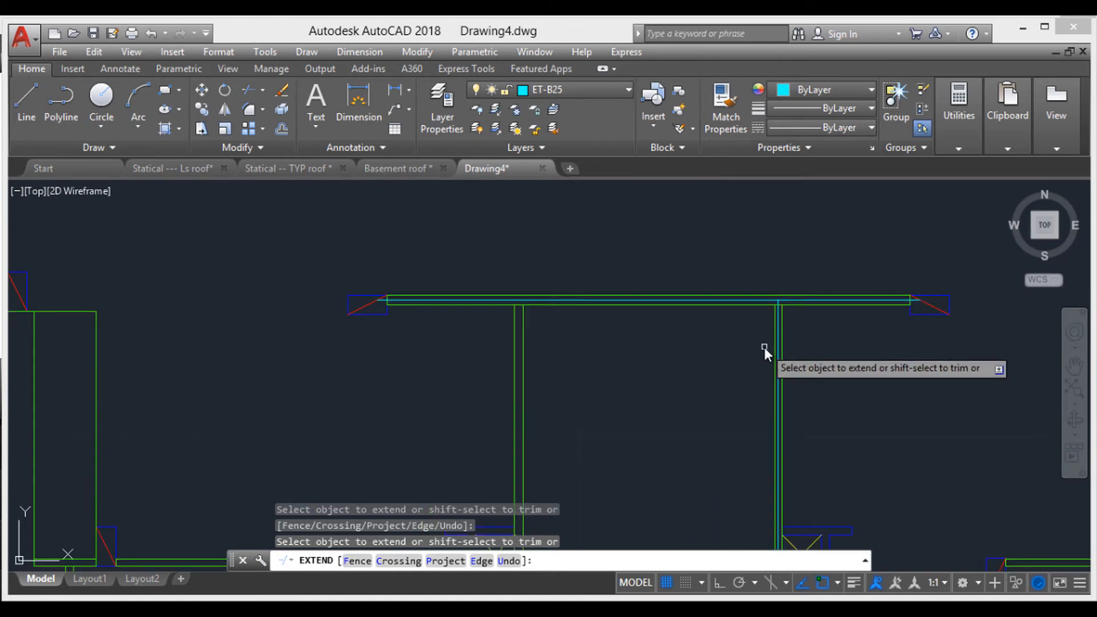
key("Escape")
key("Escape")
key("Escape")
key("Escape")
- Draw a centreline through the left vertical beam, from the midpoint of its lower end to the midpoint of its upper end
mouse_move(631, 387)
middle_mouse_down()
mouse_move(685, 370)
mouse_move(832, 276)
middle_mouse_up()
middle_click_drag(784, 420, 769, 421)
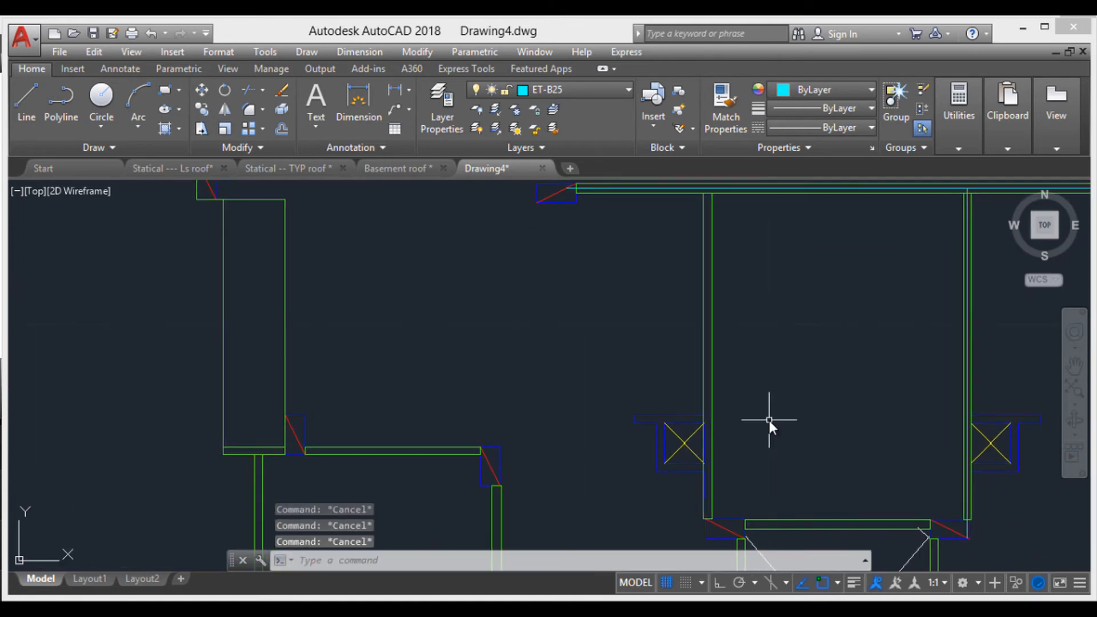
type("l")
key("Return")
scroll(706, 526, "up", 4)
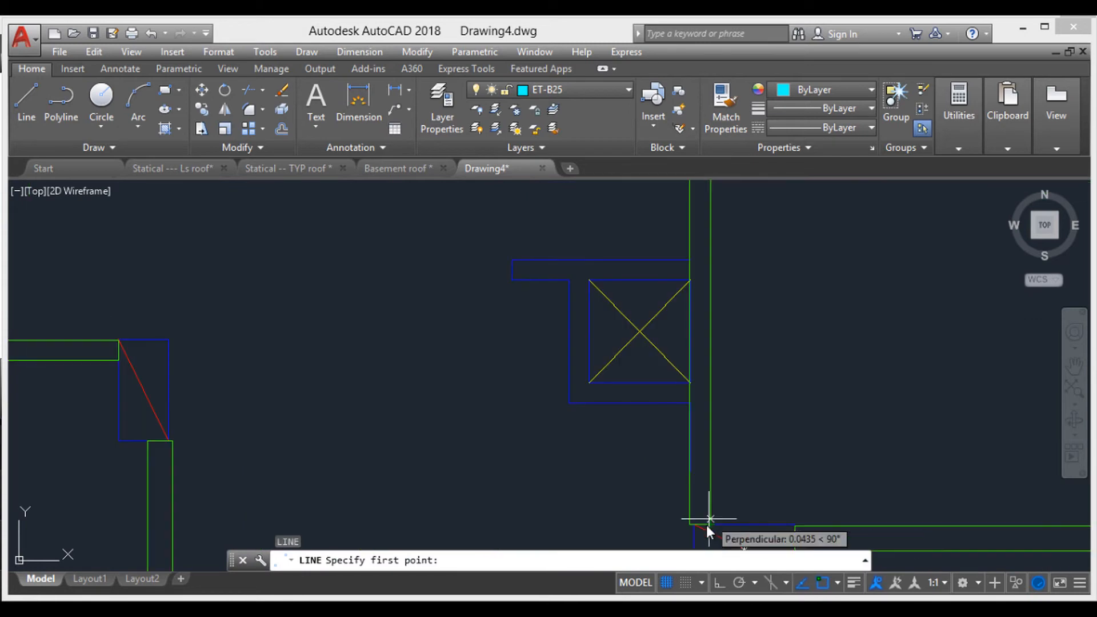
left_click(698, 525)
middle_click_drag(715, 194, 730, 400)
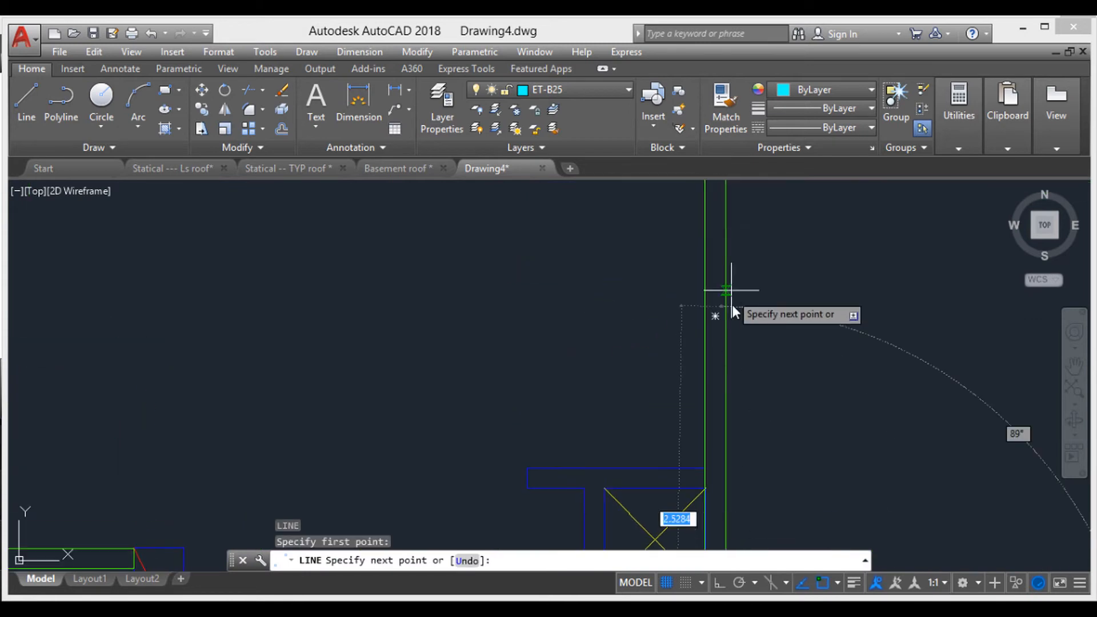
middle_click_drag(738, 237, 740, 508)
scroll(748, 371, "down", 4)
middle_click_drag(748, 360, 750, 457)
scroll(742, 397, "up", 4)
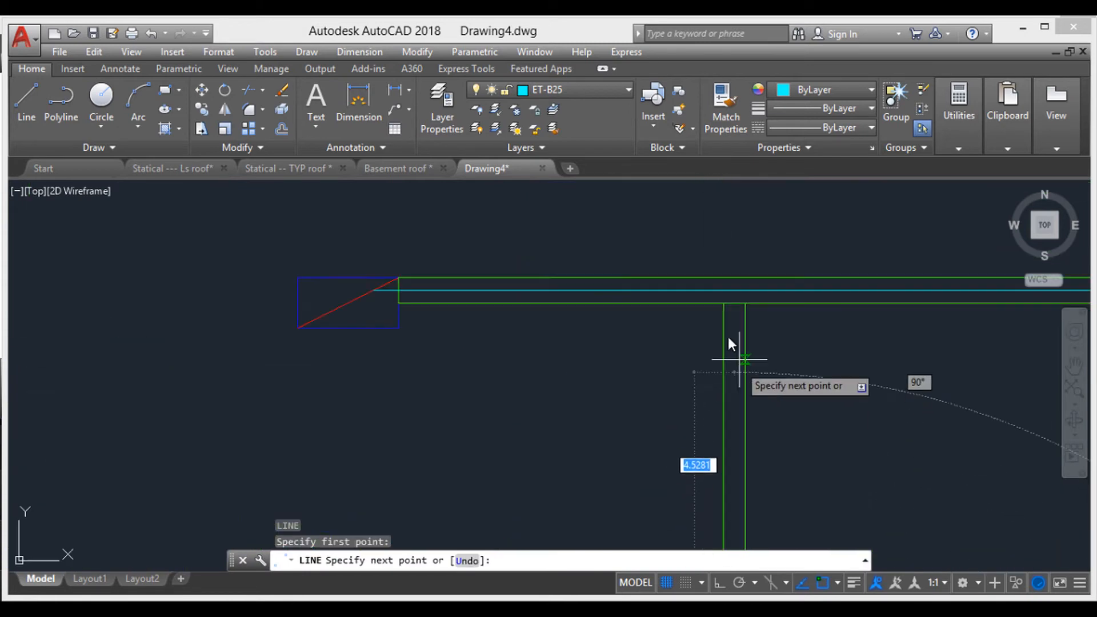
left_click(732, 307)
key("Escape")
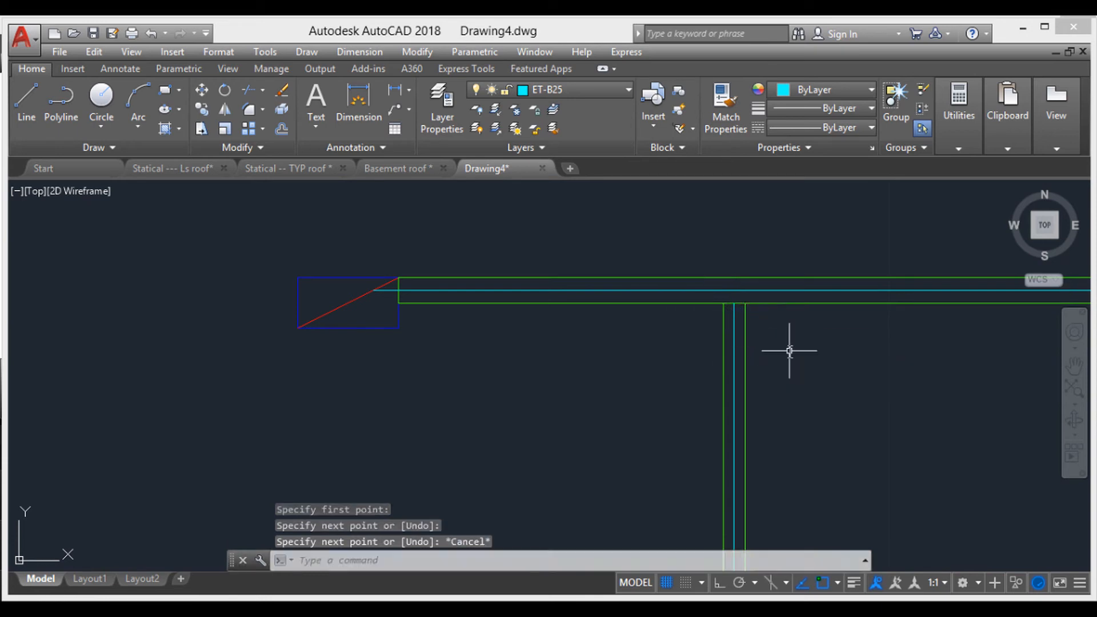
- Extend the upper end of the left vertical beam's centreline to the upper horizontal beam's centreline
type("ex")
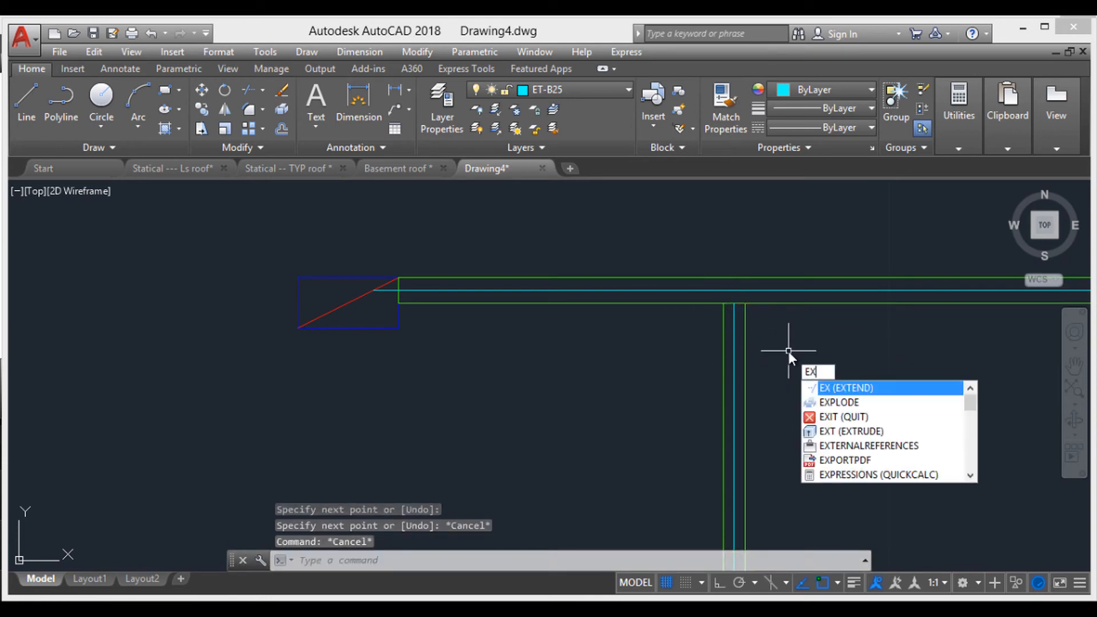
key("Return")
key("Return")
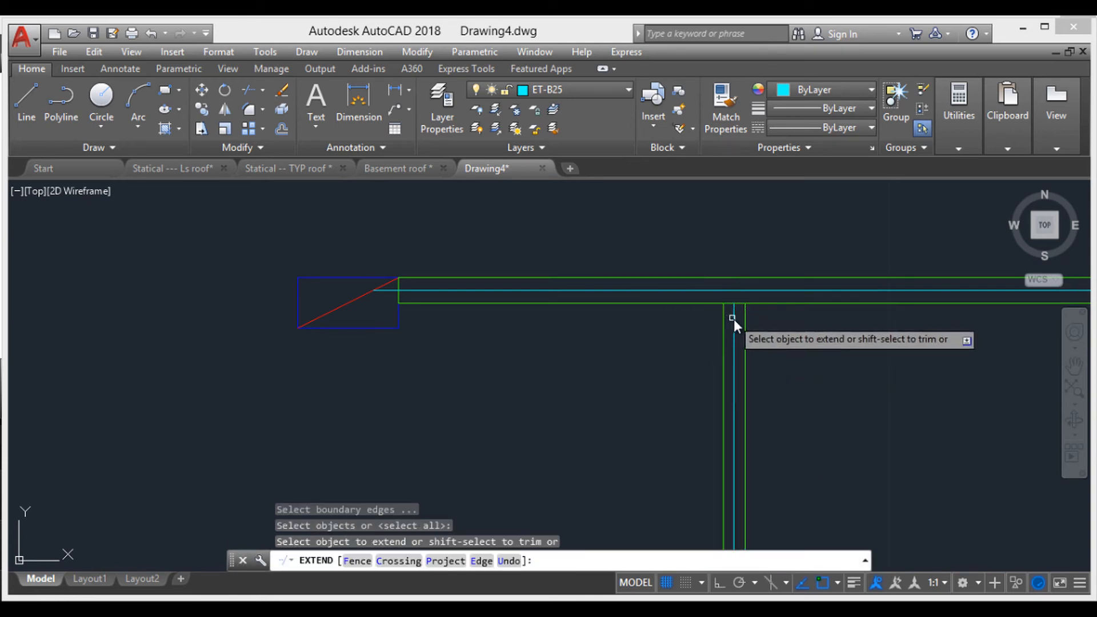
left_click(733, 319)
- Extend the lower end of the left vertical beam's centreline to its column block's diagonal and finish the Extend command
scroll(802, 384, "down", 7)
middle_click_drag(804, 399, 783, 286)
scroll(784, 375, "up", 11)
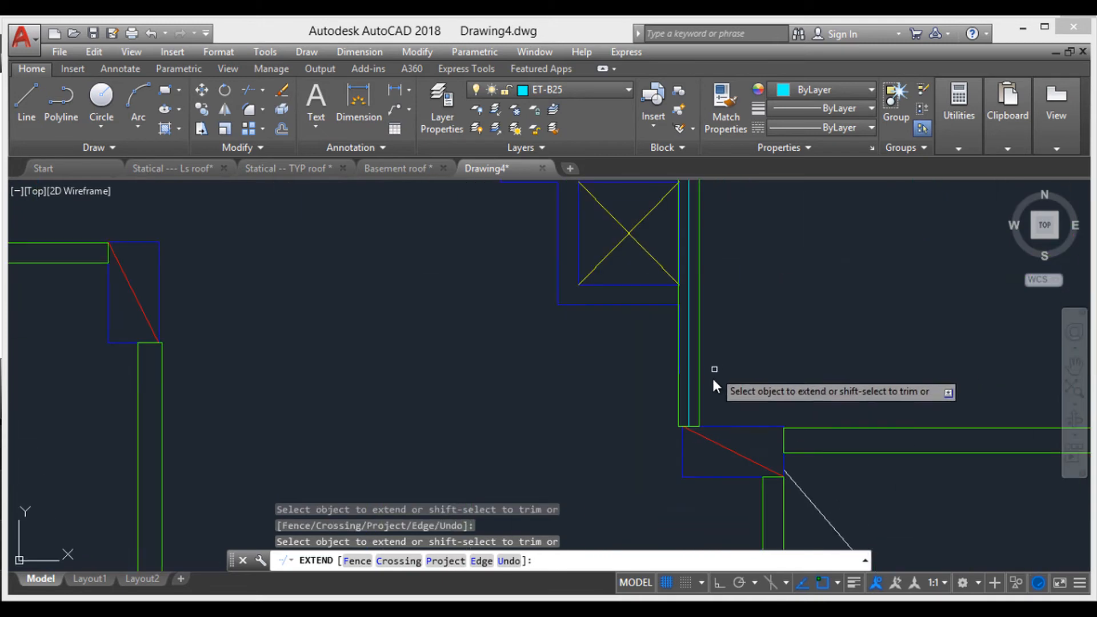
left_click(710, 382)
left_click(682, 430)
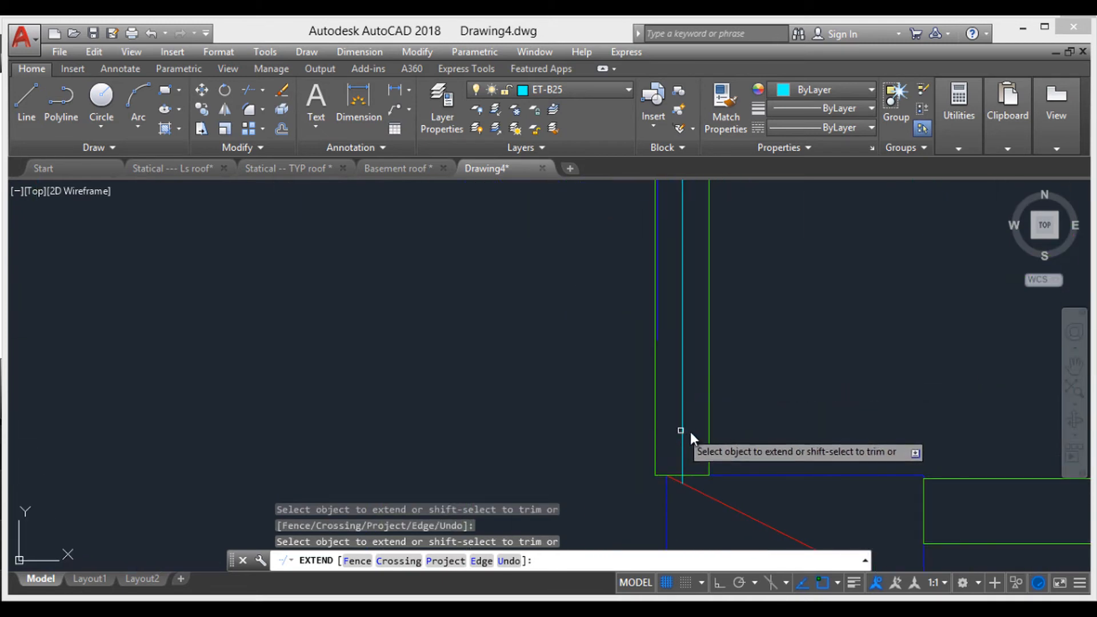
key("Escape")
key("Escape")
- Draw a centreline through the short horizontal beam between the two lower column blocks, from its left end's midpoint to its right end's midpoint
scroll(822, 400, "down", 8)
middle_click_drag(823, 400, 677, 399)
scroll(746, 423, "up", 6)
scroll(727, 414, "down", 4)
middle_click_drag(755, 420, 631, 401)
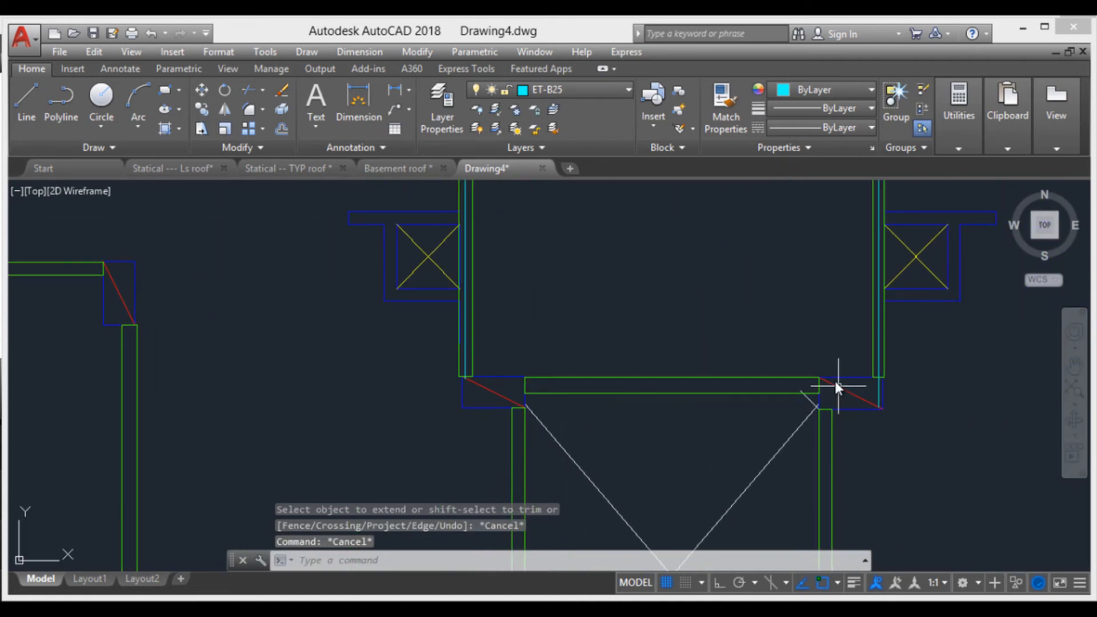
type("l")
key("Return")
scroll(533, 393, "up", 2)
left_click(519, 380)
scroll(520, 380, "down", 1)
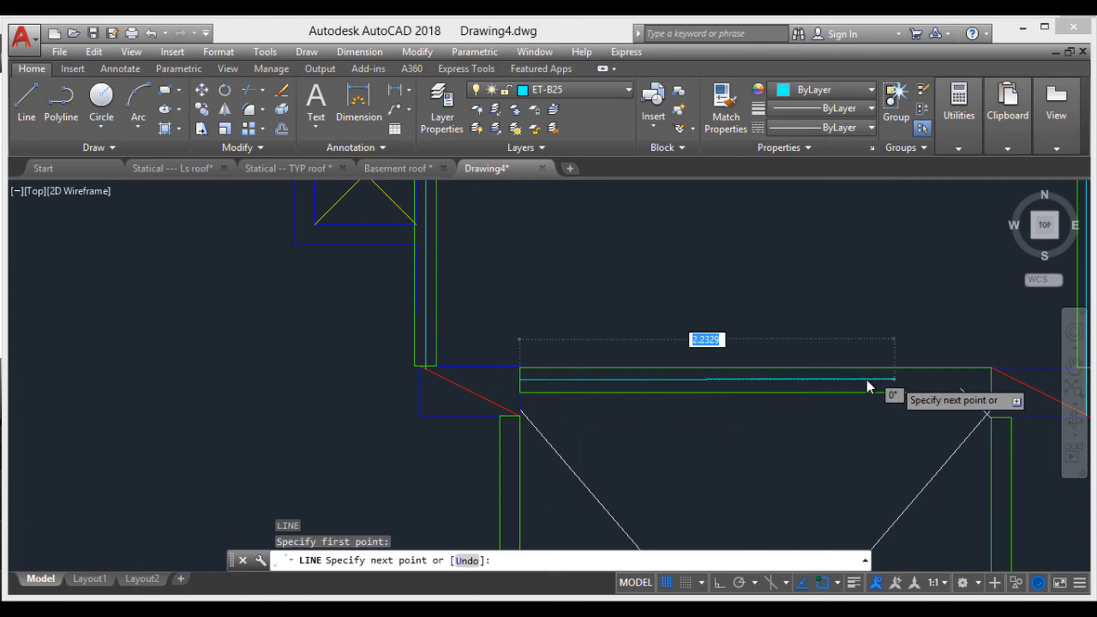
scroll(866, 380, "up", 3)
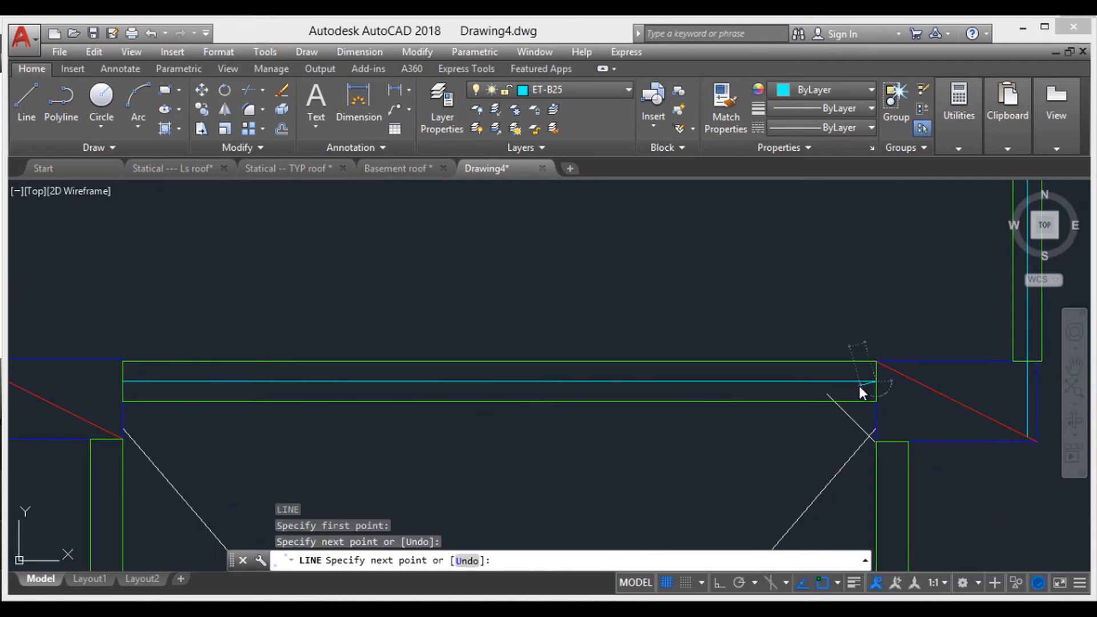
key("Escape")
key("Escape")
- Extend both ends of the short horizontal beam's centreline to the diagonals of the column blocks on either side and finish the Extend command
type("EX")
key("Return")
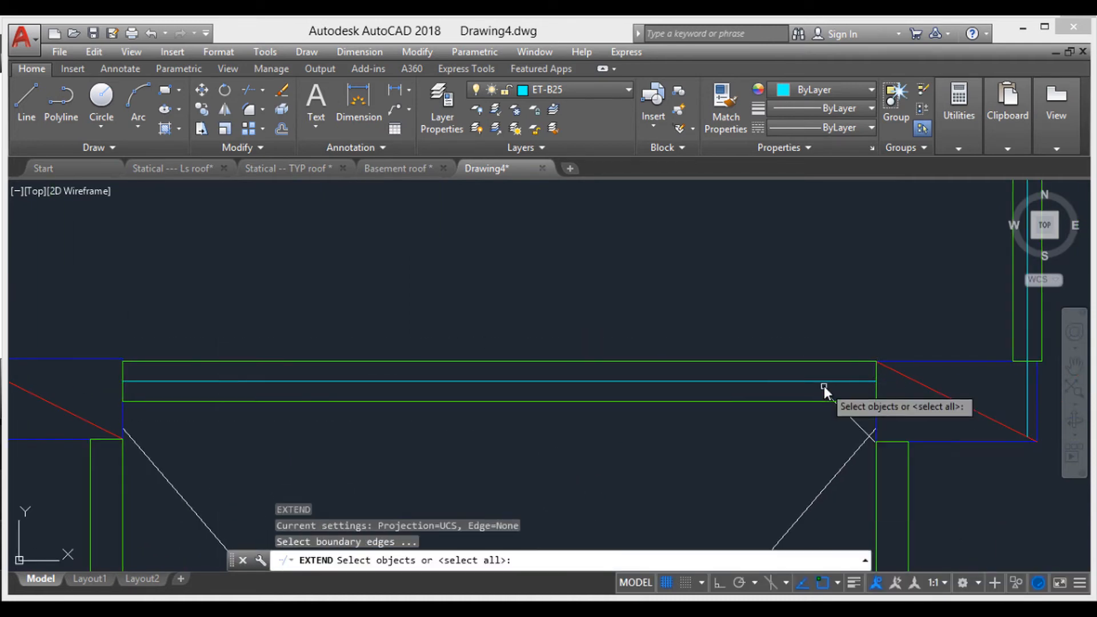
key("Return")
left_click(848, 382)
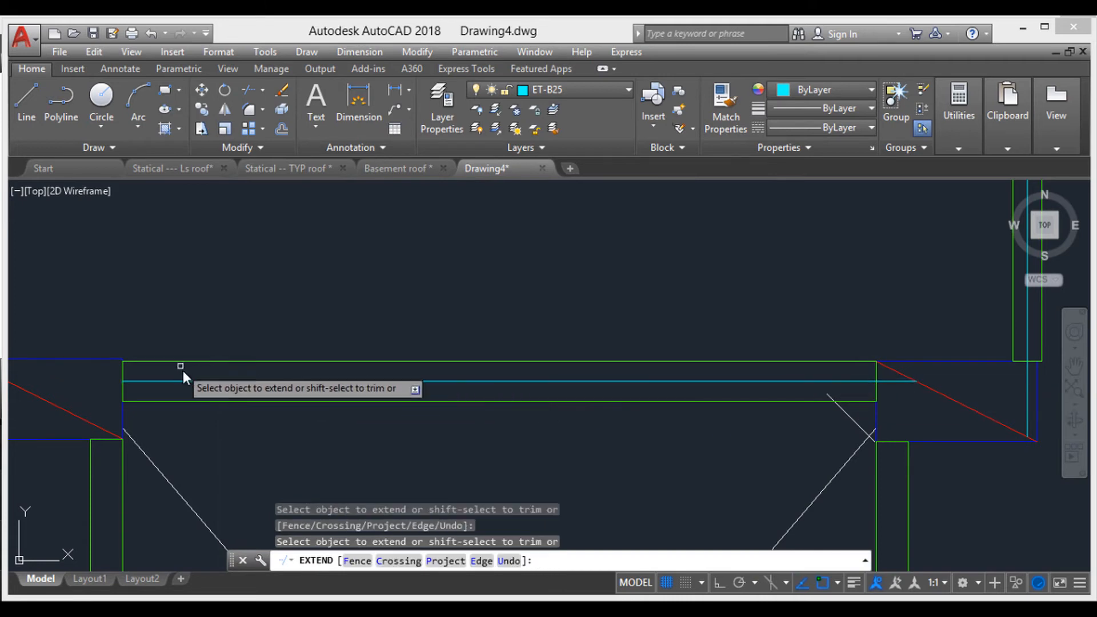
middle_click_drag(245, 394, 487, 397)
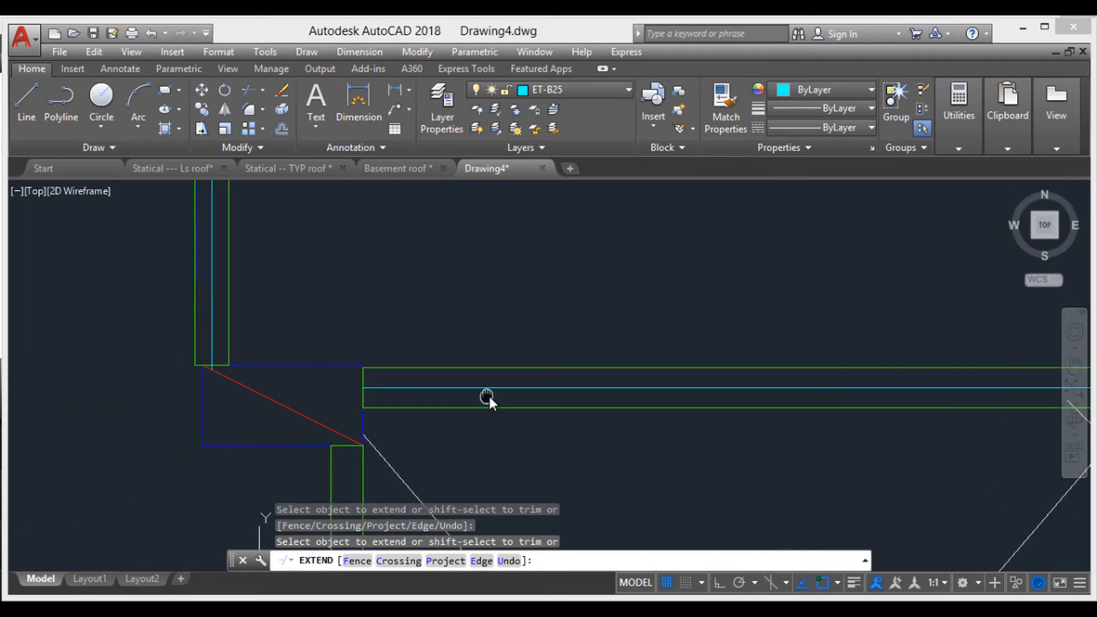
left_click(424, 389)
scroll(593, 430, "down", 5)
key("Escape")
key("Escape")
key("Escape")
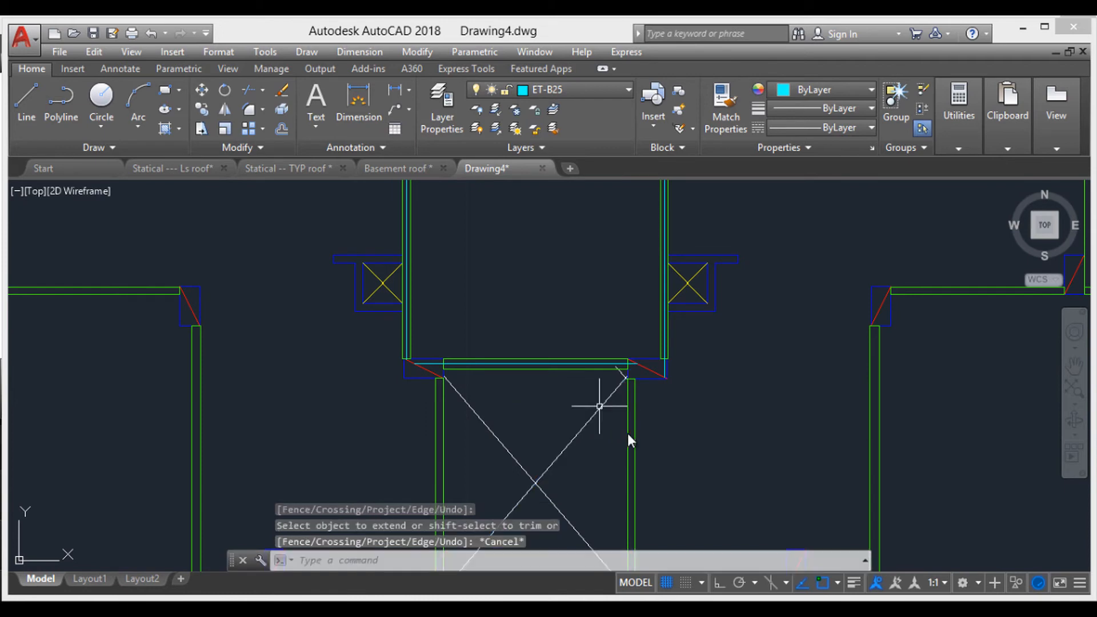
- Start a centreline for the horizontal beam running along the lower edge of the crossed opening, between its two column blocks
middle_click_drag(627, 433, 562, 345)
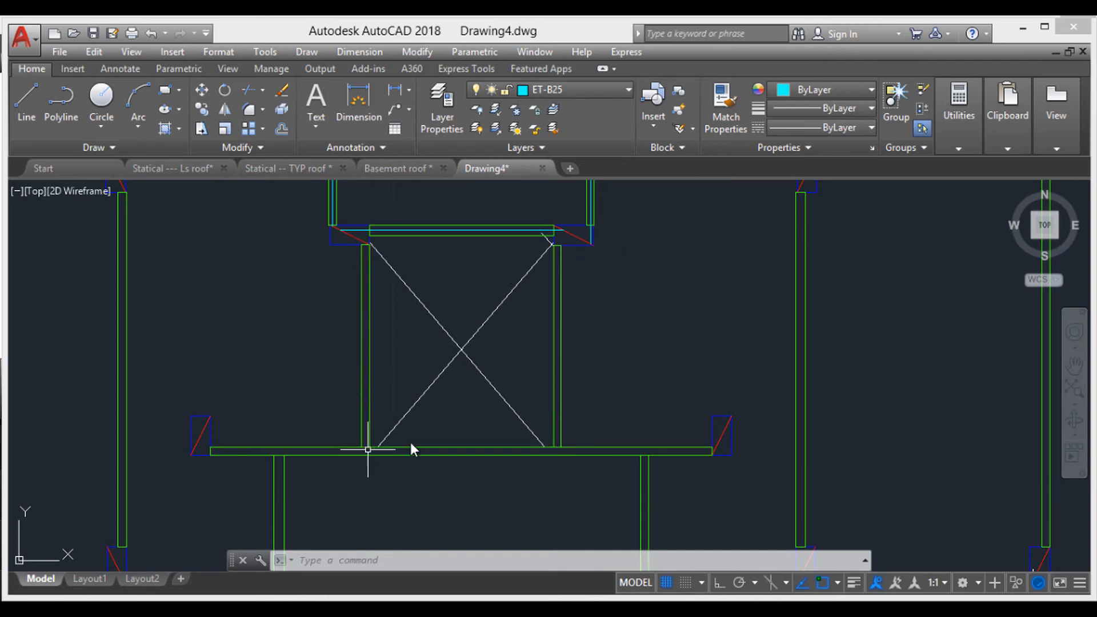
scroll(550, 260, "up", 2)
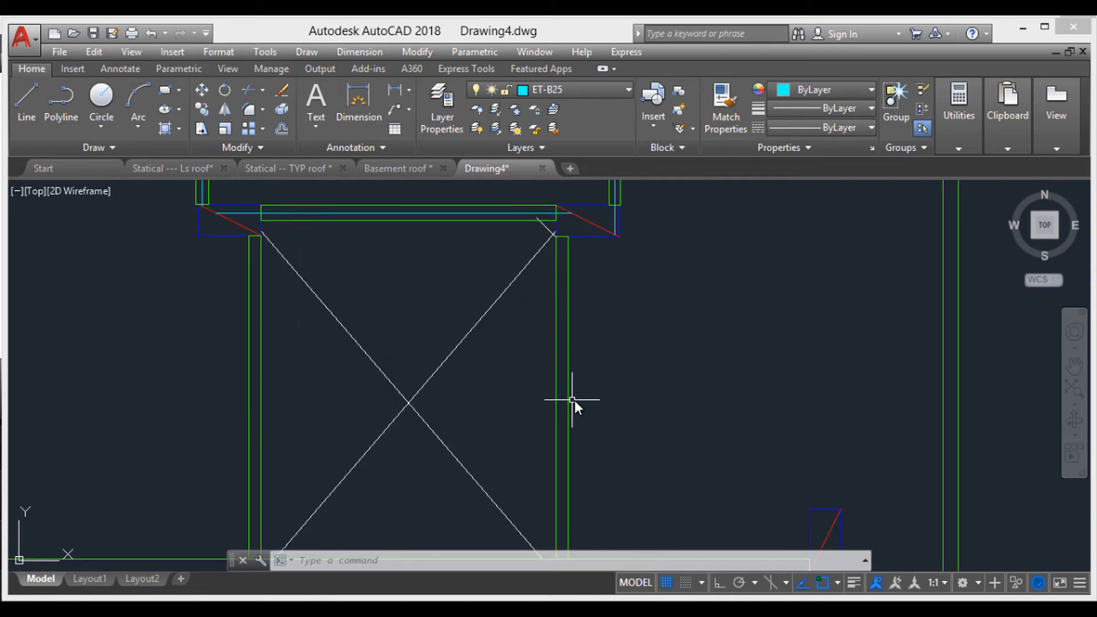
middle_click_drag(561, 493, 559, 332)
scroll(563, 402, "up", 2)
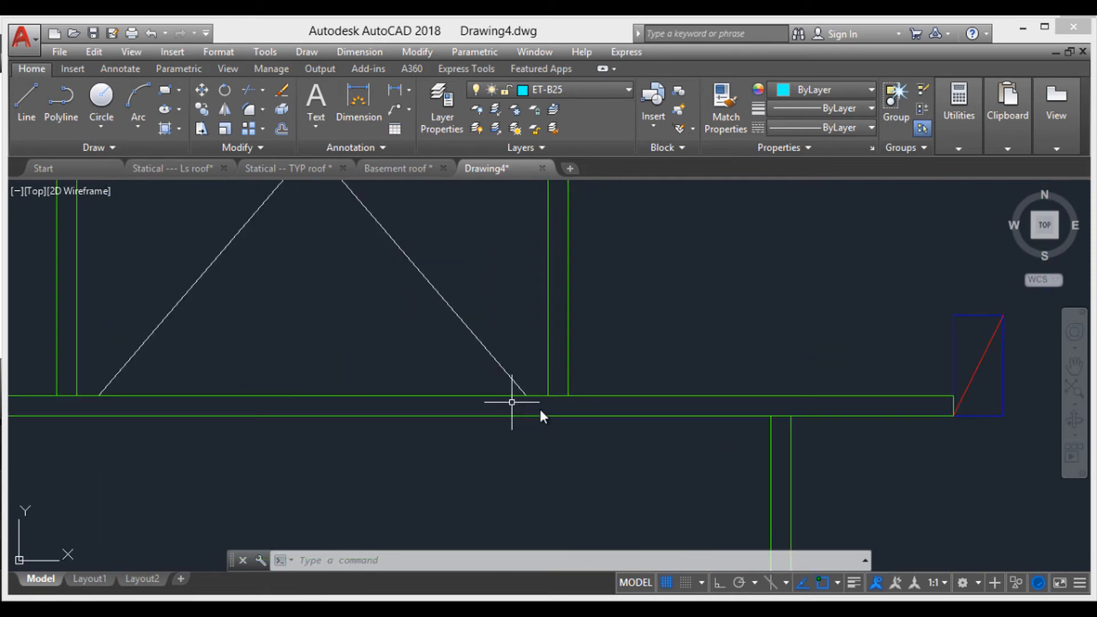
scroll(597, 416, "down", 3)
middle_click_drag(598, 413, 644, 351)
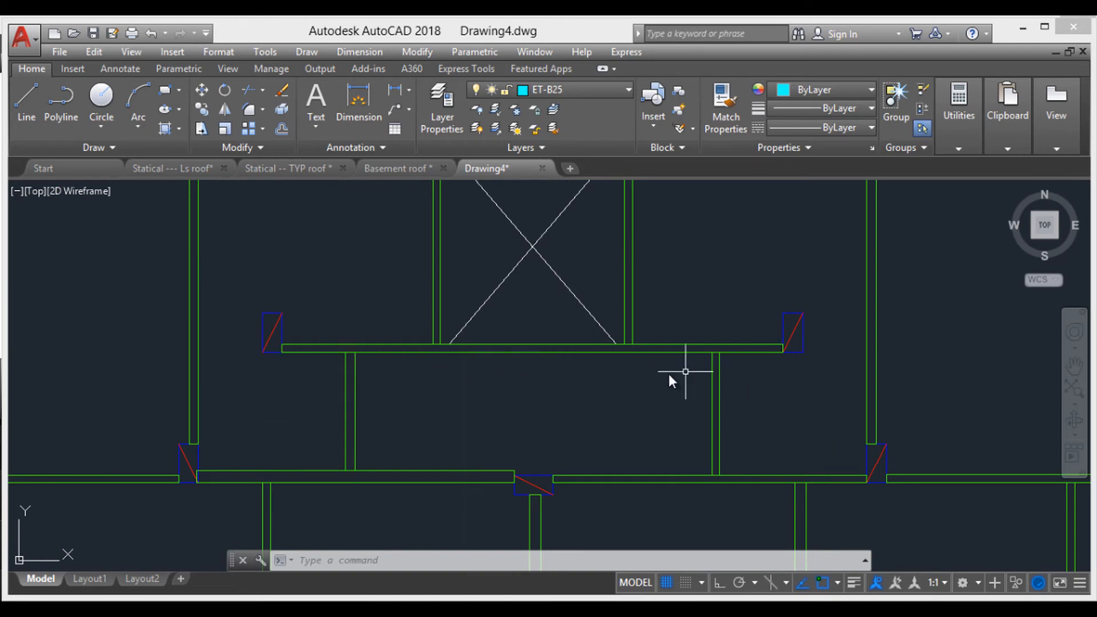
type("l")
key("Return")
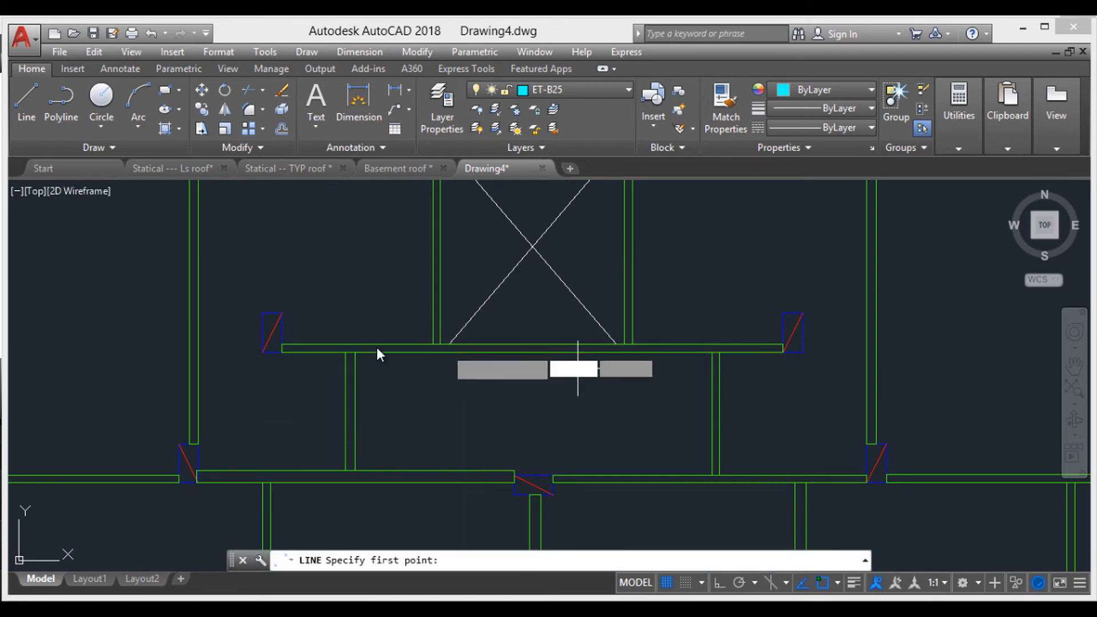
- Draw a centreline through the horizontal beam below the X-marked opening, joining the midpoints of its two ends
scroll(301, 352, "up", 5)
left_click(221, 344)
scroll(537, 345, "down", 5)
middle_click_drag(537, 345, 322, 335)
scroll(752, 332, "up", 5)
scroll(711, 345, "up", 2)
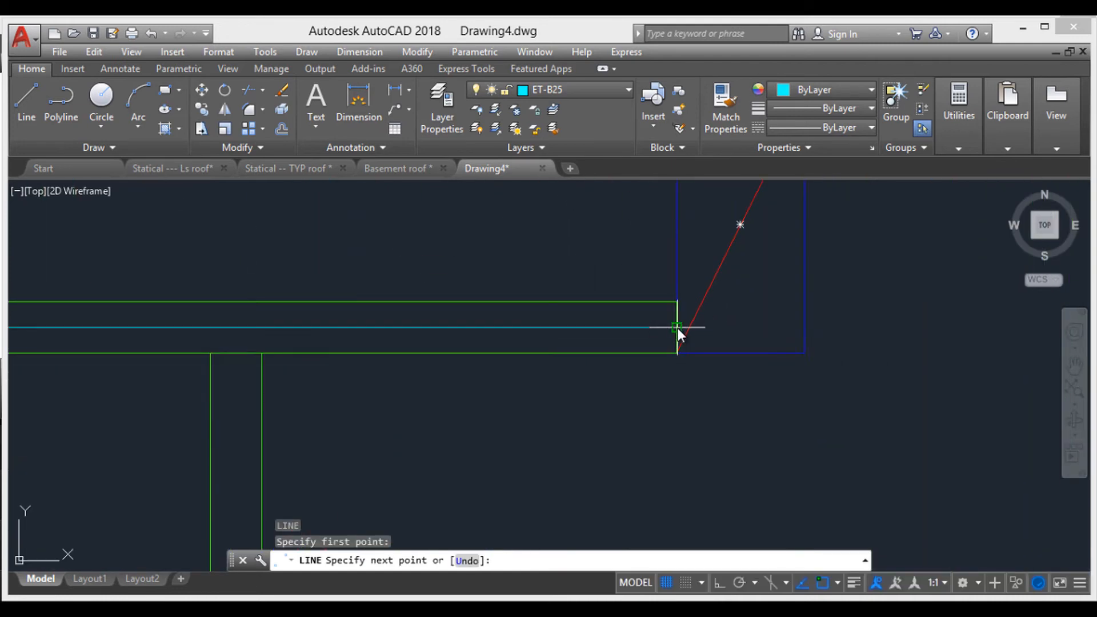
left_click(677, 328)
key("Escape")
key("Escape")
key("Escape")
- Extend both ends of the lower horizontal beam's centreline to the red diagonals of the adjoining columns
type("EX")
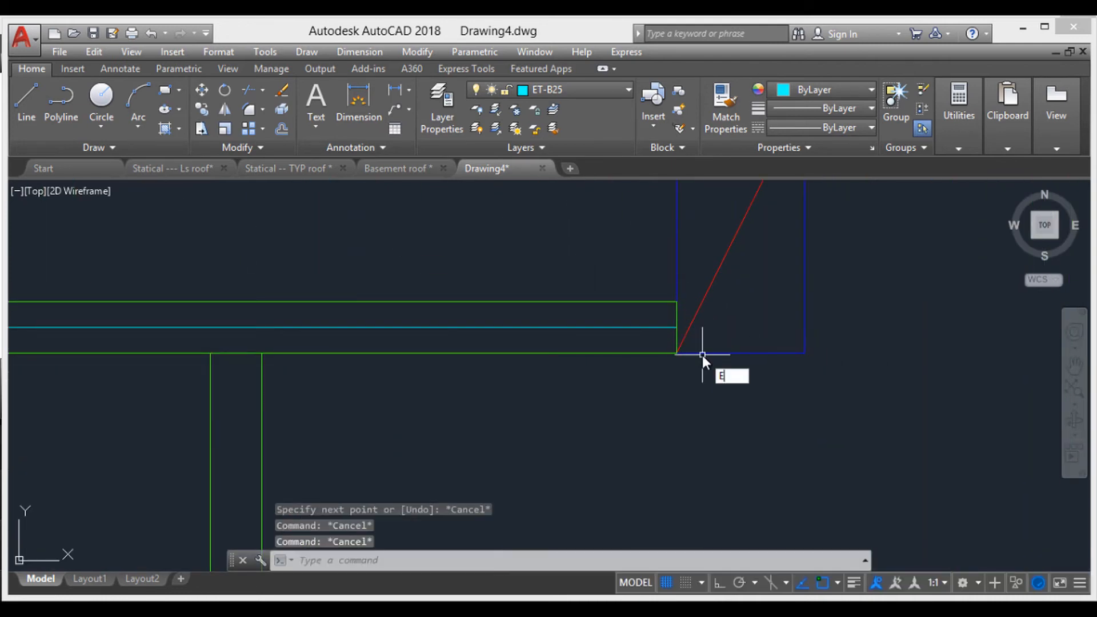
key("Return")
key("Return")
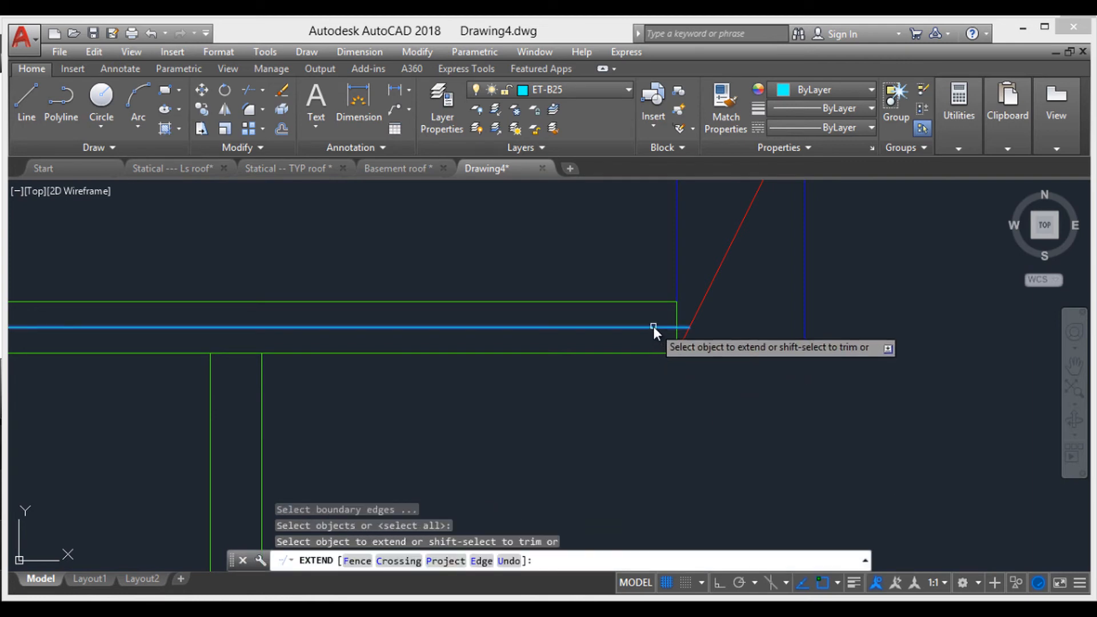
left_click(653, 326)
scroll(595, 327, "down", 3)
scroll(339, 336, "down", 4)
scroll(183, 327, "up", 4)
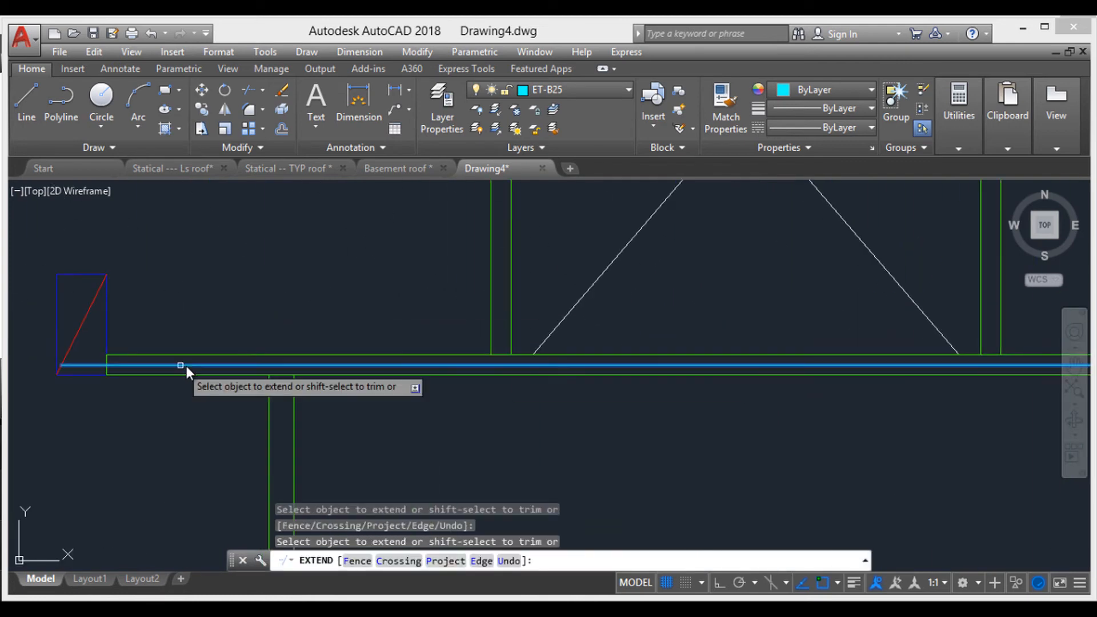
left_click(123, 364)
key("Escape")
key("Escape")
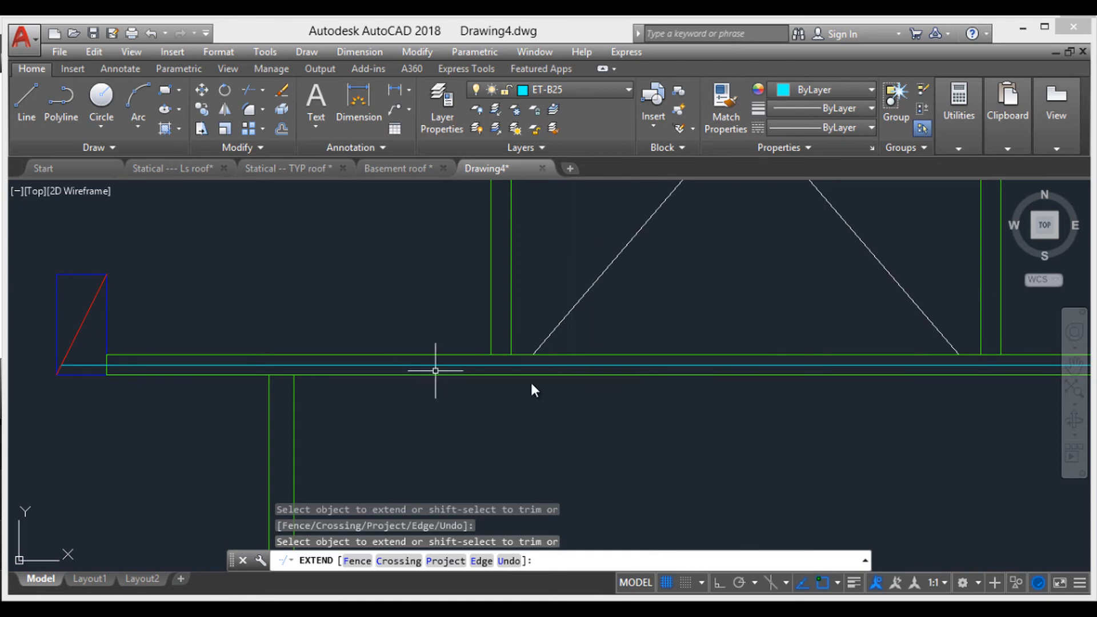
- Draw a centreline through the vertical beam on the right of the X-marked opening, joining its end midpoints
scroll(530, 381, "down", 4)
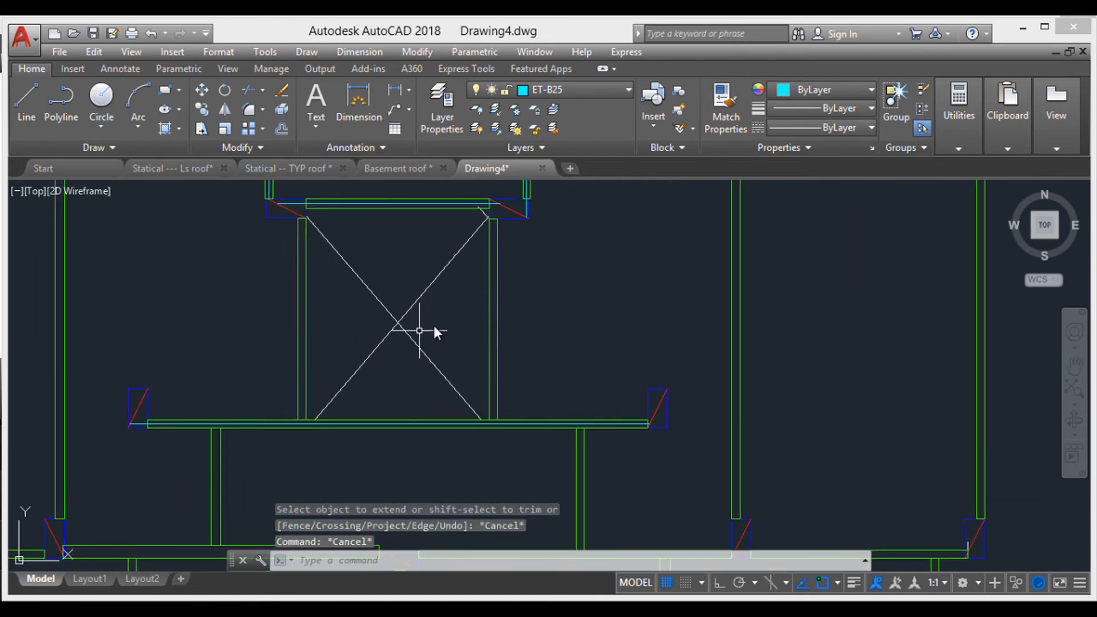
type("l")
key("Return")
scroll(491, 224, "up", 4)
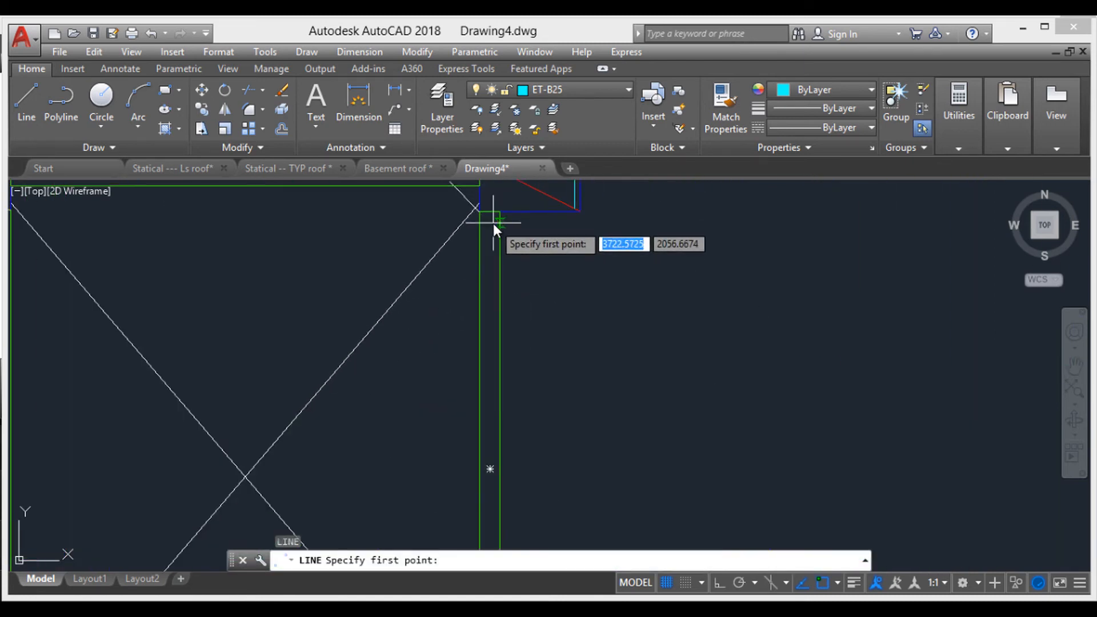
left_click(490, 212)
scroll(482, 352, "down", 3)
scroll(496, 358, "up", 4)
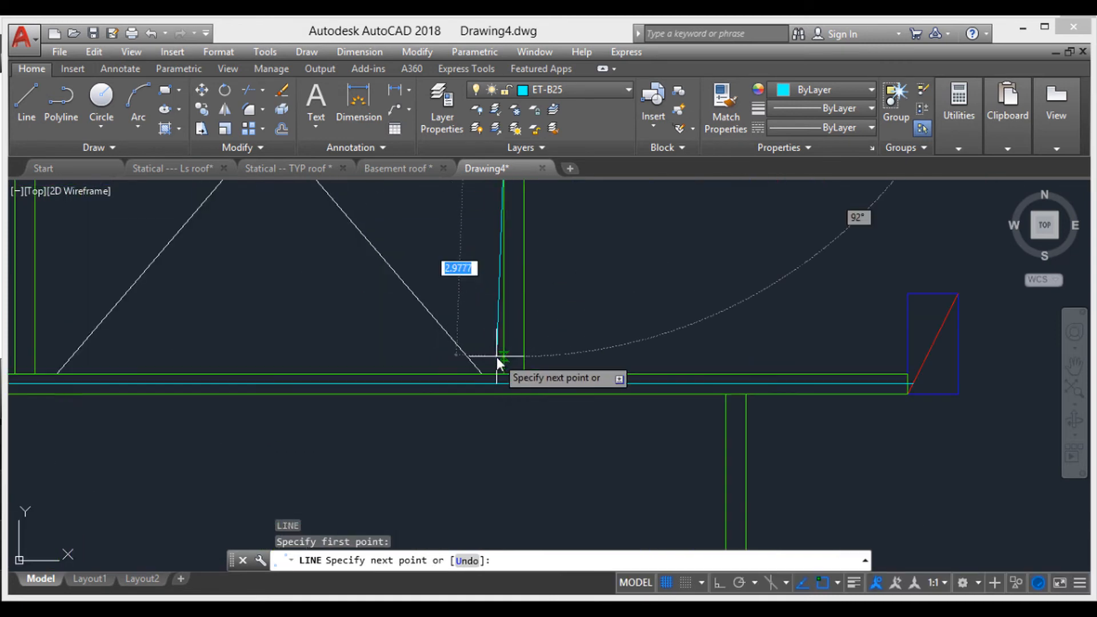
left_click(522, 382)
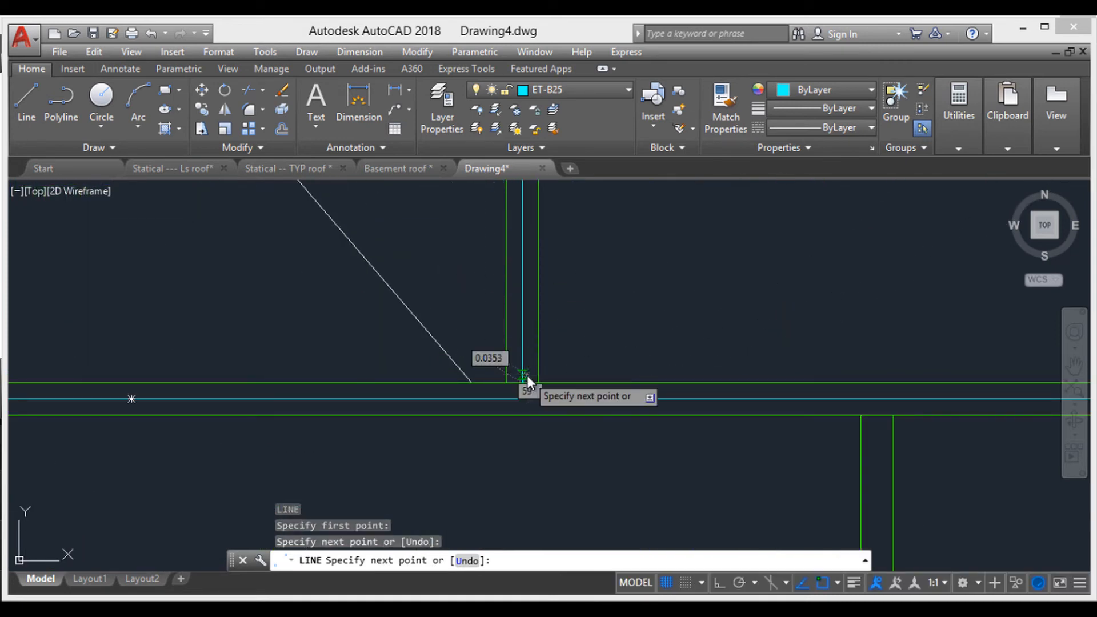
key("Escape")
key("Escape")
- Extend the lower end of the right vertical beam's centreline to the horizontal beam's centreline
type("ex")
key("Return")
key("Return")
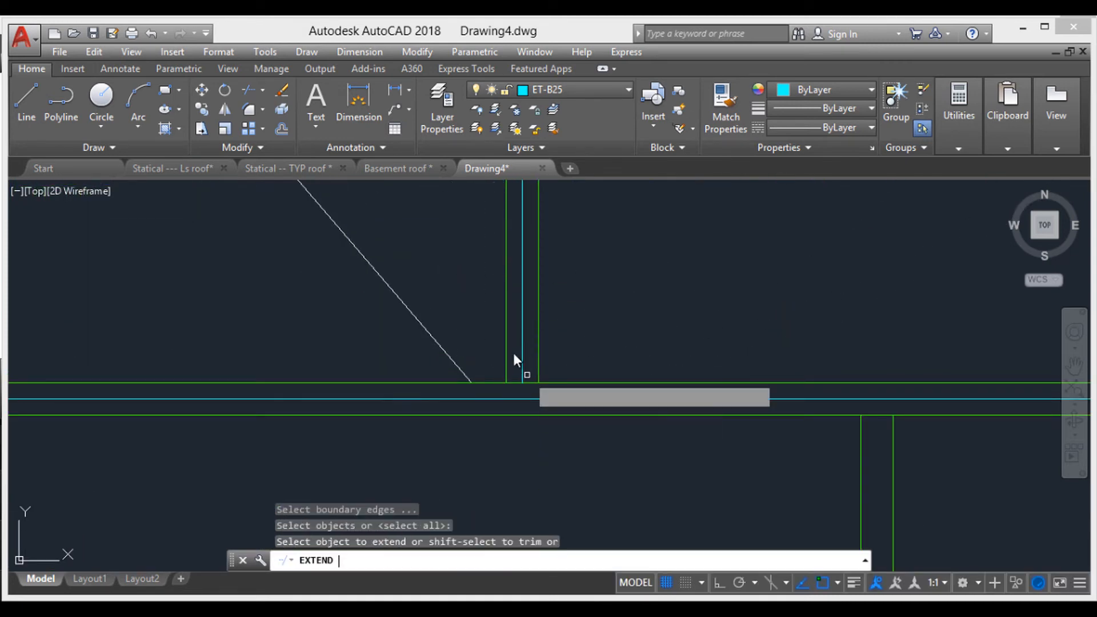
left_click(520, 352)
- Extend the upper end of the right vertical beam's centreline past the upper beam's centreline to the column's red diagonal
scroll(583, 523, "down", 3)
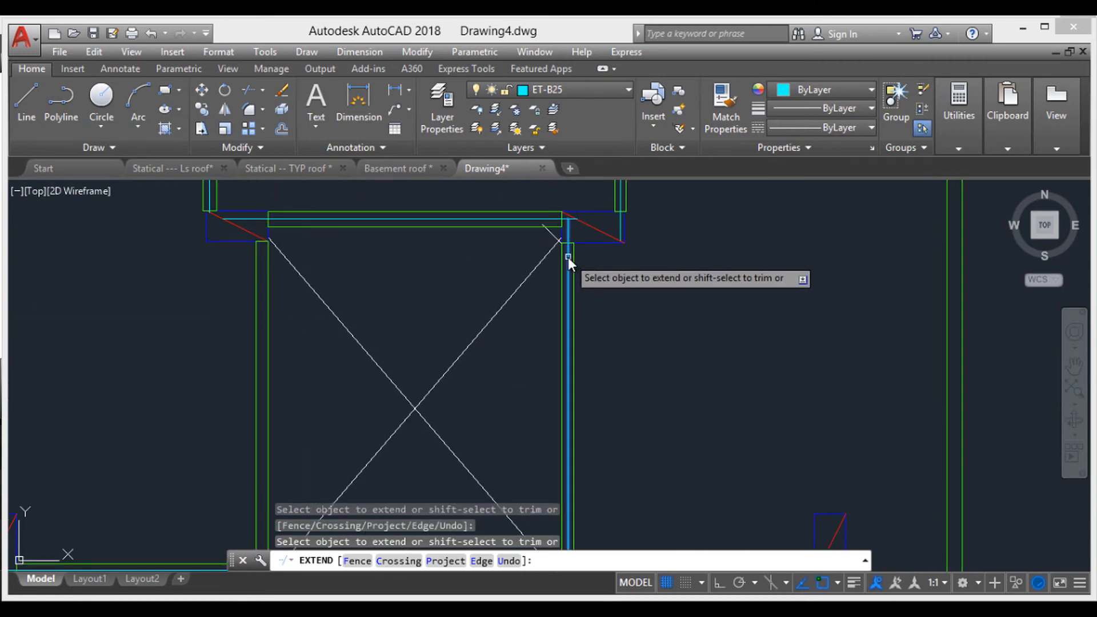
scroll(574, 224, "up", 5)
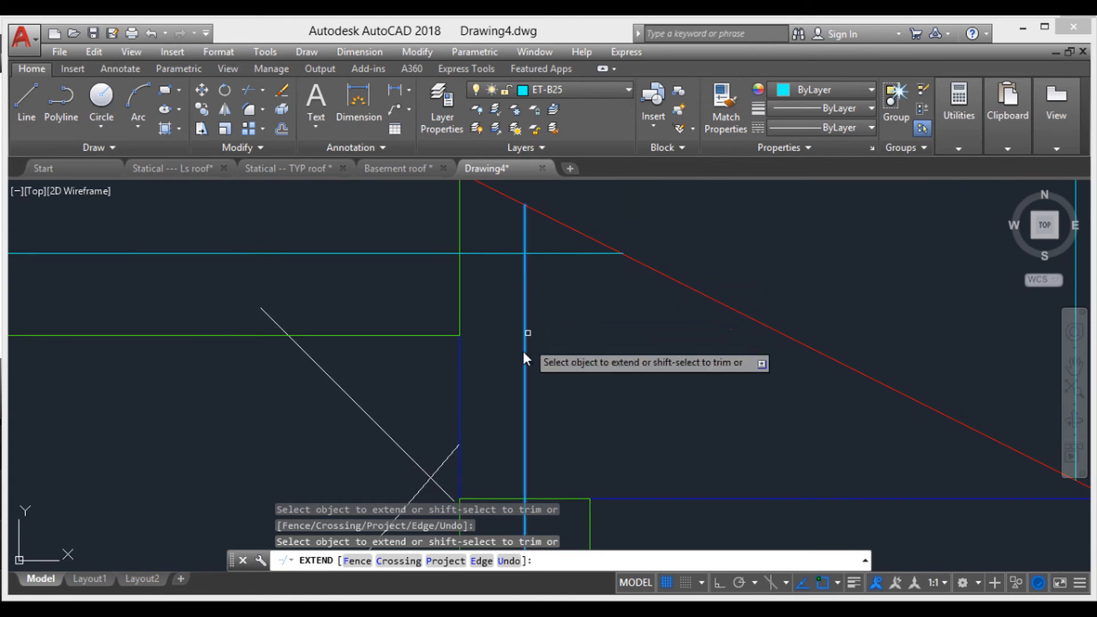
scroll(676, 298, "down", 5)
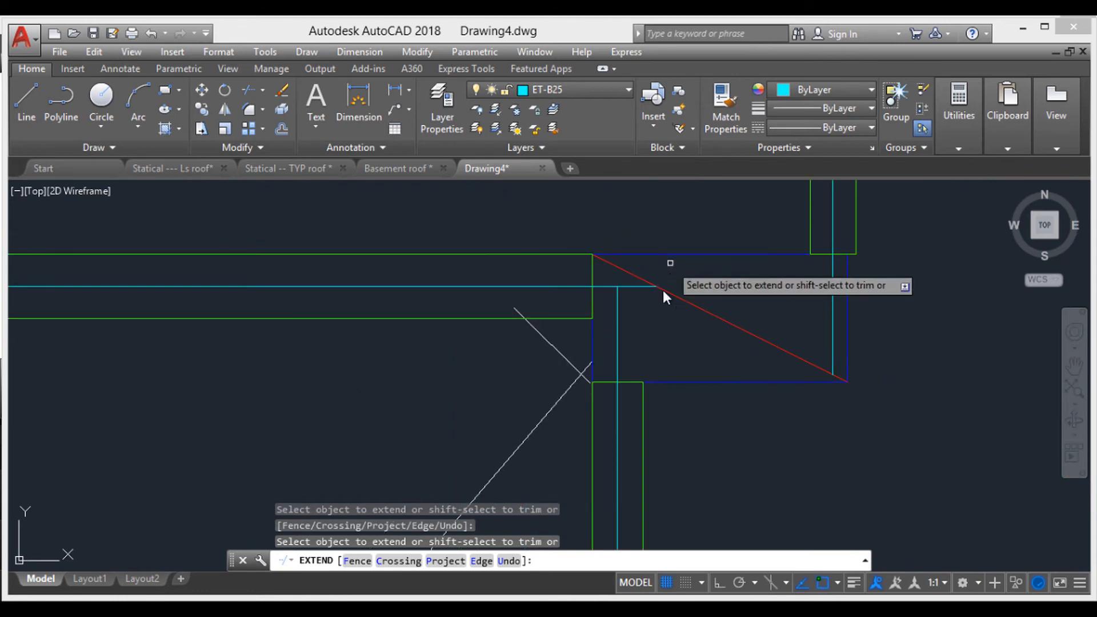
scroll(620, 296, "up", 5)
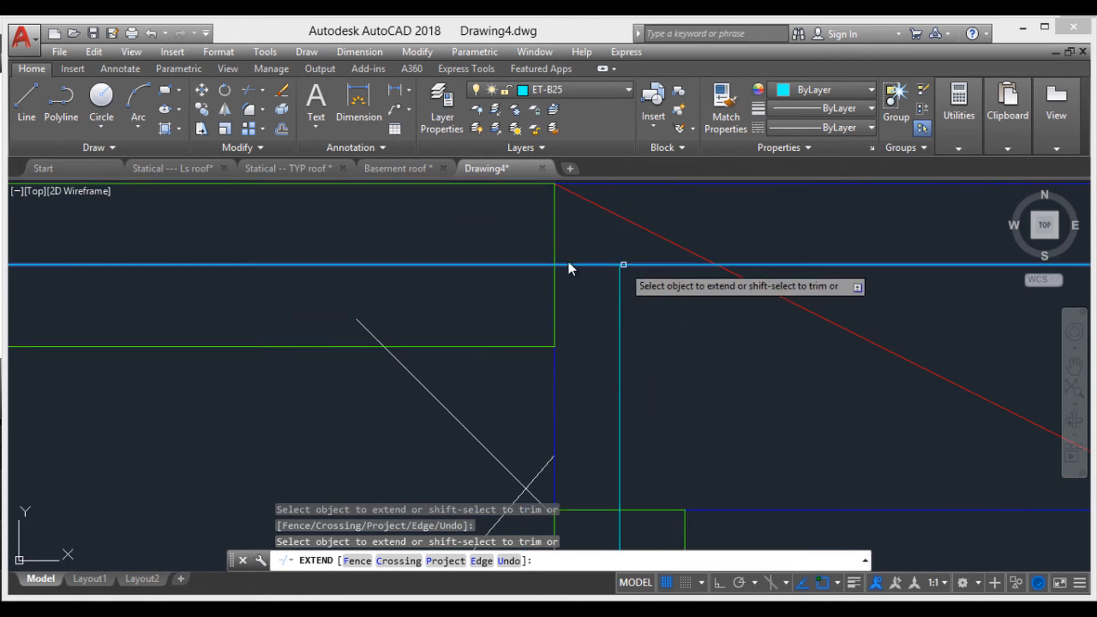
scroll(615, 427, "down", 4)
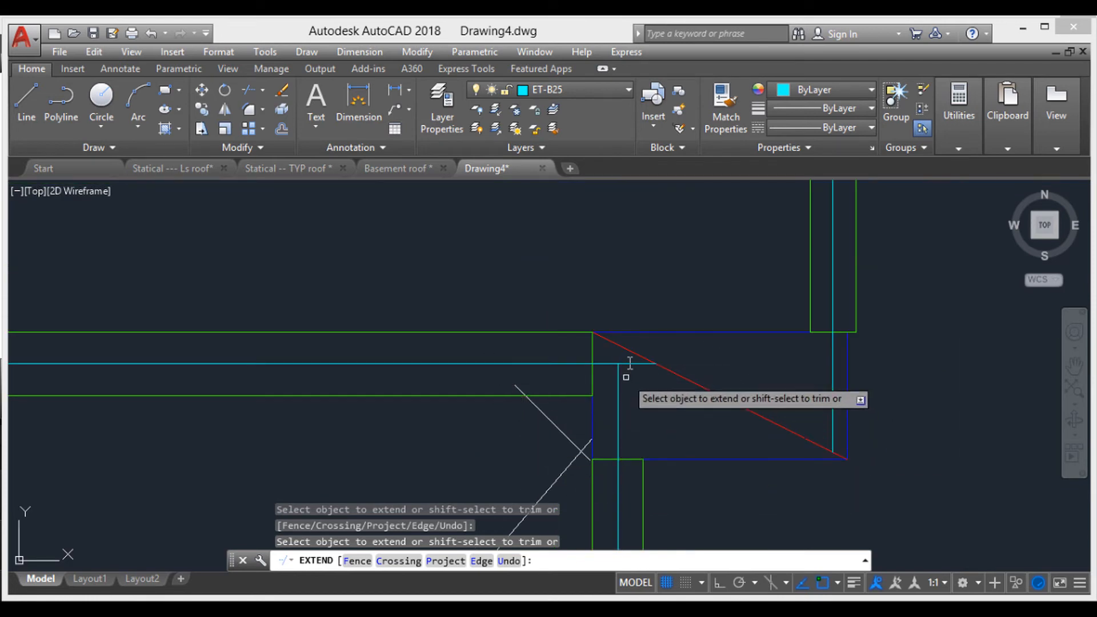
scroll(616, 365, "up", 4)
scroll(625, 445, "down", 3)
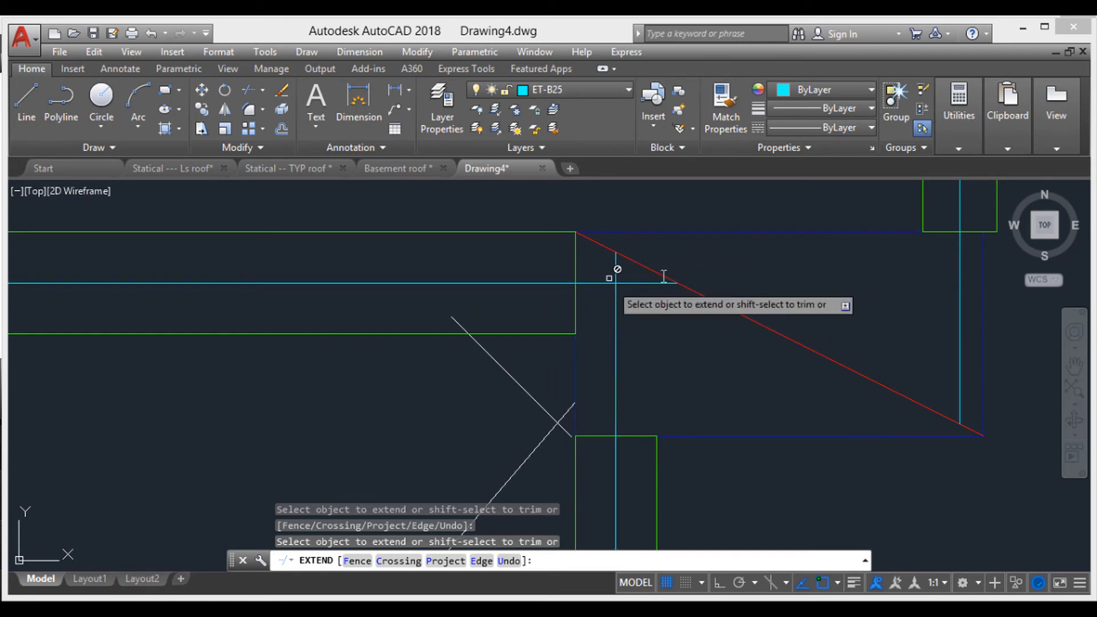
scroll(648, 368, "down", 12)
middle_click_drag(646, 384, 727, 375)
scroll(623, 384, "up", 4)
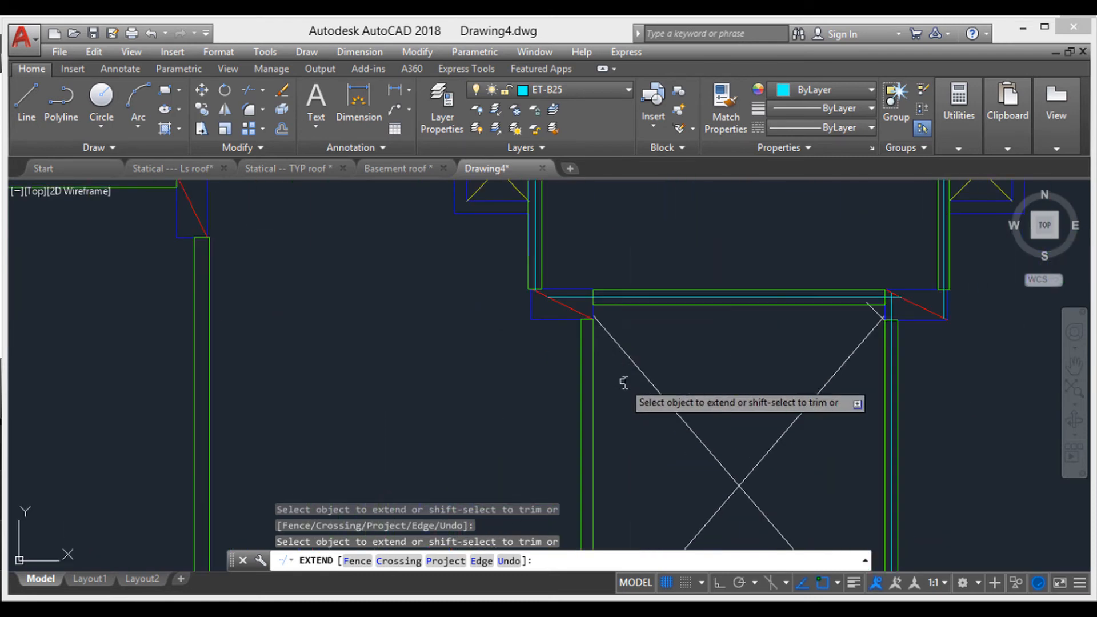
key("Escape")
key("Escape")
key("Escape")
- Draw a centreline through the vertical beam on the left of the X-marked opening, joining its end midpoints
type("l")
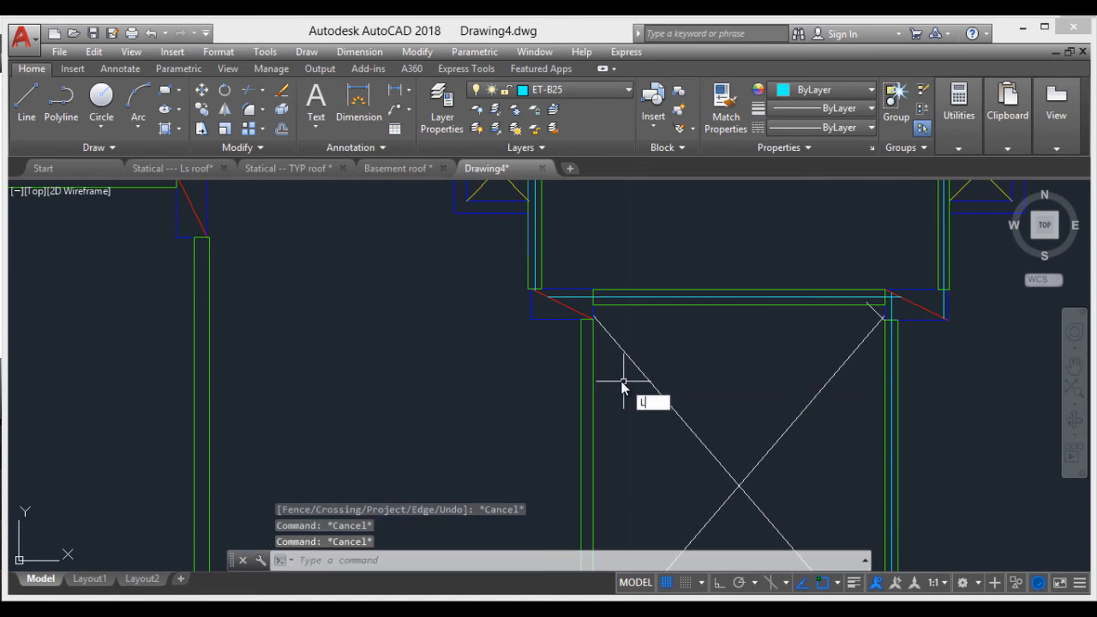
key("Return")
scroll(591, 337, "up", 3)
left_click(594, 316)
scroll(589, 372, "down", 5)
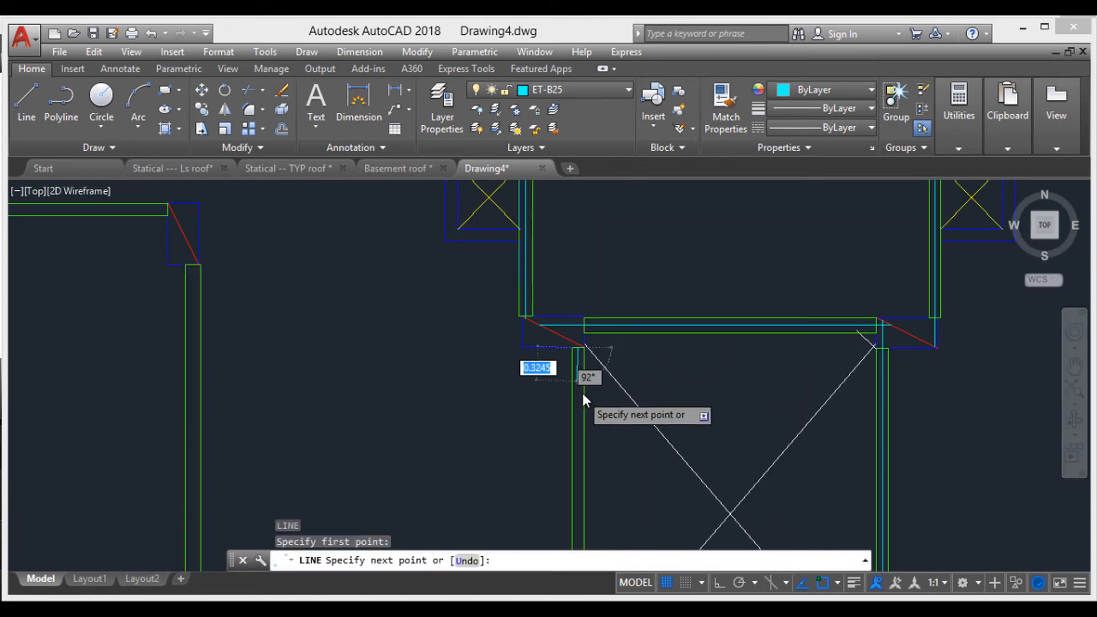
scroll(594, 437, "up", 5)
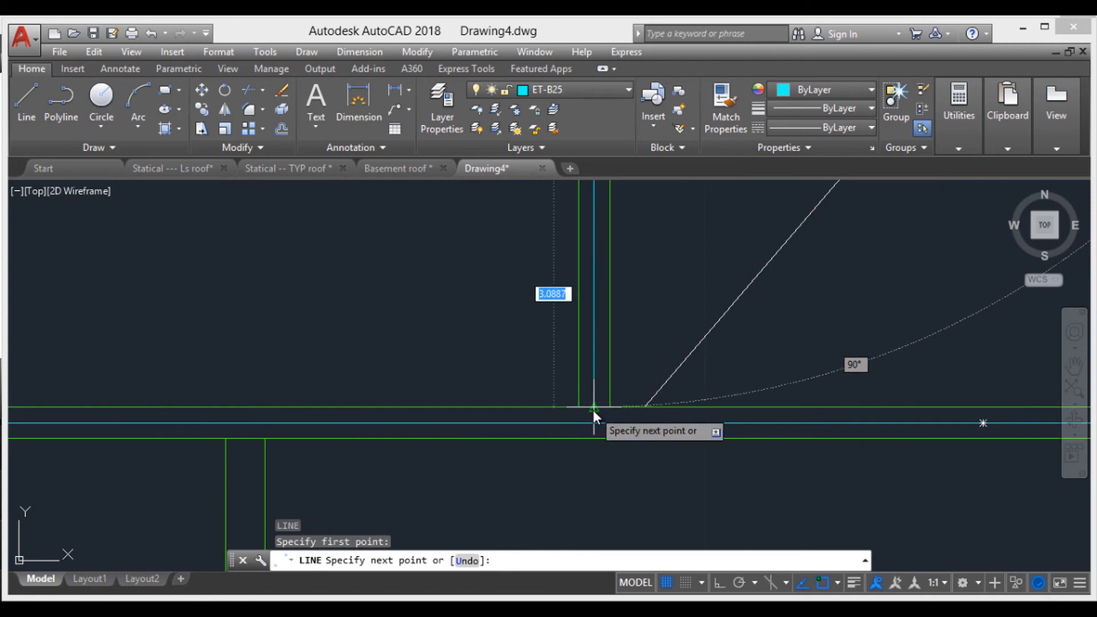
left_click(605, 409)
key("Escape")
key("Escape")
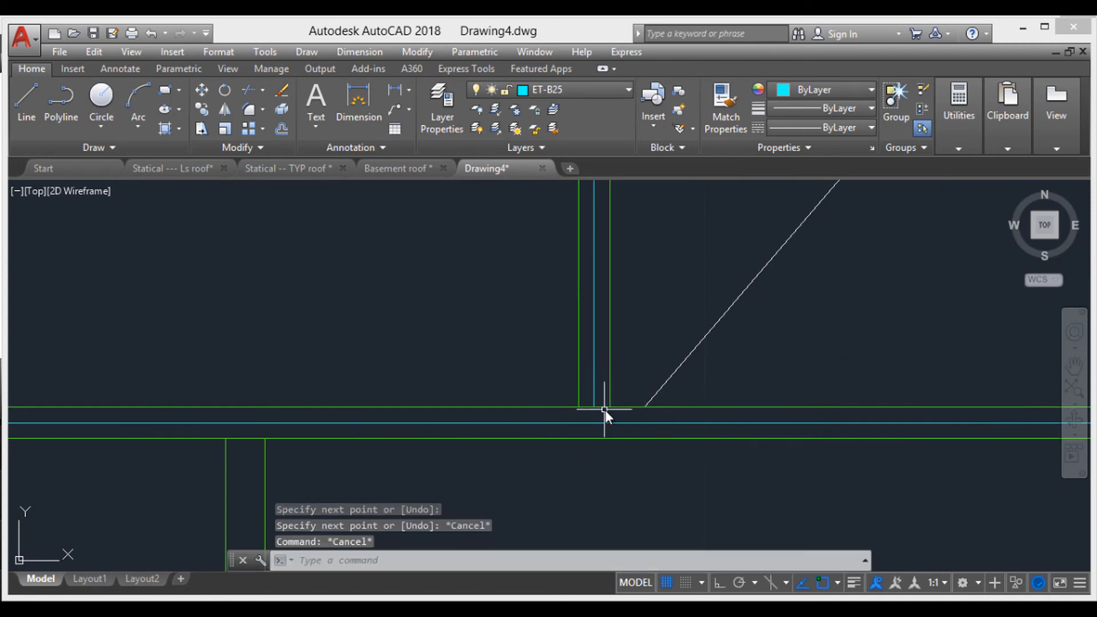
- Extend the left vertical beam's centreline down to the lower beam's centreline and up to the column's red diagonal
type("EX")
key("Return")
key("Return")
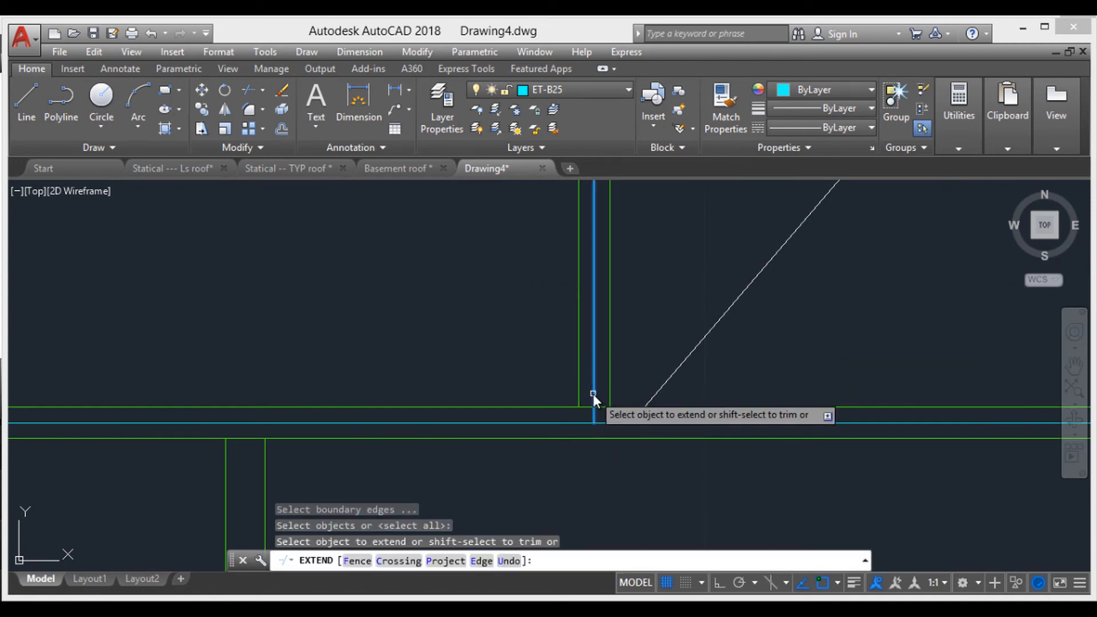
left_click(593, 394)
scroll(609, 317, "down", 5)
scroll(605, 387, "up", 6)
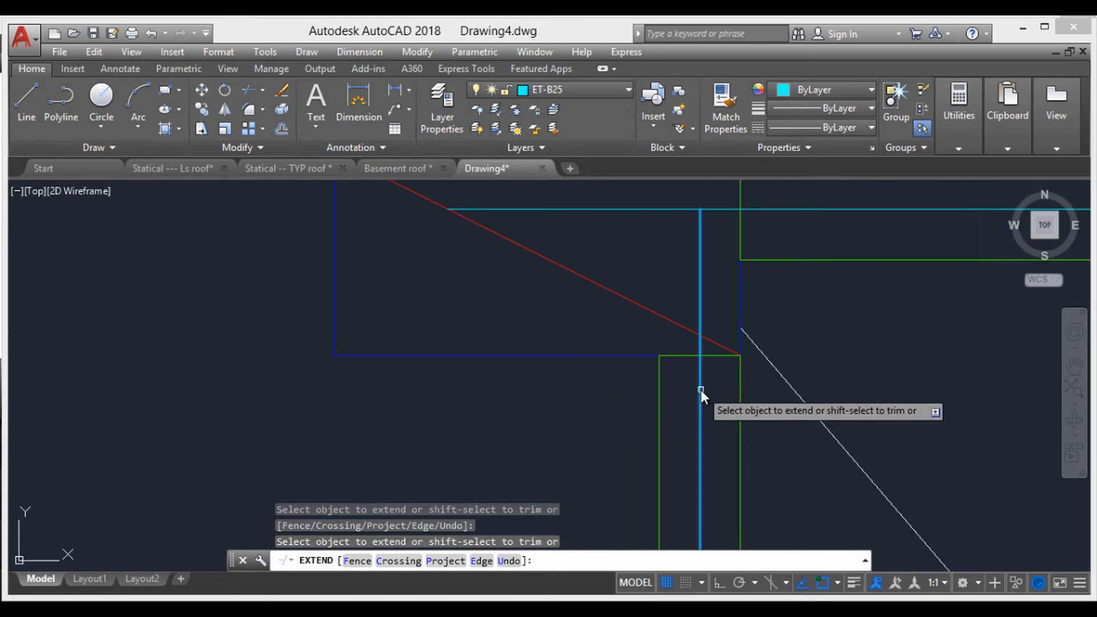
left_click(686, 324)
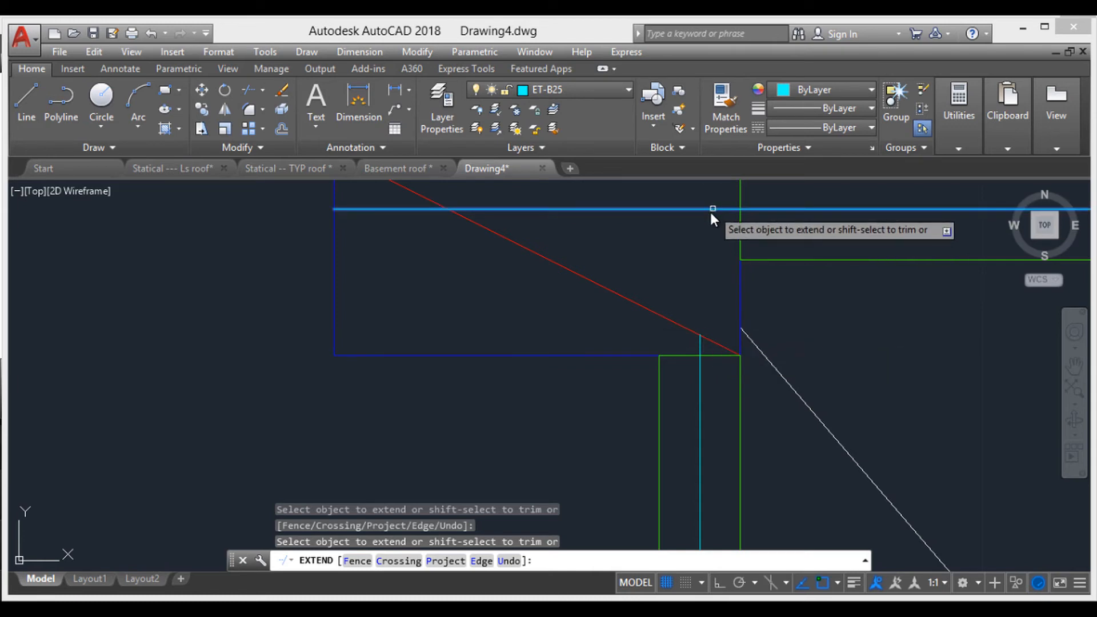
middle_click_drag(708, 268, 674, 323)
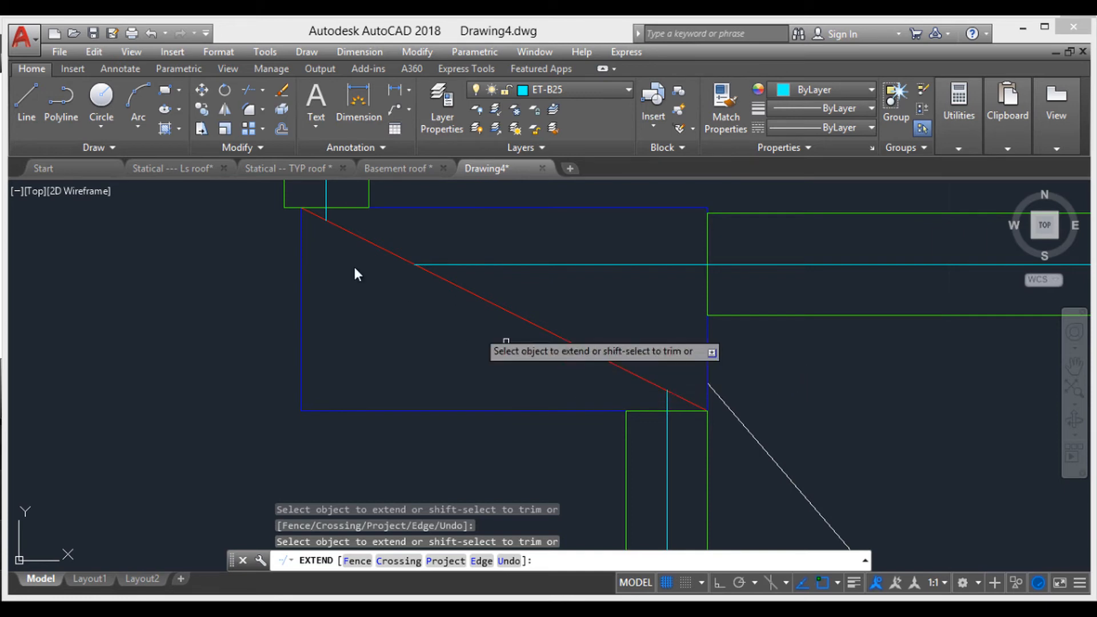
- Examine the beam centrelines around the central core and the remaining beams in the floor plan
scroll(674, 374, "down", 5)
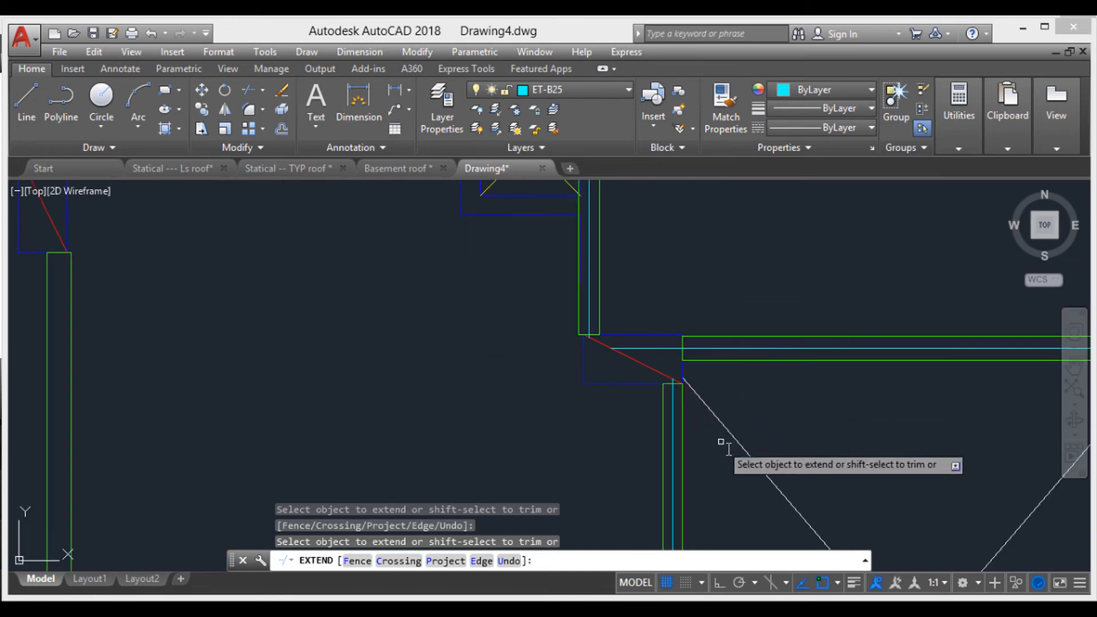
scroll(771, 501, "down", 5)
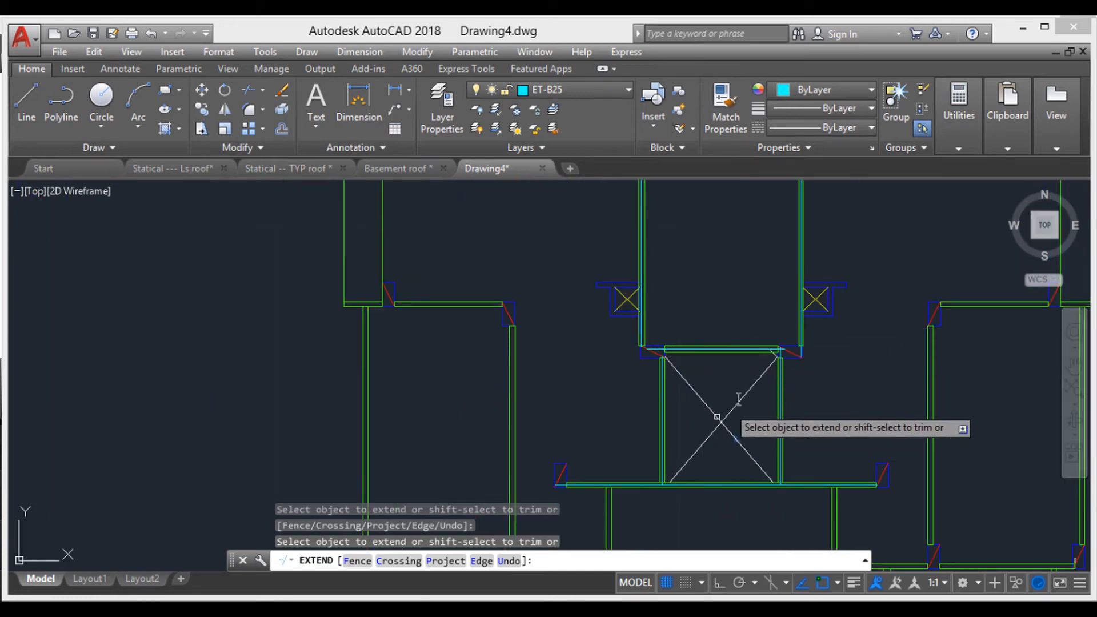
middle_click_drag(746, 262, 744, 330)
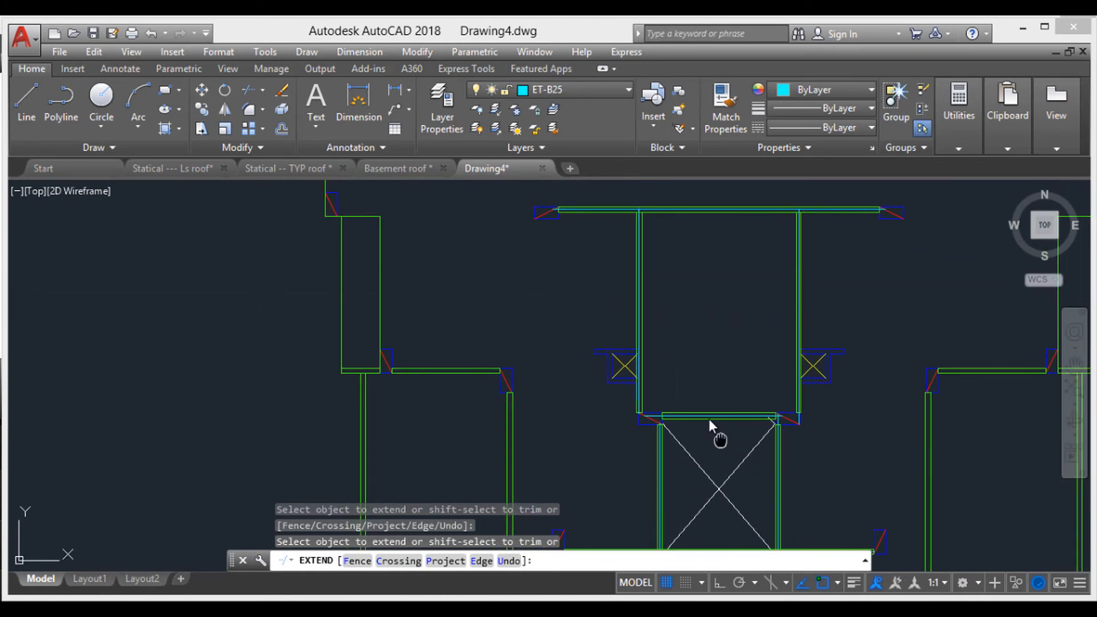
middle_click_drag(716, 432, 712, 355)
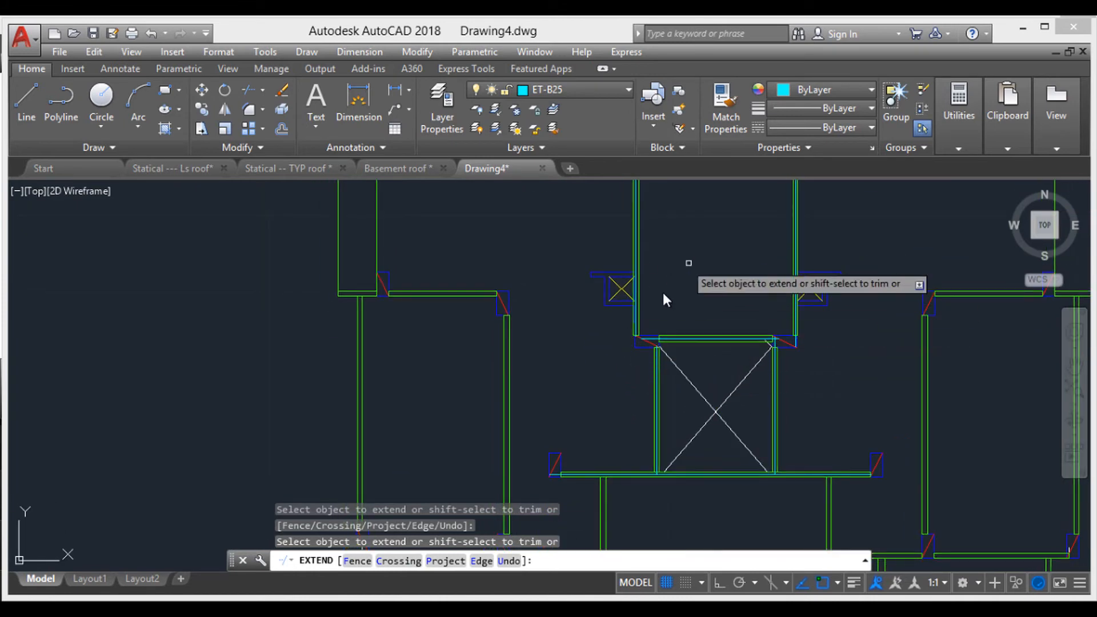
scroll(702, 356, "down", 2)
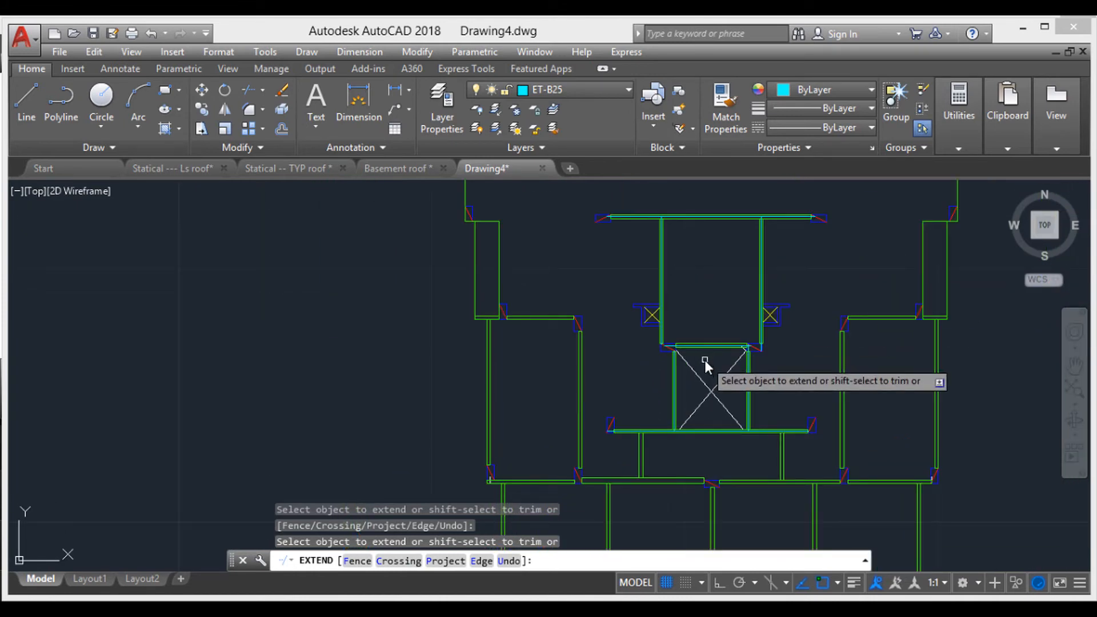
key("Escape")
key("Escape")
key("Escape")
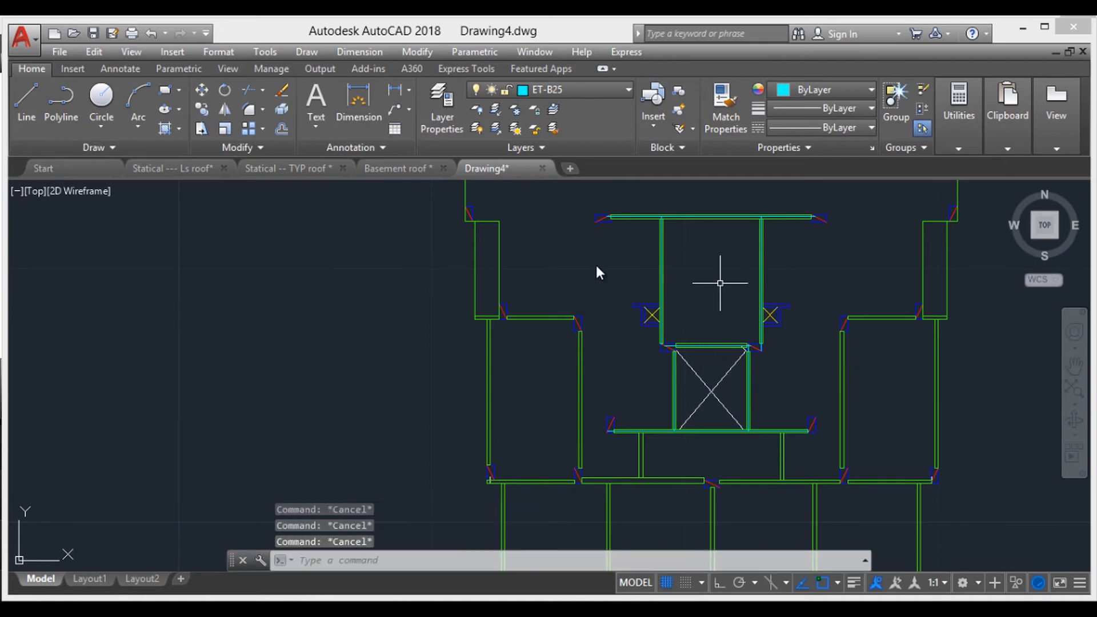
scroll(783, 461, "down", 2)
middle_click_drag(767, 485, 739, 444)
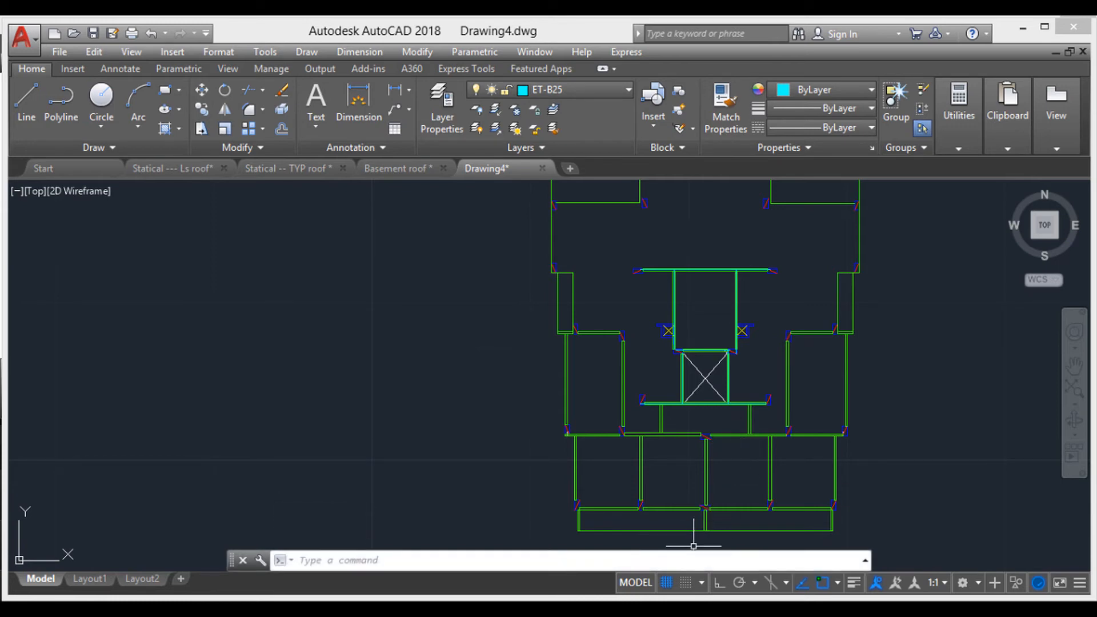
left_click(414, 606)
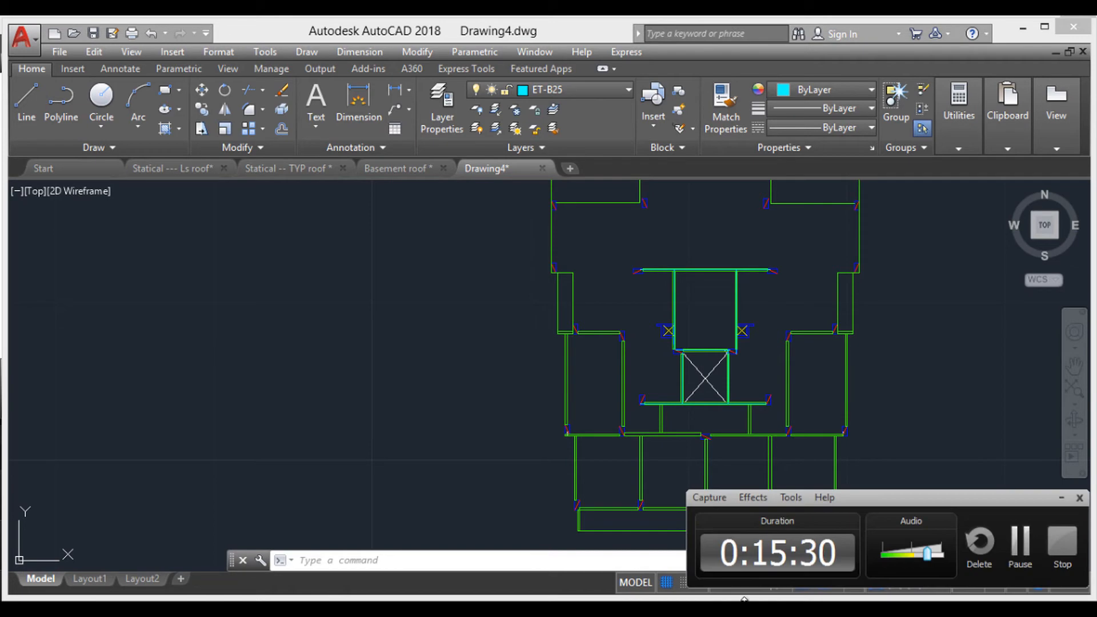
left_click(1016, 544)
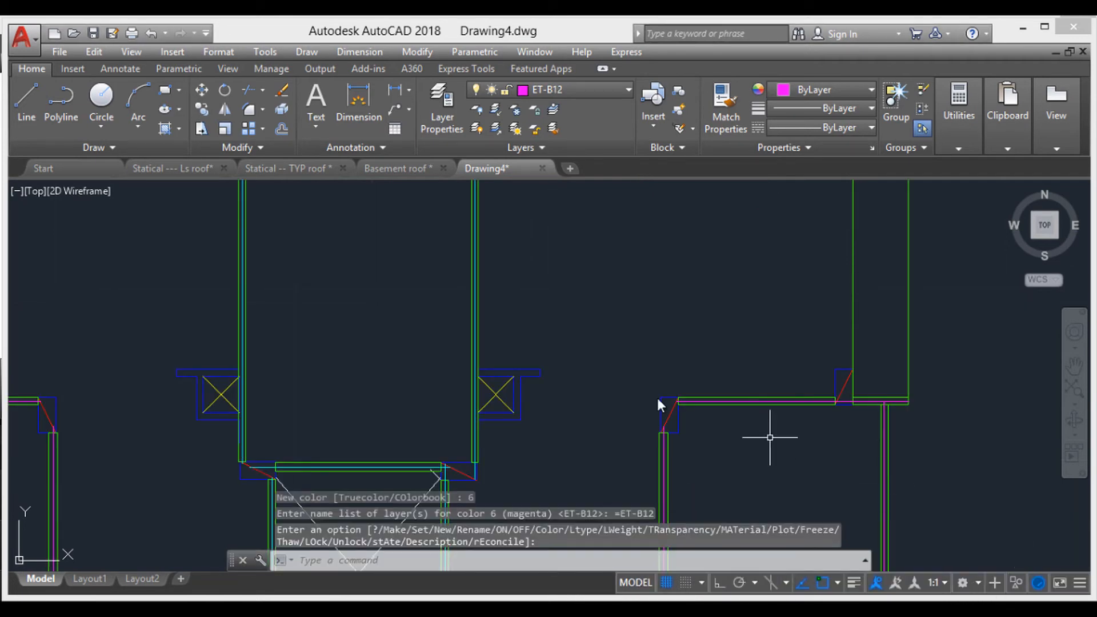
scroll(600, 400, "down", 3)
middle_click_drag(615, 416, 684, 266)
mouse_move(686, 396)
middle_mouse_down()
mouse_move(762, 402)
mouse_move(774, 336)
middle_mouse_up()
middle_click_drag(667, 214, 686, 287)
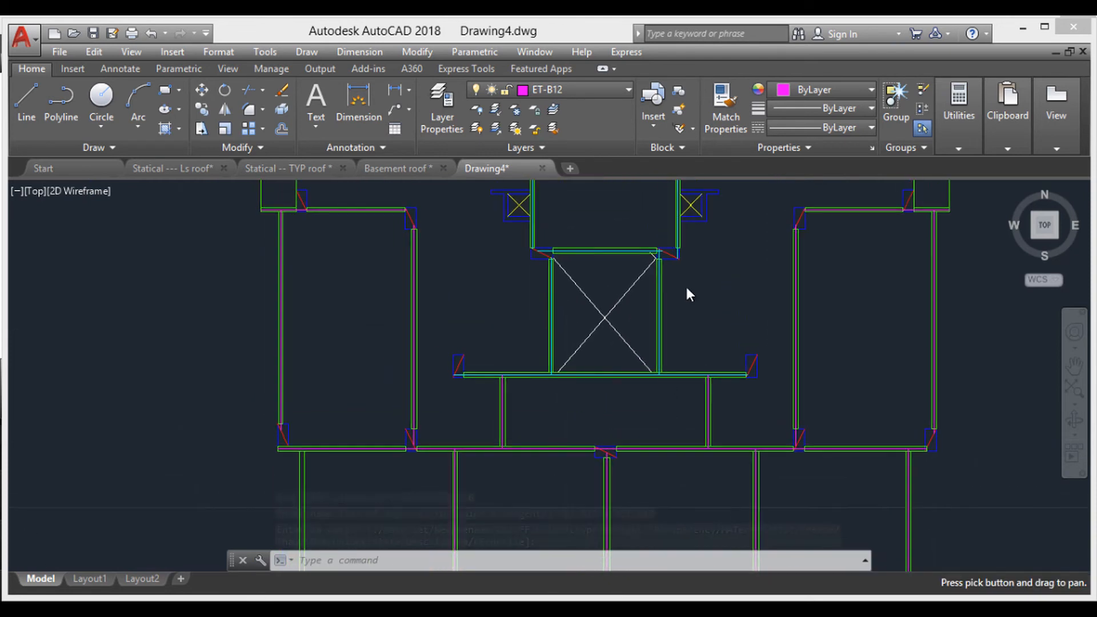
- Examine the centrelines where the beams meet the columns around the right bay and the lower rows of the plan
scroll(720, 359, "down", 2)
middle_click_drag(721, 359, 666, 368)
scroll(714, 310, "up", 10)
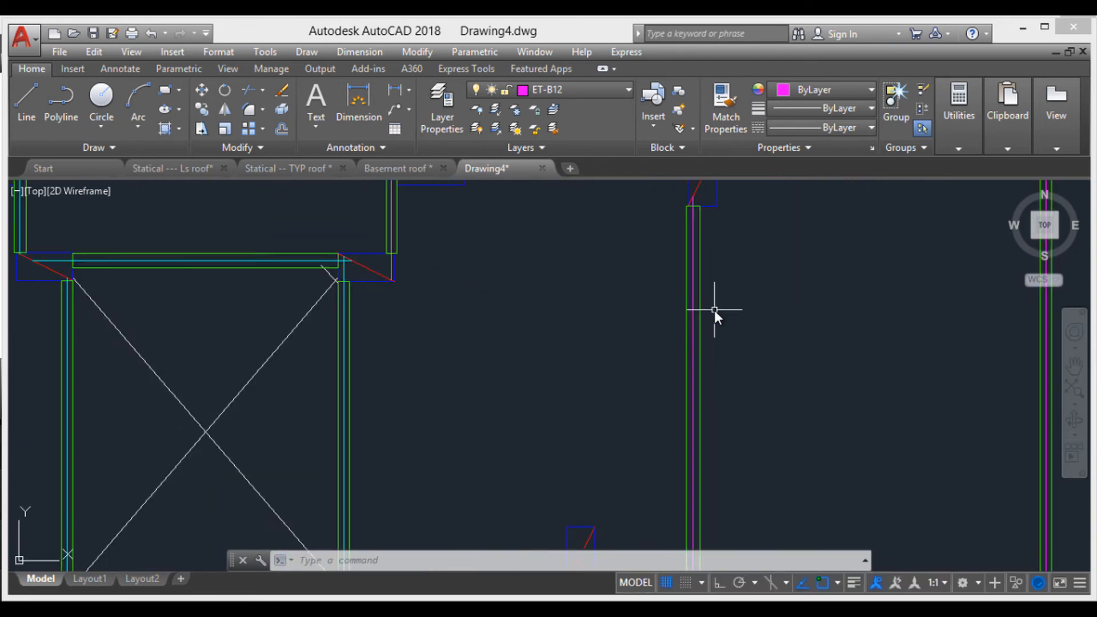
scroll(693, 304, "down", 1)
scroll(704, 346, "down", 2)
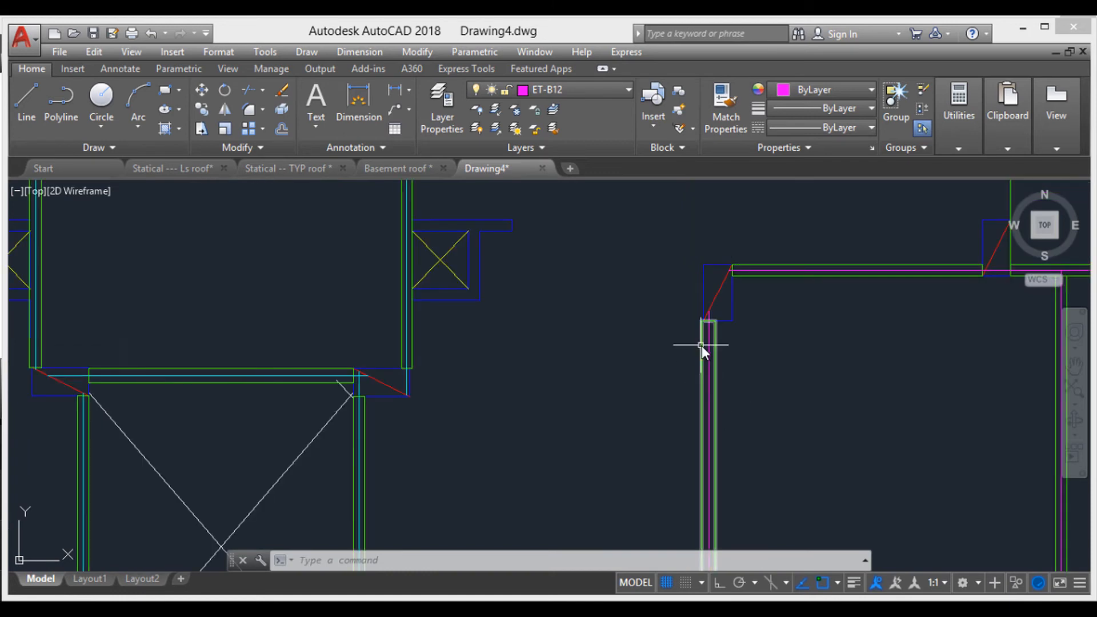
scroll(706, 309, "up", 4)
middle_click_drag(711, 246, 686, 271)
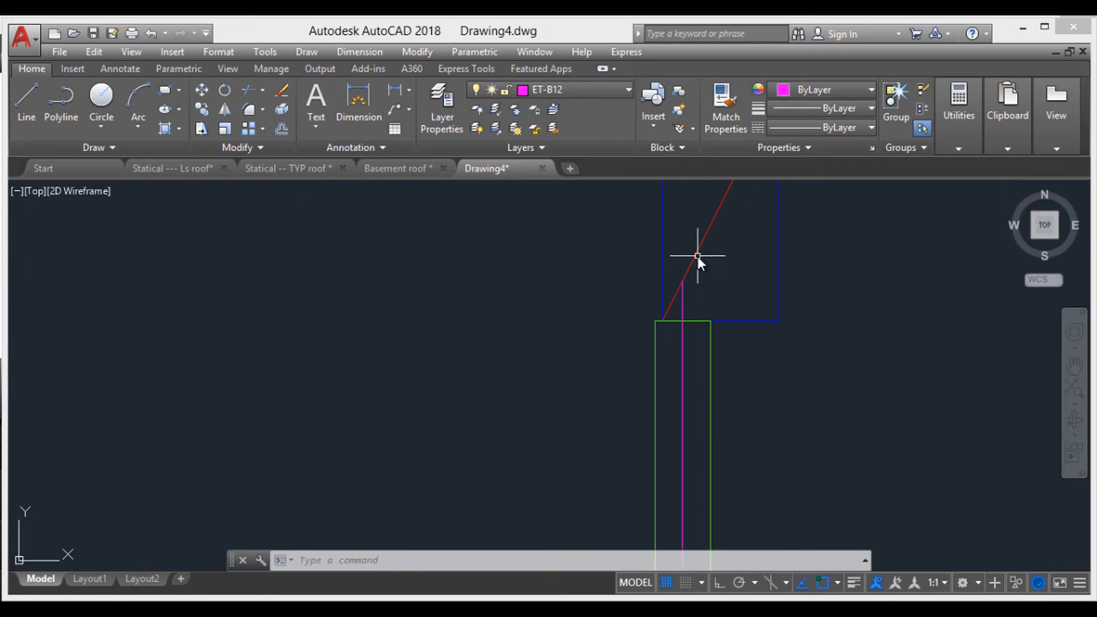
scroll(696, 249, "down", 8)
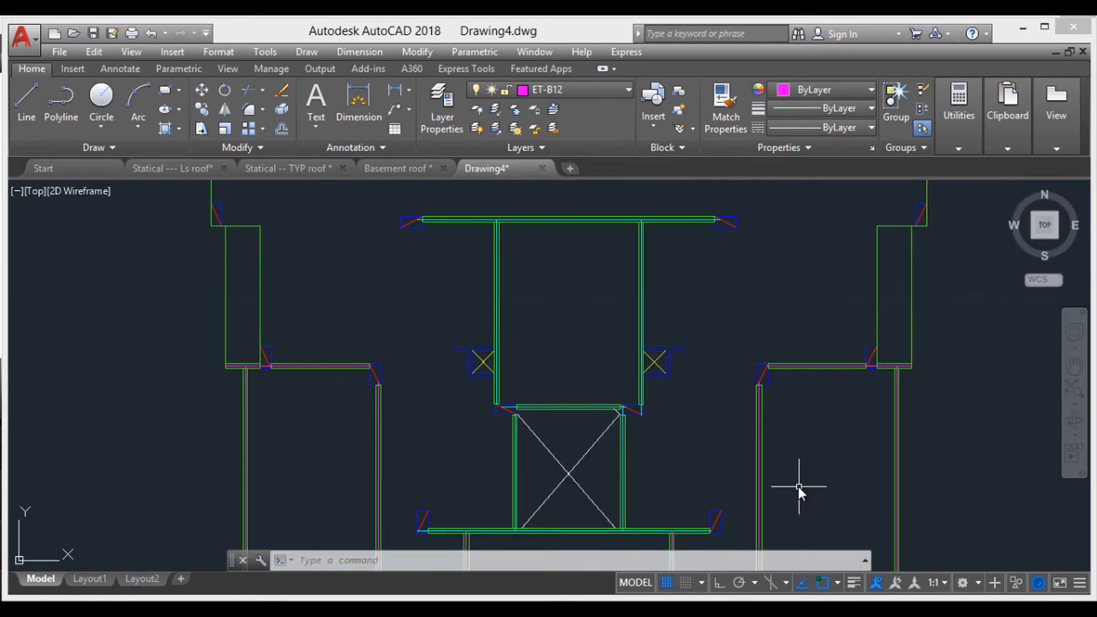
middle_click_drag(709, 387, 737, 240)
scroll(743, 464, "up", 2)
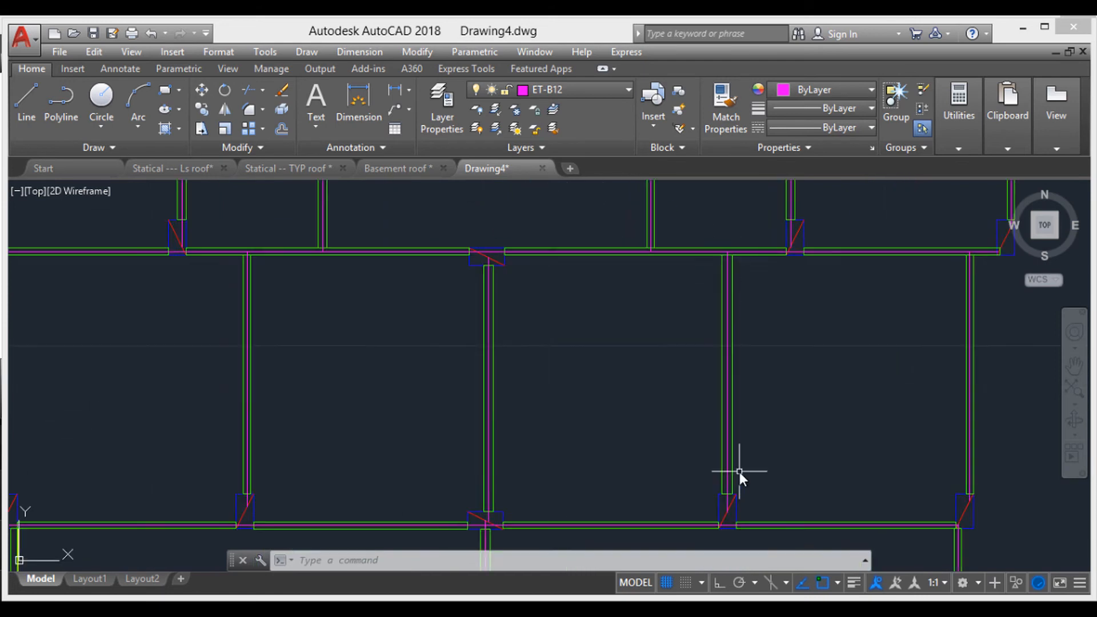
middle_click_drag(738, 475, 739, 352)
scroll(633, 440, "down", 2)
scroll(639, 411, "up", 8)
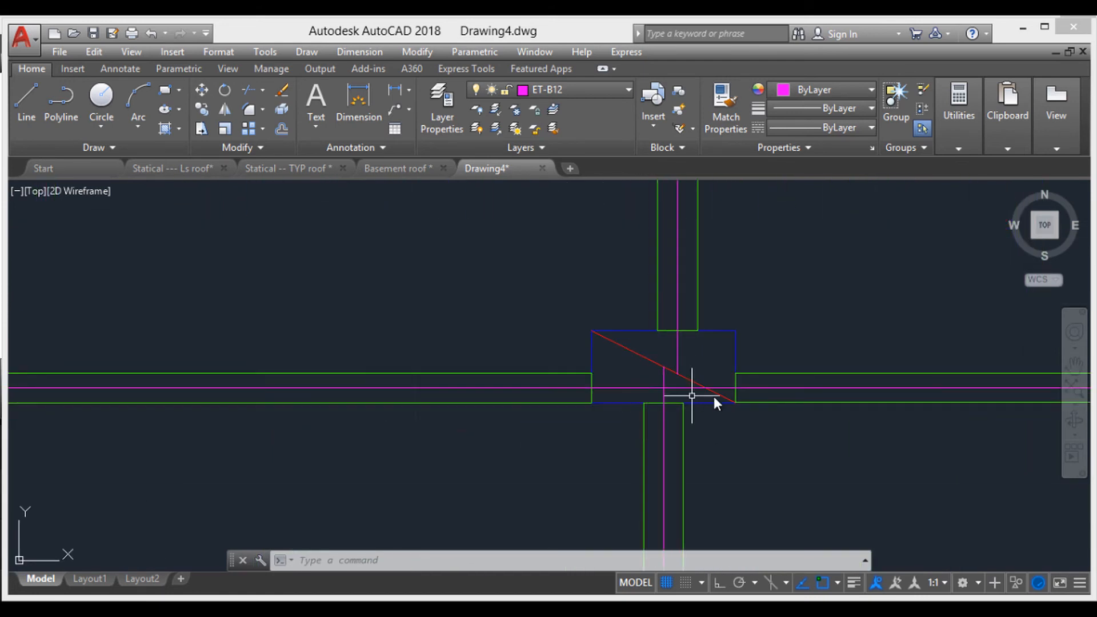
- Select the long centreline of the lower horizontal beam and inspect how it crosses the middle column's diagonal and adjoining vertical centrelines
left_click(709, 387)
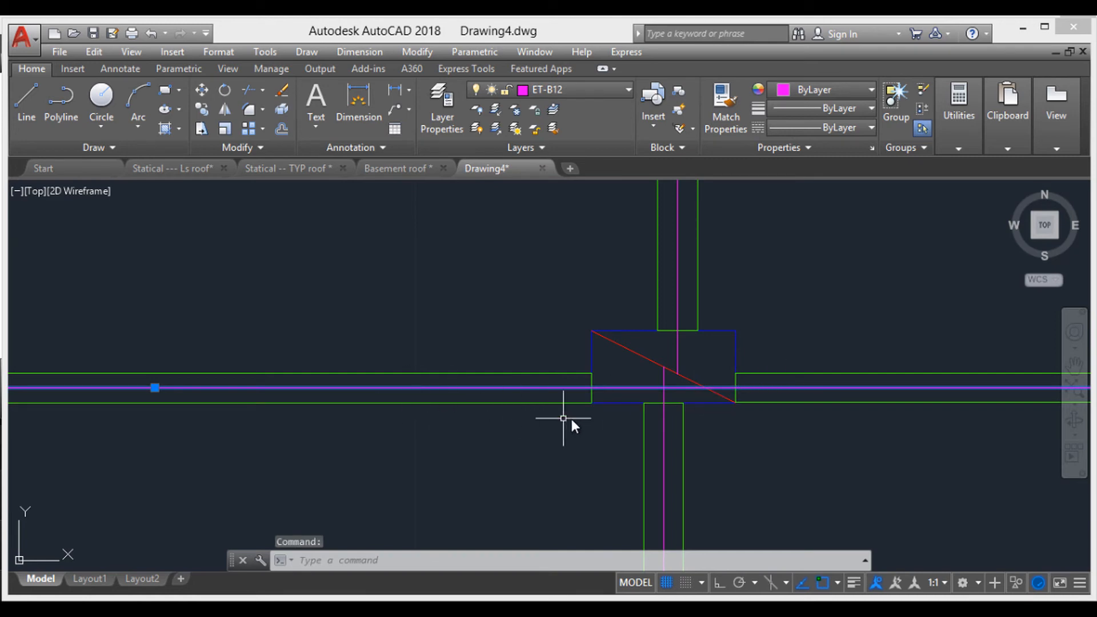
scroll(685, 421, "down", 4)
scroll(820, 422, "down", 3)
middle_click_drag(816, 413, 770, 396)
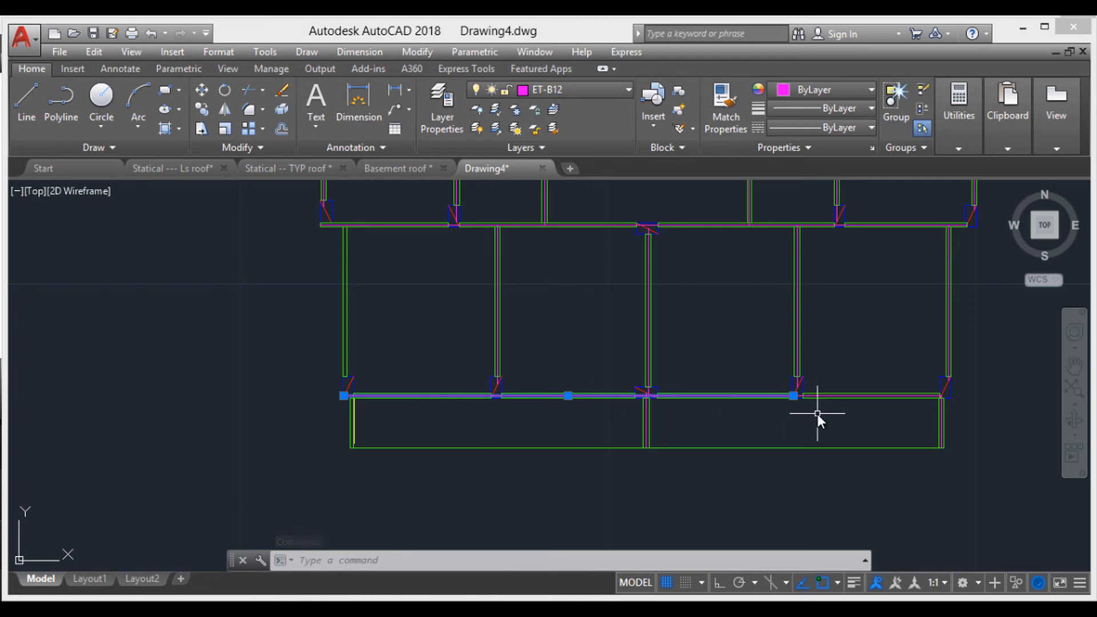
scroll(609, 403, "up", 8)
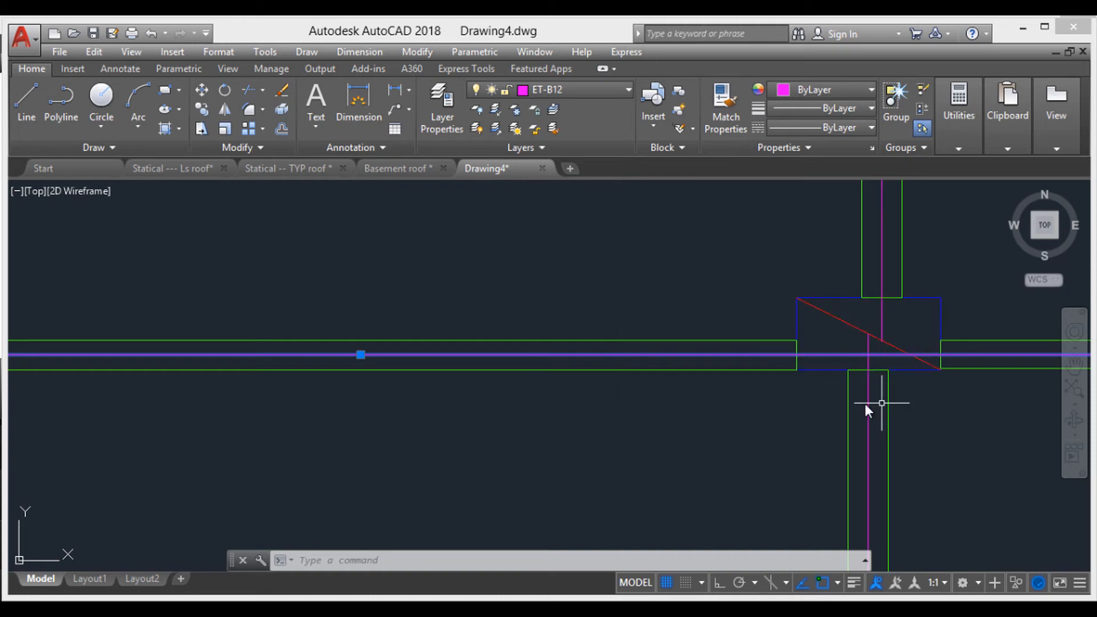
scroll(859, 478, "down", 8)
mouse_move(859, 479)
middle_mouse_down()
mouse_move(842, 397)
mouse_move(771, 424)
mouse_move(687, 423)
middle_mouse_up()
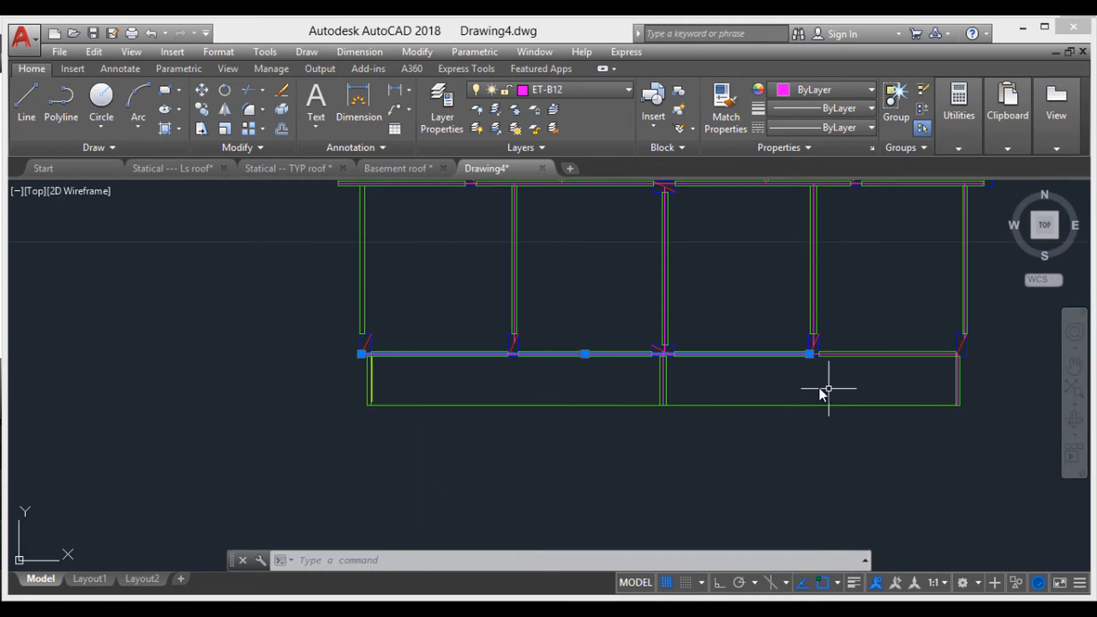
scroll(676, 387, "up", 6)
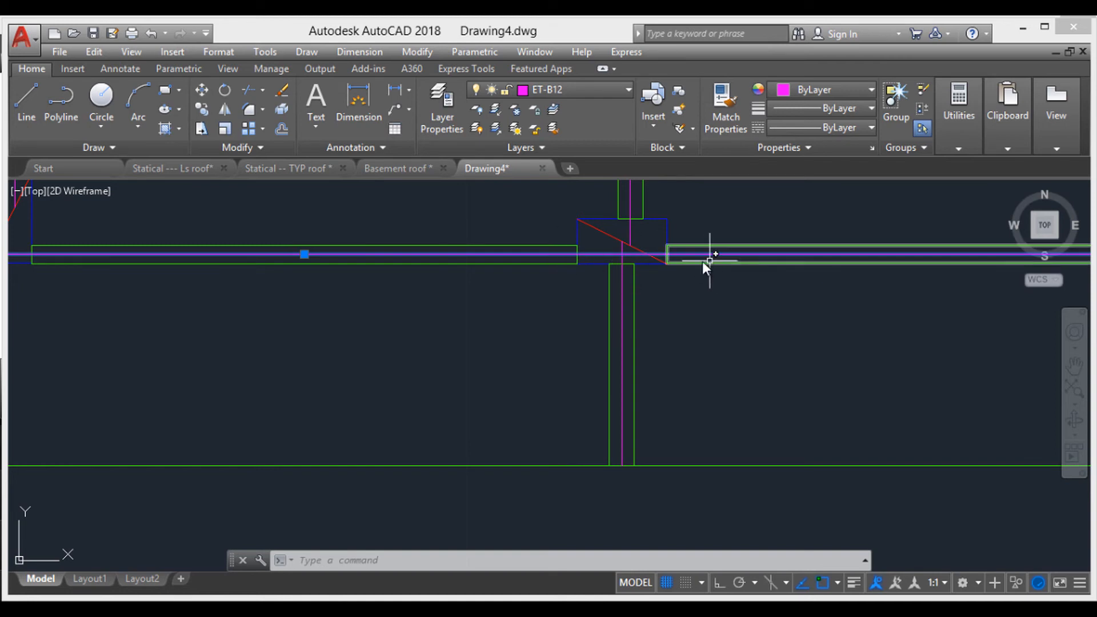
scroll(602, 259, "up", 2)
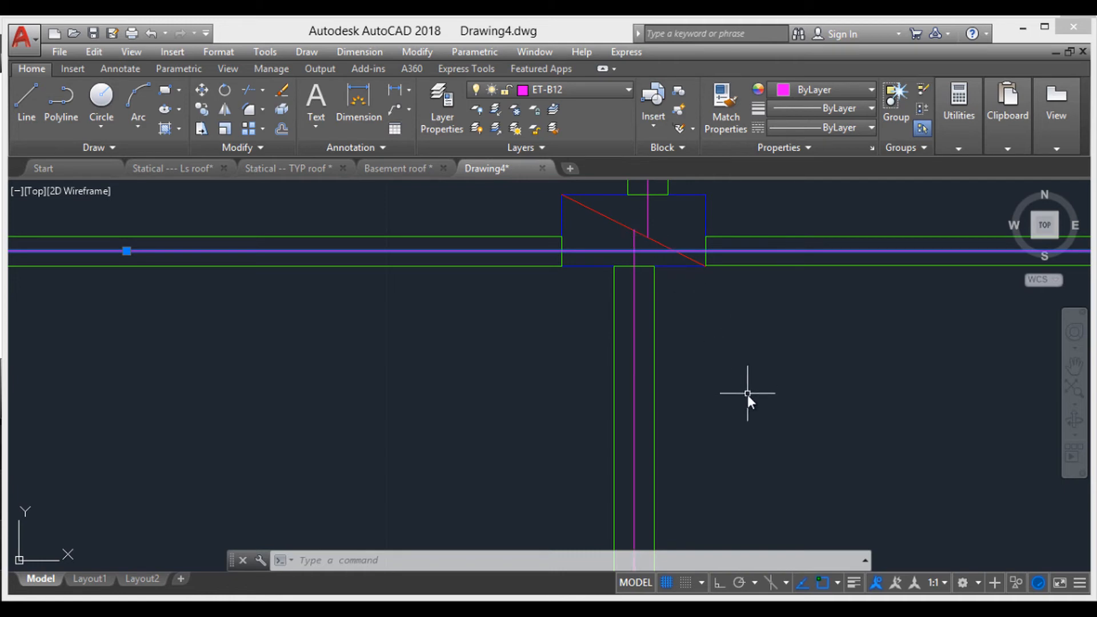
scroll(748, 395, "down", 5)
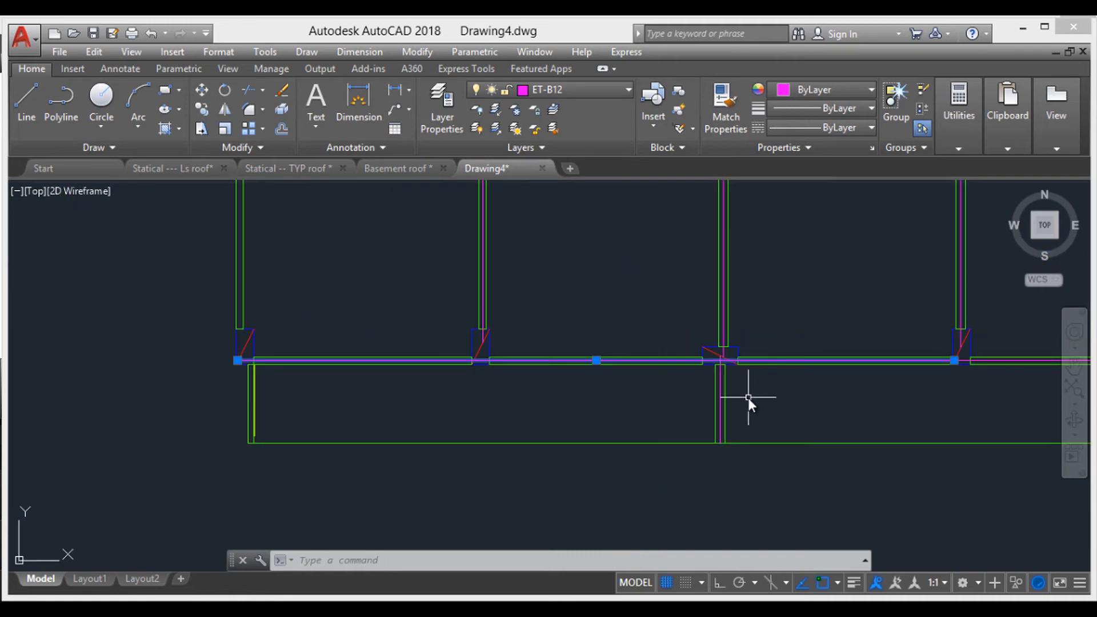
key("Escape")
scroll(753, 395, "down", 2)
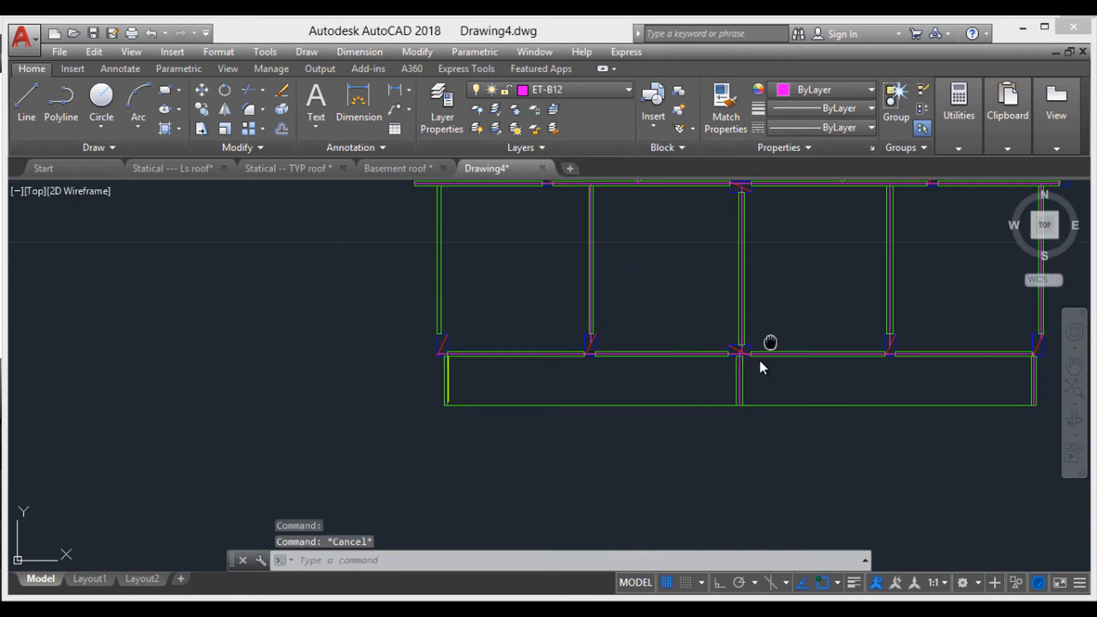
middle_click_drag(759, 360, 691, 415)
scroll(690, 414, "down", 2)
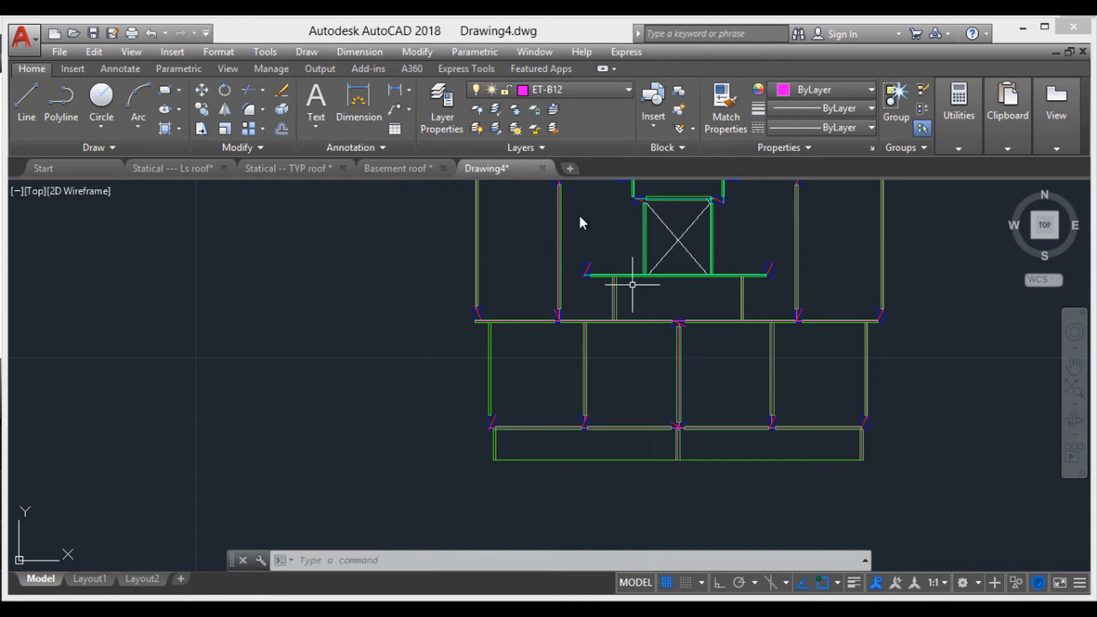
- Make ET-FS20 the current layer
left_click(571, 93)
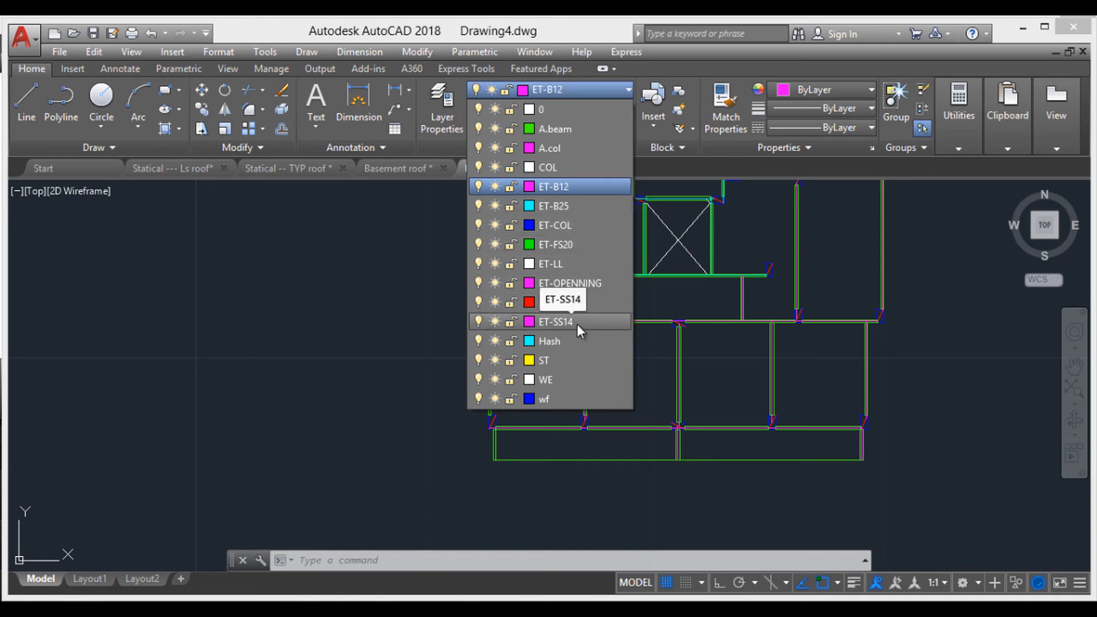
key("Escape")
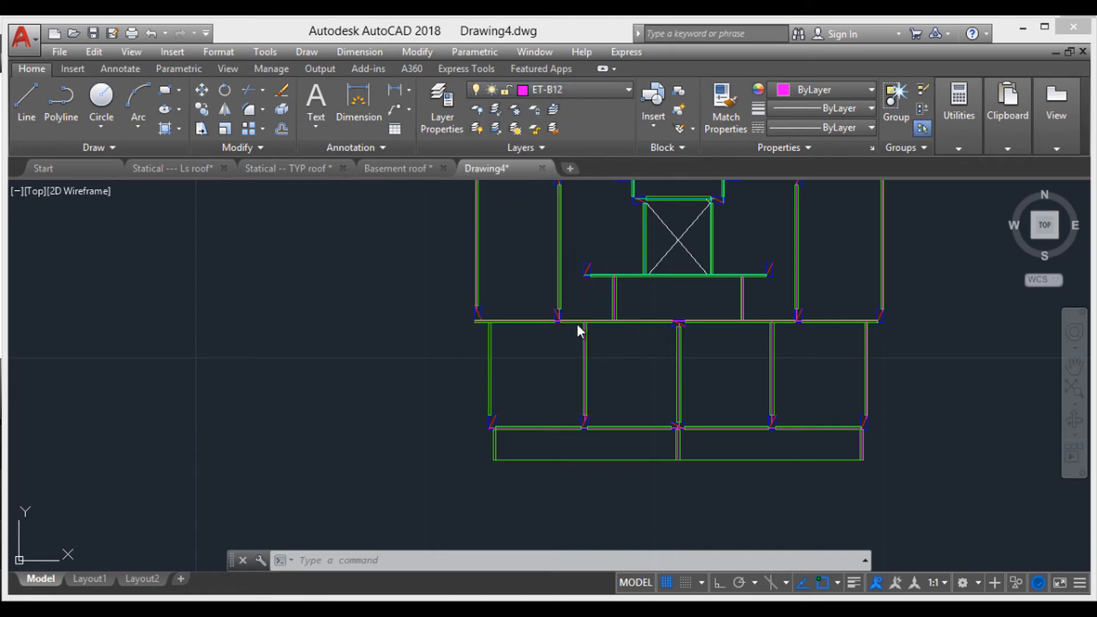
scroll(647, 324, "down", 2)
middle_click_drag(647, 324, 635, 445)
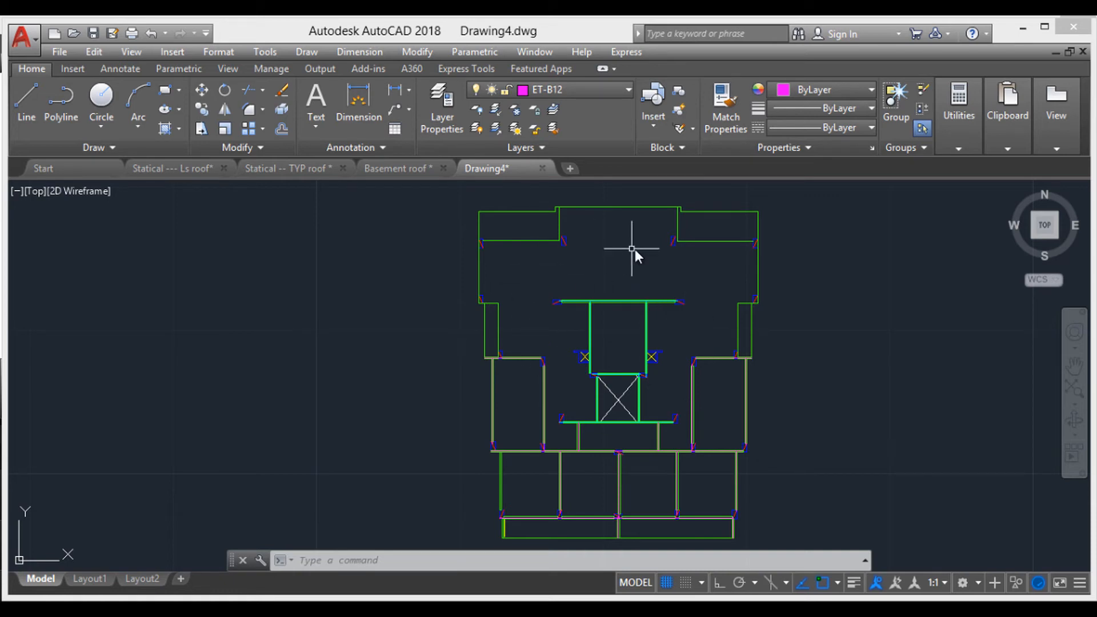
left_click(596, 89)
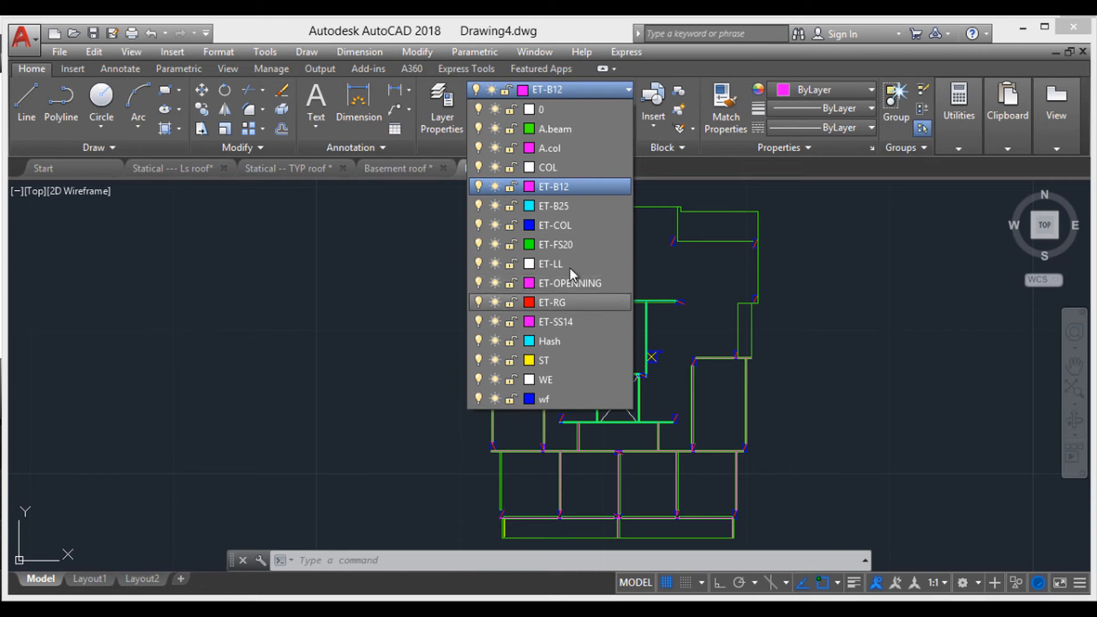
left_click(561, 245)
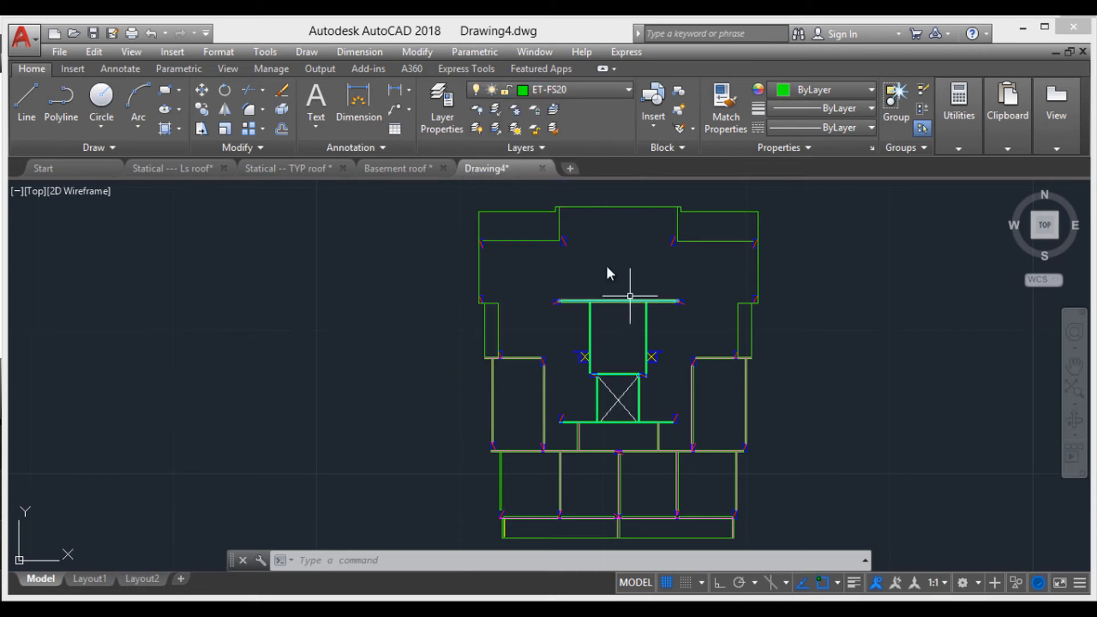
- Change the ET-FS20 layer's colour to white
scroll(708, 217, "up", 6)
scroll(736, 400, "down", 2)
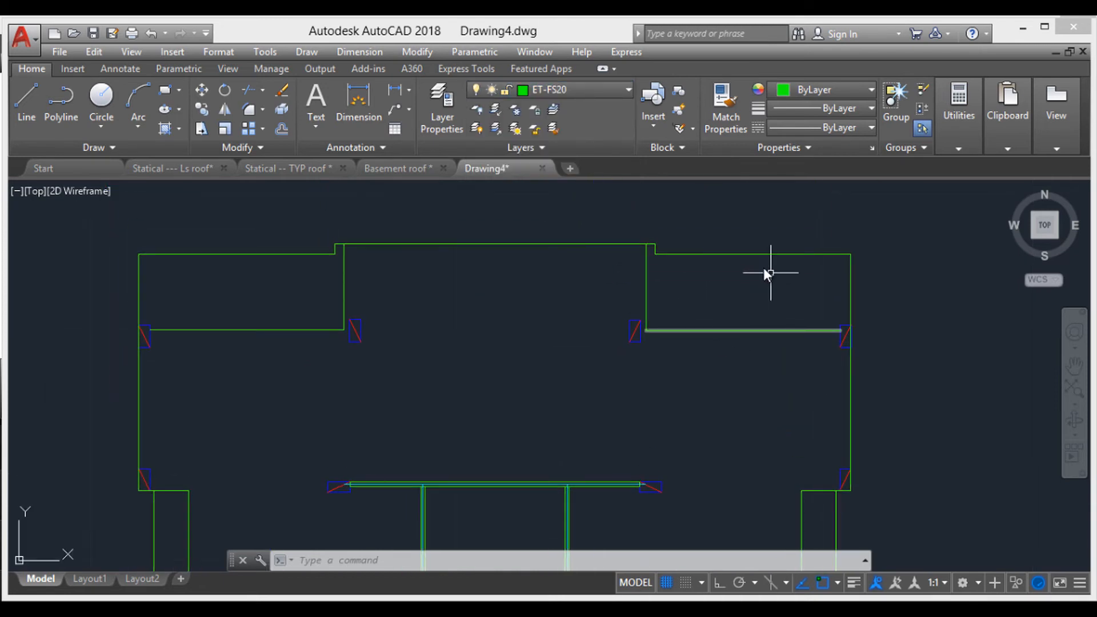
left_click(560, 89)
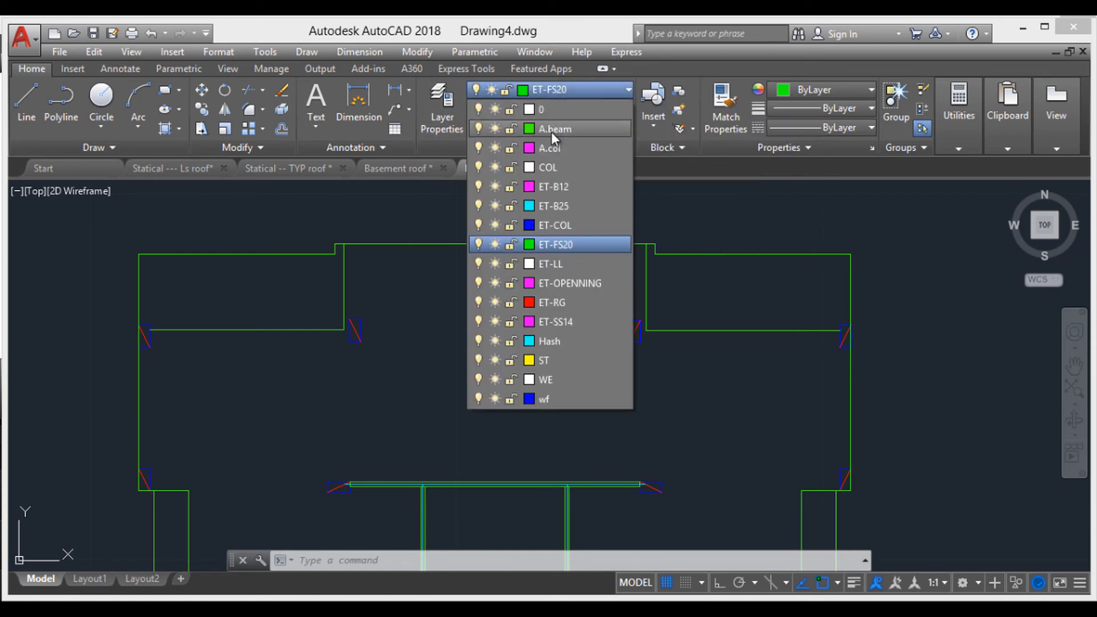
left_click(529, 245)
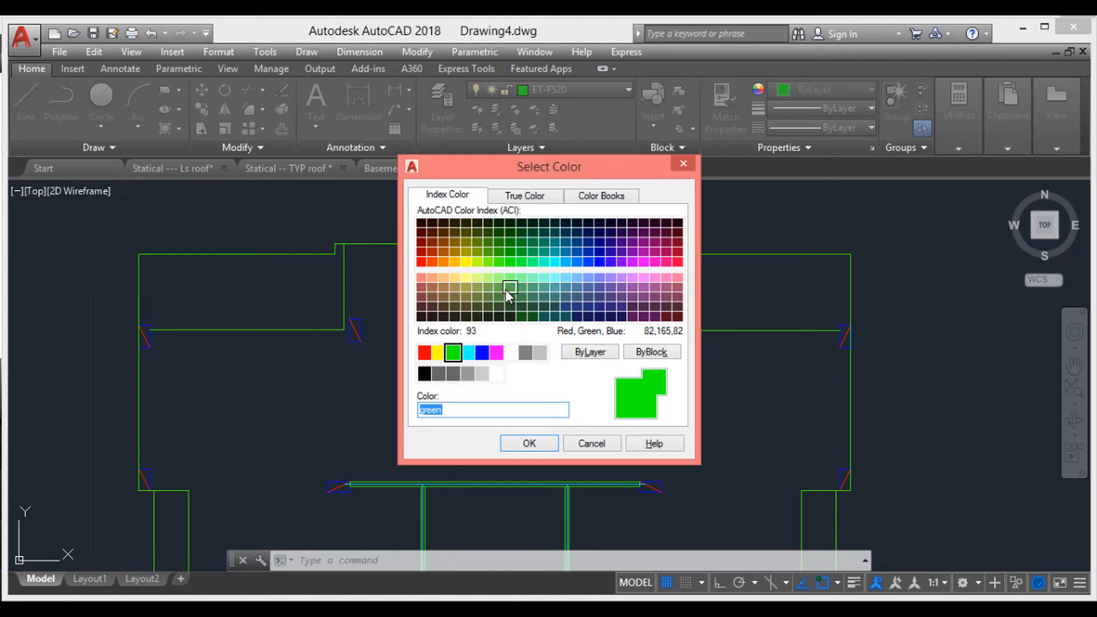
left_click(482, 353)
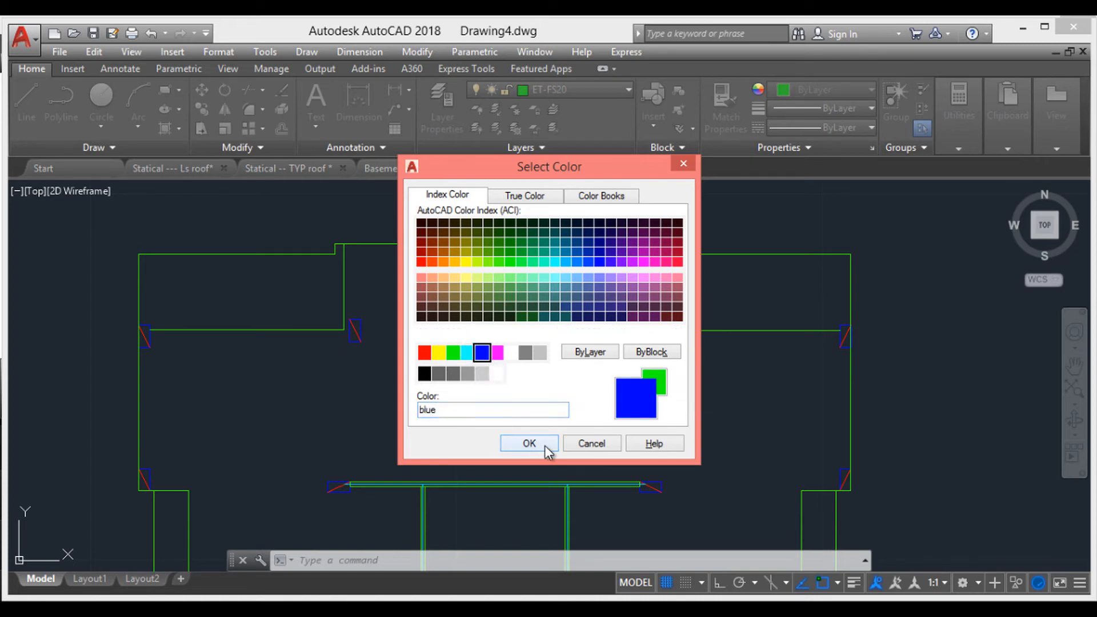
left_click(511, 352)
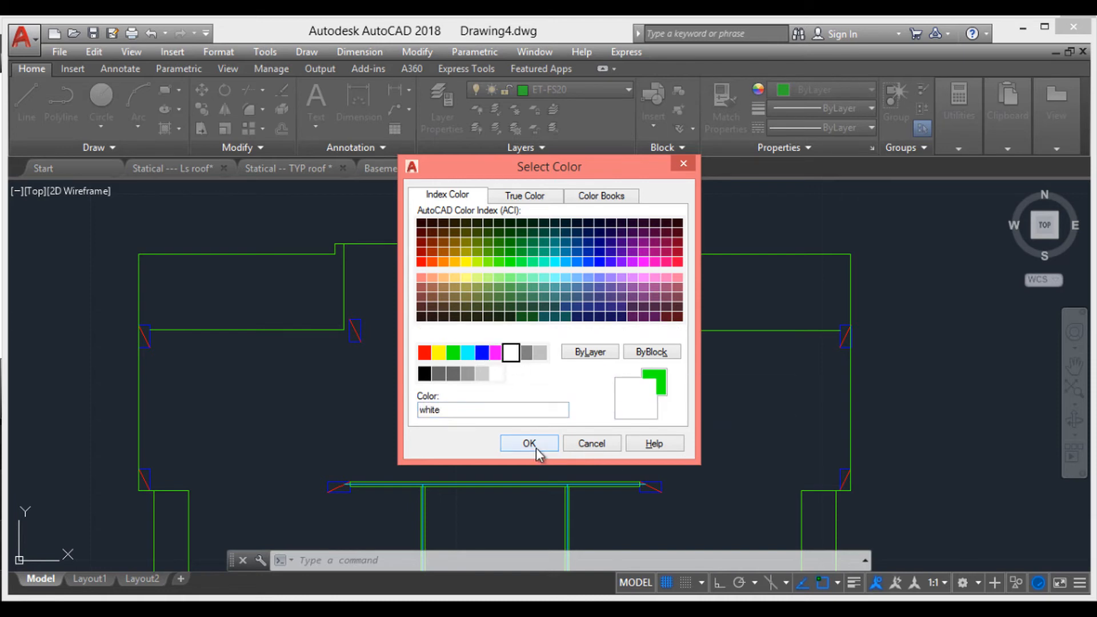
left_click(539, 449)
- Examine the overall plan and the beam junctions beside the central core to find where the slab outline can start
scroll(609, 384, "down", 3)
middle_click_drag(608, 384, 568, 290)
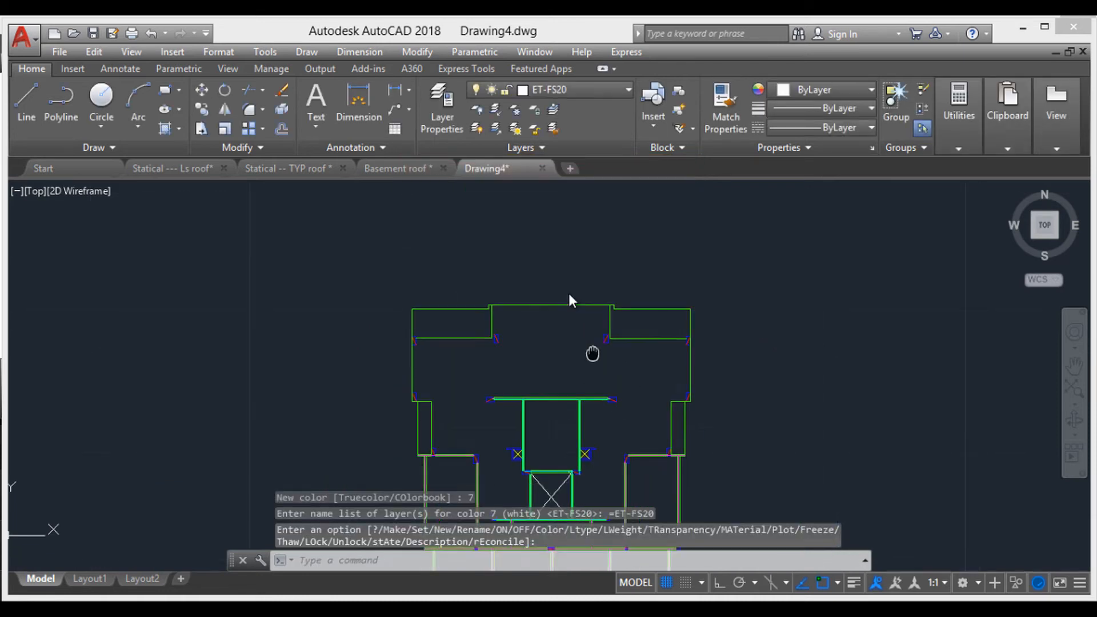
middle_click_drag(572, 411, 555, 352)
scroll(527, 363, "up", 3)
middle_click_drag(619, 415, 616, 325)
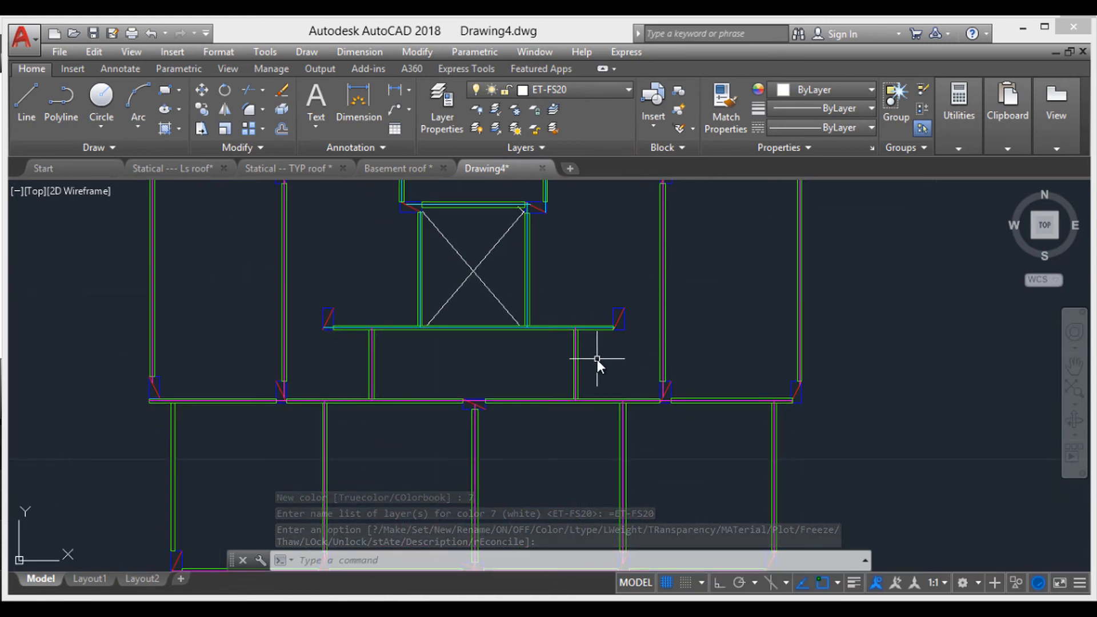
scroll(763, 423, "down", 5)
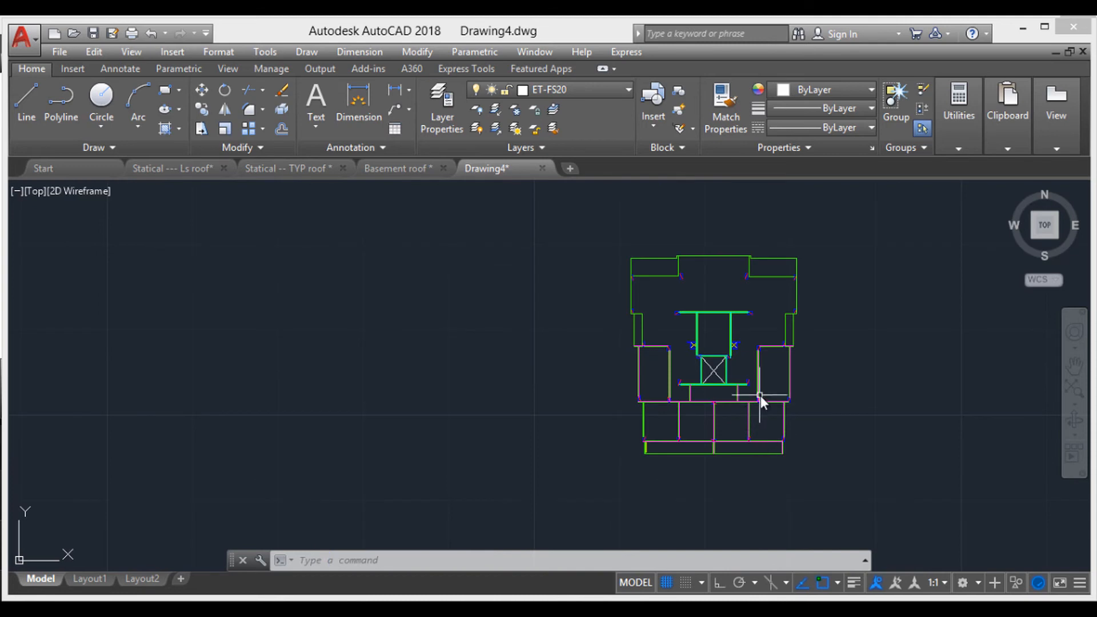
scroll(760, 395, "up", 8)
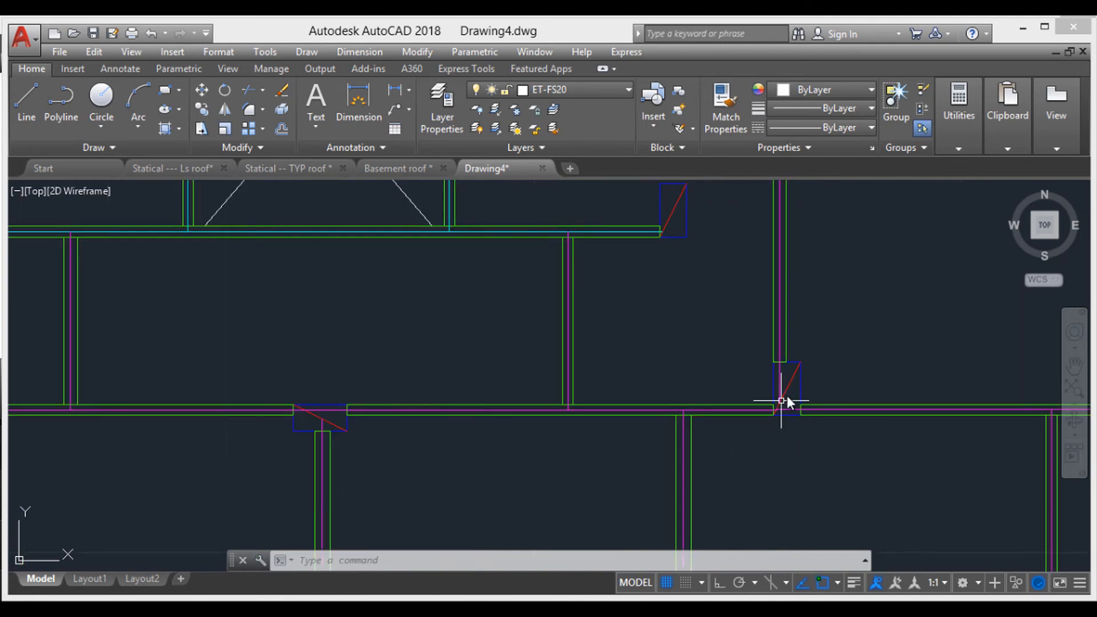
scroll(787, 395, "down", 8)
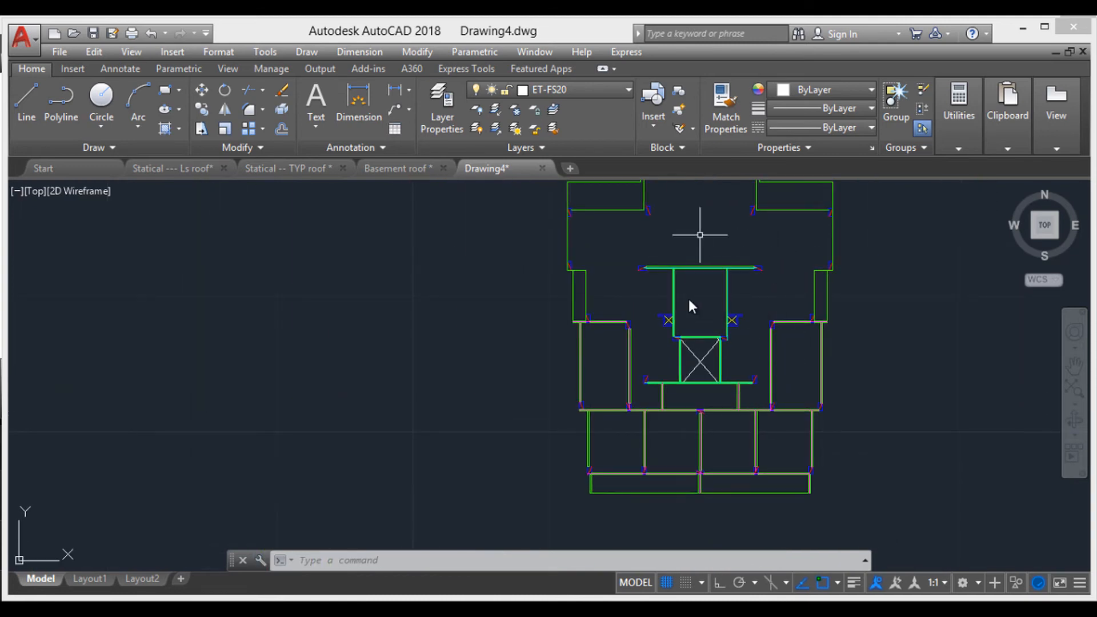
- Start a polyline at the lower end of the right inner vertical beam's centreline and run it up to the upper column's diagonal
scroll(766, 414, "up", 7)
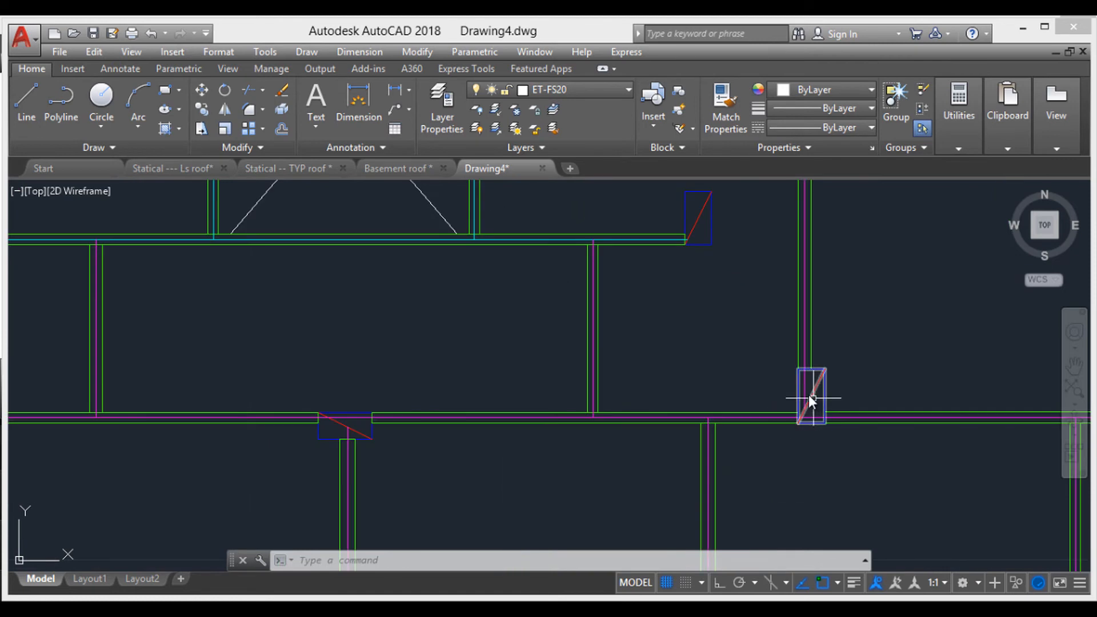
mouse_move(800, 388)
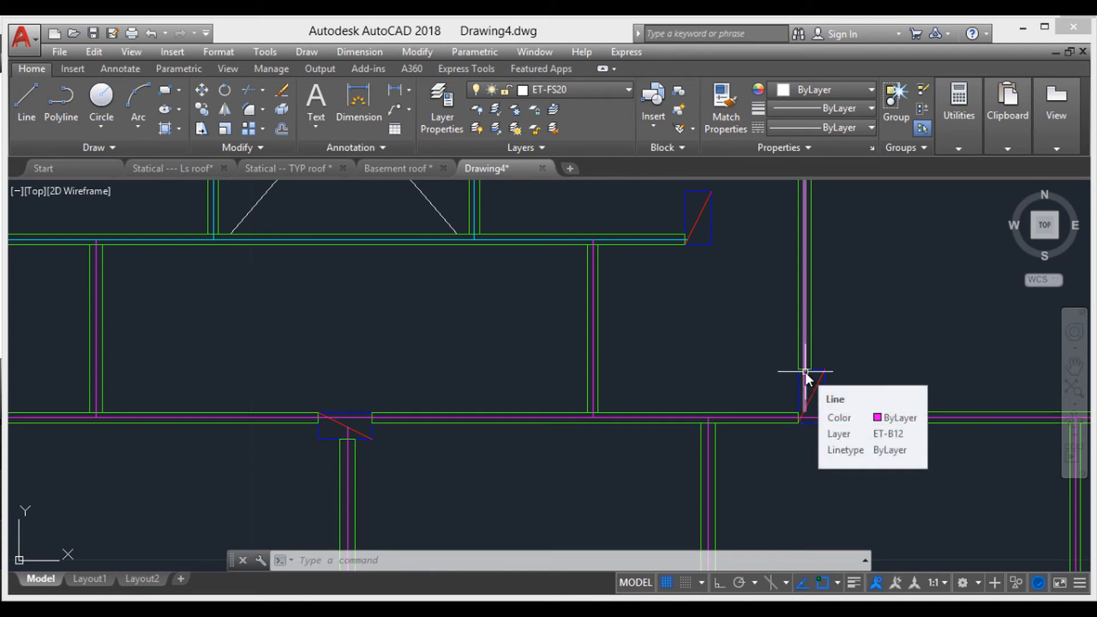
type("PL")
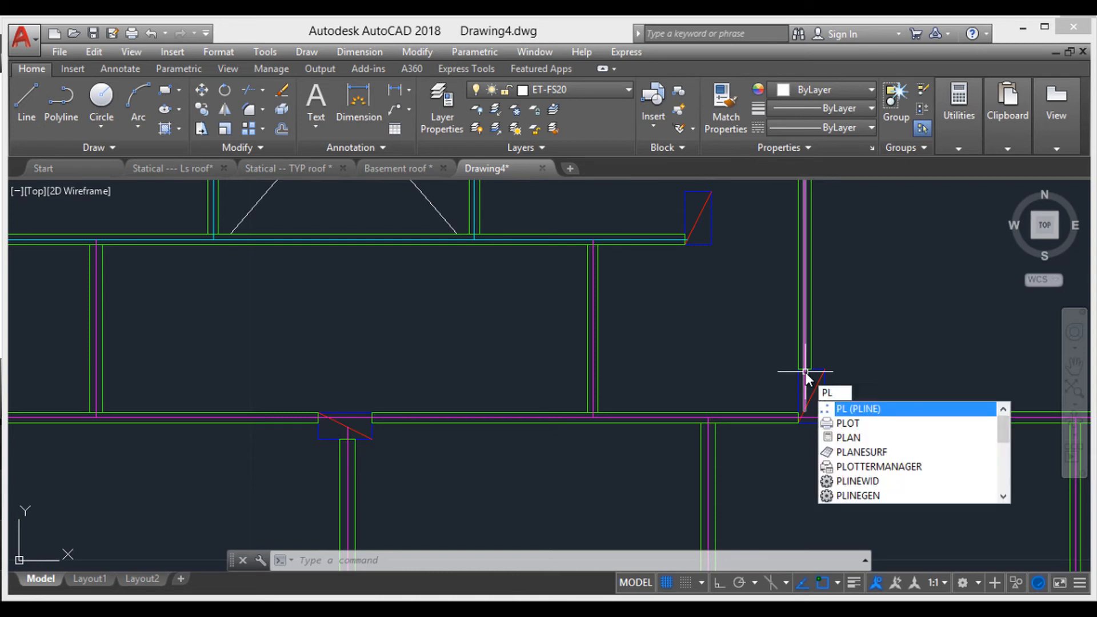
key("Return")
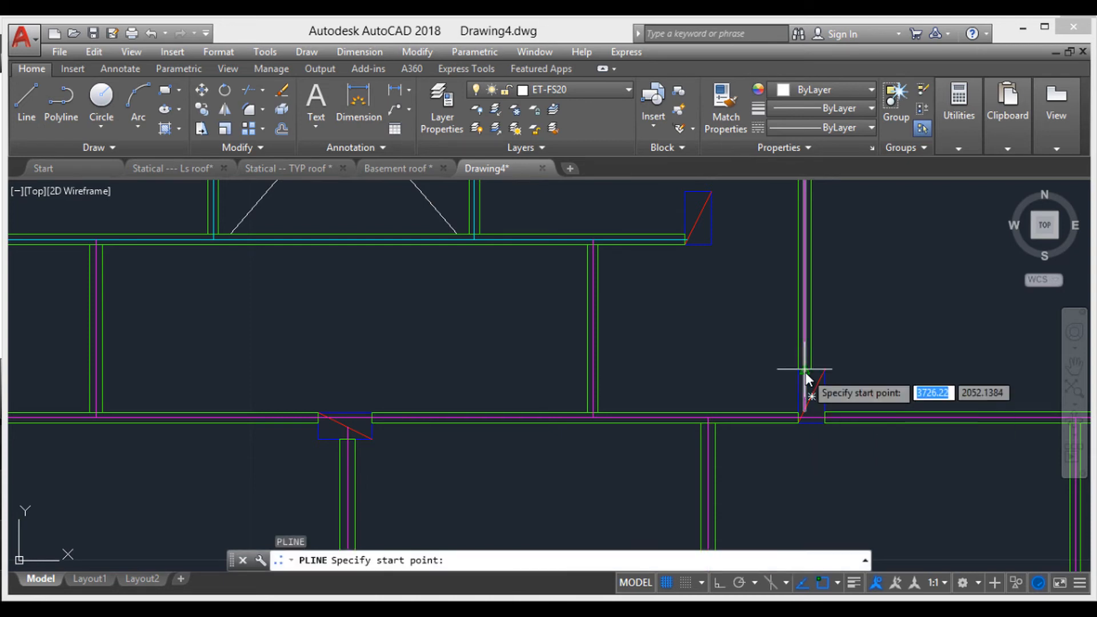
left_click(805, 410)
scroll(815, 319, "down", 3)
scroll(820, 389, "up", 6)
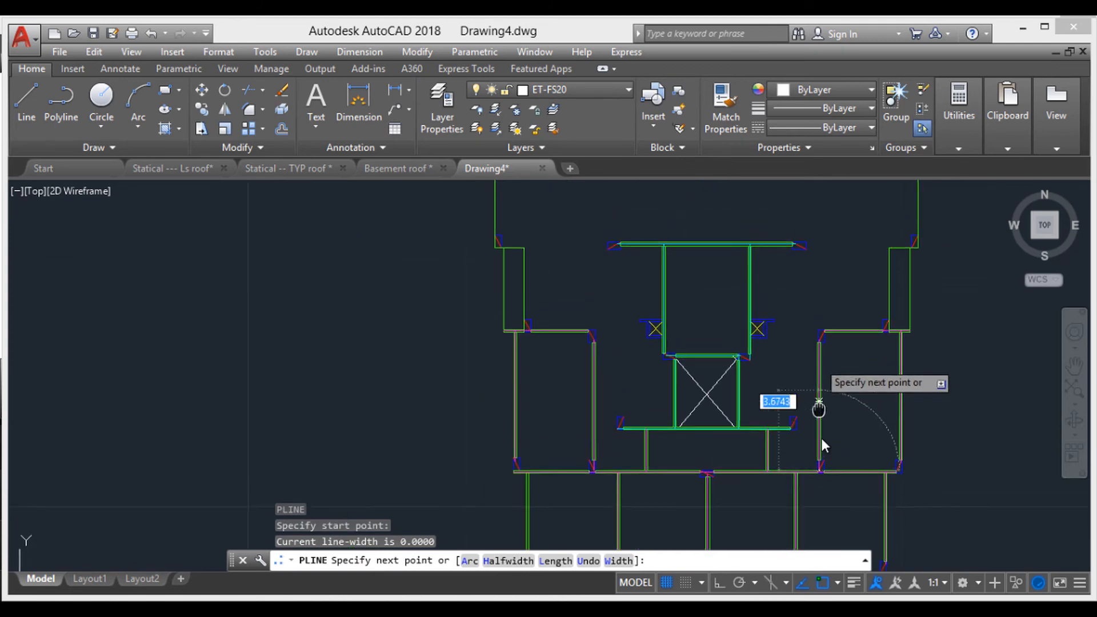
scroll(804, 392, "up", 6)
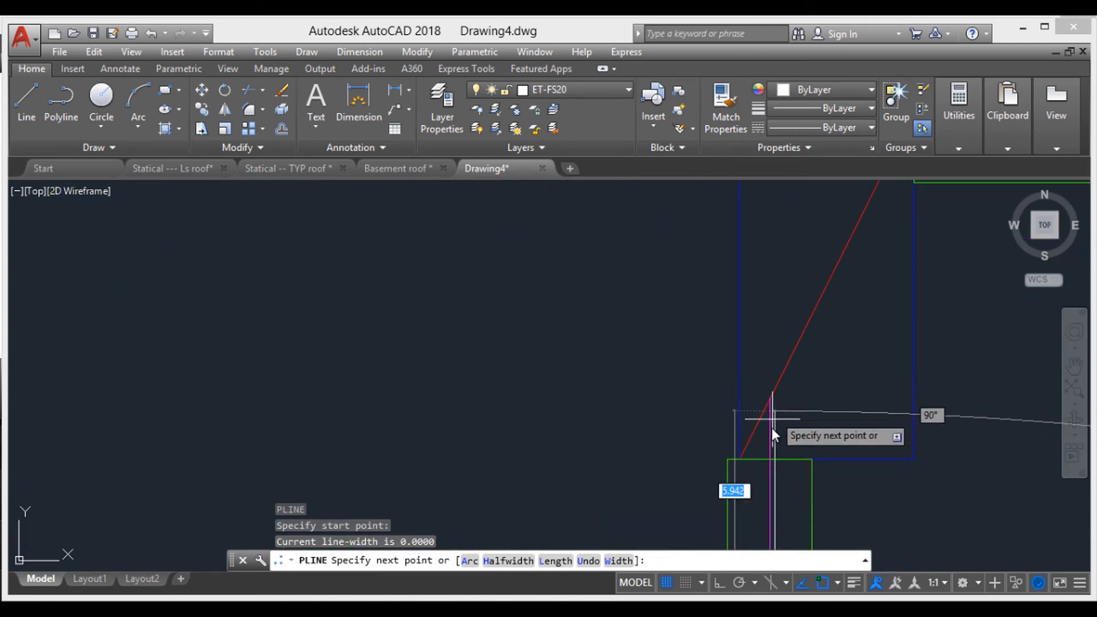
left_click(770, 399)
- Continue the outline along the column diagonal and the horizontal beam centreline to the diagonal of the next column on the right
middle_click_drag(814, 328, 722, 446)
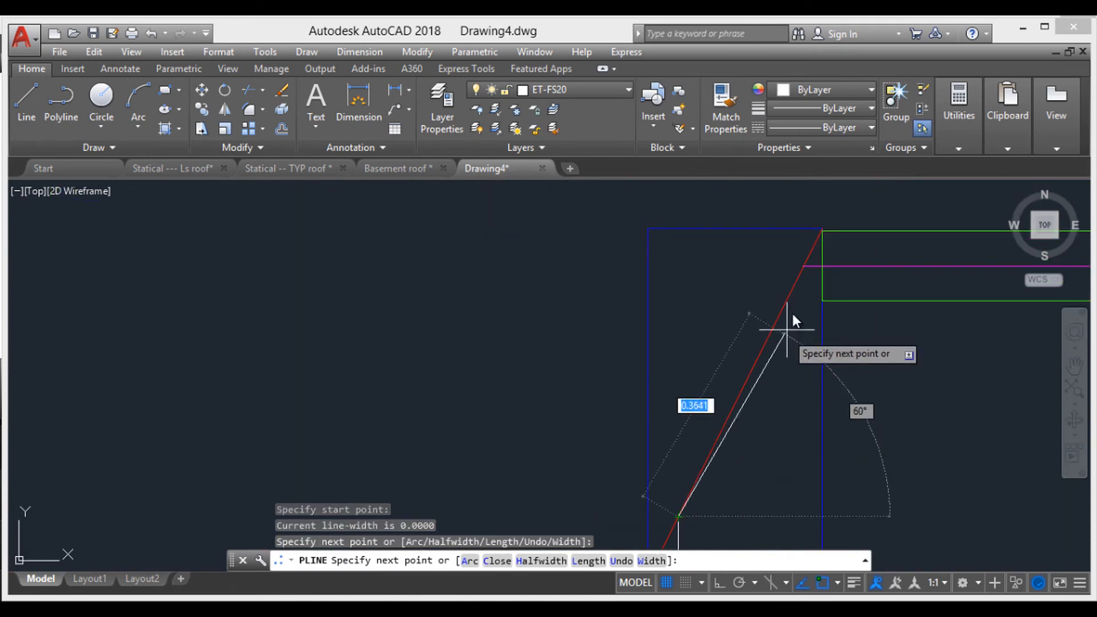
left_click(806, 266)
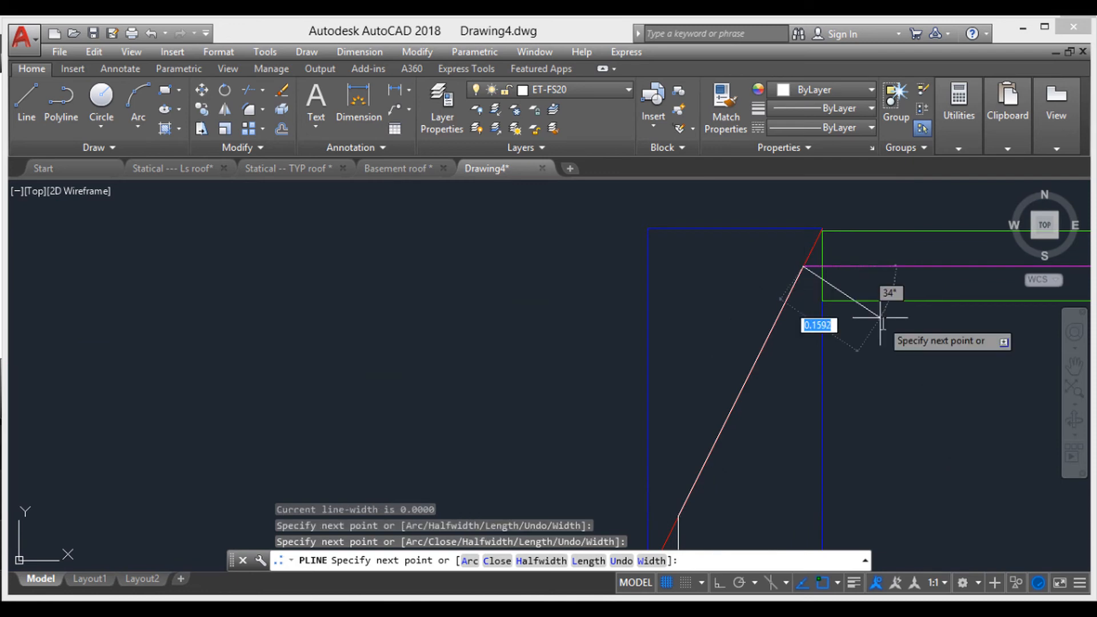
scroll(881, 318, "down", 2)
middle_click_drag(881, 320, 618, 383)
scroll(863, 367, "down", 2)
middle_click_drag(856, 365, 624, 370)
scroll(721, 372, "down", 5)
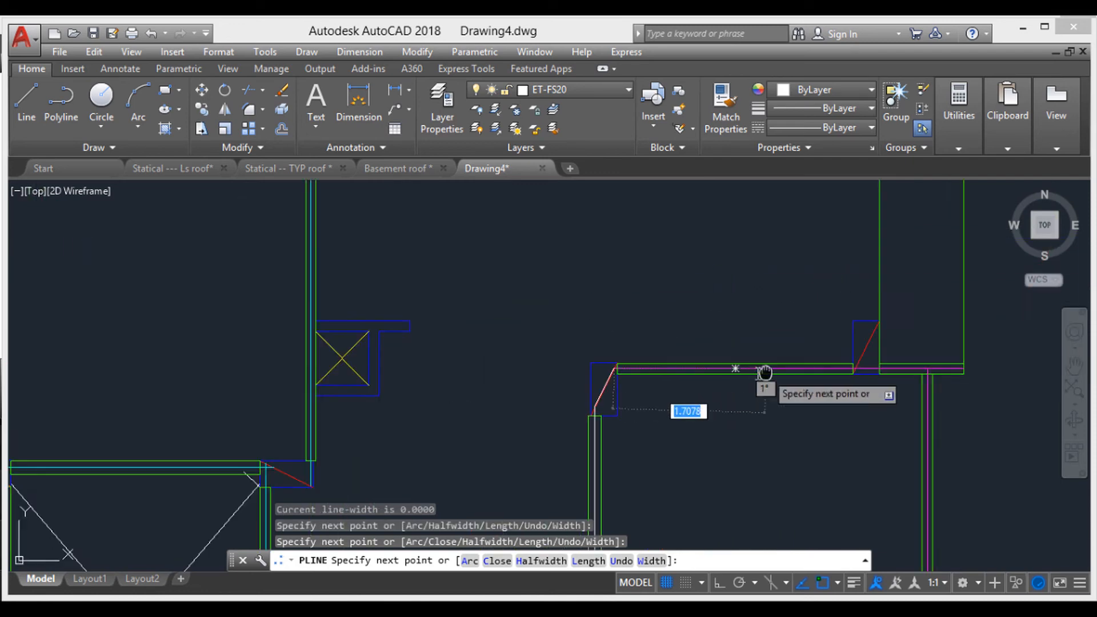
middle_click_drag(764, 372, 687, 374)
scroll(751, 371, "up", 4)
left_click(830, 368)
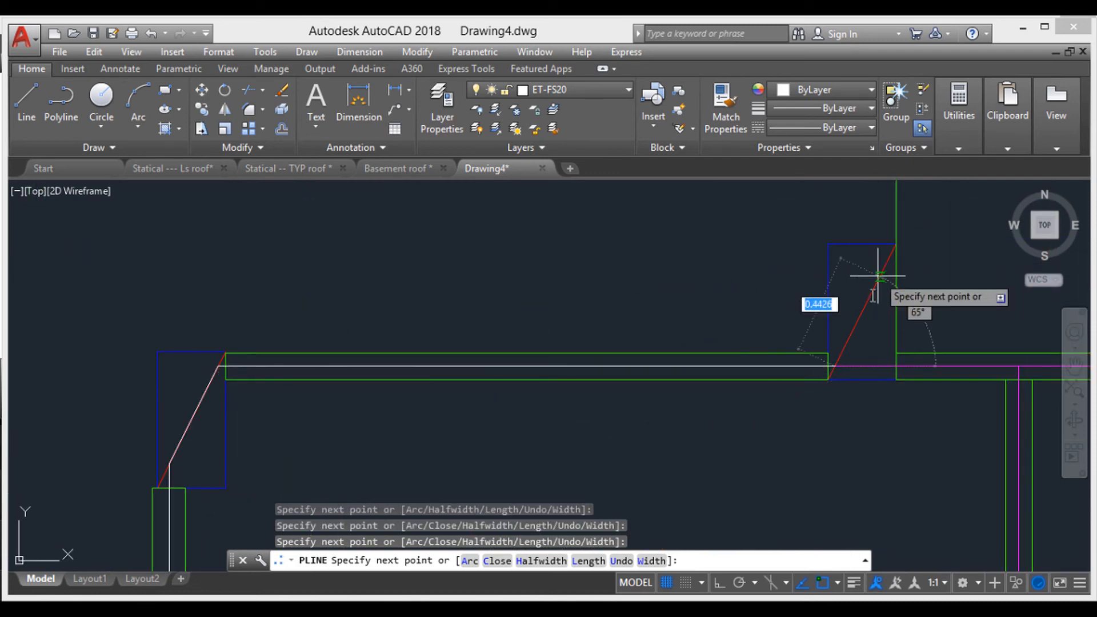
- Extend the outline up the column diagonal and the narrow bay's inner edge, across its upper edge, and along the next column's diagonal
middle_click_drag(874, 276, 857, 342)
scroll(860, 309, "down", 3)
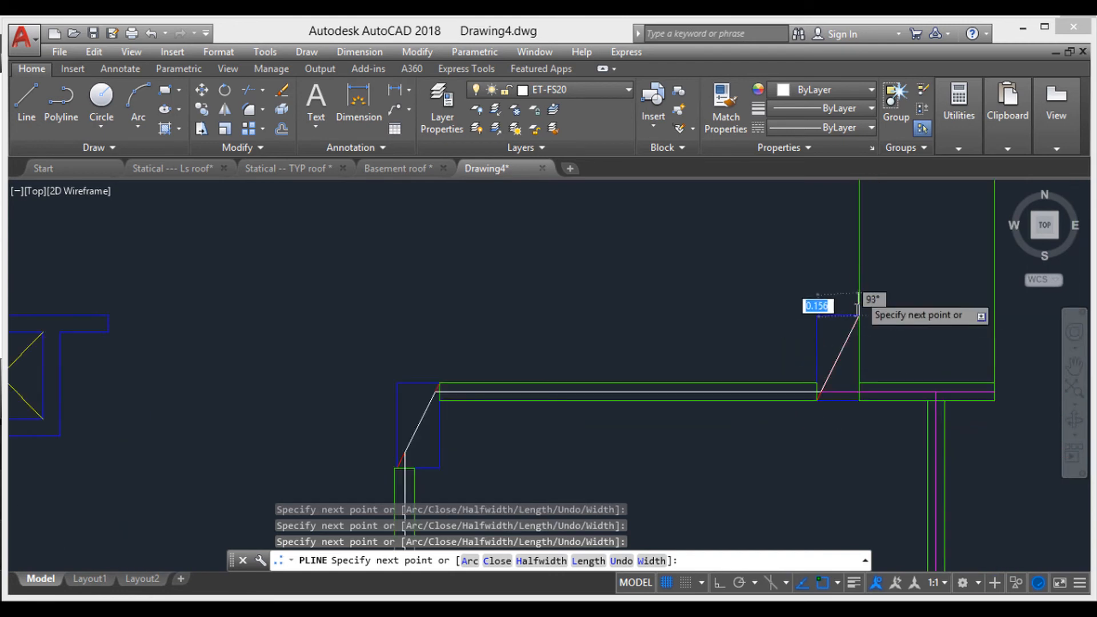
middle_click_drag(860, 289, 805, 410)
scroll(857, 306, "down", 5)
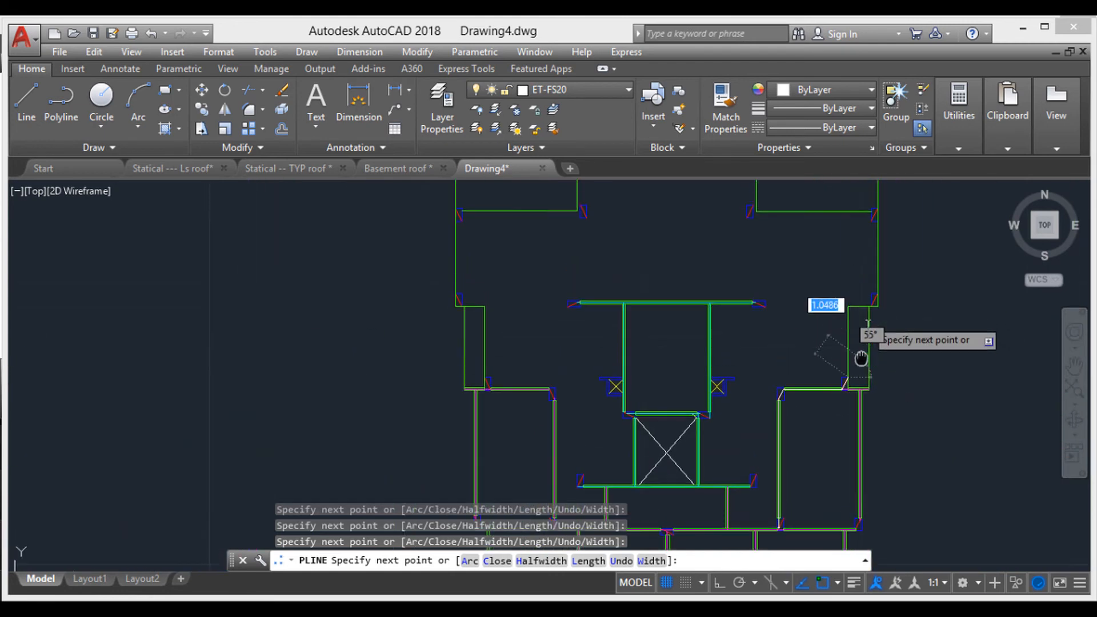
scroll(856, 287, "up", 4)
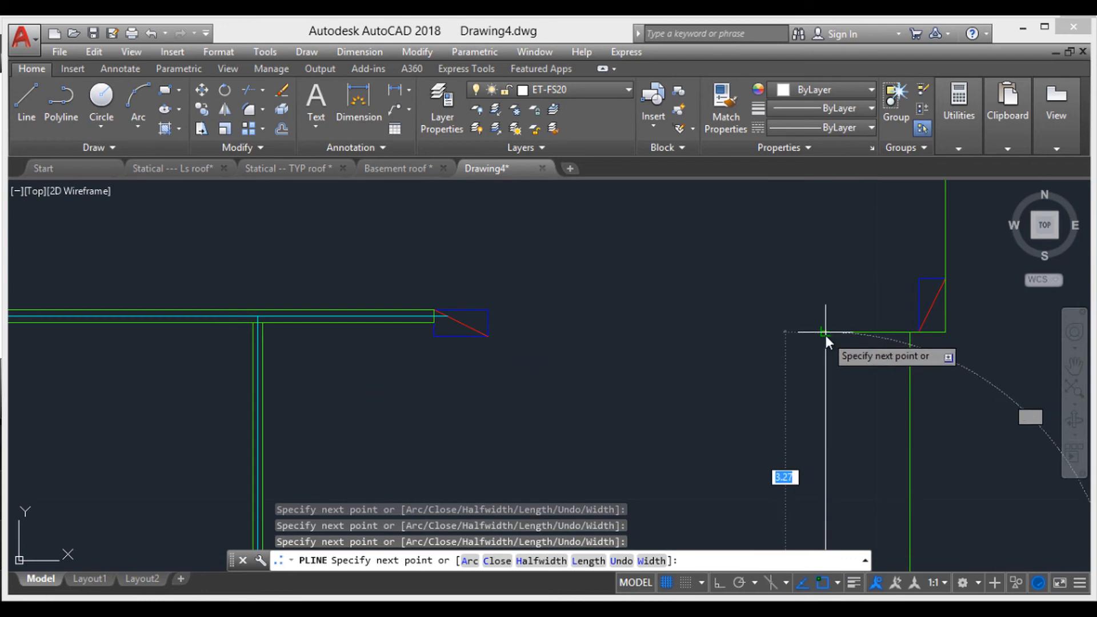
left_click(919, 332)
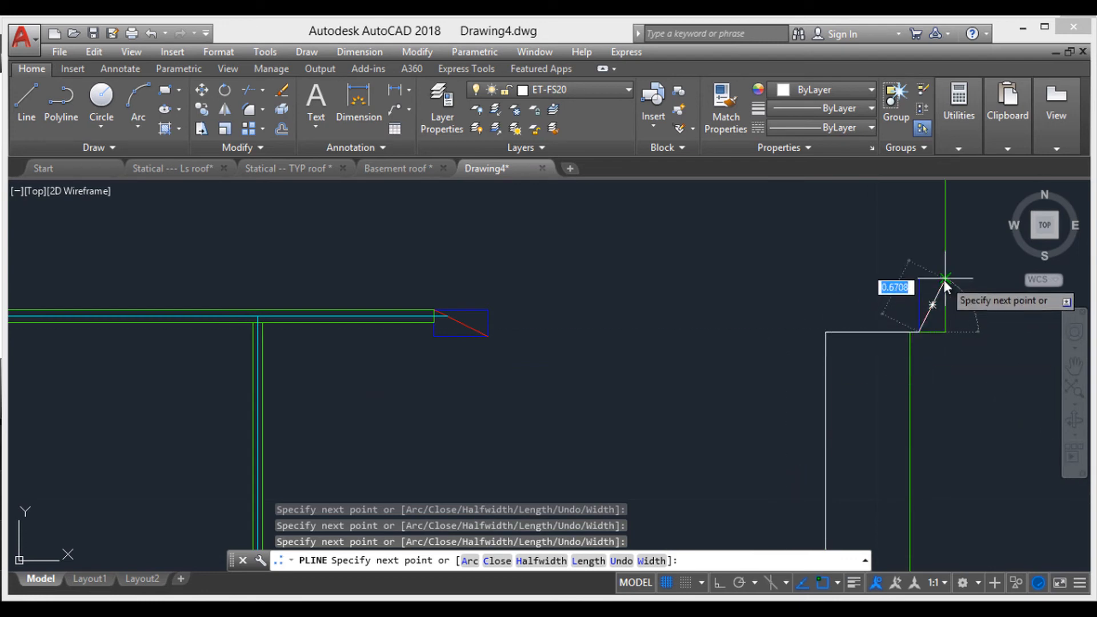
left_click(945, 279)
- Trace the outline up the plan's right outer edge, past the upper-right column, and back onto its diagonal at the horizontal green edge
middle_click_drag(940, 259, 884, 418)
scroll(899, 324, "down", 2)
middle_click_drag(901, 327, 901, 423)
middle_click_drag(908, 319, 907, 369)
scroll(904, 359, "up", 4)
scroll(901, 356, "up", 2)
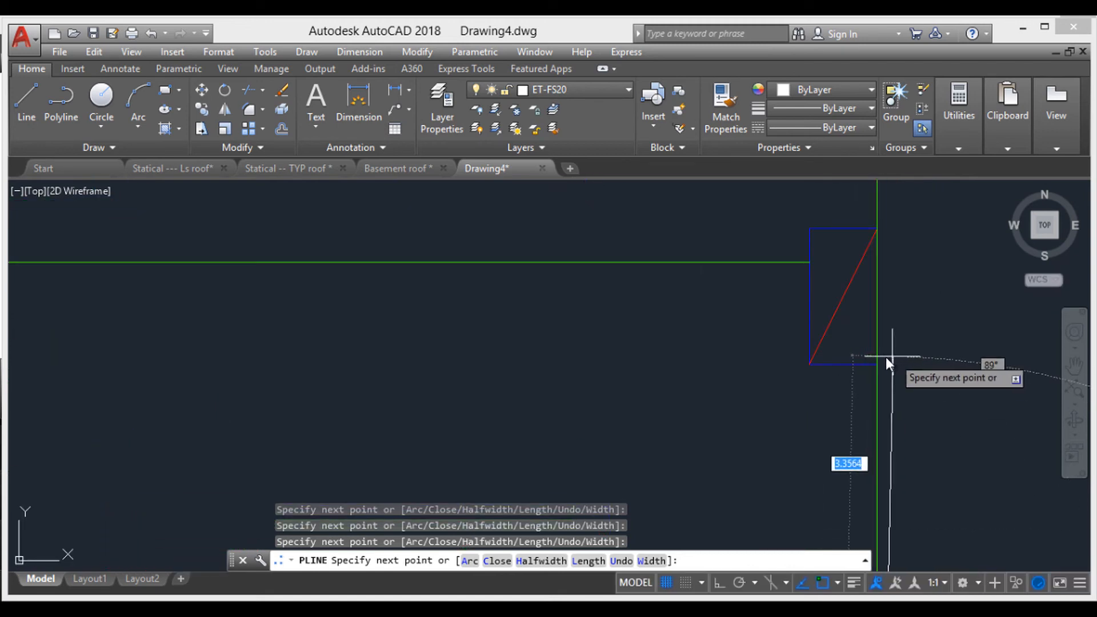
left_click(876, 364)
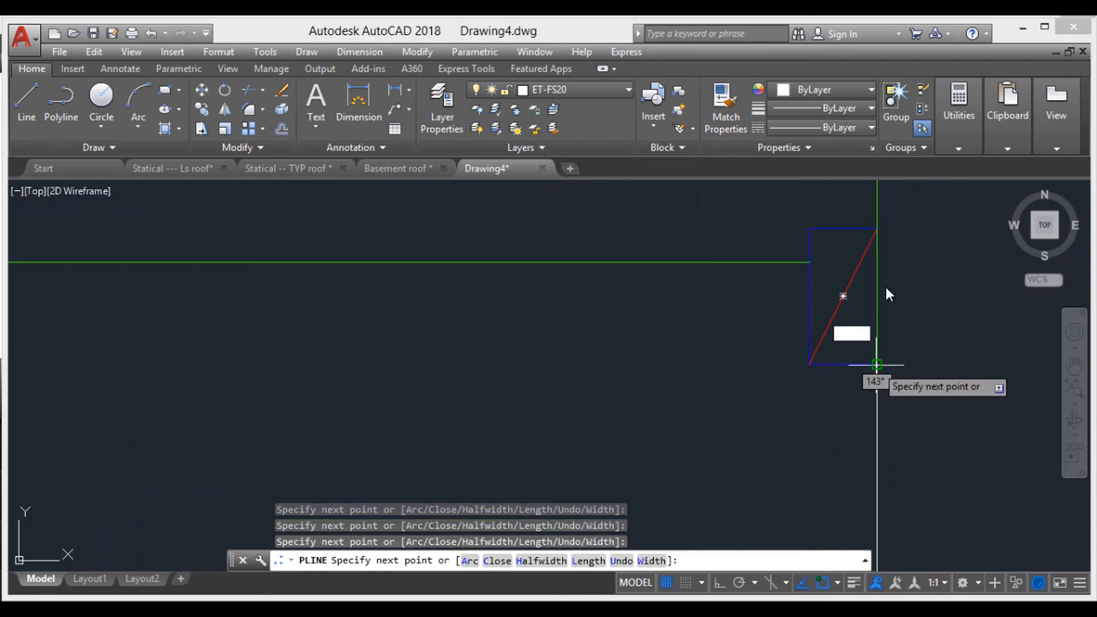
left_click(875, 229)
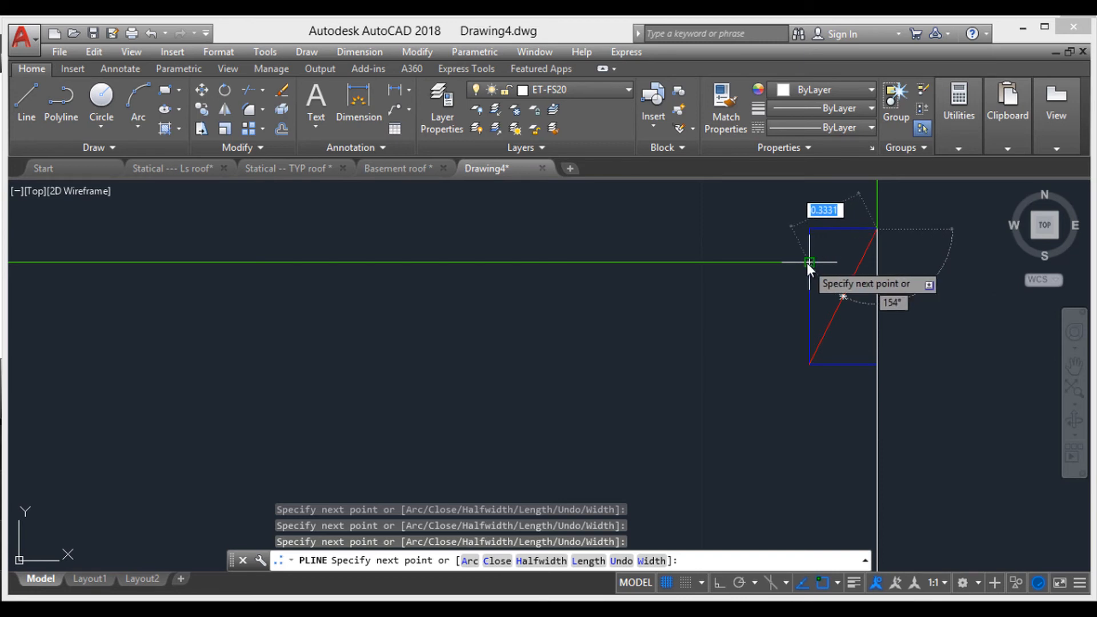
left_click(860, 262)
- Carry the outline left along the upper-right bay's lower edge to its inner corner and up to the plan's top edge
scroll(883, 299, "down", 5)
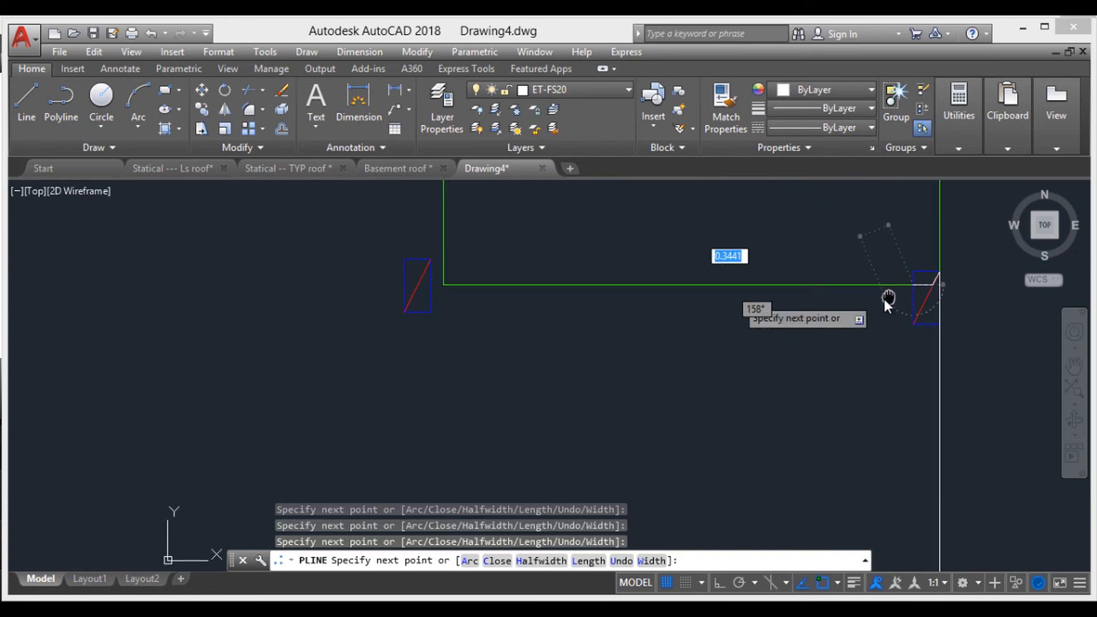
middle_click_drag(742, 300, 903, 308)
scroll(775, 290, "up", 1)
scroll(776, 290, "down", 2)
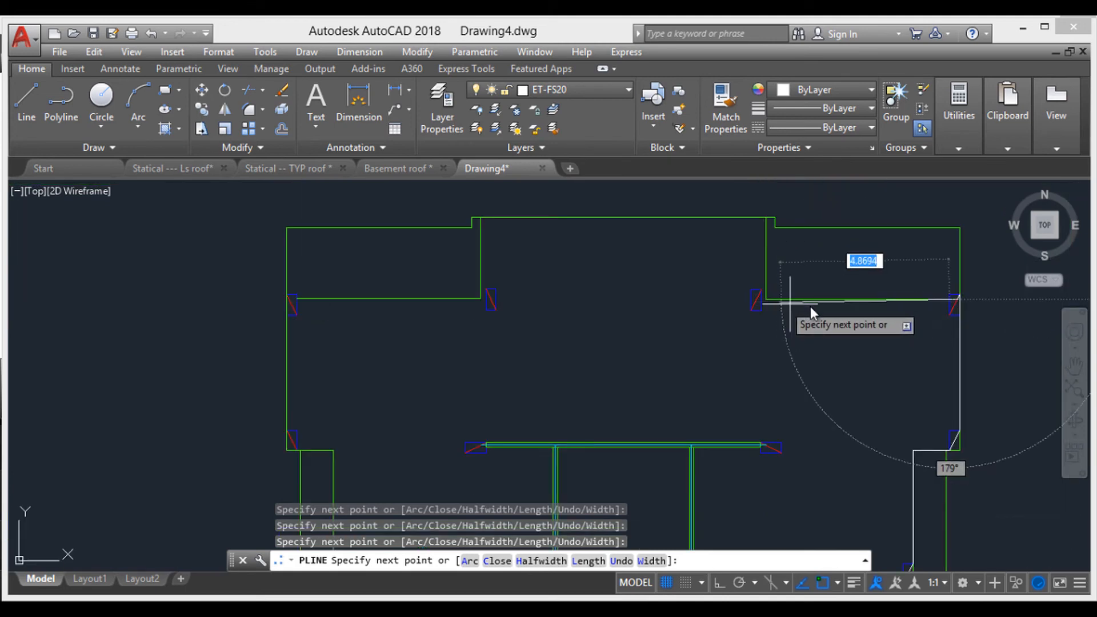
scroll(772, 304, "up", 5)
left_click(758, 291)
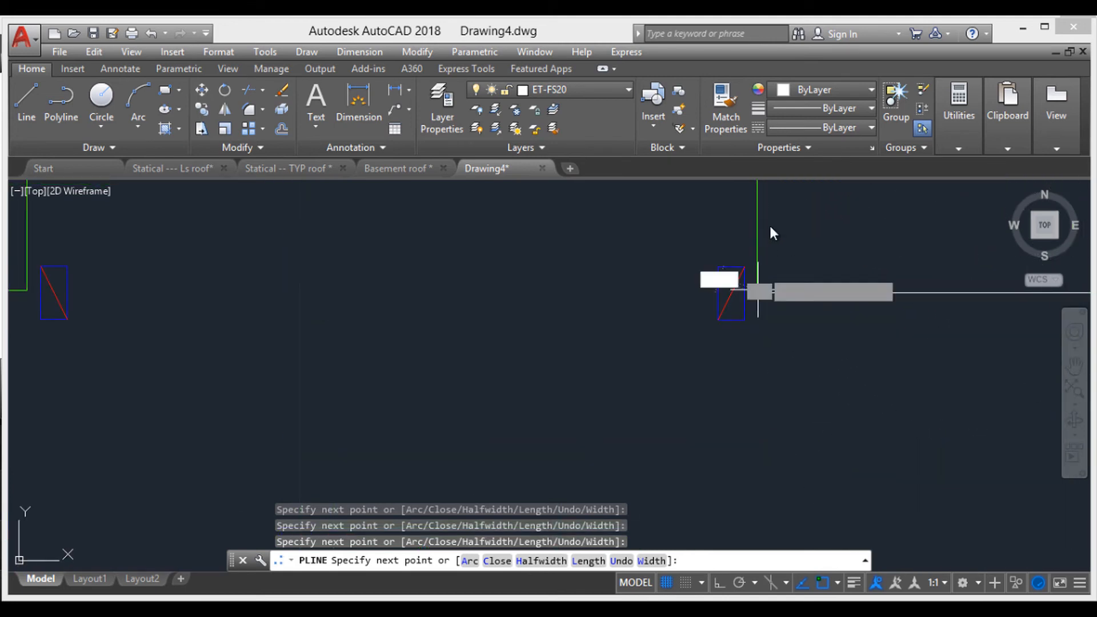
middle_click_drag(771, 225, 797, 435)
left_click(782, 292)
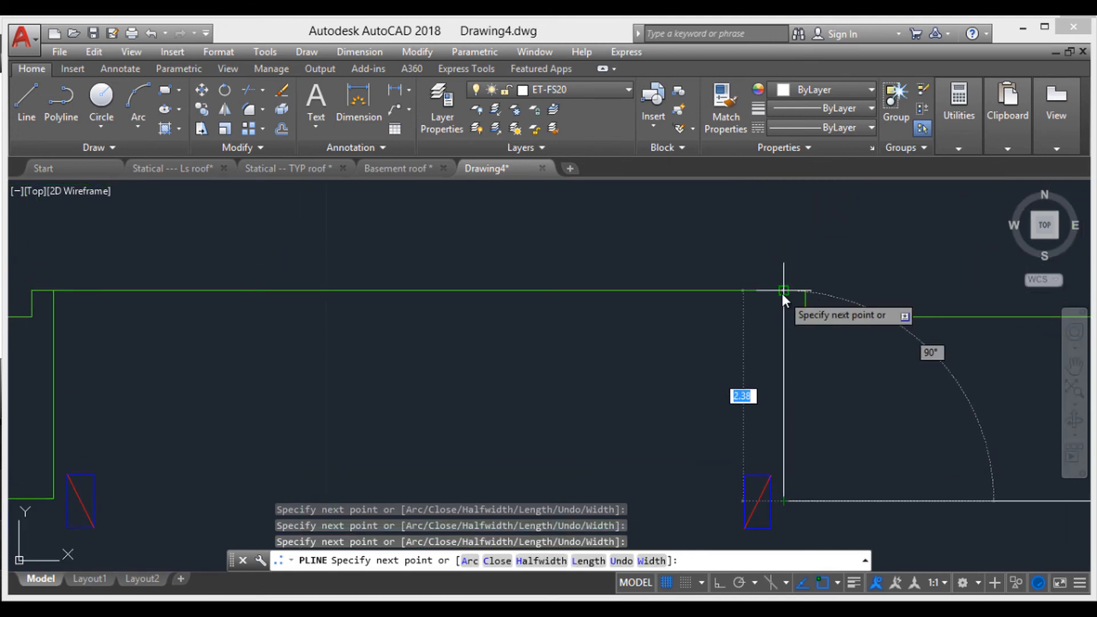
- Run the outline left across the plan's central top edge and down the upper-left bay's inner edge to its lower corner
scroll(832, 335, "down", 3)
scroll(724, 333, "up", 6)
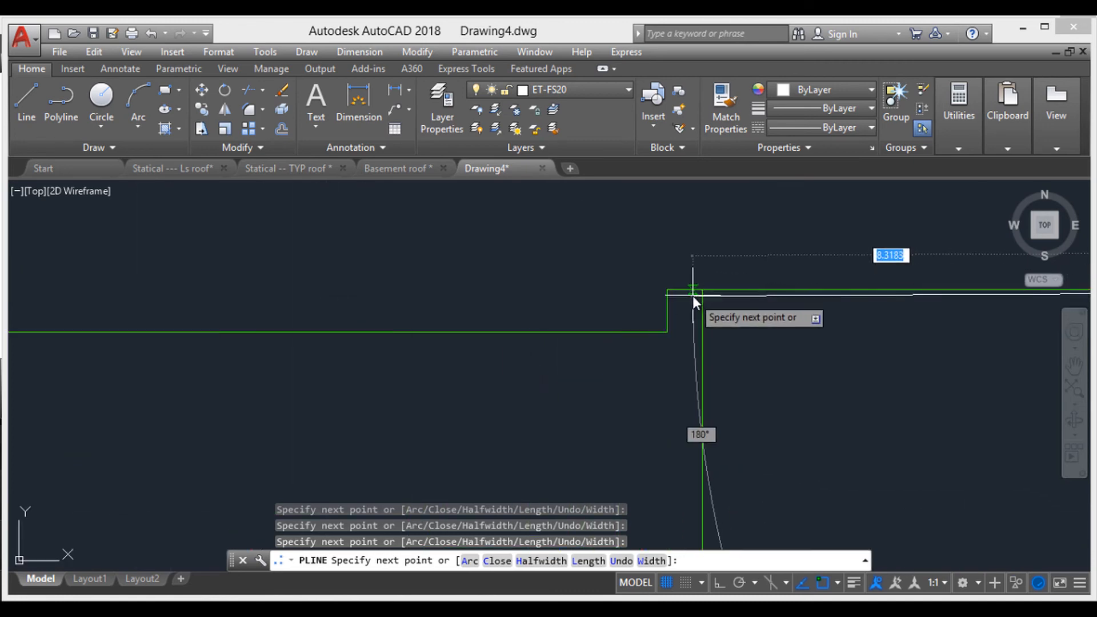
left_click(702, 292)
scroll(746, 403, "down", 3)
scroll(718, 362, "up", 3)
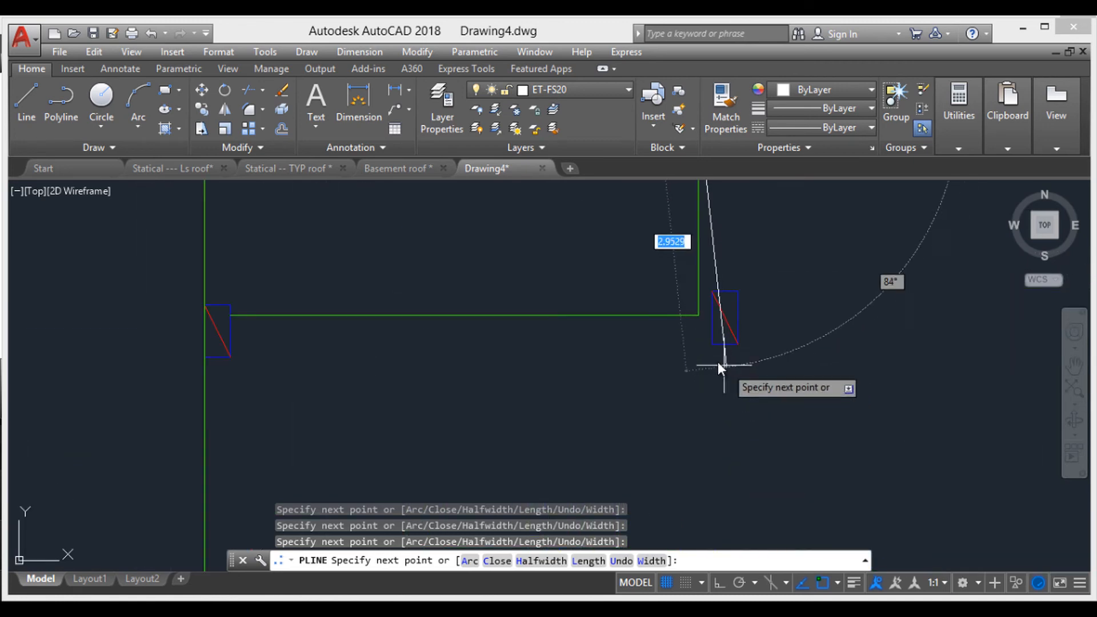
left_click(687, 286)
- Continue the outline left along the upper-left bay's lower edge to the outer column and trace that column's upper corner and diagonal
scroll(920, 327, "down", 3)
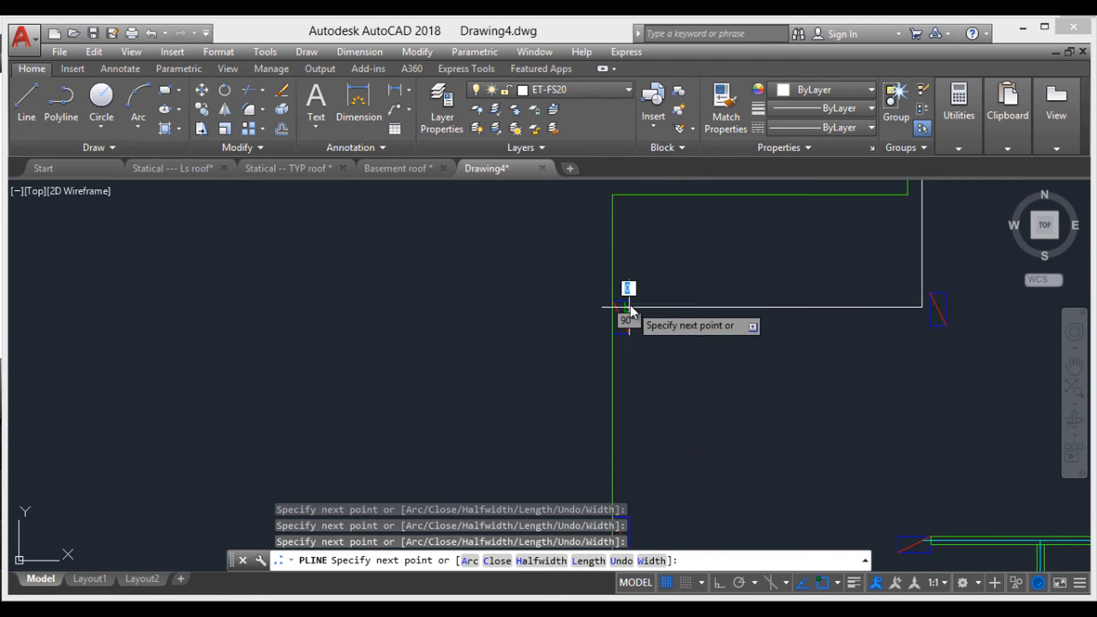
scroll(623, 304, "up", 5)
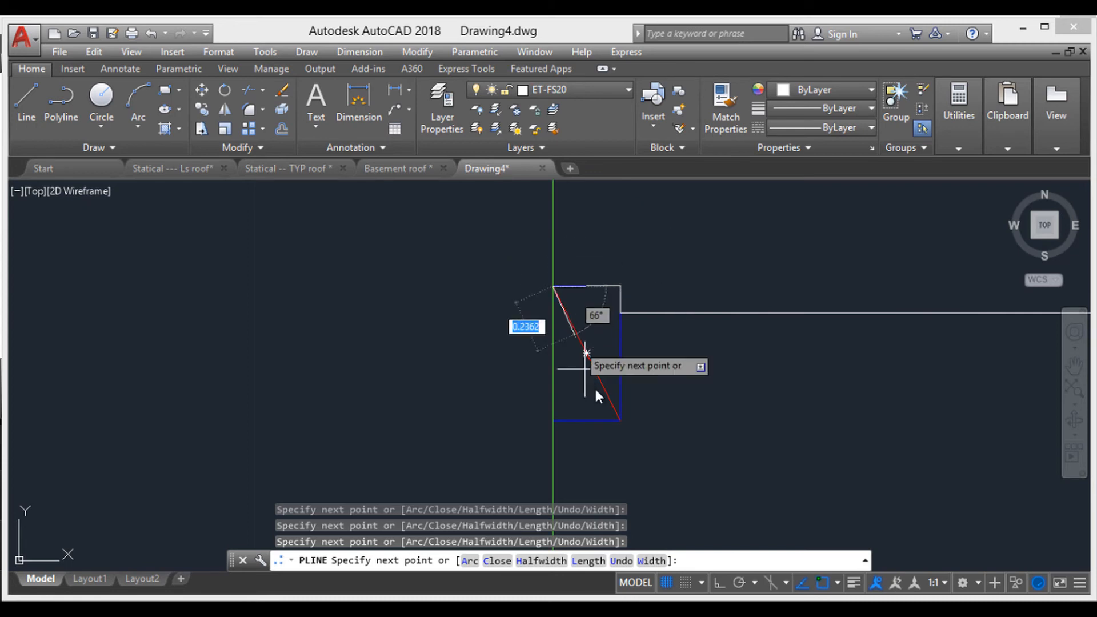
left_click(621, 420)
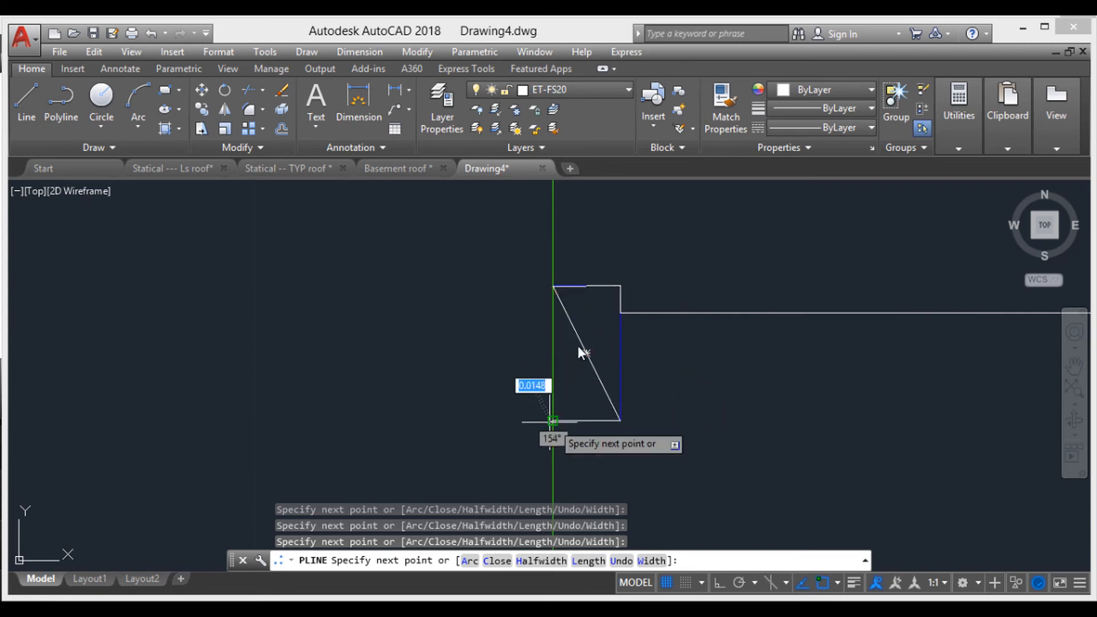
- Trace the outline down the plan's left outer edge and along the lower column's diagonal to its foot
scroll(588, 343, "down", 5)
middle_click_drag(646, 535, 647, 402)
scroll(618, 403, "up", 4)
scroll(535, 337, "up", 2)
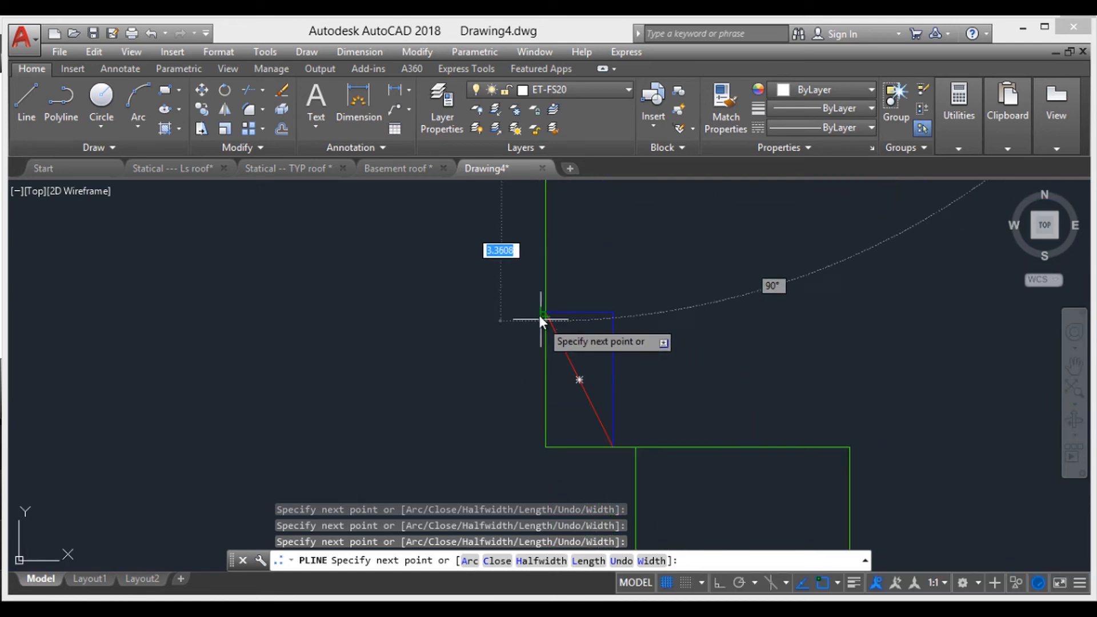
left_click(613, 447)
- Extend the outline right across the left narrow bay's upper edge and down its inner edge to the column below
scroll(738, 444, "down", 4)
middle_click_drag(738, 445, 641, 398)
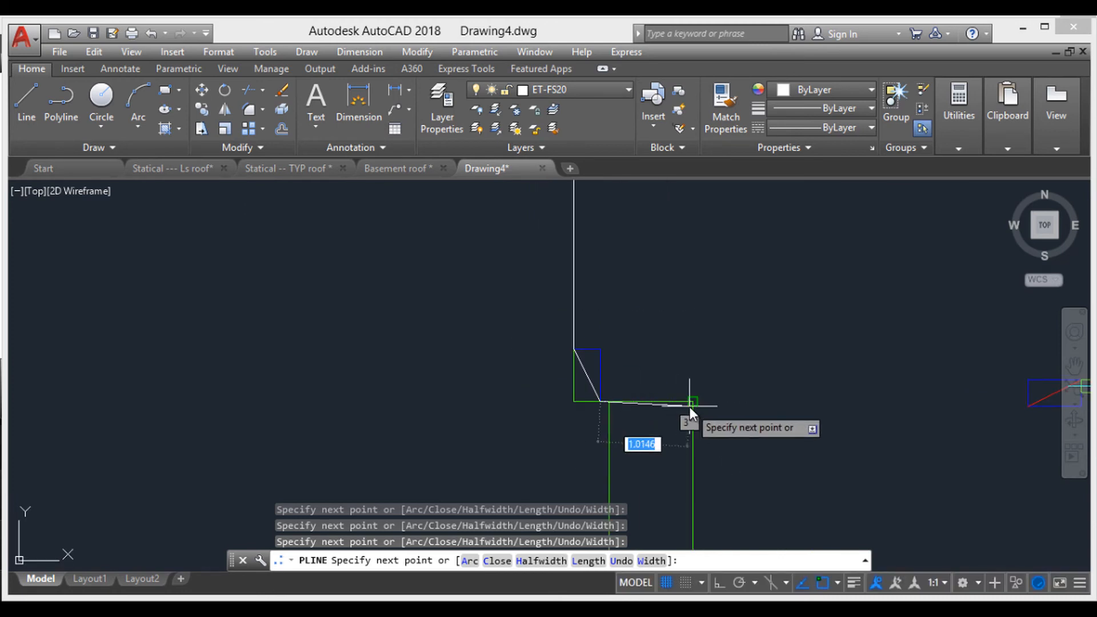
left_click(694, 400)
scroll(705, 467, "down", 4)
middle_click_drag(705, 468, 692, 334)
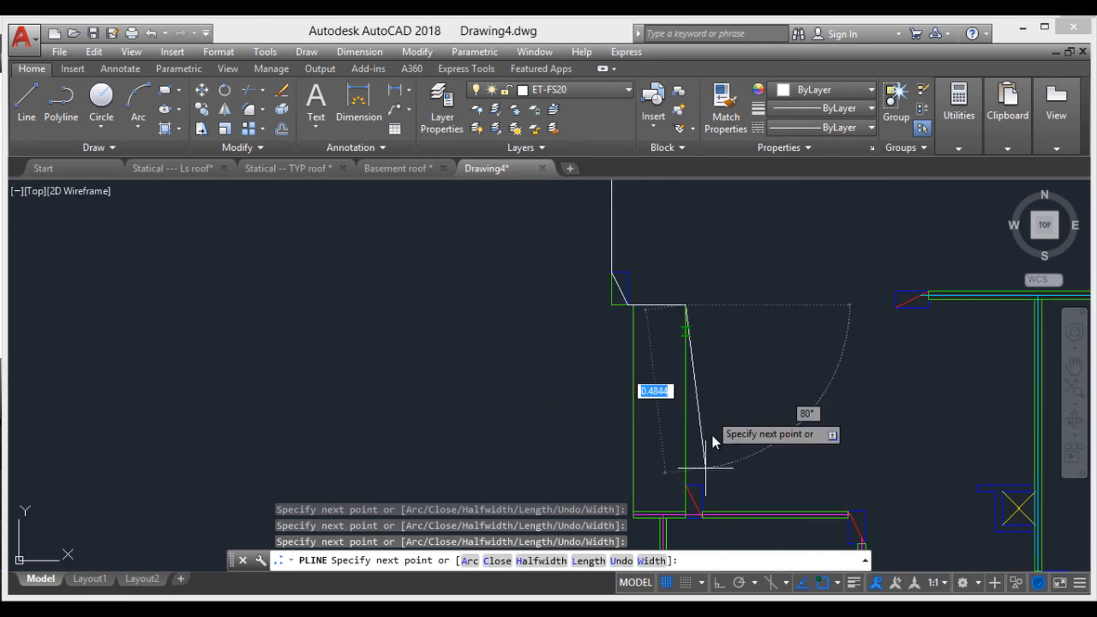
middle_click_drag(716, 438, 714, 329)
scroll(688, 386, "up", 7)
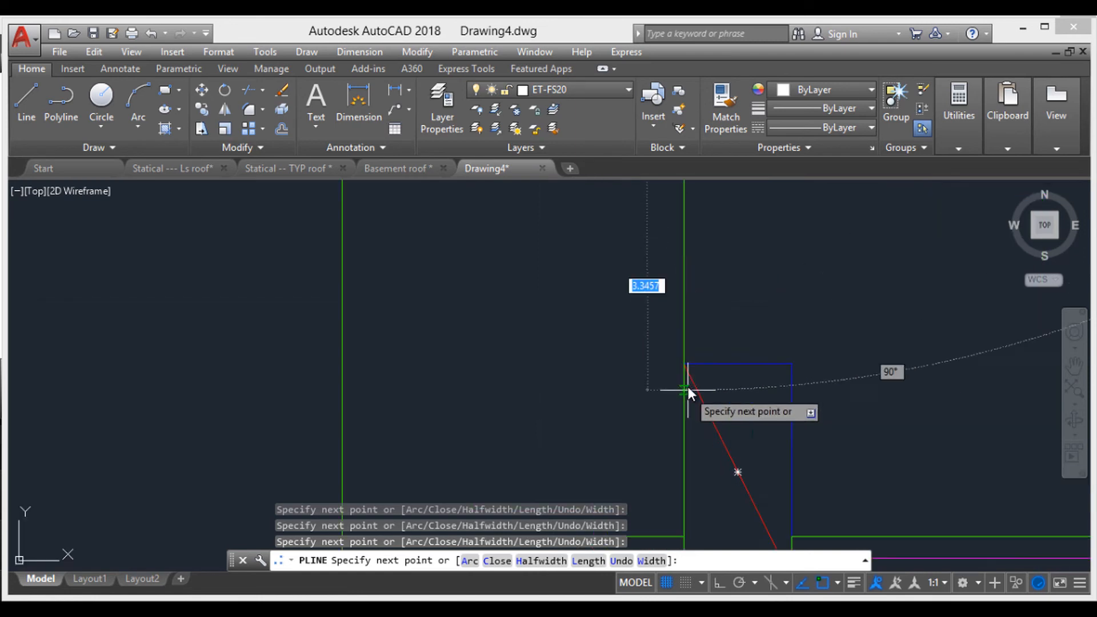
left_click(684, 363)
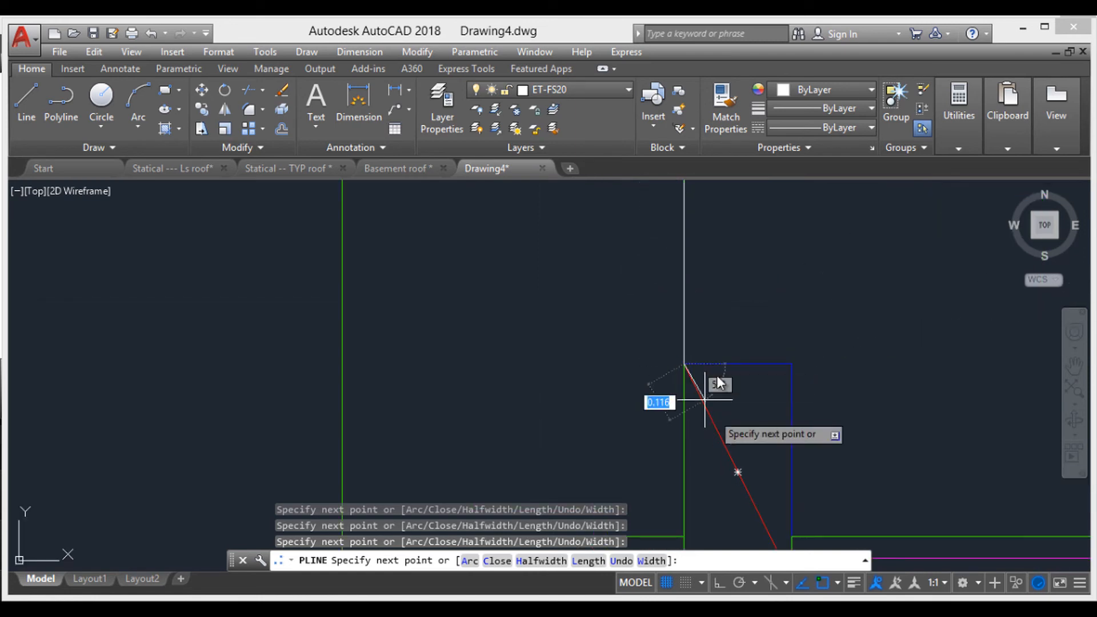
- Trace the left column's diagonal down to the beam centreline and run the outline right along that centreline to the next column
middle_click_drag(743, 412, 676, 225)
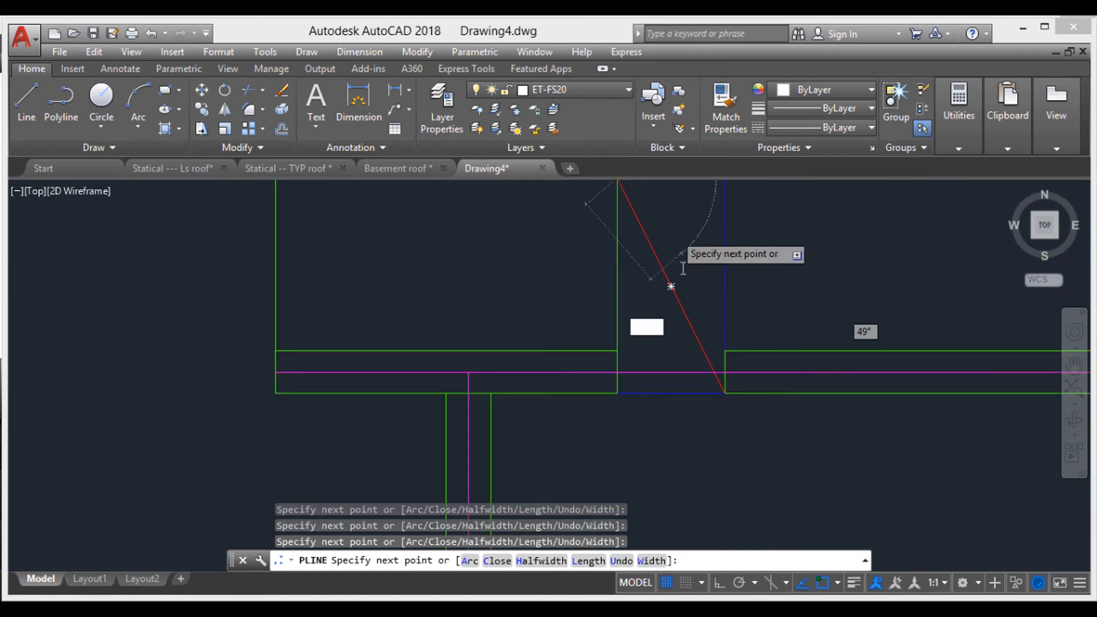
left_click(714, 372)
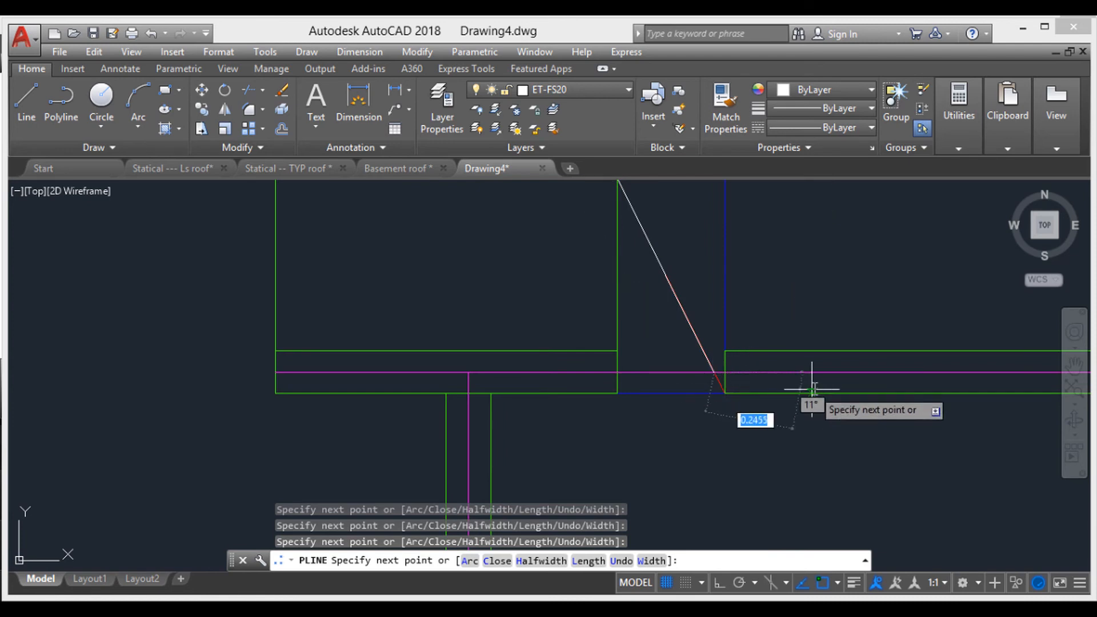
scroll(818, 391, "down", 2)
middle_click_drag(818, 392, 696, 395)
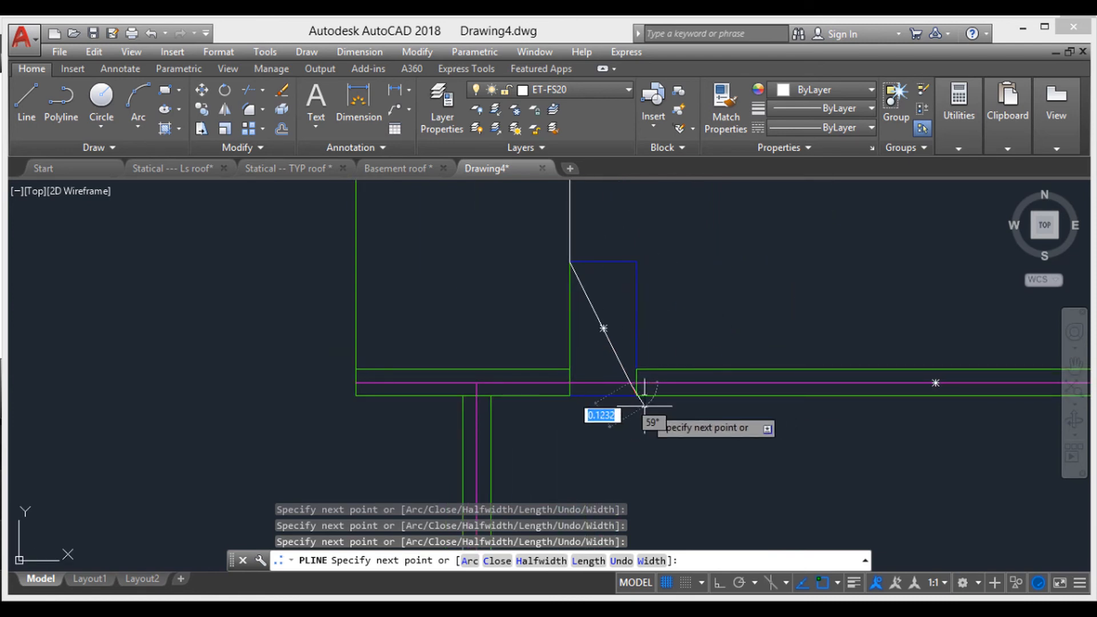
scroll(713, 392, "down", 4)
scroll(806, 392, "up", 4)
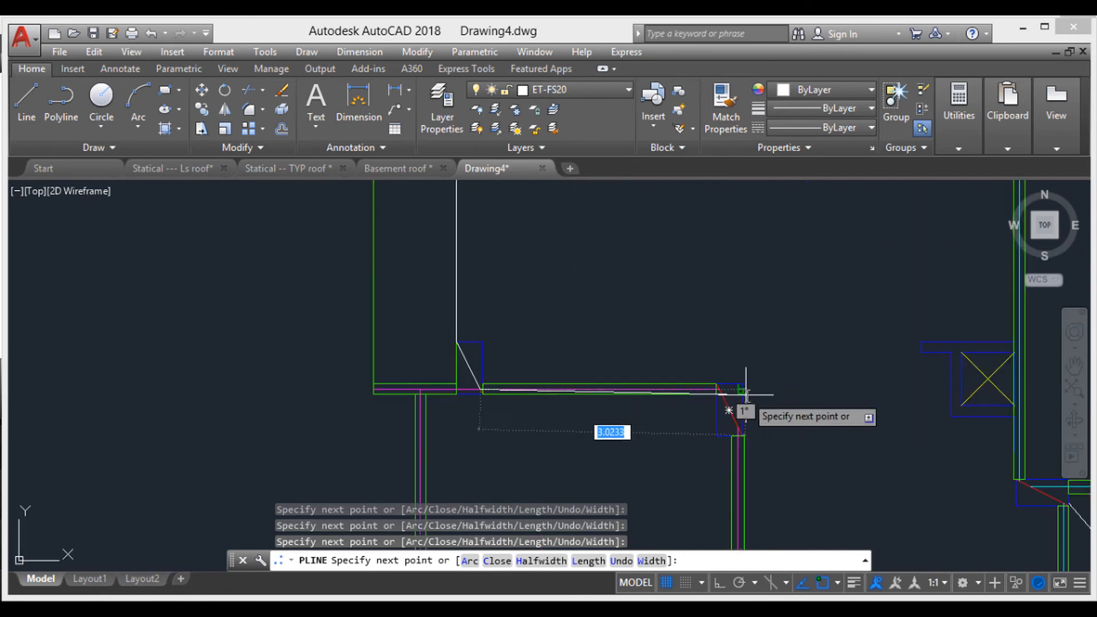
left_click(673, 391)
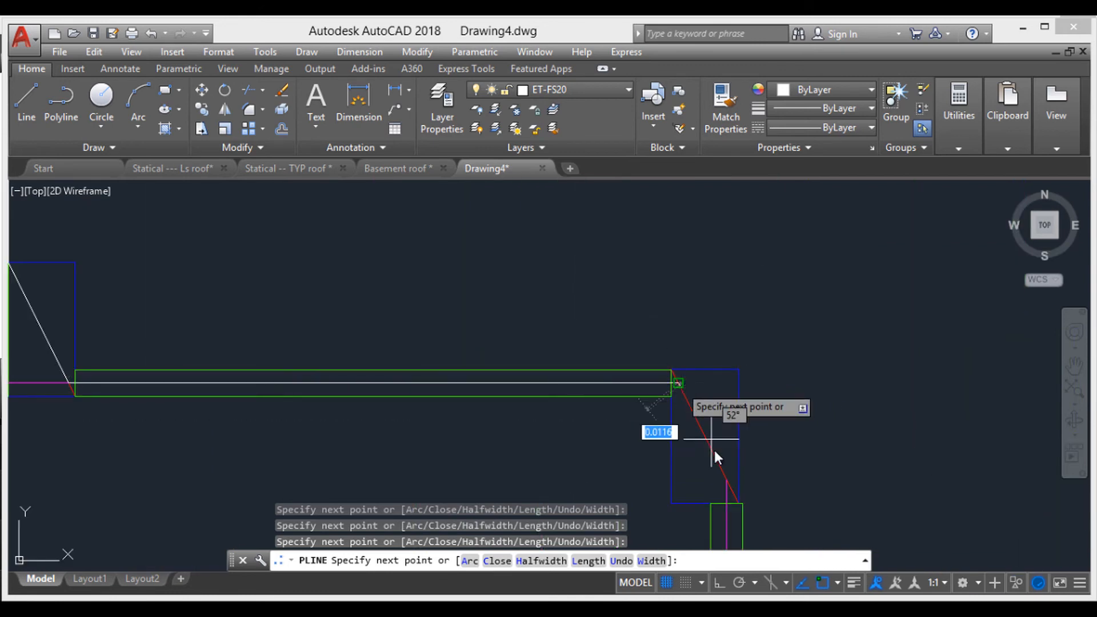
- Continue the outline down that column's diagonal and along the vertical beam's centreline to the lower column's diagonal
middle_click_drag(713, 449, 667, 356)
left_click(682, 389)
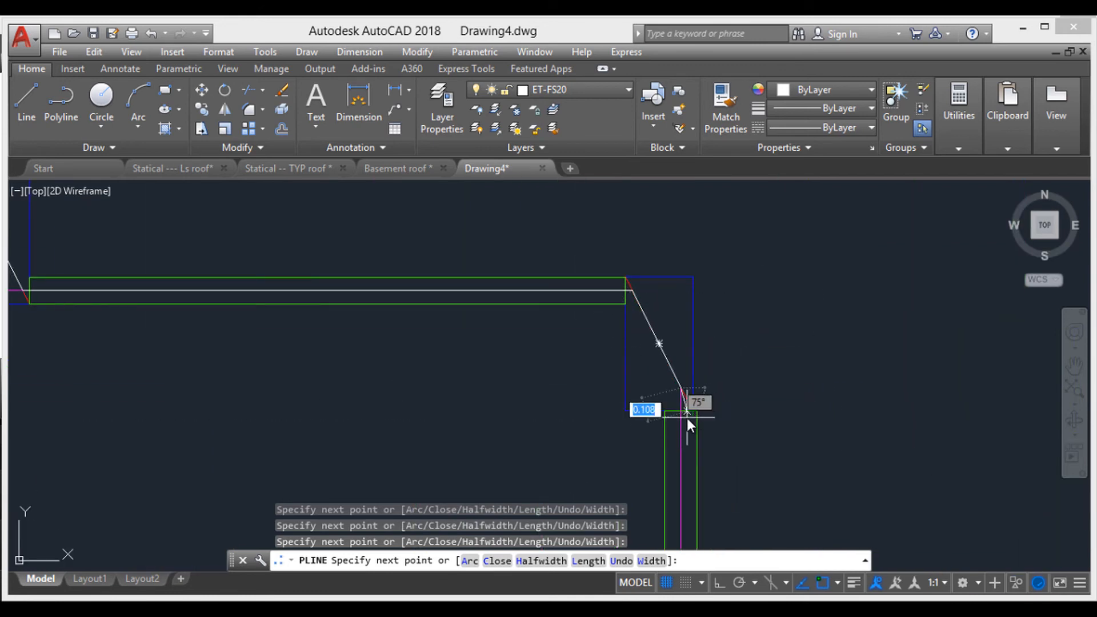
left_click(682, 415)
scroll(689, 440, "down", 3)
middle_click_drag(689, 440, 688, 338)
middle_click_drag(690, 442, 685, 351)
middle_click_drag(685, 424, 694, 350)
scroll(697, 349, "up", 6)
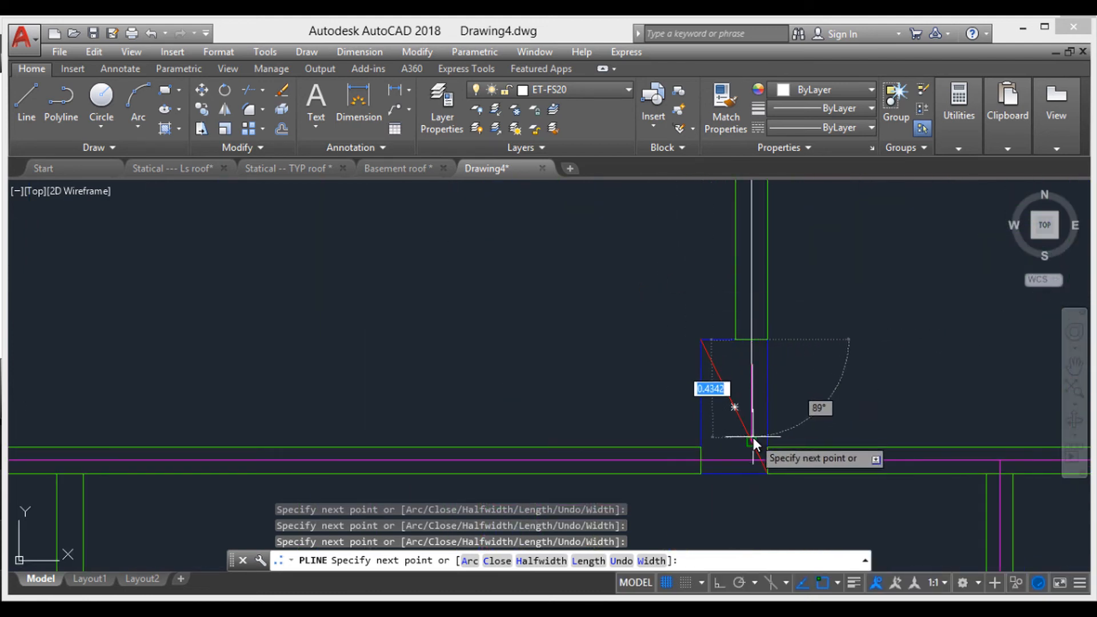
scroll(749, 445, "up", 8)
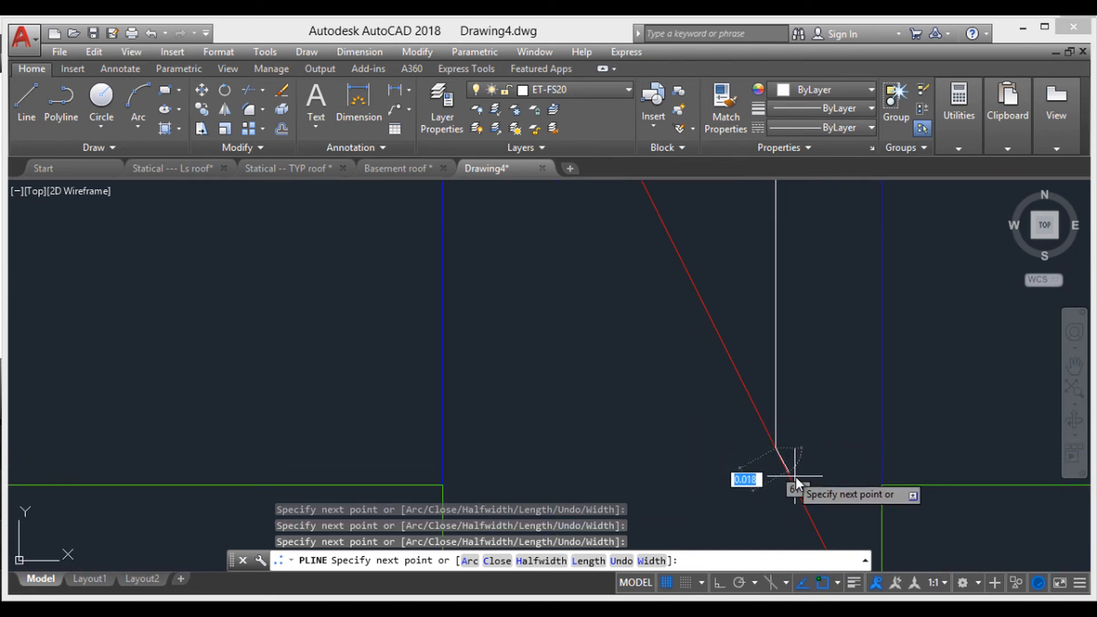
- Follow the lower column's diagonal down to the horizontal beam's centreline
scroll(796, 476, "down", 8)
middle_click_drag(773, 430, 708, 316)
scroll(733, 367, "up", 6)
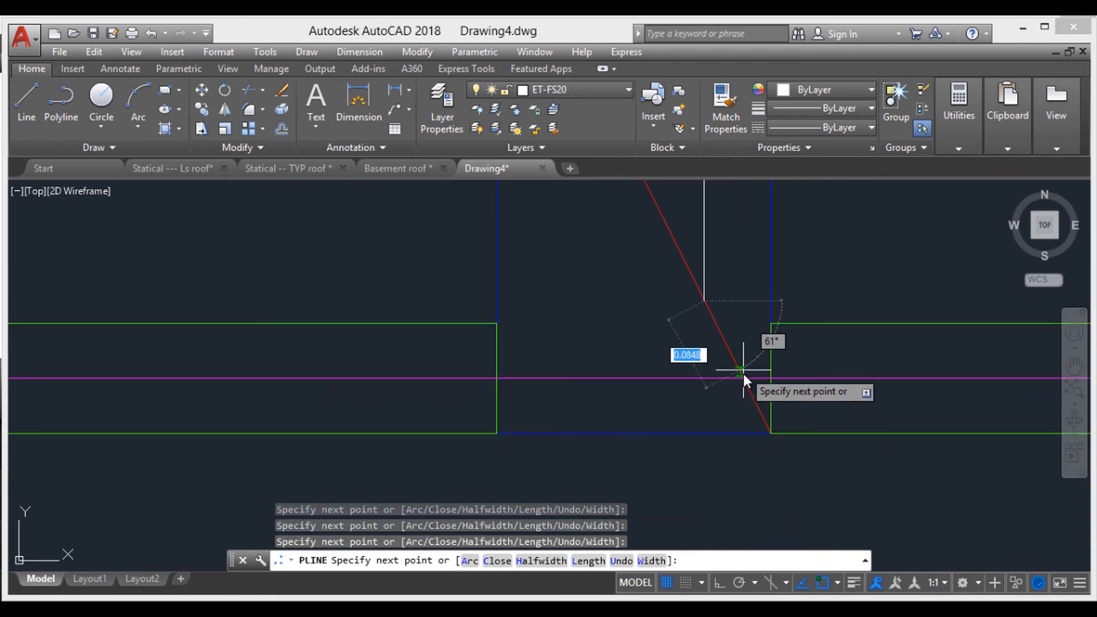
left_click(745, 381)
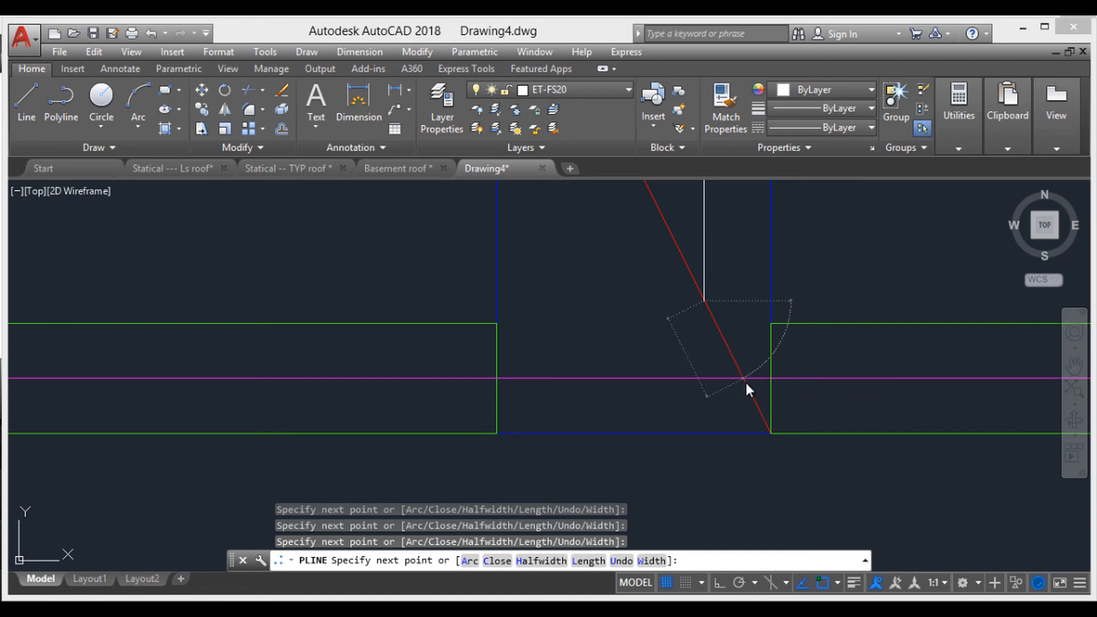
- Extend the outline right along the horizontal beam's centreline to the first upward cross beam's centreline, undoing the misplaced point
scroll(703, 388, "down", 6)
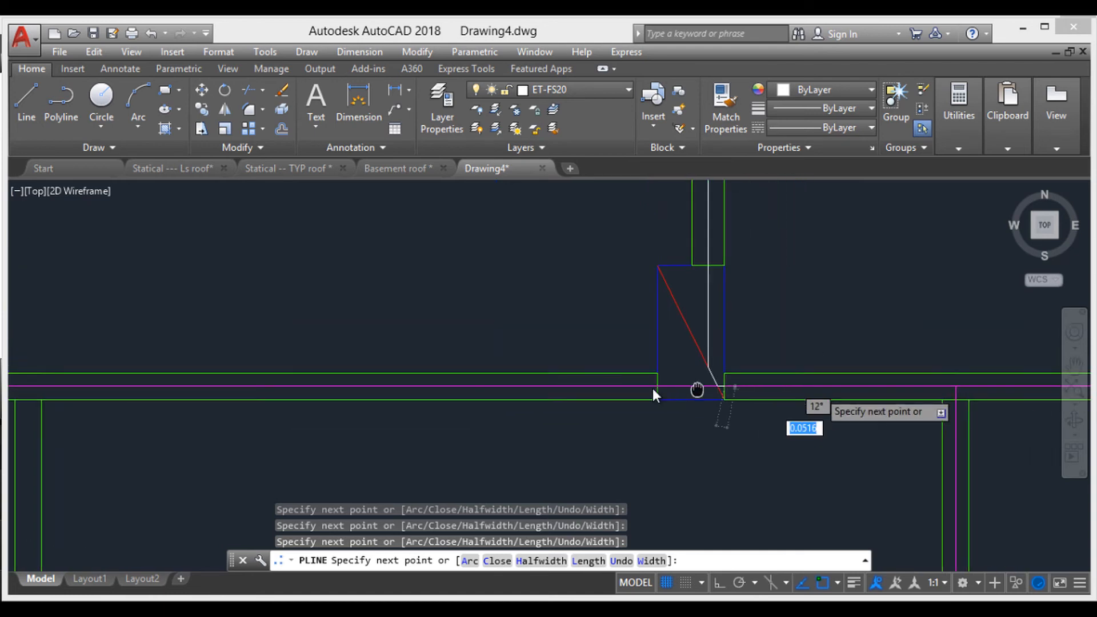
middle_click_drag(697, 389, 653, 390)
scroll(653, 390, "down", 2)
scroll(829, 392, "down", 2)
middle_click_drag(814, 392, 663, 392)
scroll(760, 393, "down", 6)
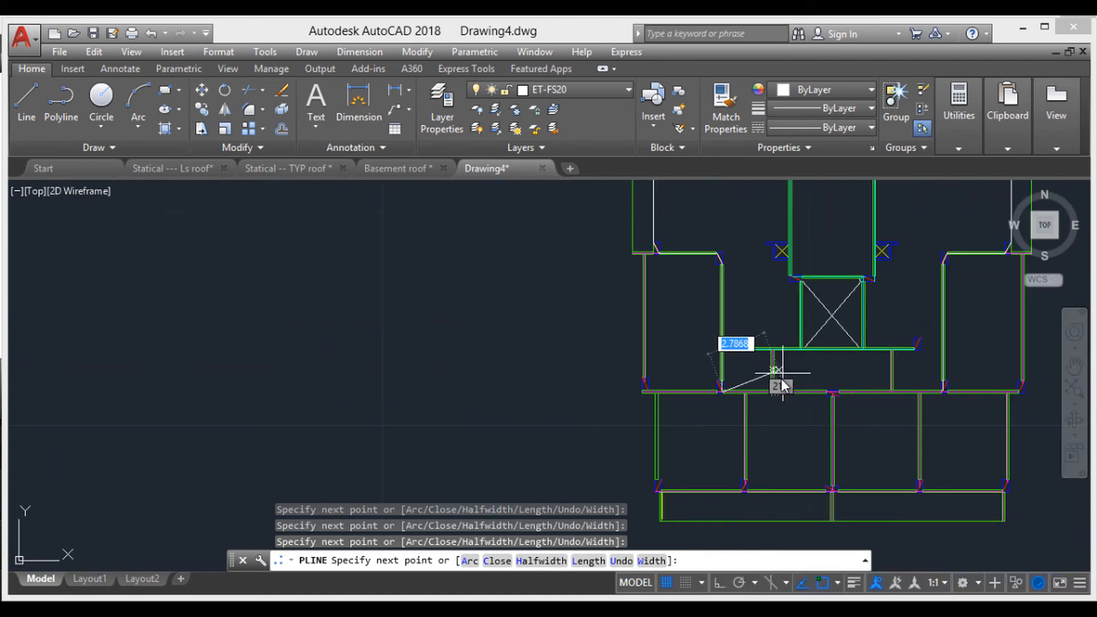
scroll(765, 392, "up", 7)
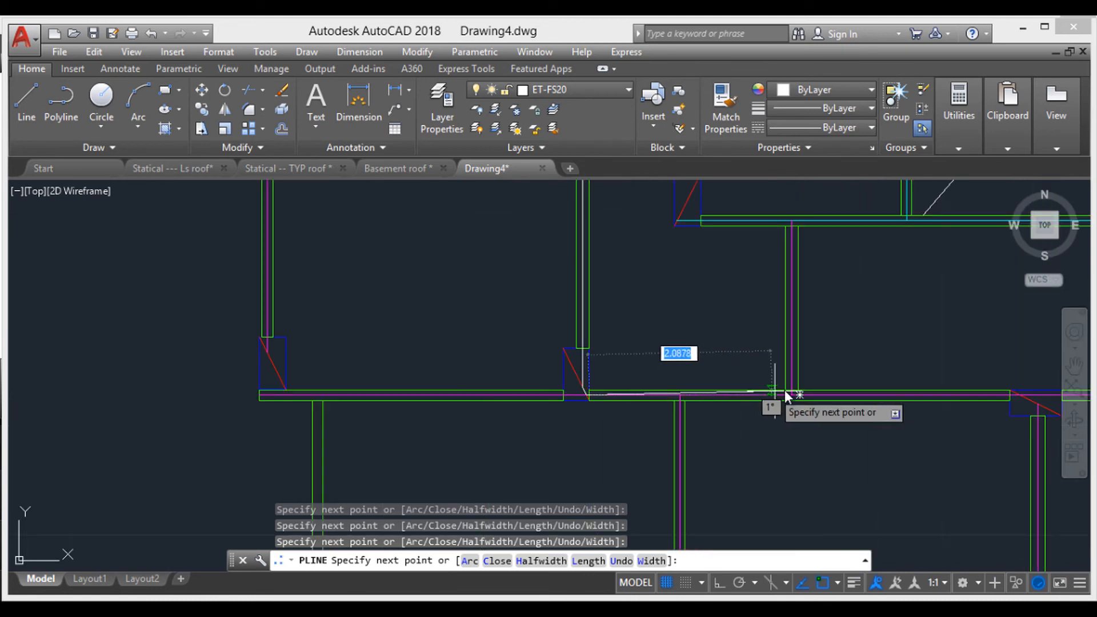
scroll(788, 391, "up", 9)
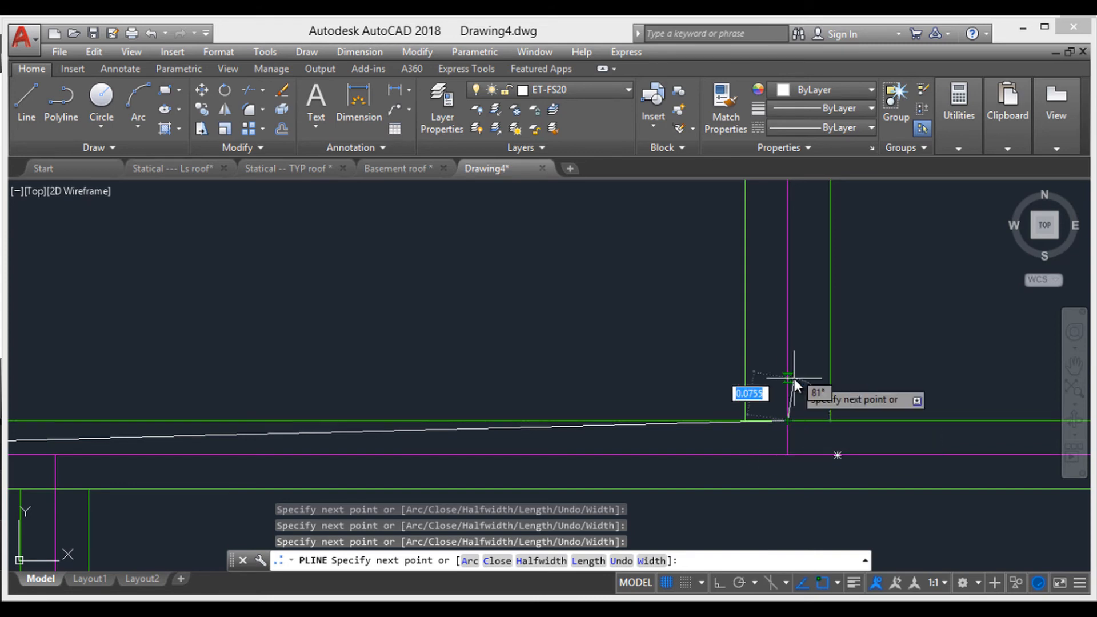
key("ctrl+z")
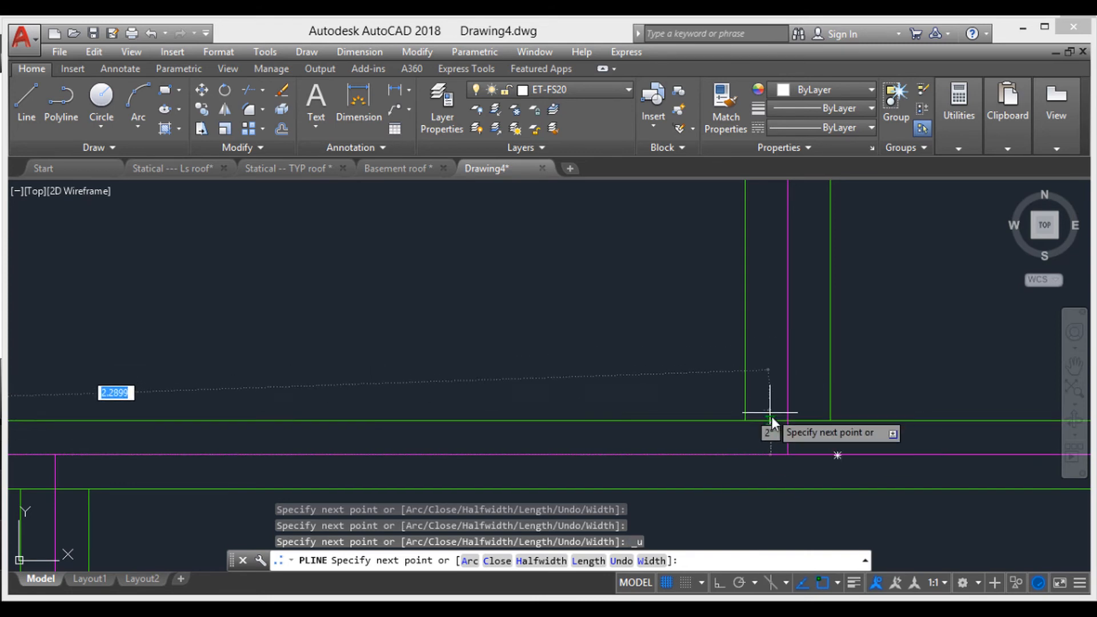
left_click(788, 455)
- Run the outline up the cross beam's centreline and right along the upper beam's centreline to the X-marked shaft's left beam
scroll(787, 349, "down", 8)
middle_click_drag(786, 350, 804, 449)
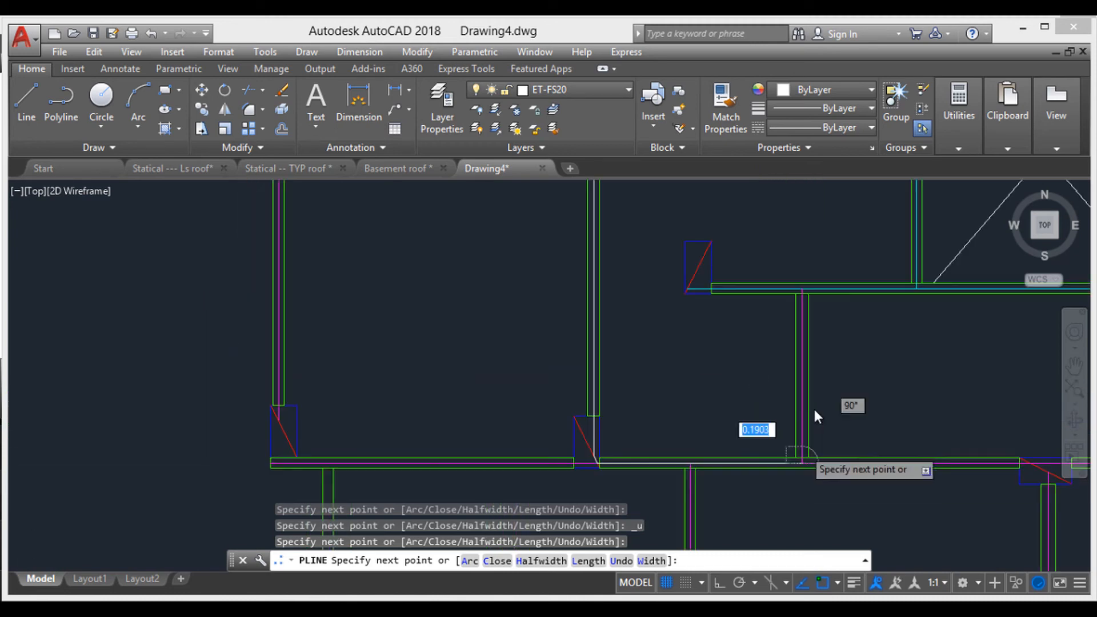
middle_click_drag(811, 369, 815, 424)
scroll(810, 349, "up", 4)
scroll(810, 349, "up", 4)
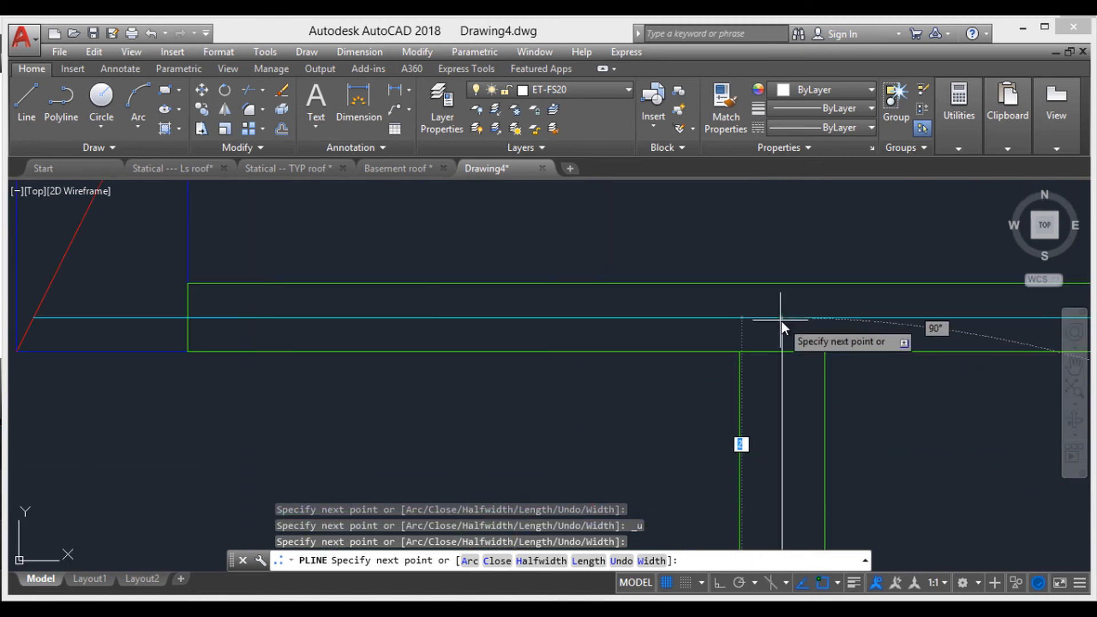
left_click(781, 319)
scroll(564, 355, "down", 5)
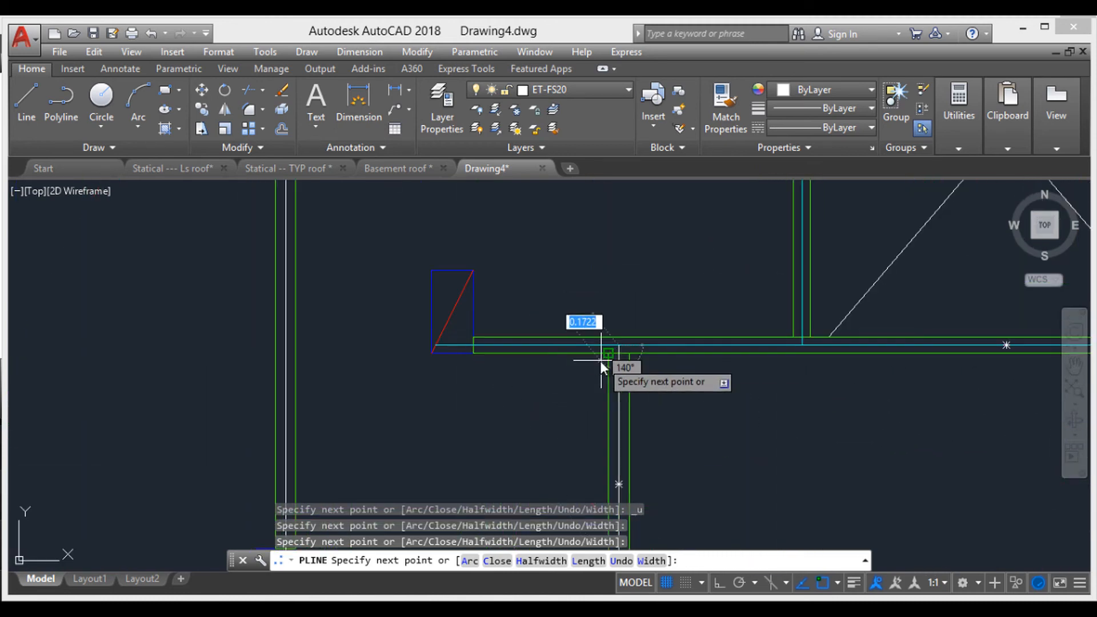
left_click(803, 345)
- Trace the outline up the X-marked shaft's left beam centreline and along the diagonal of the column above it
middle_click_drag(803, 270, 813, 437)
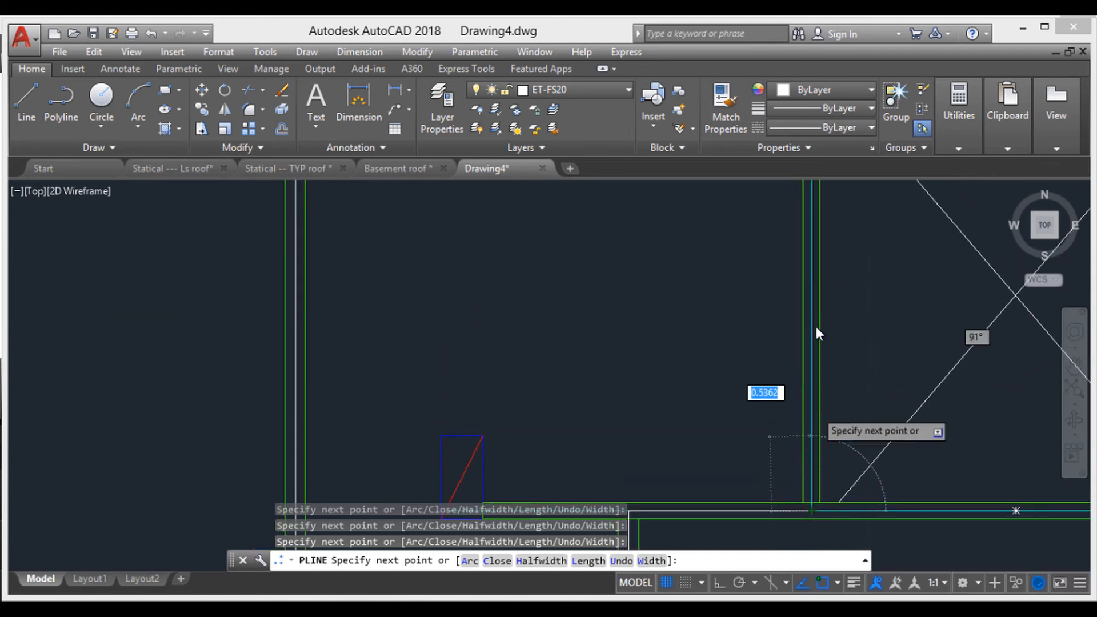
scroll(824, 412, "down", 5)
middle_click_drag(825, 341, 825, 390)
scroll(824, 389, "up", 10)
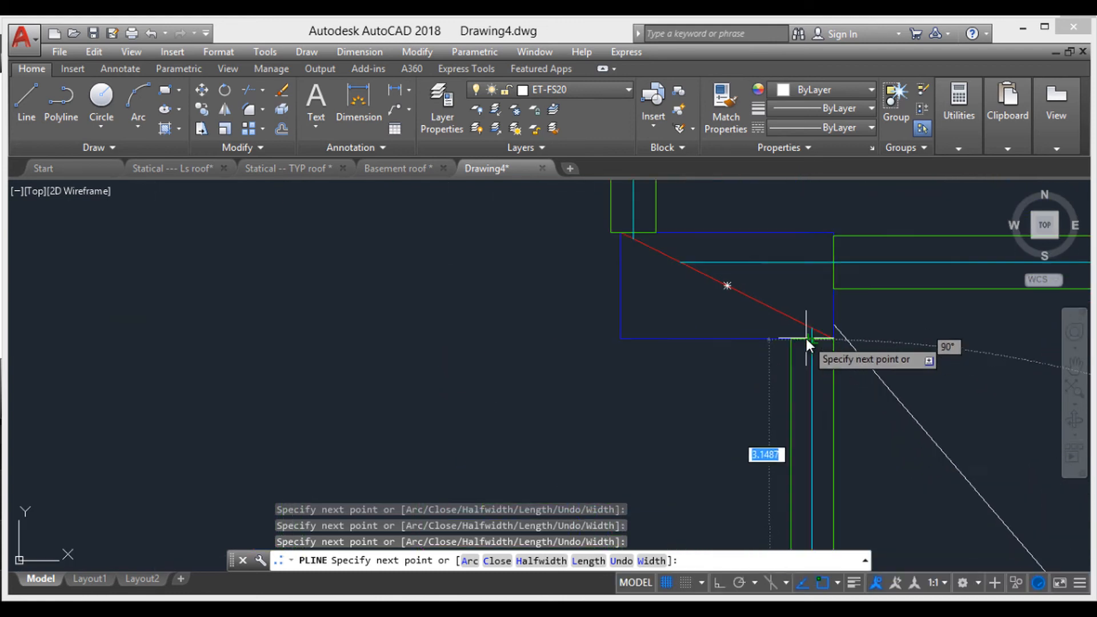
left_click(822, 312)
scroll(857, 377, "down", 3)
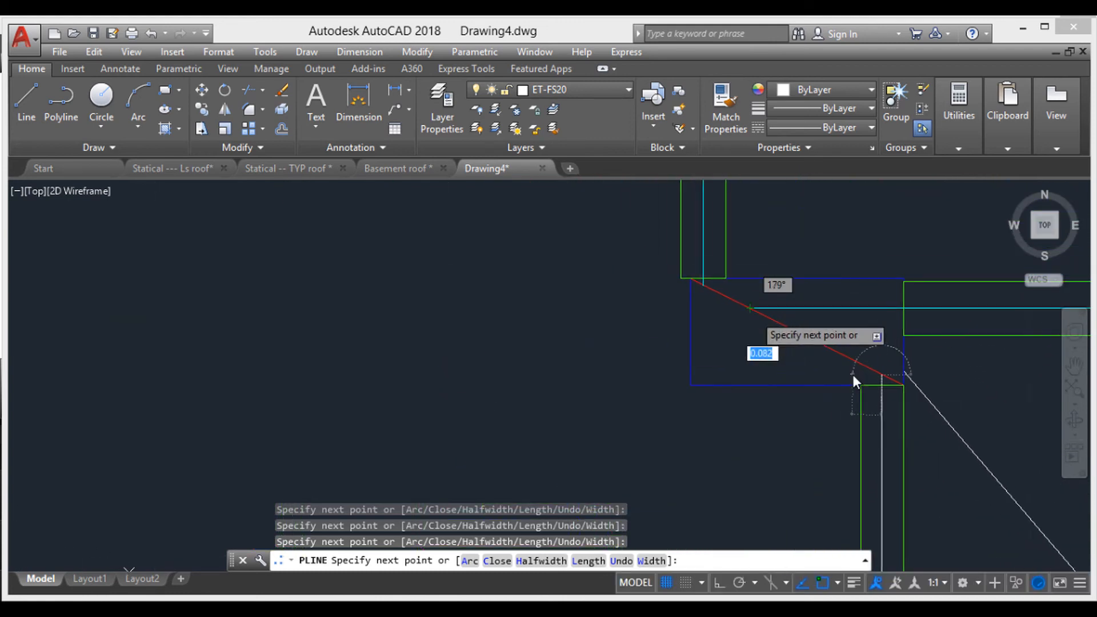
left_click(702, 286)
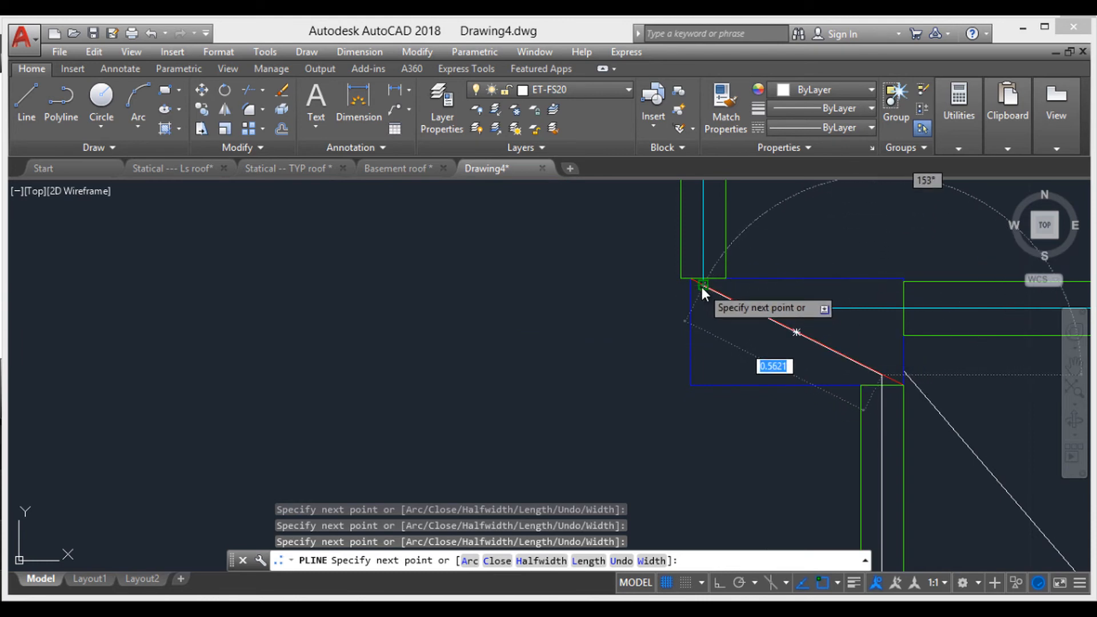
- Extend the outline up the central bay's left beam centreline to the centreline of its top beam
scroll(722, 226, "down", 2)
middle_click_drag(723, 227, 767, 430)
middle_click_drag(753, 335, 767, 428)
scroll(767, 430, "down", 2)
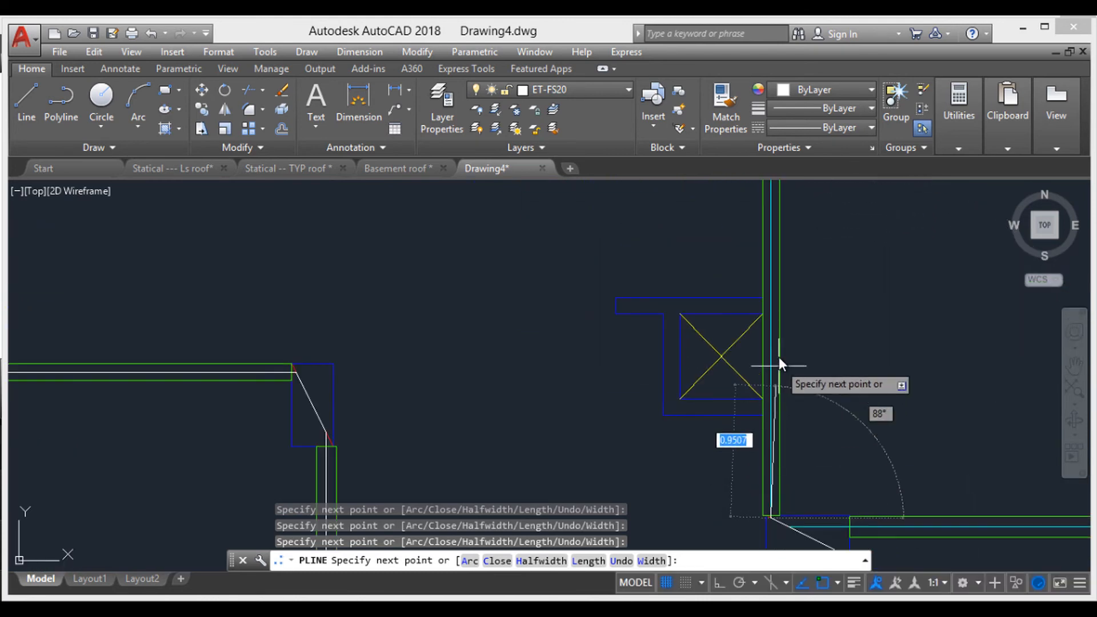
scroll(777, 358, "down", 4)
middle_click_drag(776, 357, 788, 483)
scroll(788, 483, "down", 2)
scroll(796, 354, "up", 5)
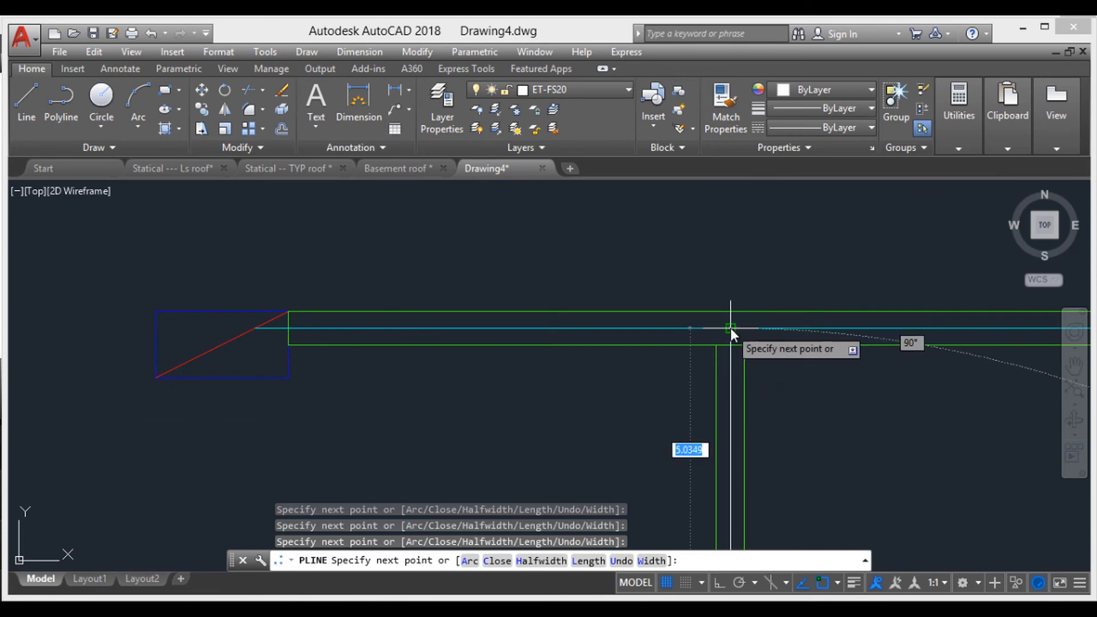
scroll(760, 402, "down", 6)
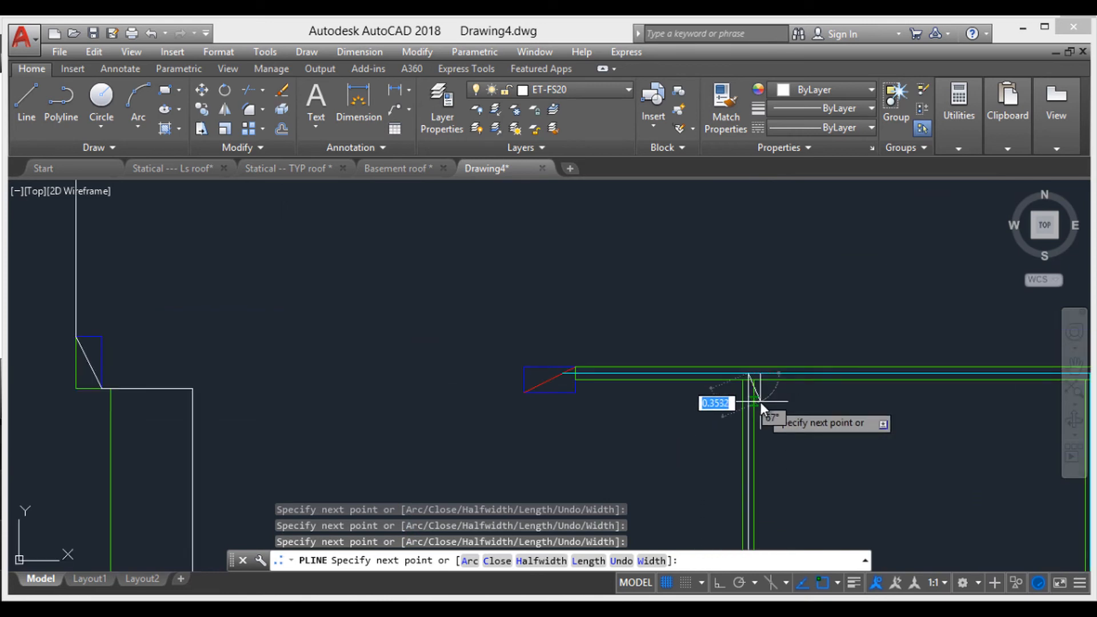
- Run the outline right across the central bay's top beam centreline to its right beam's centreline
middle_click_drag(749, 400, 713, 383)
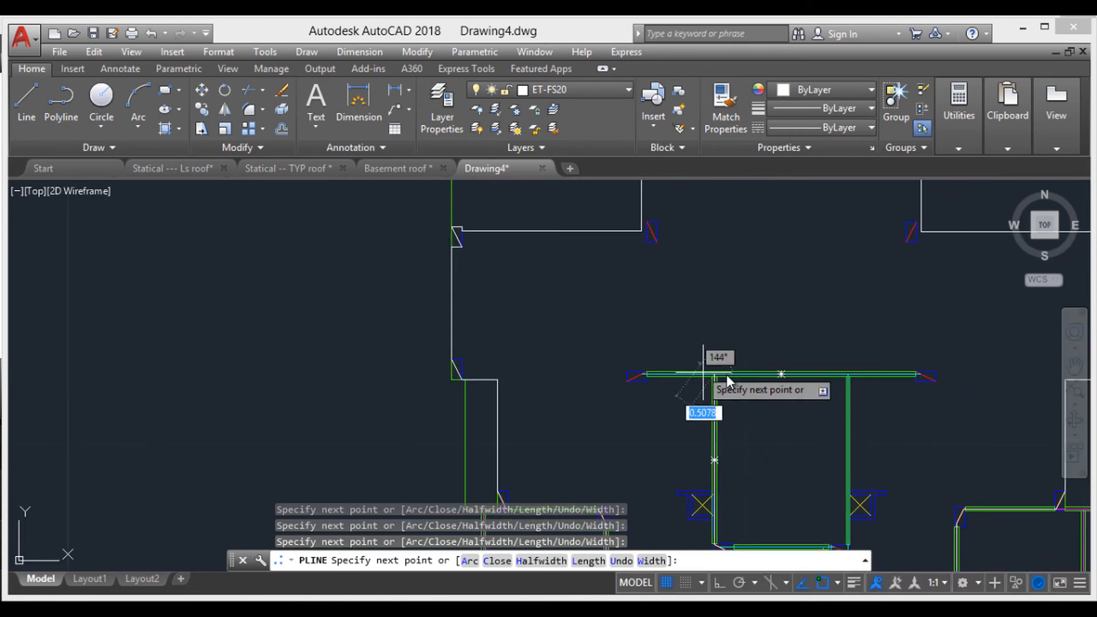
middle_click_drag(845, 377, 742, 325)
scroll(744, 325, "up", 9)
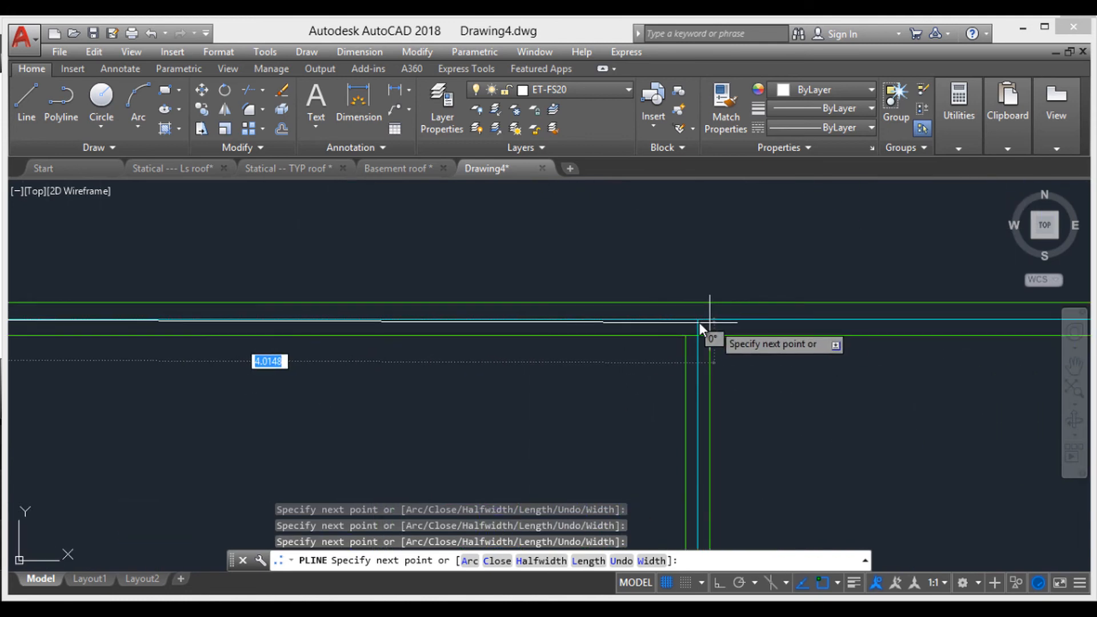
scroll(707, 340, "down", 6)
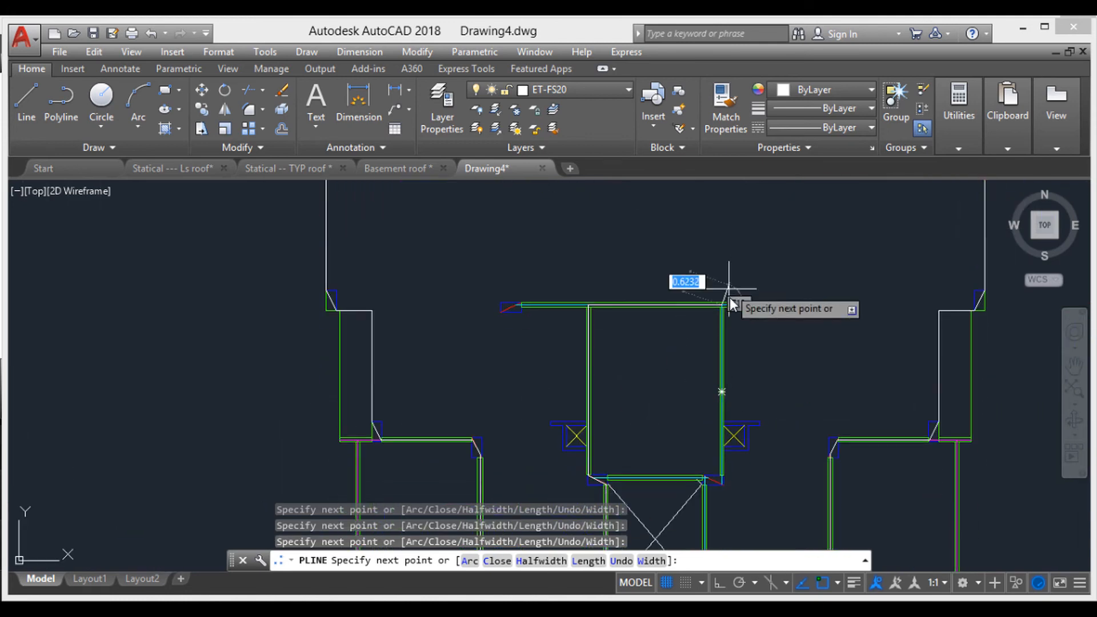
- Bring the outline down the central bay's right beam centreline to the diagonal of the column at its foot
scroll(725, 298, "up", 3)
scroll(714, 300, "up", 4)
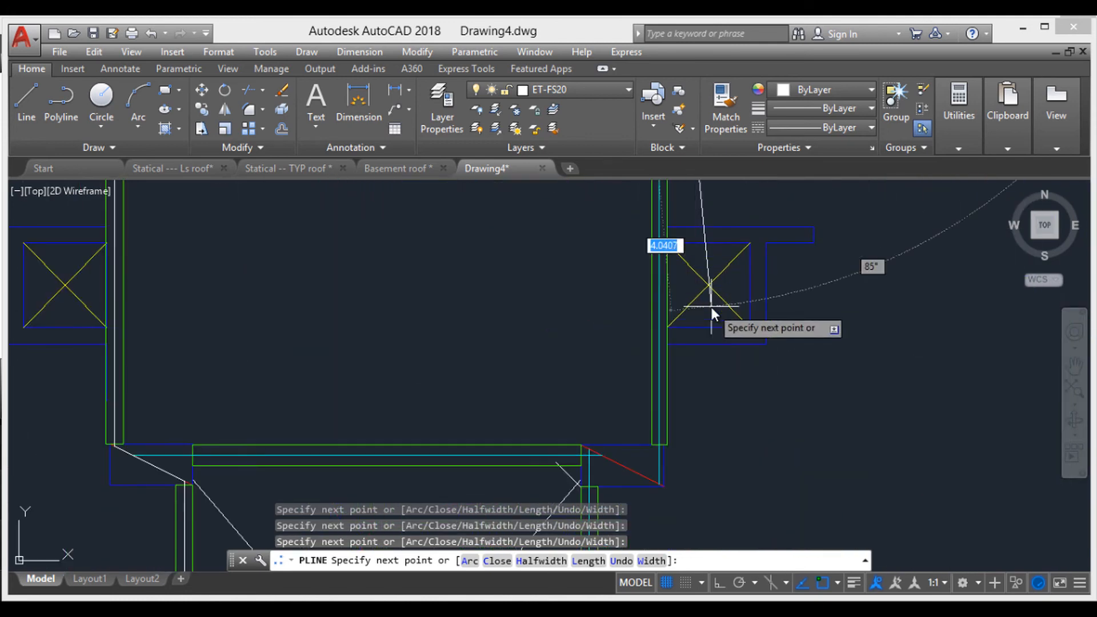
middle_click_drag(704, 413, 708, 288)
scroll(710, 302, "down", 4)
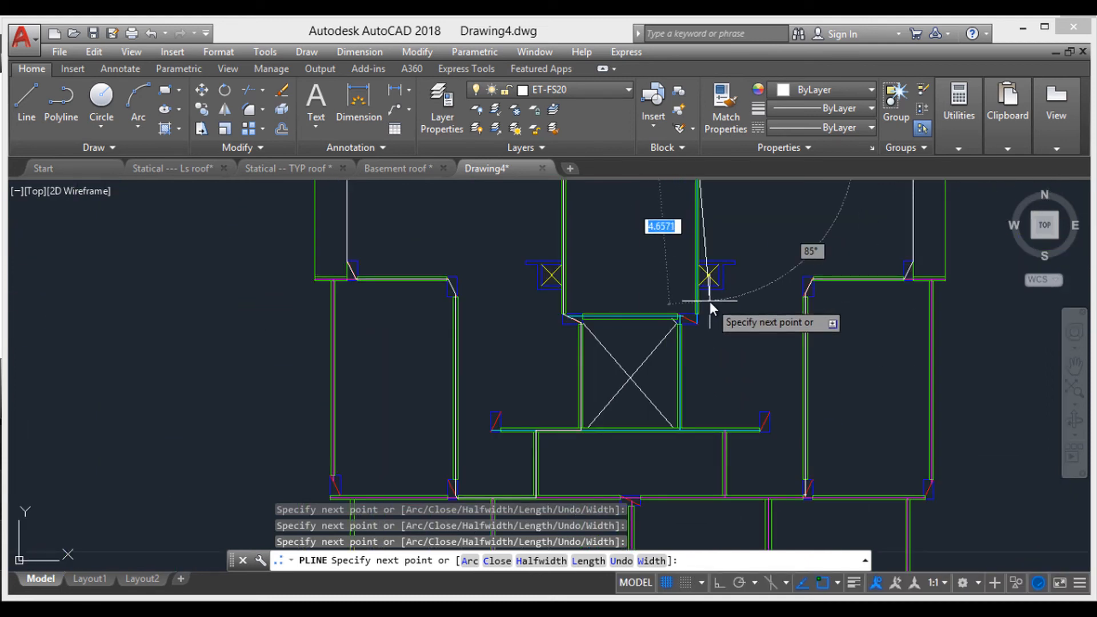
scroll(710, 301, "up", 4)
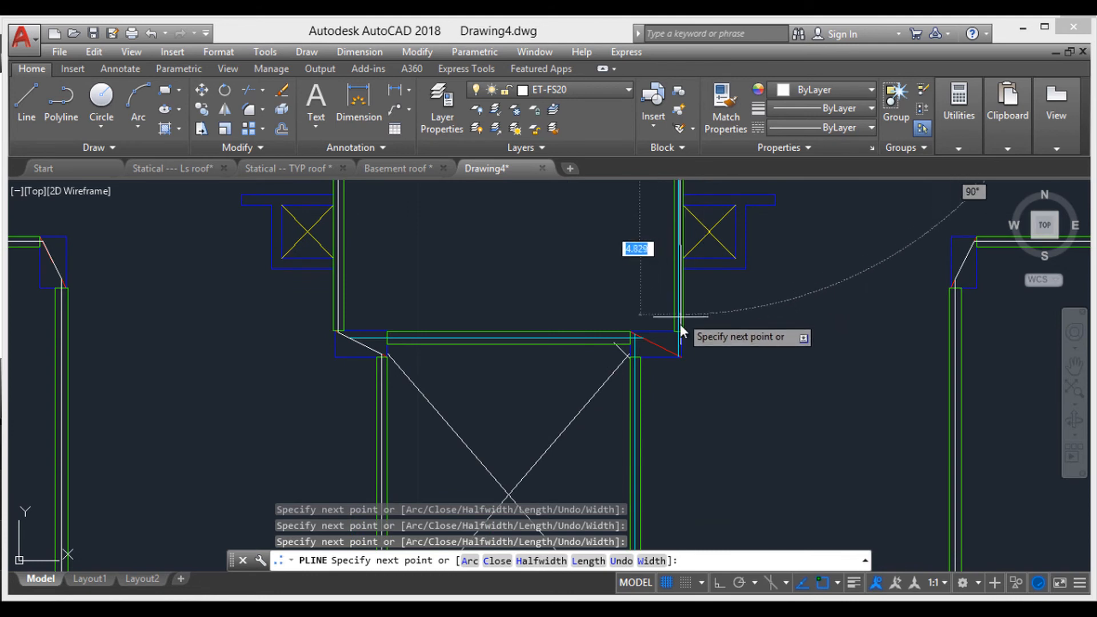
scroll(677, 334, "up", 7)
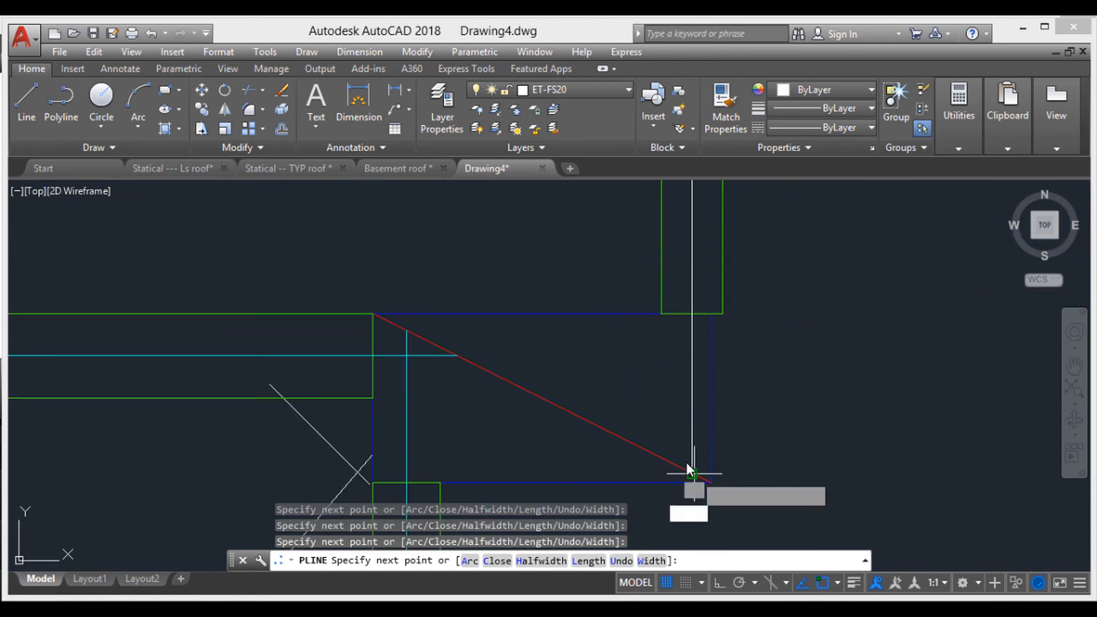
scroll(687, 462, "down", 6)
- Trace the outline up along the column's diagonal to the centreline of the X-marked shaft's right beam
scroll(638, 410, "down", 2)
scroll(643, 409, "up", 8)
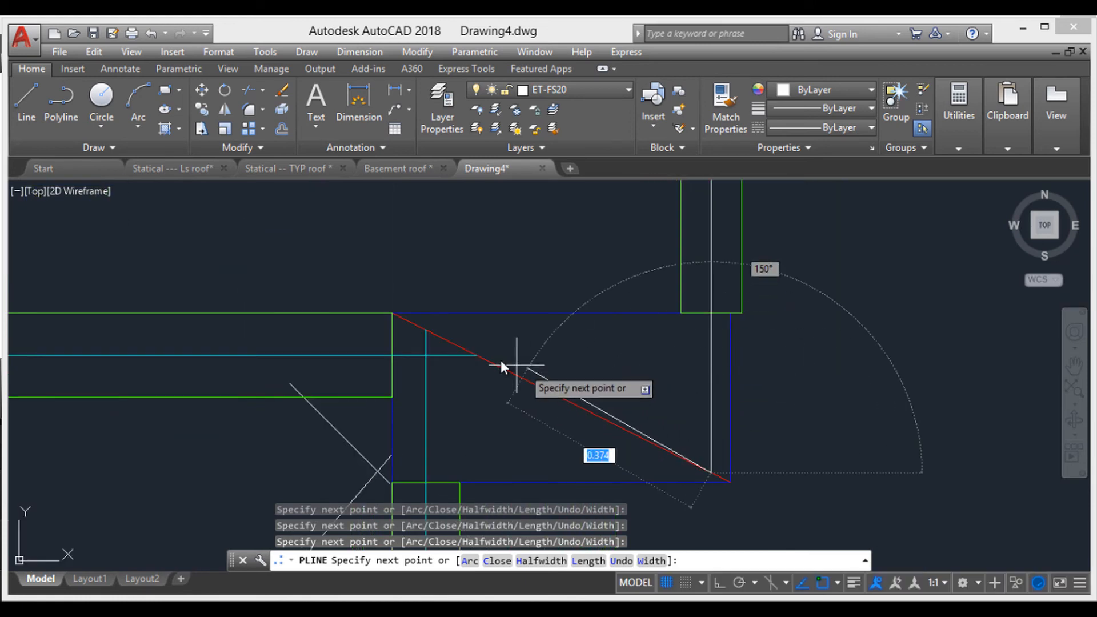
left_click(426, 330)
scroll(455, 360, "down", 2)
middle_click_drag(454, 417, 462, 351)
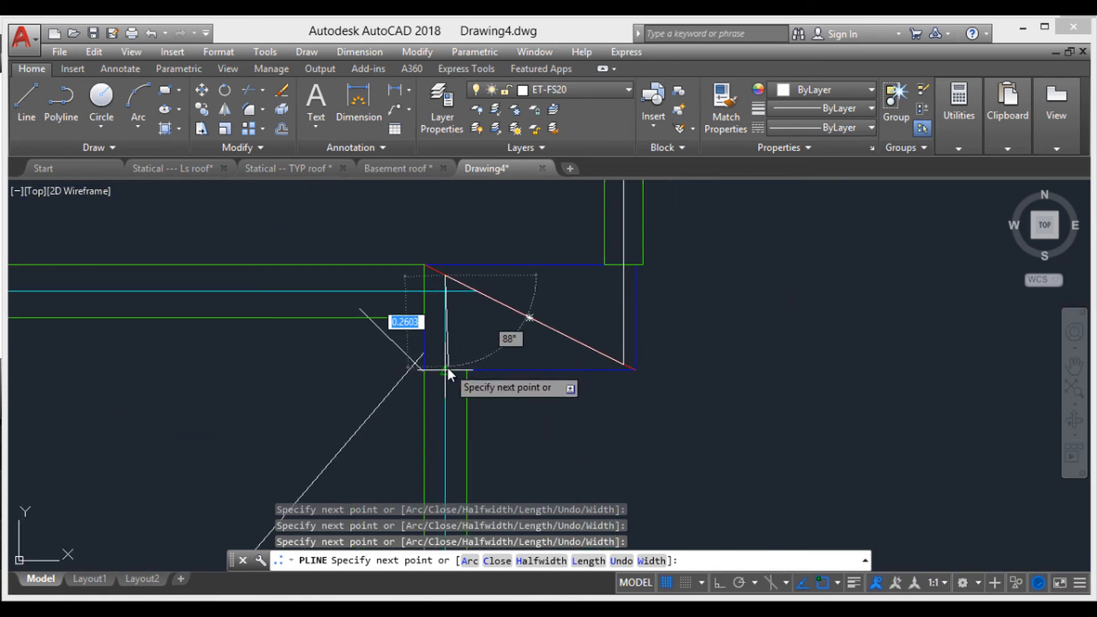
- Bring the outline down the X-marked shaft's right beam centreline to the centreline of the horizontal beam beneath the shaft
scroll(469, 354, "down", 9)
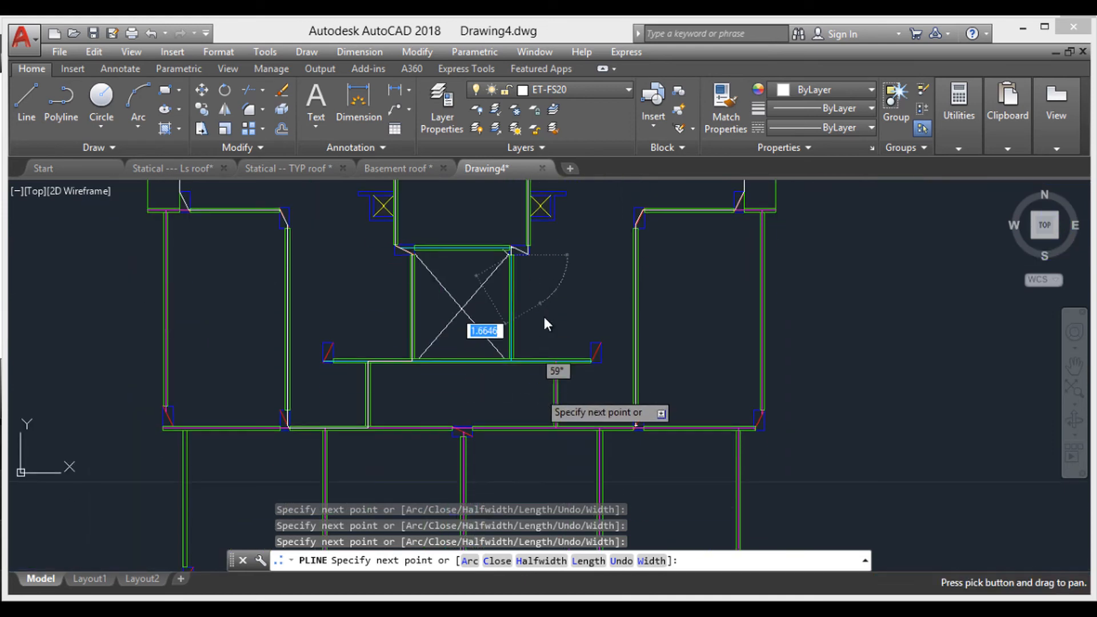
scroll(528, 334, "up", 2)
scroll(511, 360, "up", 8)
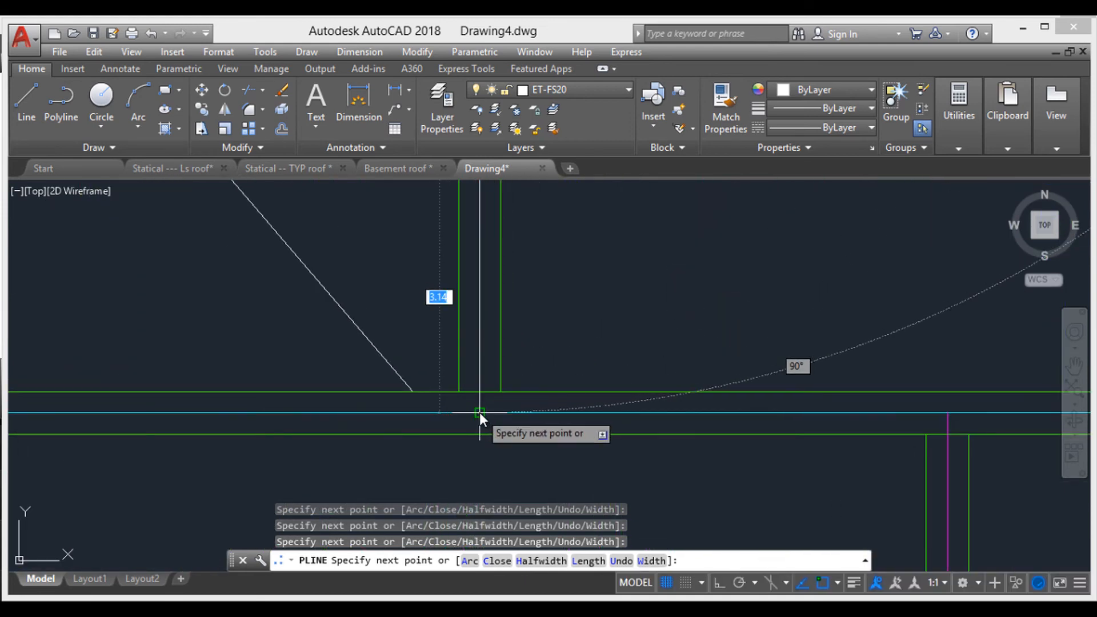
left_click(479, 413)
scroll(663, 402, "down", 5)
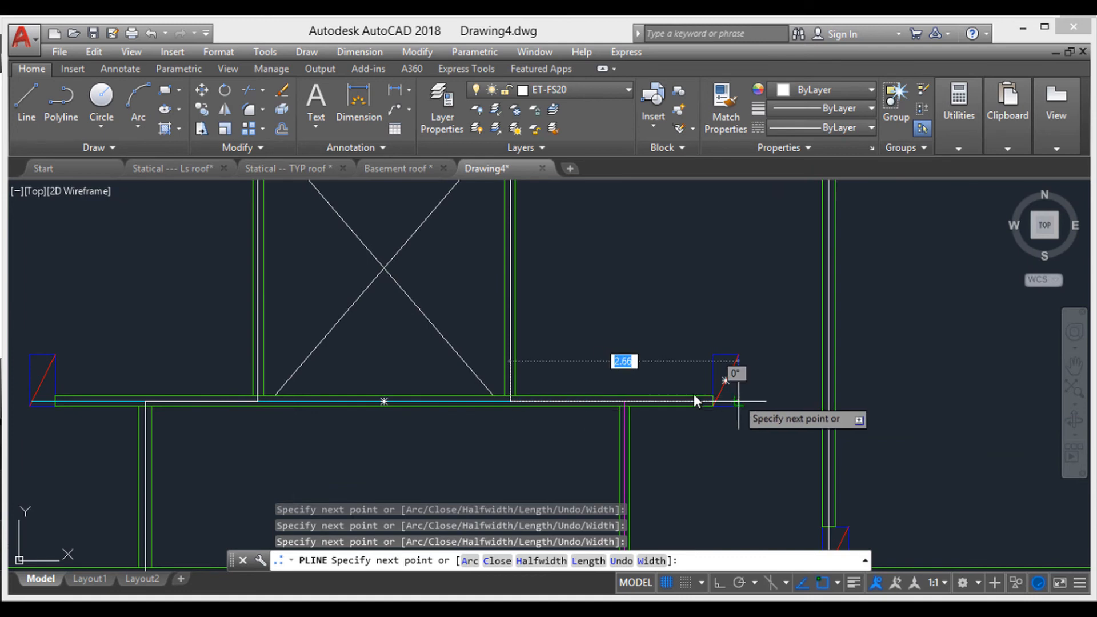
- Run the outline right to the short vertical beam's centreline and down it to the long horizontal beam's centreline
scroll(674, 395, "down", 3)
scroll(657, 395, "up", 8)
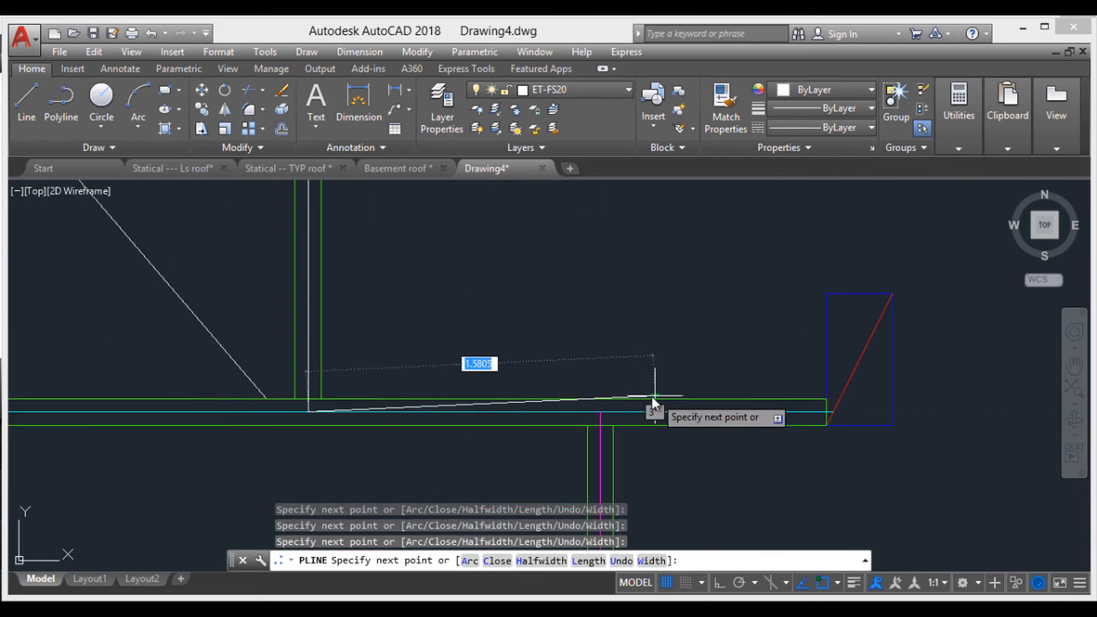
left_click(599, 412)
scroll(628, 377, "down", 6)
scroll(644, 332, "up", 5)
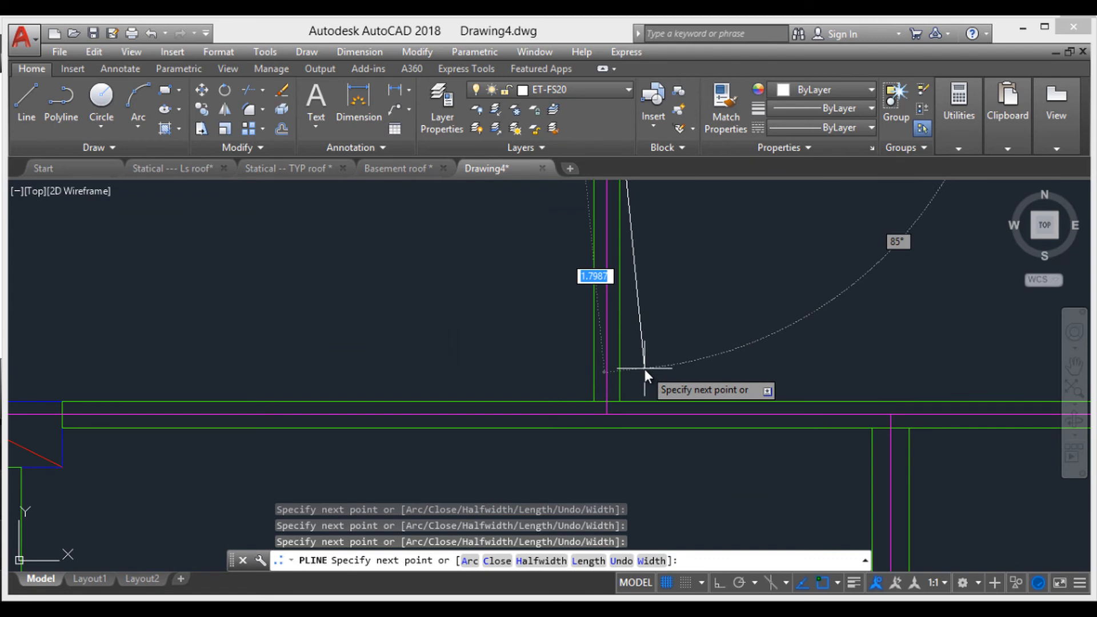
left_click(609, 416)
scroll(766, 417, "down", 2)
- Run the outline right along the long beam's centreline and up the column's diagonal to its start point, ending the polyline
scroll(777, 395, "up", 1)
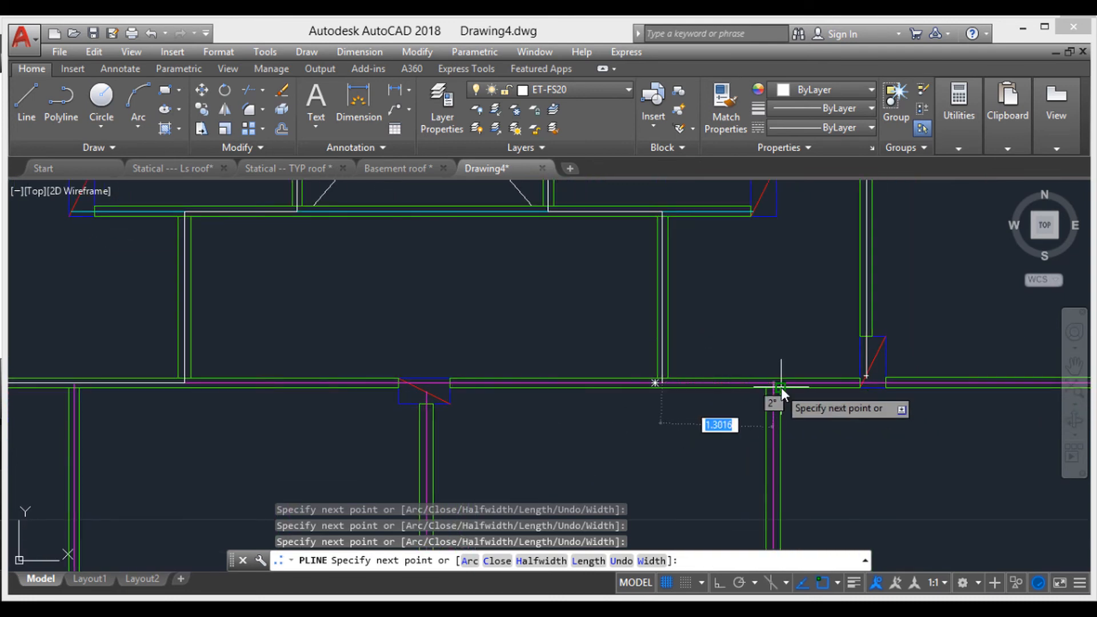
left_click(771, 384)
scroll(797, 394, "down", 1)
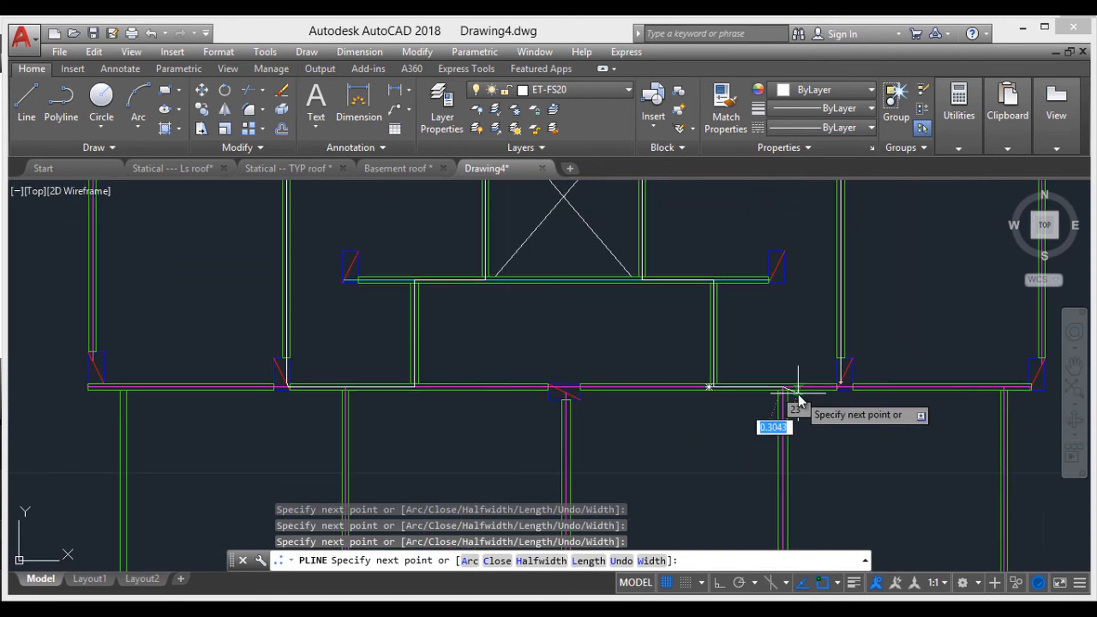
scroll(857, 388, "up", 4)
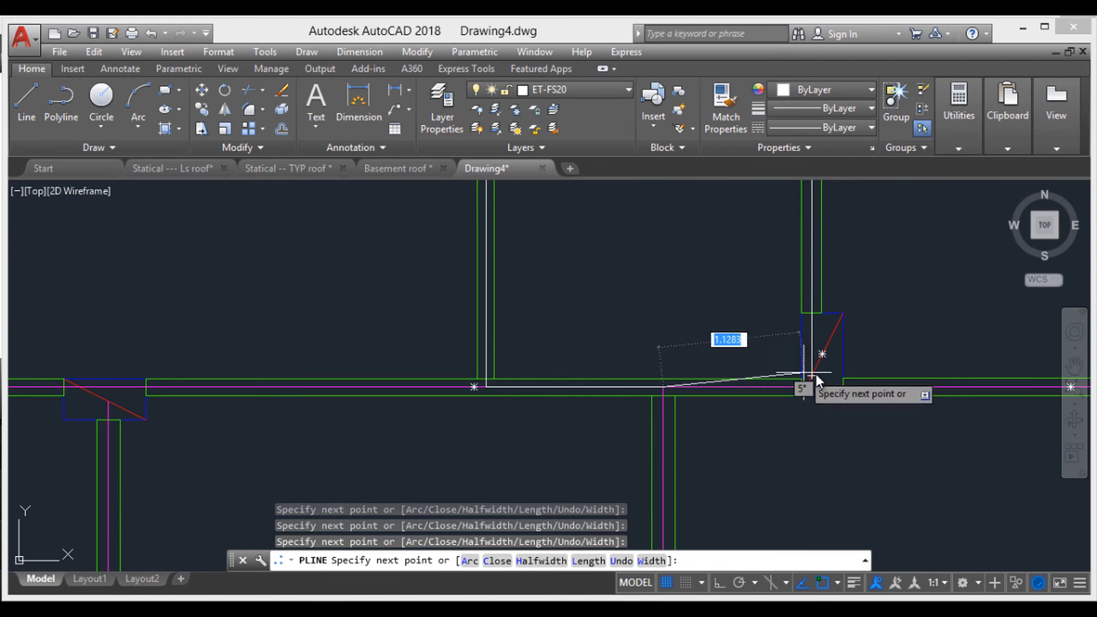
scroll(818, 392, "up", 4)
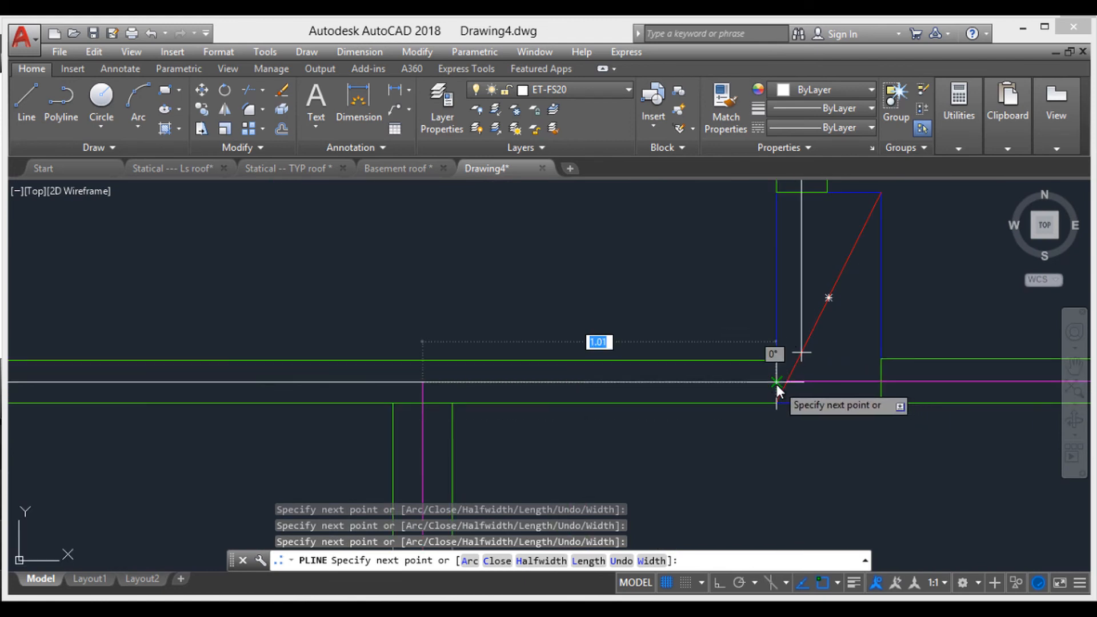
left_click(801, 354)
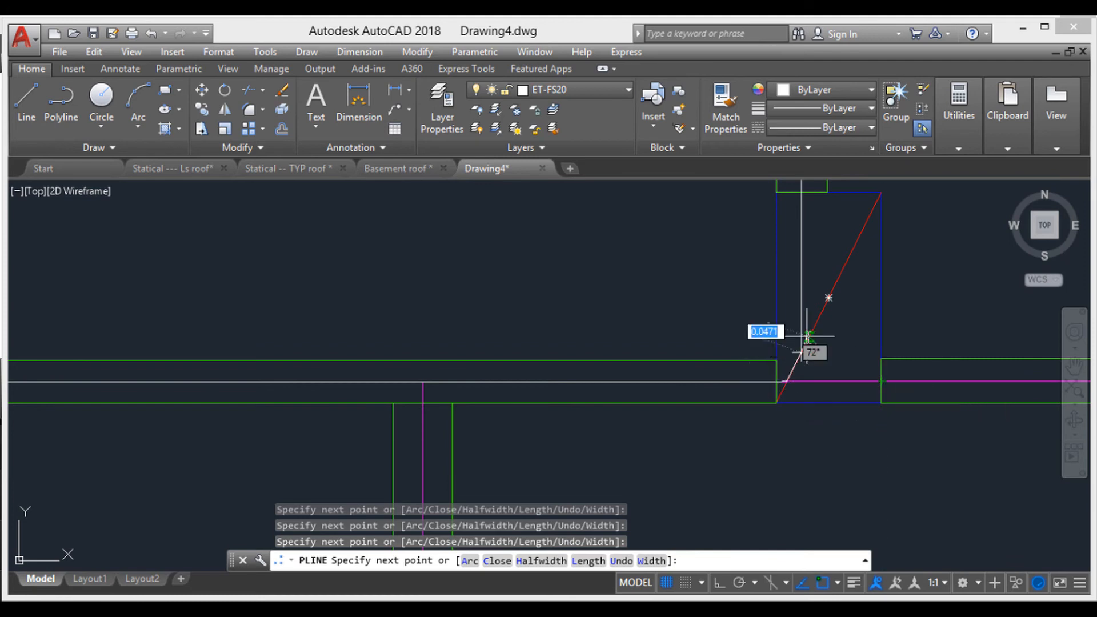
key("Escape")
- Select the finished slab outline, check its course around the whole plan and the shaft, and deselect it
left_click(800, 308)
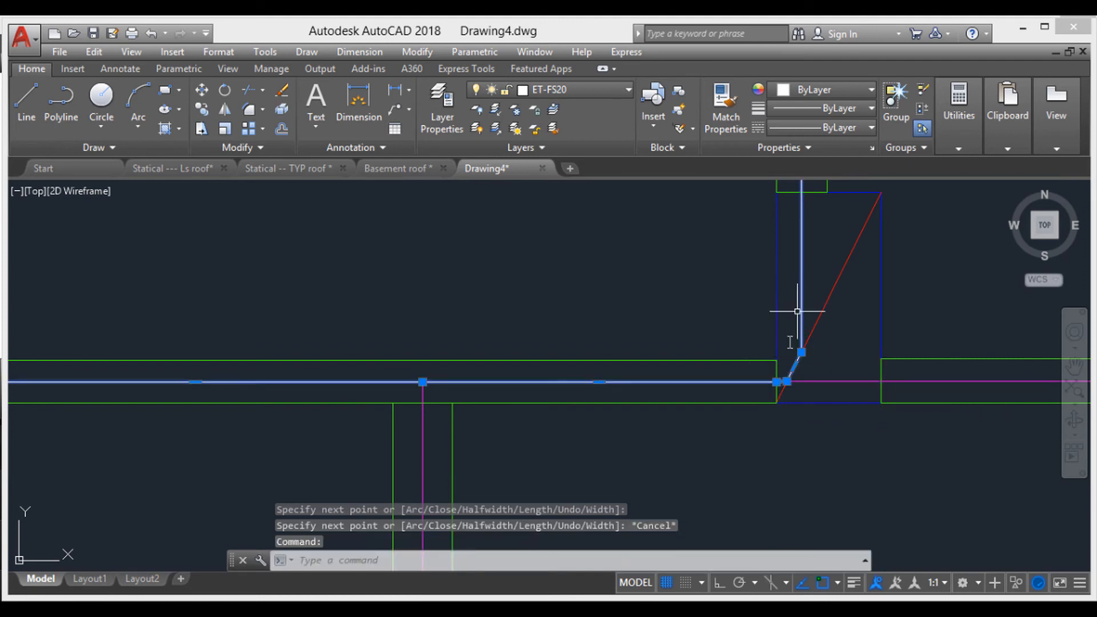
scroll(788, 376, "down", 5)
scroll(748, 399, "down", 4)
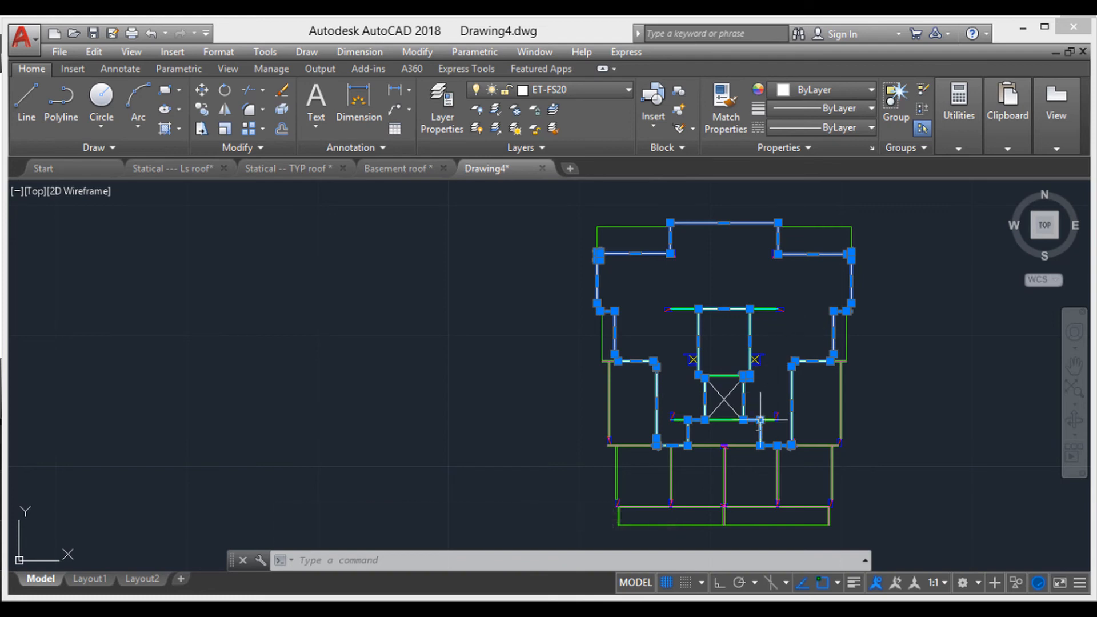
scroll(760, 420, "up", 4)
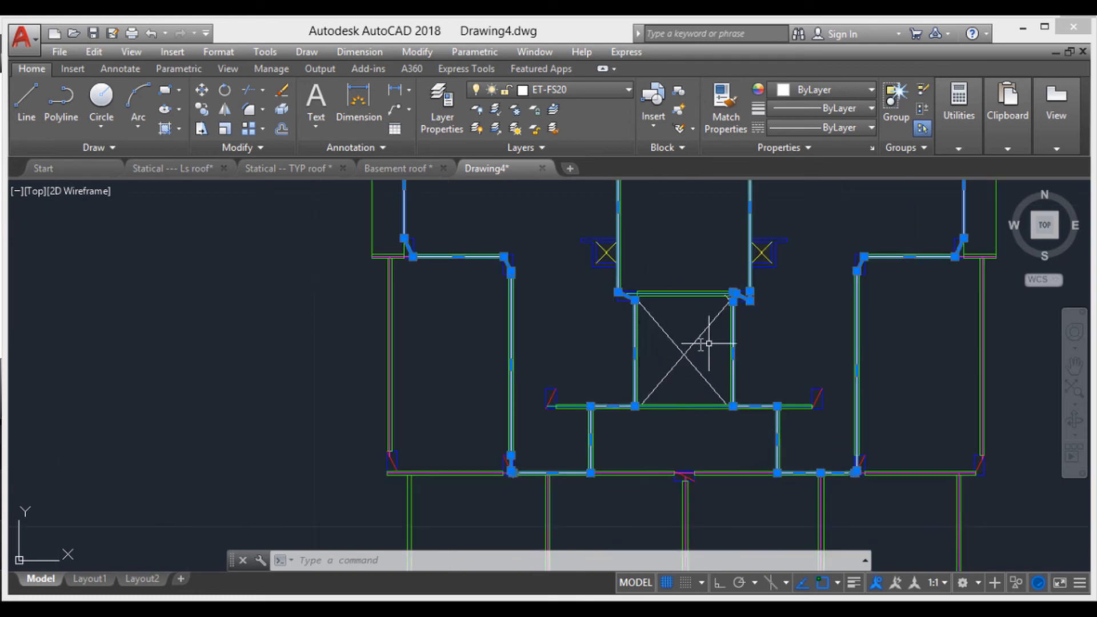
scroll(708, 343, "down", 4)
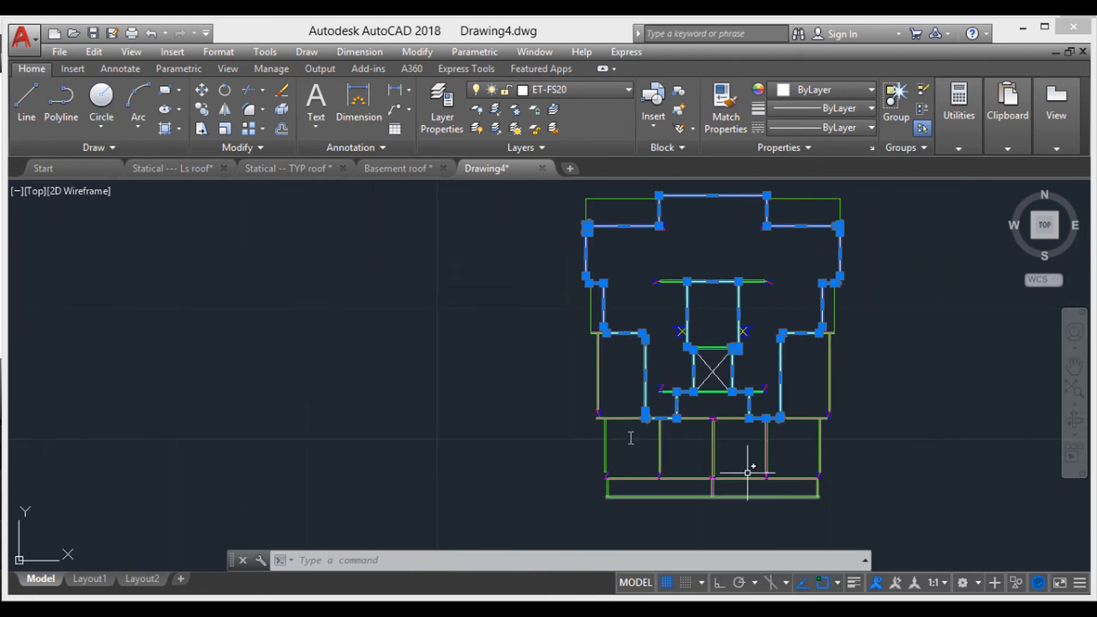
key("Escape")
key("Escape")
key("Escape")
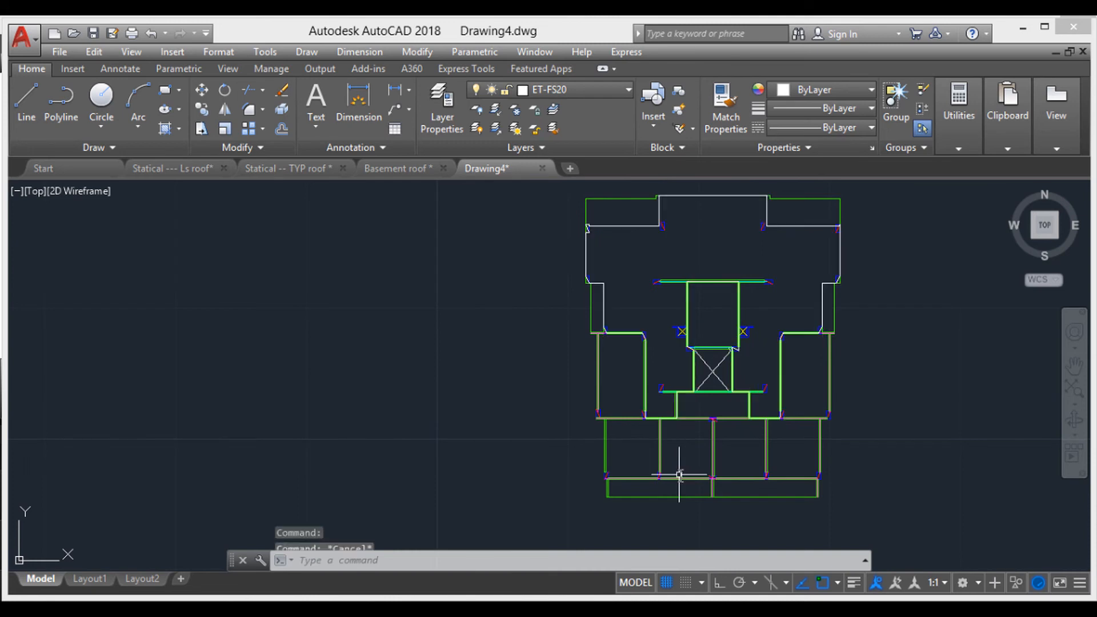
- Make ET-SS14 the current layer for the slab bays in the lower part of the plan
middle_click_drag(718, 454, 741, 347)
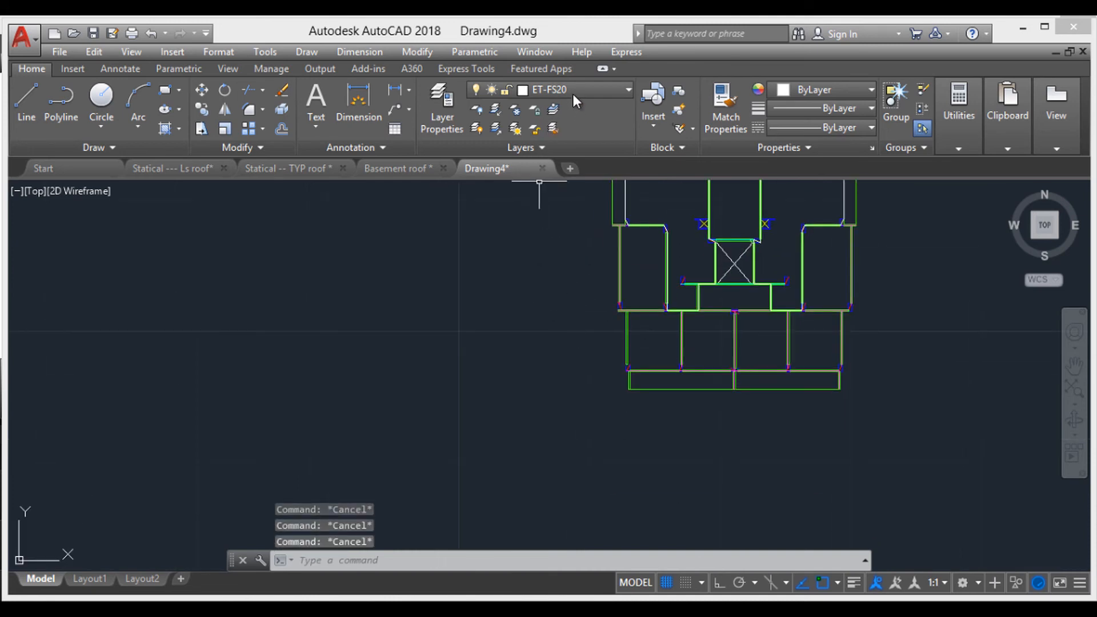
left_click(557, 94)
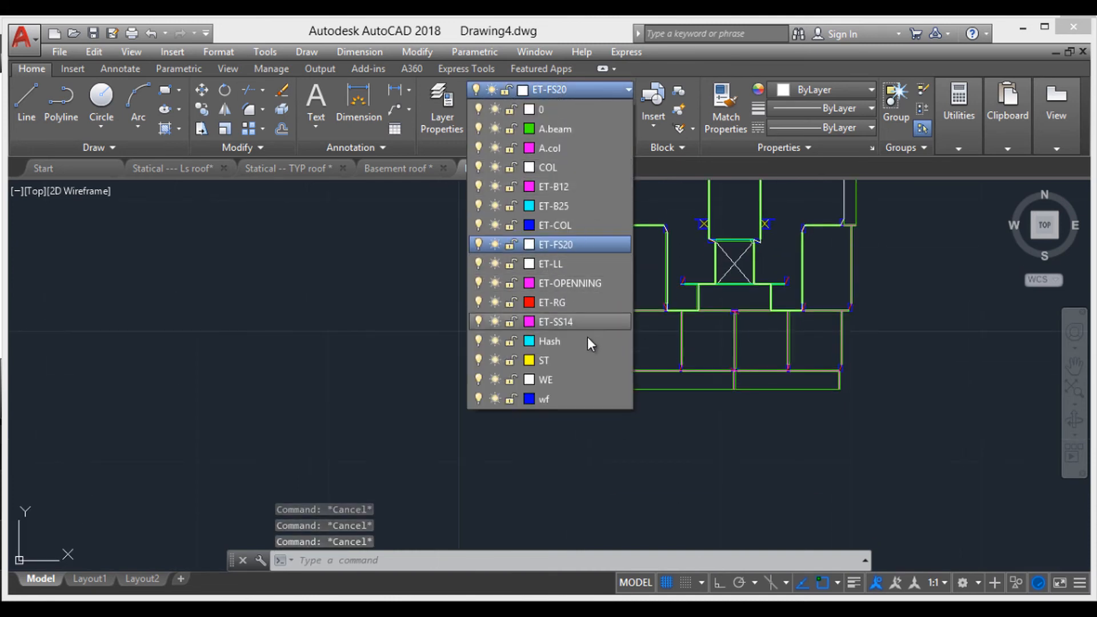
left_click(568, 323)
- Start a polyline at the top-right beam centreline intersection of the lower row's rightmost bay and run it left to the bay's left beam centreline
scroll(726, 324, "up", 5)
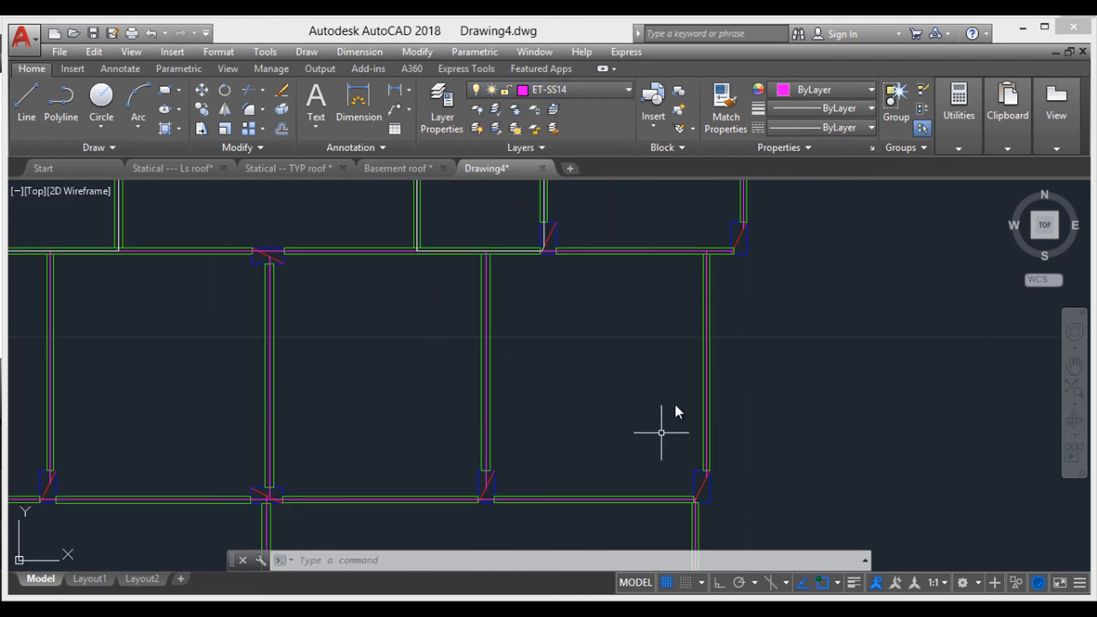
type("pl")
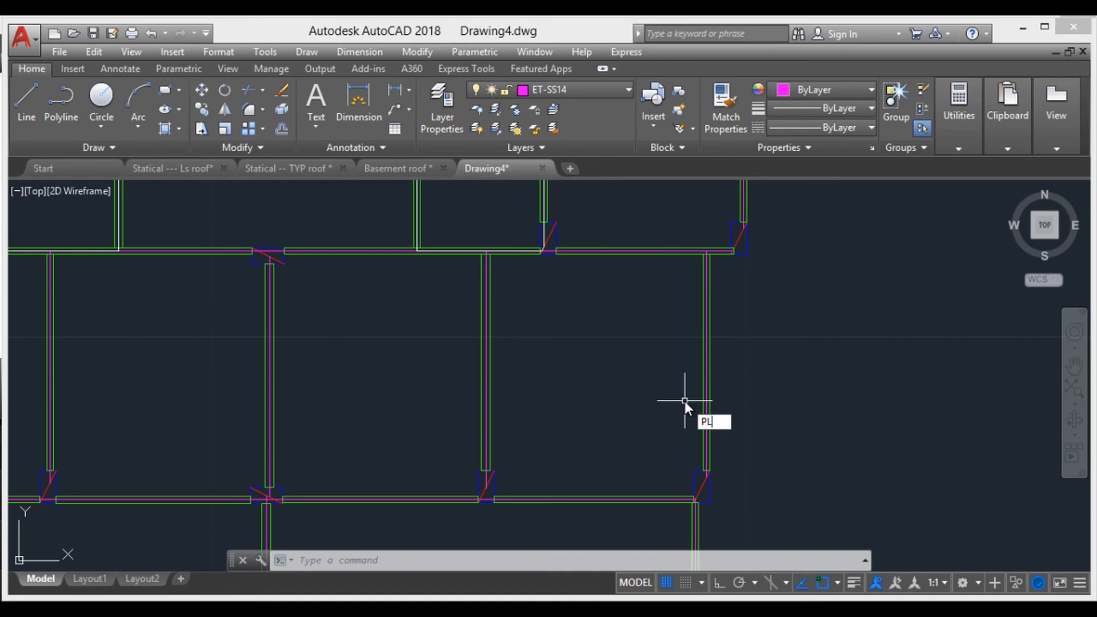
key("Return")
scroll(680, 263, "up", 2)
scroll(714, 274, "up", 2)
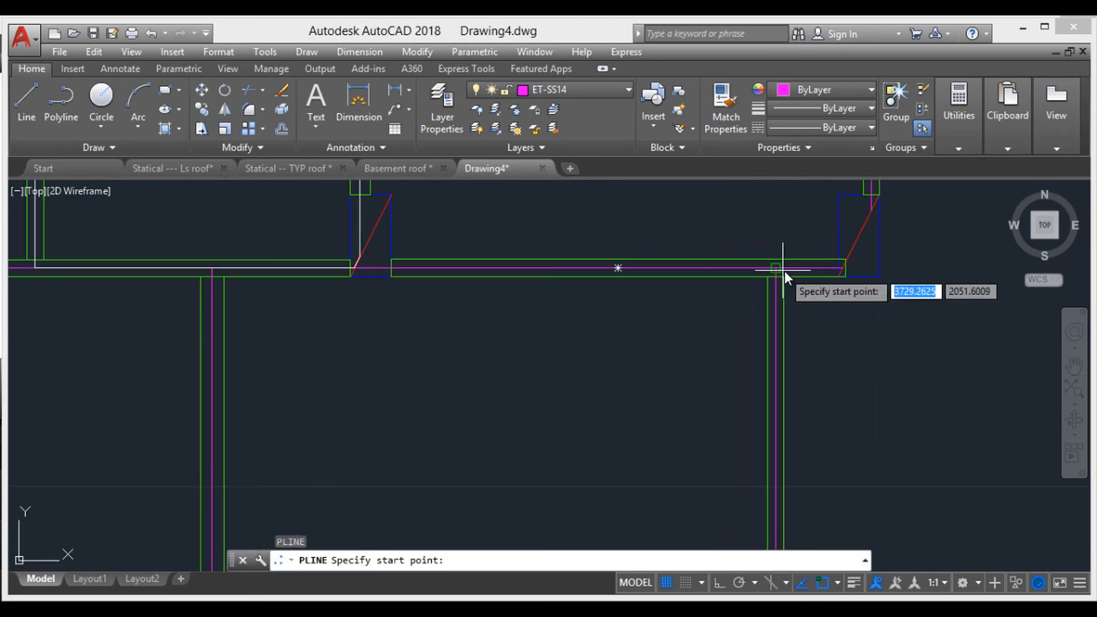
left_click(776, 268)
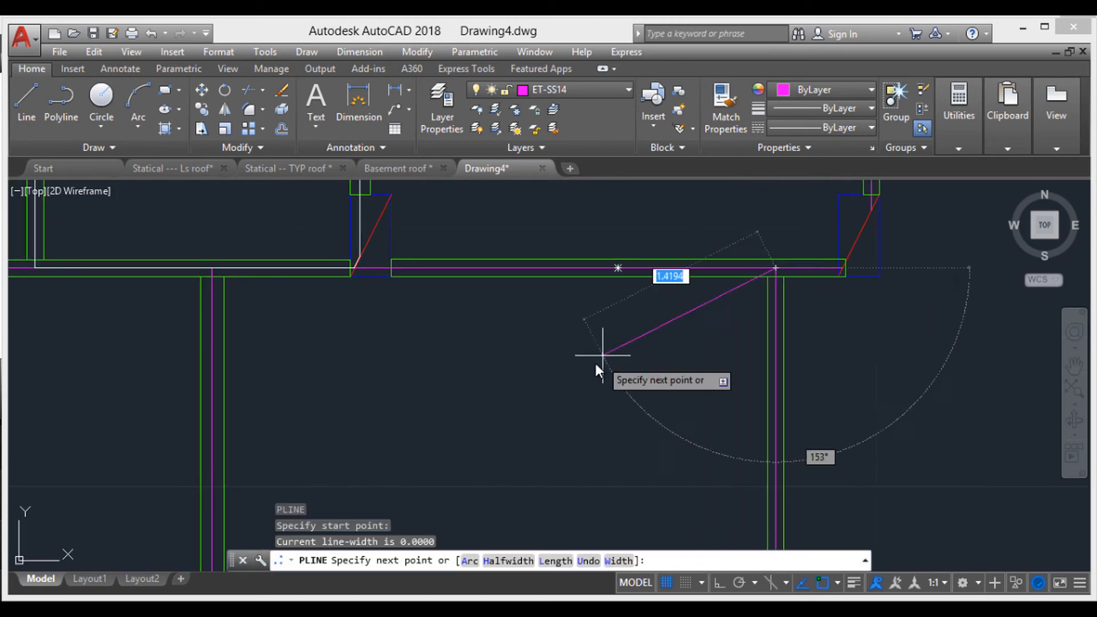
middle_click_drag(595, 362, 720, 345)
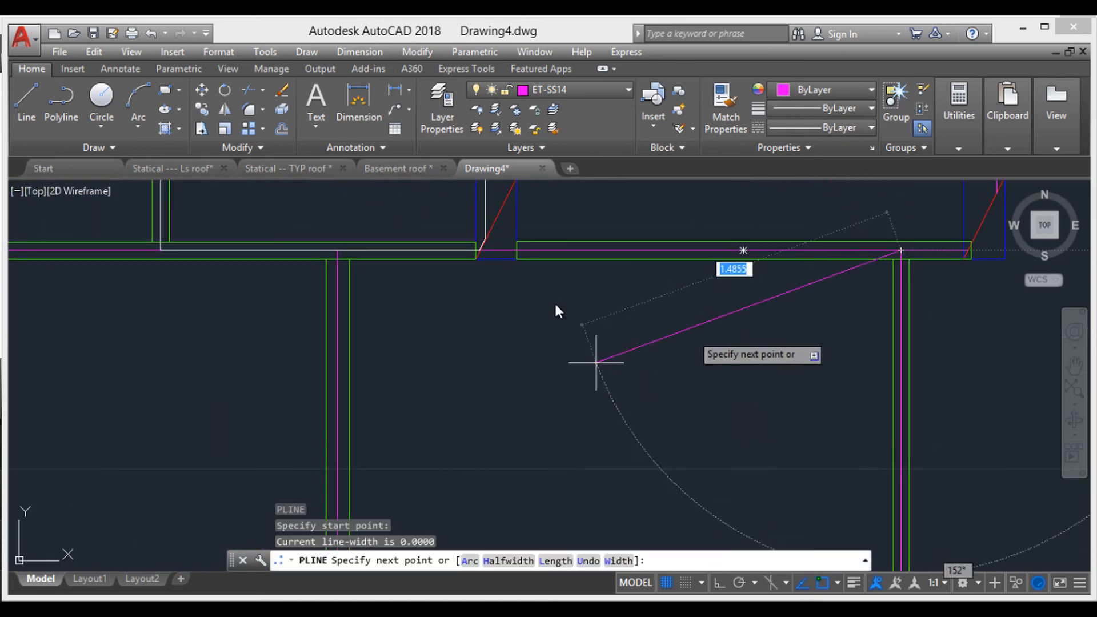
left_click(338, 251)
- Bring the bay outline down the left beam's centreline to the diagonal of the column at its foot, undoing the misplaced point
scroll(469, 289, "down", 3)
middle_click_drag(476, 273, 497, 203)
scroll(464, 362, "up", 3)
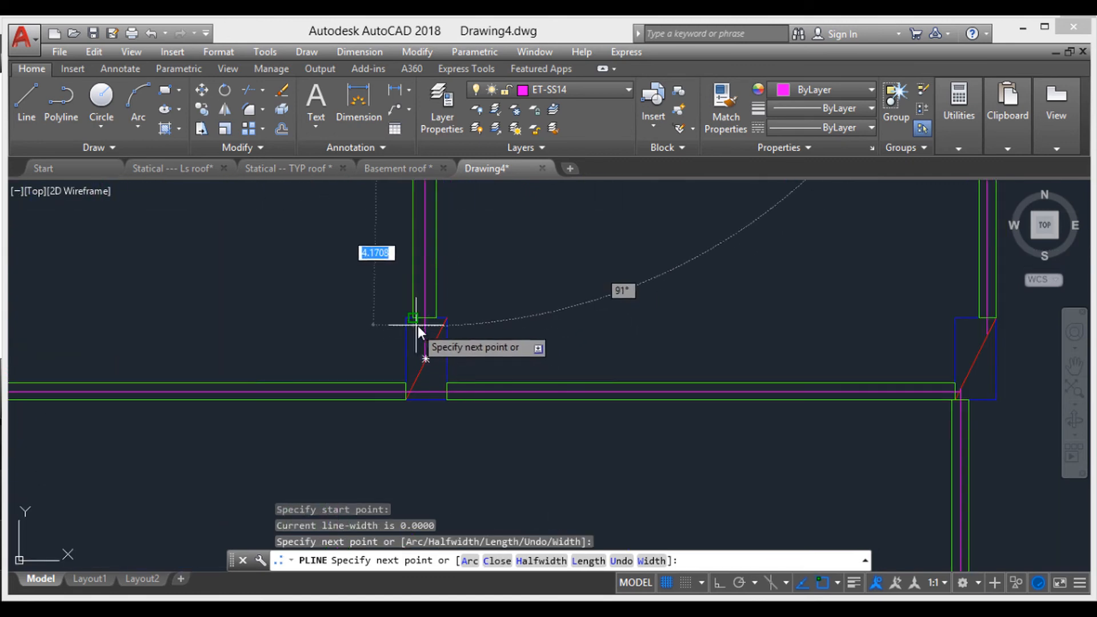
scroll(420, 328, "up", 2)
left_click(422, 376)
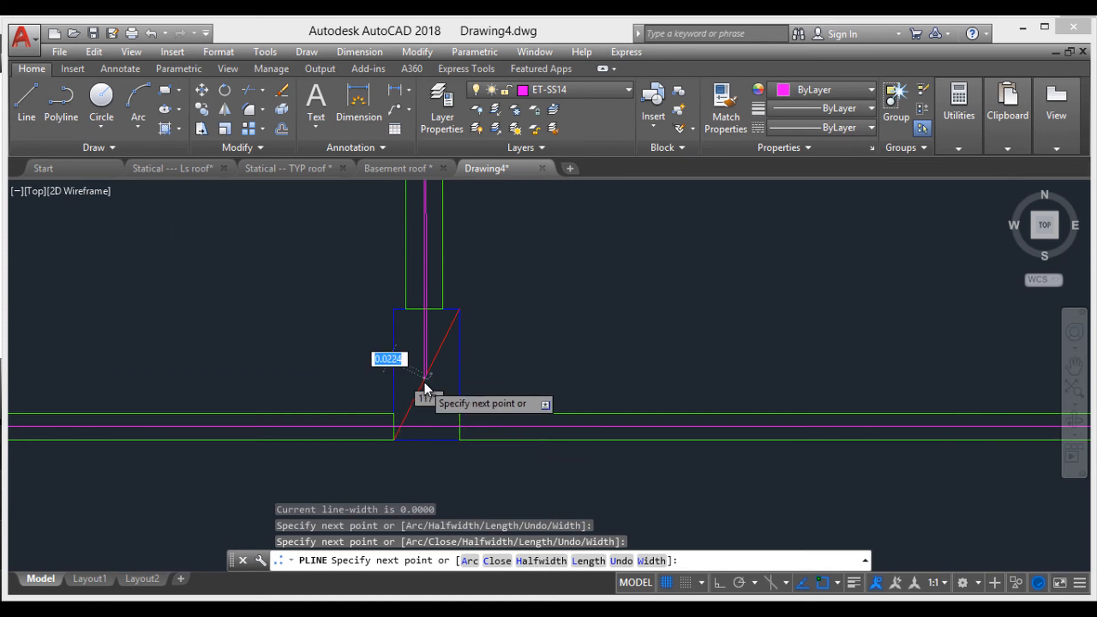
scroll(424, 382, "up", 3)
key("ctrl+z")
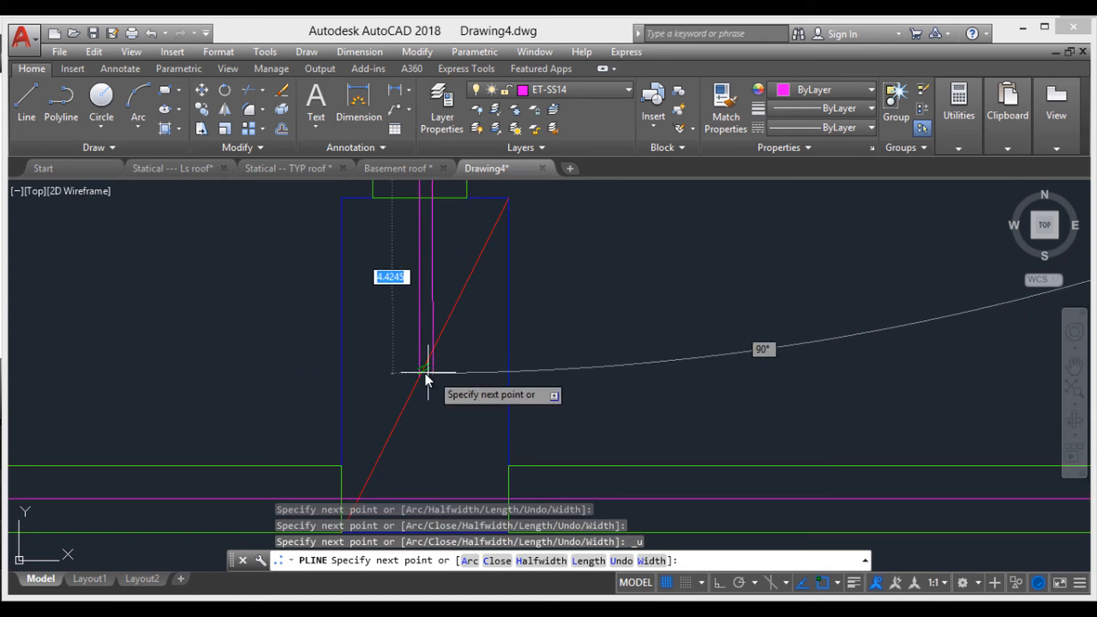
scroll(465, 360, "down", 3)
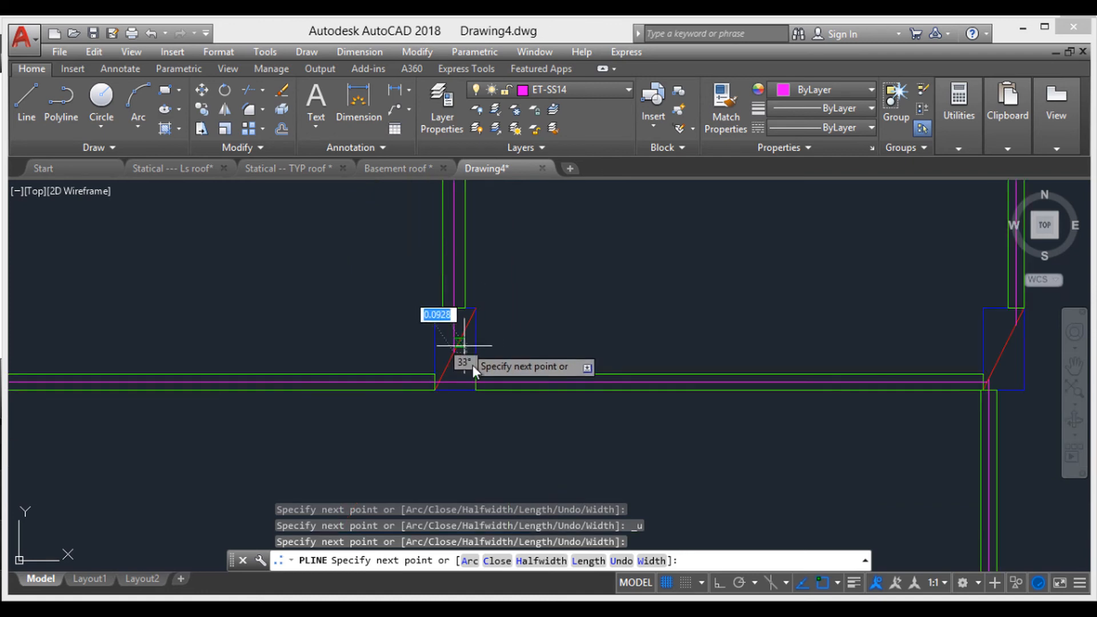
- Trace the column's diagonal down to the bottom beam's centreline and follow that centreline right to the corner column's diagonal
scroll(441, 385, "up", 6)
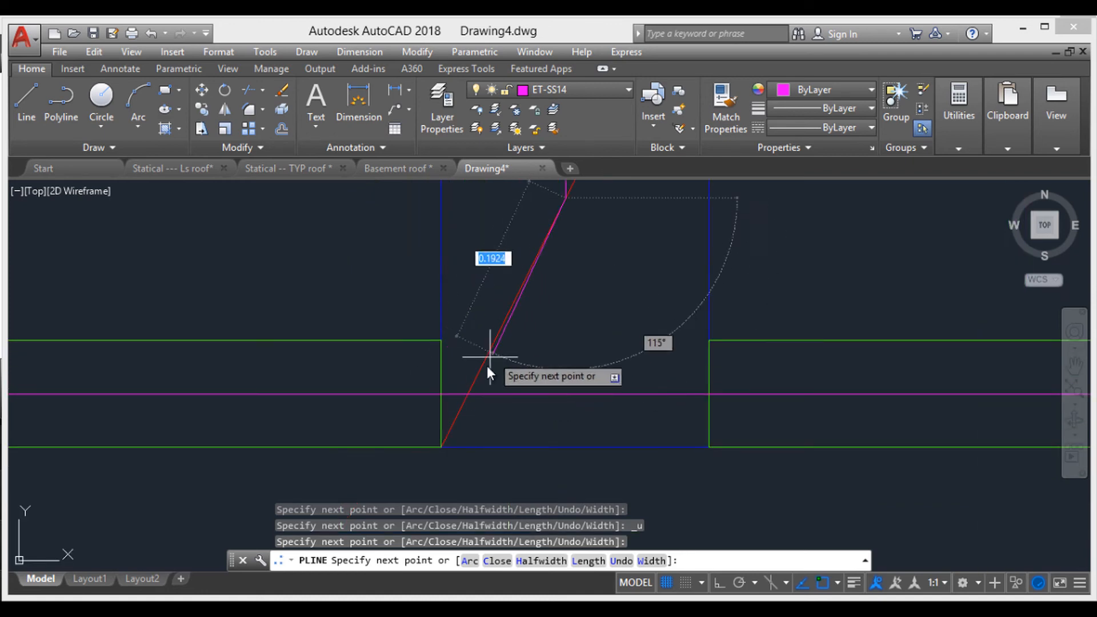
left_click(468, 394)
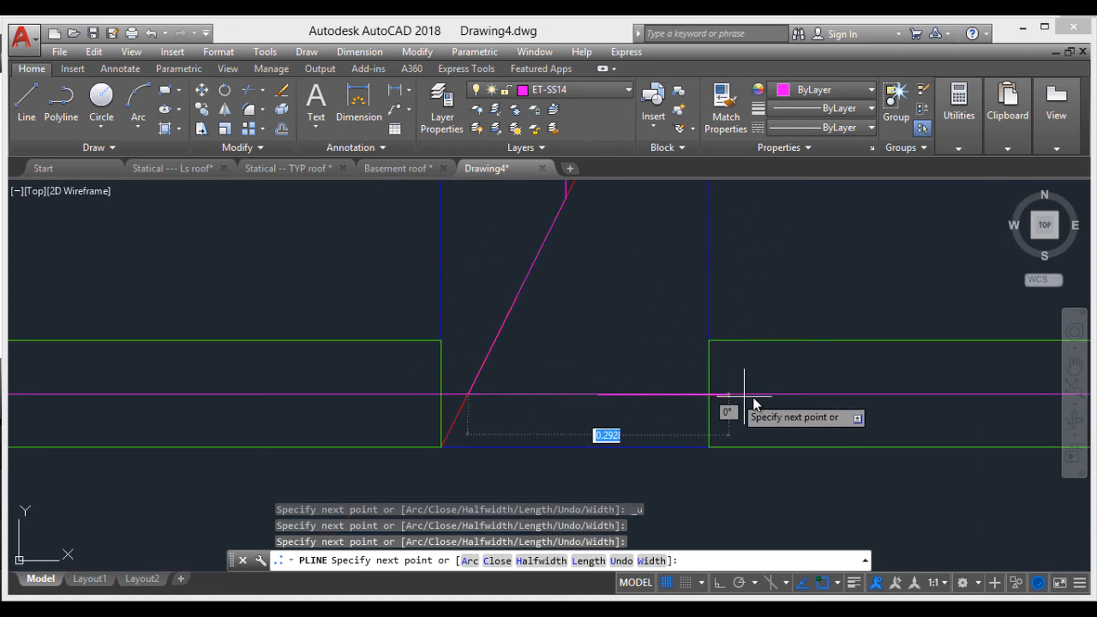
scroll(752, 395, "down", 6)
middle_click_drag(753, 395, 502, 400)
scroll(719, 401, "down", 4)
middle_click_drag(719, 401, 478, 413)
scroll(479, 413, "down", 2)
scroll(629, 422, "up", 10)
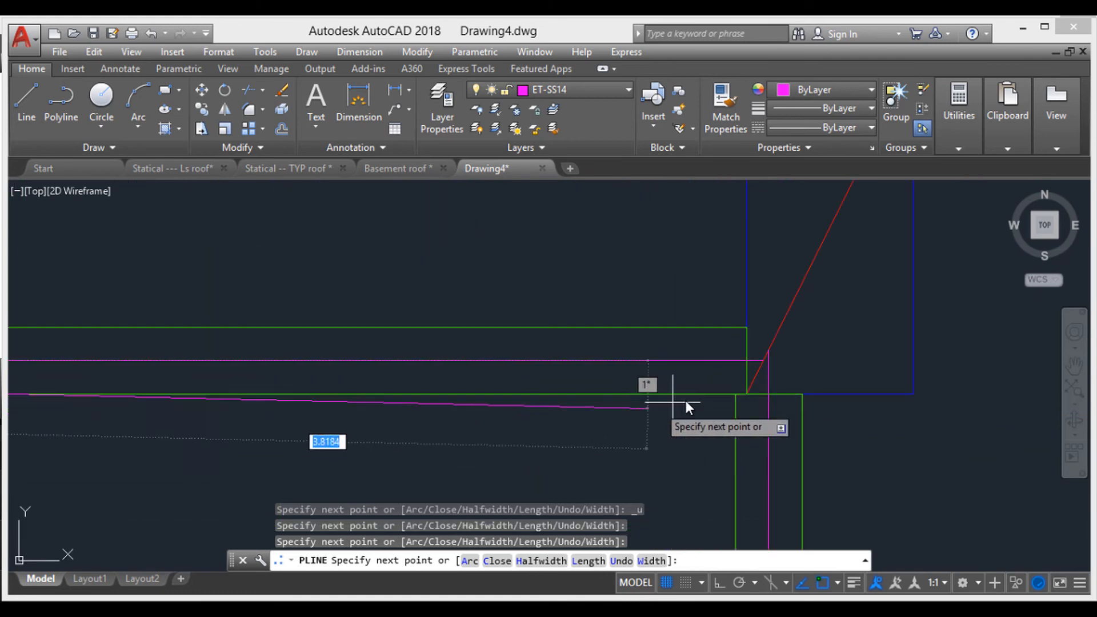
left_click(762, 360)
- Trace the bay outline up the corner column's diagonal to the centreline of the bay's right beam
middle_click_drag(784, 286, 757, 367)
scroll(757, 368, "down", 4)
scroll(793, 305, "up", 4)
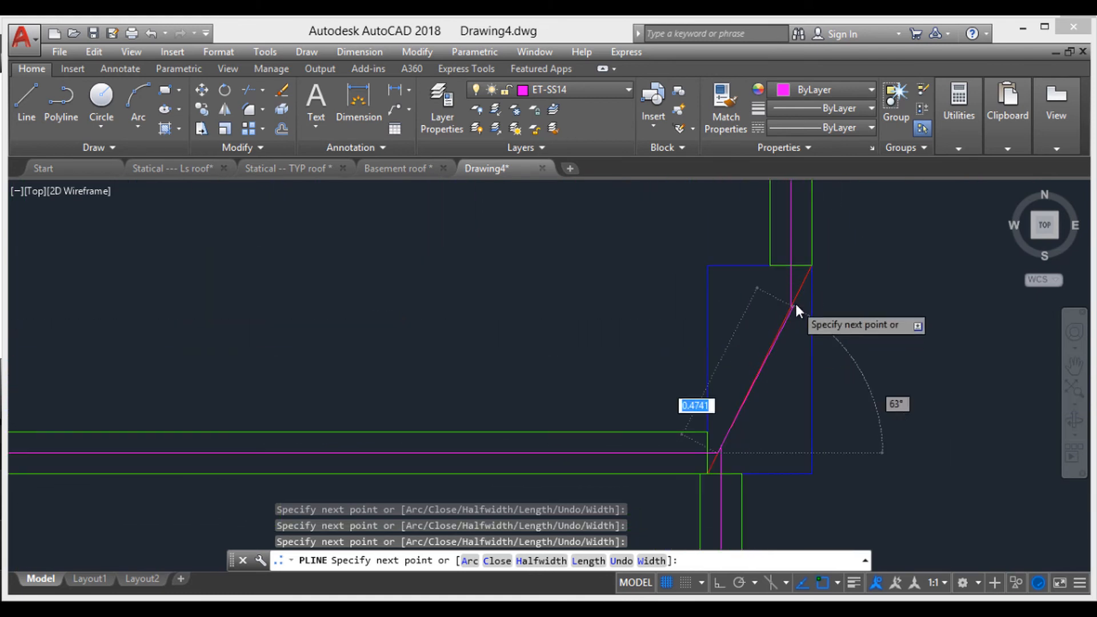
left_click(789, 307)
scroll(782, 299, "down", 6)
- Run the bay outline up the right beam's centreline to its start point, end the polyline and select it for checking
middle_click_drag(782, 333, 770, 517)
middle_click_drag(768, 368, 773, 491)
middle_click_drag(789, 354, 783, 481)
middle_click_drag(771, 231, 769, 336)
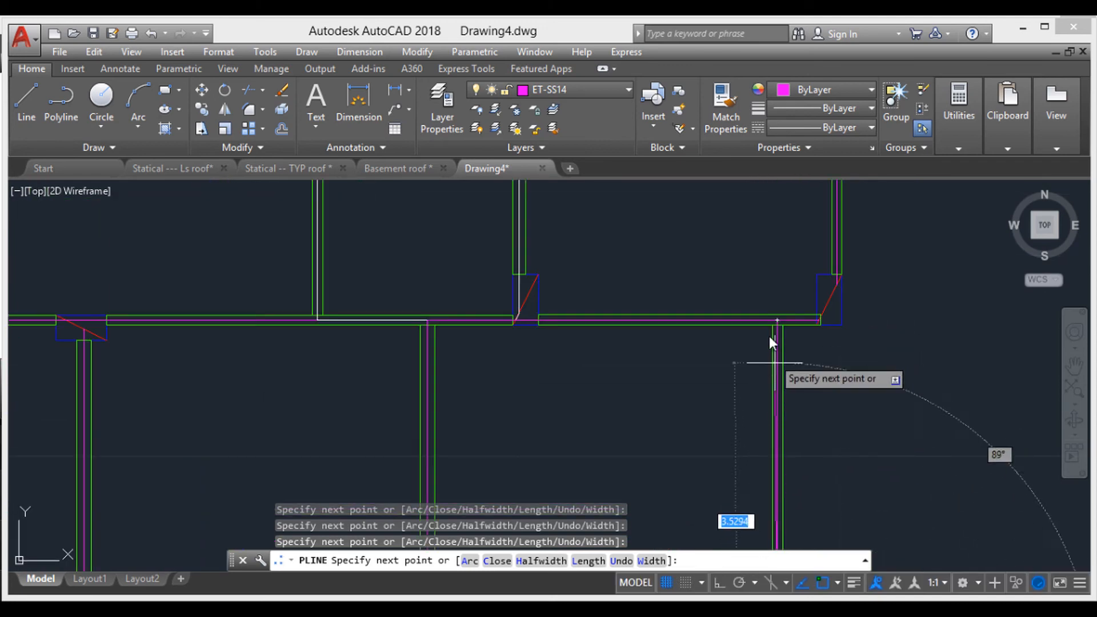
scroll(769, 334, "up", 3)
left_click(825, 235)
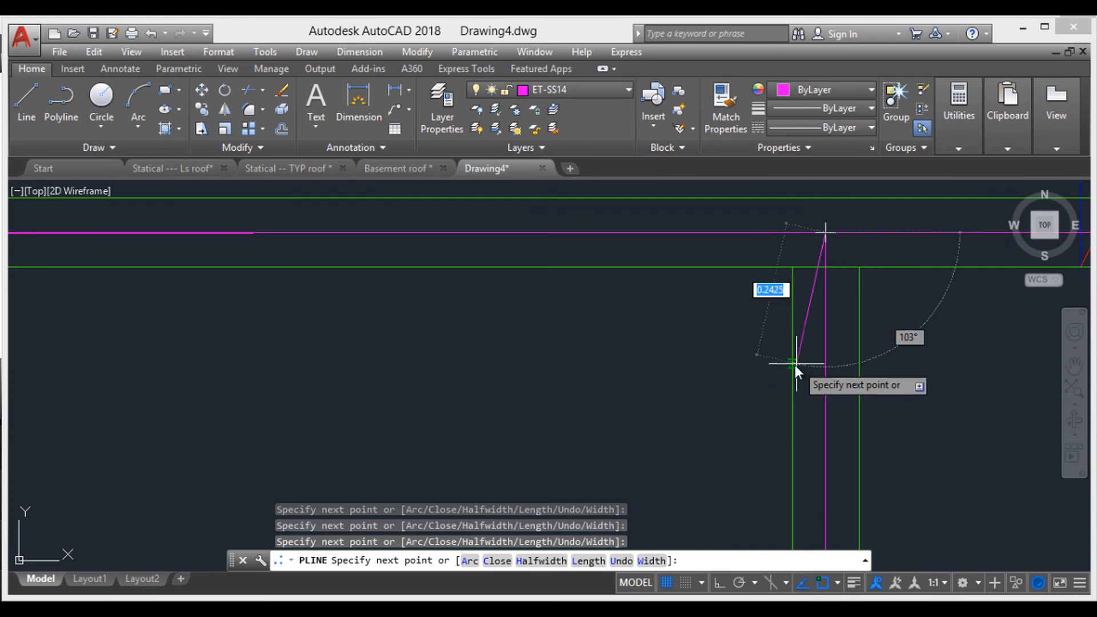
key("Escape")
left_click(821, 331)
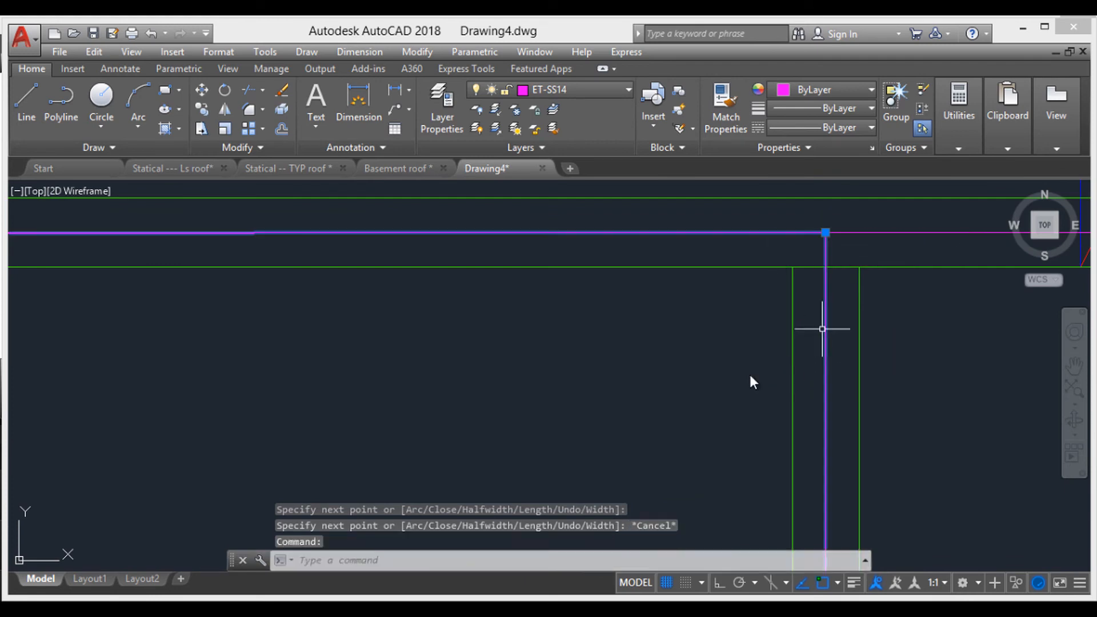
- Examine the outline of the rightmost lower bay and its vertices at the column diagonals
scroll(714, 357, "down", 6)
middle_click_drag(718, 409, 735, 295)
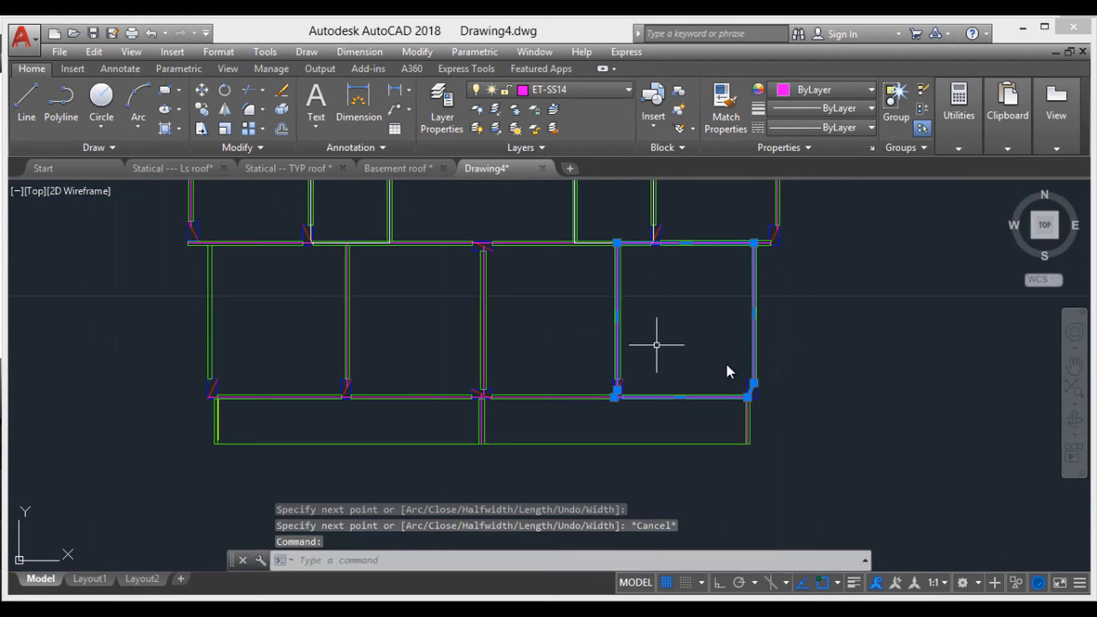
scroll(613, 414, "up", 5)
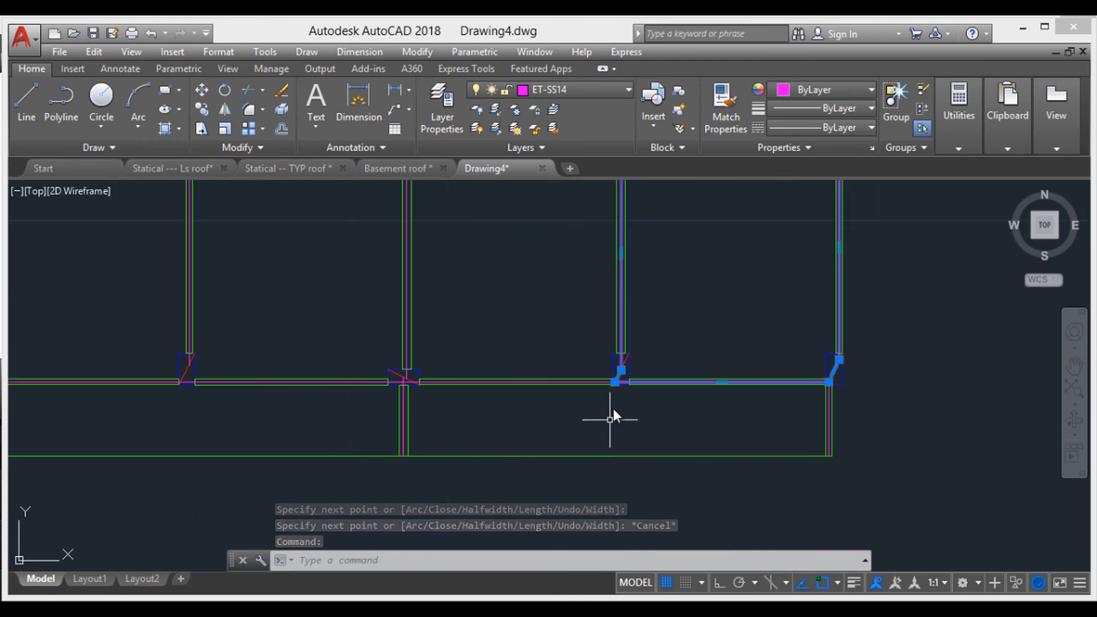
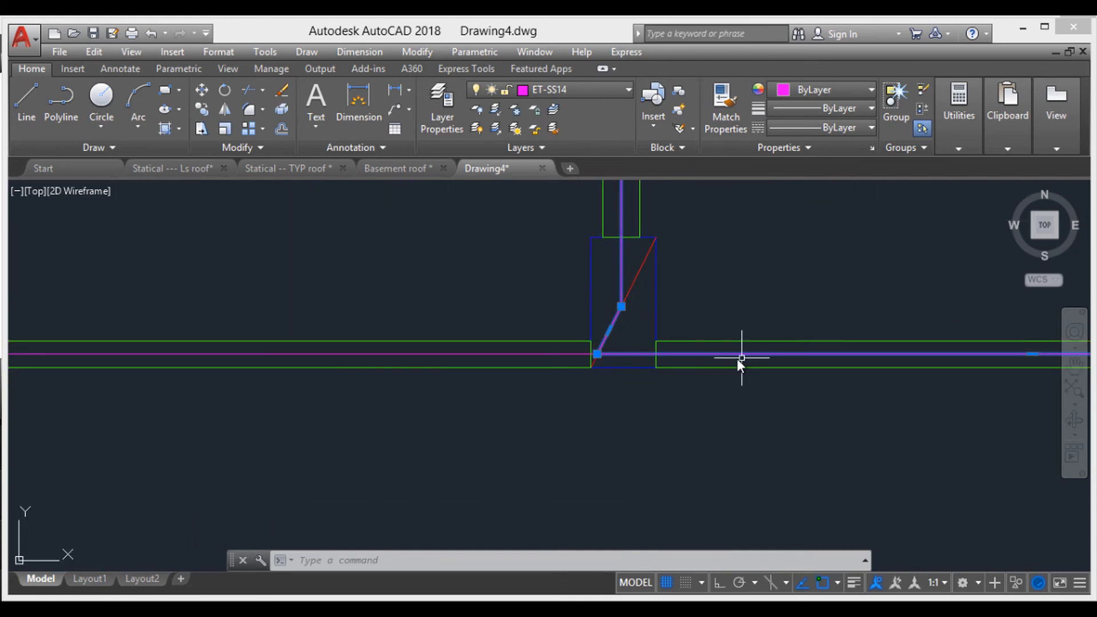
scroll(550, 388, "down", 8)
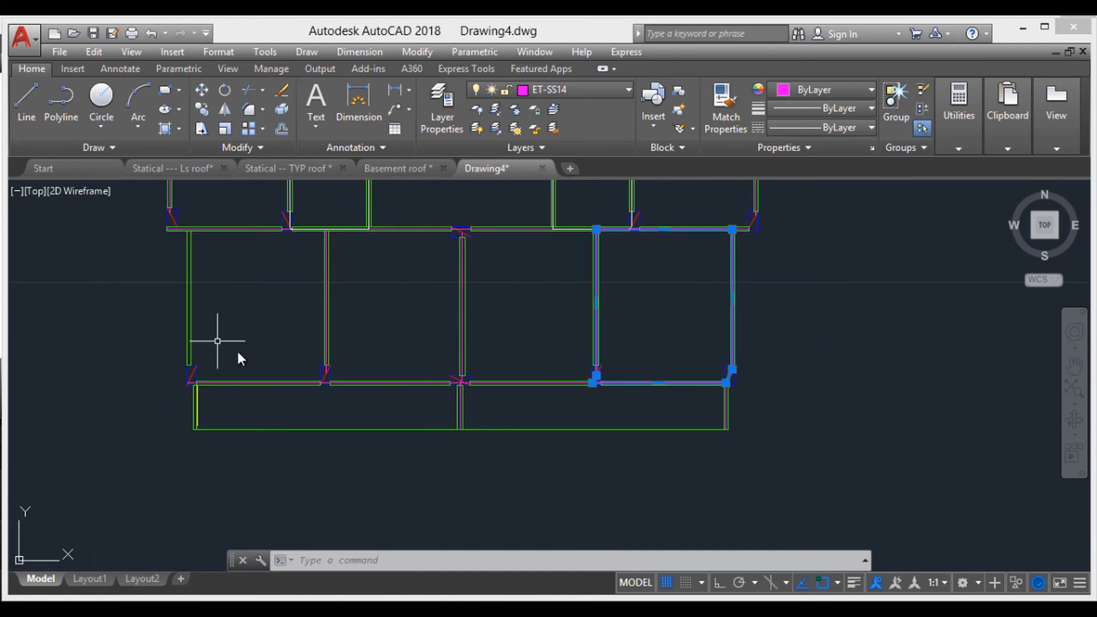
scroll(495, 406, "up", 2)
scroll(537, 362, "down", 4)
middle_click_drag(569, 344, 676, 349)
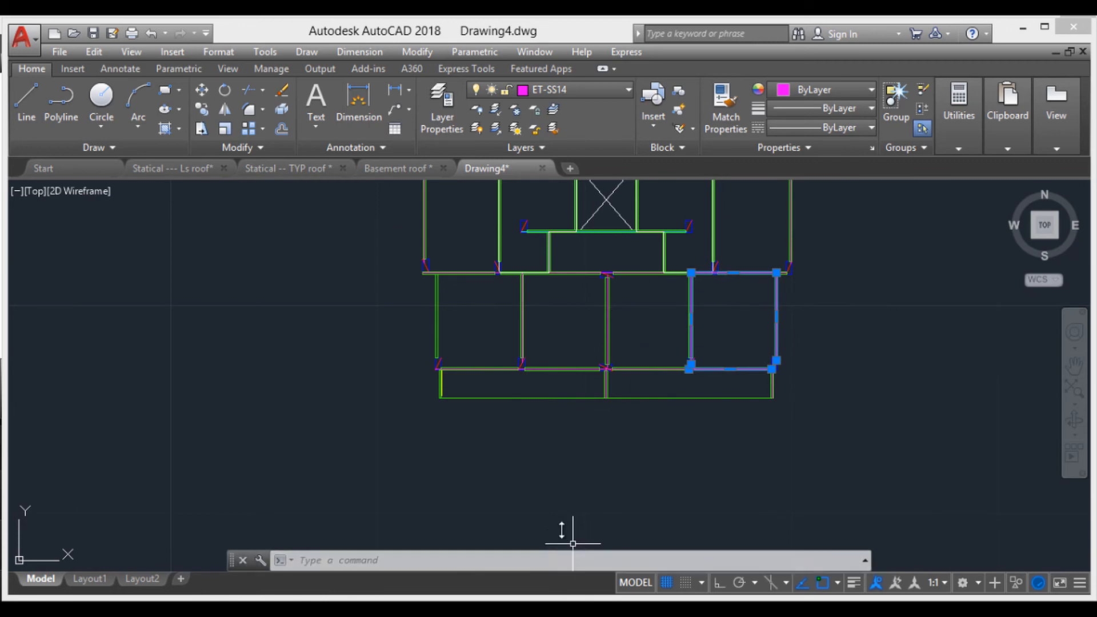
left_click(414, 607)
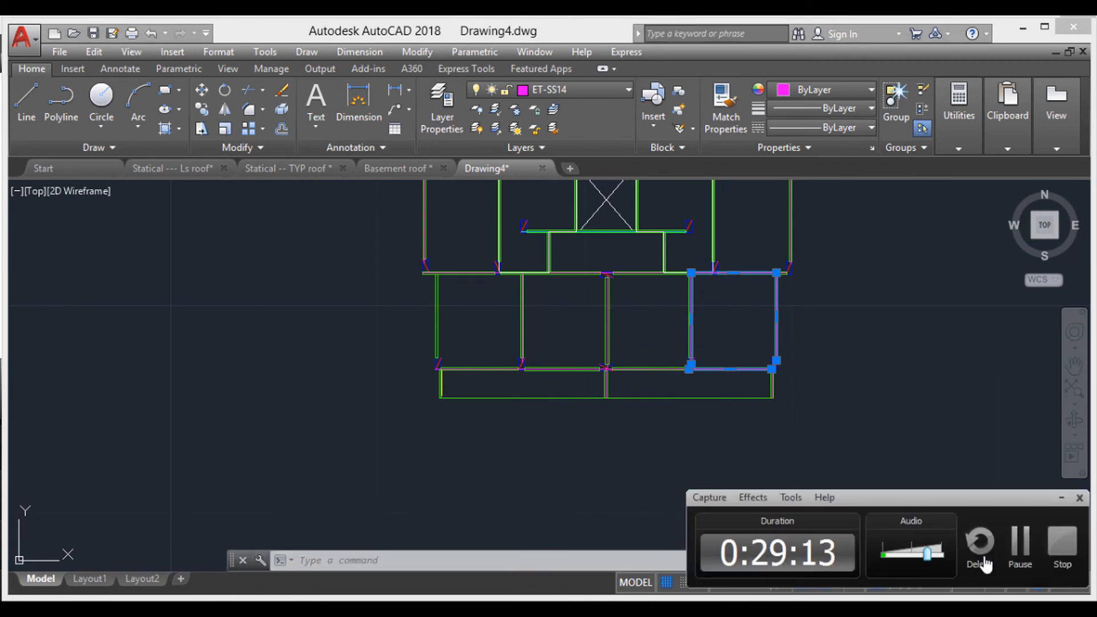
left_click(1017, 550)
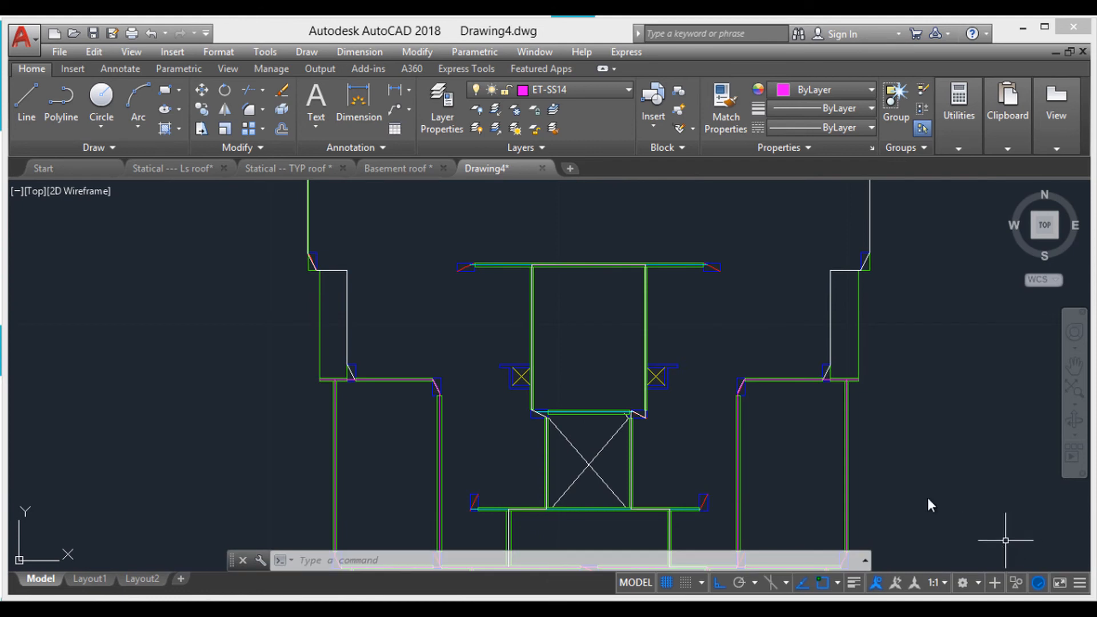
- Select the polylines around the lower row of bays to check which bays are already outlined, and clear the selection
scroll(714, 491, "down", 4)
scroll(649, 426, "up", 4)
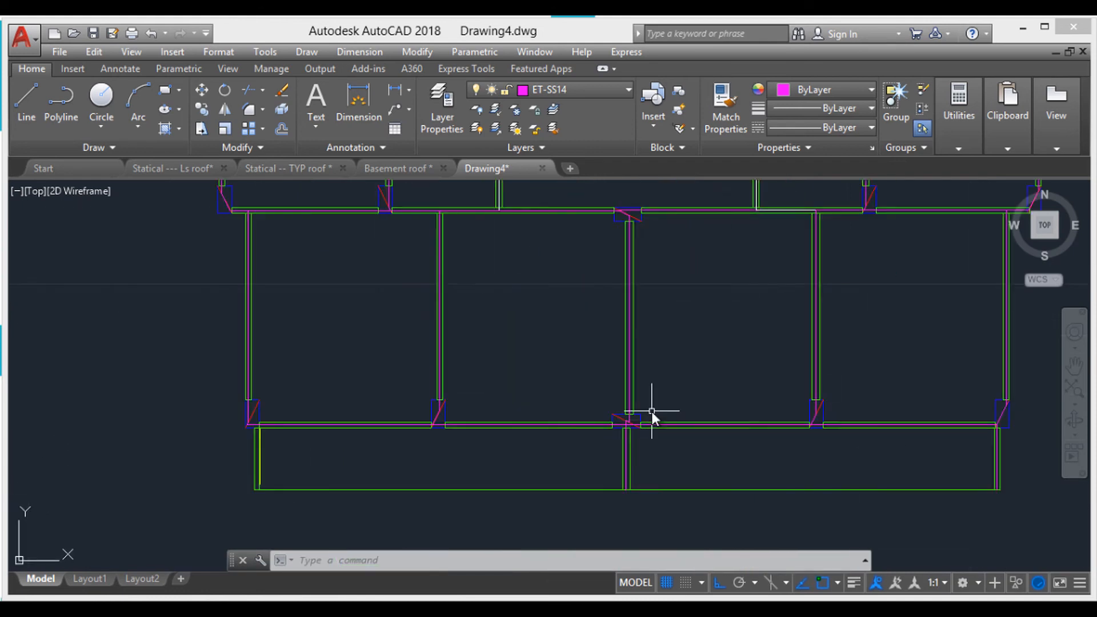
scroll(683, 356, "down", 2)
middle_click_drag(700, 368, 692, 403)
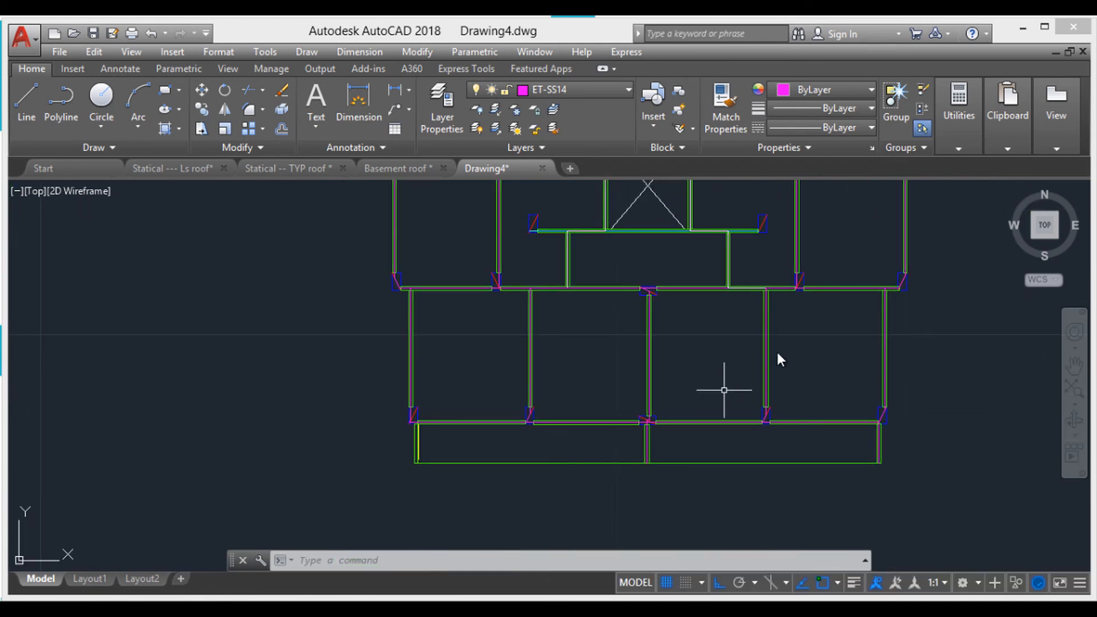
left_click(766, 307)
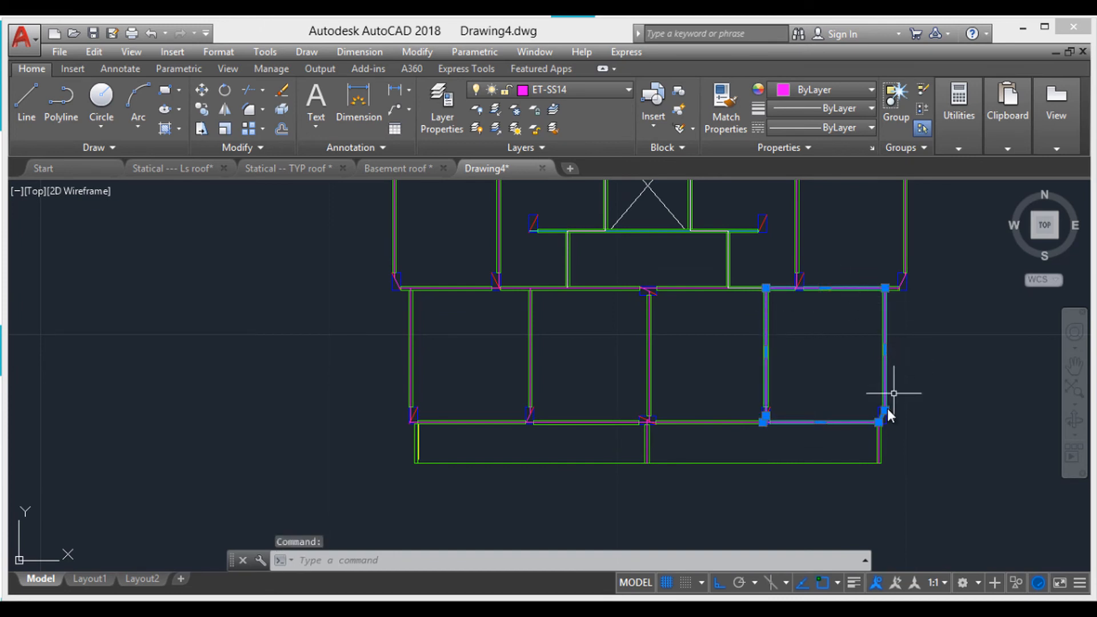
scroll(850, 336, "up", 2)
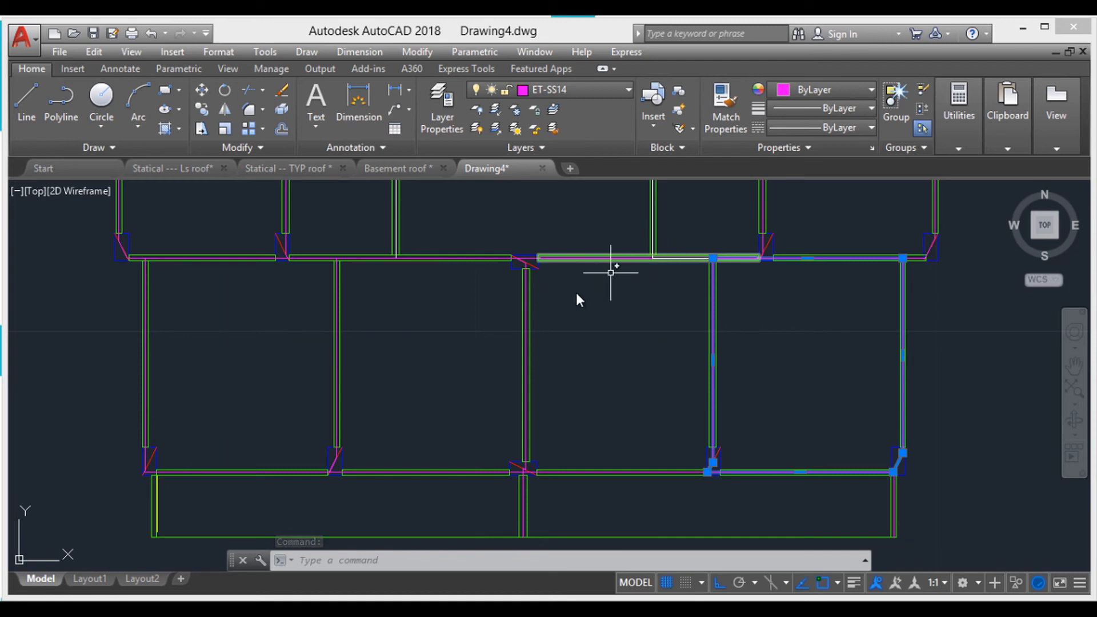
left_click(526, 312)
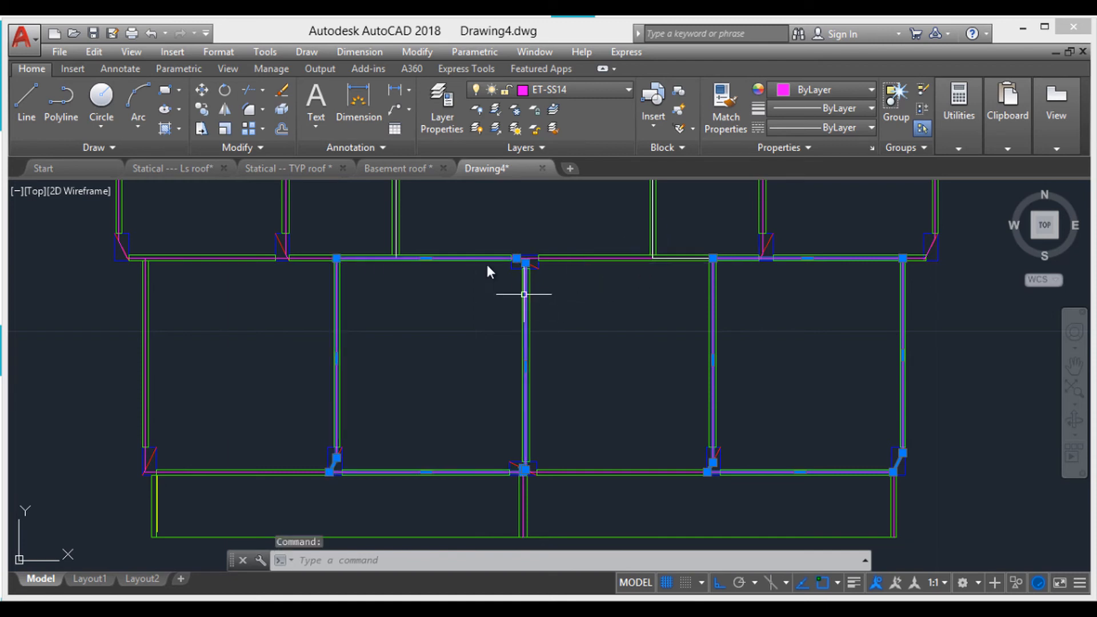
left_click(311, 259)
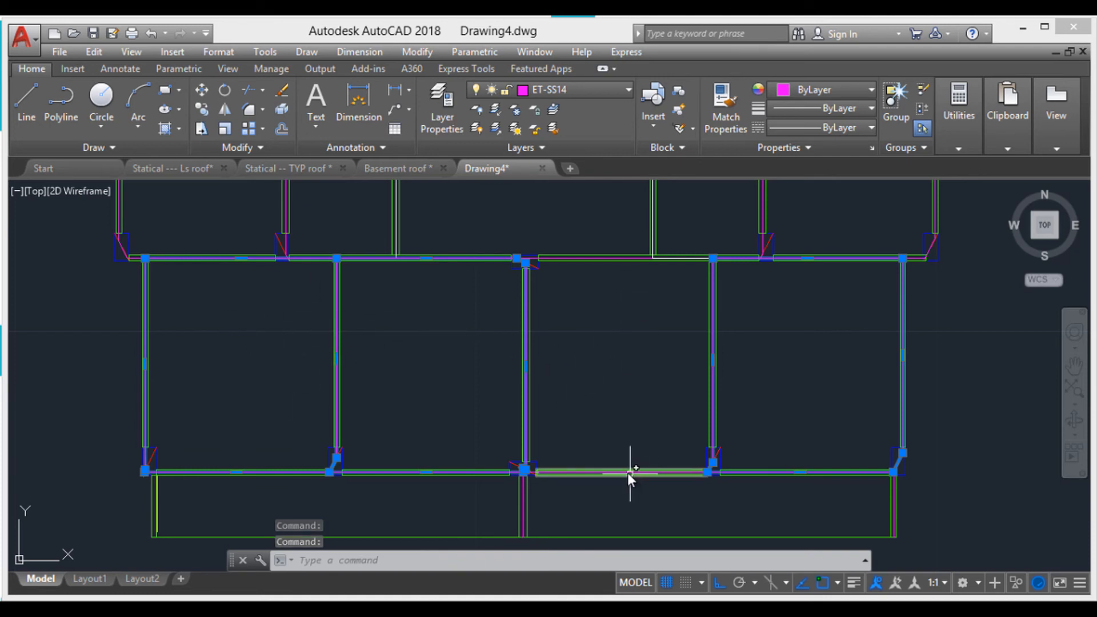
scroll(611, 475, "up", 3)
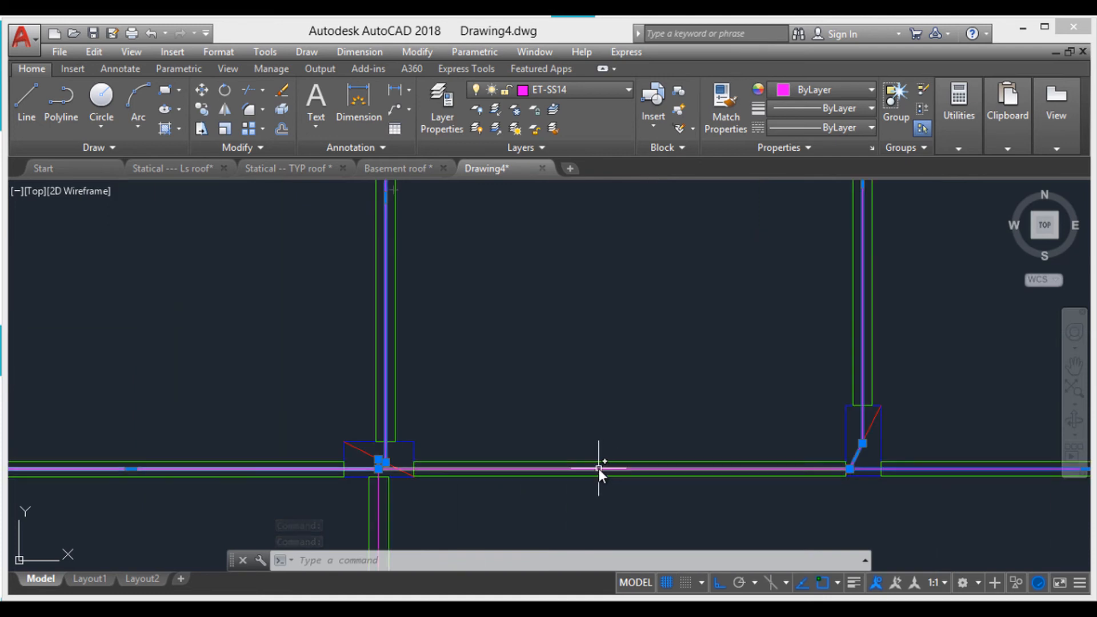
left_click(599, 468)
scroll(599, 429, "down", 2)
middle_click_drag(620, 363, 625, 518)
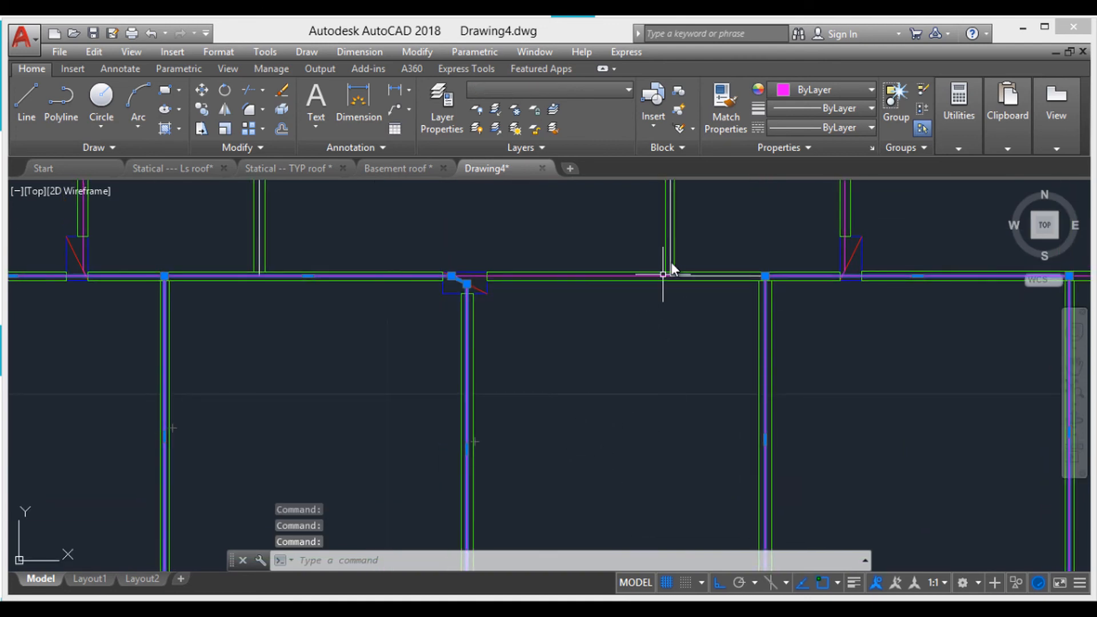
left_click(632, 276)
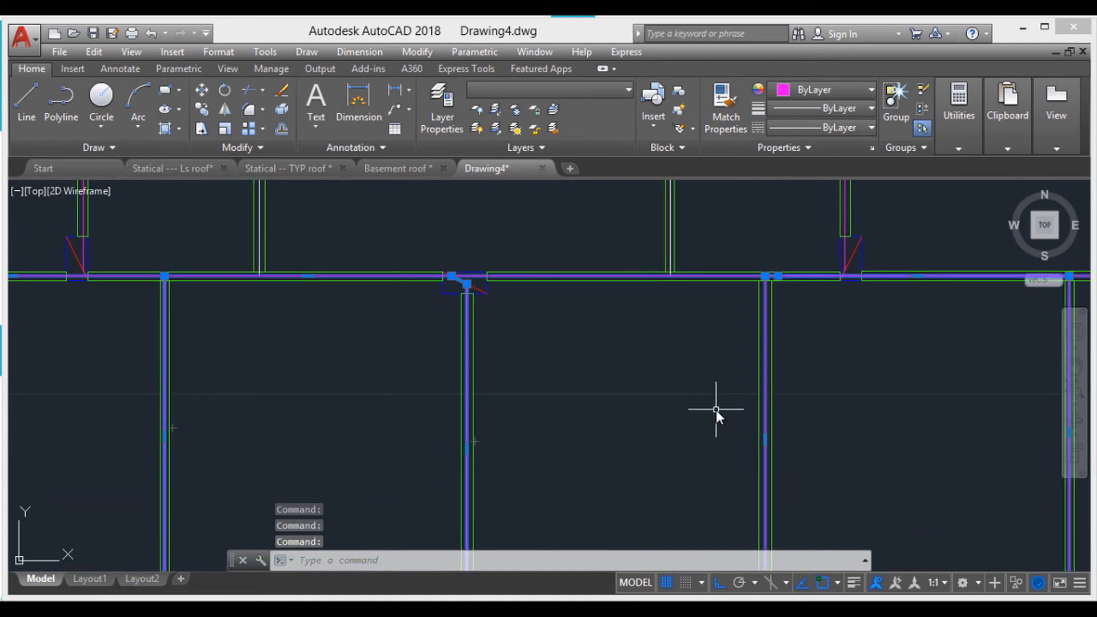
key("Escape")
key("Escape")
key("Escape")
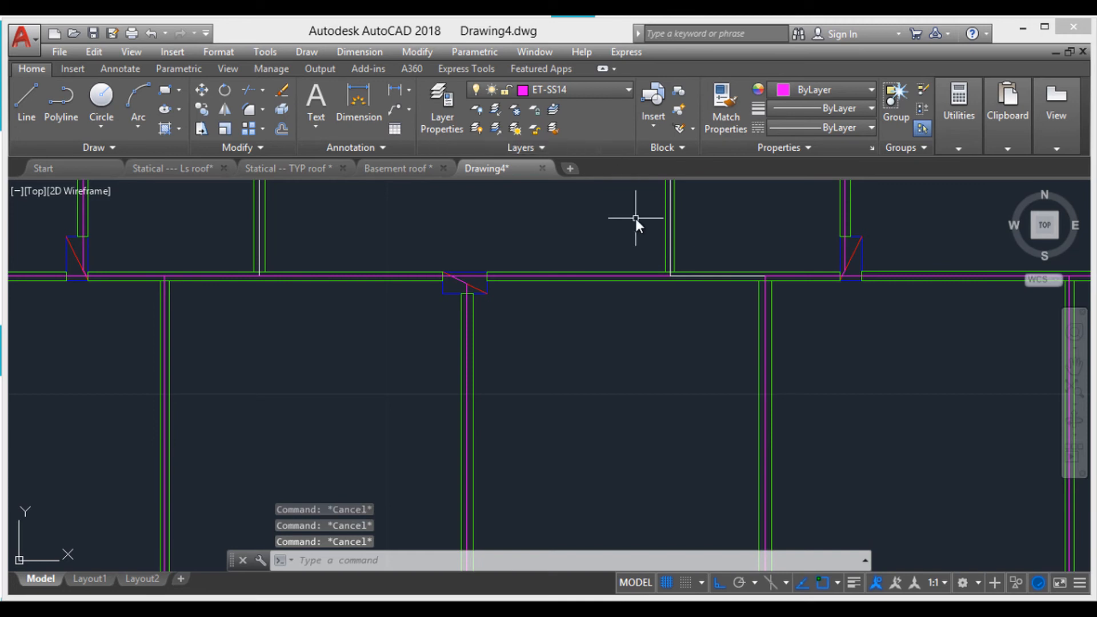
type("pl")
key("Return")
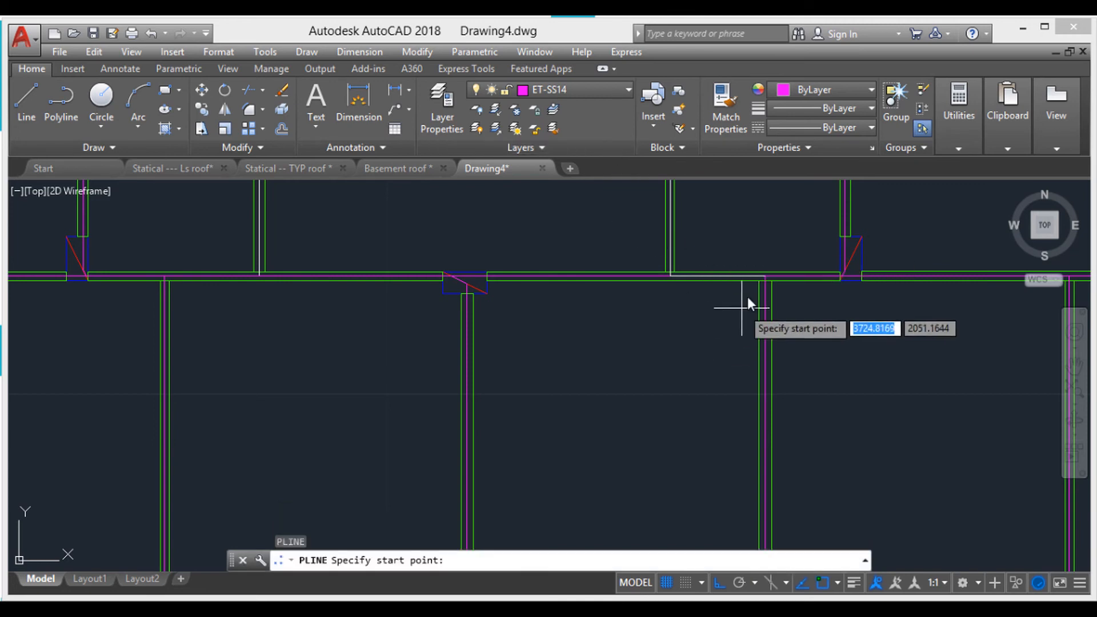
key("Escape")
key("Escape")
key("Escape")
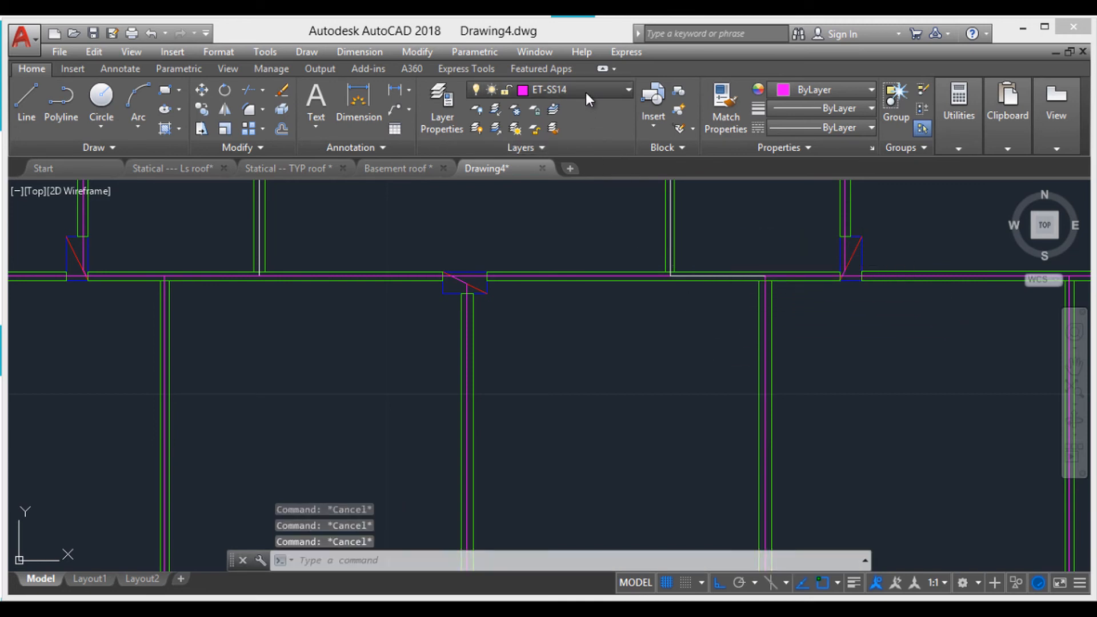
left_click(585, 91)
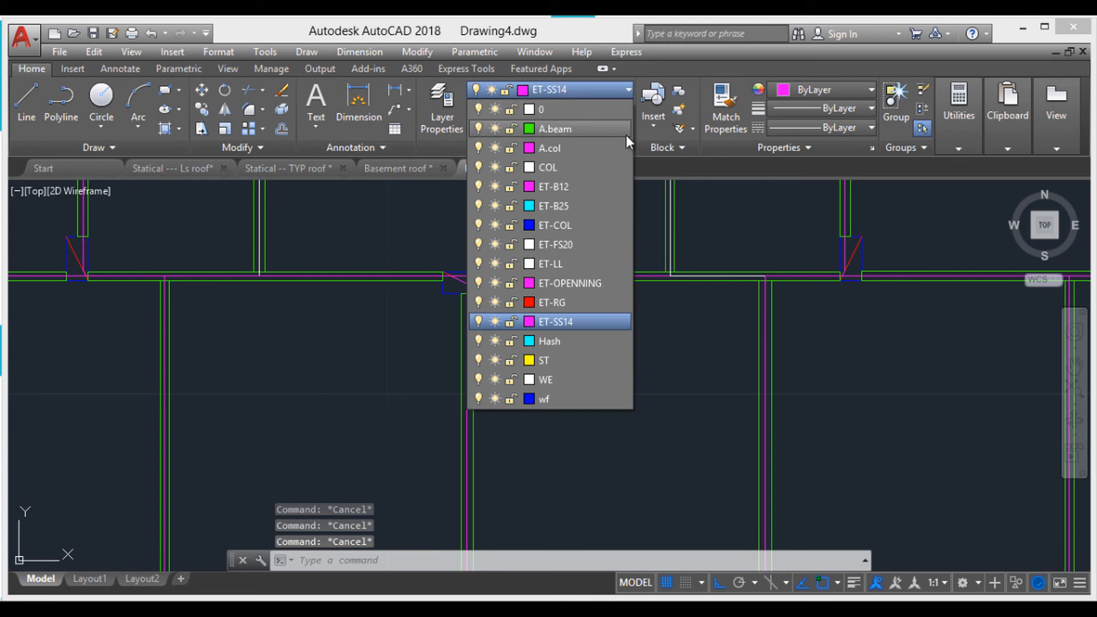
- Start the remaining bay's polyline at its upper-right centreline intersection, trace left to the column's diagonal and along it to the middle beam's centreline
type("PL")
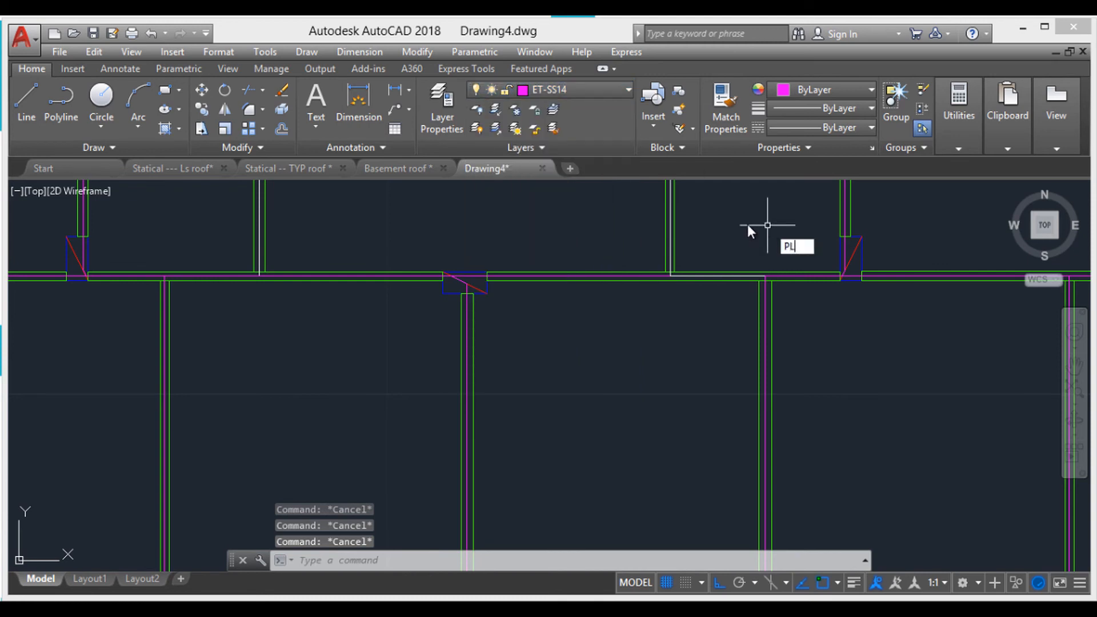
key("Return")
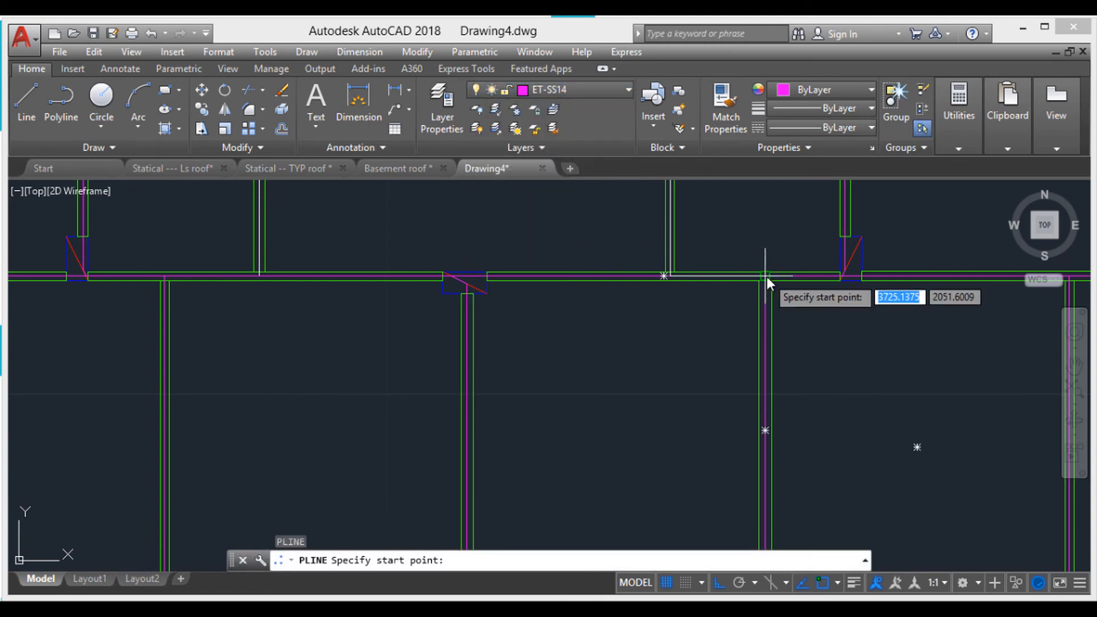
left_click(766, 277)
scroll(465, 279, "up", 5)
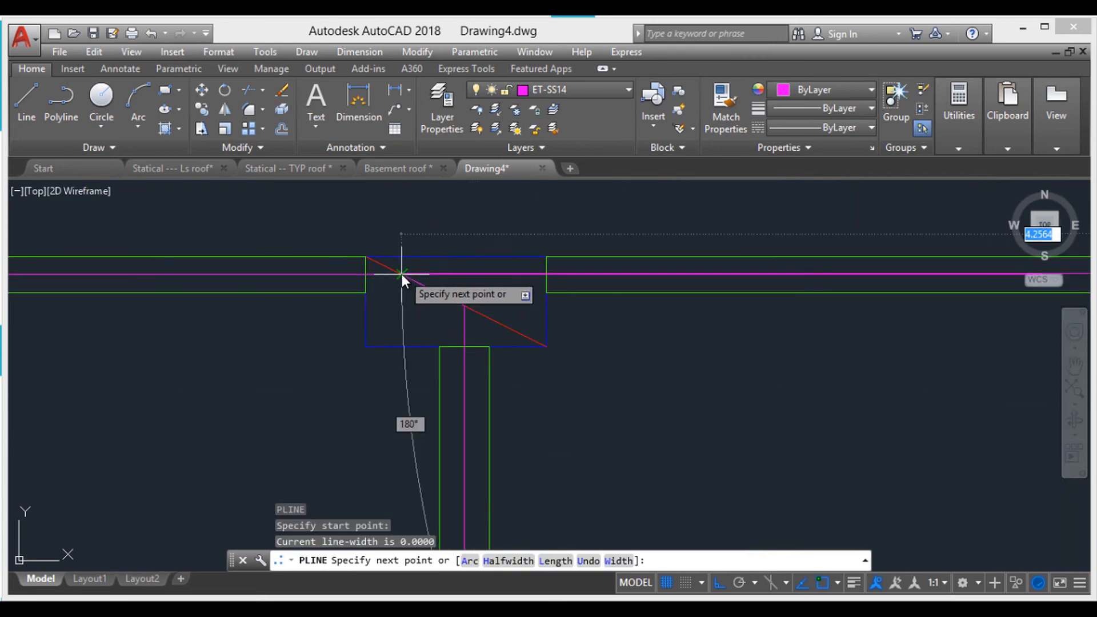
left_click(402, 275)
left_click(466, 306)
scroll(517, 353, "down", 5)
middle_click_drag(519, 348, 530, 227)
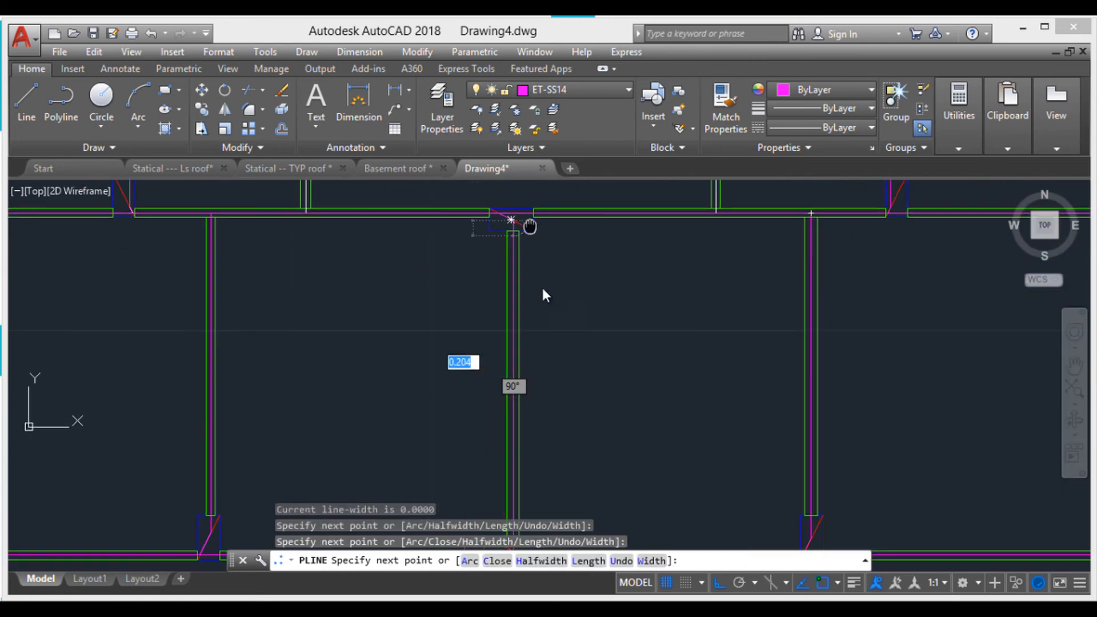
- Bring the bay outline down the middle beam's centreline and along the foot column's diagonal to the centreline of the beam below
scroll(557, 329, "down", 6)
middle_click_drag(557, 333, 546, 428)
scroll(551, 348, "up", 6)
middle_click_drag(529, 276, 530, 375)
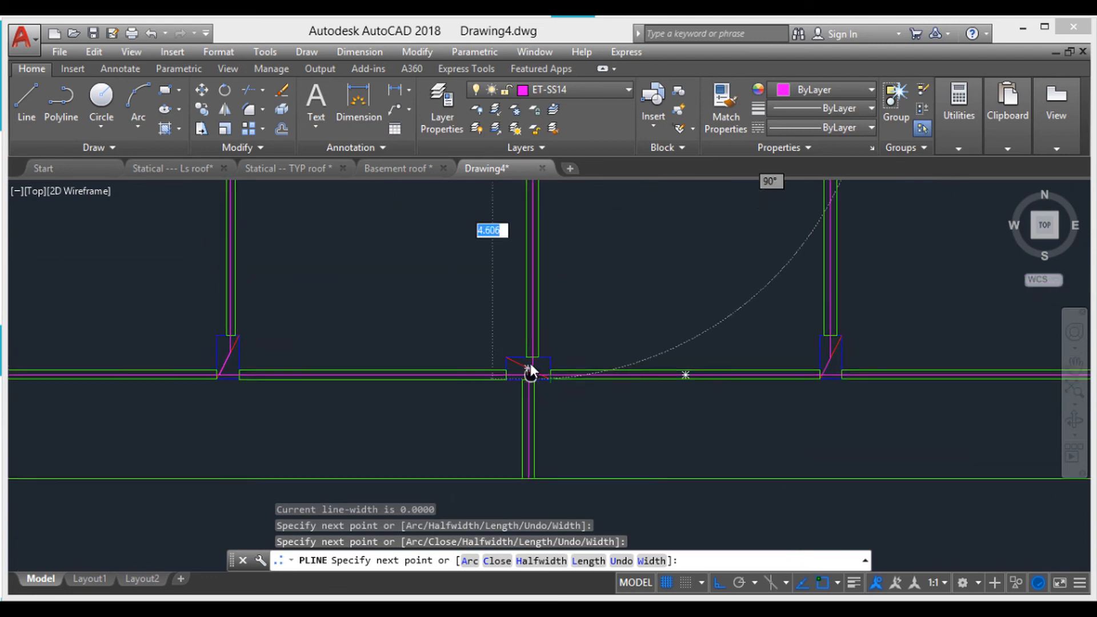
scroll(531, 370, "up", 6)
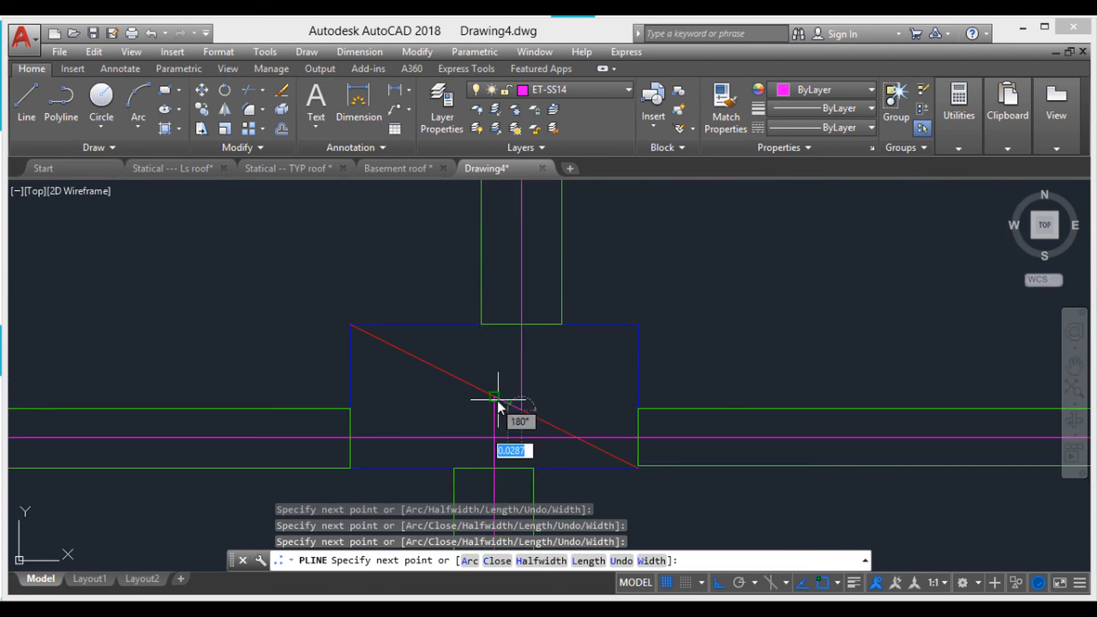
middle_click_drag(516, 413, 489, 350)
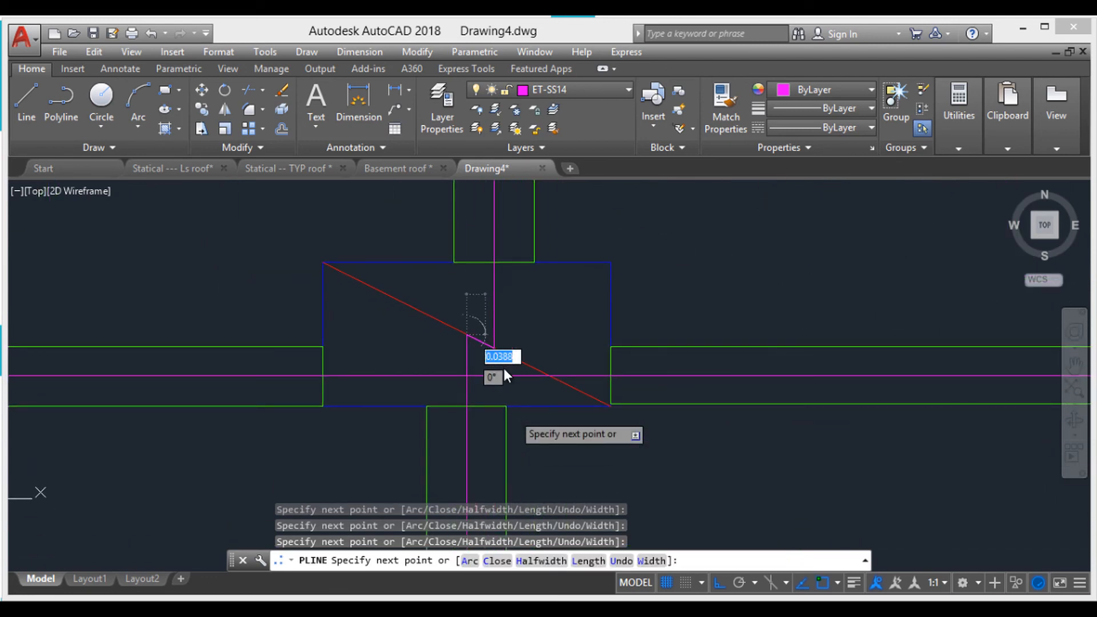
- Drop the bay outline to the bottom beam's centreline and follow that centreline right to the next column's diagonal
scroll(679, 382, "down", 4)
middle_click_drag(678, 382, 450, 393)
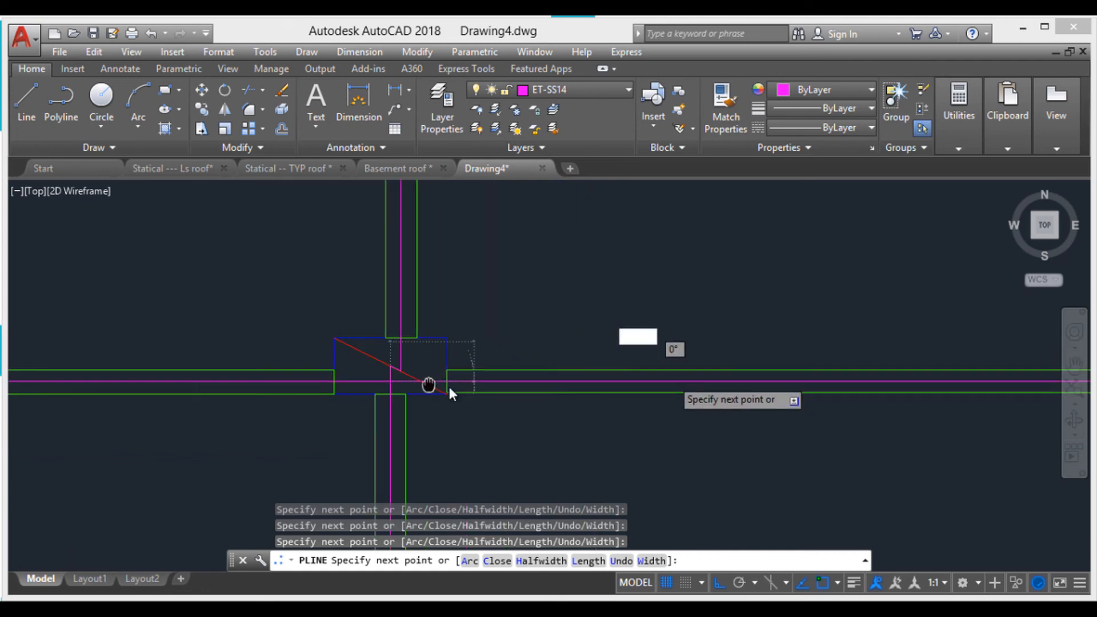
scroll(463, 403, "down", 6)
scroll(686, 423, "up", 6)
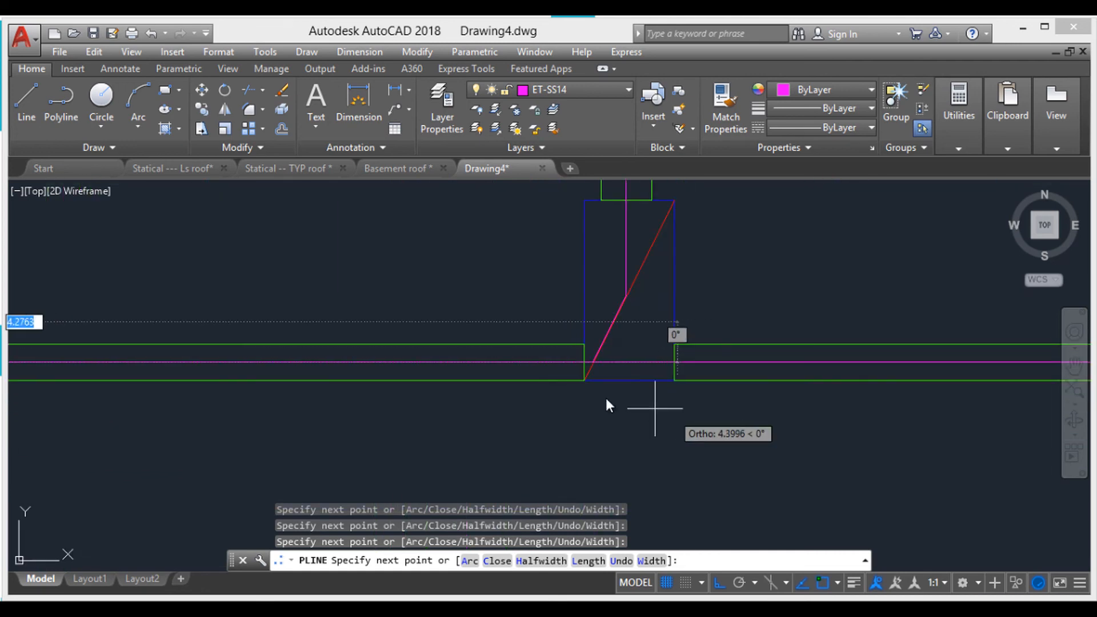
left_click(593, 362)
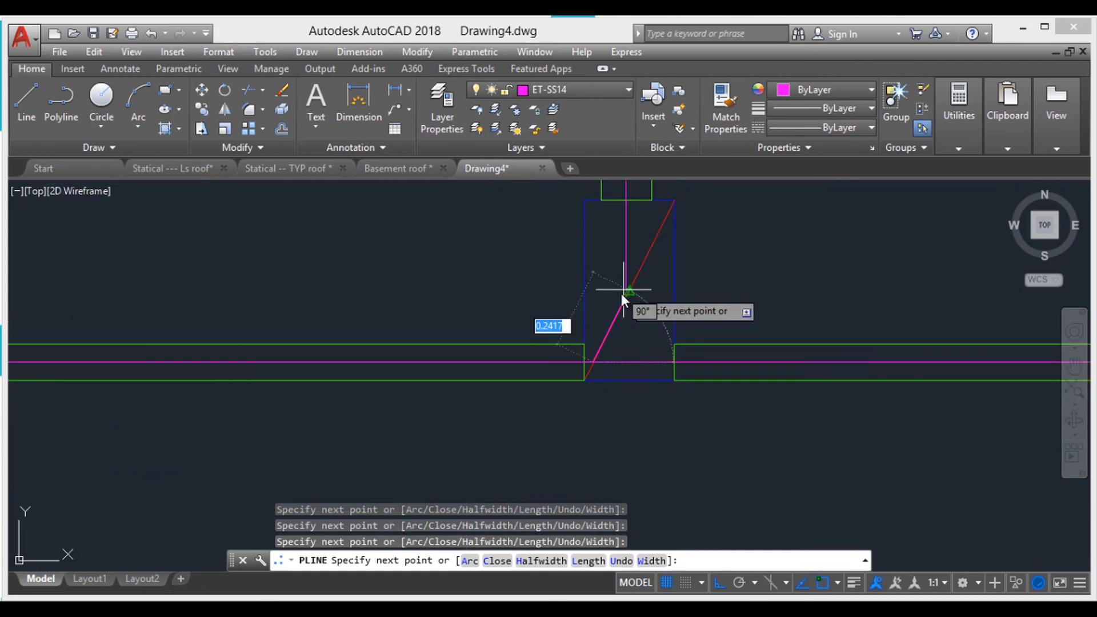
- Trace the column's diagonal up to the right beam's centreline and follow that centreline up to the outline's start point
scroll(626, 296, "up", 7)
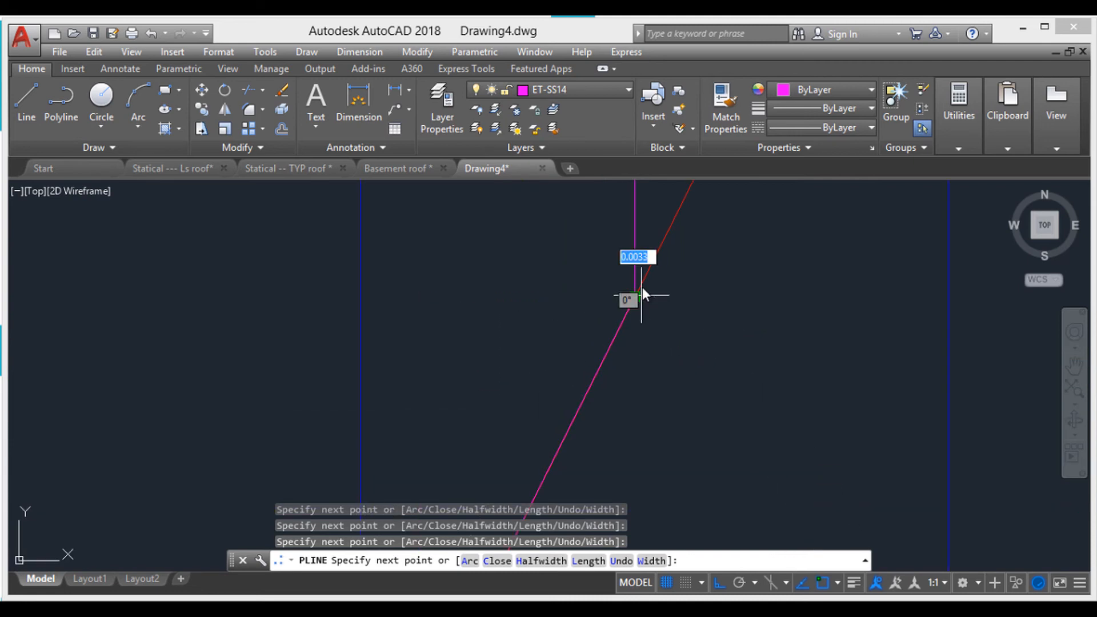
scroll(643, 297, "down", 6)
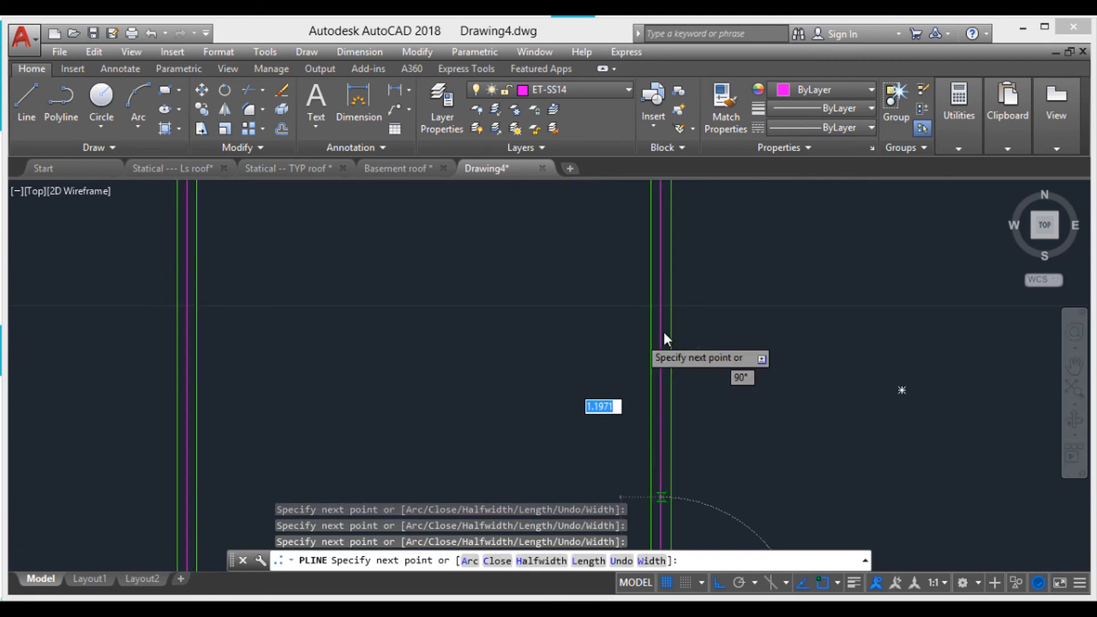
middle_click_drag(663, 322, 681, 501)
scroll(685, 321, "up", 6)
middle_click_drag(657, 280, 676, 346)
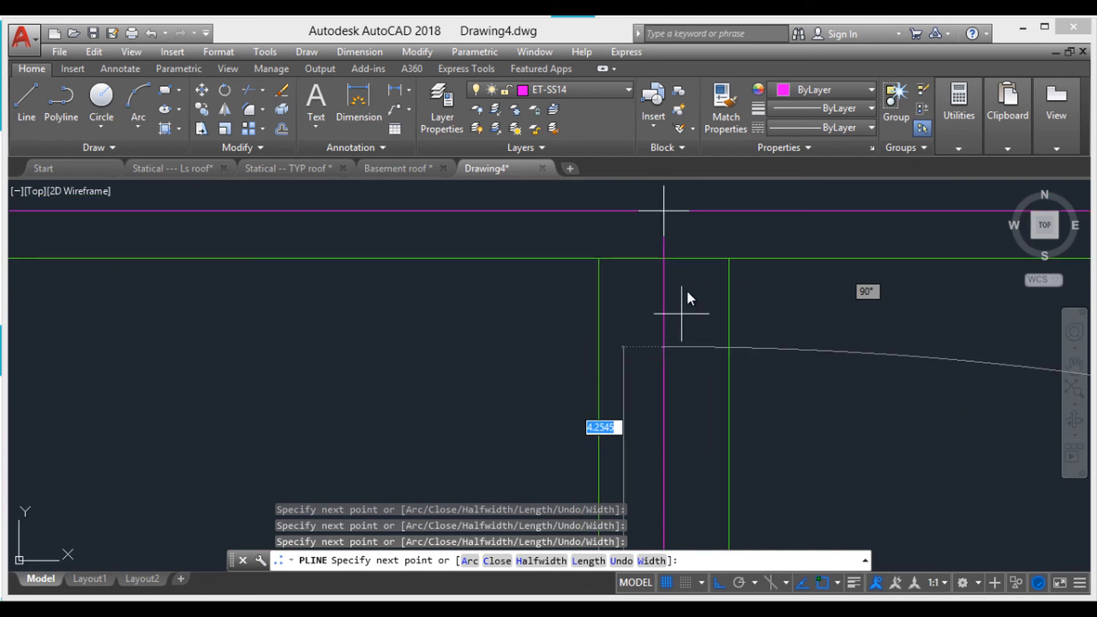
left_click(665, 212)
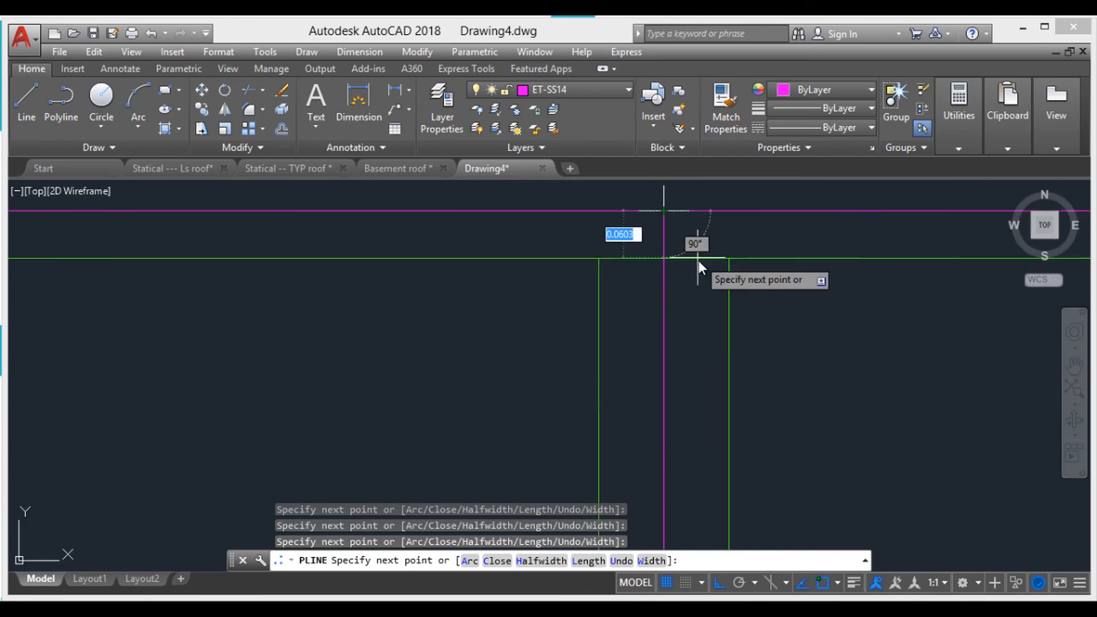
- End the polyline and select the new bay outline for checking
key("Escape")
key("Escape")
key("Escape")
left_click(664, 323)
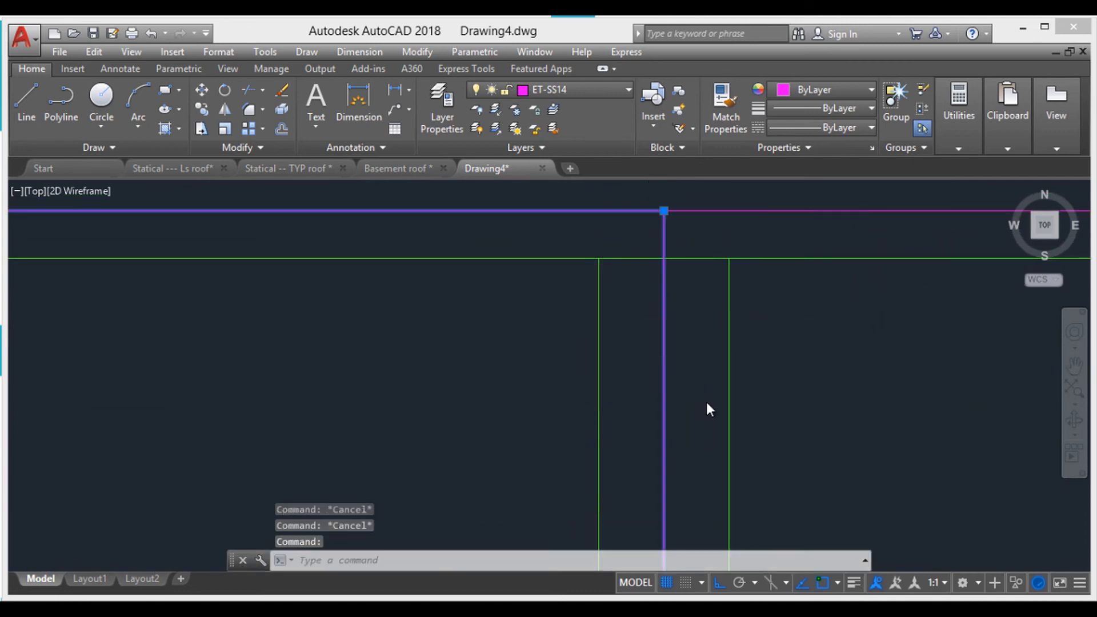
- Clear the selection of the bay outline and examine the whole floor plan, from the upper slab to the lower bays
scroll(709, 409, "down", 8)
mouse_move(717, 293)
middle_mouse_down()
mouse_move(714, 280)
mouse_move(771, 439)
mouse_move(766, 457)
middle_mouse_up()
key("Escape")
key("Escape")
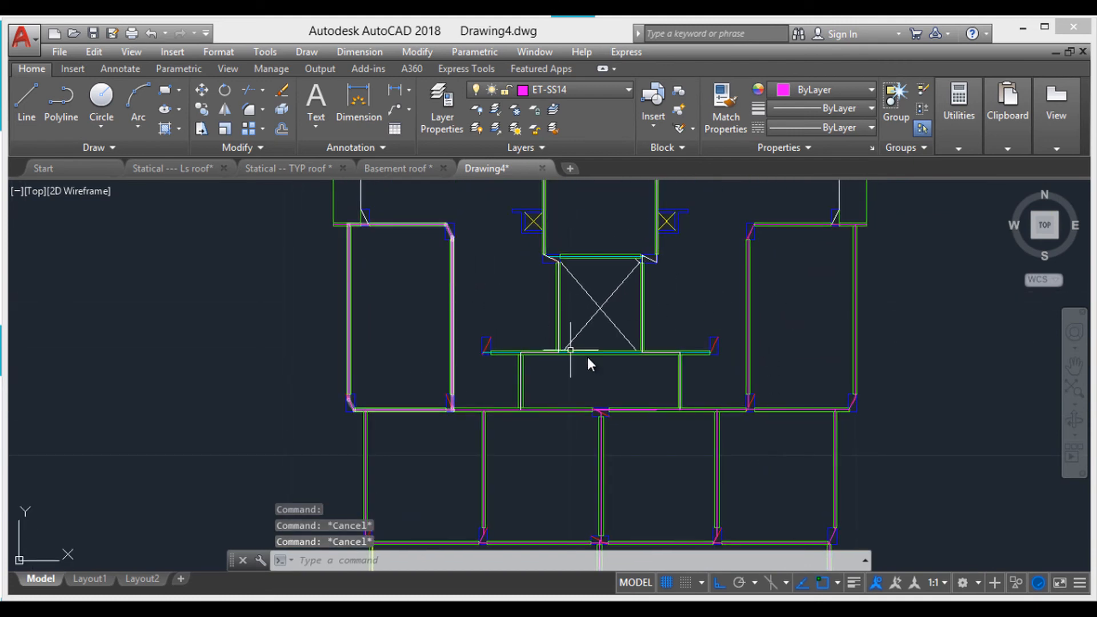
scroll(589, 359, "down", 4)
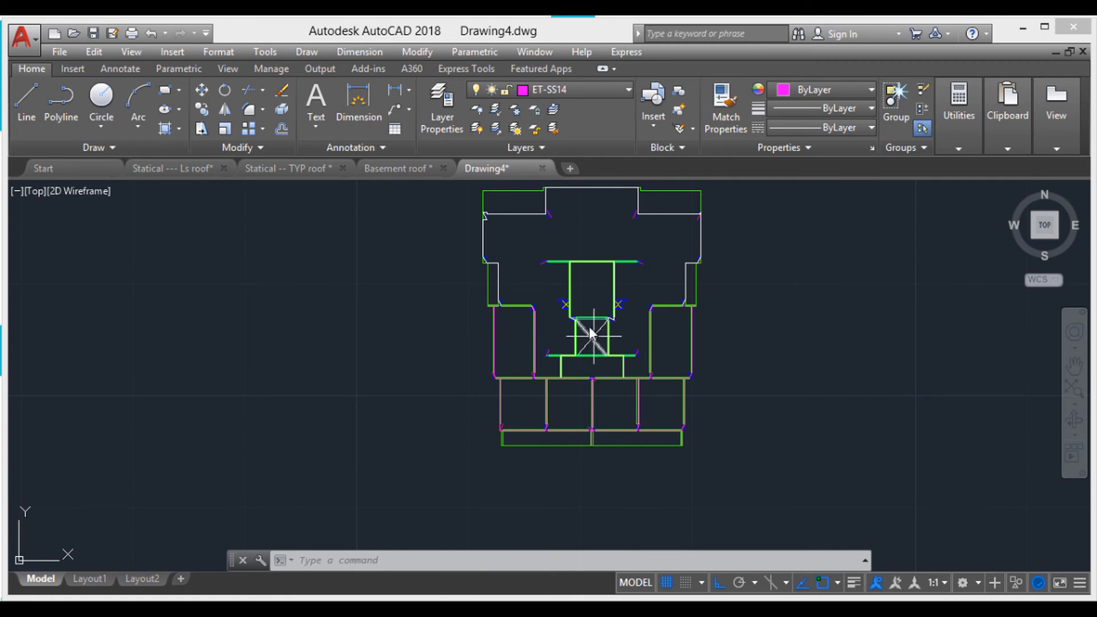
scroll(564, 310, "up", 4)
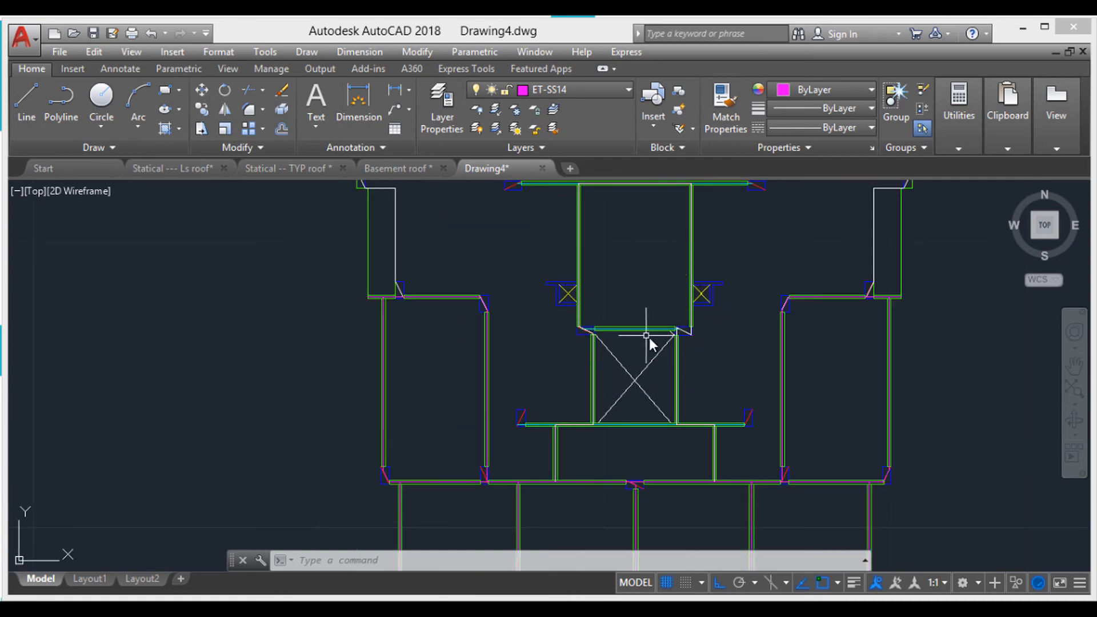
middle_click_drag(701, 304, 708, 405)
scroll(863, 342, "down", 2)
middle_click_drag(892, 229, 890, 296)
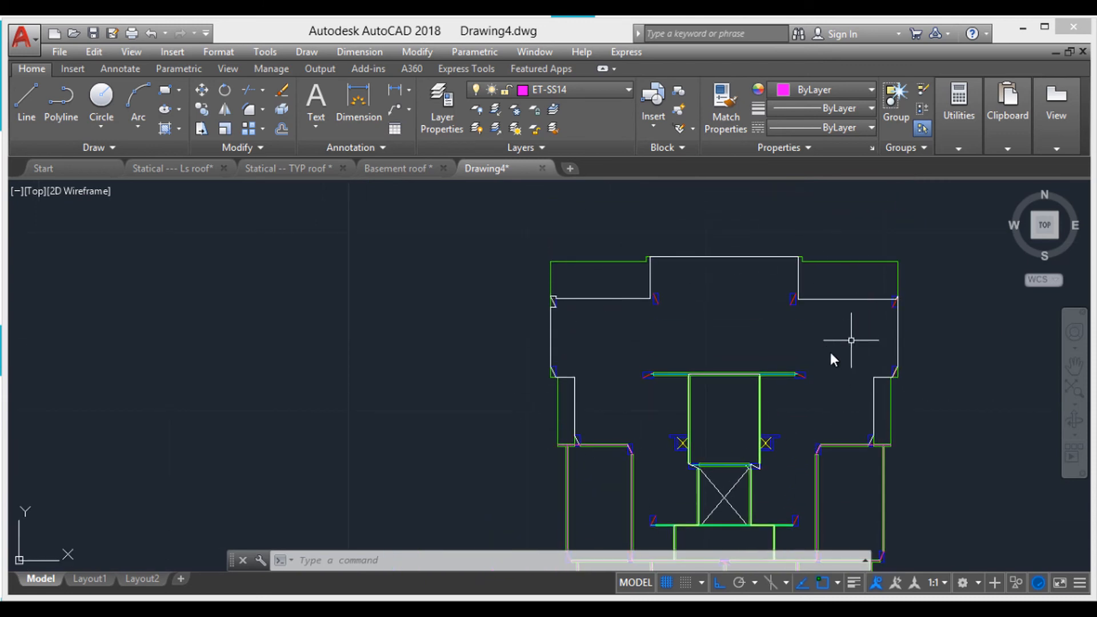
middle_click_drag(729, 440, 719, 334)
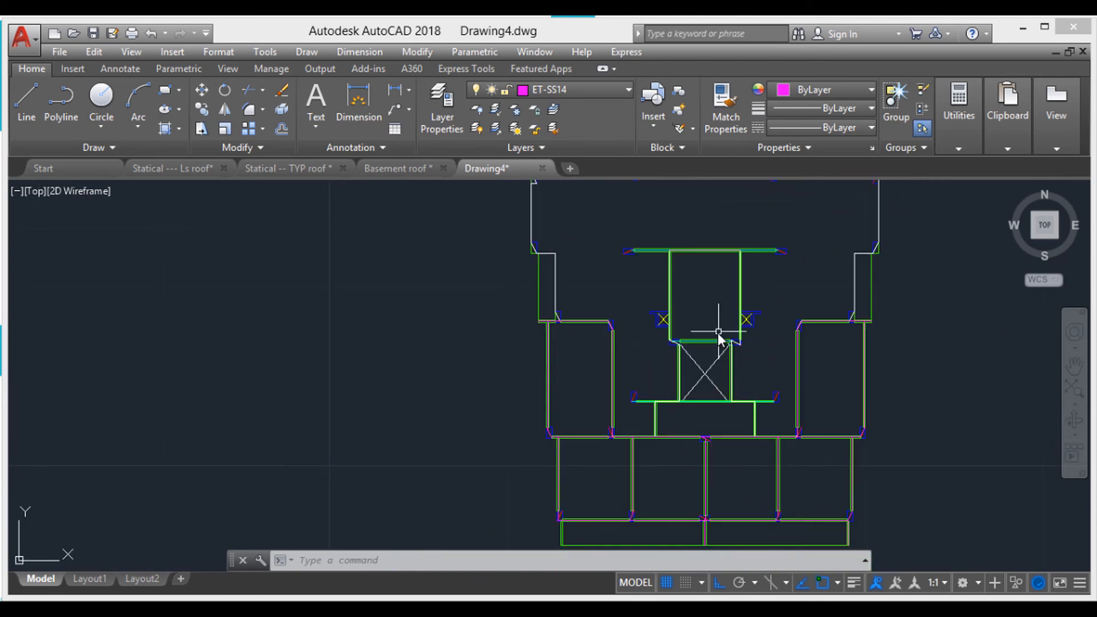
- Make ET-LL the current layer
left_click(582, 92)
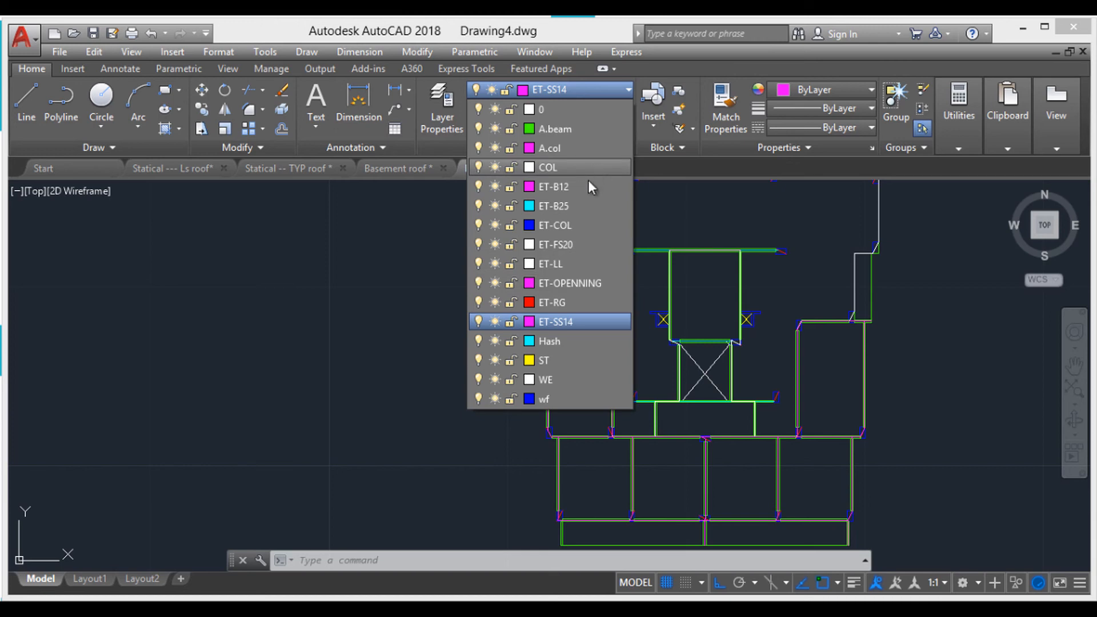
left_click(554, 263)
mouse_move(766, 284)
middle_mouse_down()
mouse_move(673, 343)
mouse_move(786, 396)
middle_mouse_up()
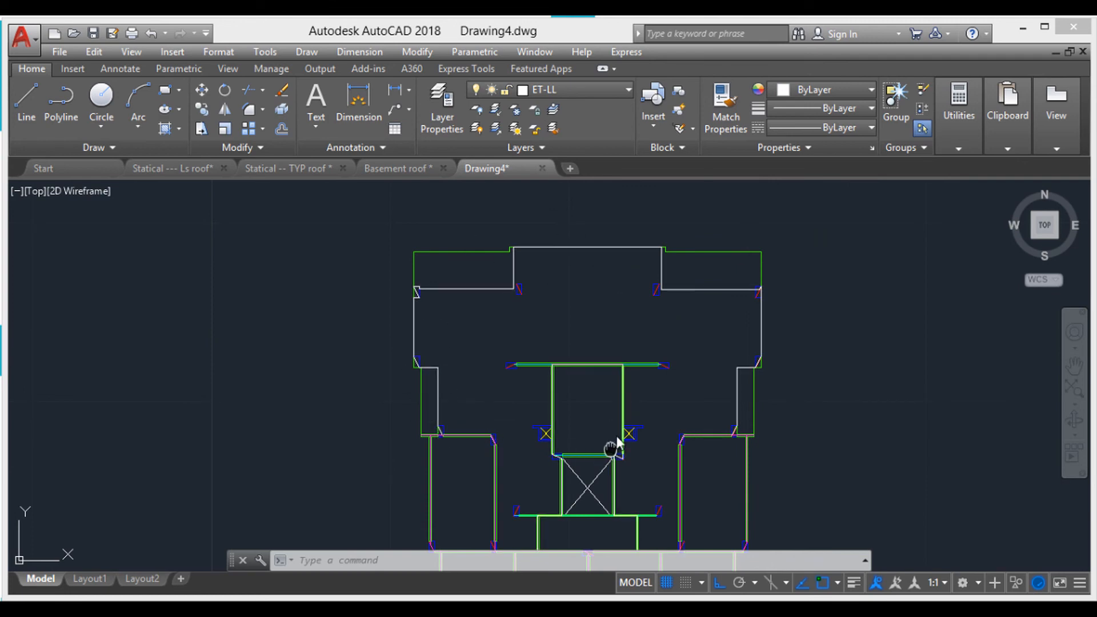
middle_click_drag(628, 413, 645, 366)
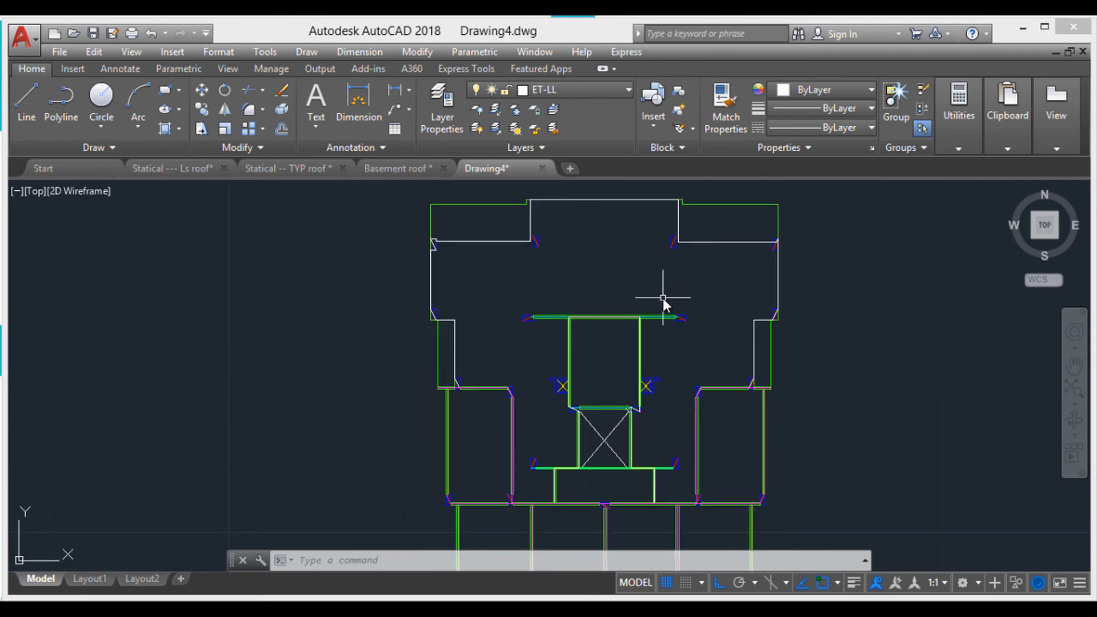
- Start a polyline at the foot of the right column's diagonal and follow the beam centreline right to the beam's outer end
type("pl")
key("Return")
scroll(759, 392, "up", 6)
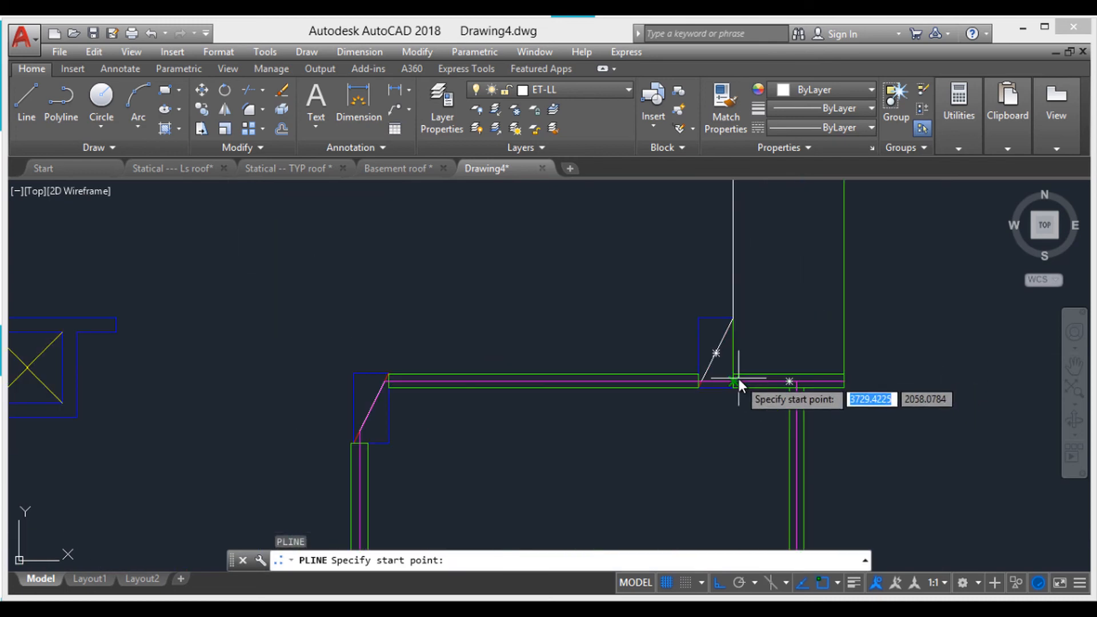
scroll(703, 385, "up", 4)
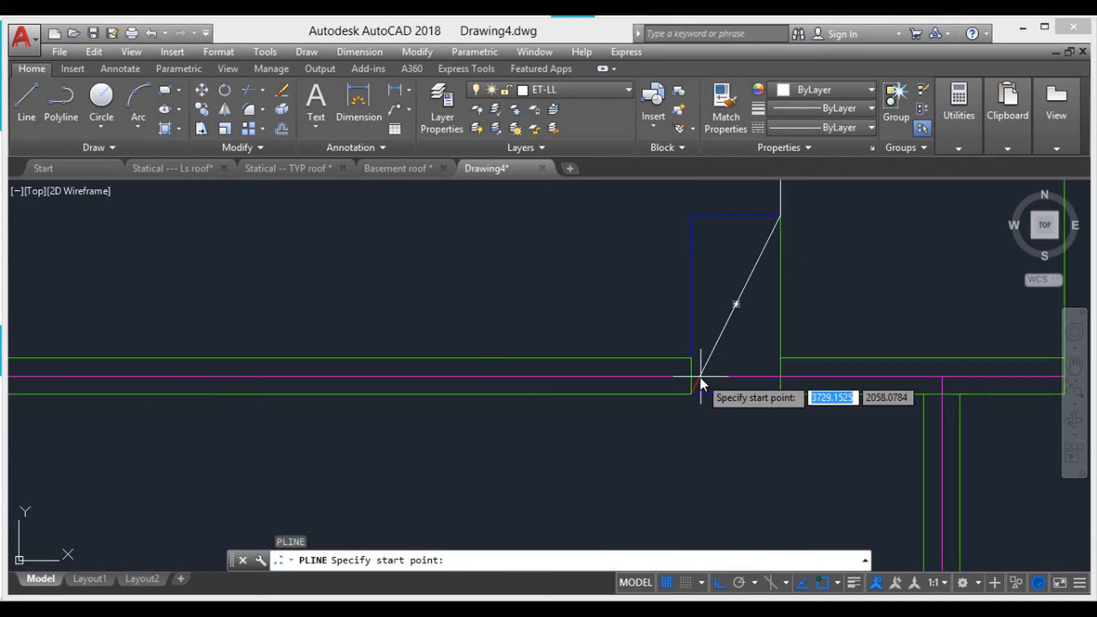
left_click(700, 377)
scroll(814, 355, "down", 4)
middle_click_drag(813, 356, 677, 378)
scroll(774, 378, "up", 6)
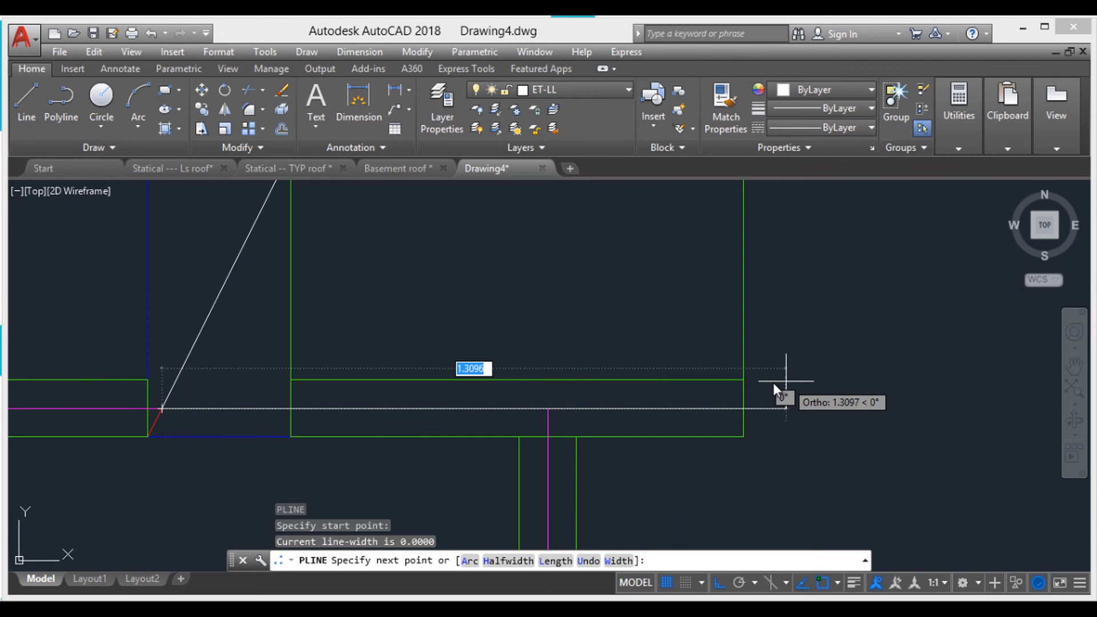
left_click(746, 408)
- Bring the outline up the outer green edge to the slab edge above and left along it to the slab's inner corner
scroll(760, 318, "down", 6)
middle_click_drag(762, 337, 758, 527)
middle_click_drag(760, 319, 754, 503)
middle_click_drag(761, 363, 759, 394)
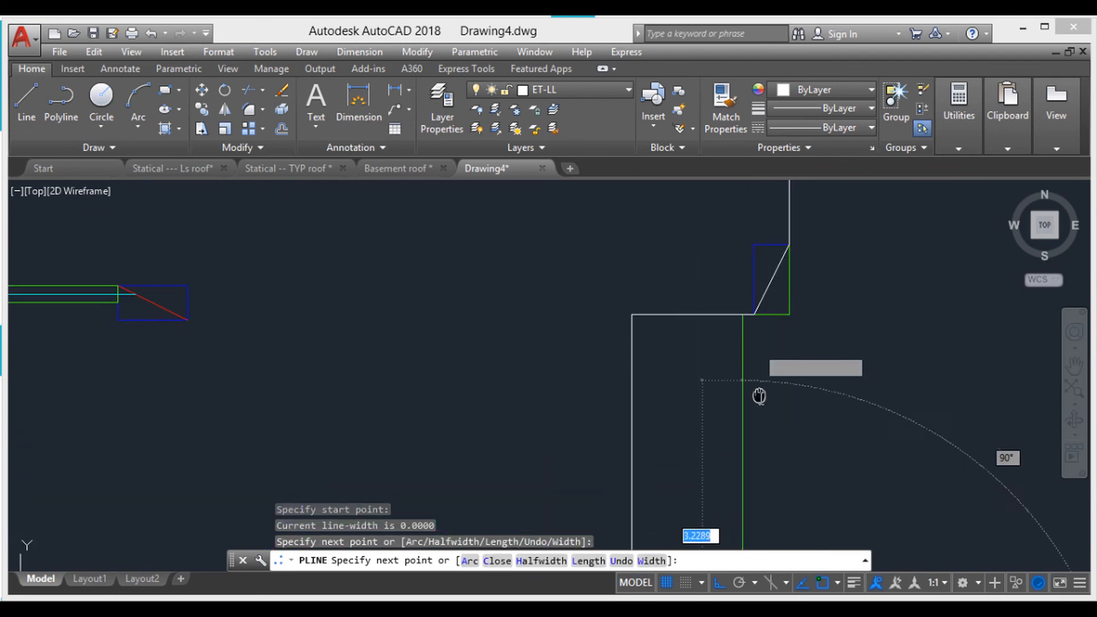
scroll(739, 315, "up", 2)
left_click(741, 314)
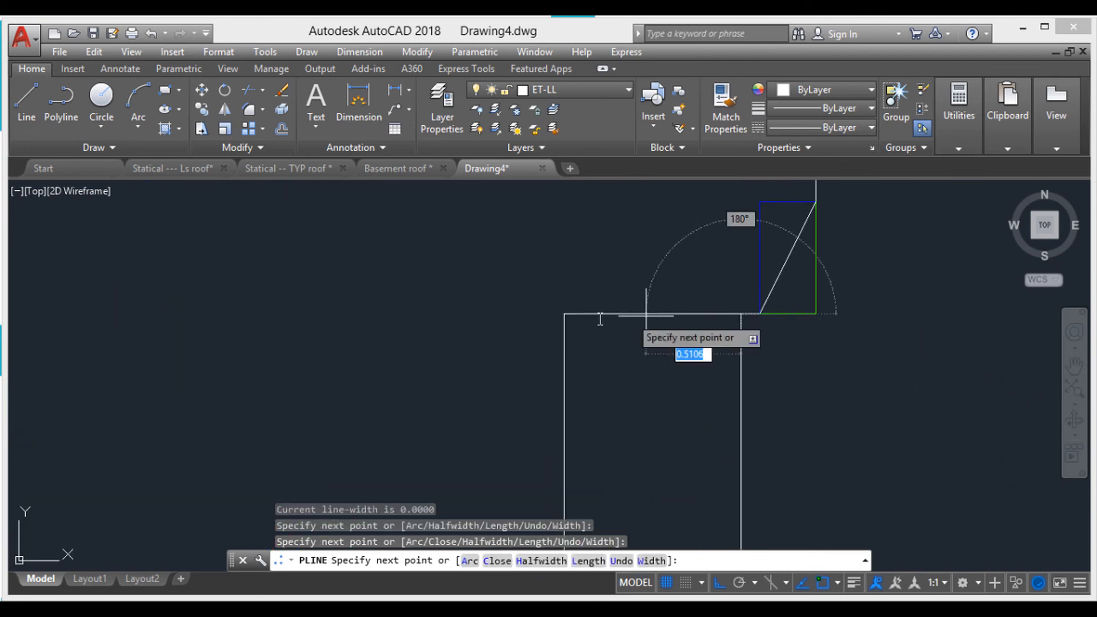
left_click(564, 313)
- Trace the outline down the slab edge and the column's diagonal back to its start point, ending the polyline
scroll(596, 404, "down", 4)
middle_click_drag(597, 535, 670, 281)
scroll(652, 383, "up", 4)
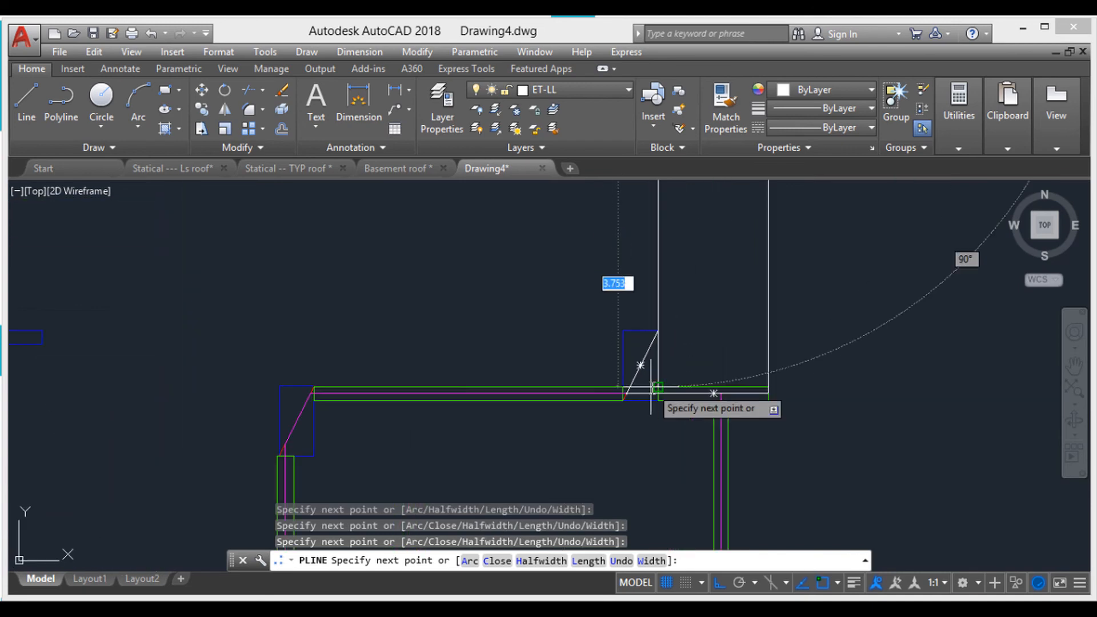
left_click(663, 298)
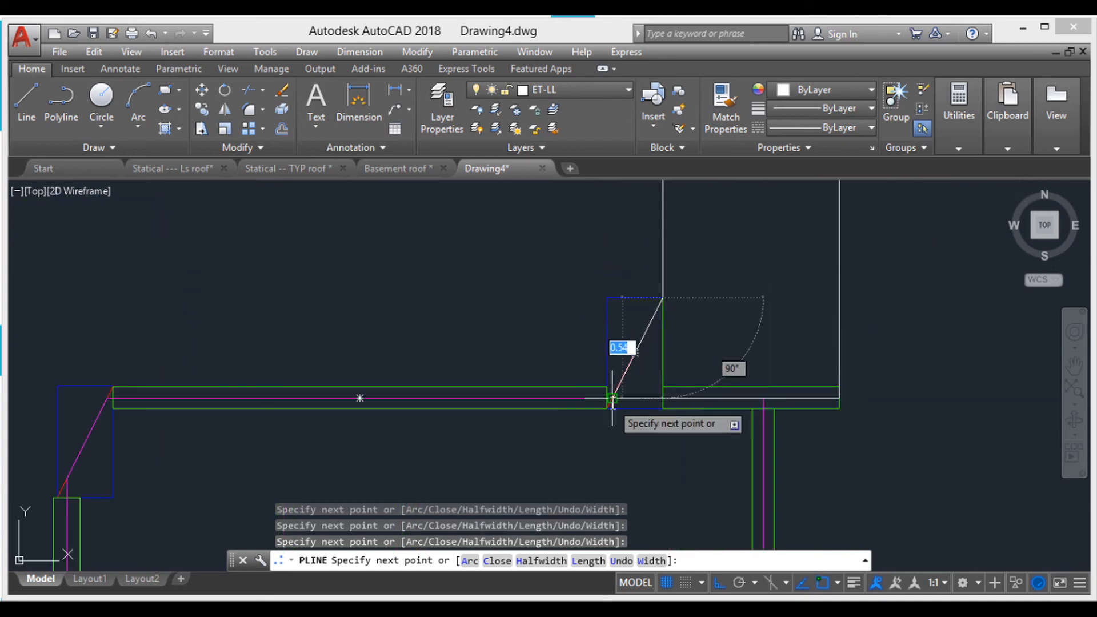
scroll(612, 402, "up", 6)
left_click(613, 389)
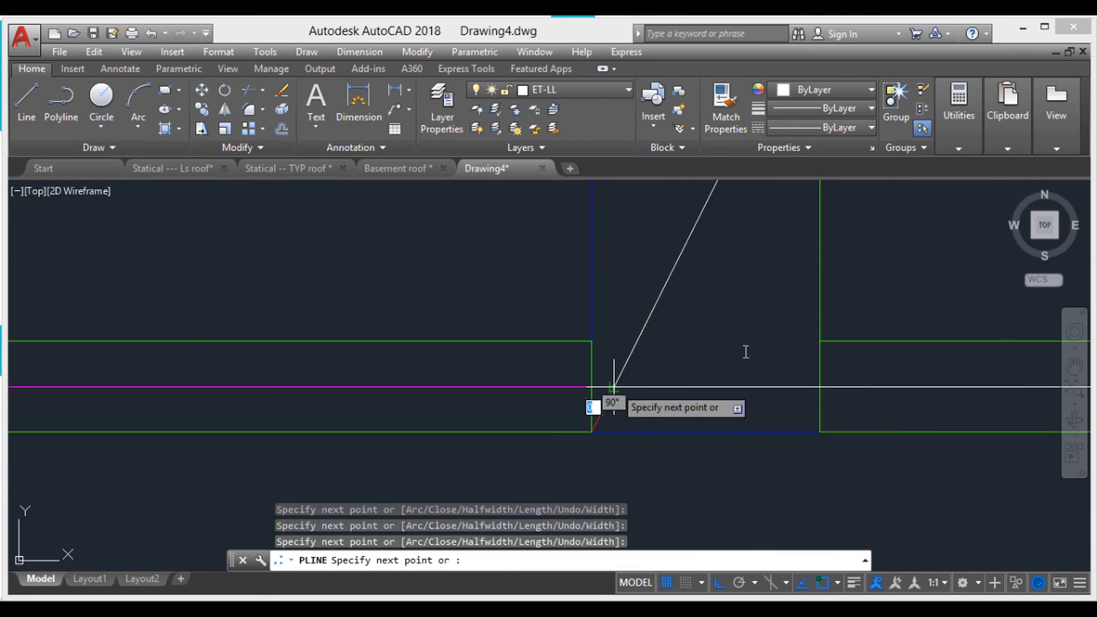
key("Escape")
key("Escape")
scroll(796, 326, "down", 4)
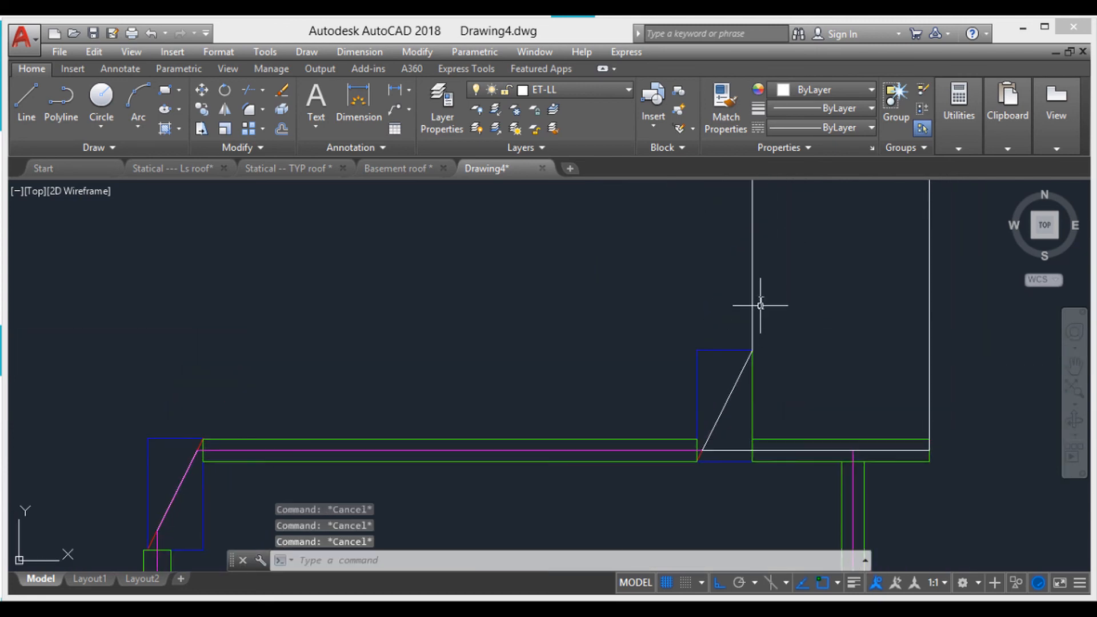
- Select the new narrow right-side outline to check its extent, and clear the selection
left_click(753, 297)
scroll(789, 343, "down", 4)
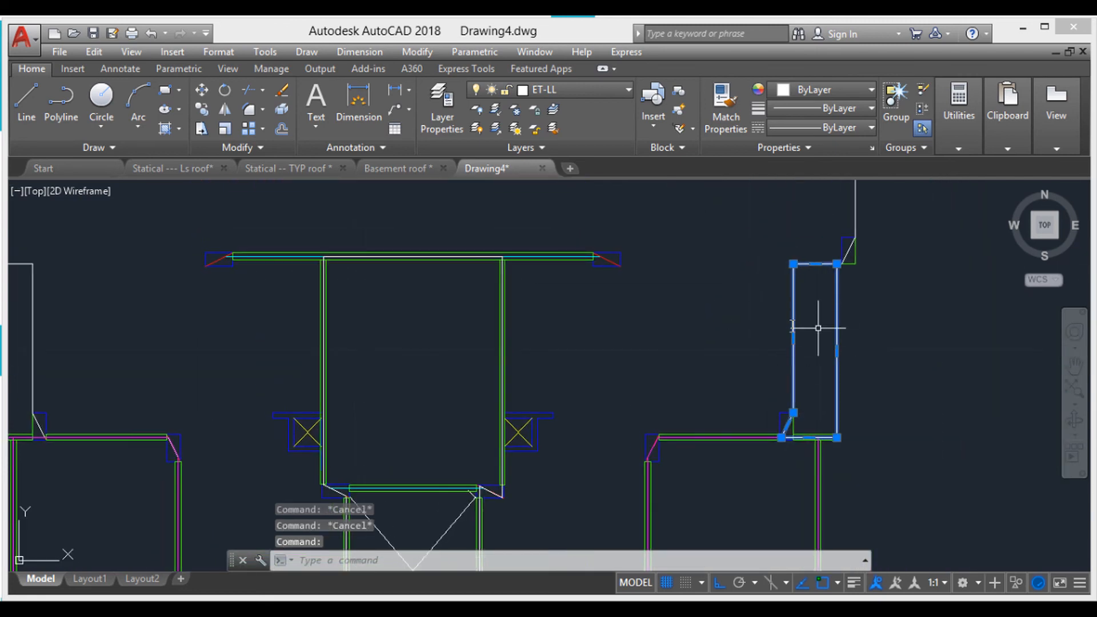
scroll(801, 342, "down", 3)
middle_click_drag(784, 240, 851, 348)
key("Escape")
key("Escape")
key("Escape")
middle_click_drag(806, 320, 805, 376)
- Start a polyline at the main slab's top-right corner and bring it down the slab edge to the inner corner below
type("L")
key("Return")
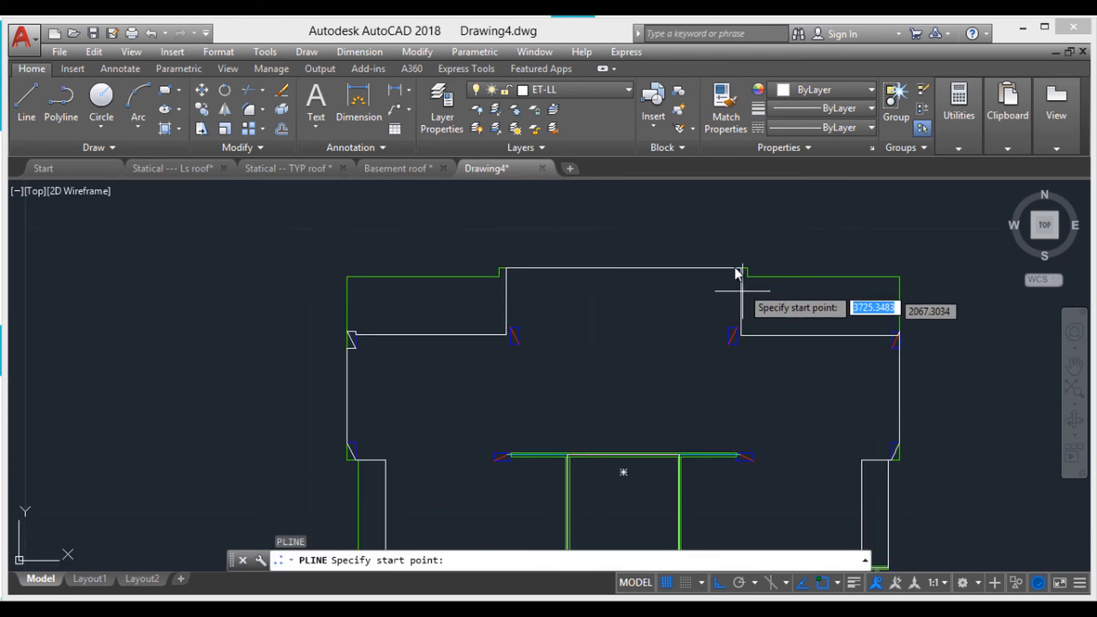
scroll(742, 274, "up", 3)
left_click(751, 283)
scroll(774, 441, "up", 2)
middle_click_drag(774, 441, 575, 389)
left_click(647, 391)
- Follow the slab edge right to the outer column's diagonal and trace the diagonal up to the column's outer corner
scroll(731, 391, "down", 4)
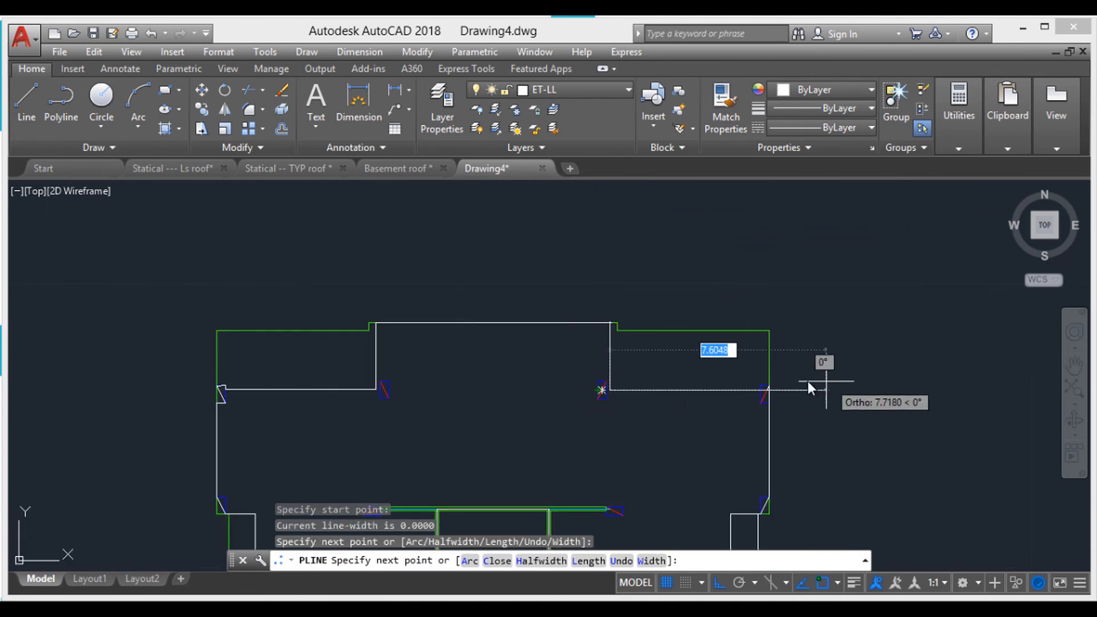
scroll(807, 383, "up", 4)
scroll(657, 412, "up", 4)
scroll(657, 413, "up", 2)
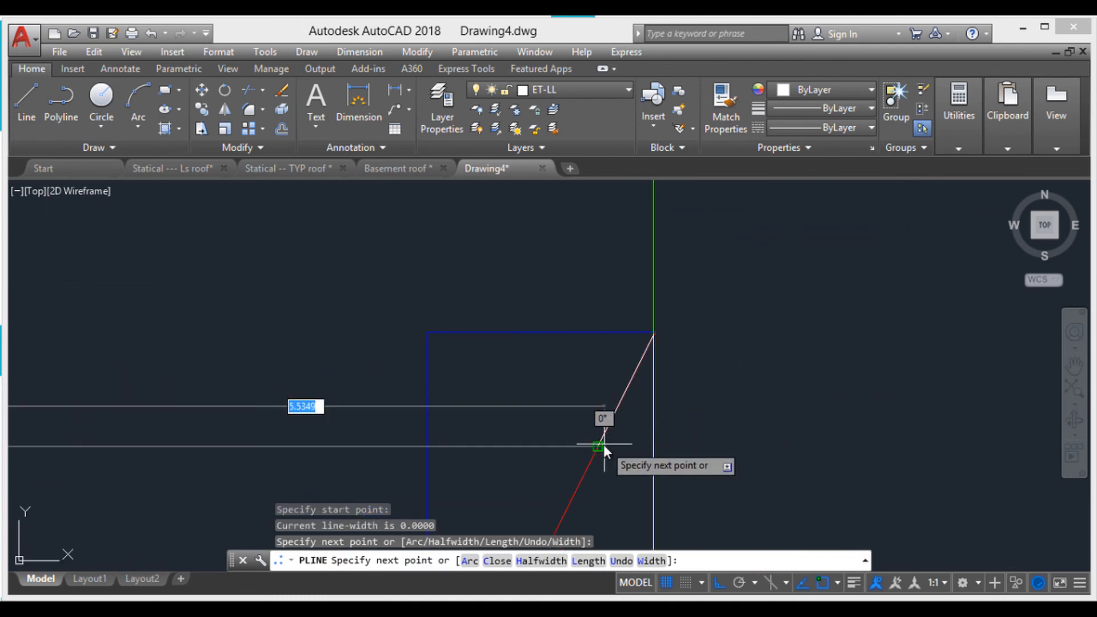
left_click(619, 434)
left_click(654, 331)
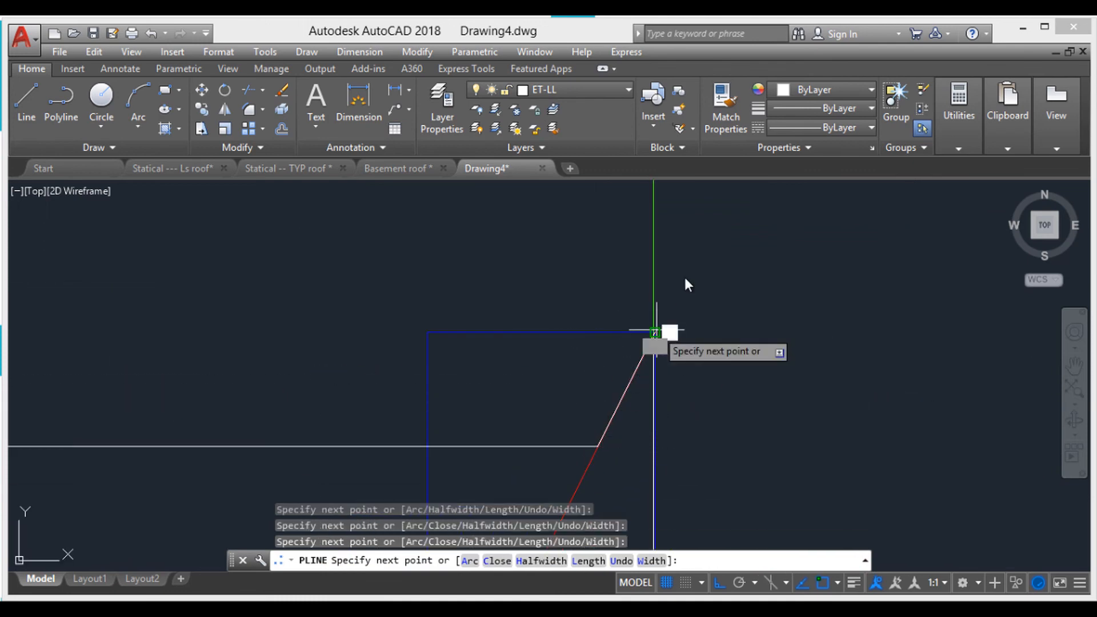
- Bring the outline up the outer green edge to the upper-right corner of the area
scroll(685, 276, "down", 5)
middle_click_drag(684, 277, 704, 491)
middle_click_drag(692, 321, 704, 490)
middle_click_drag(721, 307, 756, 498)
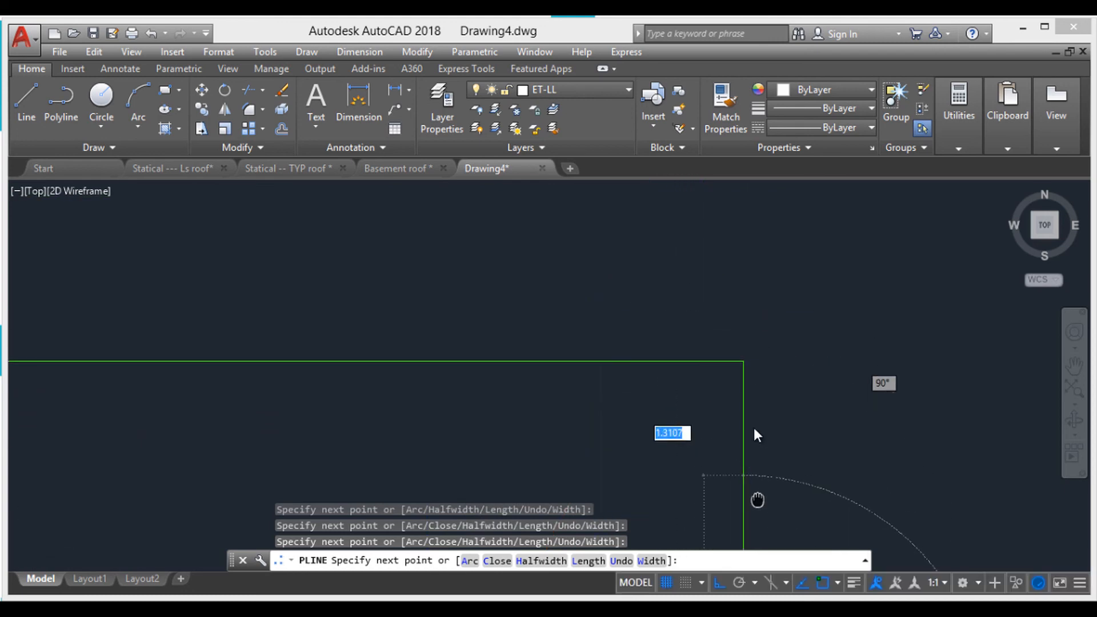
left_click(742, 363)
- Run the outline left along the upper edge, up the small notch and back to the main slab's top-right corner
scroll(692, 385, "down", 3)
middle_click_drag(712, 384, 942, 352)
middle_click_drag(295, 343, 440, 342)
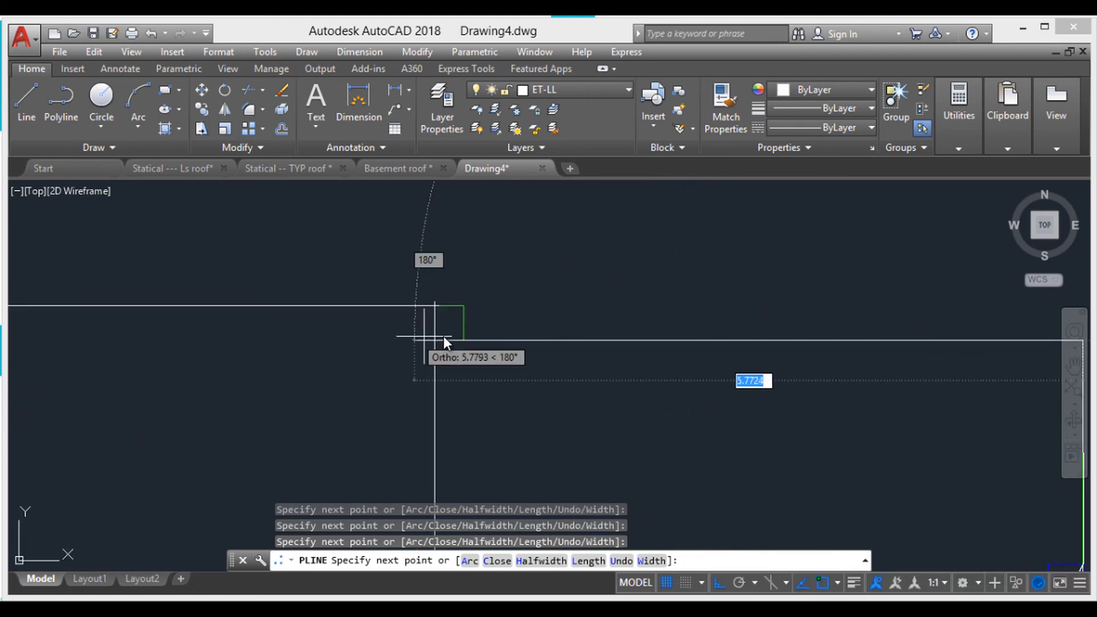
scroll(445, 337, "up", 4)
left_click(500, 346)
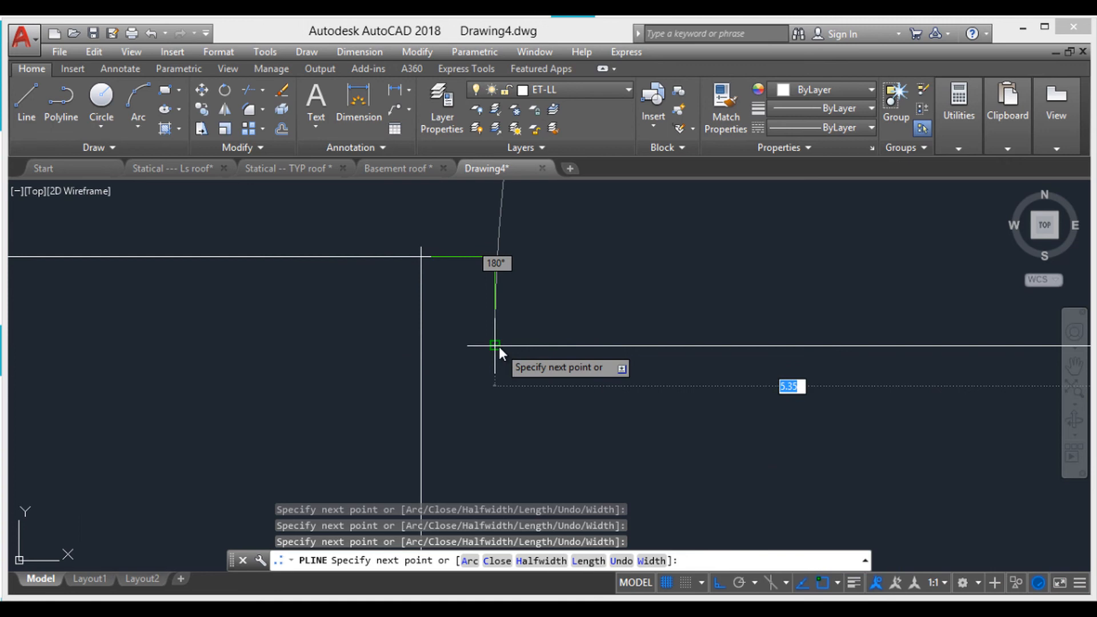
left_click(495, 258)
left_click(421, 258)
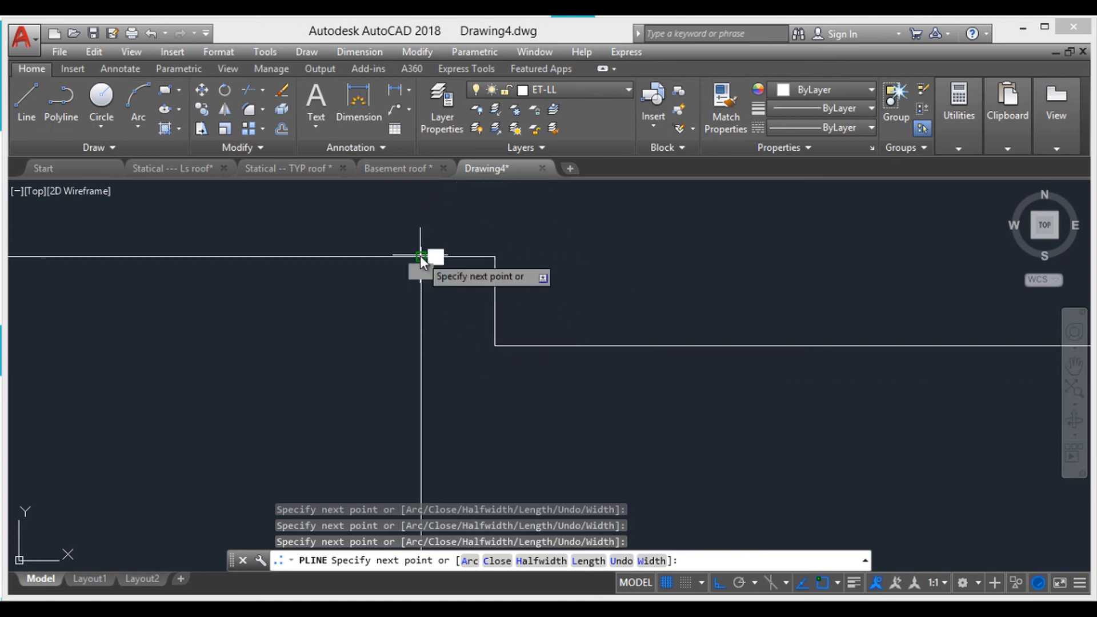
- End the polyline, select the new upper-right outline to check it, and clear the selection
key("Escape")
key("Escape")
left_click(570, 346)
scroll(622, 387, "down", 7)
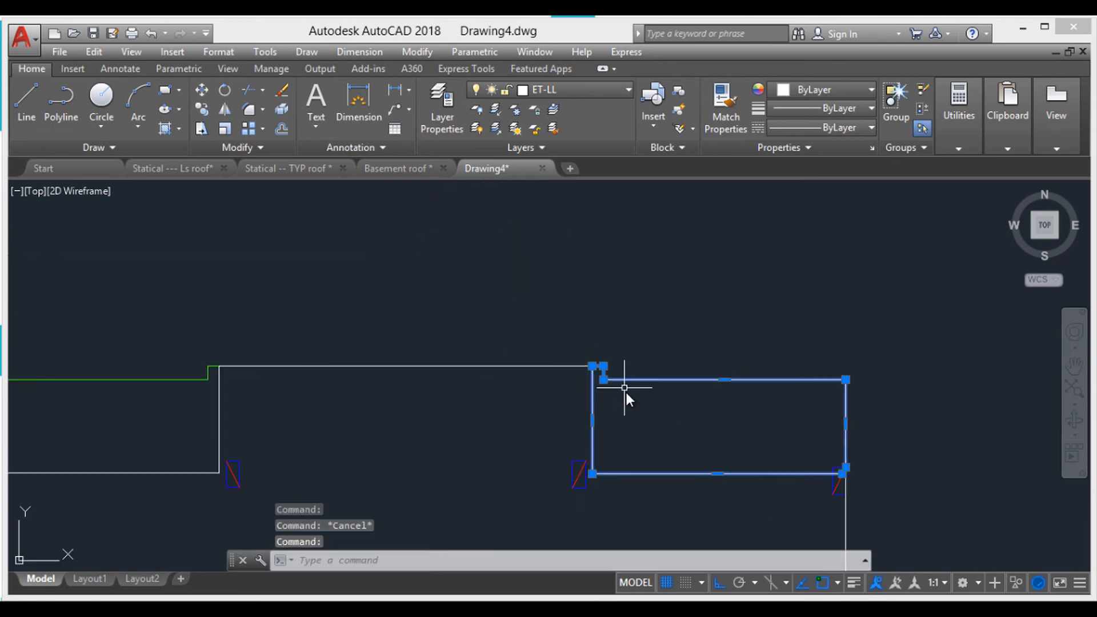
middle_click_drag(625, 388, 781, 285)
middle_click_drag(457, 364, 745, 368)
key("Escape")
- Start a polyline at the main slab's top-left corner and trace the small notch left and down to the upper green edge
type("pl")
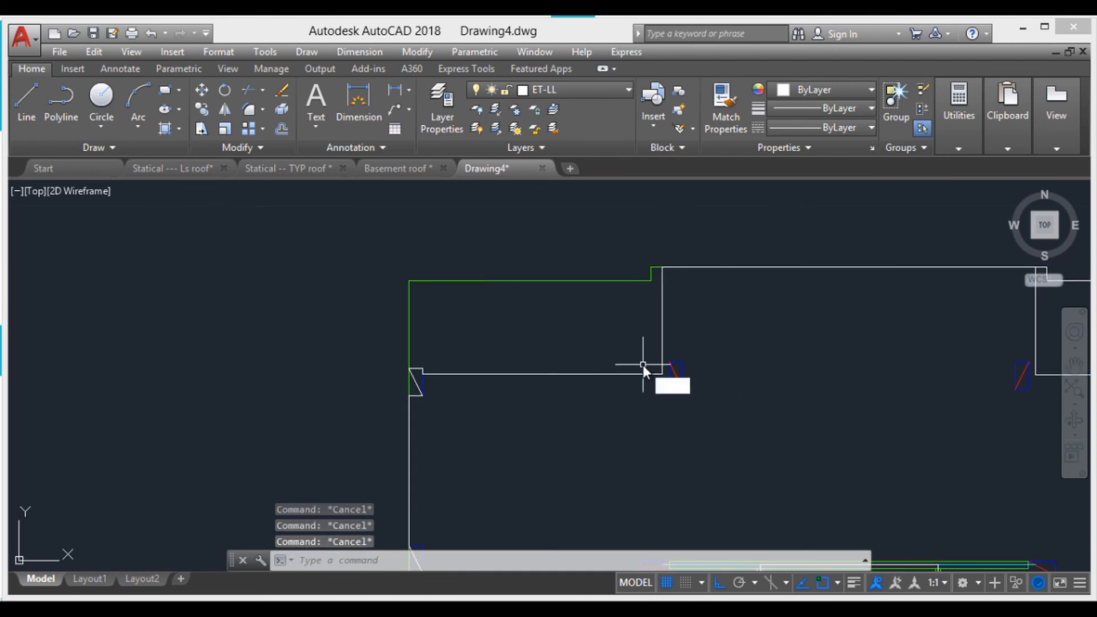
key("Return")
scroll(664, 266, "up", 4)
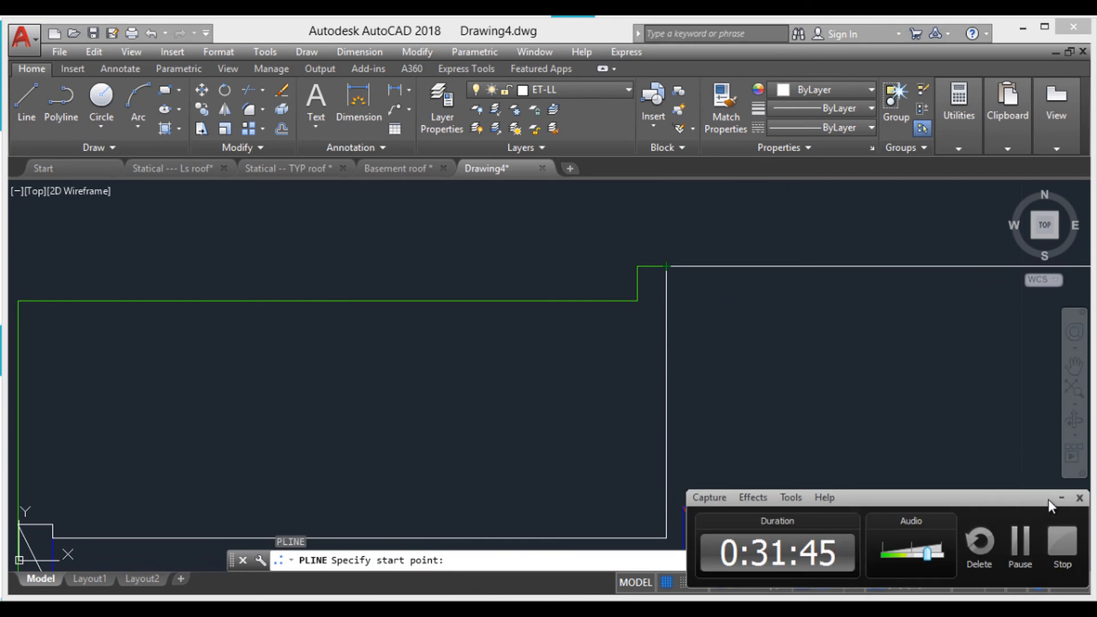
left_click(1061, 497)
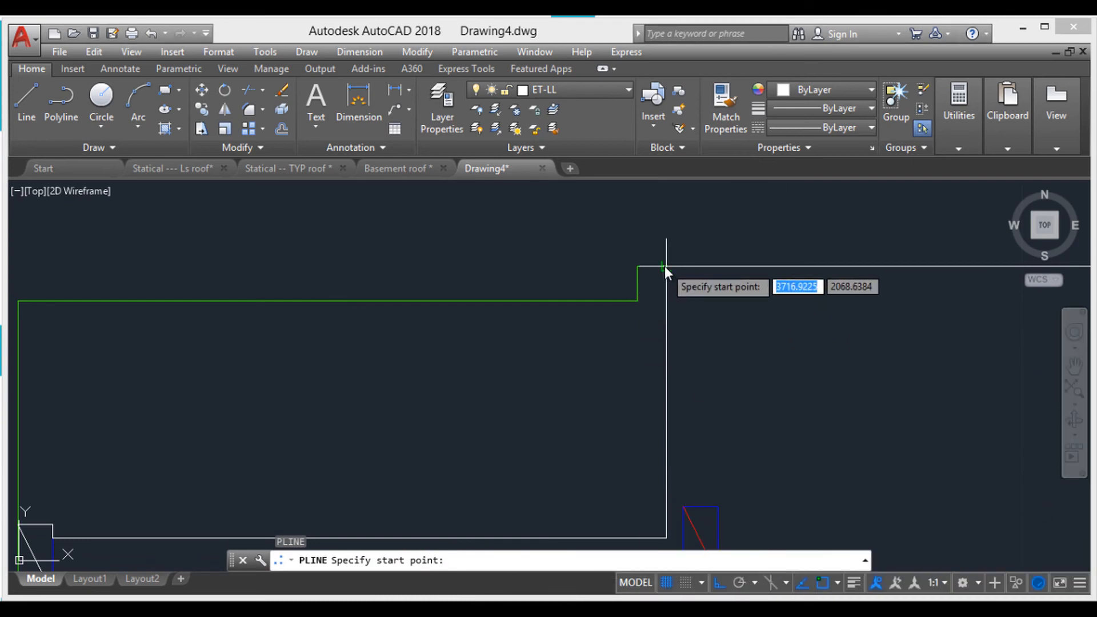
left_click(637, 266)
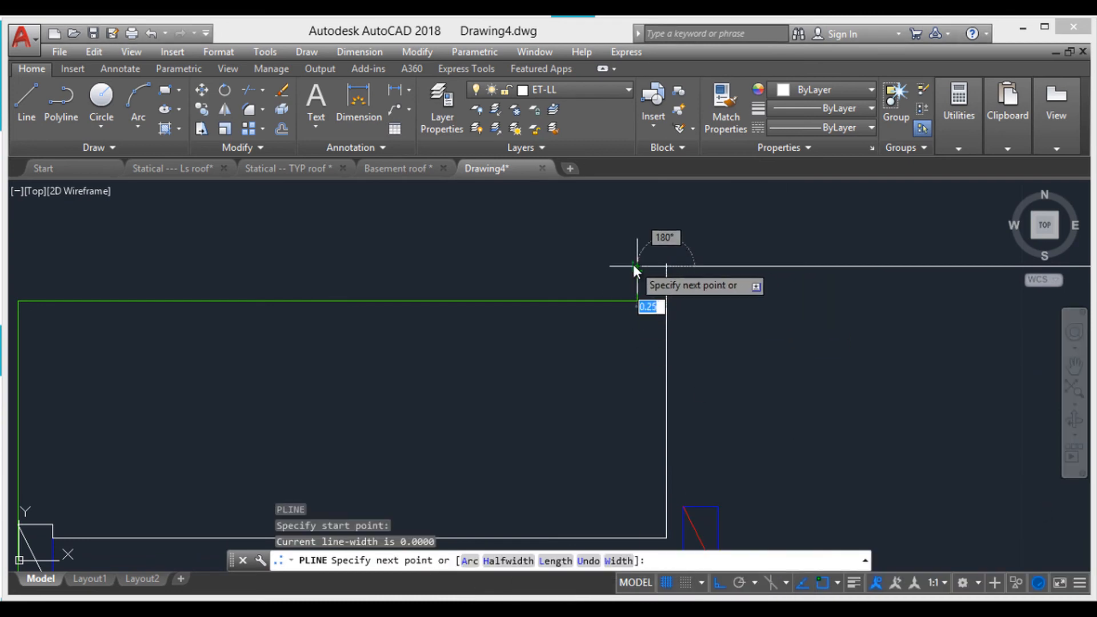
left_click(637, 301)
- Run the polyline left along the upper green edge to the area's upper-left corner and down to the column's top-left corner
scroll(498, 362, "down", 2)
middle_click_drag(498, 362, 698, 343)
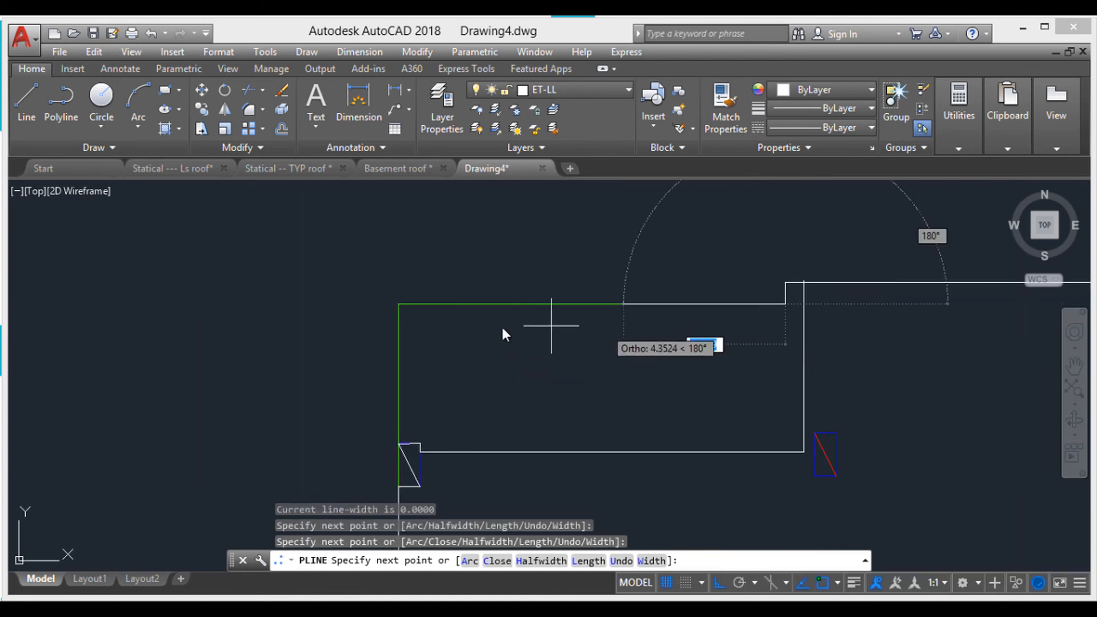
left_click(399, 304)
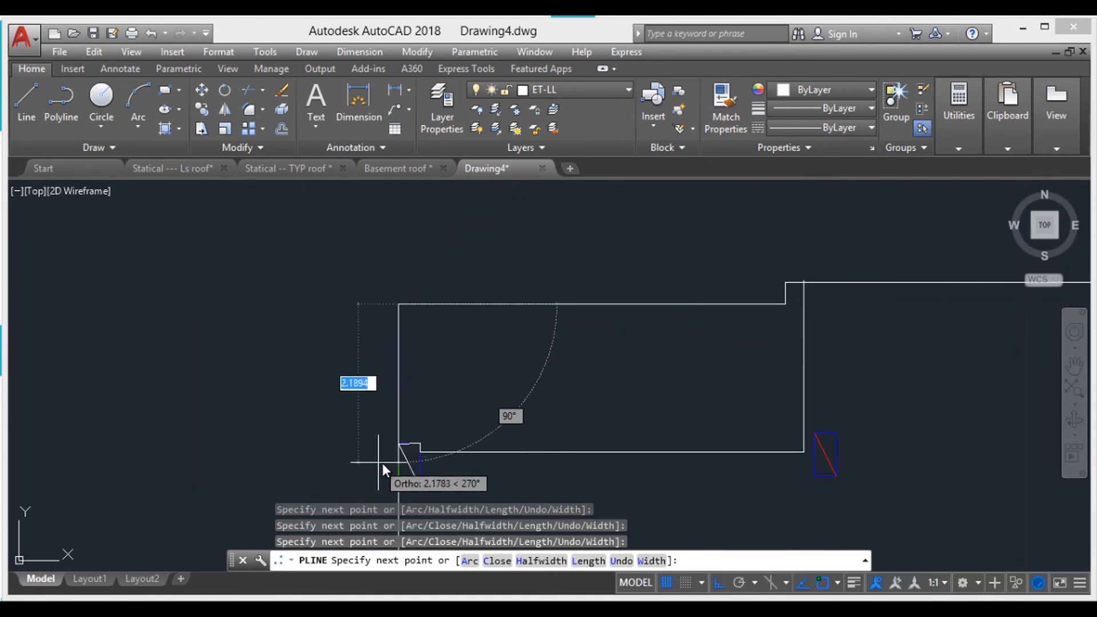
scroll(396, 440, "up", 6)
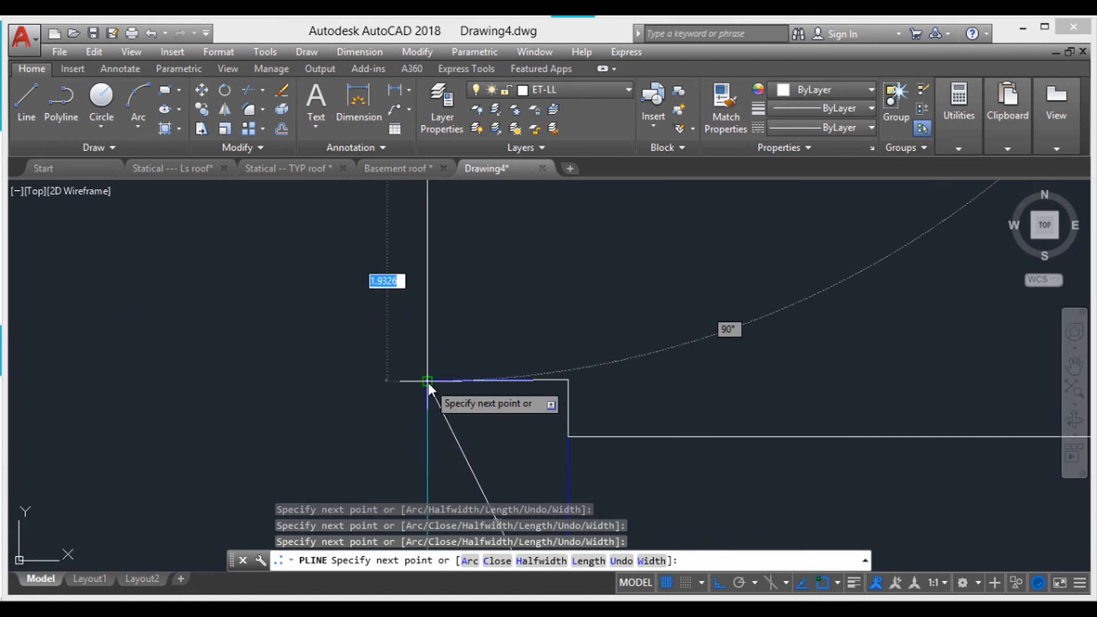
left_click(427, 382)
- Carry the outline down past the column's left side to its lower-right corner
scroll(533, 447, "down", 6)
middle_click_drag(534, 447, 511, 379)
scroll(510, 375, "up", 2)
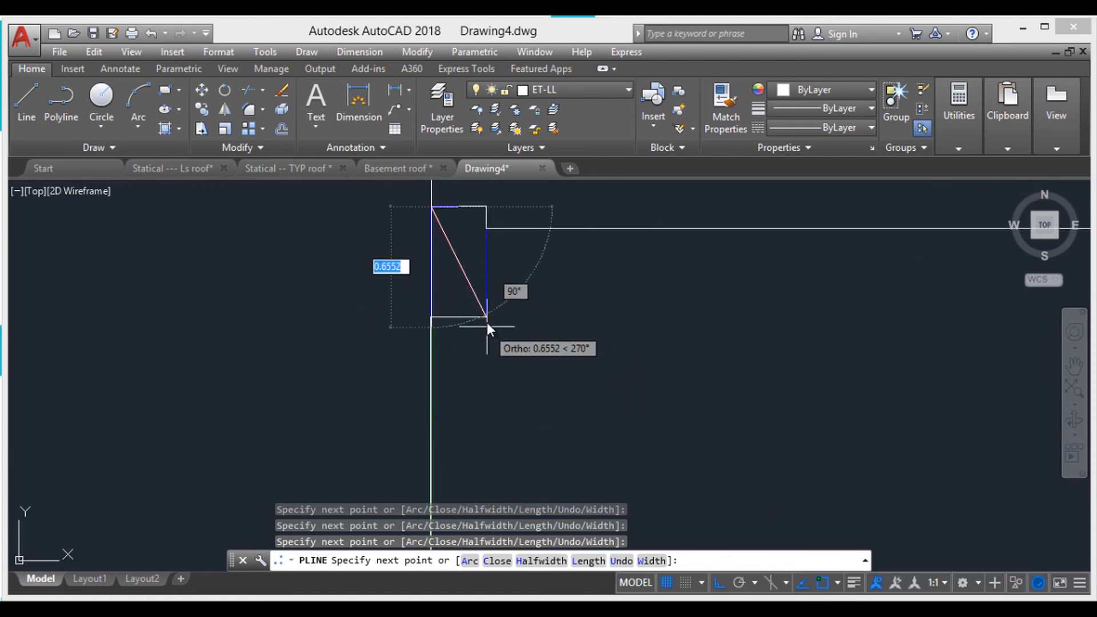
left_click(485, 317)
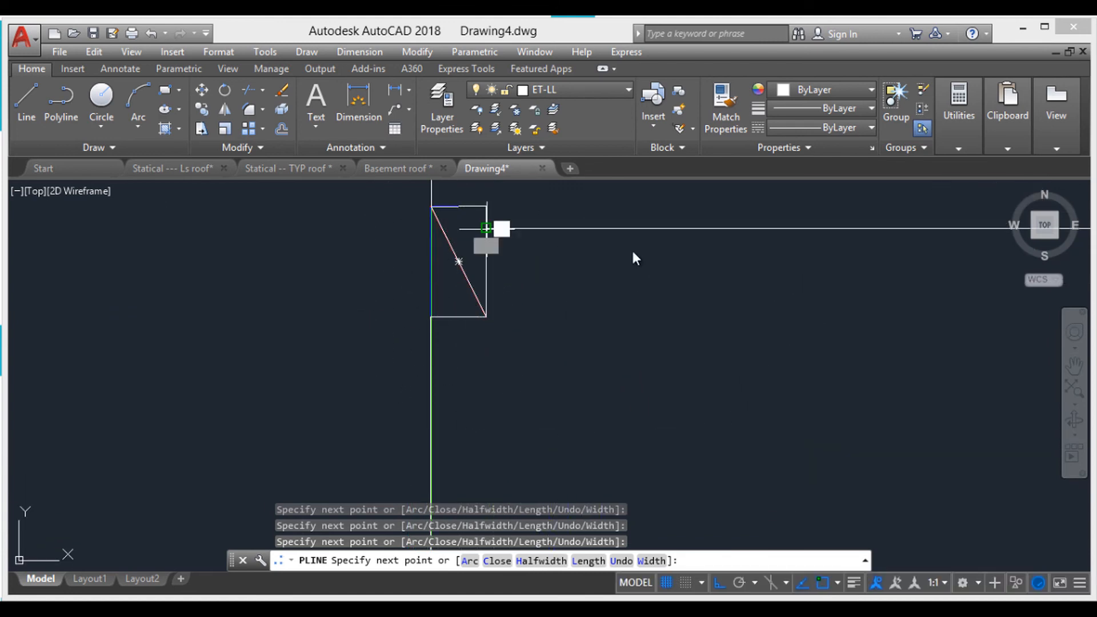
- Run the outline right along the main slab's edge to its inner corner and up to the starting point
scroll(633, 253, "down", 4)
middle_click_drag(633, 256, 482, 348)
middle_click_drag(798, 365, 775, 401)
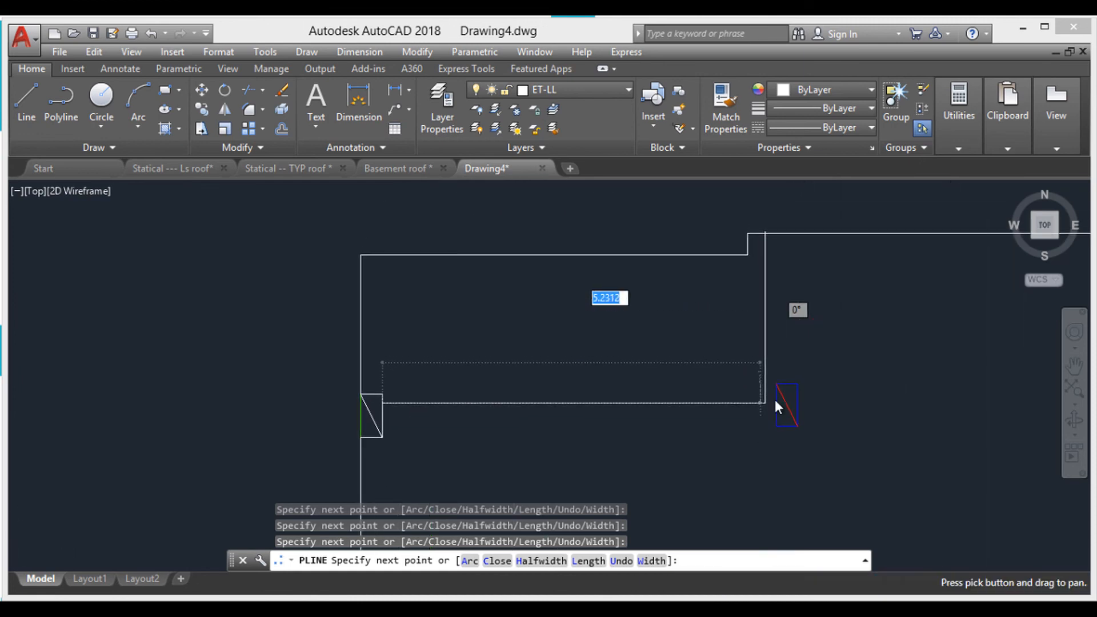
scroll(766, 249, "up", 4)
scroll(763, 286, "down", 6)
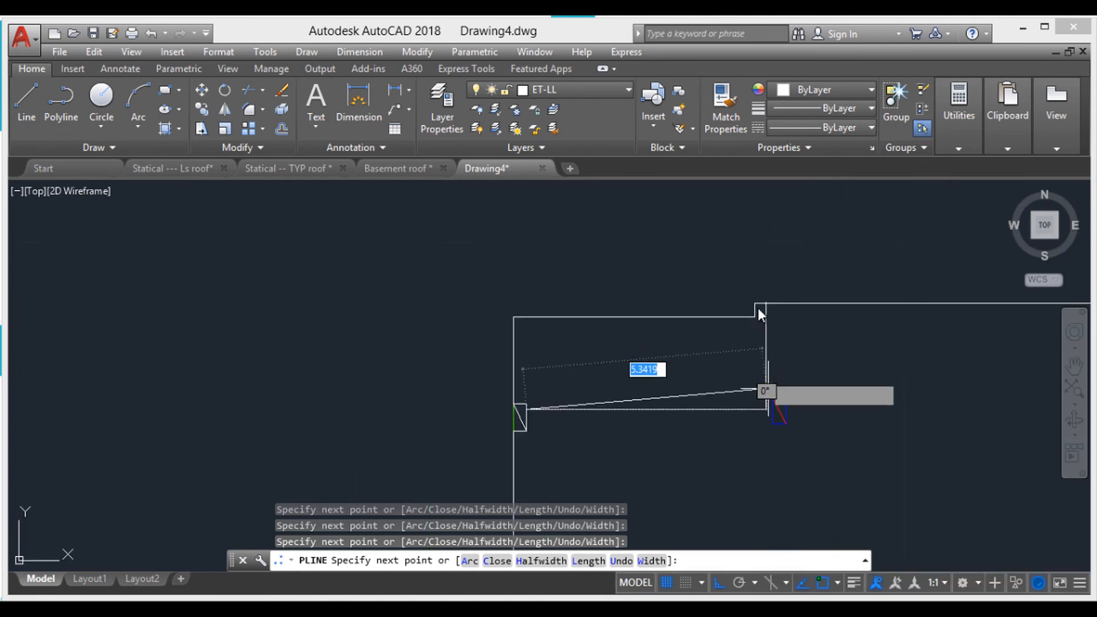
scroll(766, 403, "up", 6)
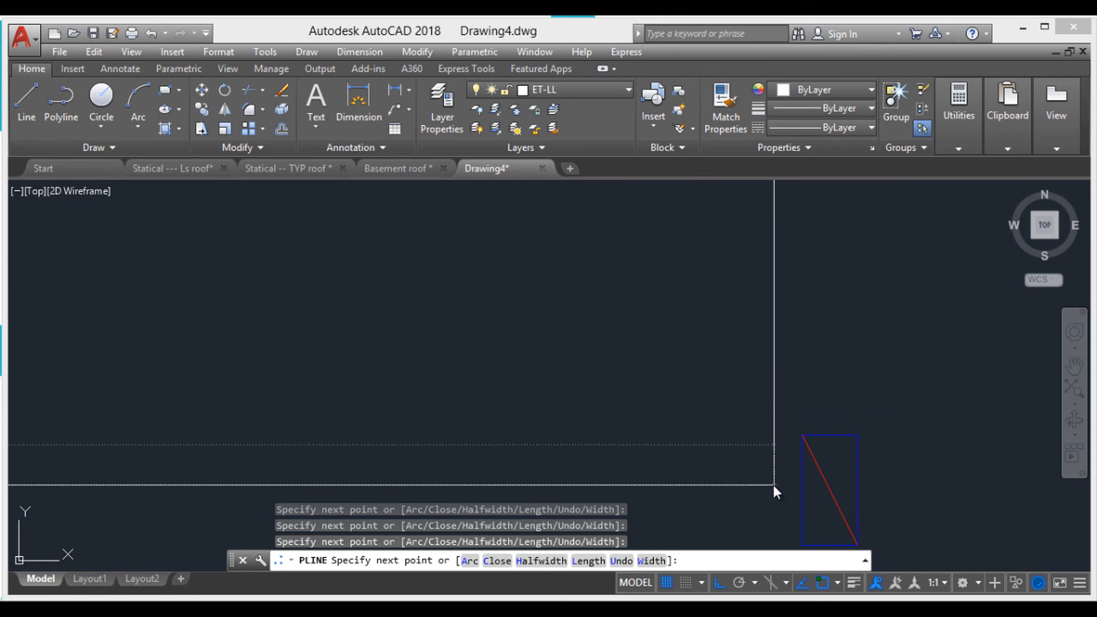
left_click(773, 484)
middle_click_drag(774, 306, 784, 557)
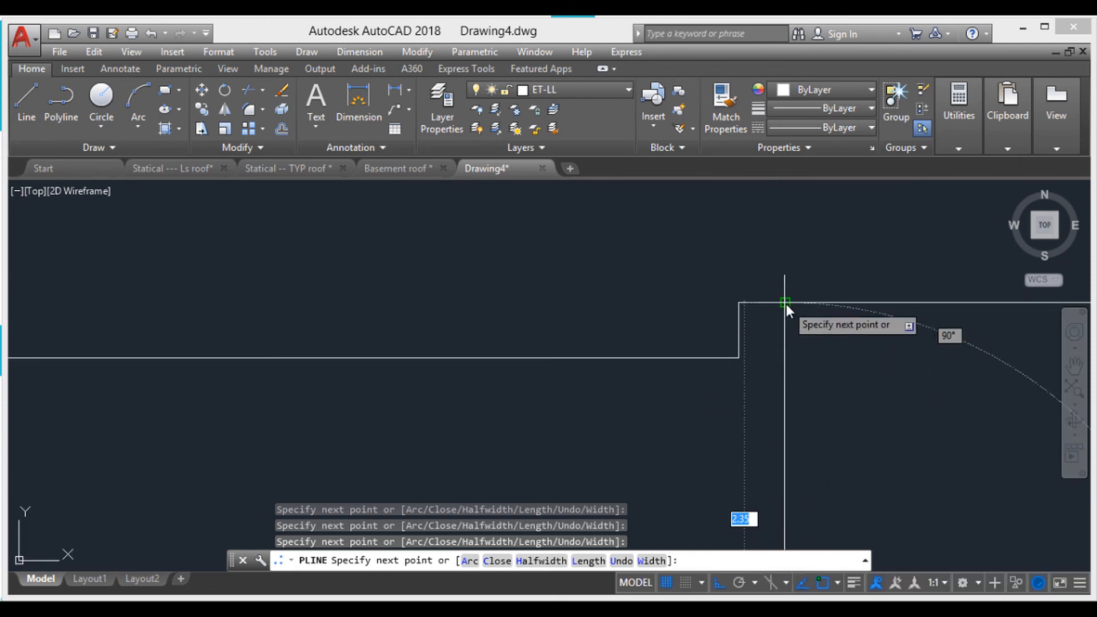
left_click(785, 303)
- End the polyline, select the new upper-left outline to check it, and clear the selection
key("Escape")
key("Escape")
left_click(786, 359)
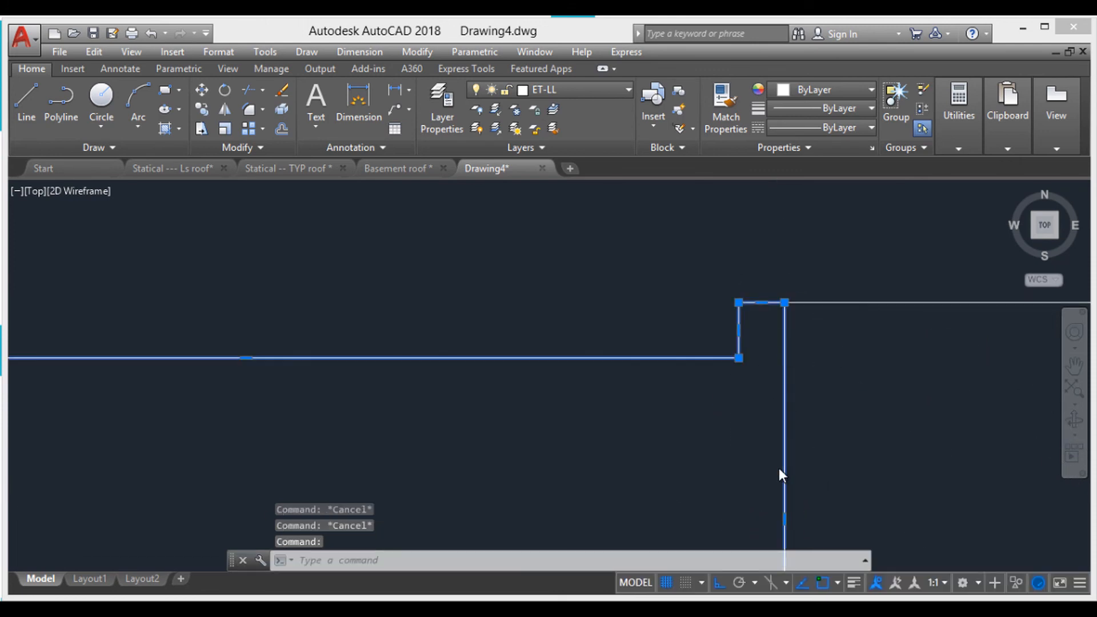
scroll(807, 363, "down", 5)
scroll(788, 503, "down", 2)
middle_click_drag(789, 529, 763, 356)
key("Escape")
key("Escape")
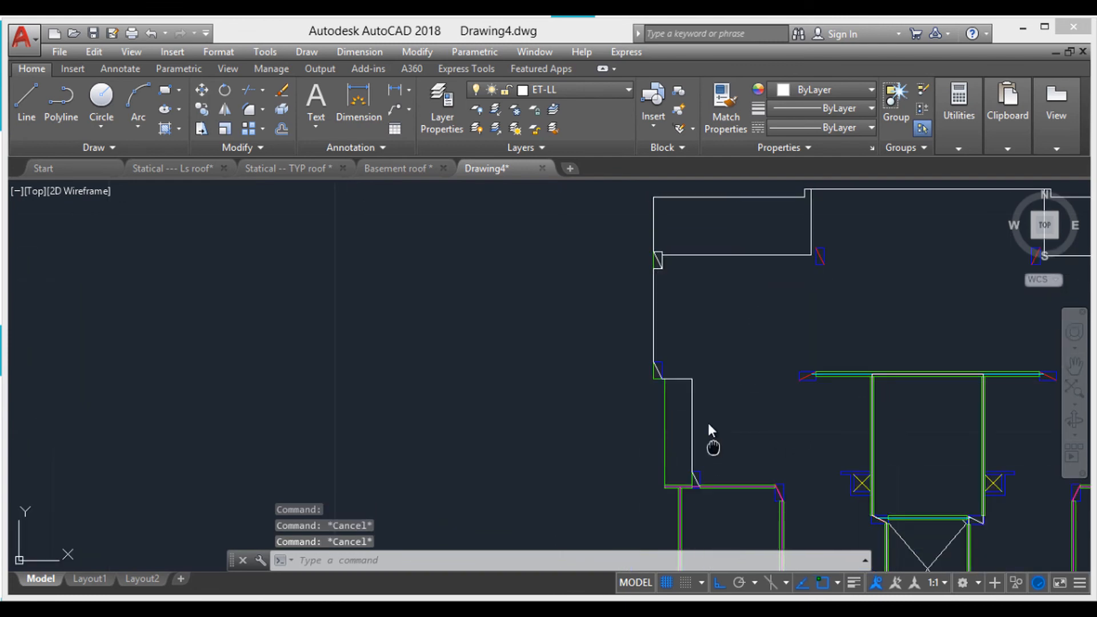
- Start a polyline at the upper-left corner of the narrow left strip and run it right to the main slab's corner
middle_click_drag(710, 448, 696, 372)
key("Escape")
key("Return")
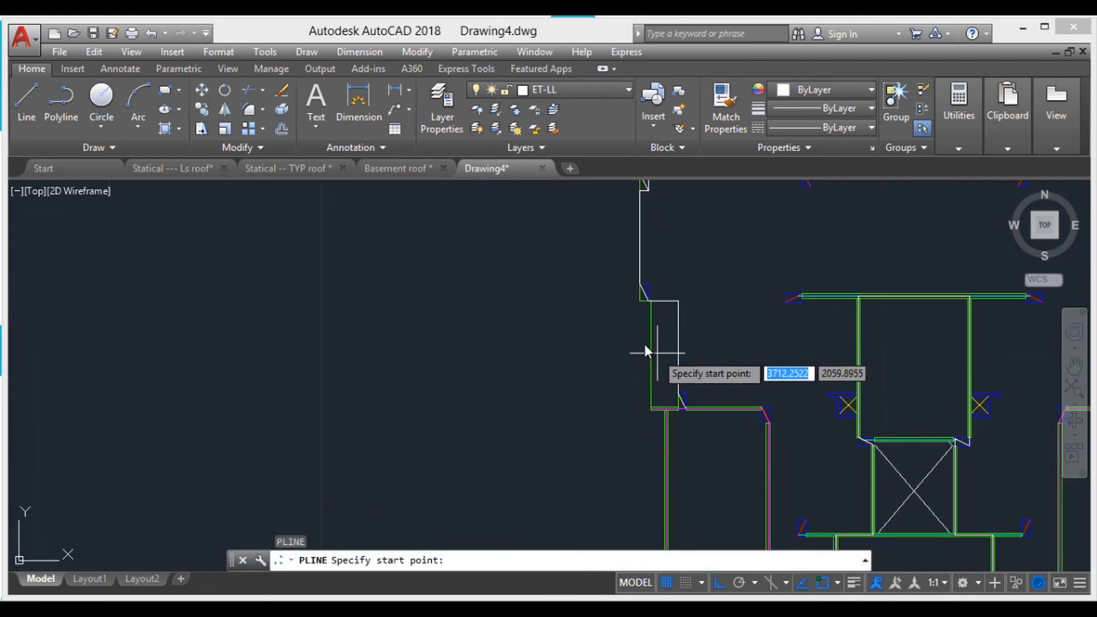
scroll(657, 305, "up", 4)
left_click(634, 275)
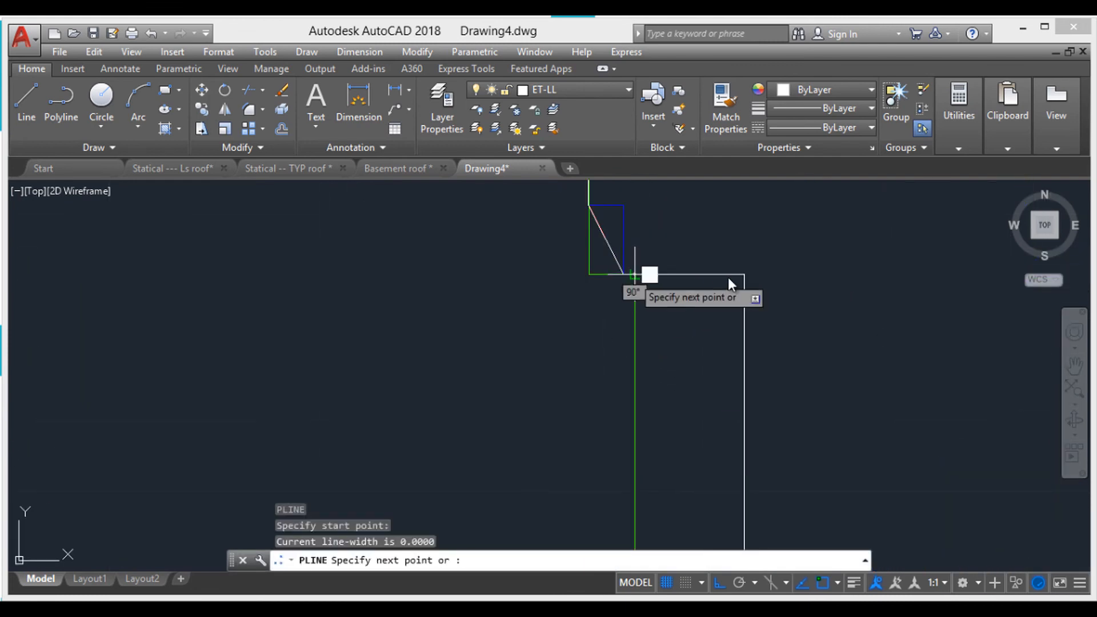
left_click(745, 275)
- Trace the strip down to the magenta beam centreline, left to the outer edge and back up to the start, and end the polyline
middle_click_drag(758, 458, 740, 337)
scroll(739, 394, "up", 2)
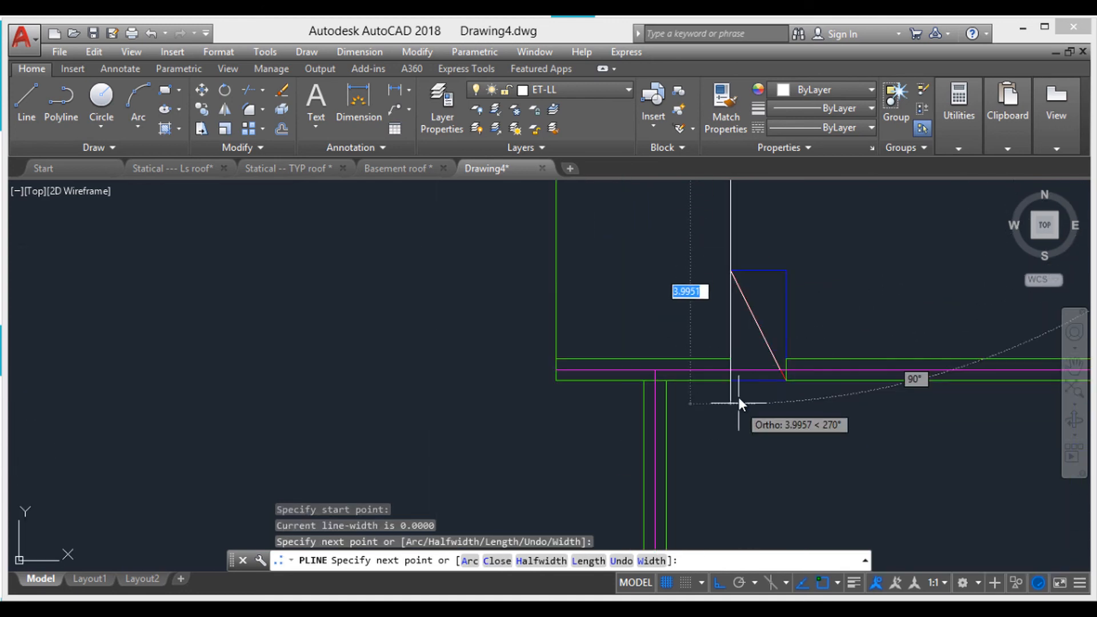
left_click(730, 370)
left_click(557, 370)
middle_click_drag(595, 276, 638, 525)
middle_click_drag(641, 349, 666, 482)
middle_click_drag(661, 331, 666, 421)
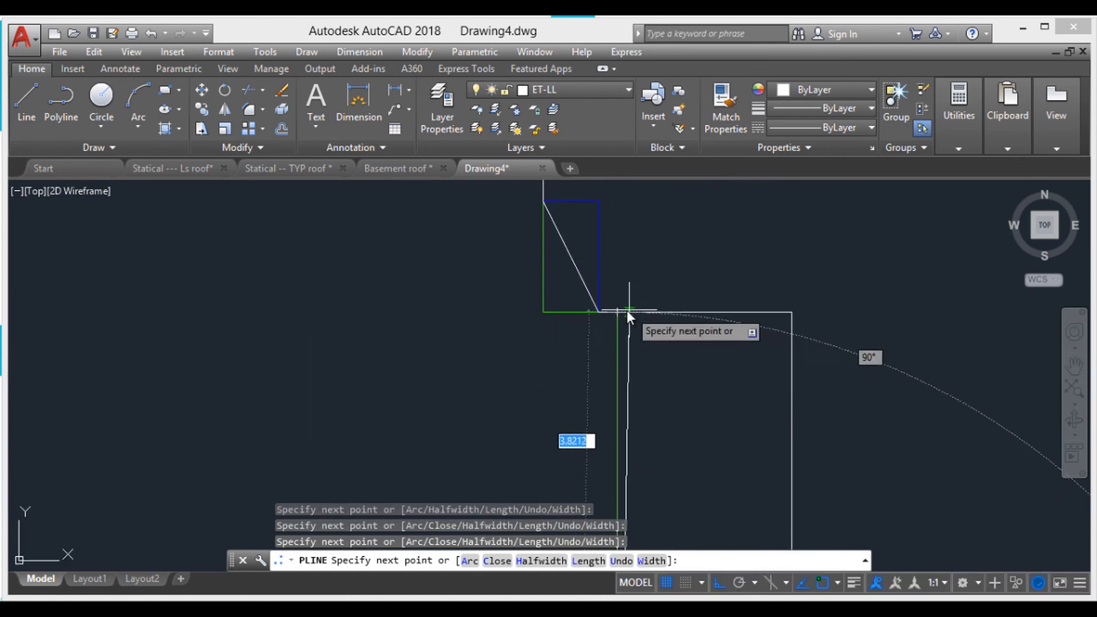
key("Escape")
key("Escape")
- Examine the left strip outline and the whole floor plan to check the outer areas beside the main slab
scroll(730, 372, "down", 2)
scroll(730, 370, "down", 2)
middle_click_drag(719, 293, 712, 251)
middle_click_drag(745, 413, 705, 311)
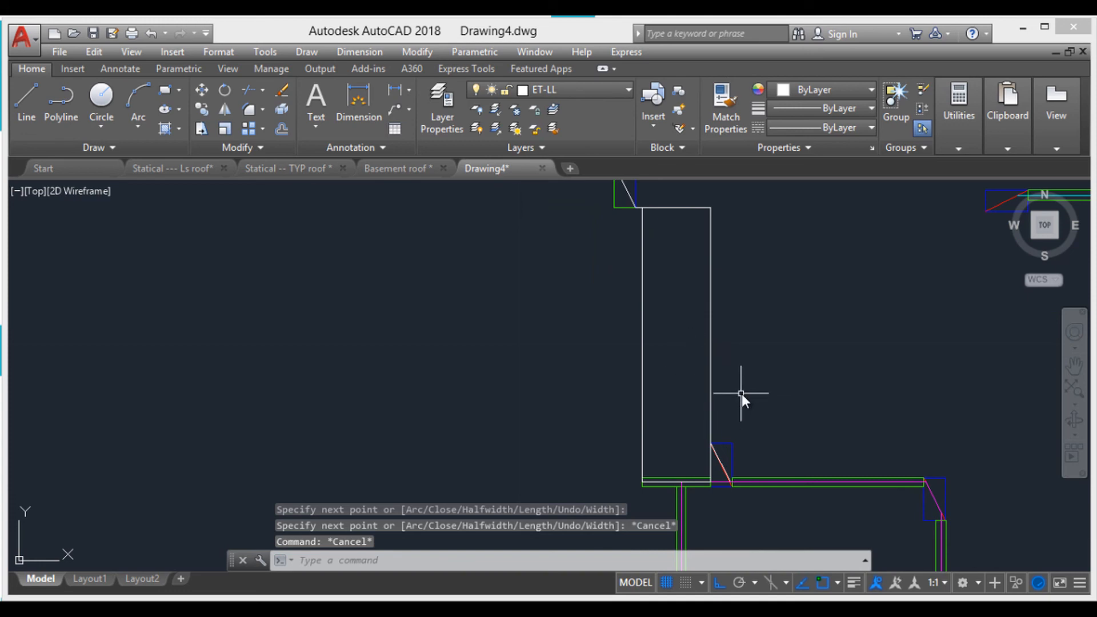
scroll(715, 349, "up", 2)
scroll(737, 371, "down", 4)
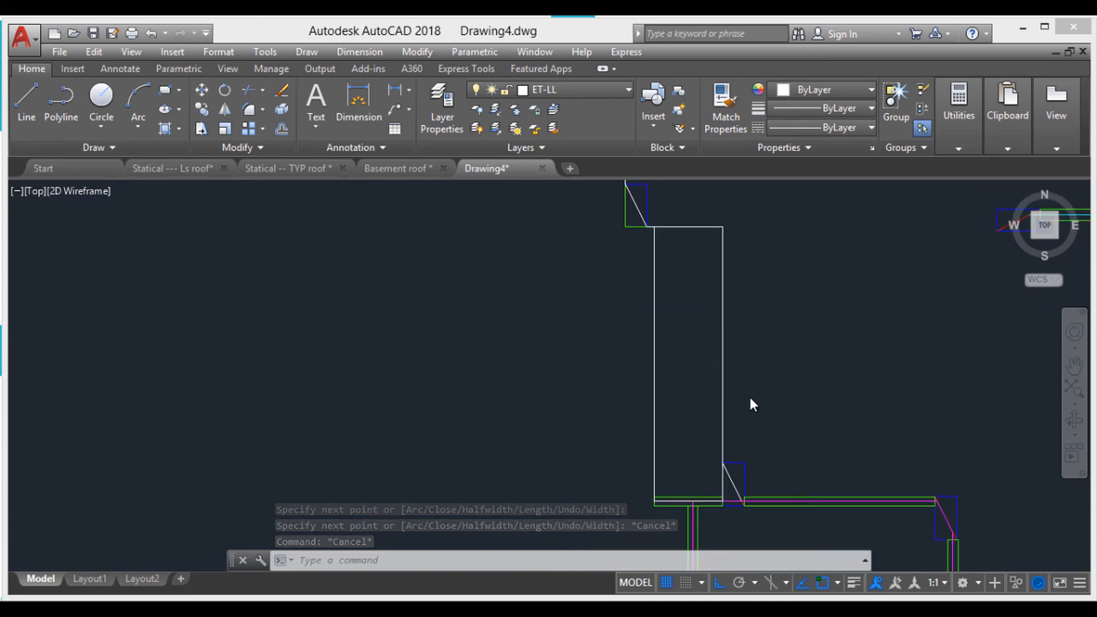
scroll(773, 346, "down", 5)
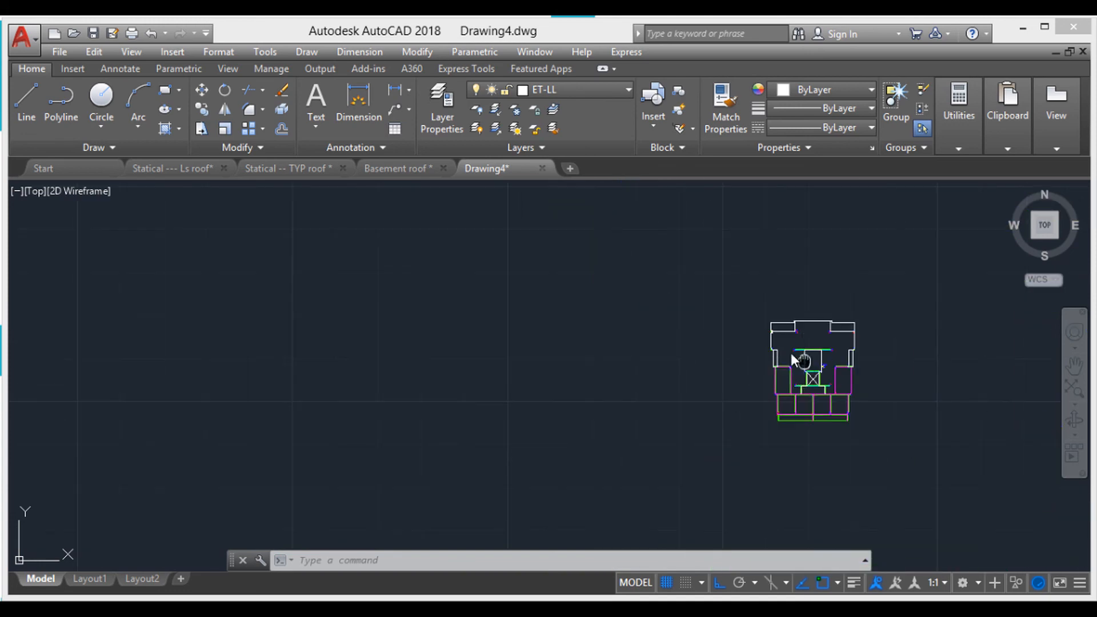
scroll(820, 321, "up", 4)
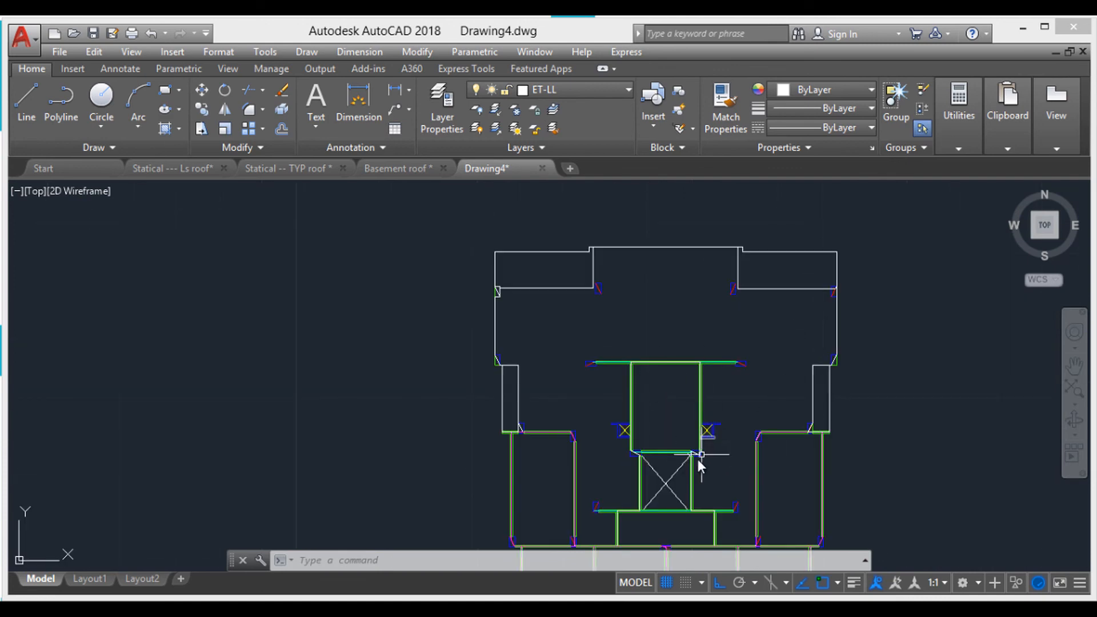
middle_click_drag(701, 455, 728, 428)
- Make ET-OPENNING the current layer and draw a rectangle around the yellow-crossed shaft on the right of the core
left_click(606, 92)
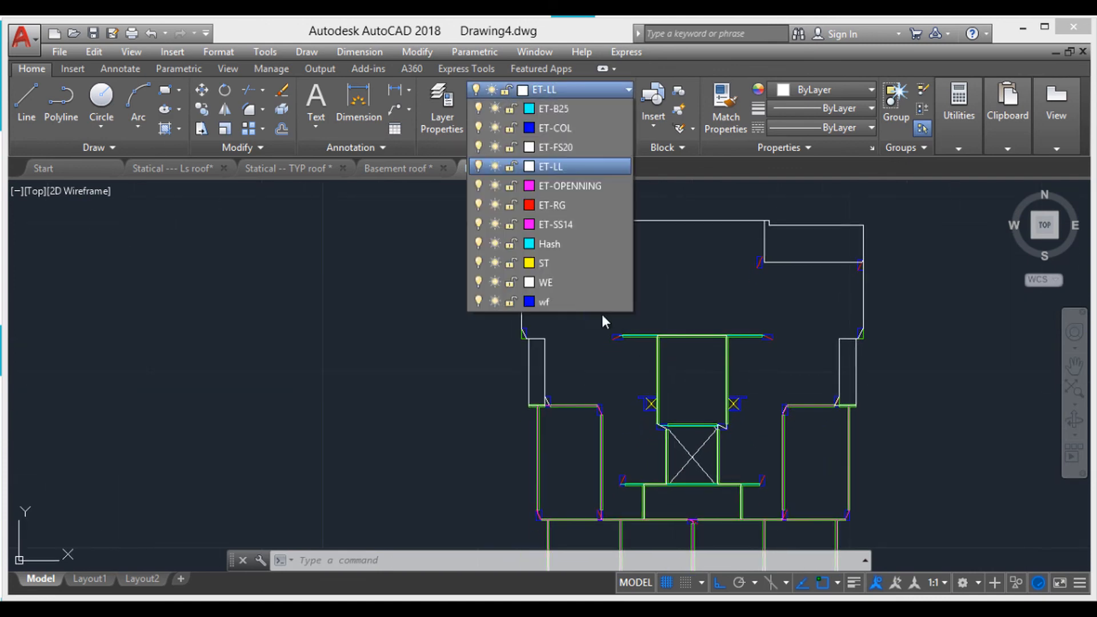
left_click(597, 286)
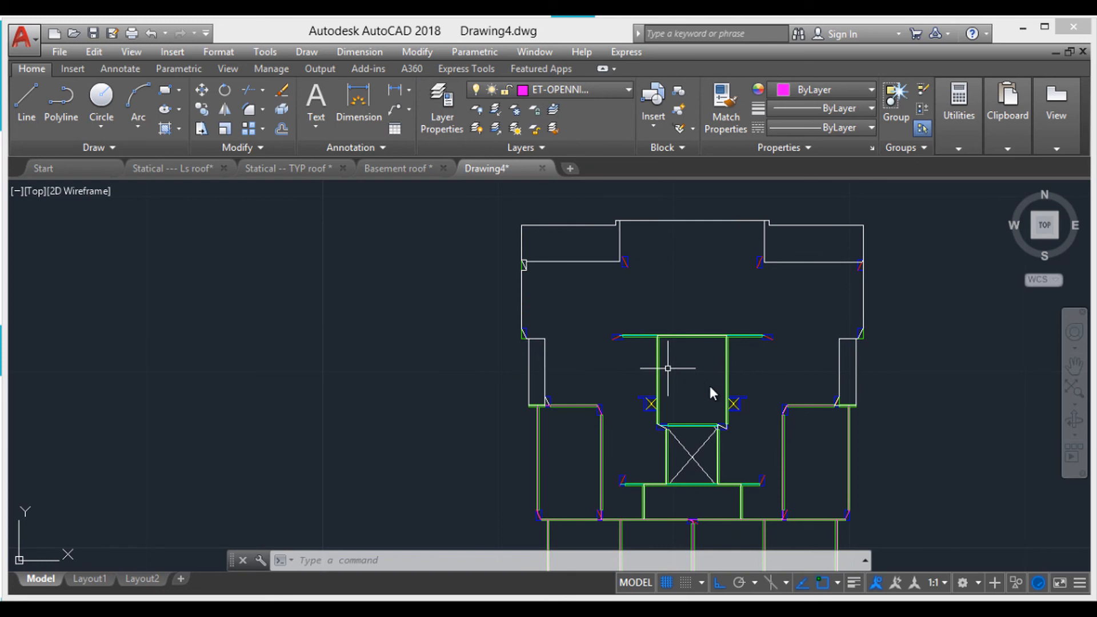
scroll(740, 420, "up", 10)
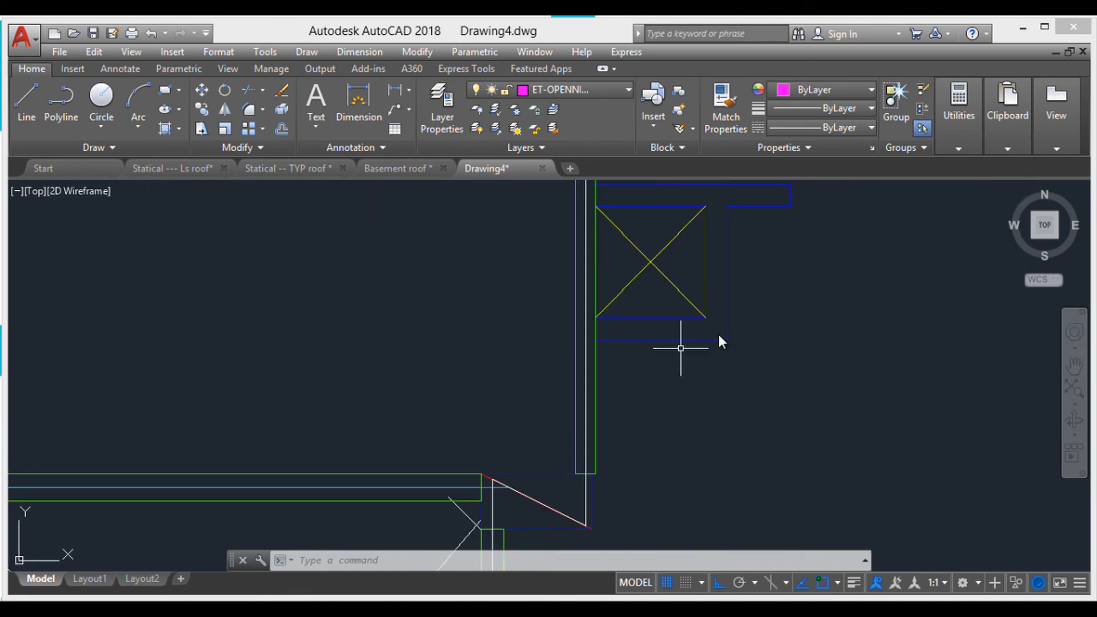
mouse_move(718, 334)
middle_mouse_down()
mouse_move(764, 398)
mouse_move(766, 383)
middle_mouse_up()
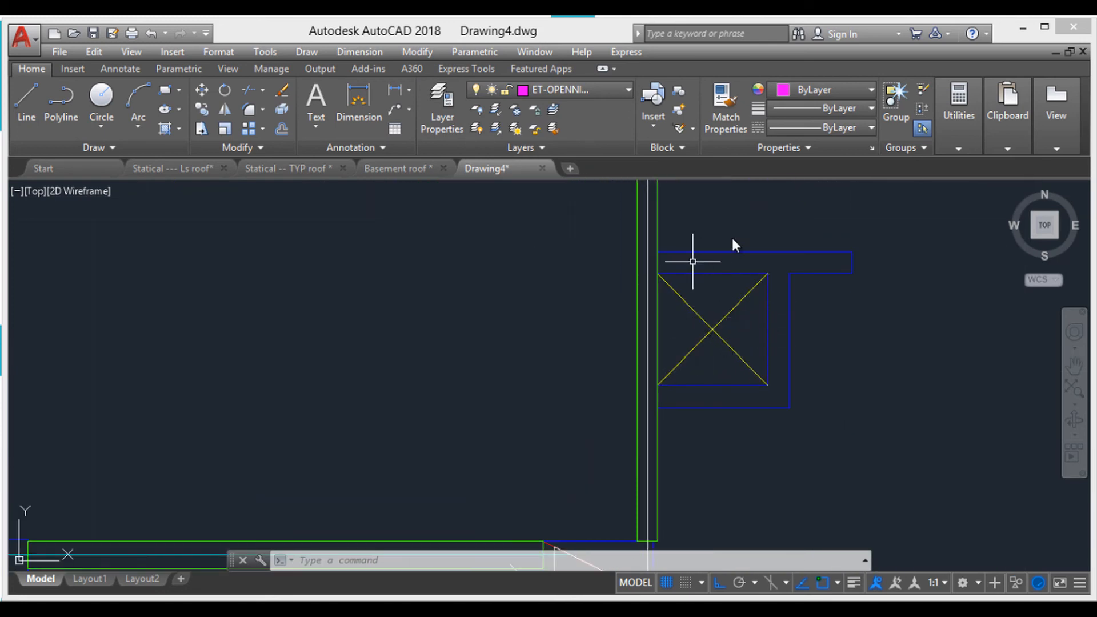
type("REC")
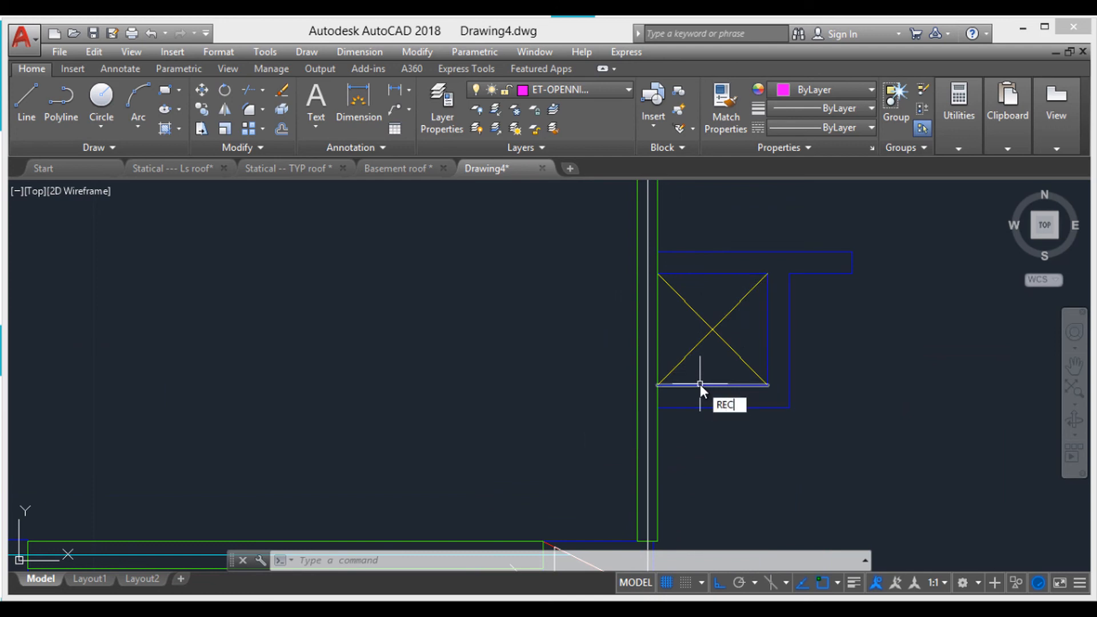
key("Return")
left_click(658, 274)
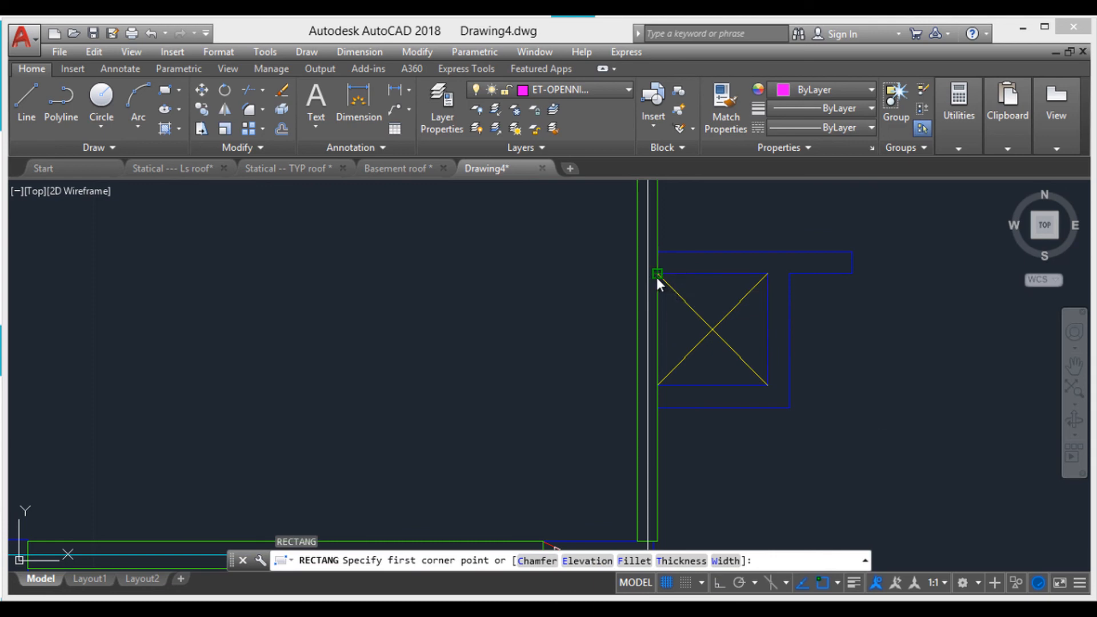
left_click(767, 385)
- Draw a matching rectangle around the yellow-crossed shaft on the left of the core, corner to corner
middle_click_drag(553, 400, 883, 384)
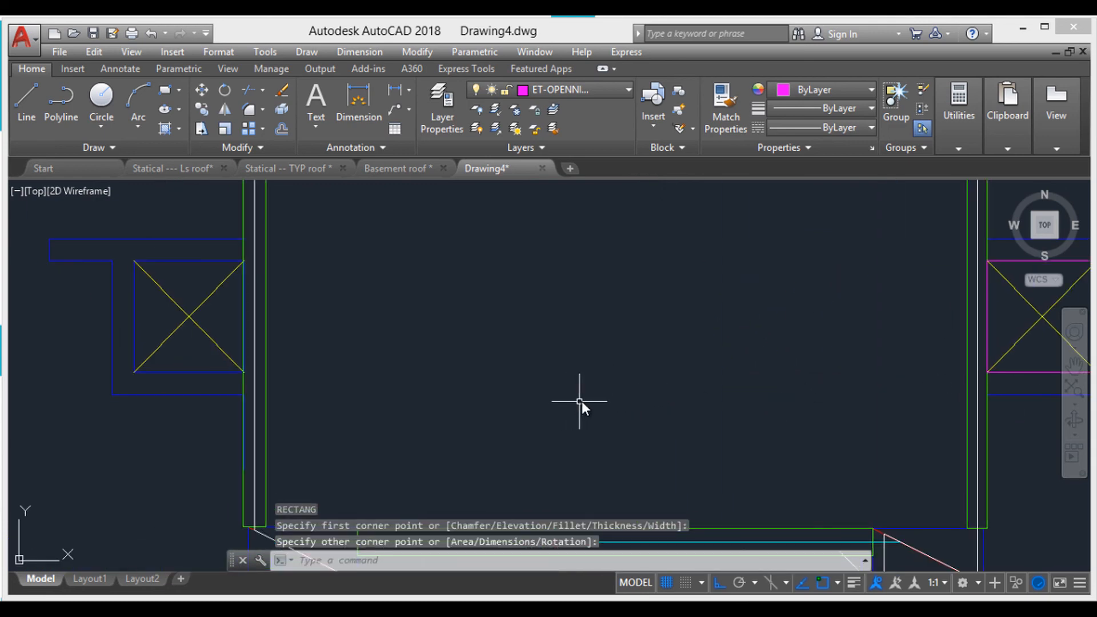
type("REC")
key("Return")
middle_click_drag(584, 399, 834, 425)
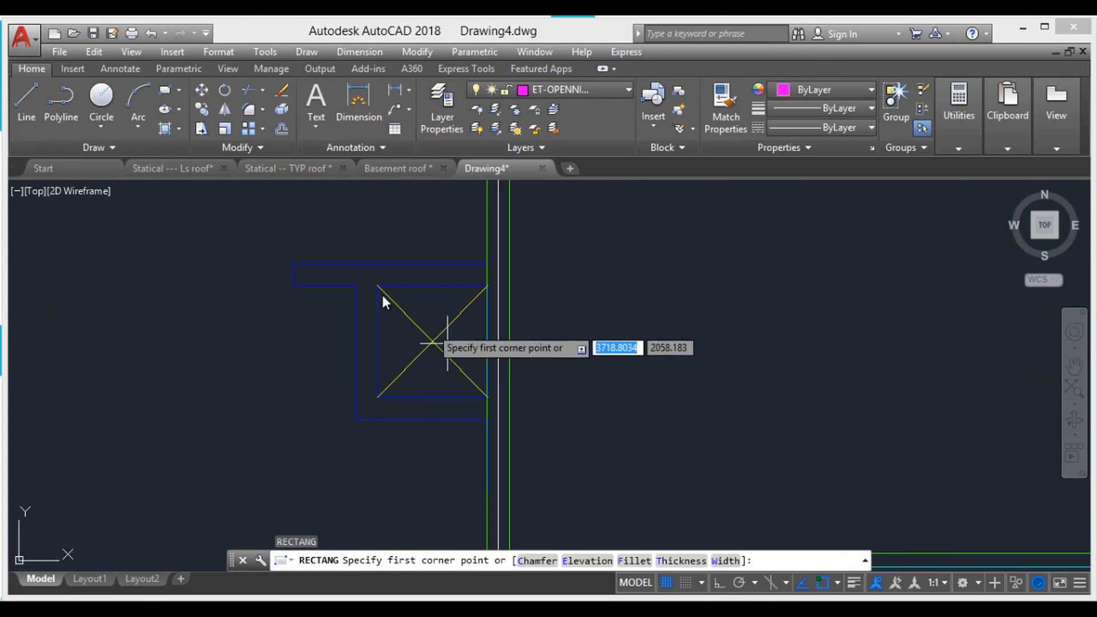
left_click(377, 285)
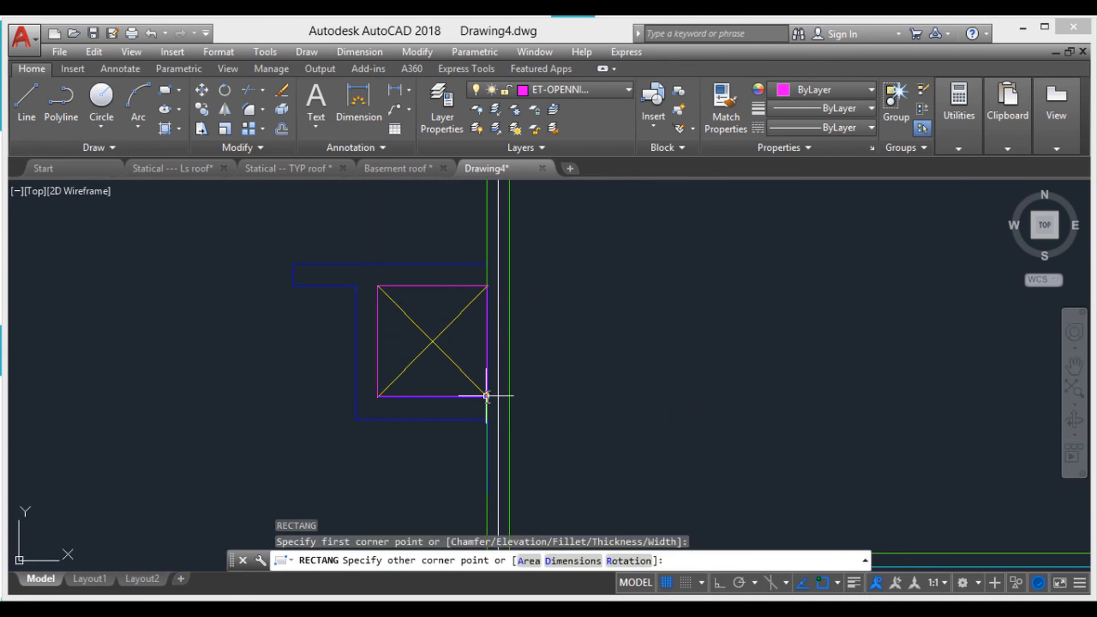
left_click(486, 388)
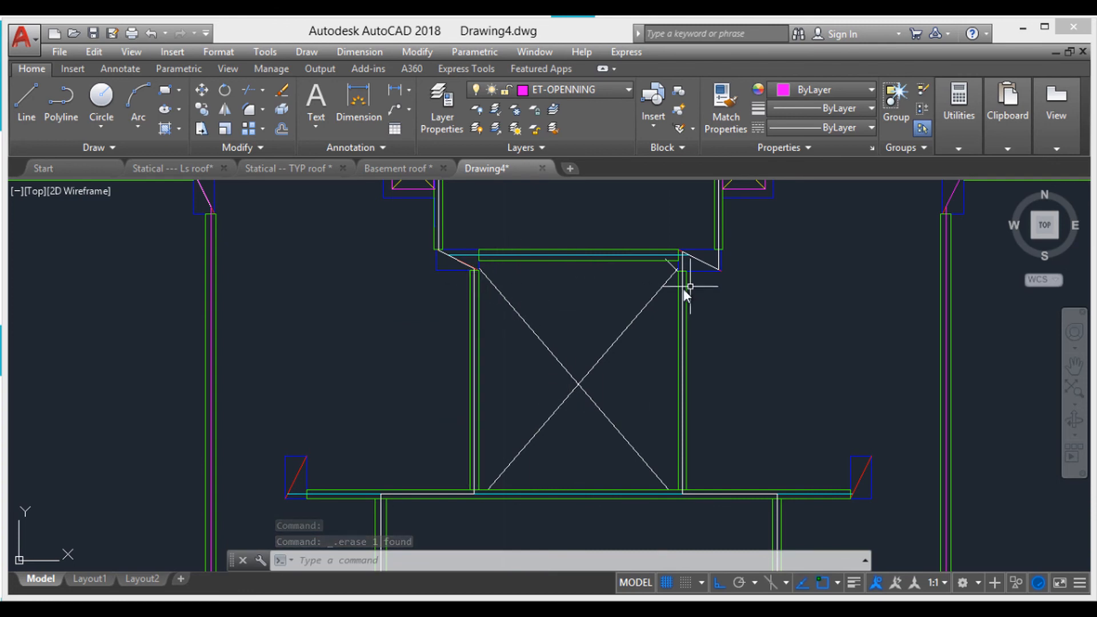
- Draw a rectangle around the central white-crossed opening, from the upper beam's lower-left corner to the inner corner at the lower beam
middle_click_drag(683, 289, 672, 380)
type("RE")
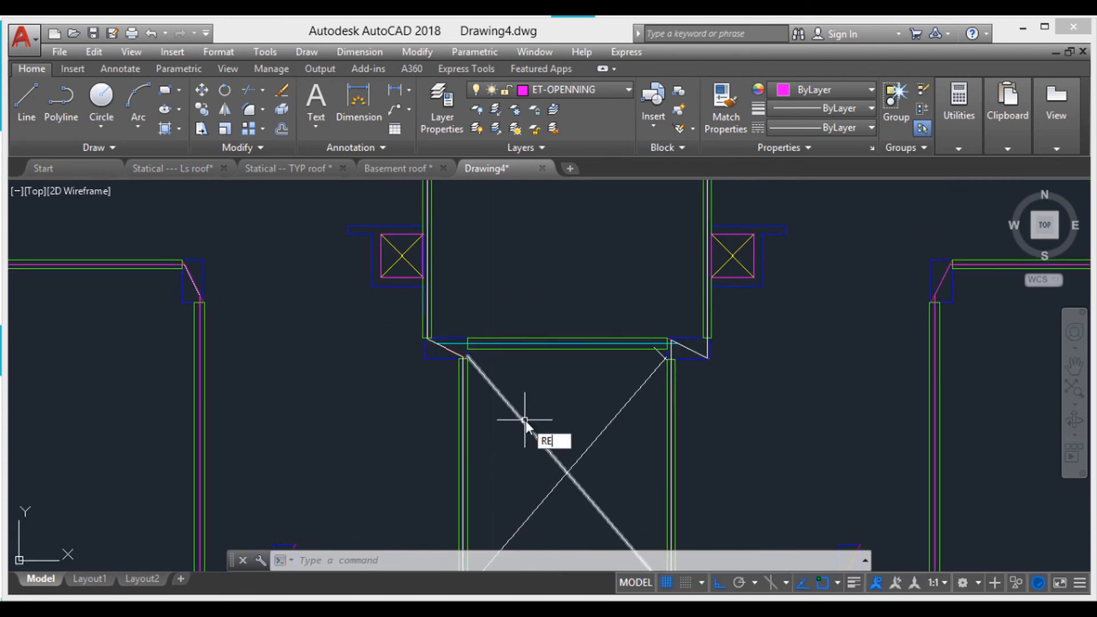
type("C")
key("Return")
scroll(473, 360, "up", 5)
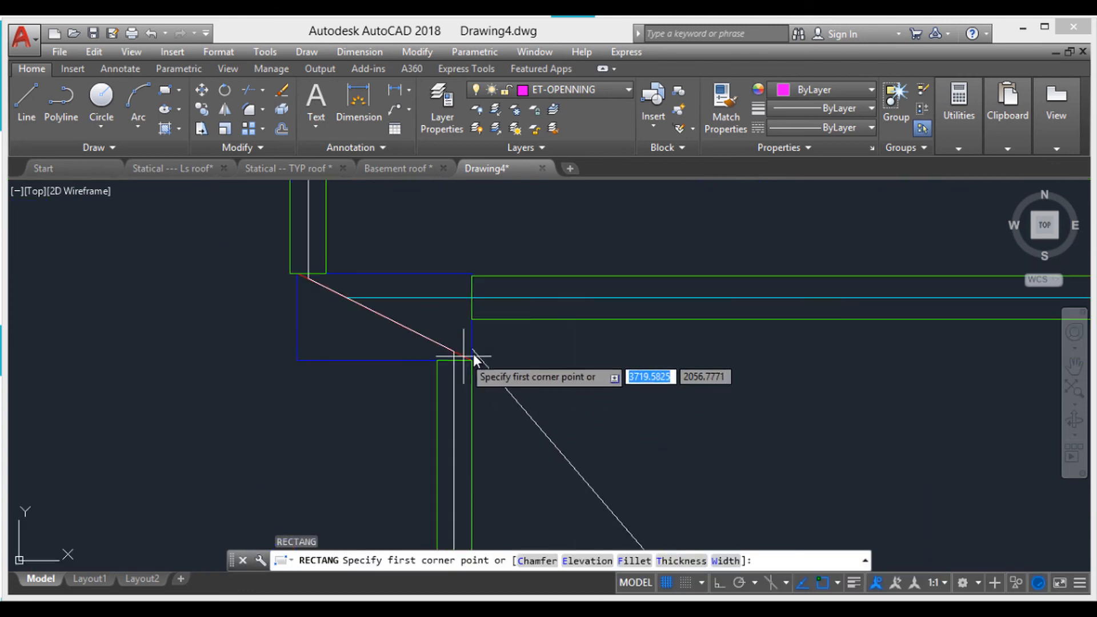
left_click(471, 320)
scroll(646, 437, "down", 5)
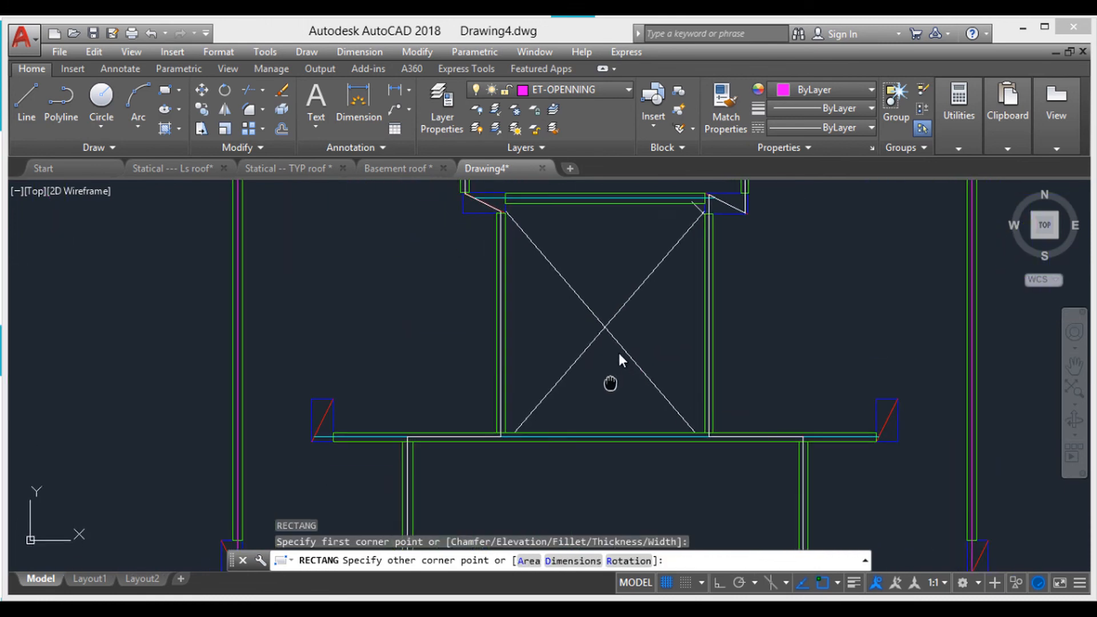
scroll(743, 374, "up", 4)
left_click(770, 377)
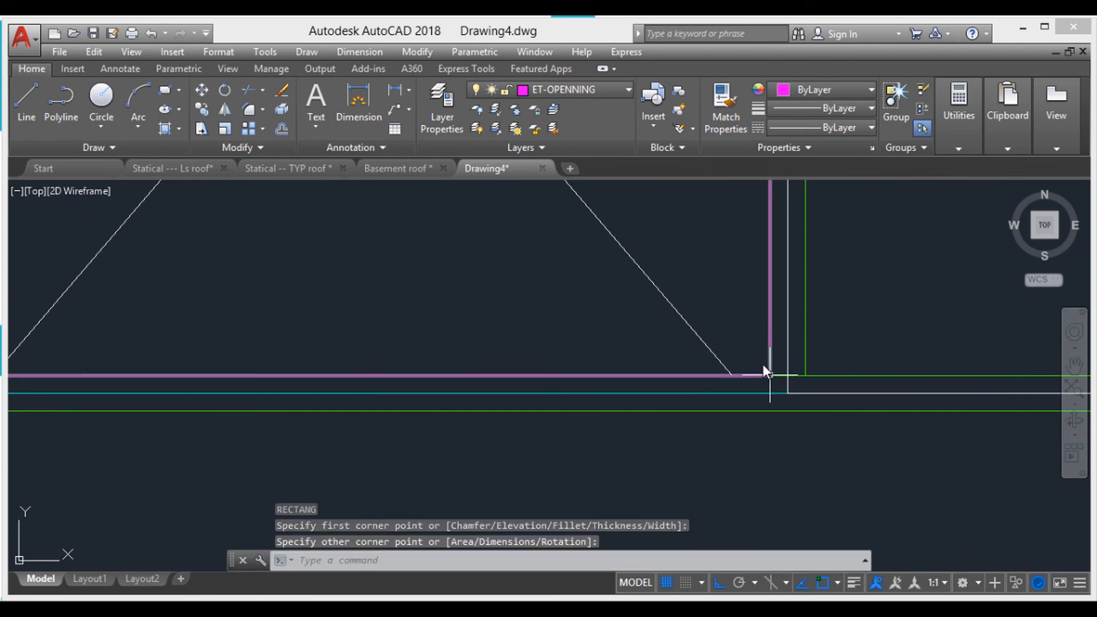
scroll(763, 366, "down", 3)
middle_click_drag(736, 411, 739, 404)
key("Escape")
key("Escape")
key("Escape")
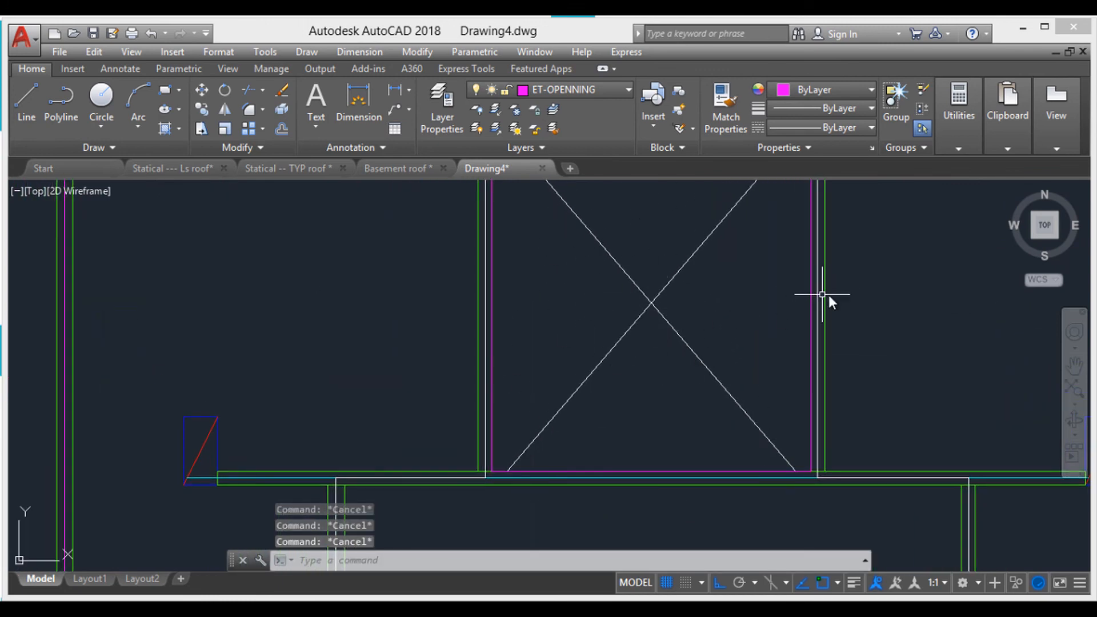
scroll(730, 398, "down", 7)
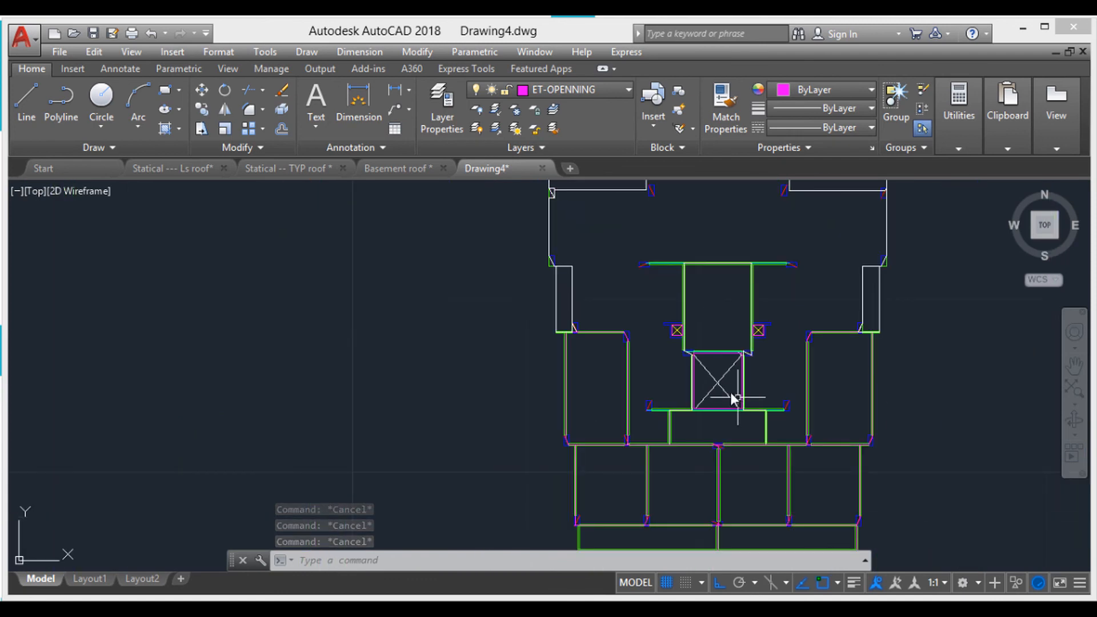
- Turn off the layers 0, A.beam, A.col, COL, Hash, ST, WE and wf
middle_click_drag(733, 394, 664, 348)
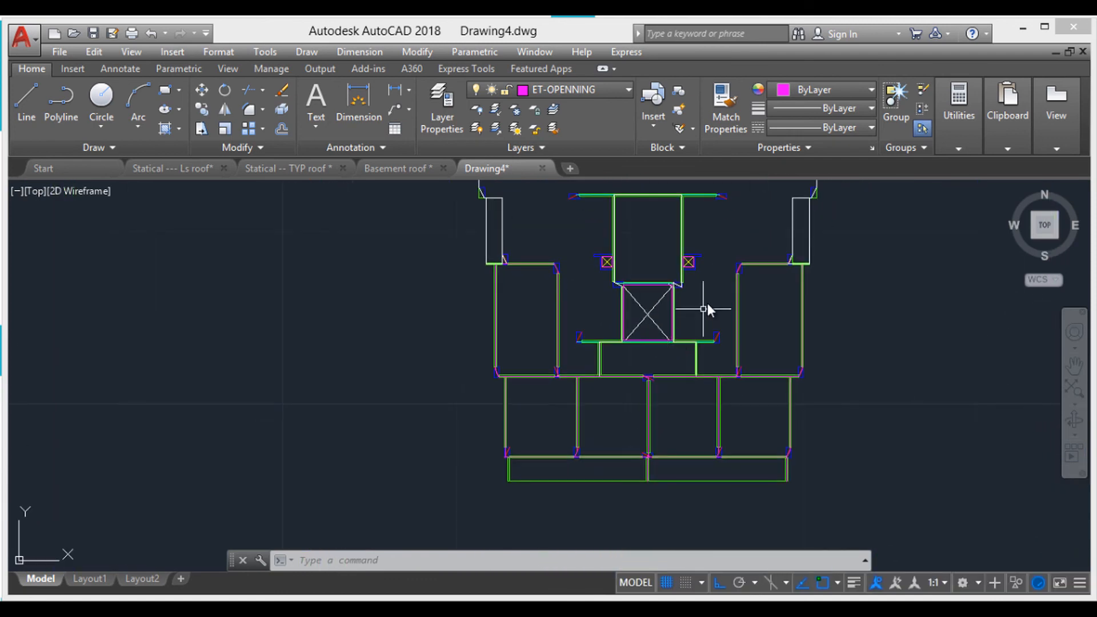
middle_click_drag(686, 308, 662, 397)
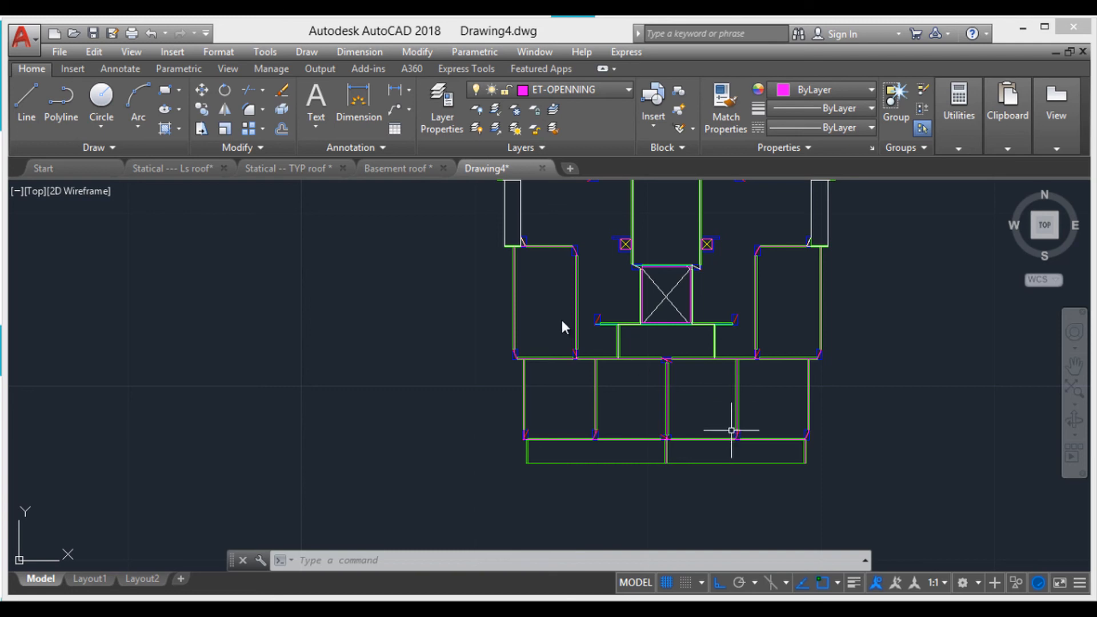
left_click(568, 89)
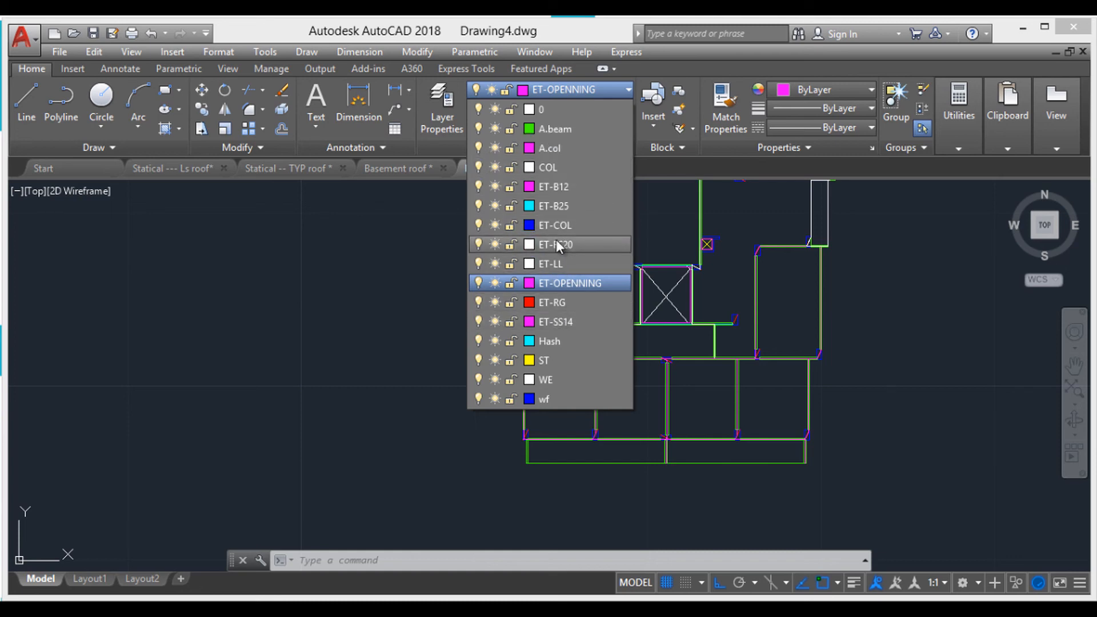
left_click(479, 128)
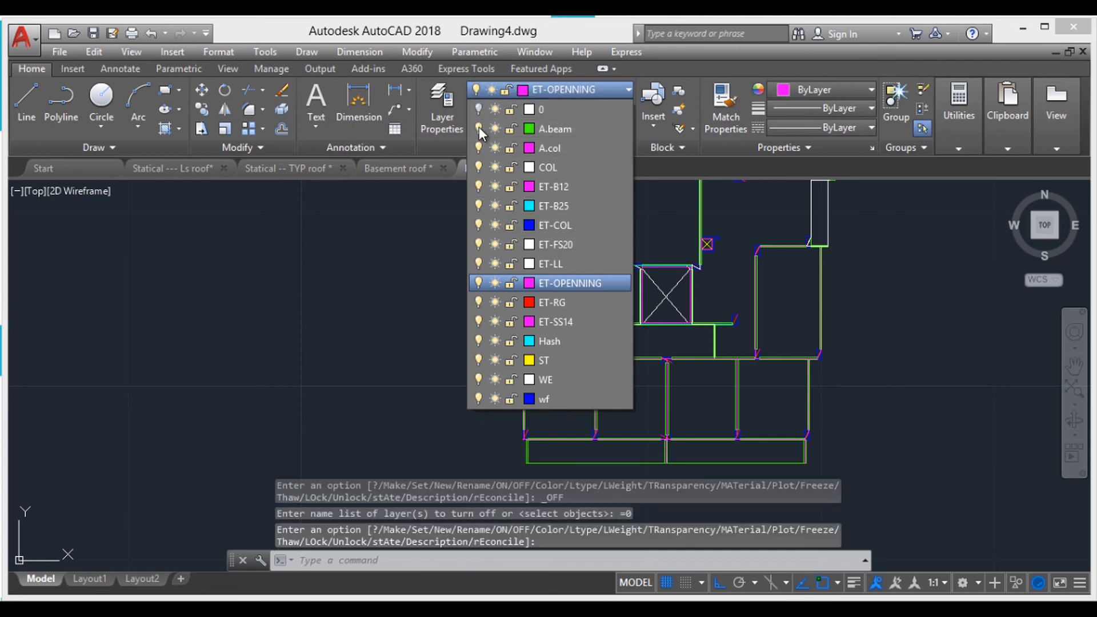
left_click(478, 148)
left_click(479, 167)
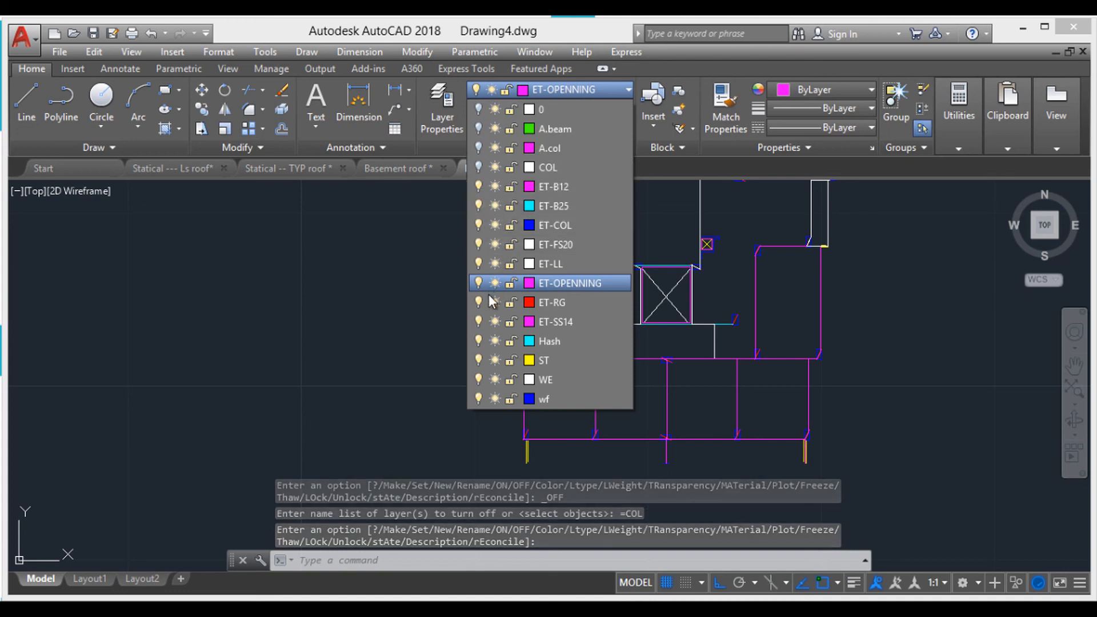
left_click(478, 342)
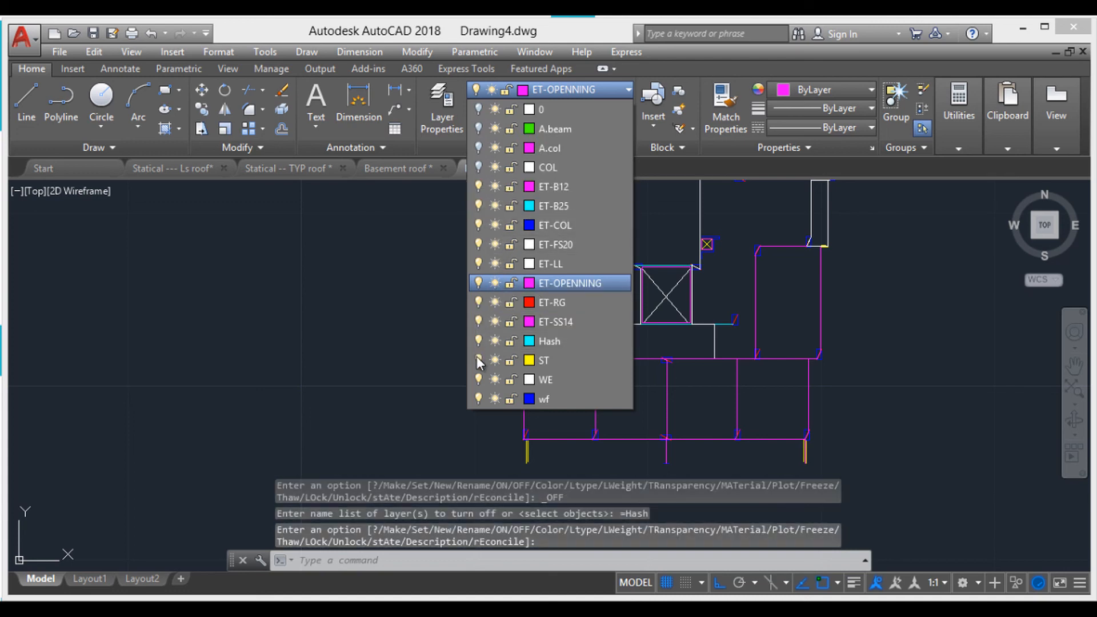
left_click(479, 398)
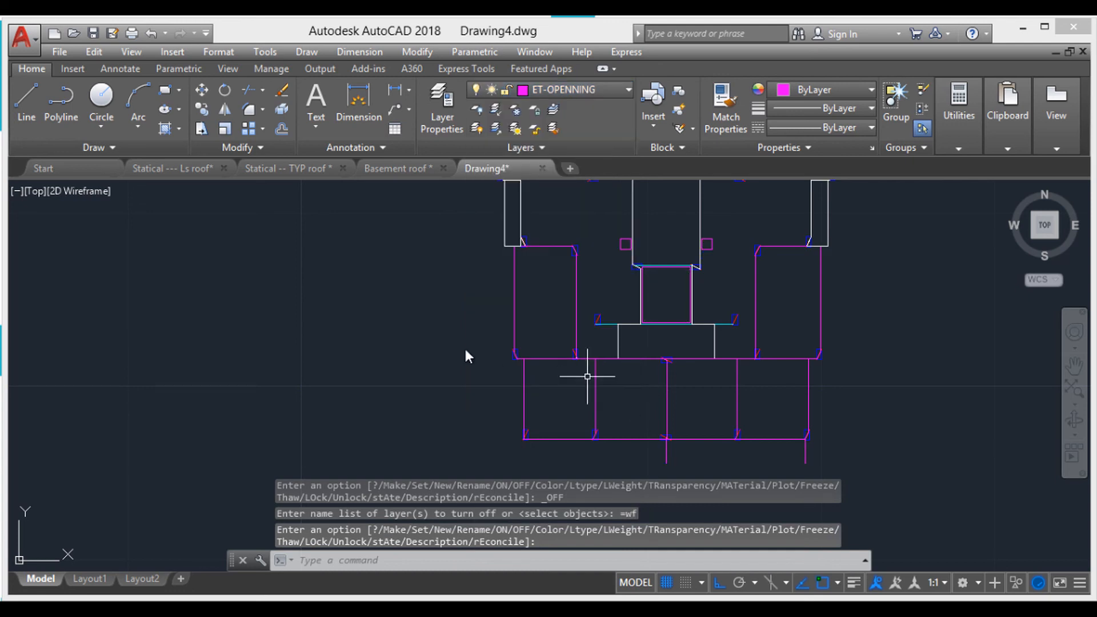
- Examine the remaining structural outlines across the whole floor plan for missing areas, down to the stub beams along the lower edge
scroll(467, 355, "down", 3)
mouse_move(500, 363)
middle_mouse_down()
mouse_move(466, 360)
mouse_move(485, 375)
mouse_move(551, 356)
middle_mouse_up()
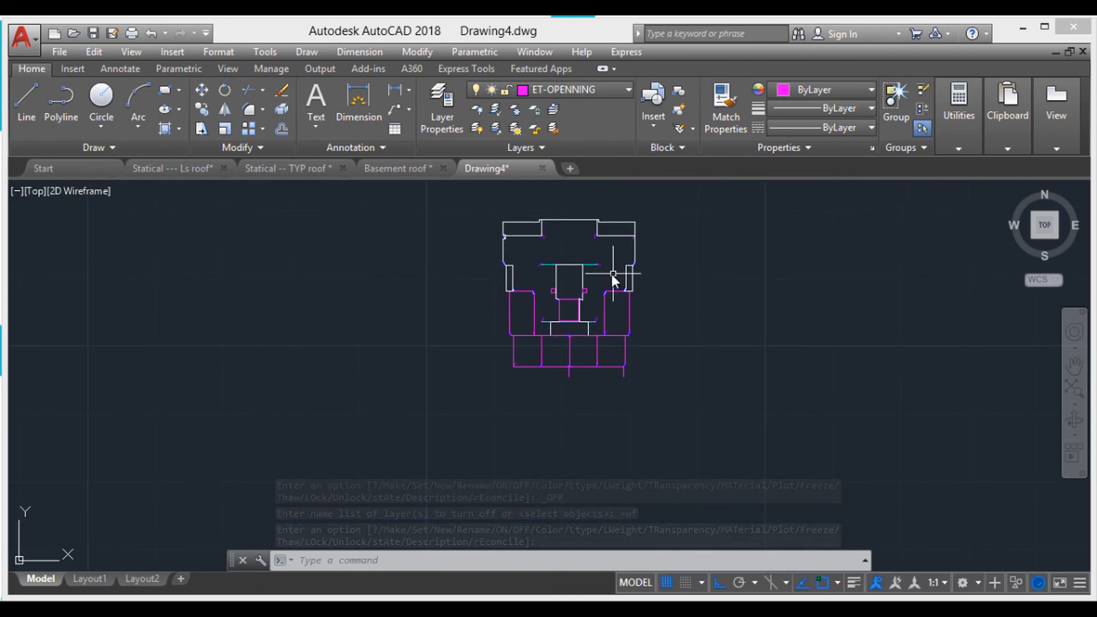
scroll(611, 273, "up", 6)
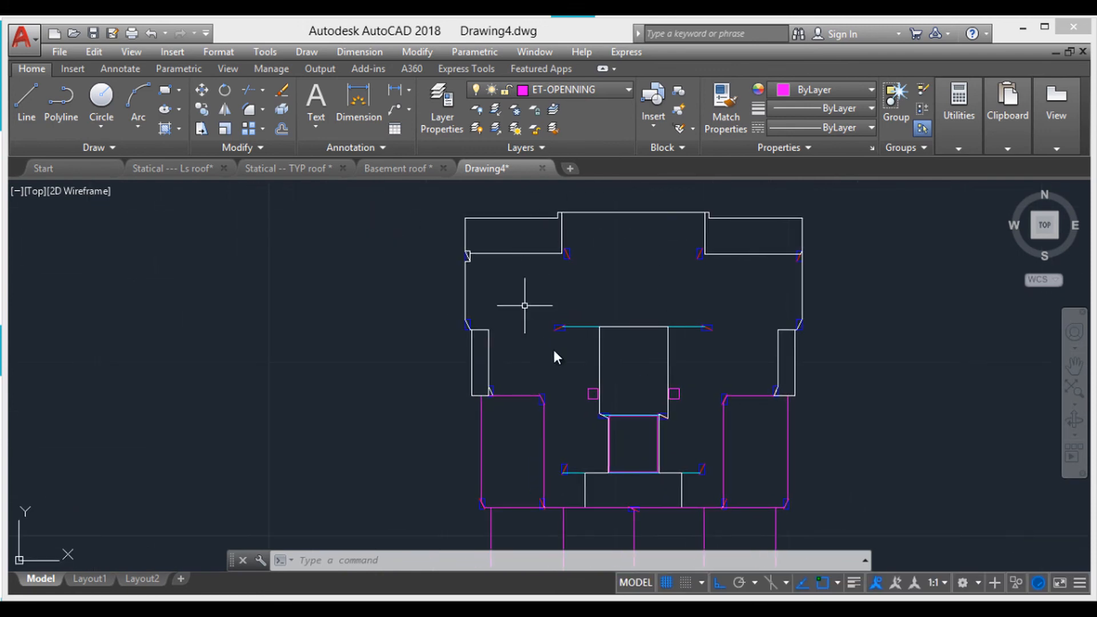
scroll(578, 399, "down", 2)
middle_click_drag(578, 399, 653, 254)
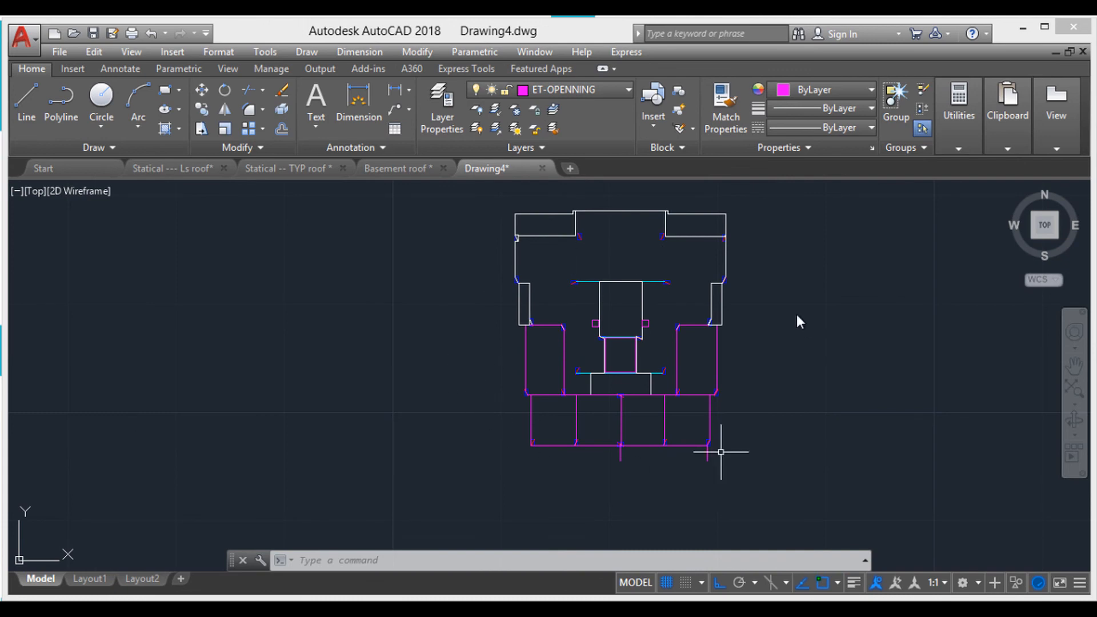
scroll(647, 327, "down", 2)
scroll(660, 360, "up", 4)
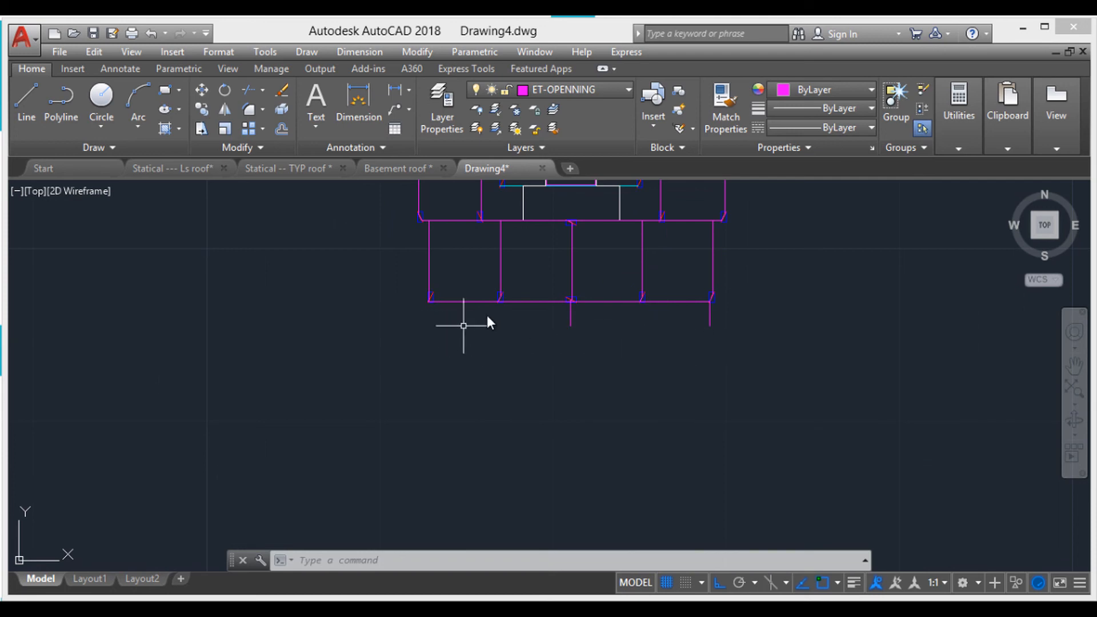
- Make ET-LL the current layer and draw a rectangle below the lowest slab bays, from the lower-left column to the right stub beam's free end
left_click(600, 90)
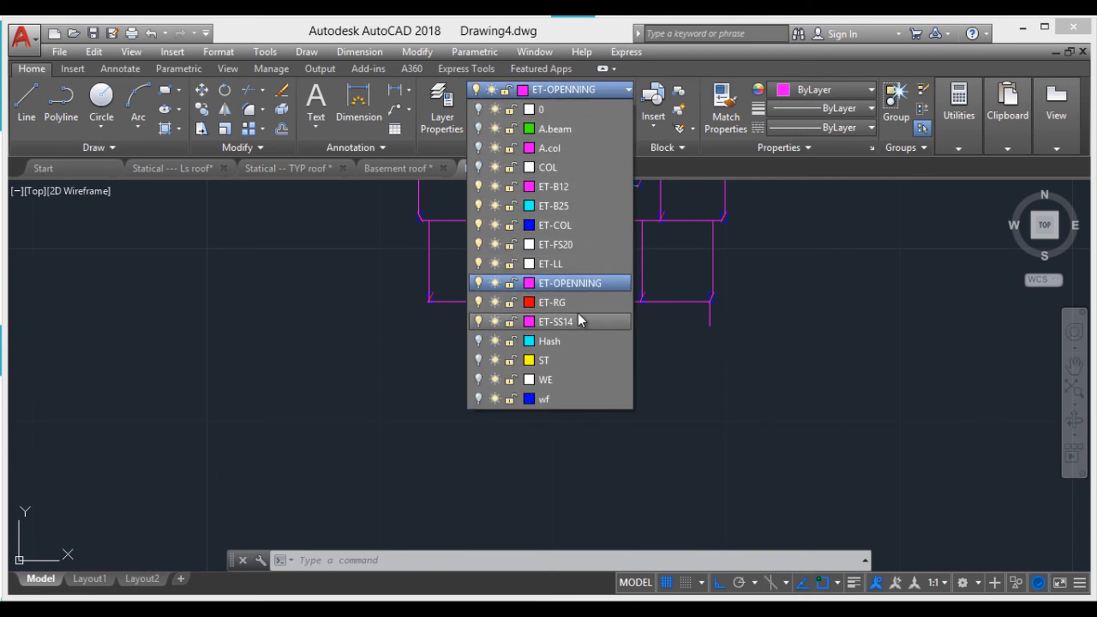
left_click(577, 265)
scroll(427, 304, "up", 5)
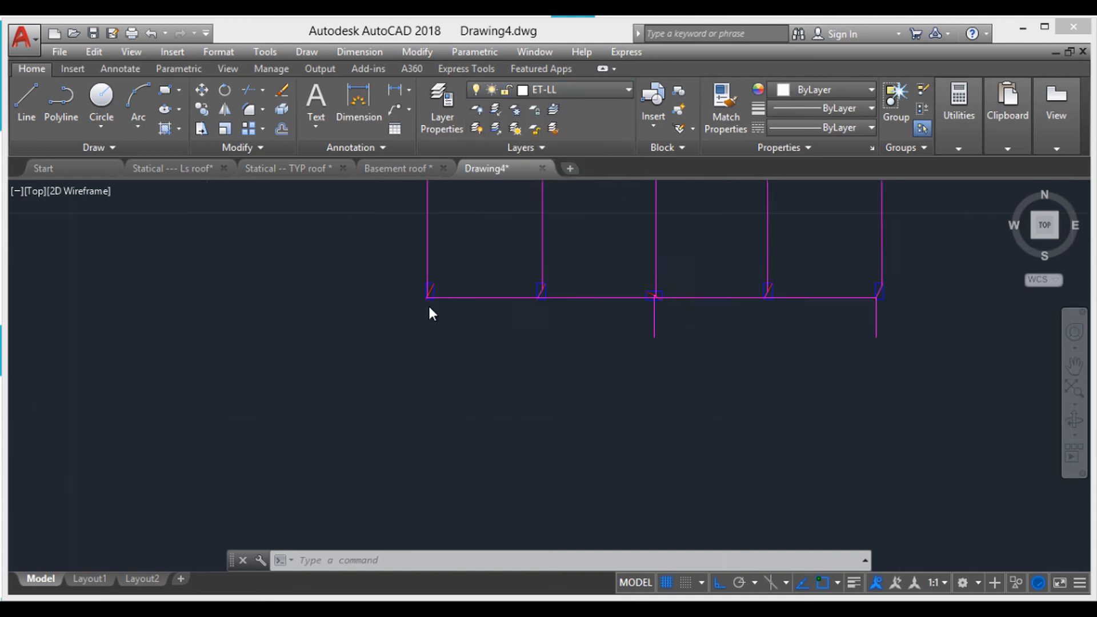
scroll(409, 290, "up", 3)
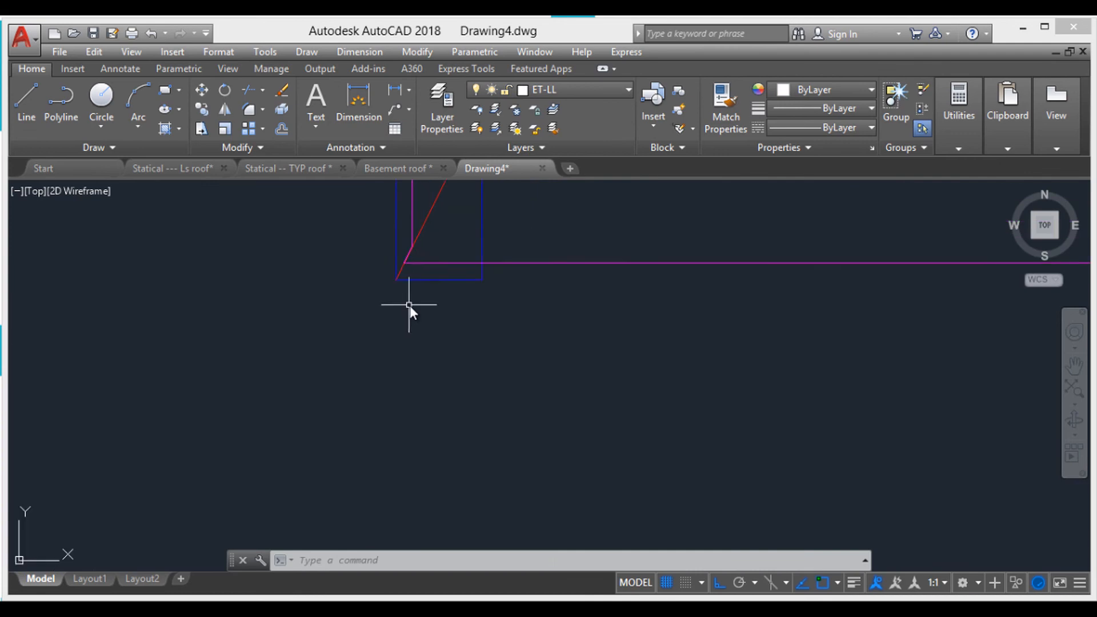
type("rec")
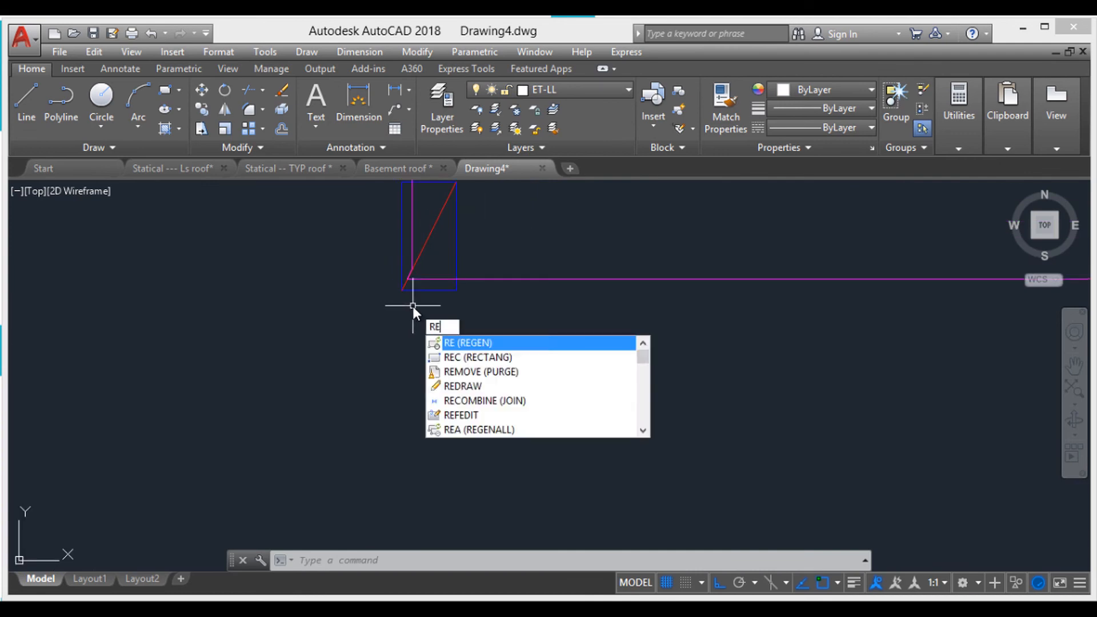
key("Return")
scroll(411, 283, "up", 3)
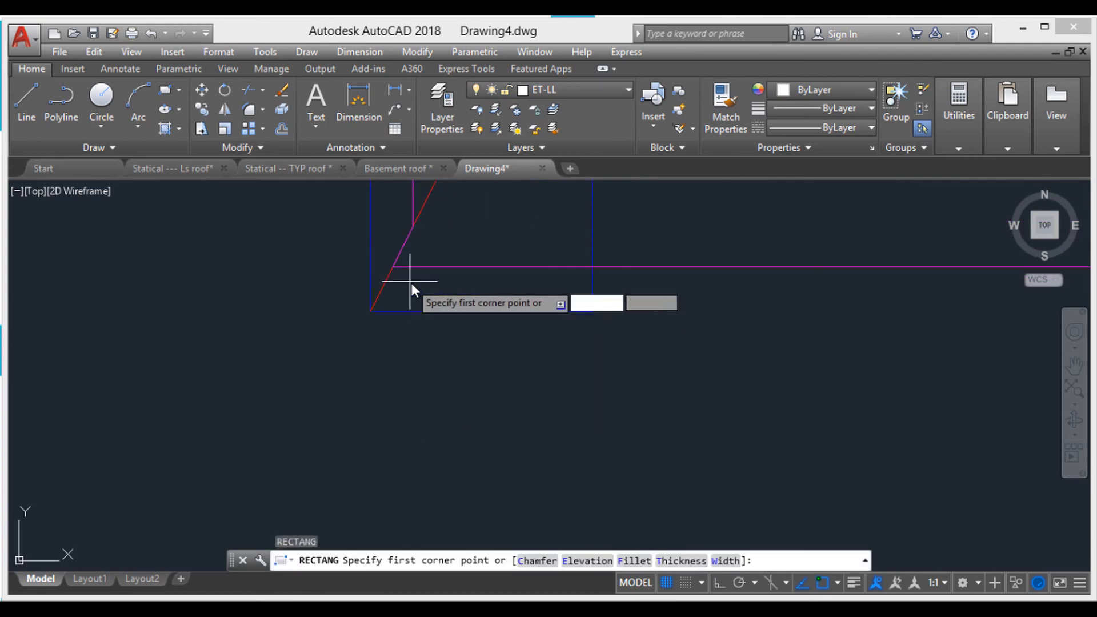
left_click(370, 269)
scroll(440, 305, "down", 5)
mouse_move(492, 320)
middle_mouse_down()
mouse_move(342, 294)
mouse_move(274, 312)
middle_mouse_up()
scroll(469, 328, "down", 3)
scroll(459, 324, "up", 4)
scroll(459, 324, "up", 1)
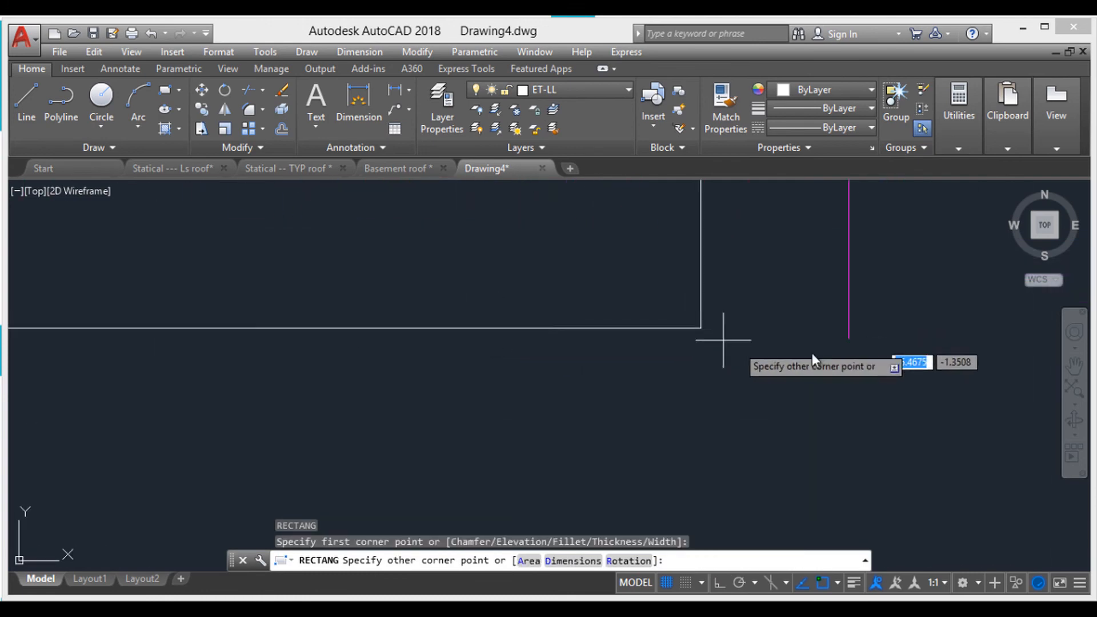
left_click(848, 338)
scroll(762, 361, "down", 3)
middle_click_drag(762, 361, 884, 358)
scroll(785, 357, "down", 3)
mouse_move(735, 367)
middle_mouse_down()
mouse_move(662, 446)
mouse_move(636, 363)
middle_mouse_up()
key("Escape")
key("Escape")
key("Escape")
scroll(637, 364, "down", 4)
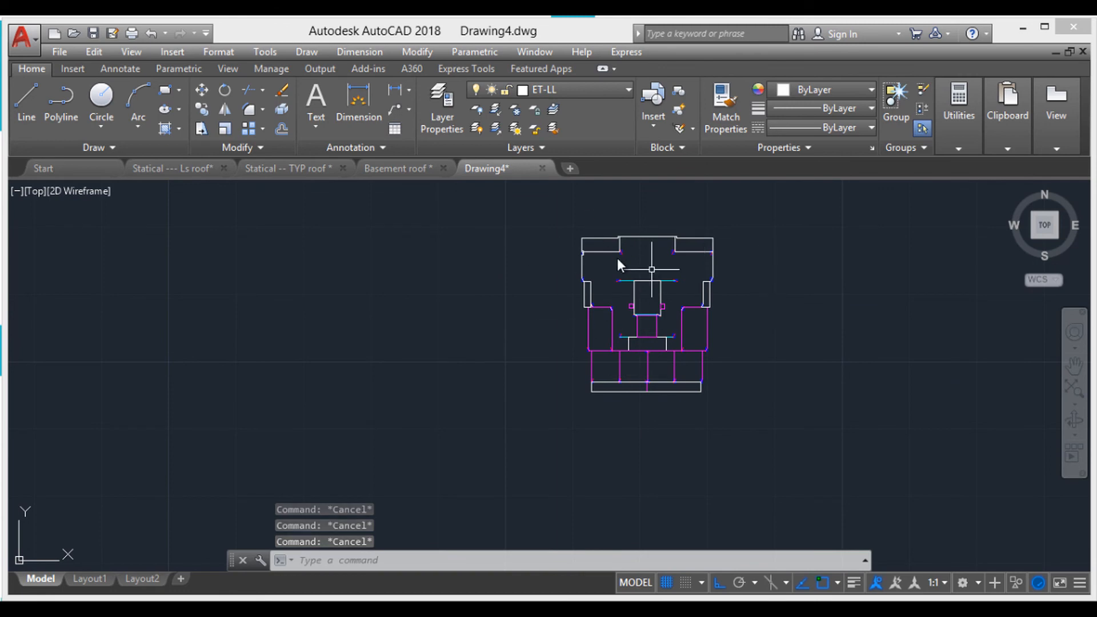
- Check the layers of the slab panel right of the core and of the central opening rectangle
middle_click_drag(661, 340, 640, 332)
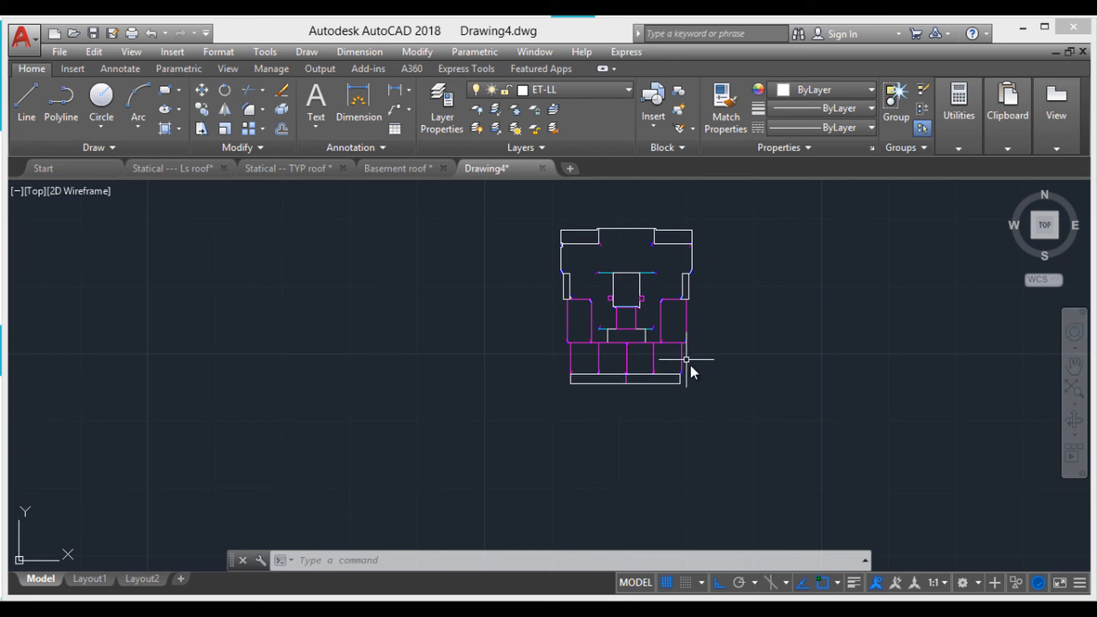
left_click(677, 301)
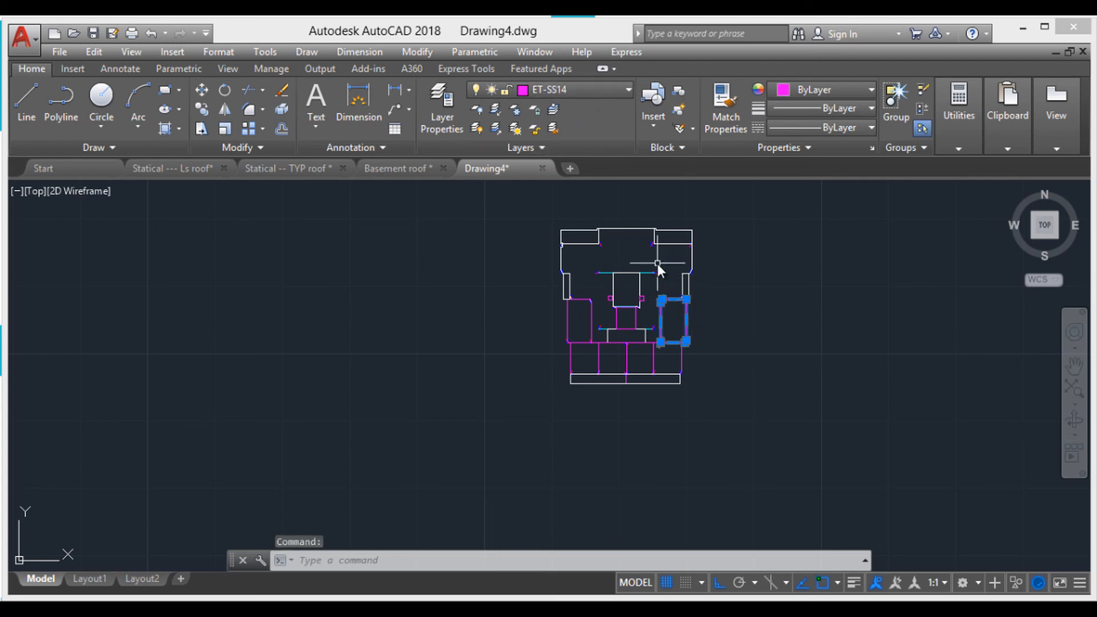
key("Escape")
key("Escape")
key("Escape")
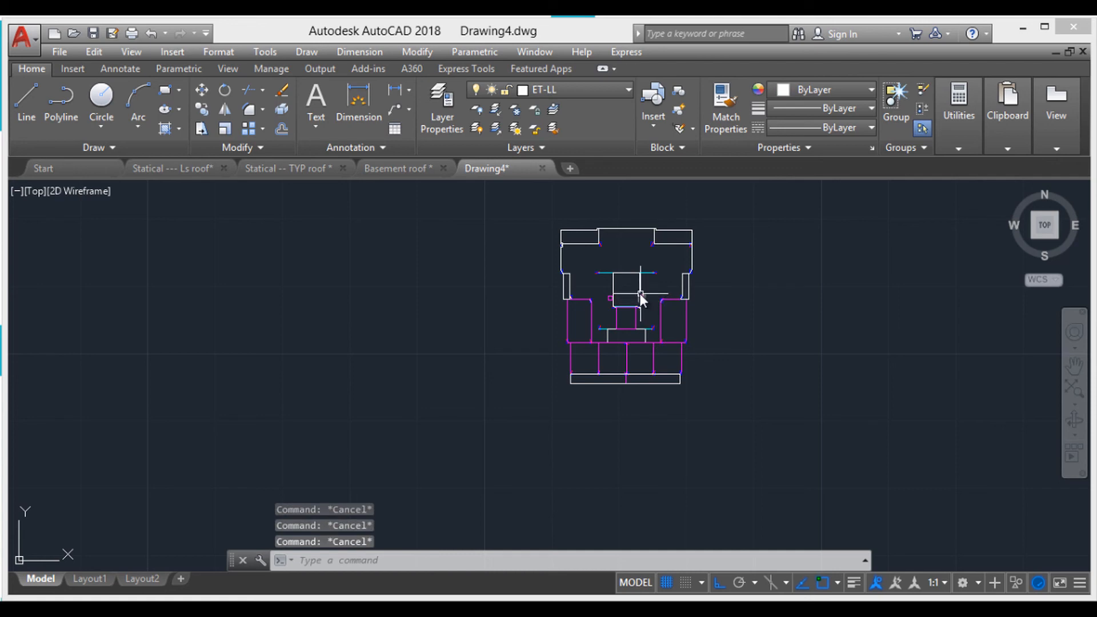
scroll(636, 327, "up", 4)
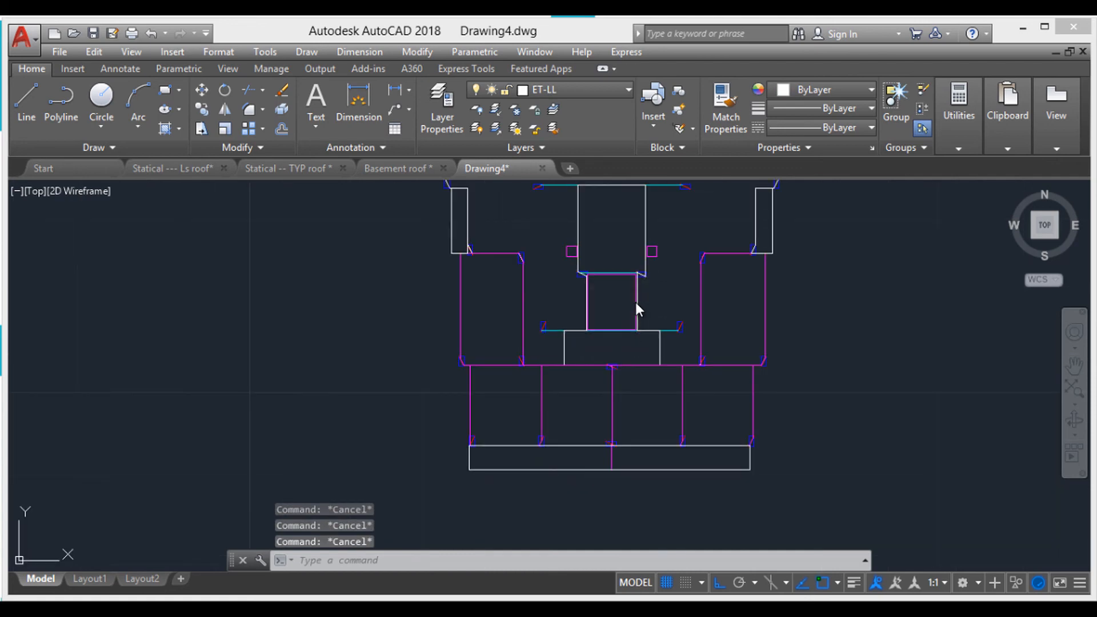
left_click(636, 303)
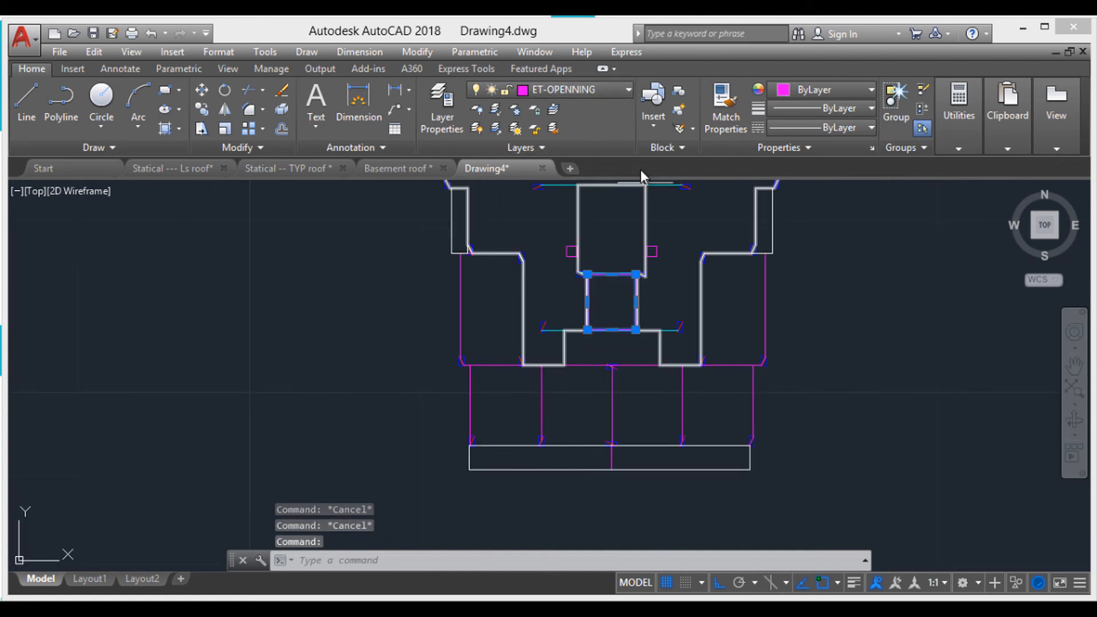
key("Escape")
- Check the layers of the narrow right outer strip and of the main slab outline
middle_click_drag(674, 279, 678, 356)
left_click(760, 290)
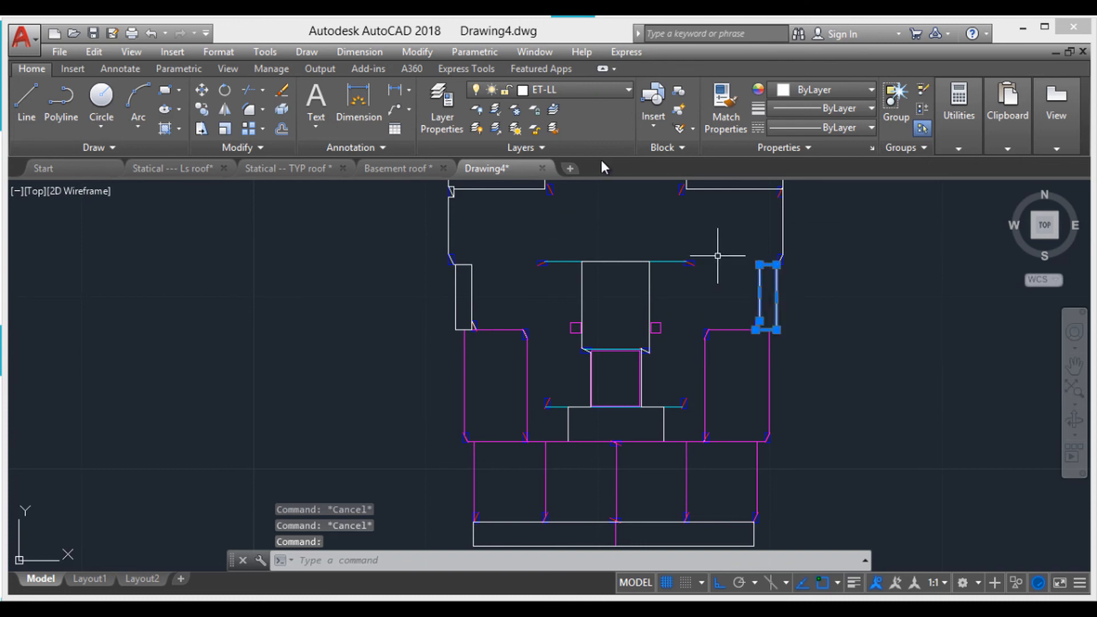
key("Escape")
key("Escape")
middle_click_drag(656, 307, 653, 380)
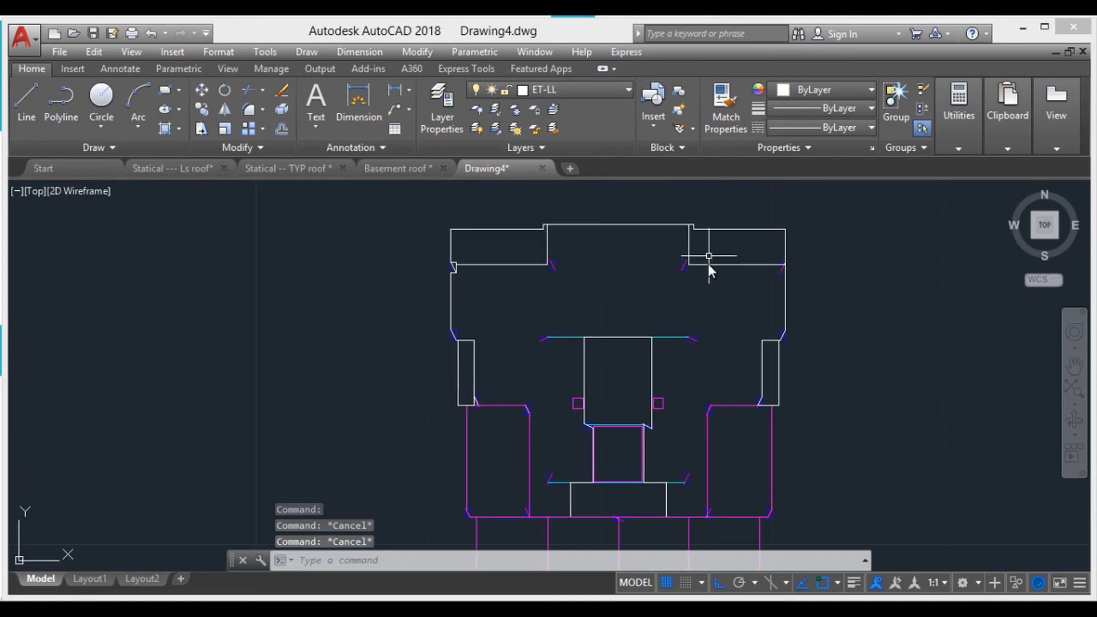
left_click(653, 224)
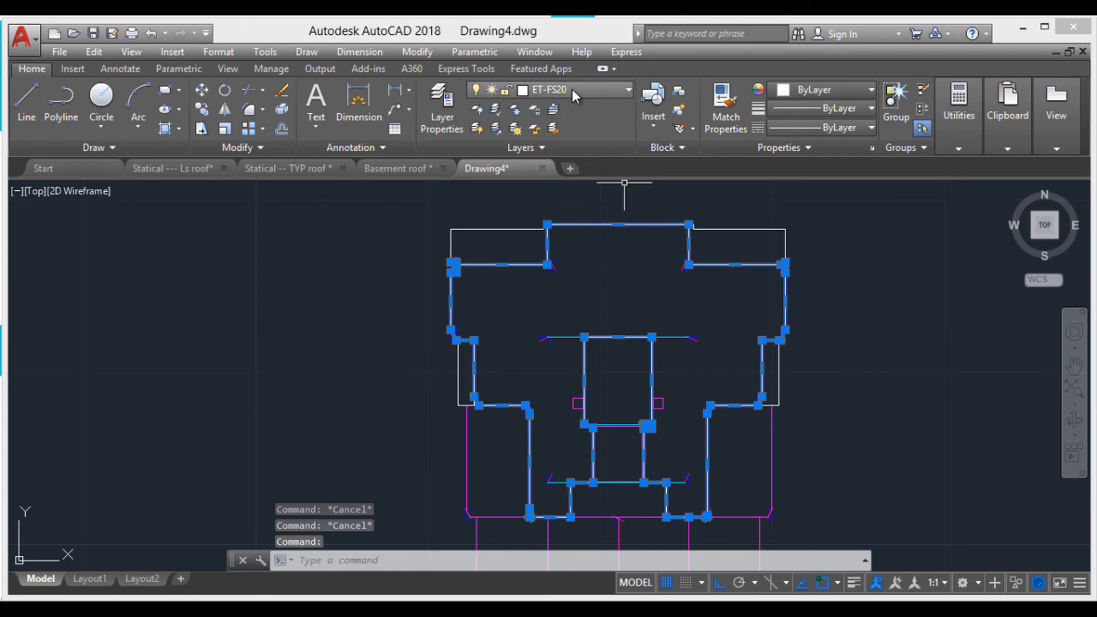
key("Escape")
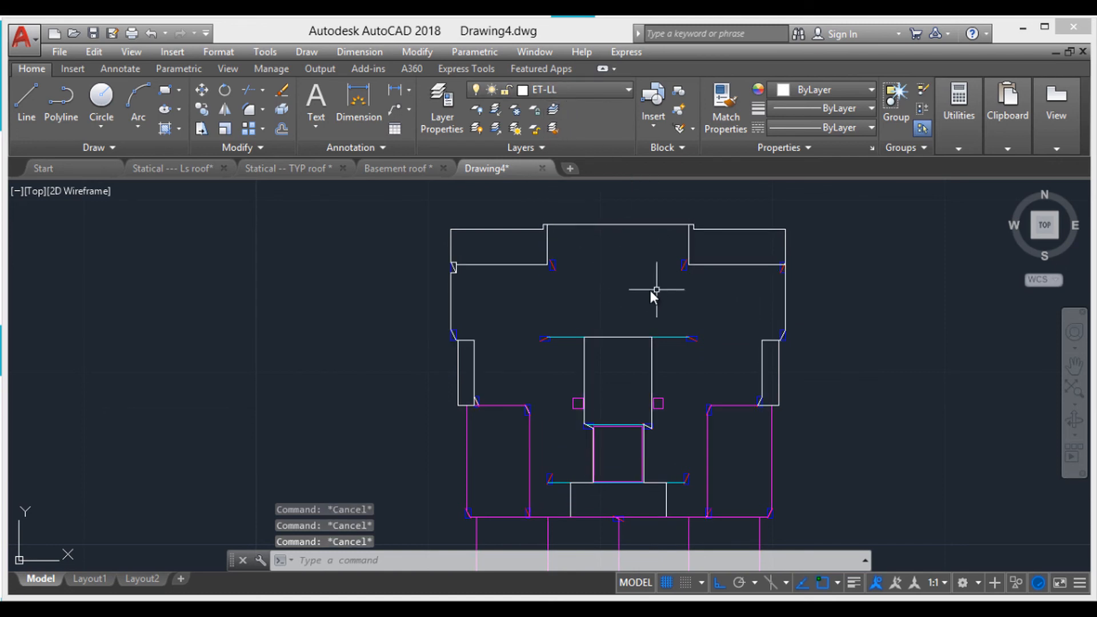
scroll(622, 301, "down", 2)
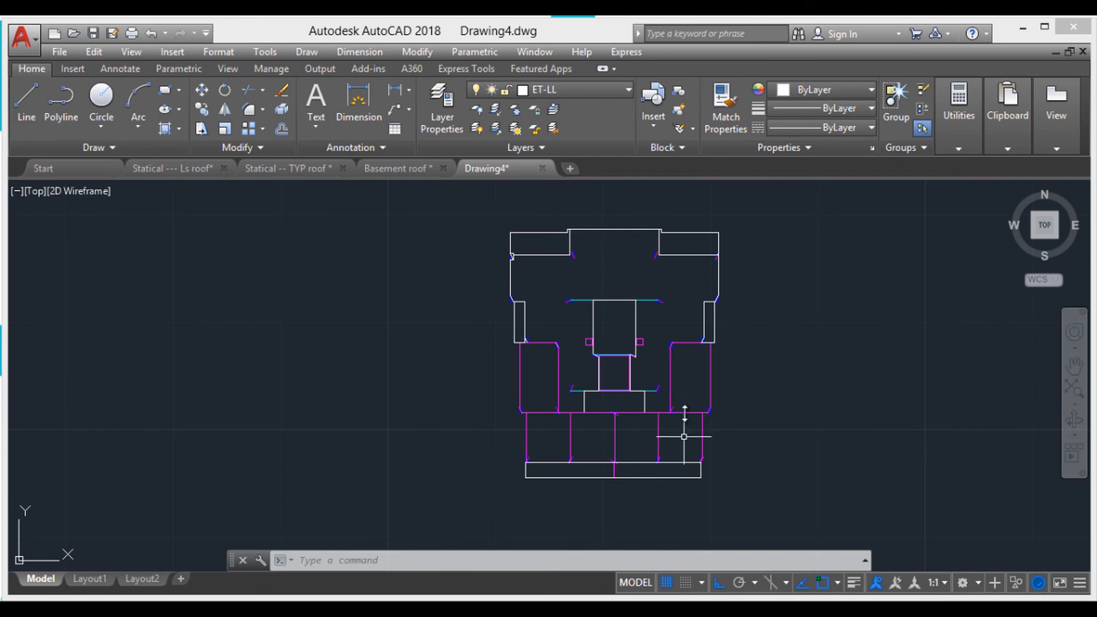
- Start saving the drawing under a new name and choose the ETABS folder inside Project 2's 3- DXF folder
left_click(33, 45)
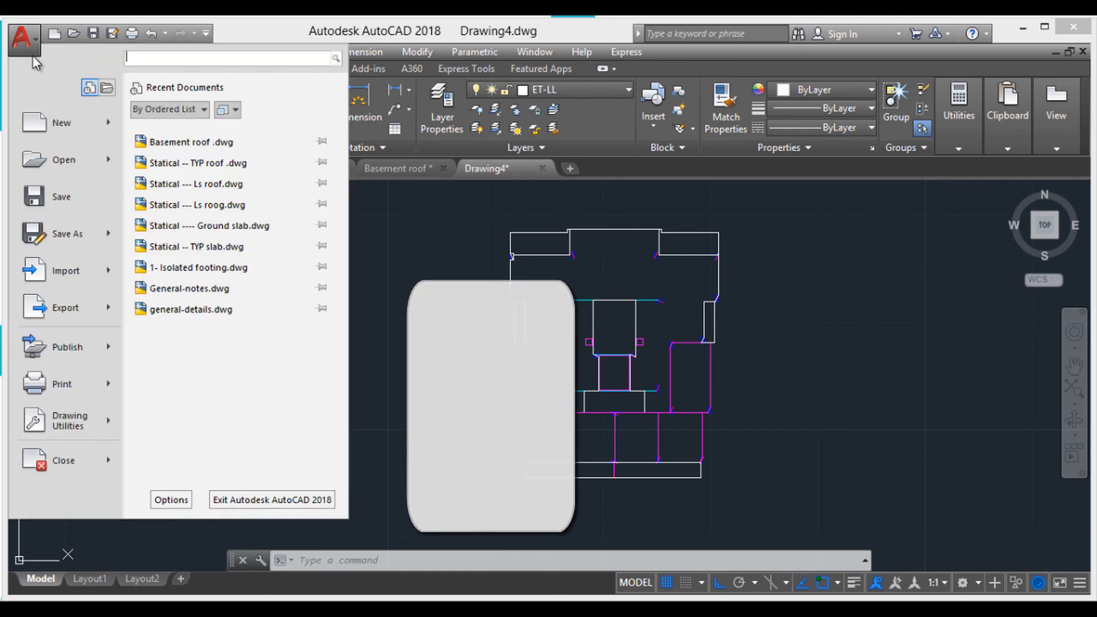
left_click(83, 237)
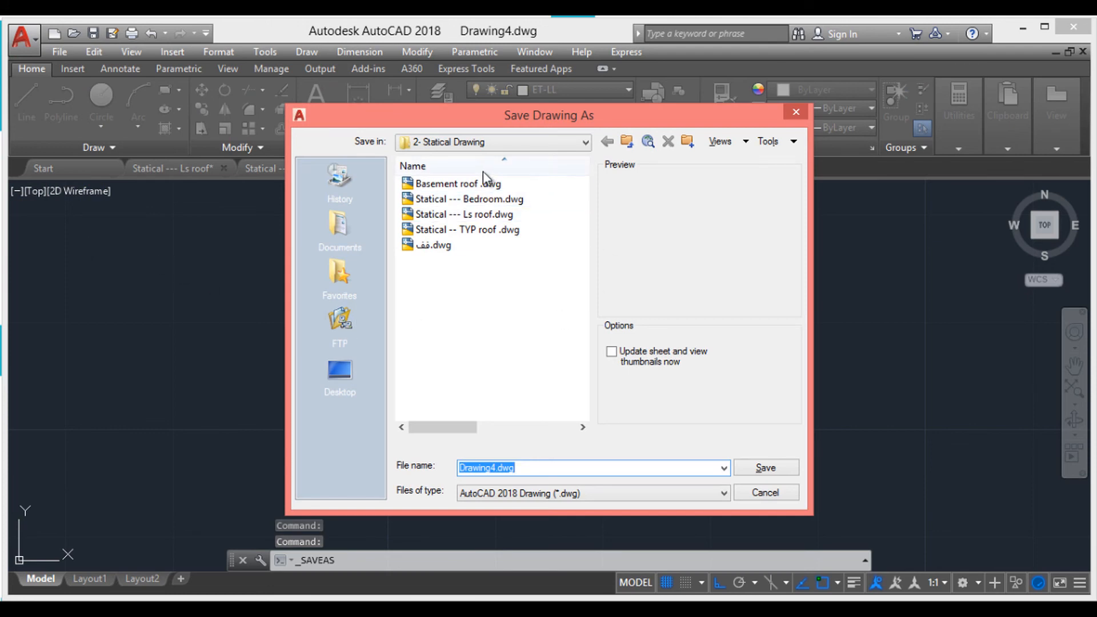
left_click(502, 144)
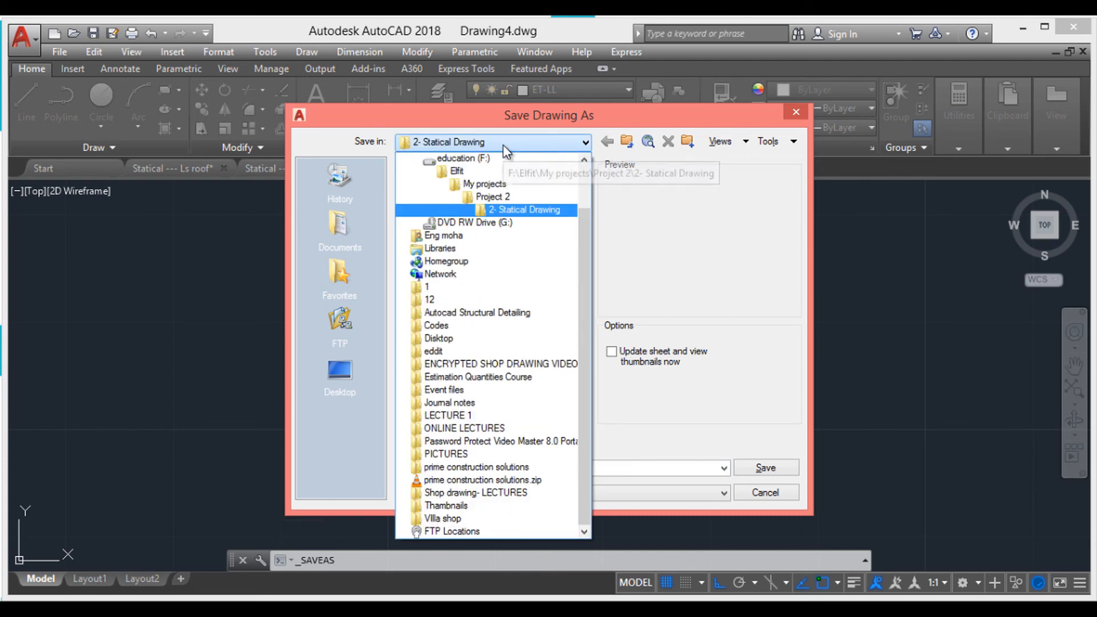
left_click(510, 197)
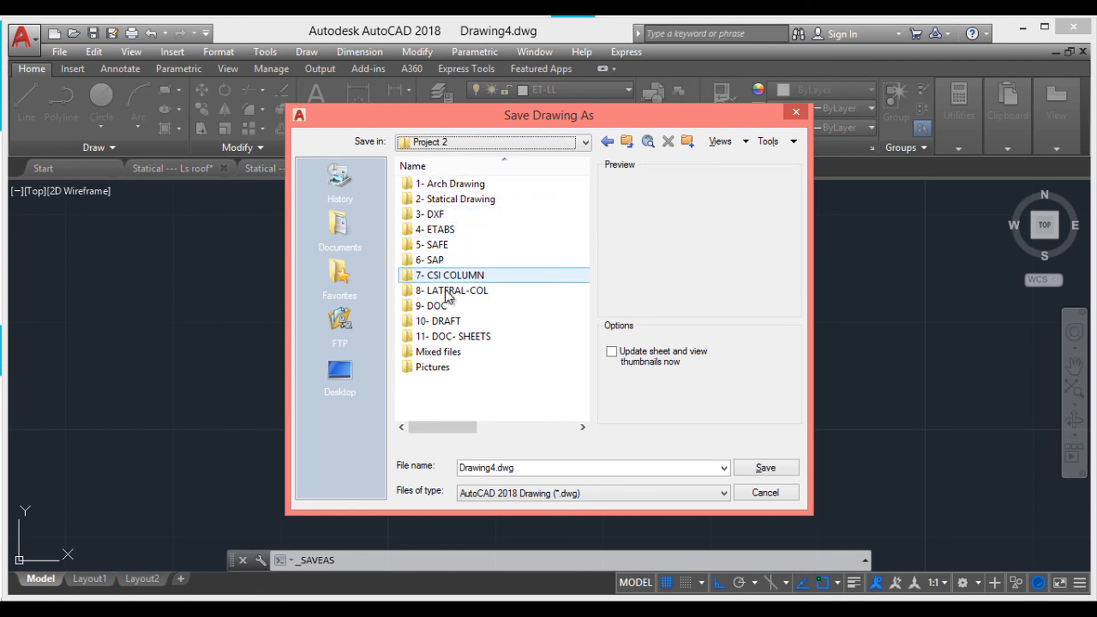
left_click(449, 217)
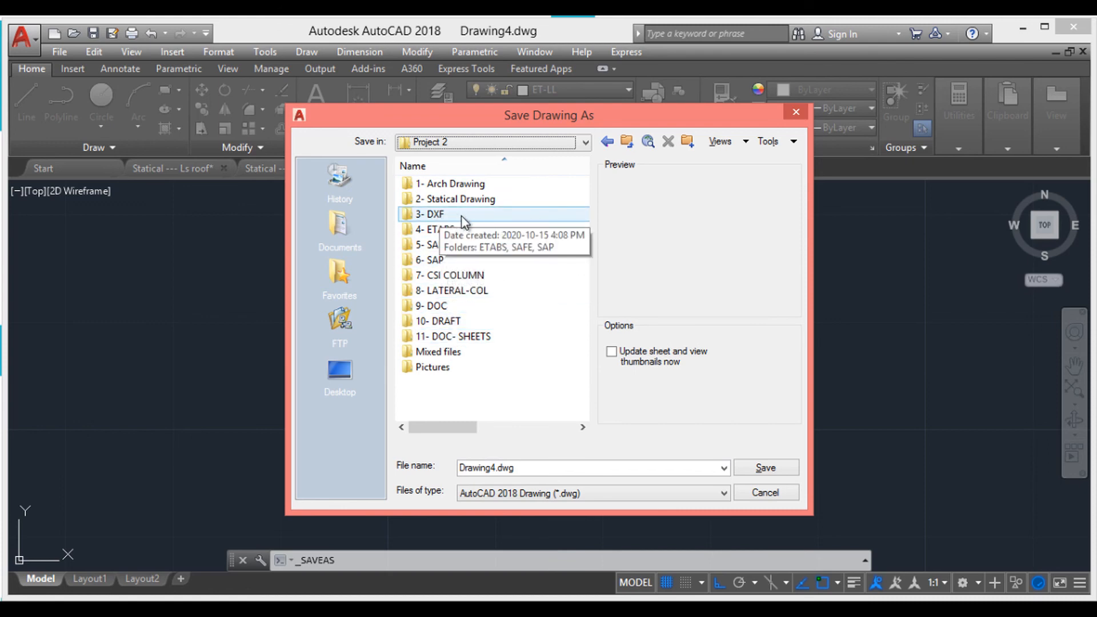
left_click(481, 200)
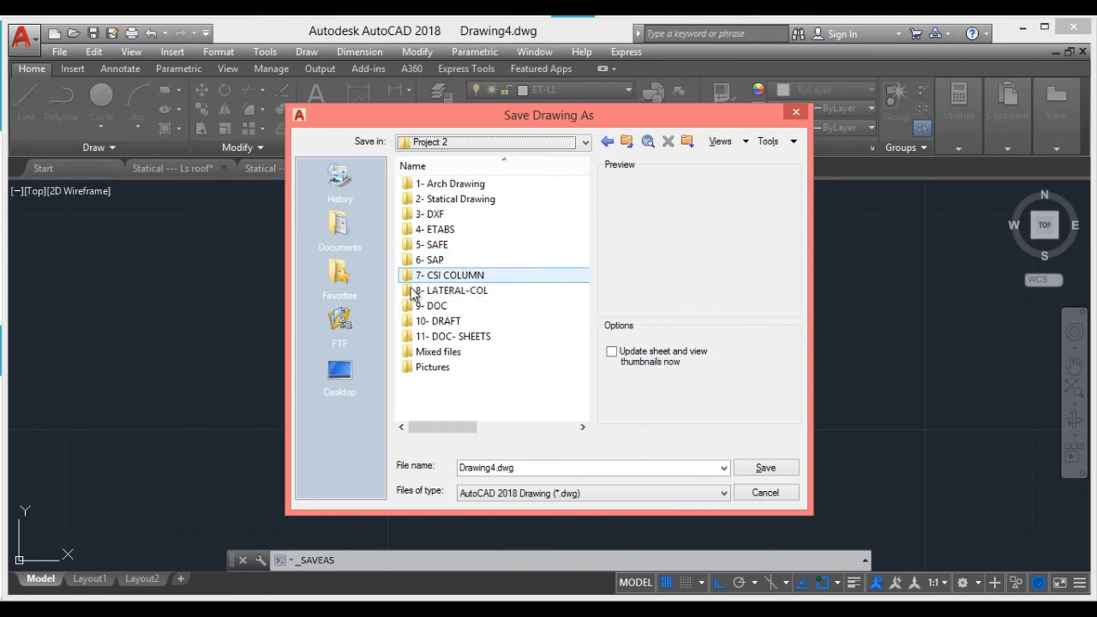
double_click(492, 216)
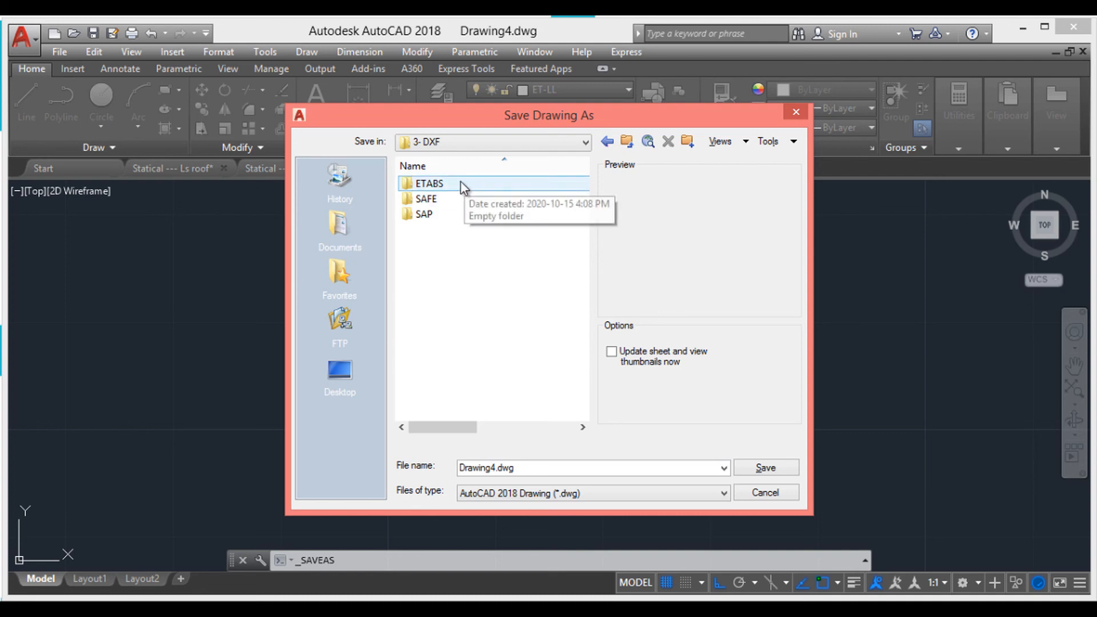
double_click(430, 183)
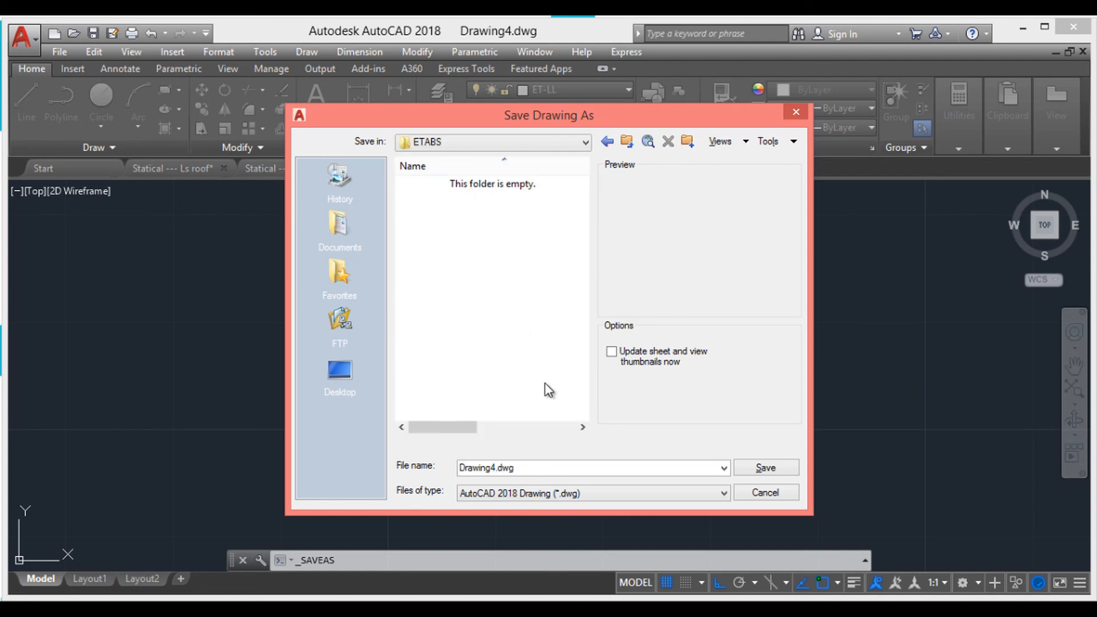
- Save the drawing as TYPICAL ROOF in the AutoCAD 2000/LT2000 DXF format
double_click(529, 472)
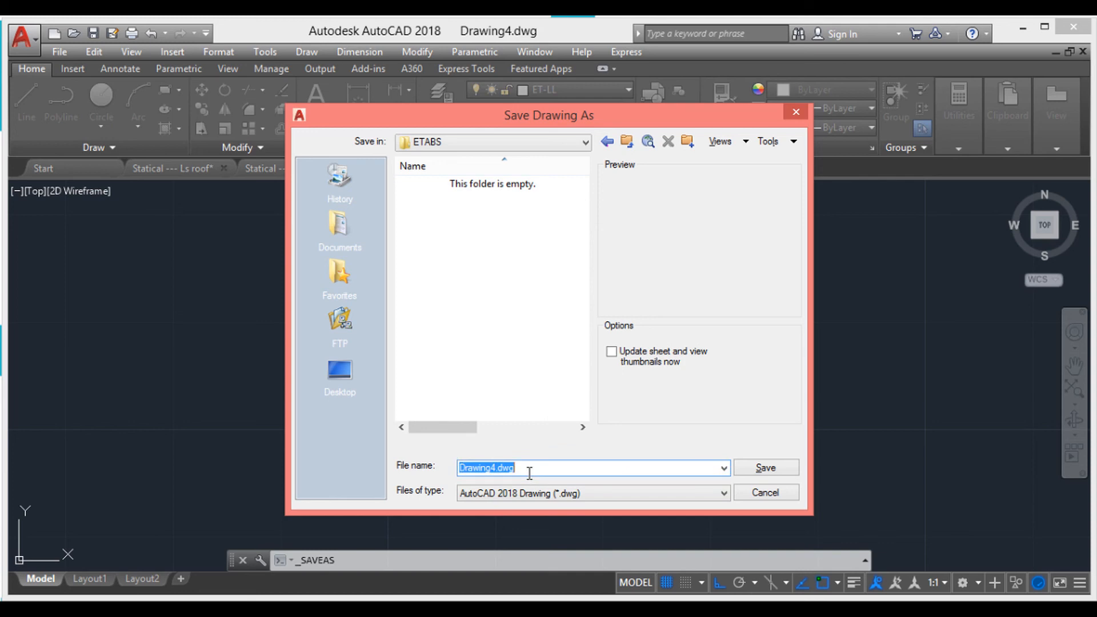
type("TYPICAL ROOF")
left_click(679, 495)
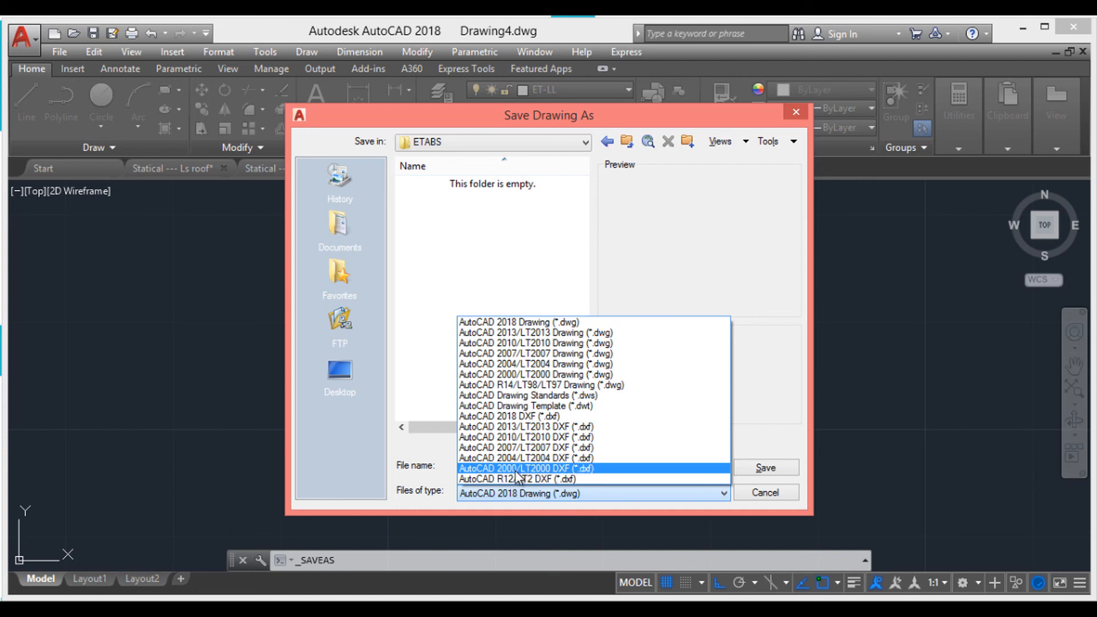
left_click(592, 468)
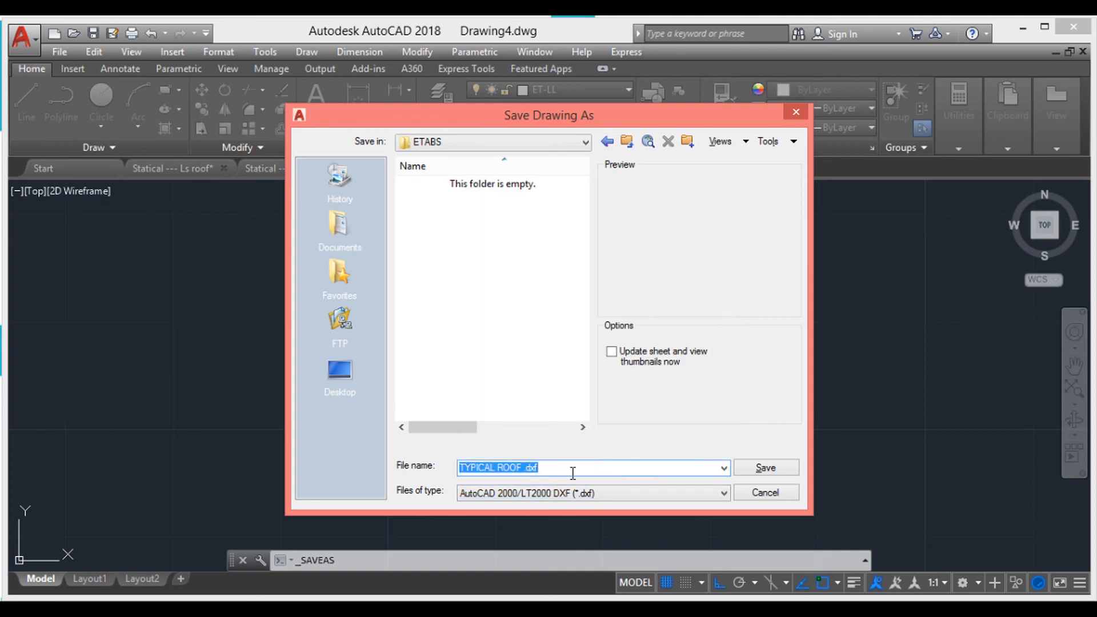
left_click(772, 468)
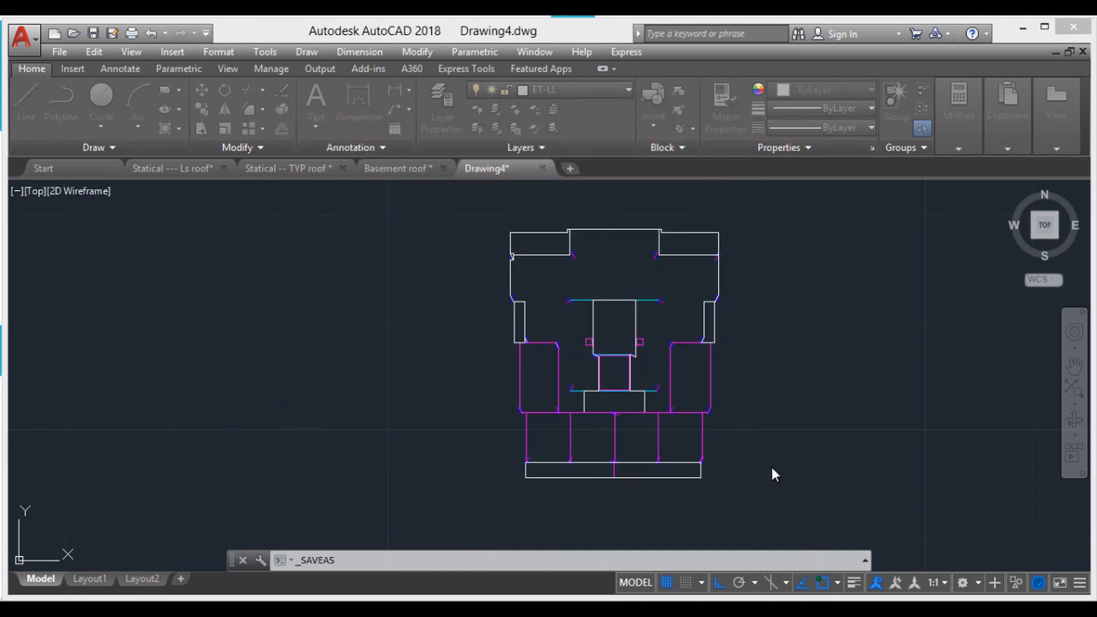